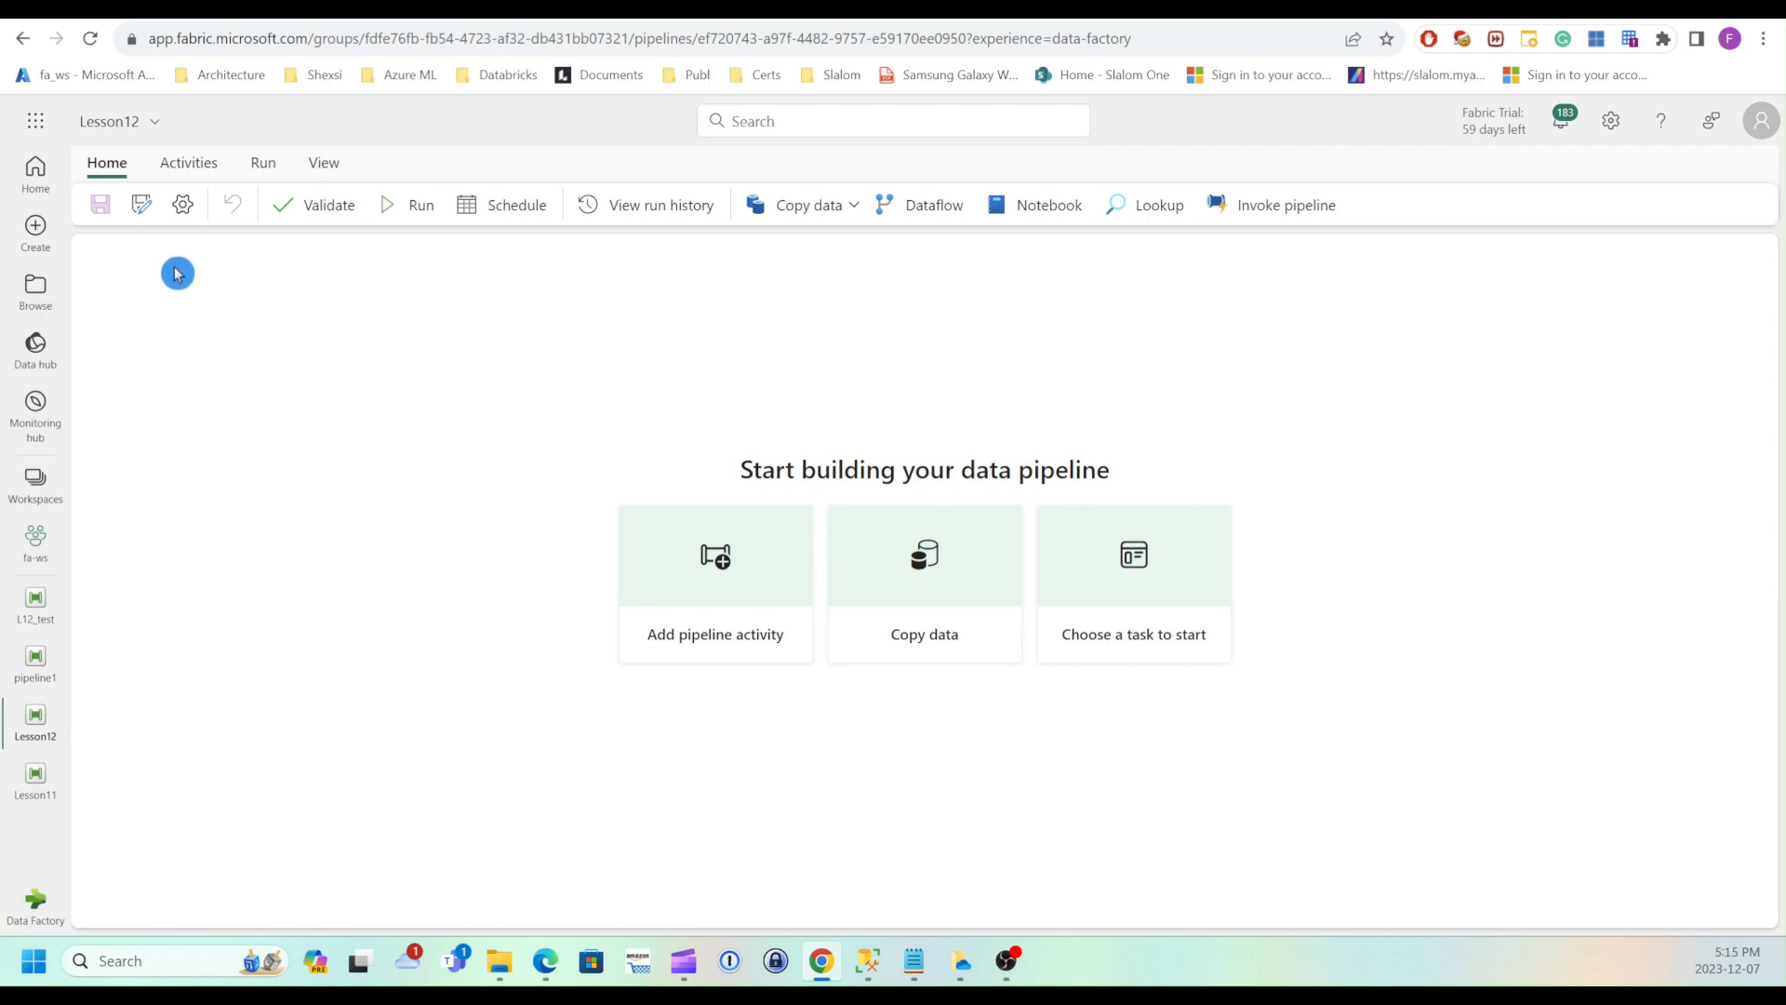
Add an Until activity to the empty Lesson12 pipeline and reposition it so its whole box shows on the canvas
left_click(174, 167)
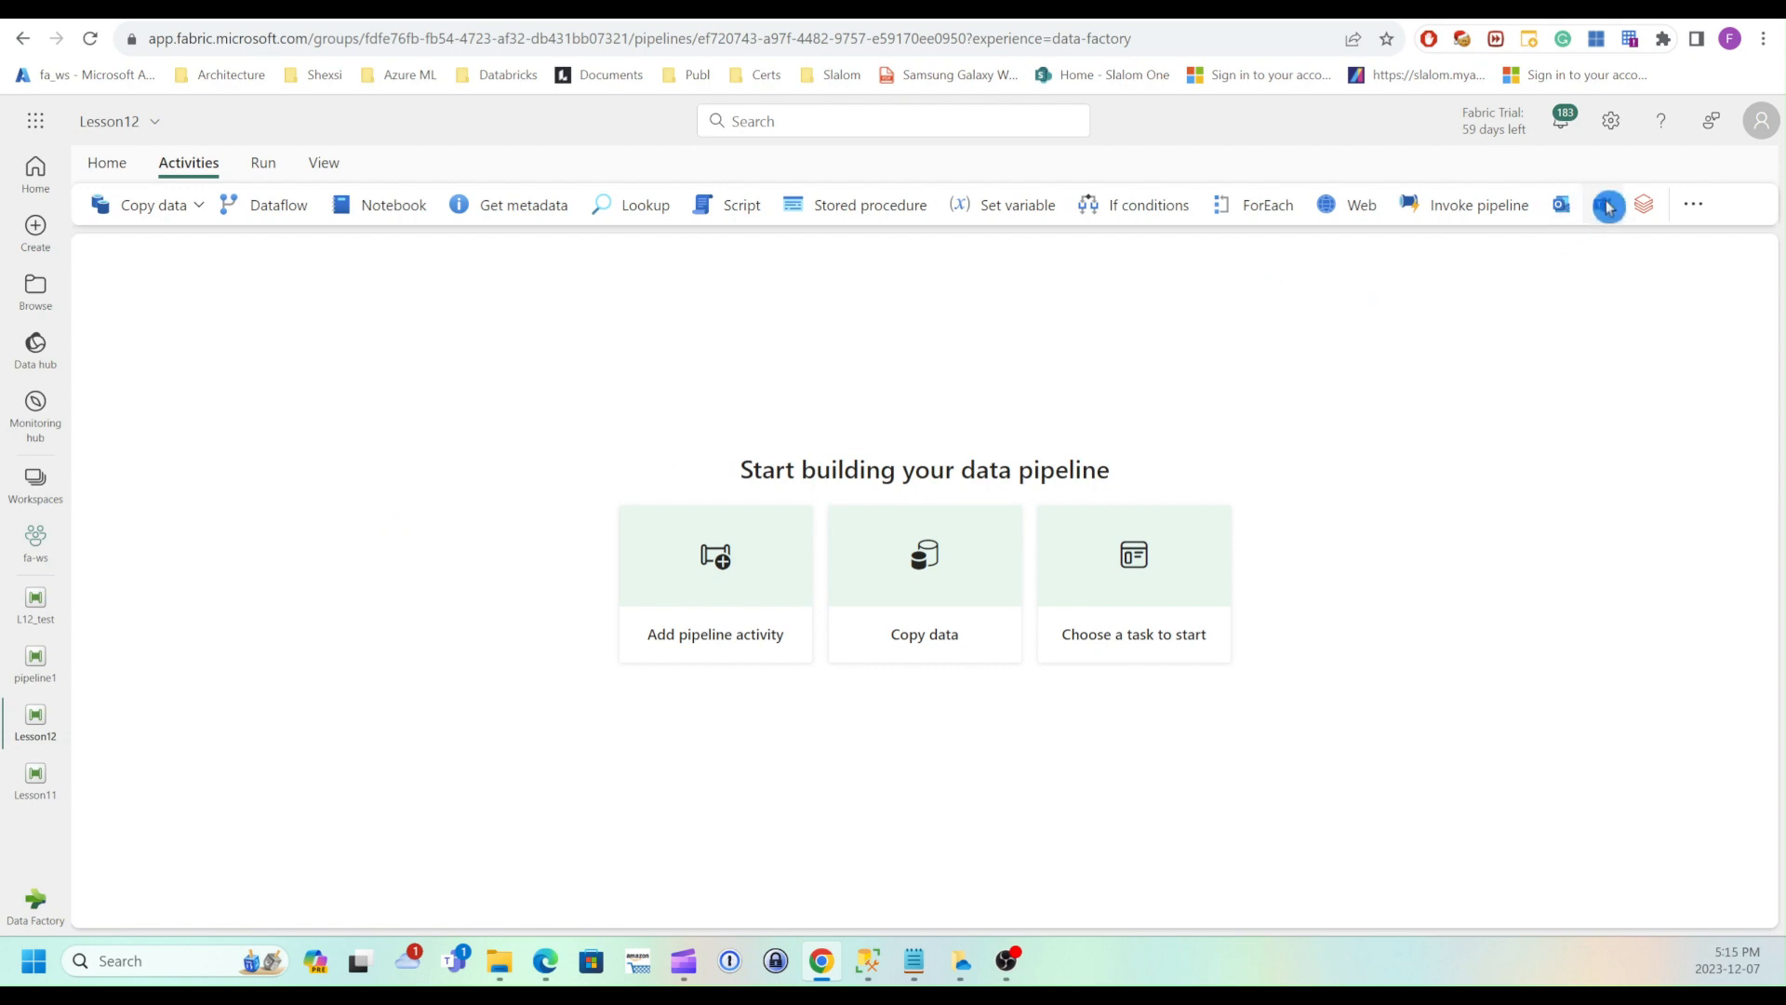
left_click(1691, 209)
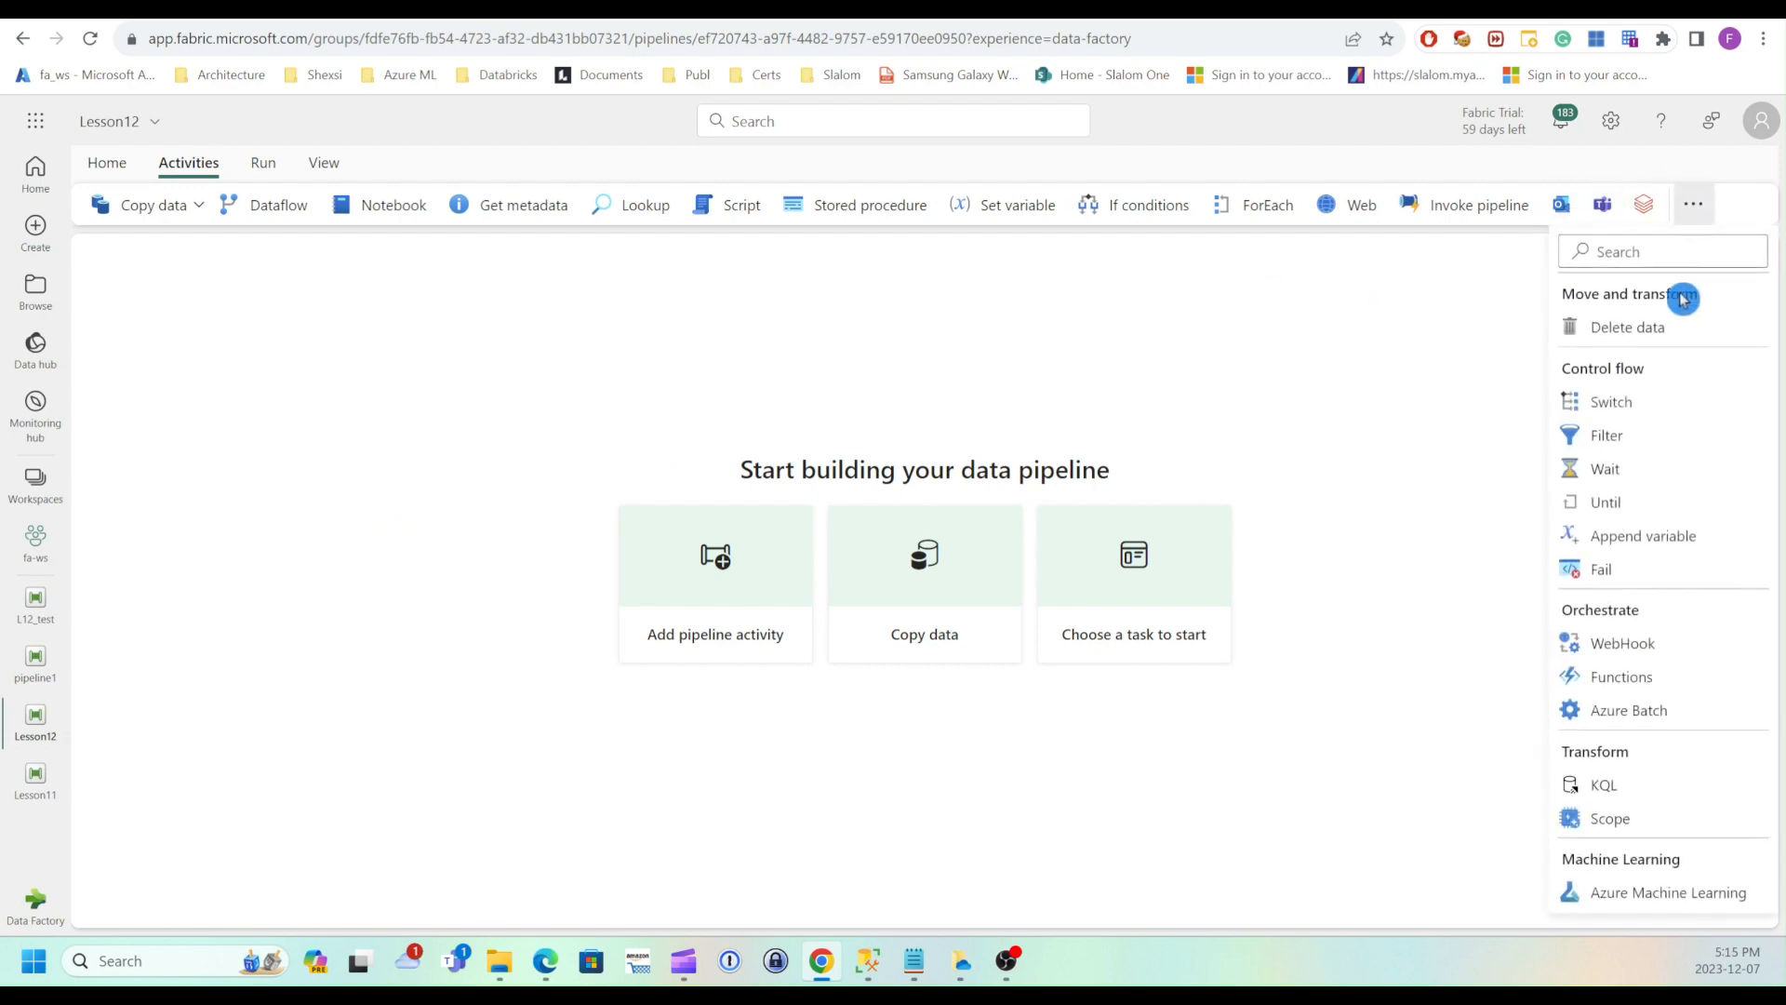
left_click(1616, 516)
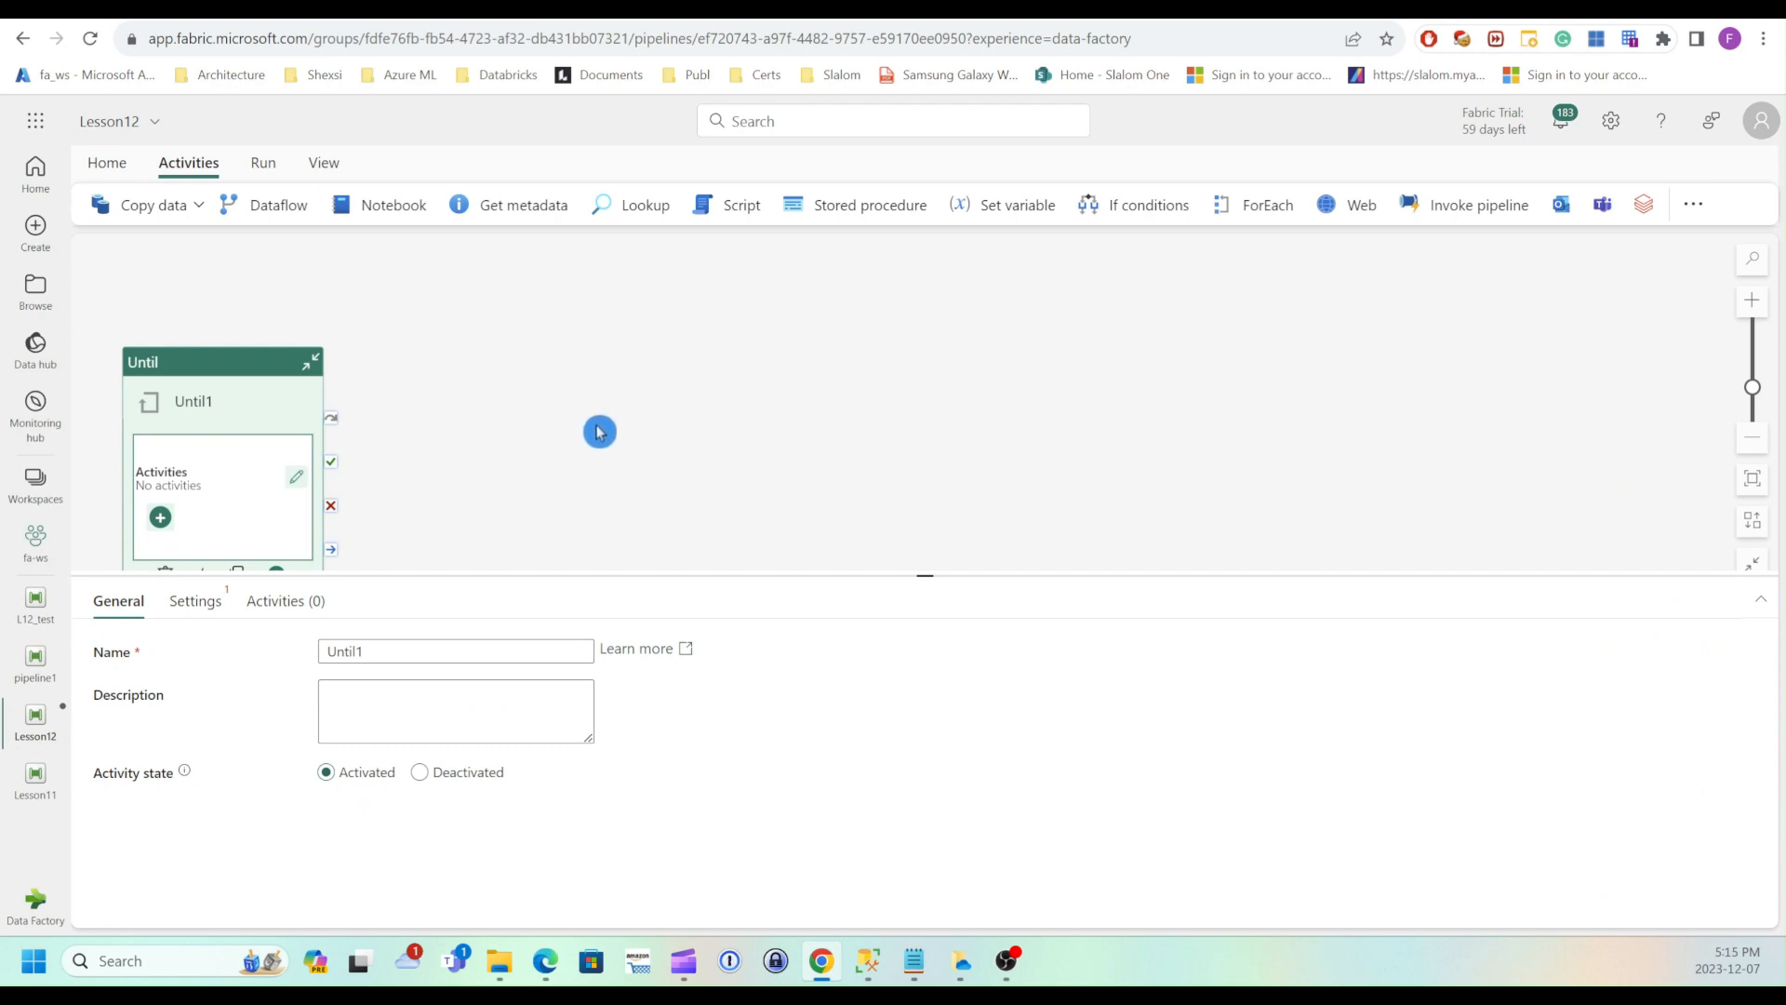
left_click_drag(246, 375, 352, 332)
left_click(502, 352)
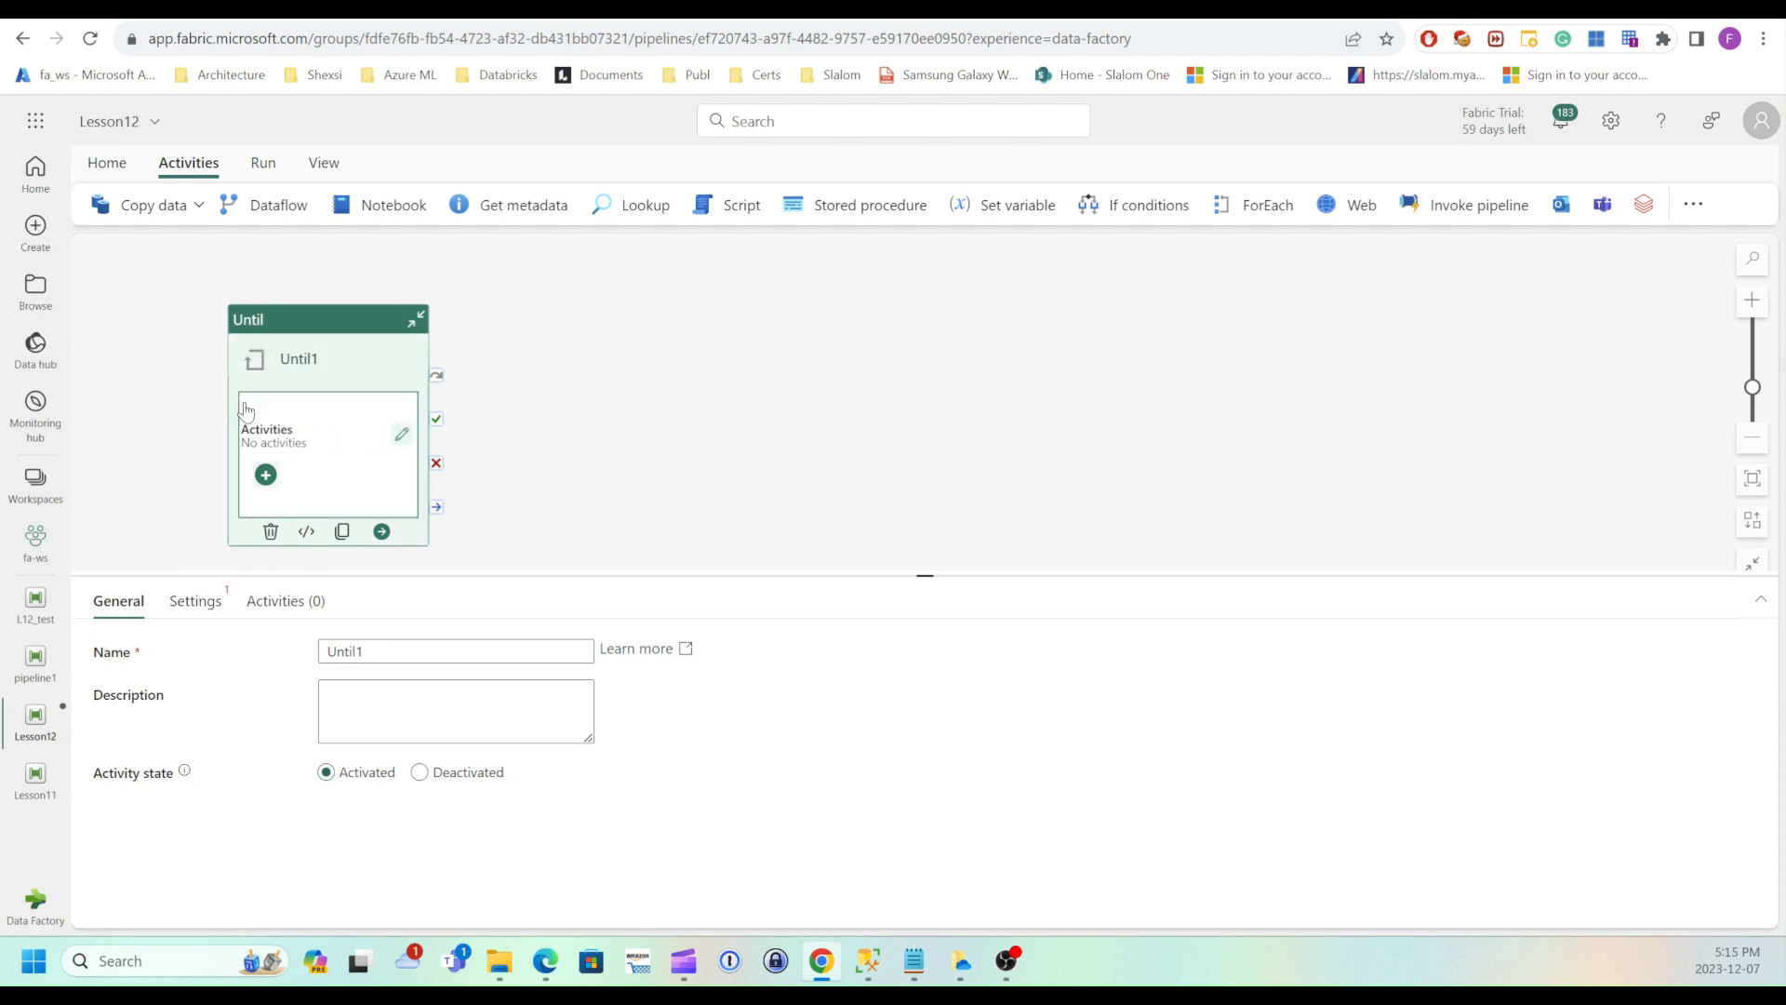
Create a pipeline variable named Ctlvar of type Integer with default value 0
left_click(568, 395)
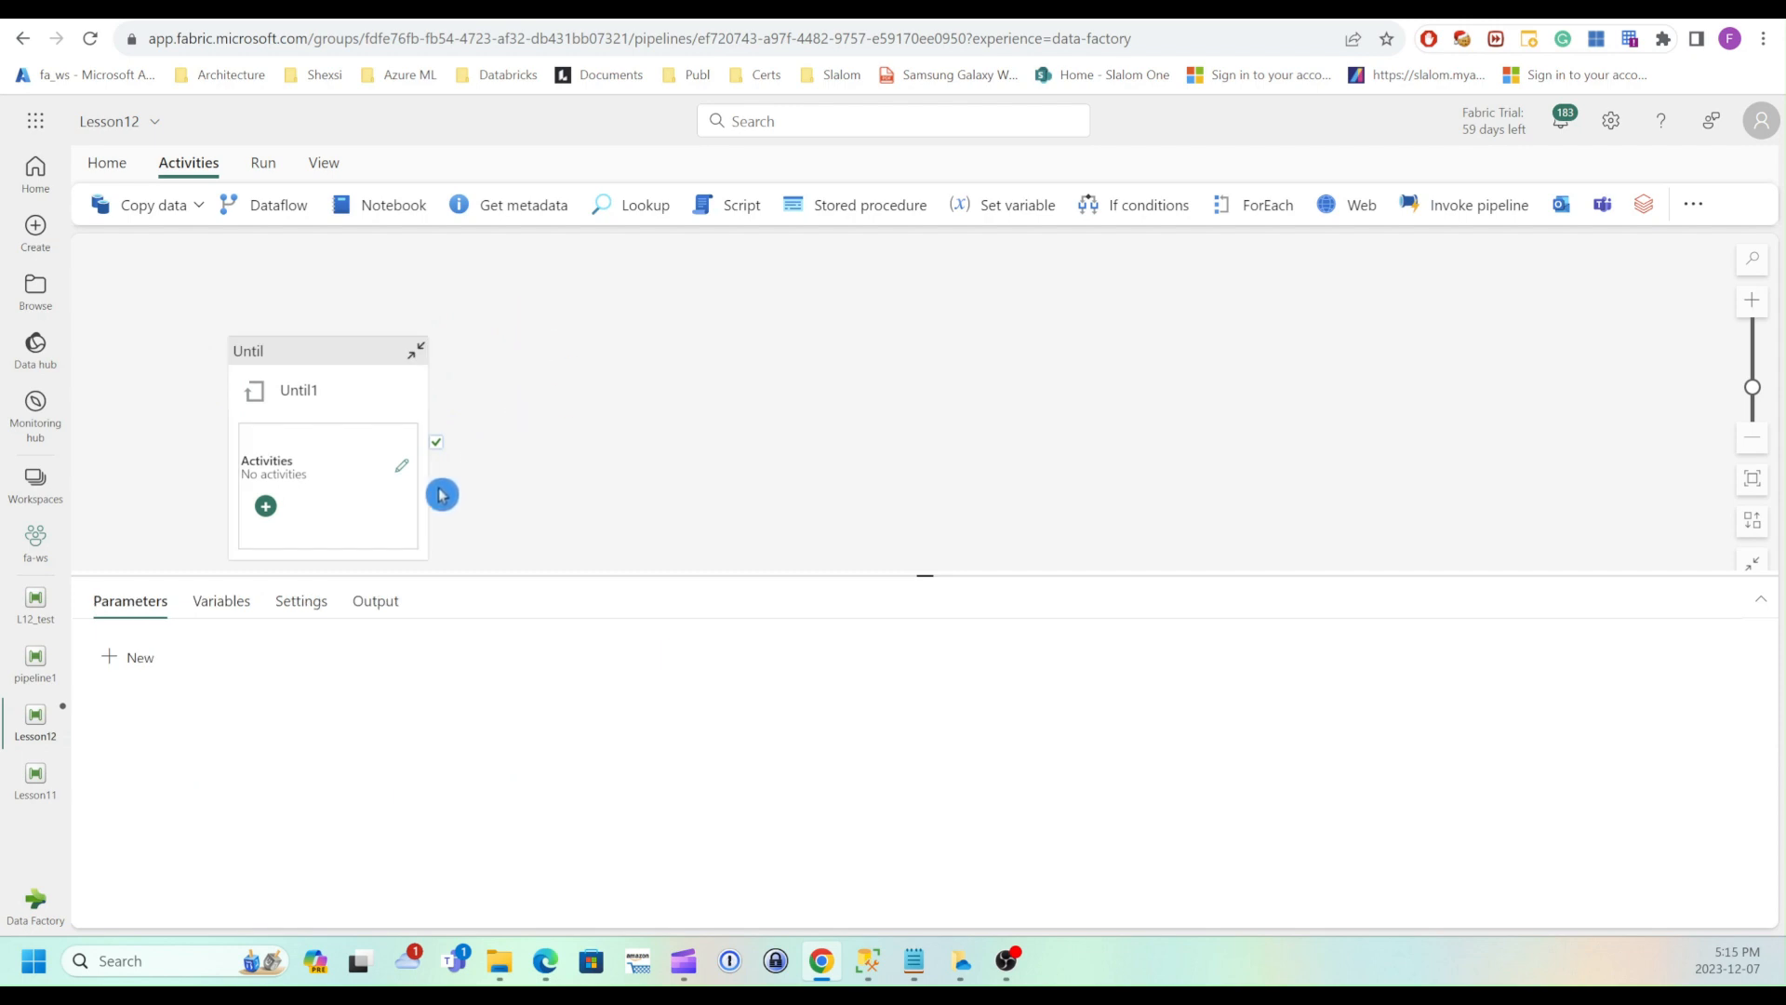
left_click(220, 600)
left_click(140, 660)
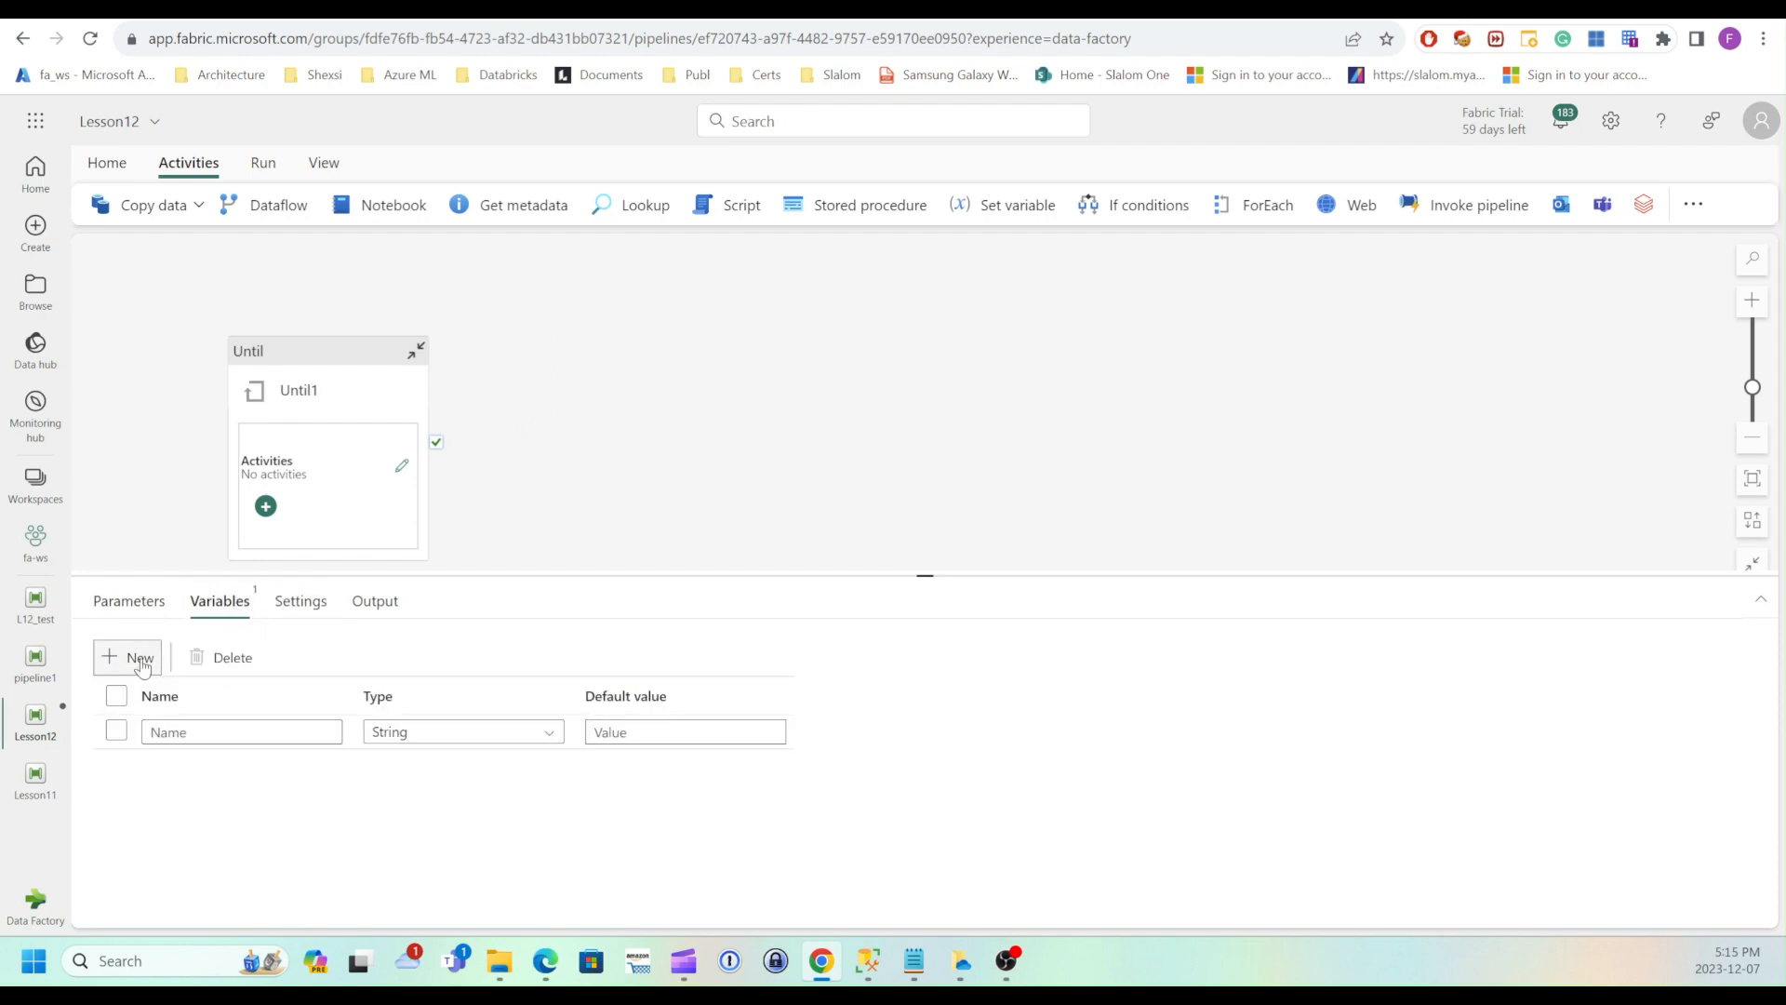
left_click(195, 731)
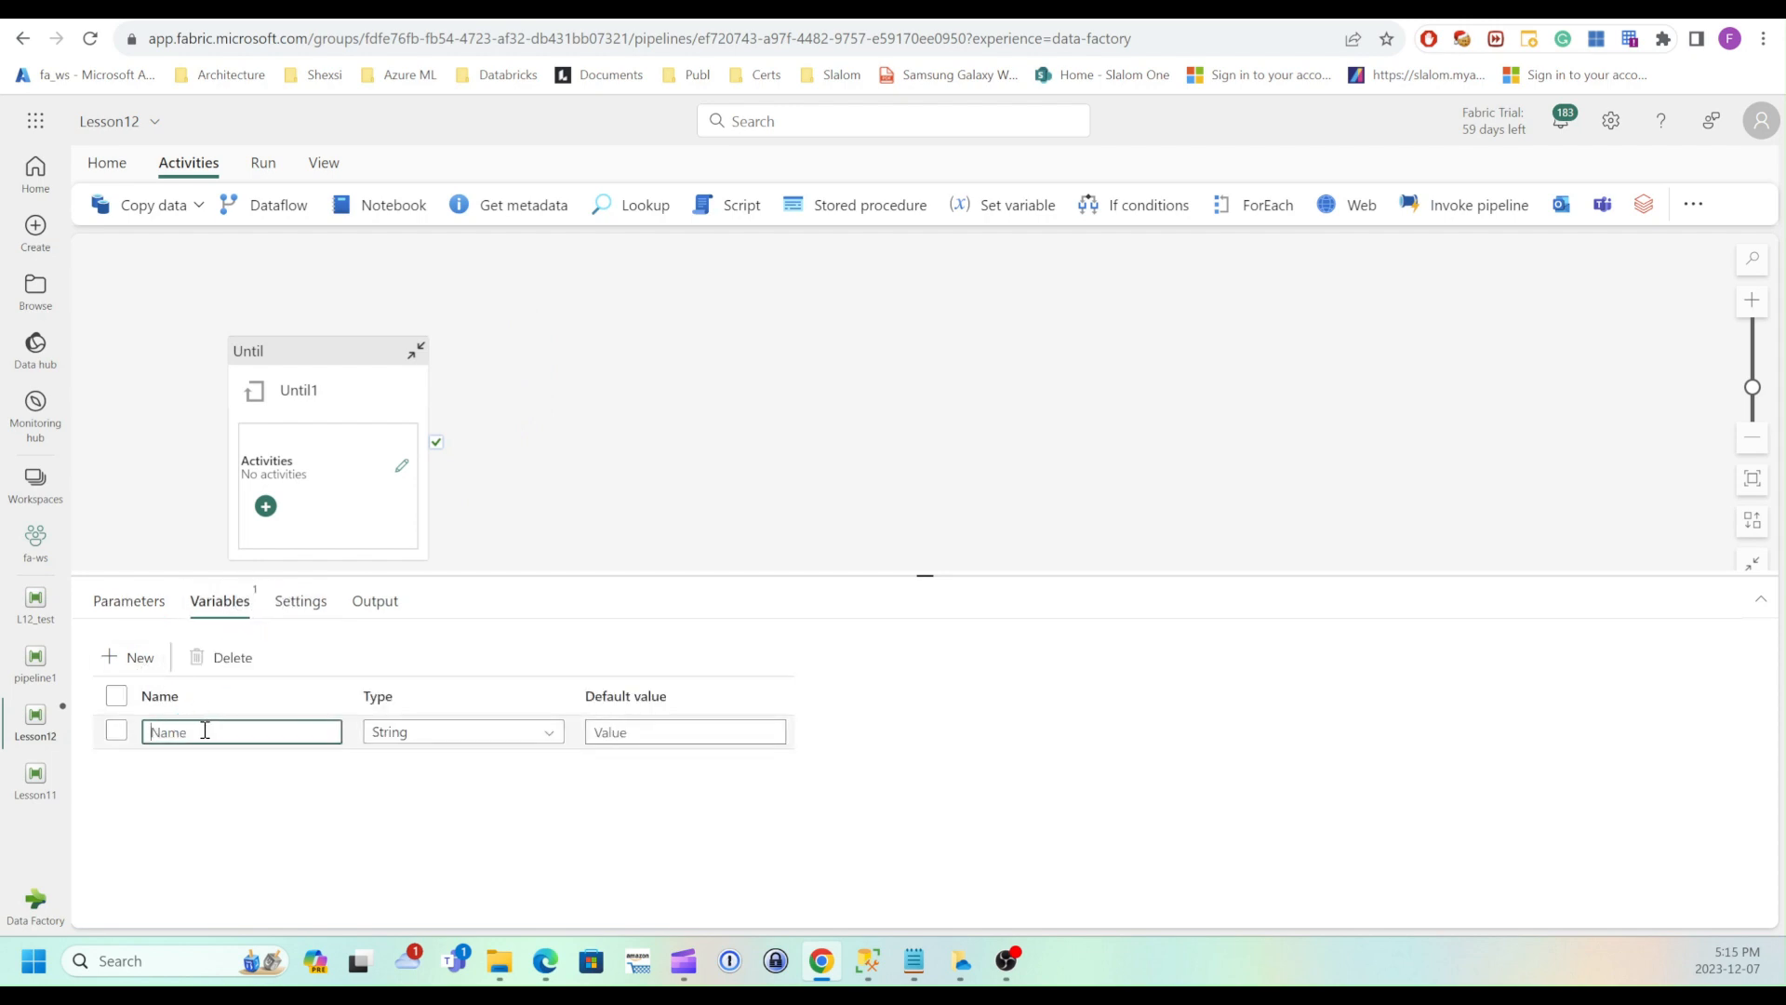
type("Ctlvar")
left_click(410, 731)
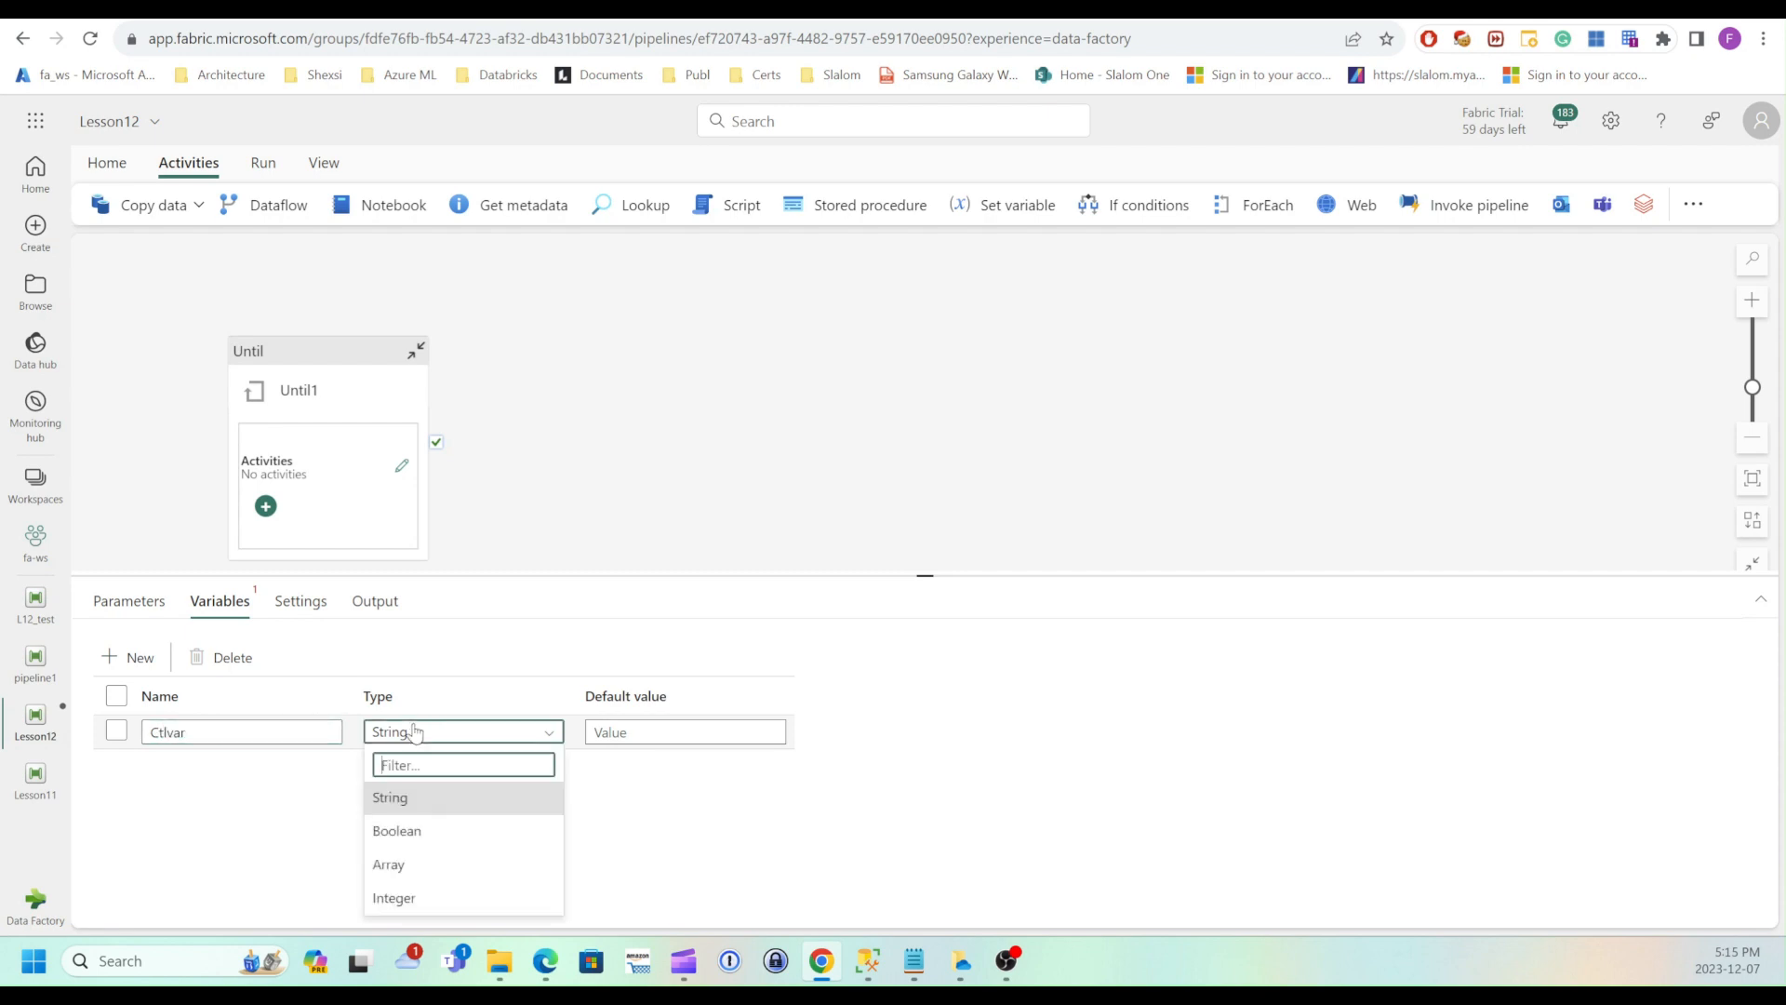
left_click(416, 902)
left_click(640, 735)
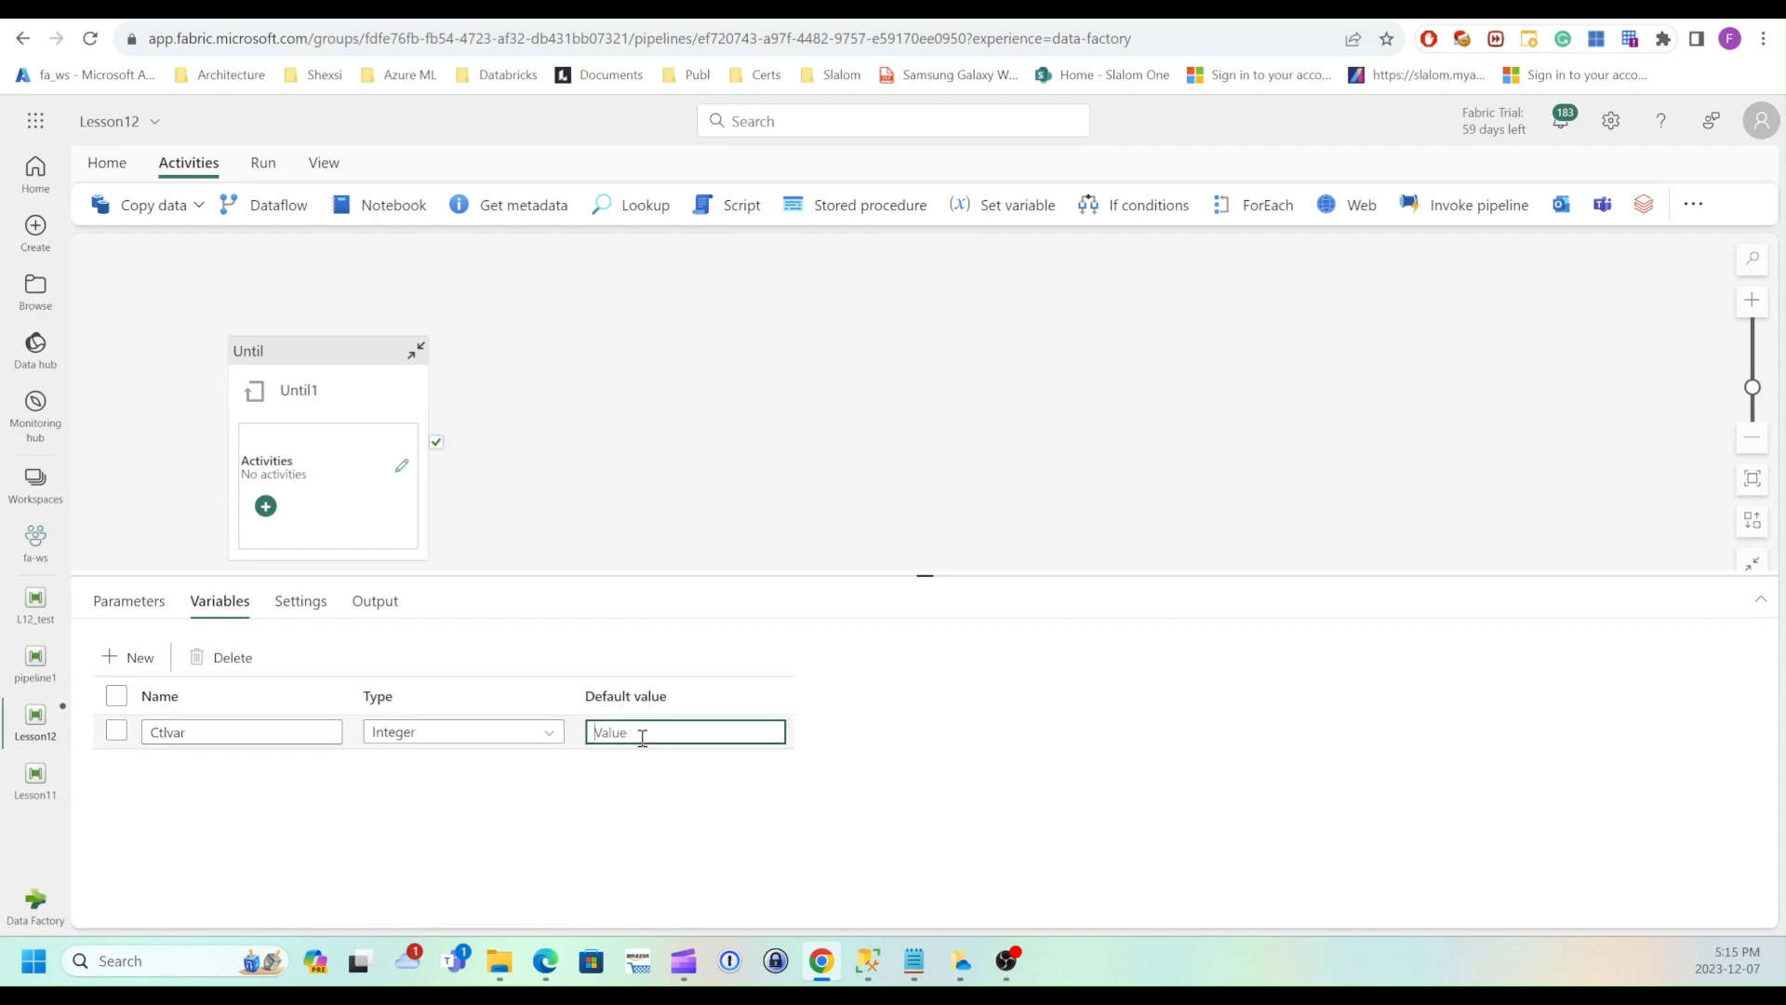
type("0")
Start a dynamic expression for the Until activity's condition by inserting the logical function equals in the expression builder
left_click_drag(359, 385, 404, 342)
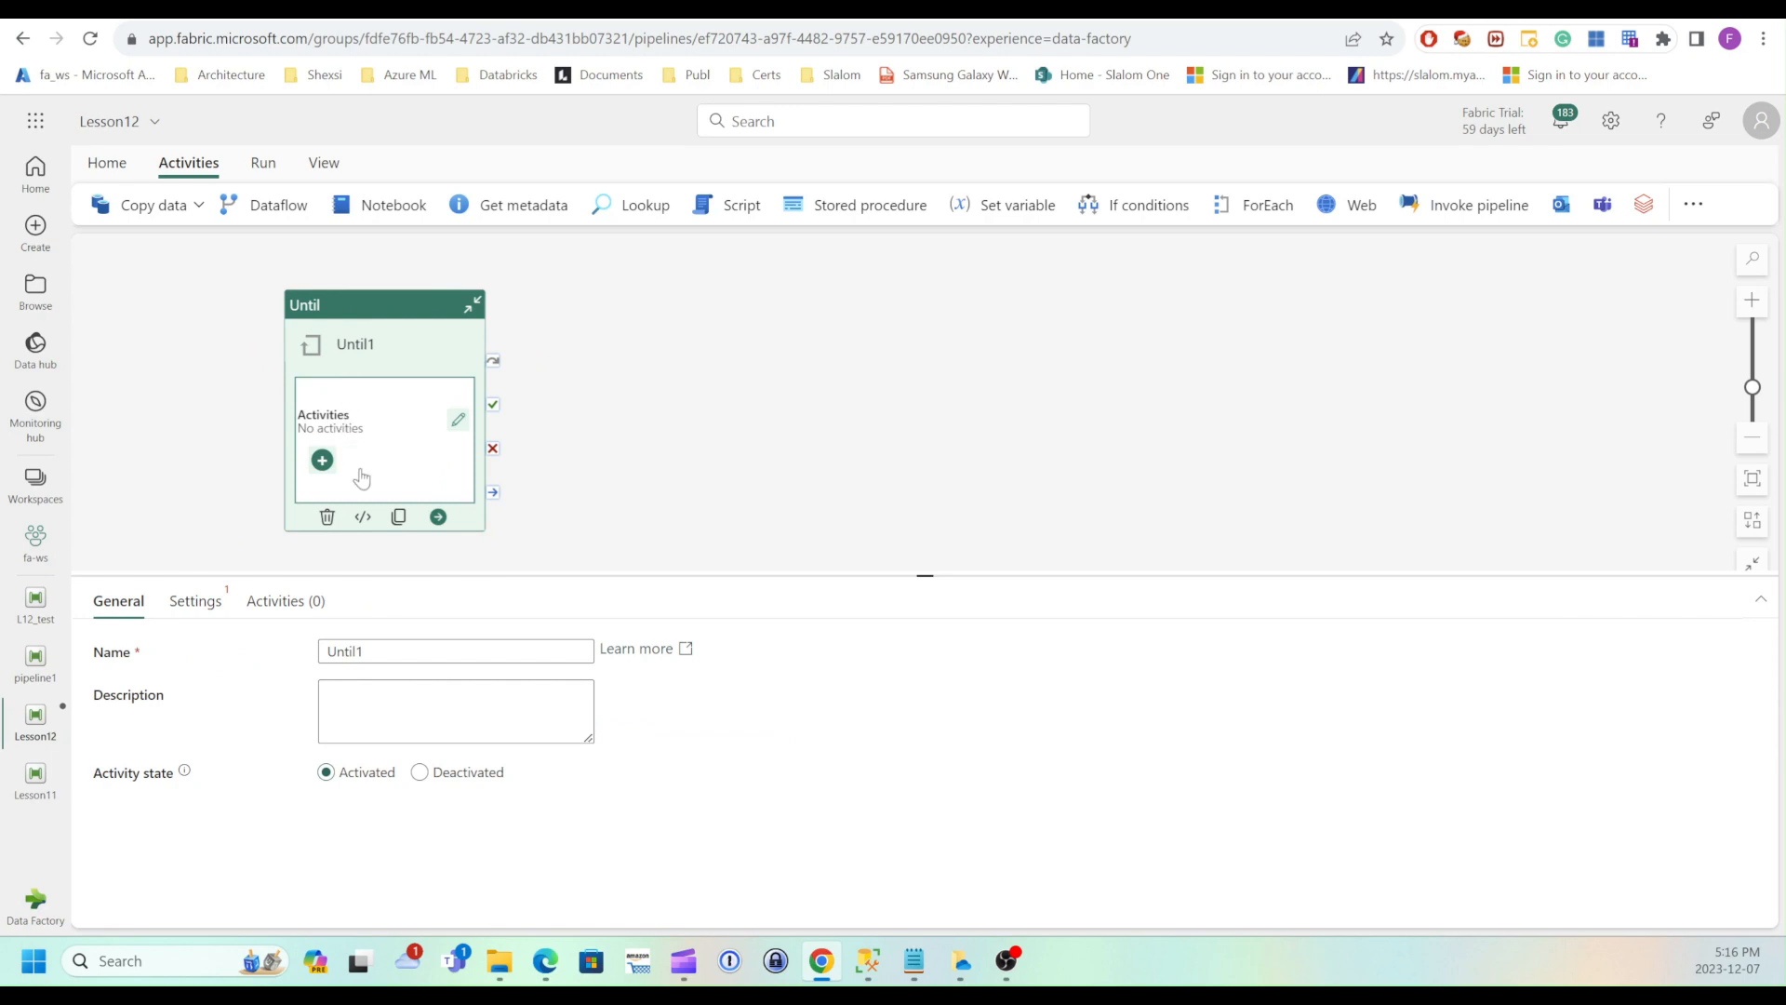
left_click(206, 605)
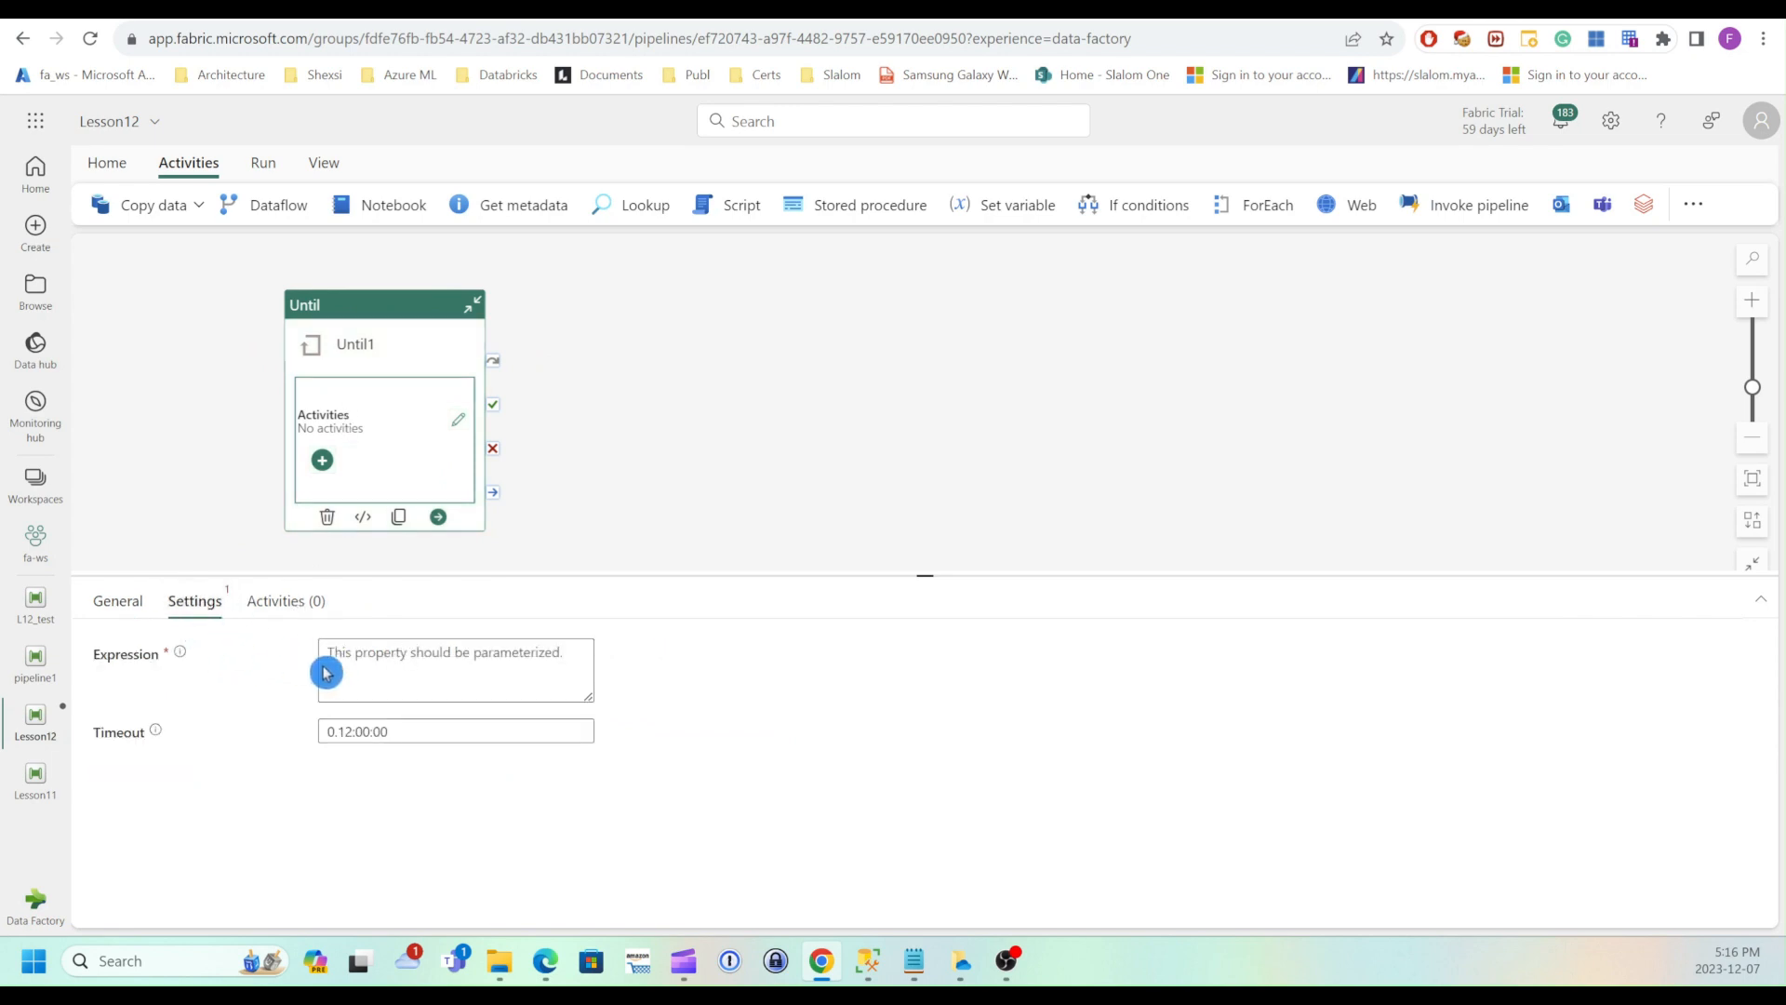
left_click(379, 659)
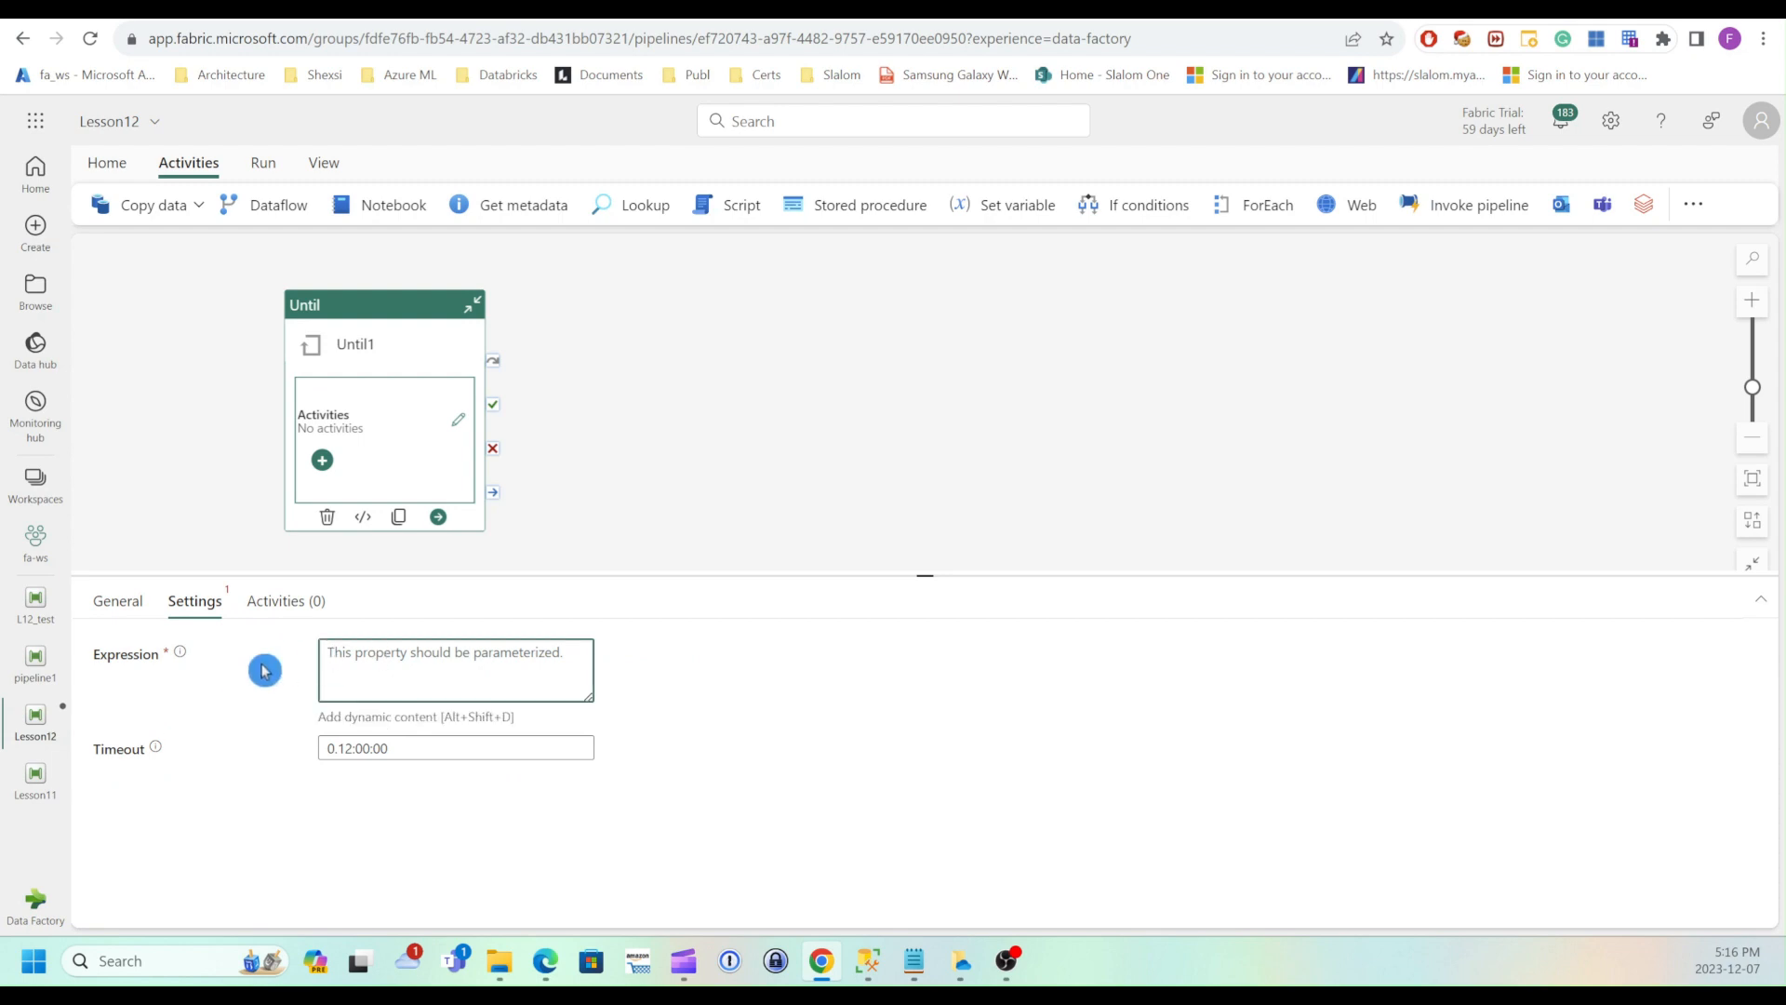
left_click(153, 662)
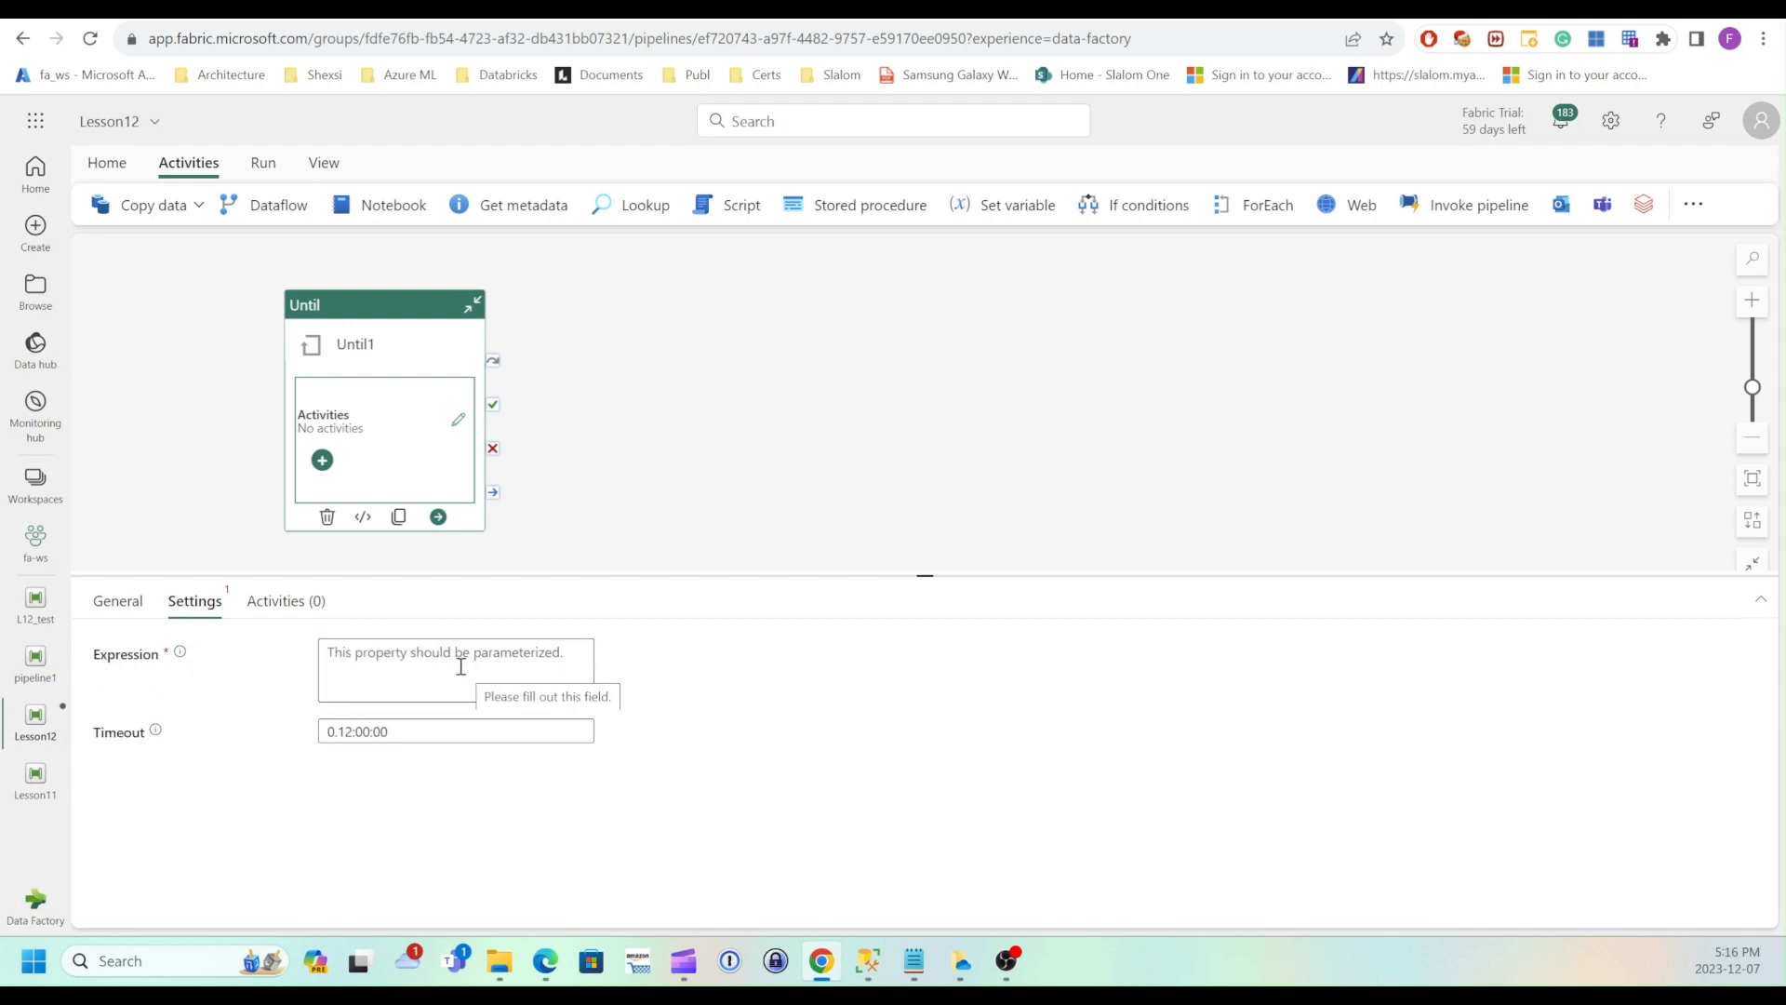
left_click(382, 660)
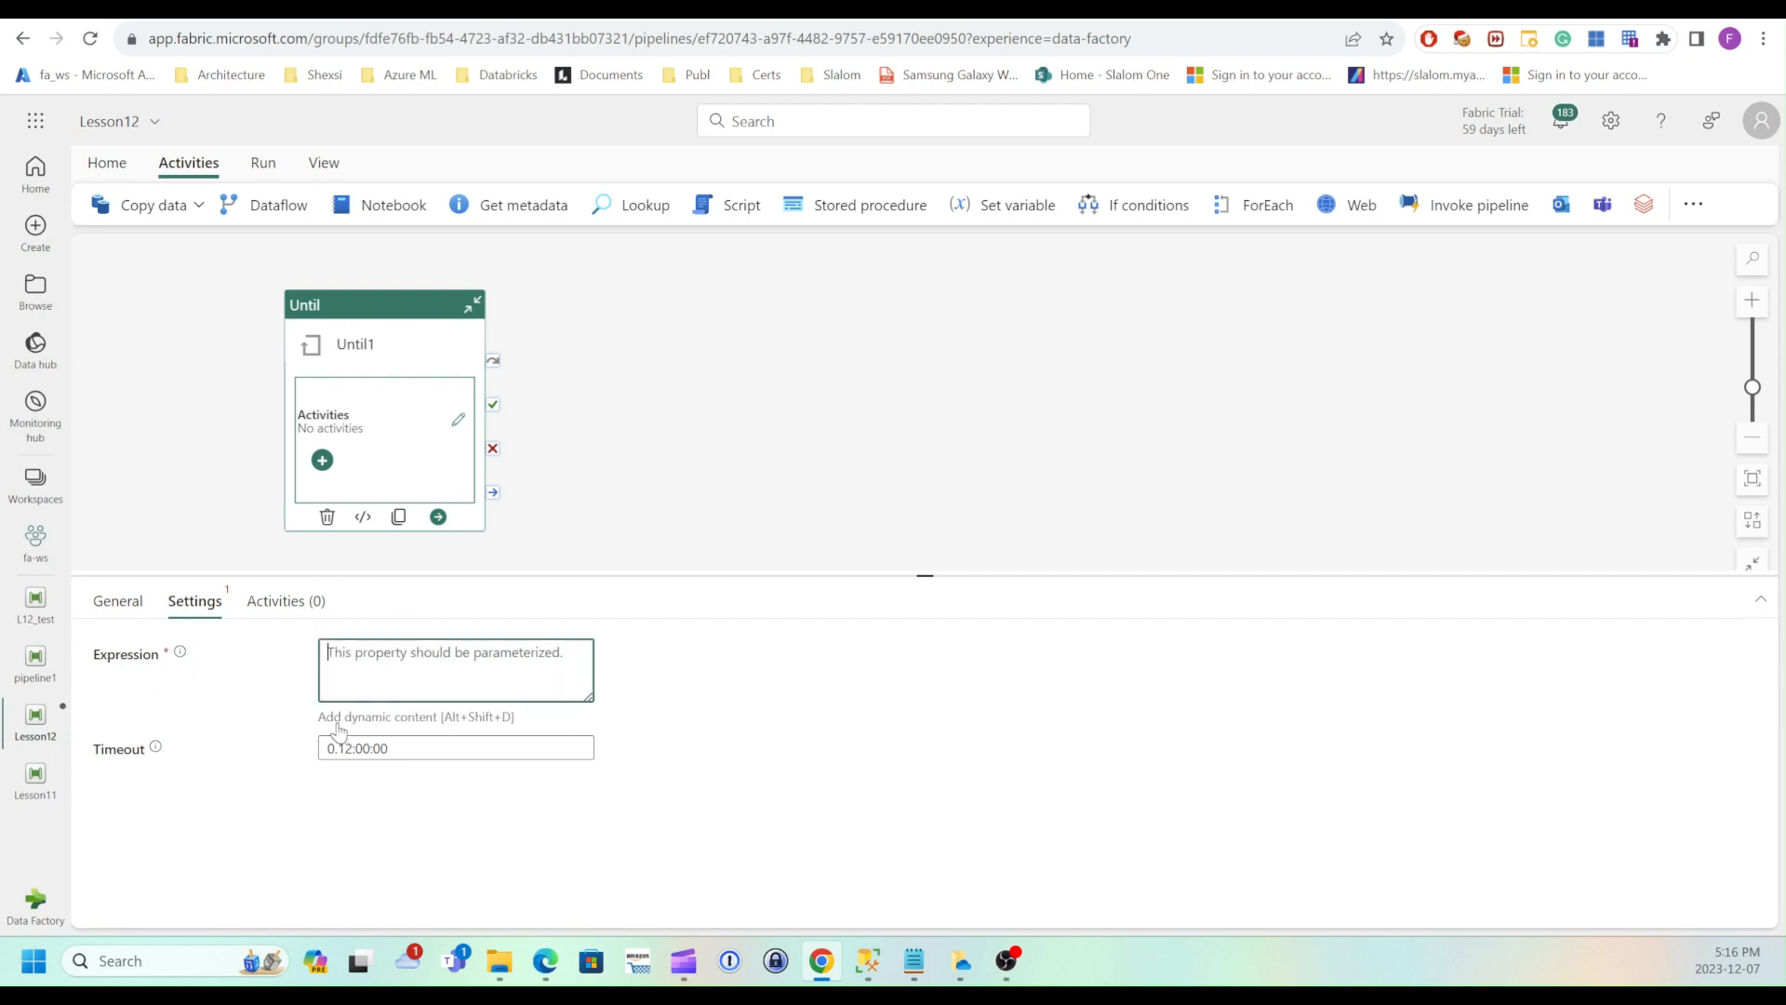
left_click(415, 722)
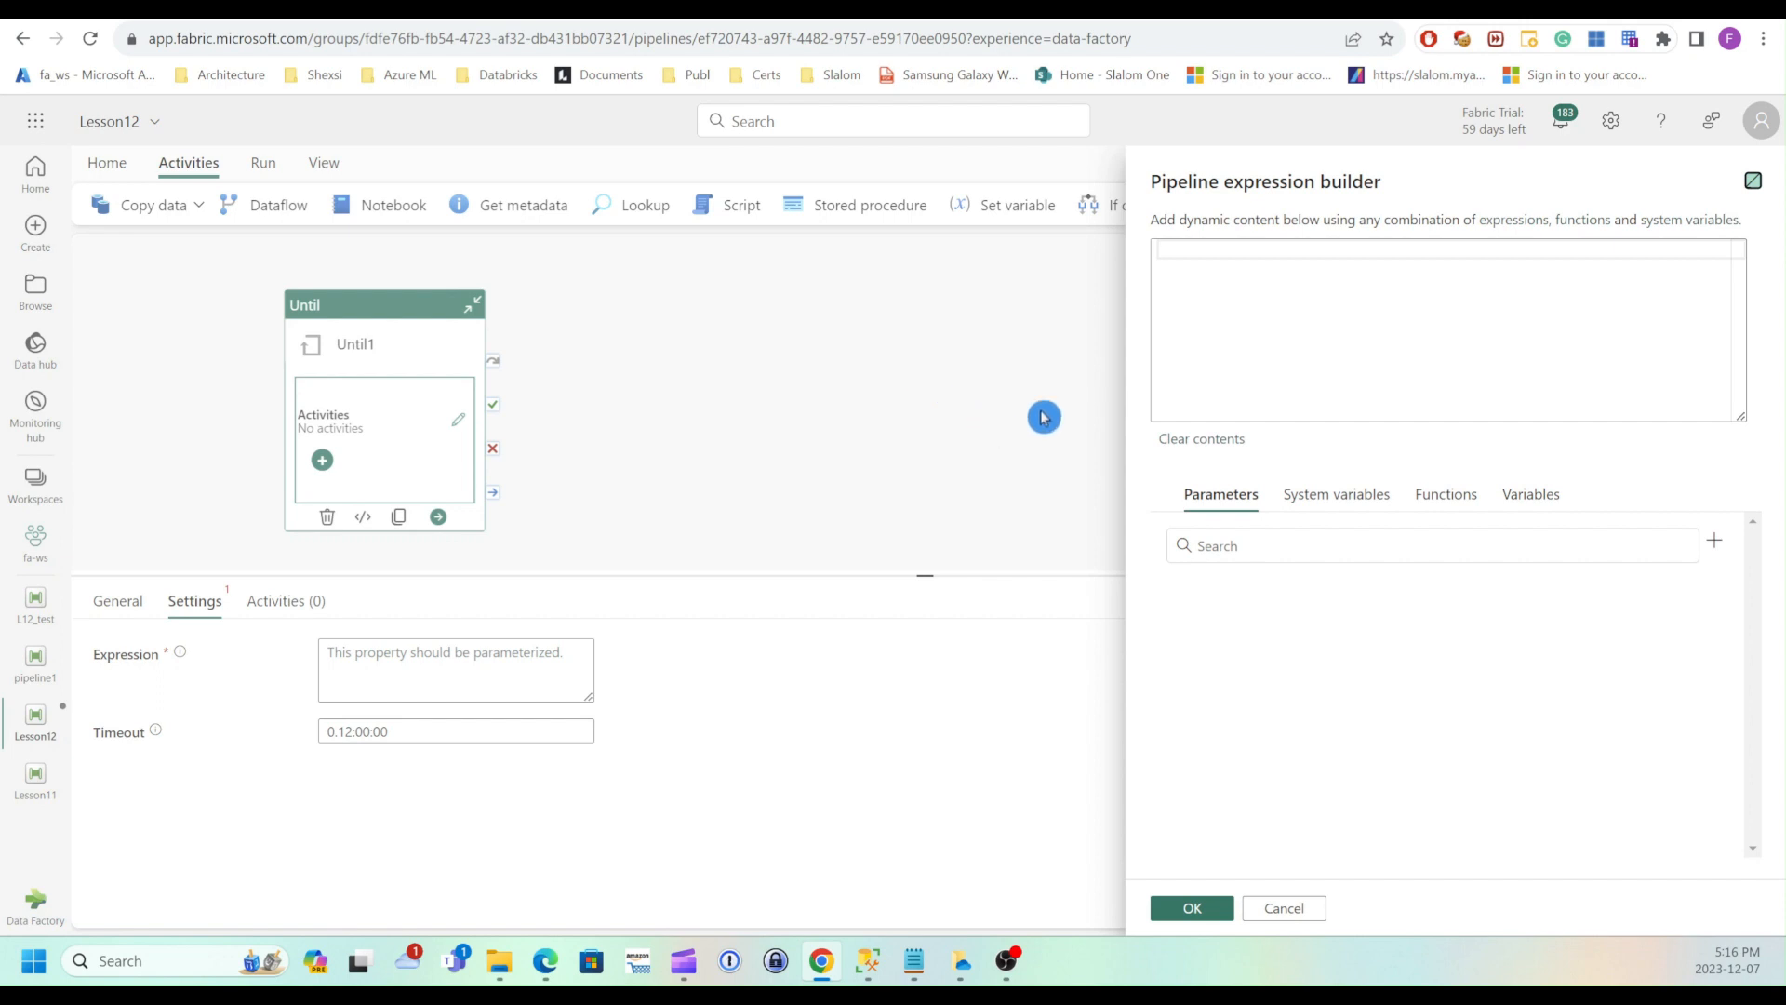
left_click(1206, 272)
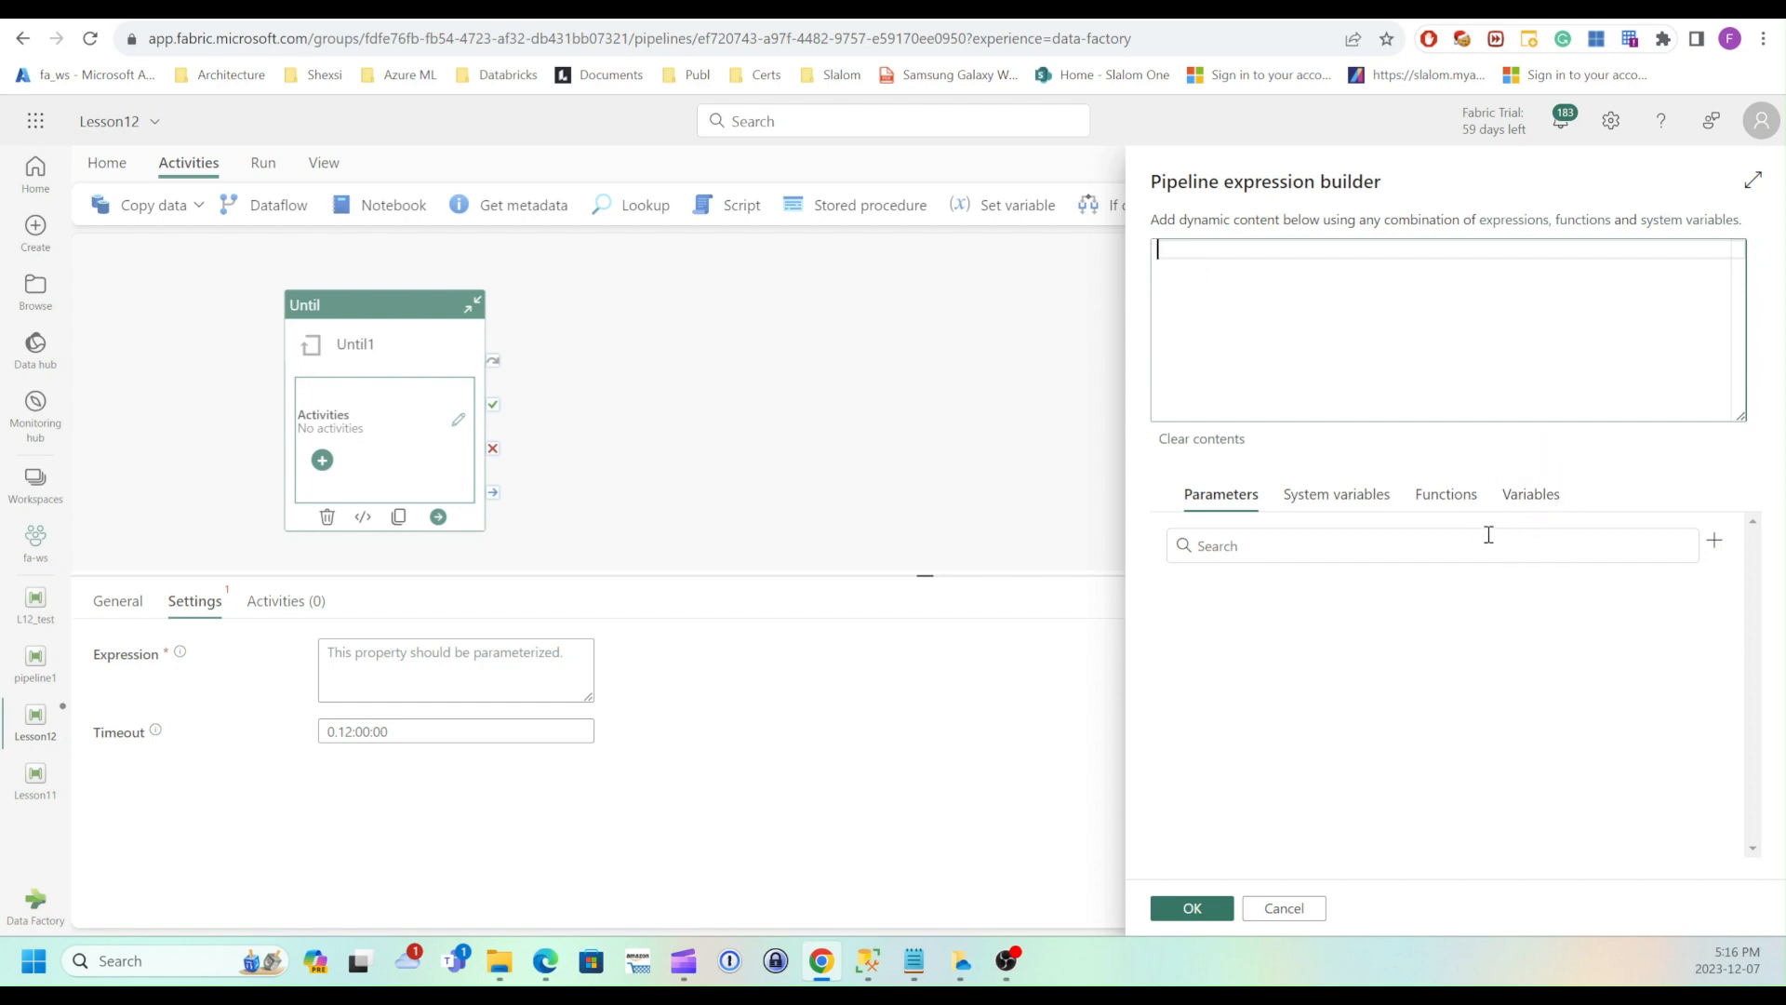
left_click(1447, 499)
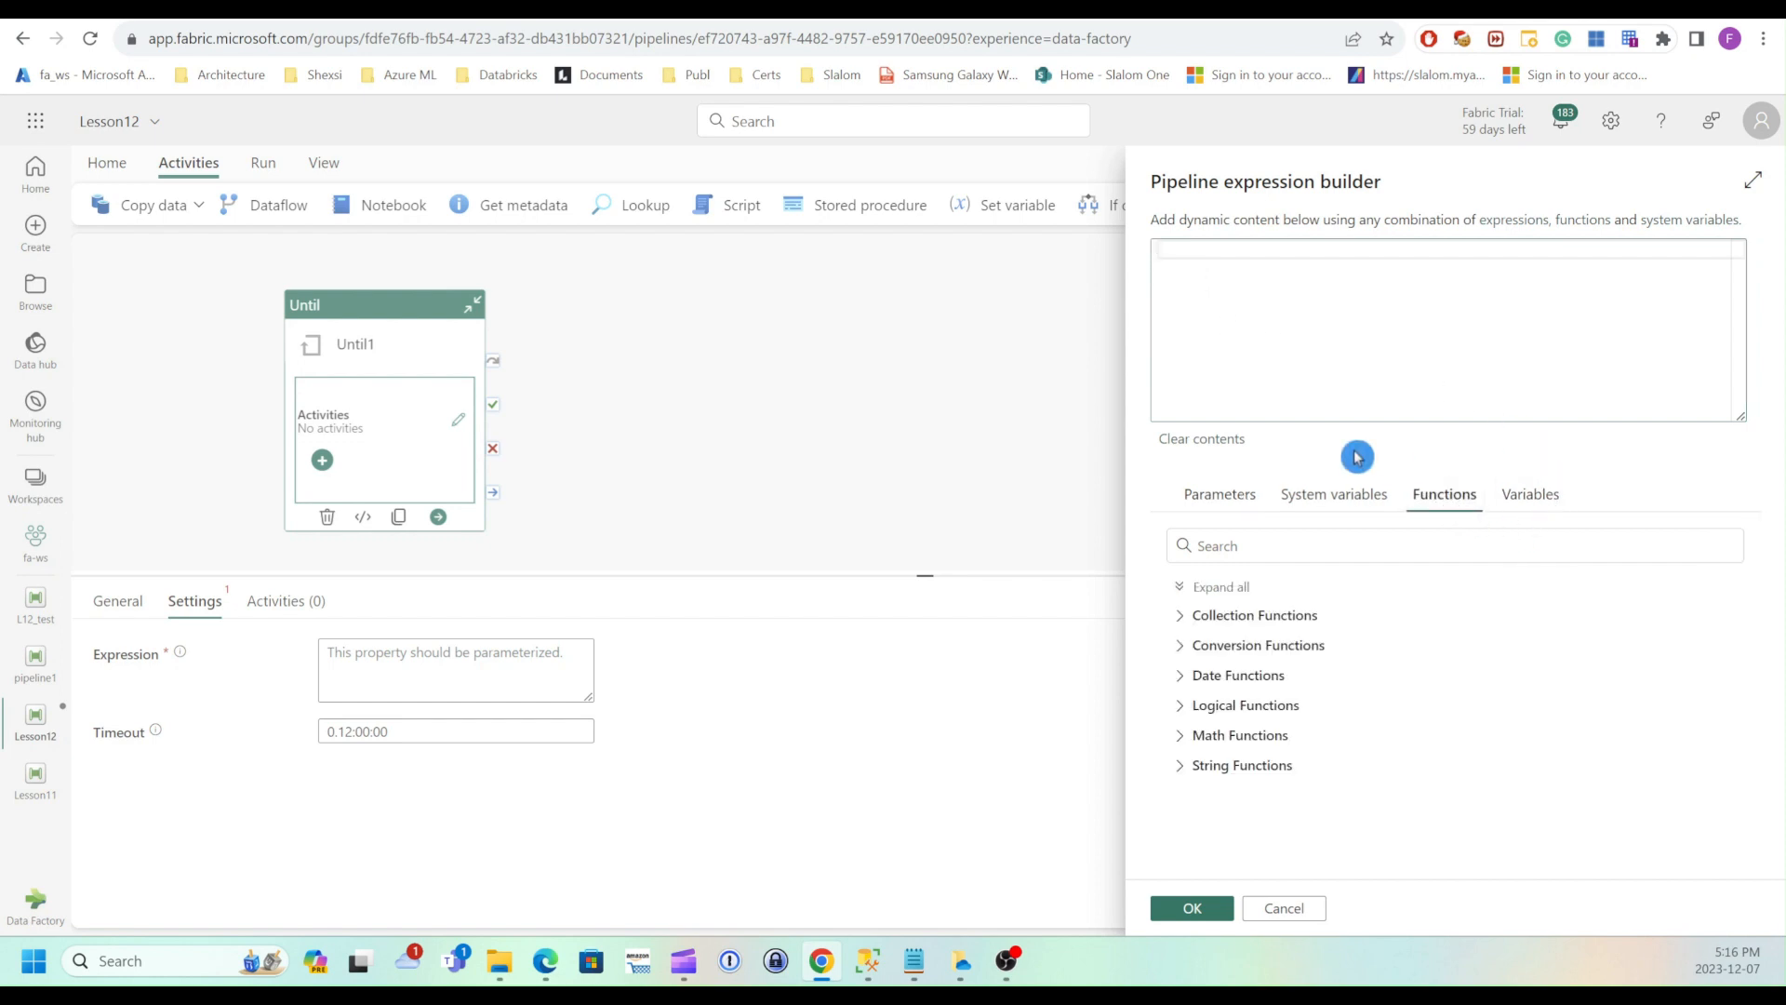
left_click(1195, 715)
scroll(1316, 638, "down", 1)
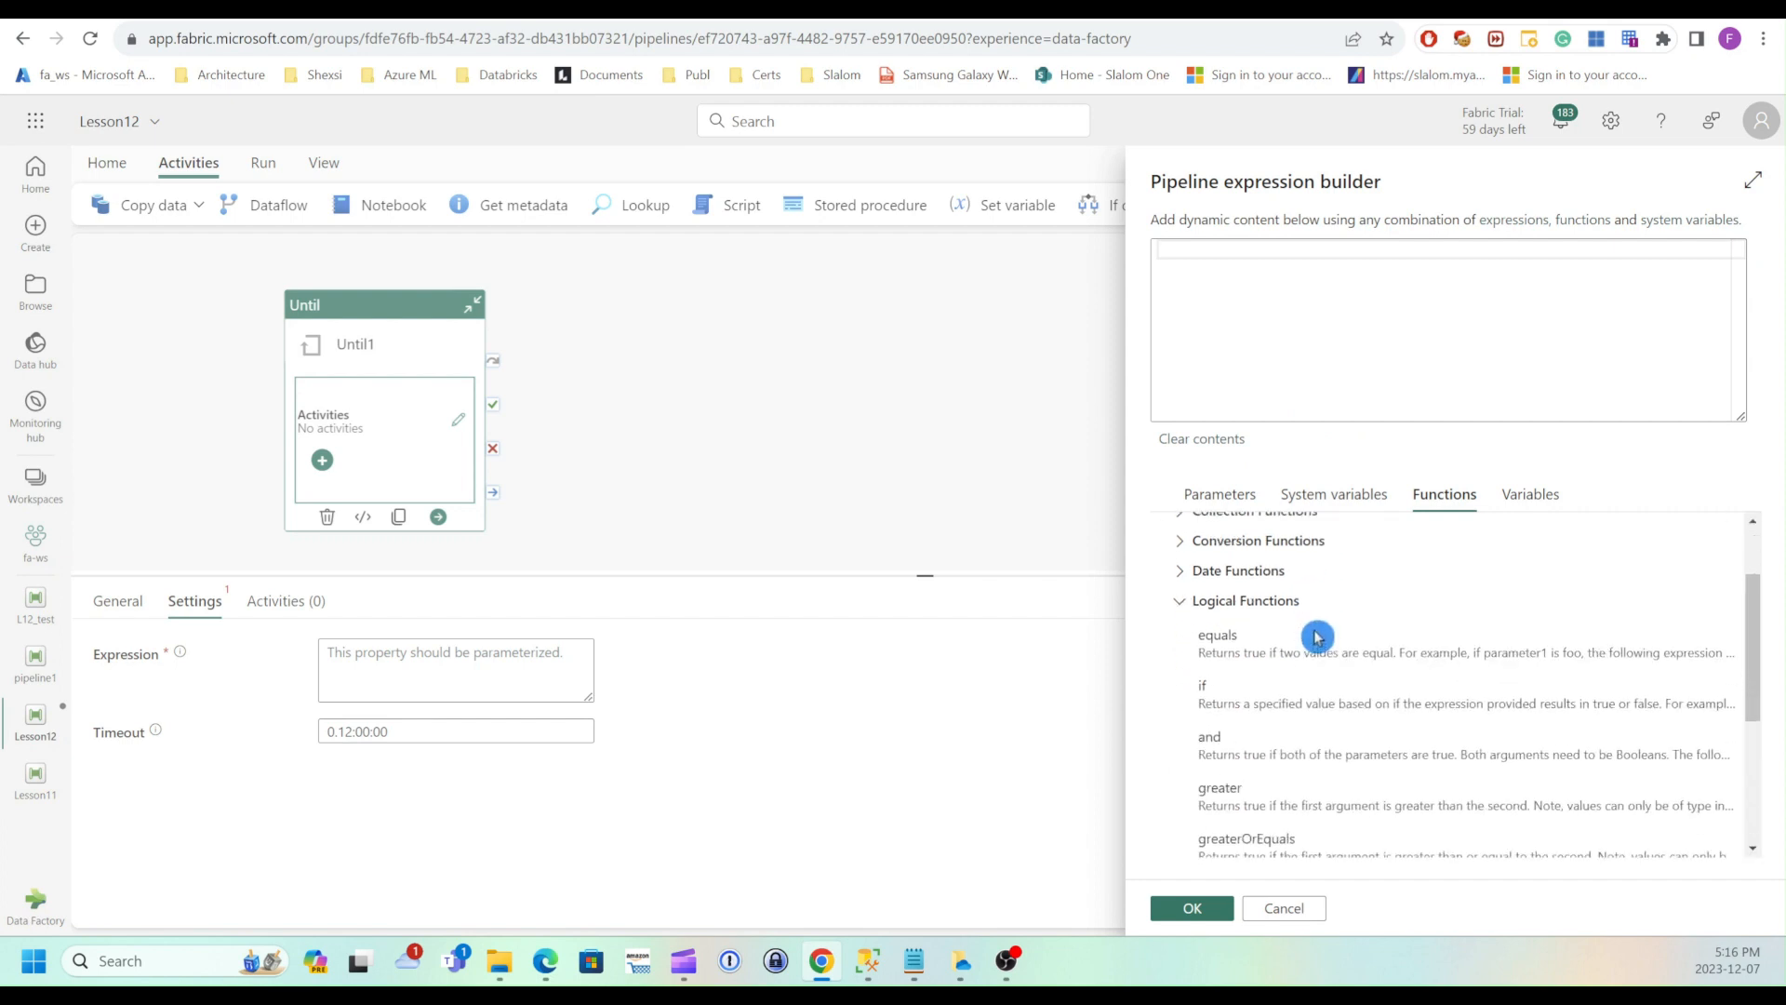
left_click(1249, 651)
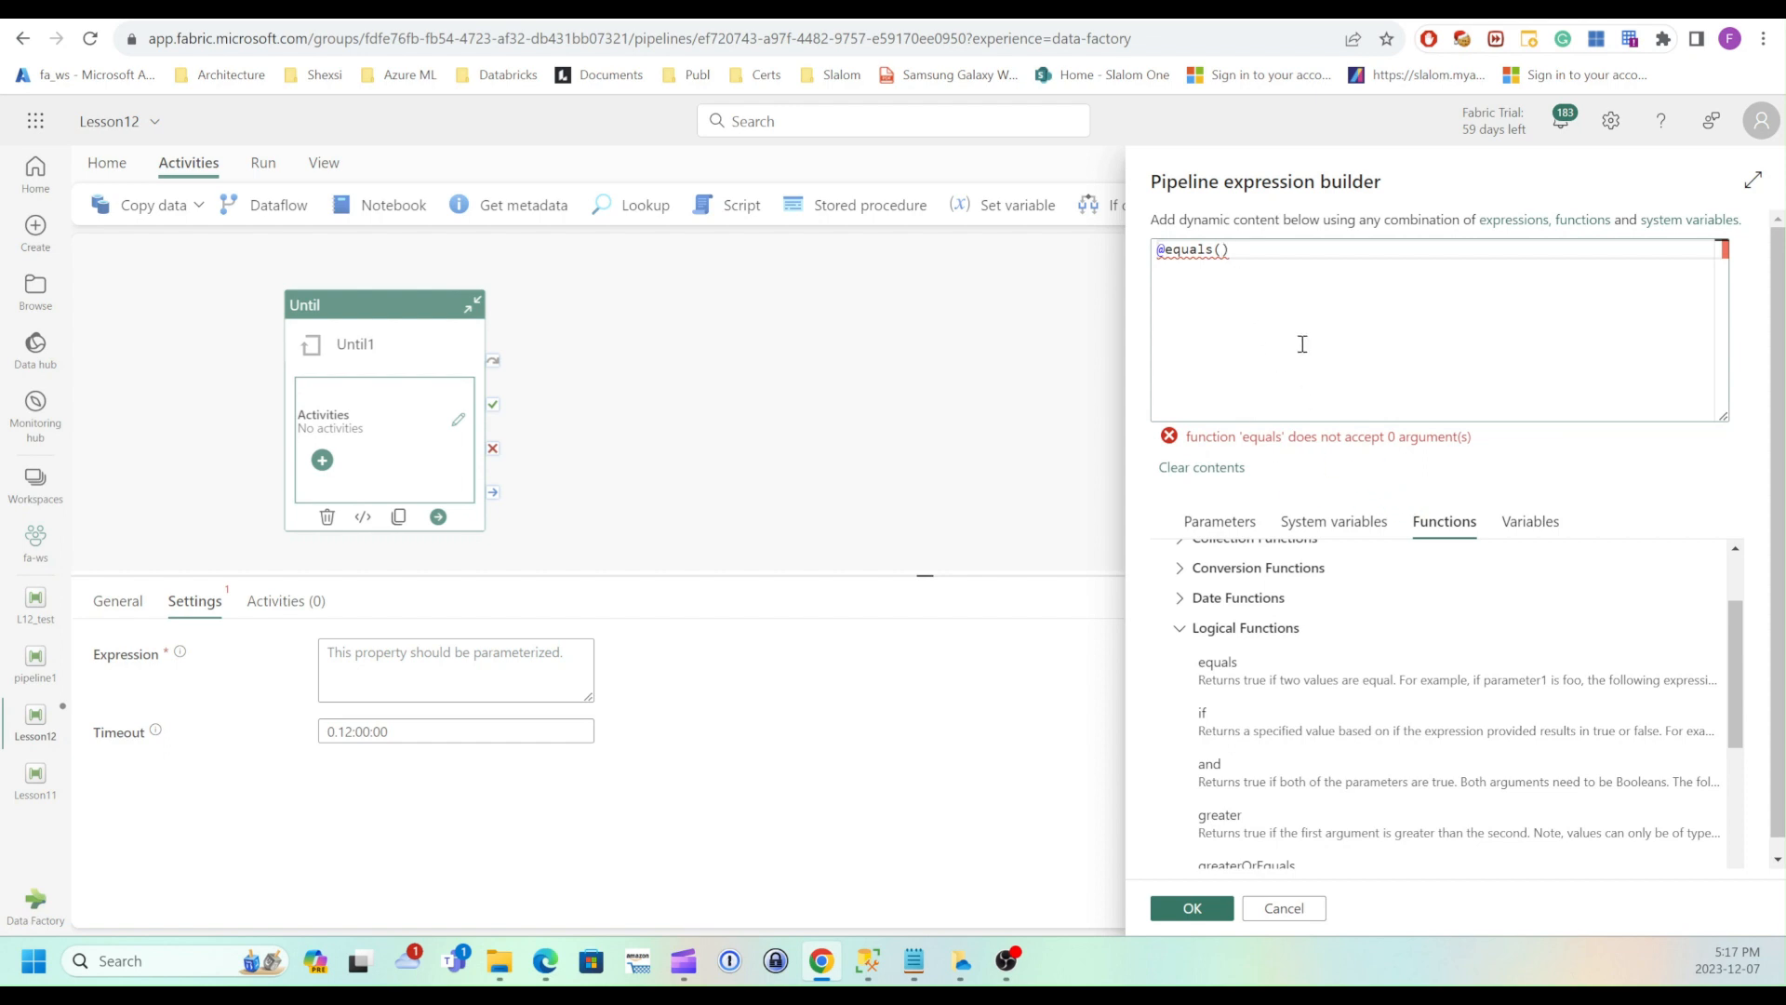
left_click(1530, 524)
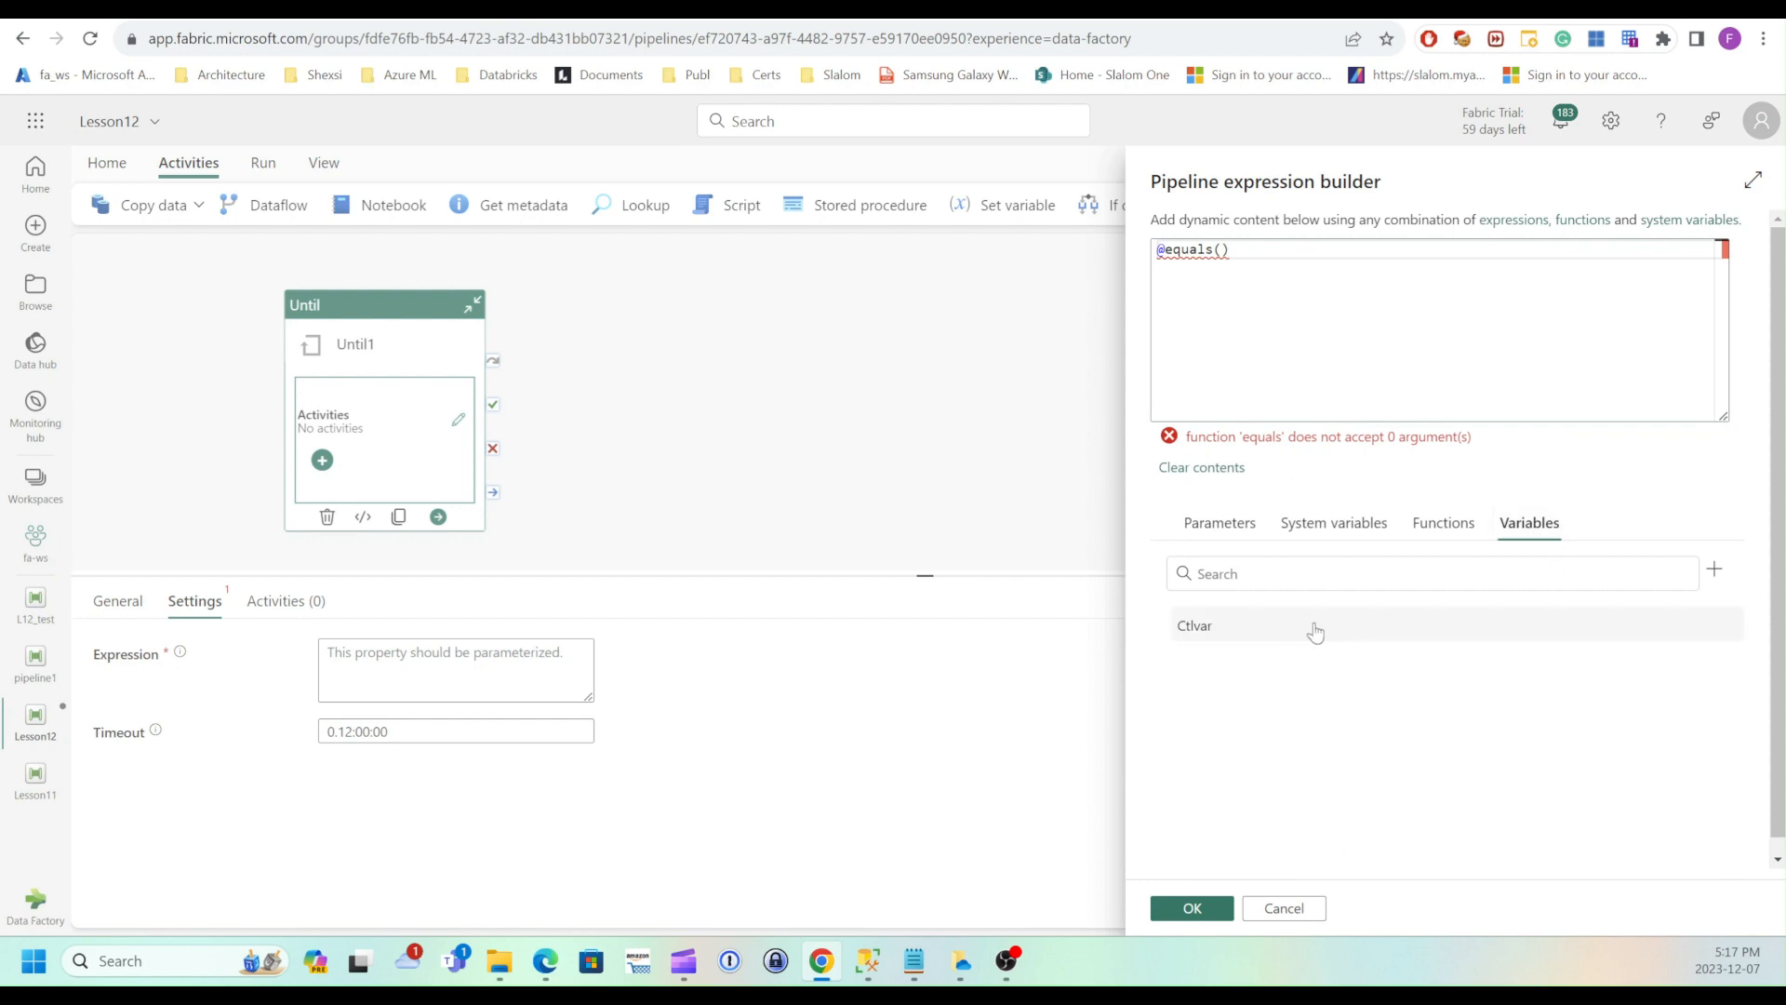
left_click(1191, 627)
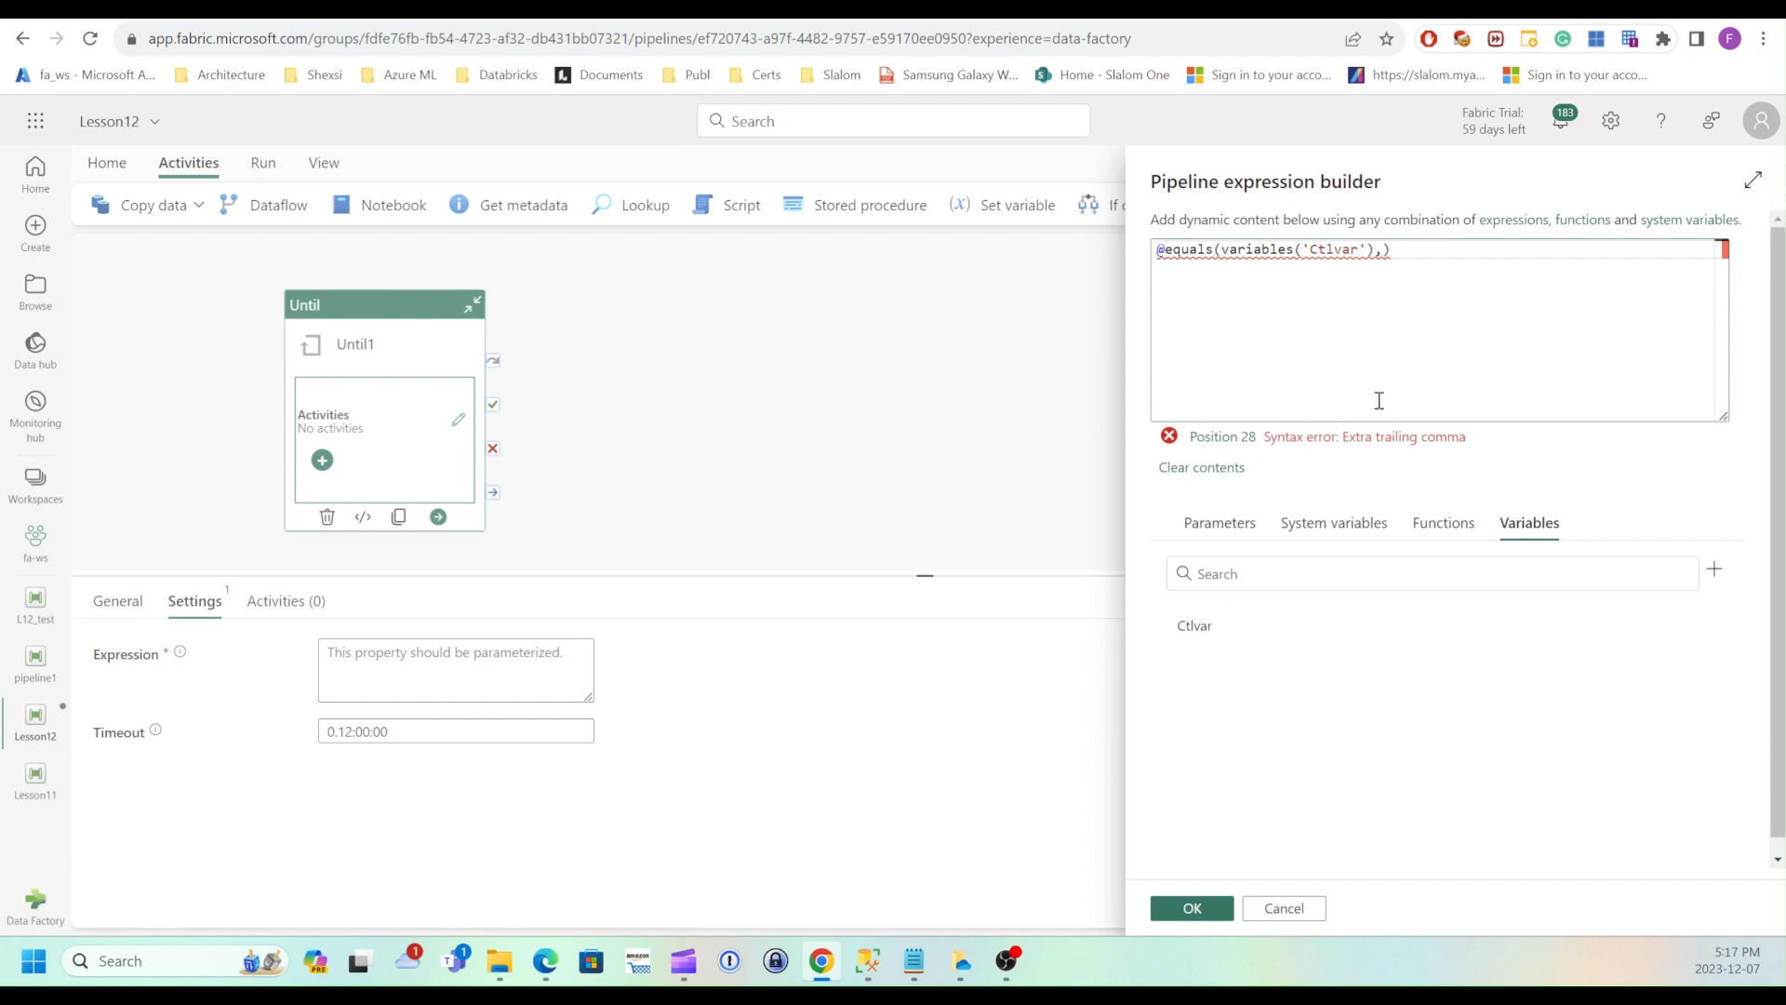
type(",1")
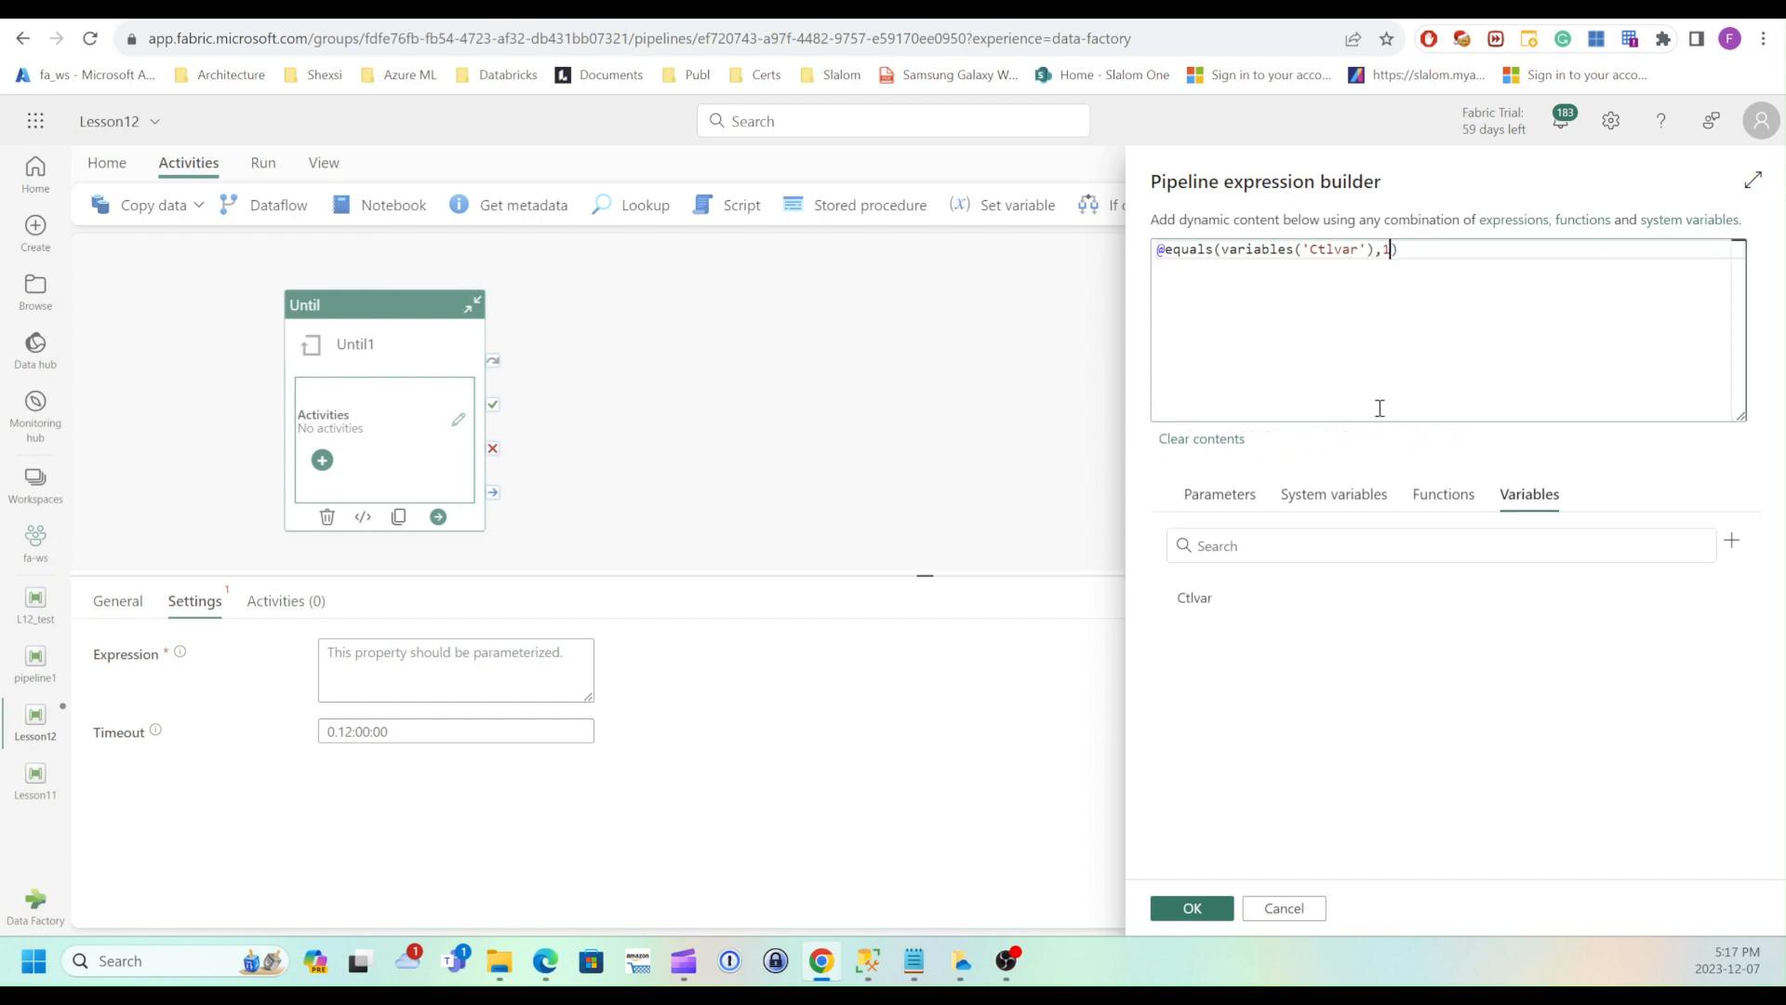
left_click(1190, 908)
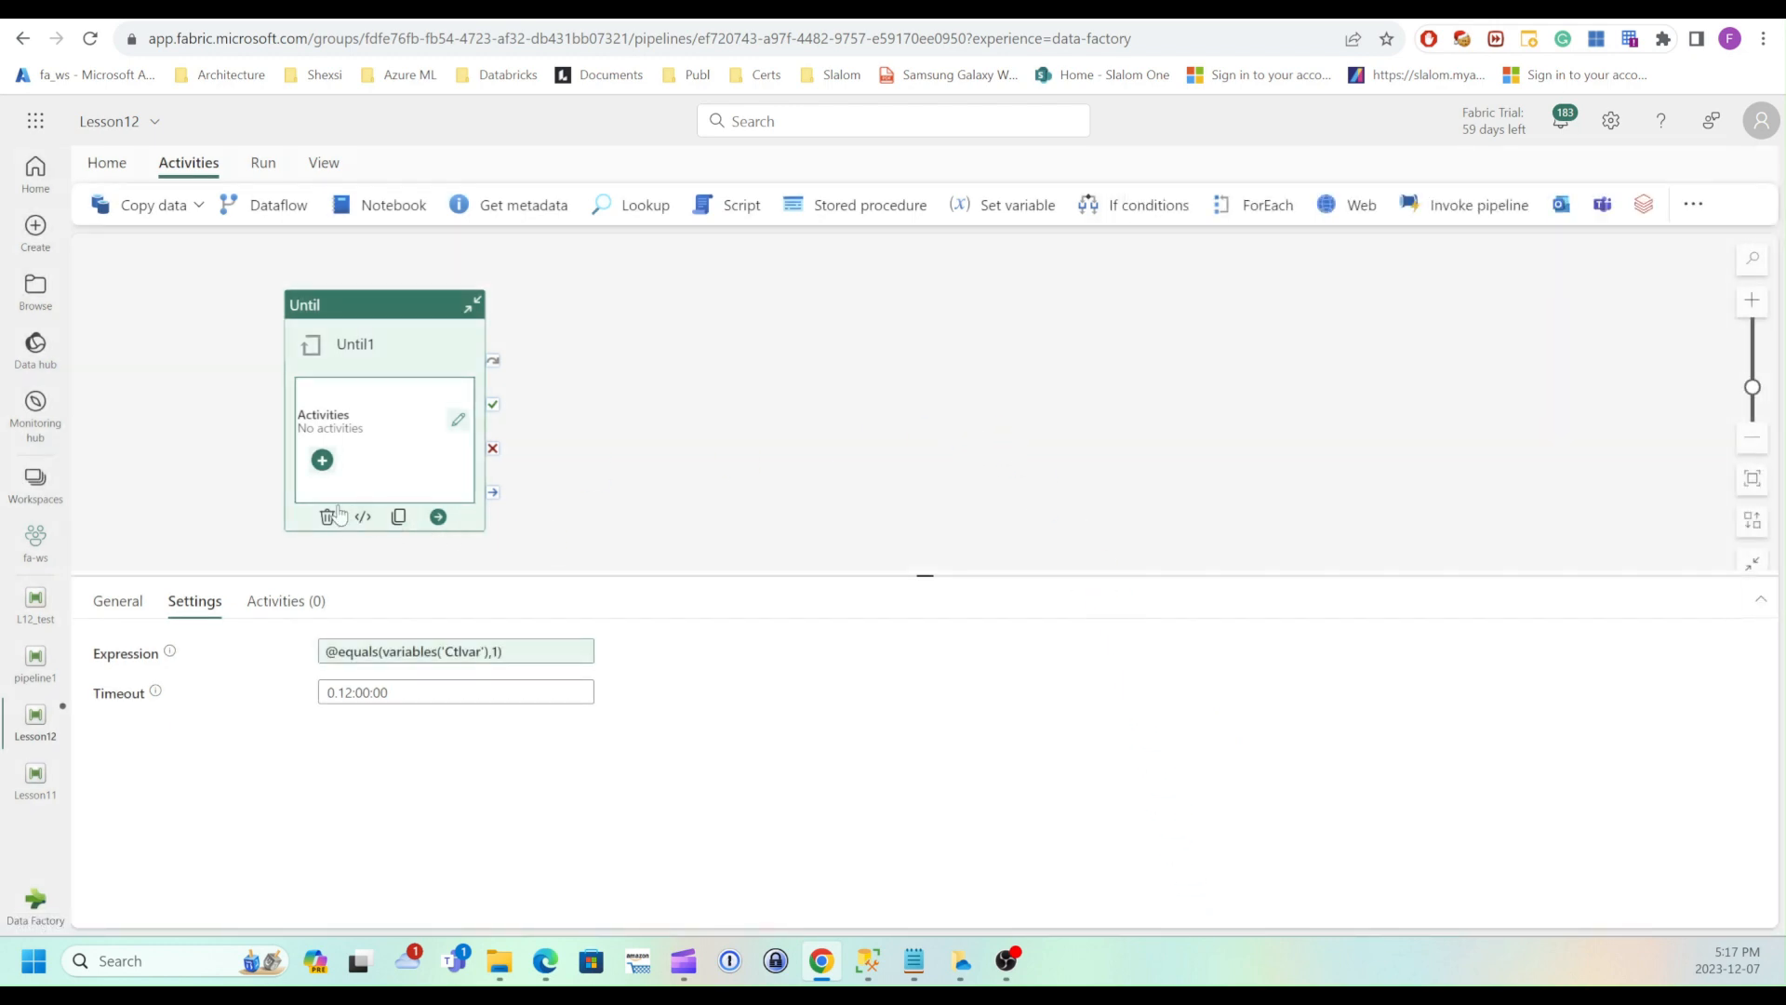
Add a Set variable activity inside the Until activity
left_click(321, 461)
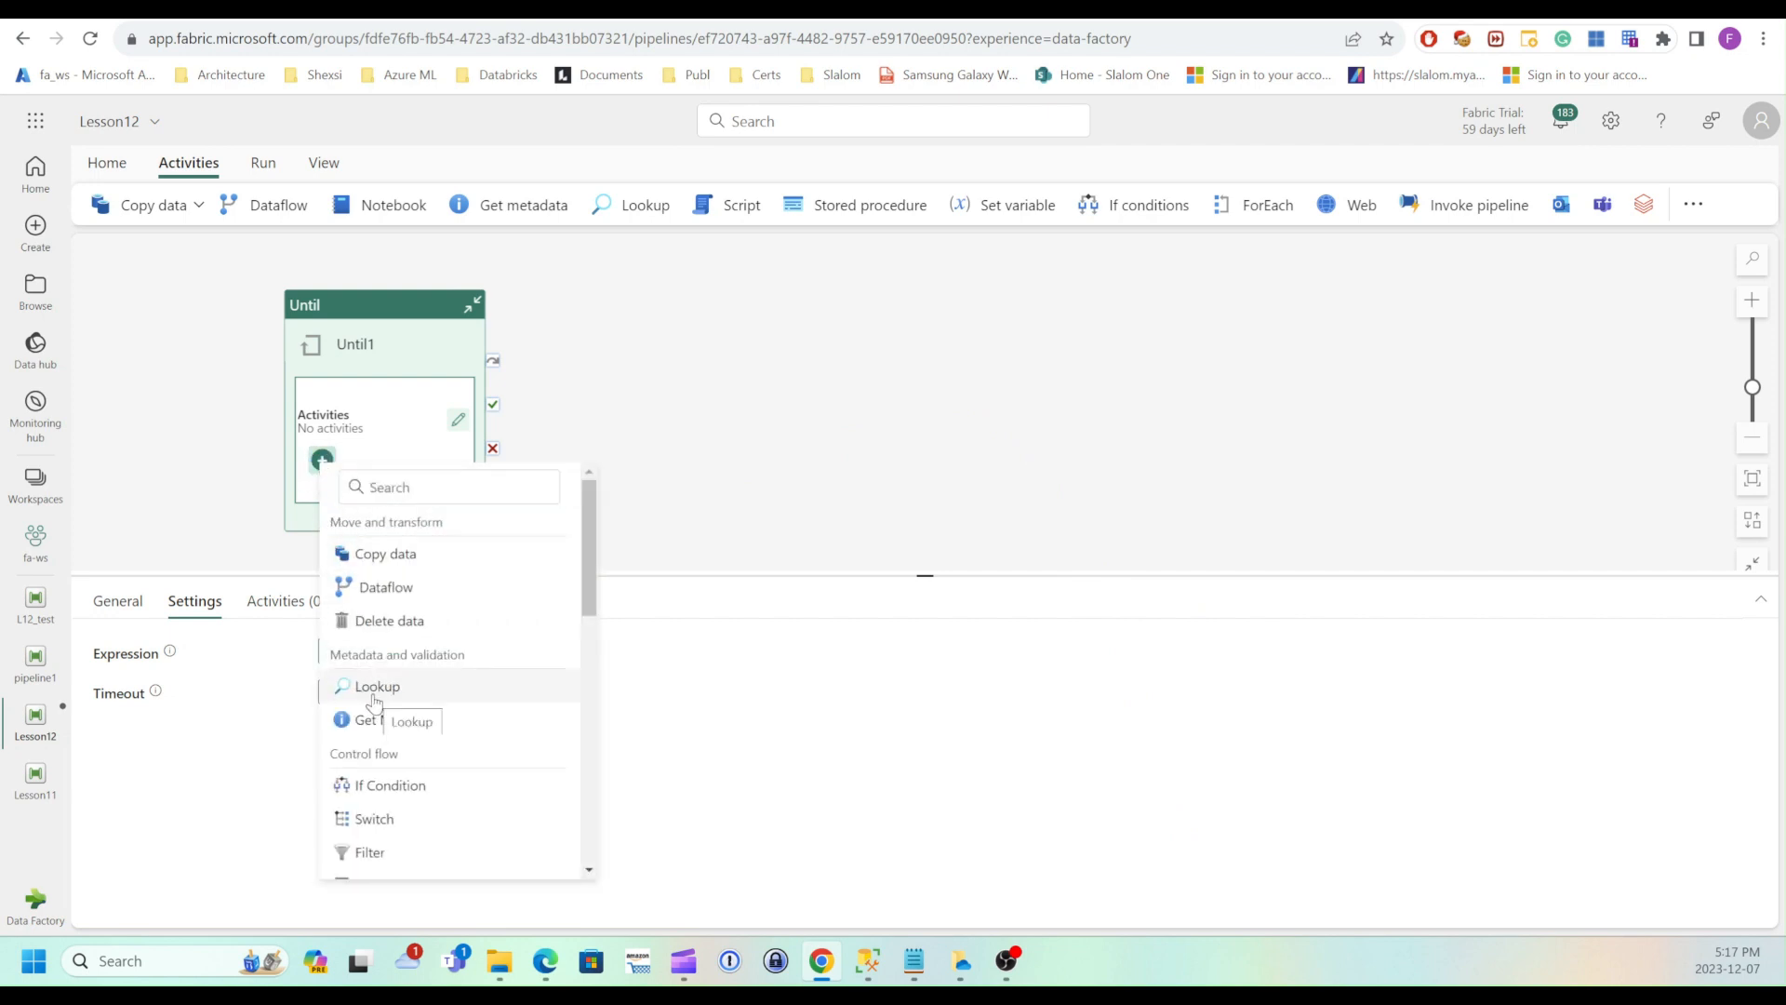
scroll(376, 707, "down", 1)
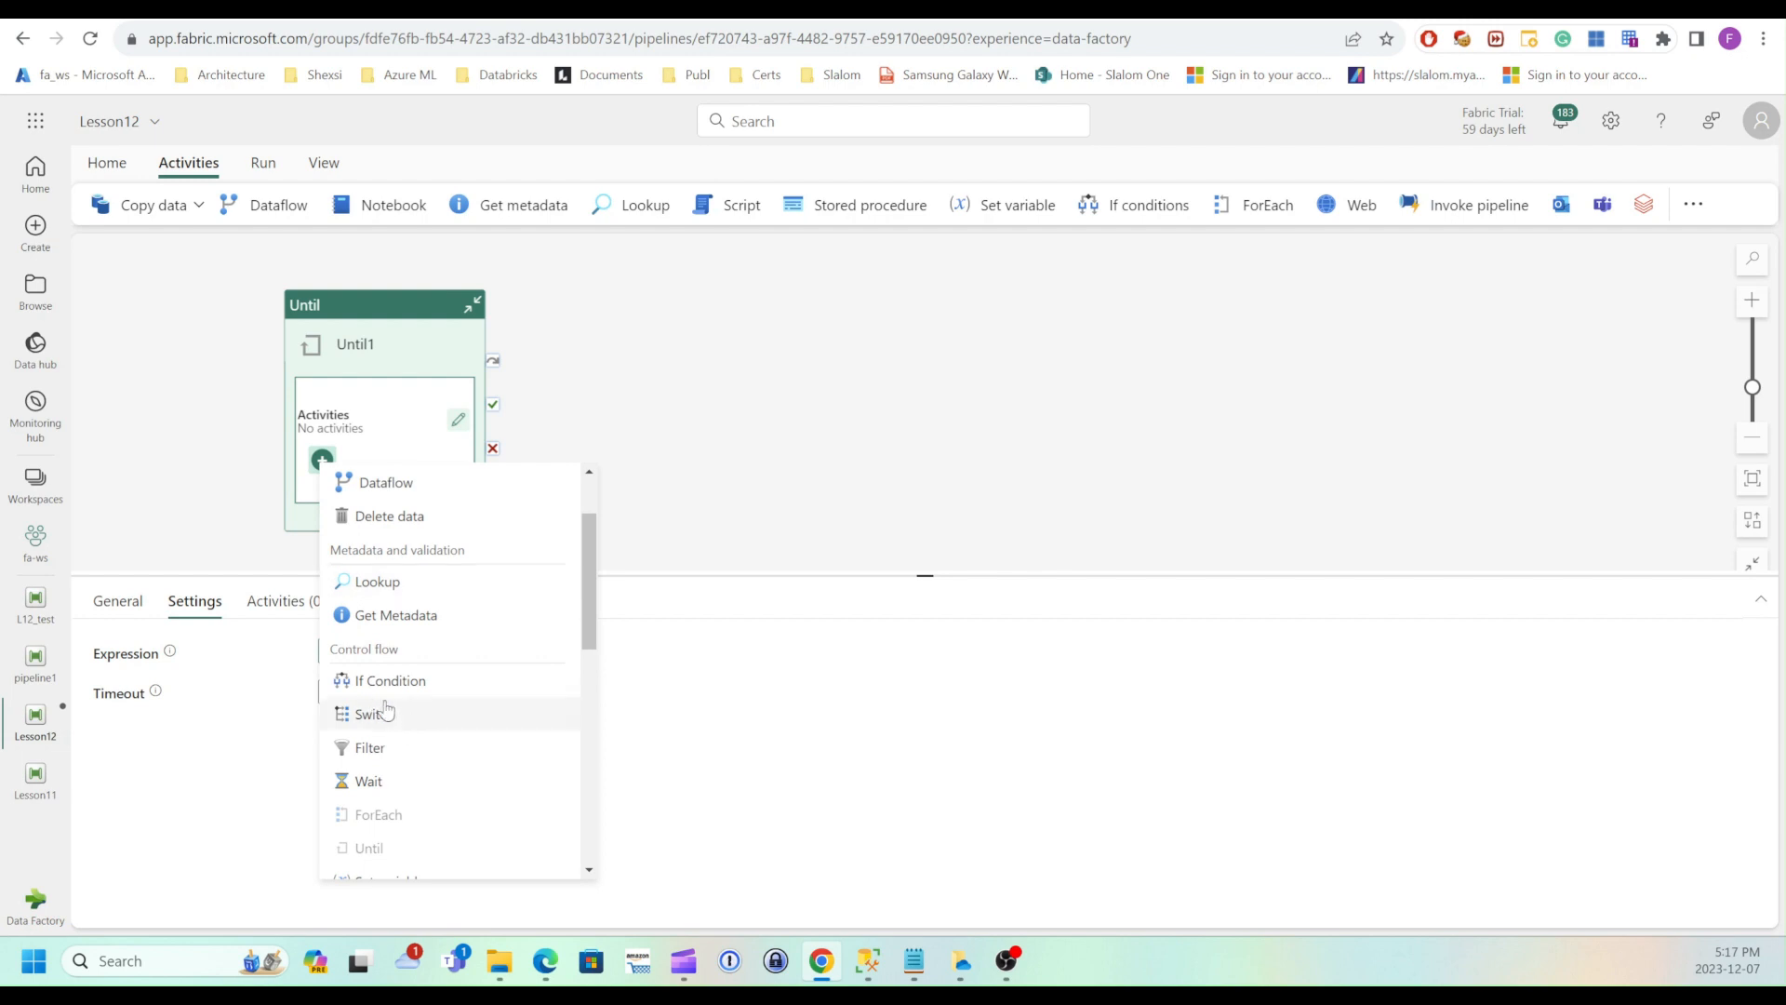
scroll(411, 713, "down", 1)
scroll(411, 714, "down", 1)
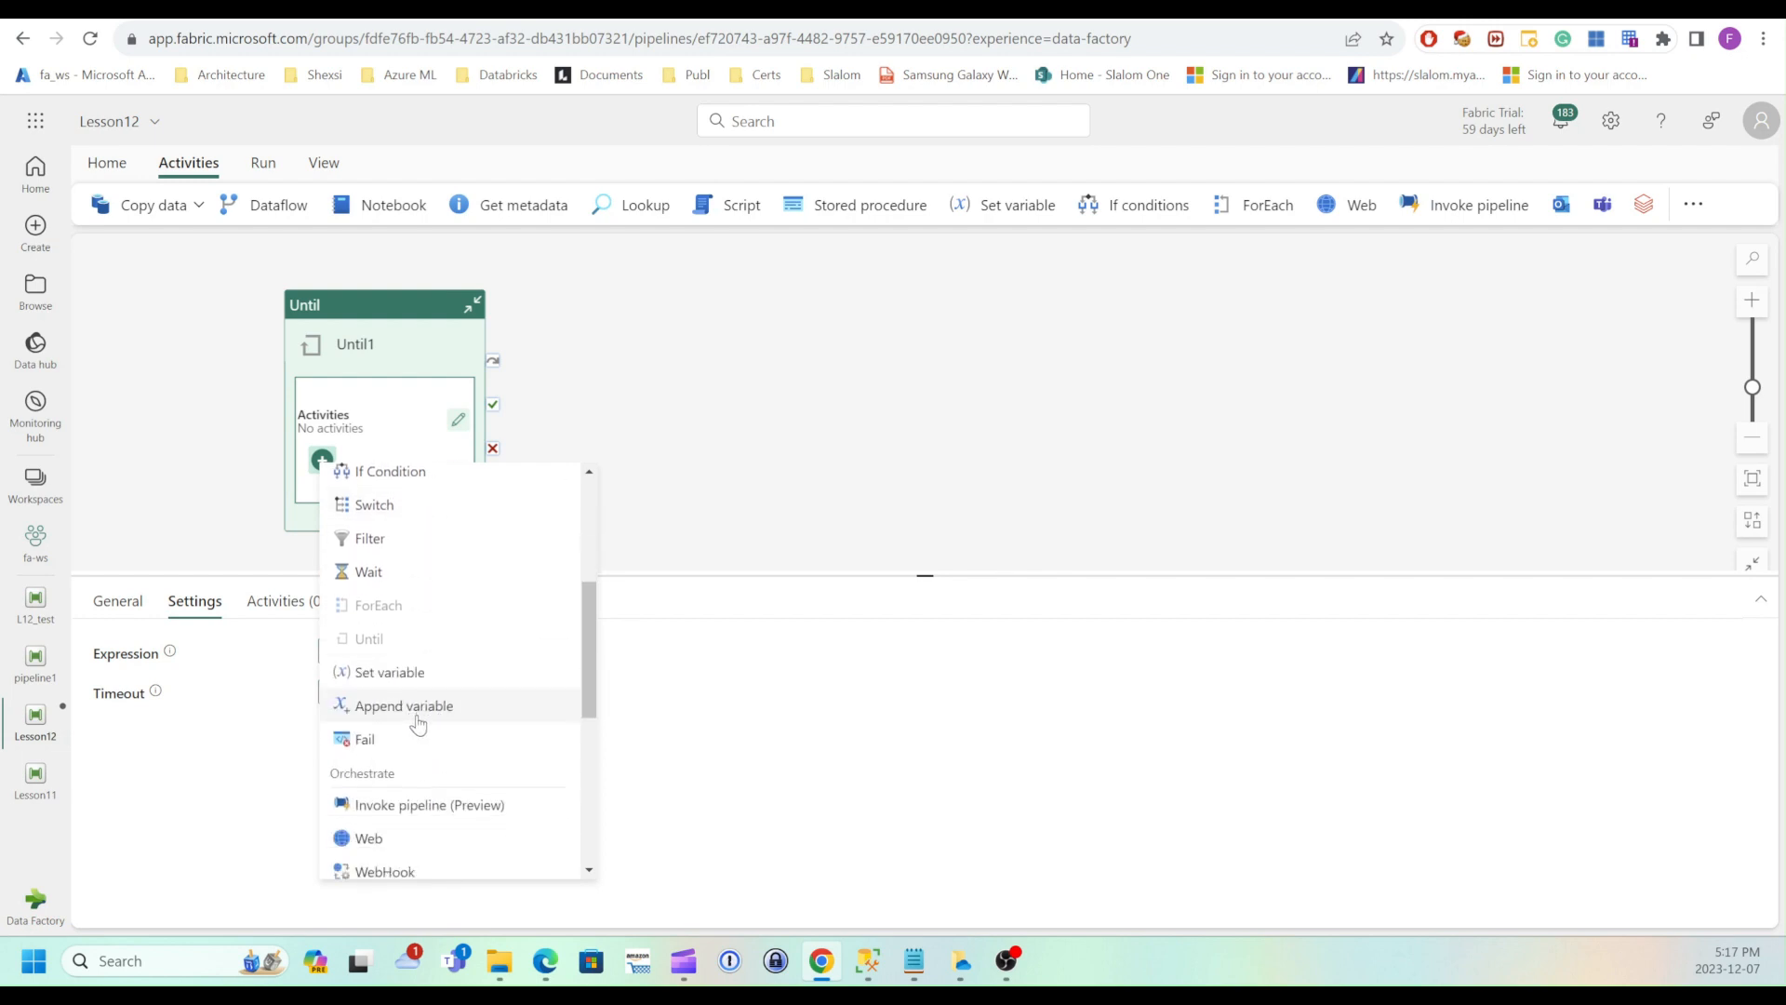
left_click(381, 671)
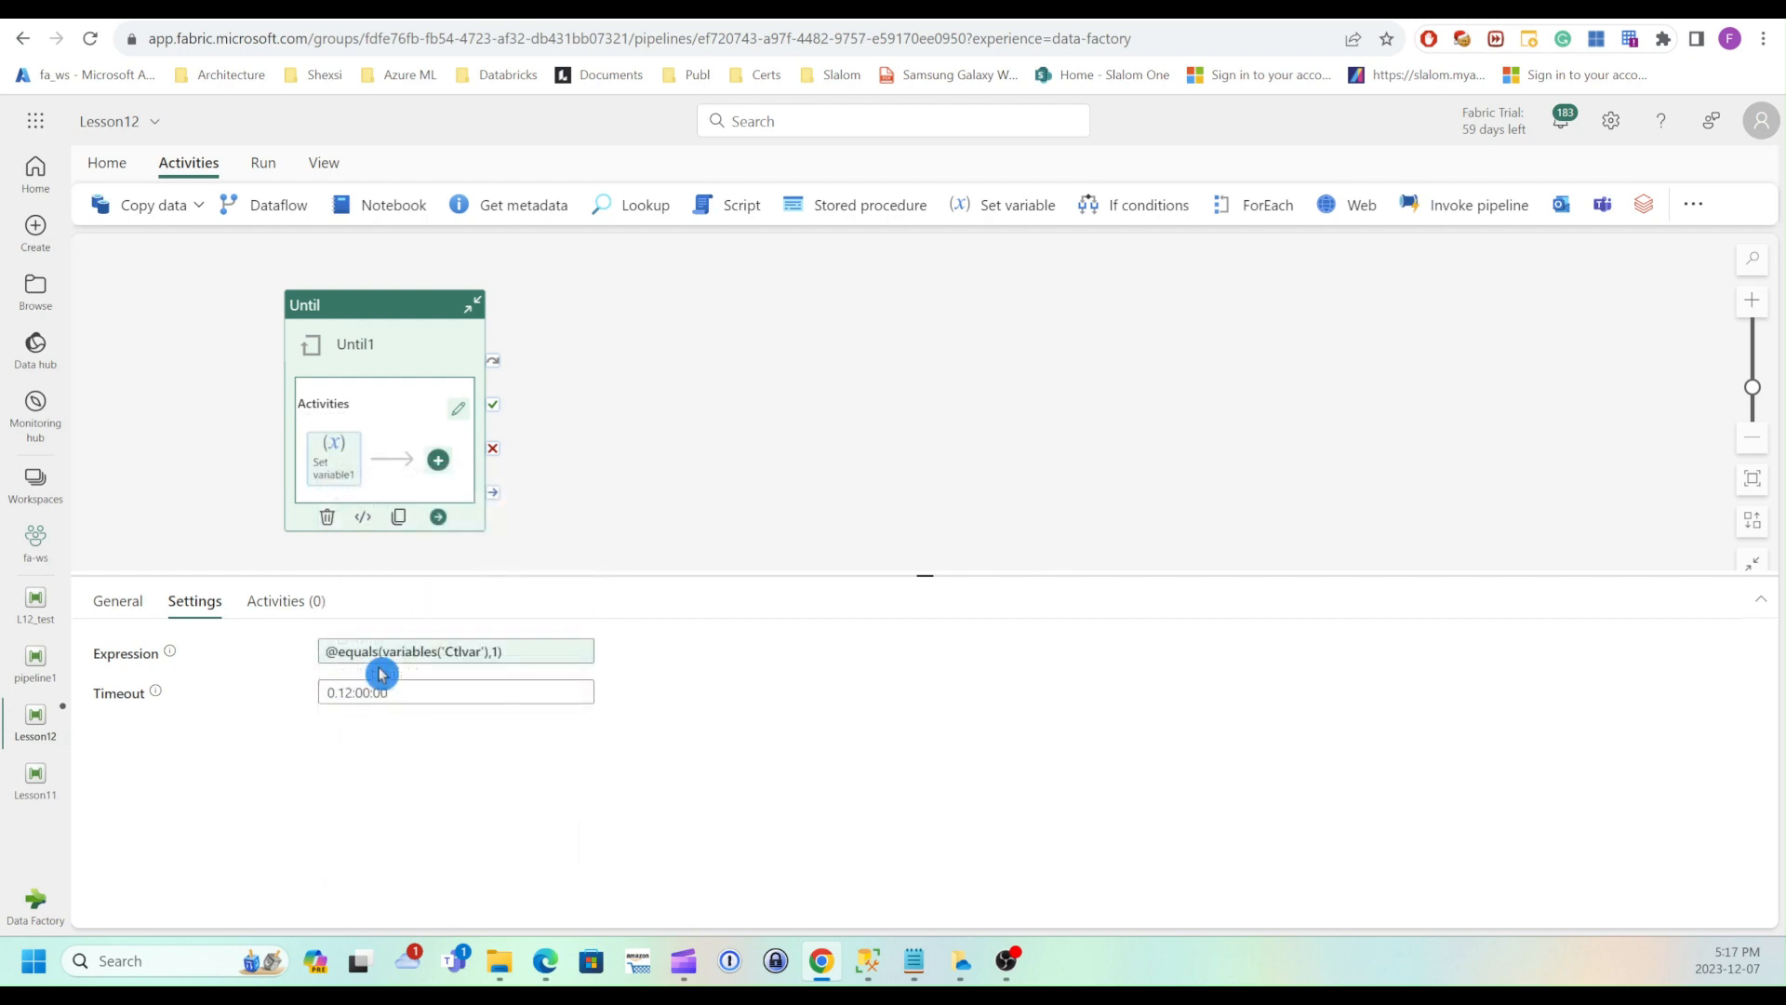
Configure the inner Set variable activity to assign the value 0 to the pipeline variable Ctlvar
left_click(338, 461)
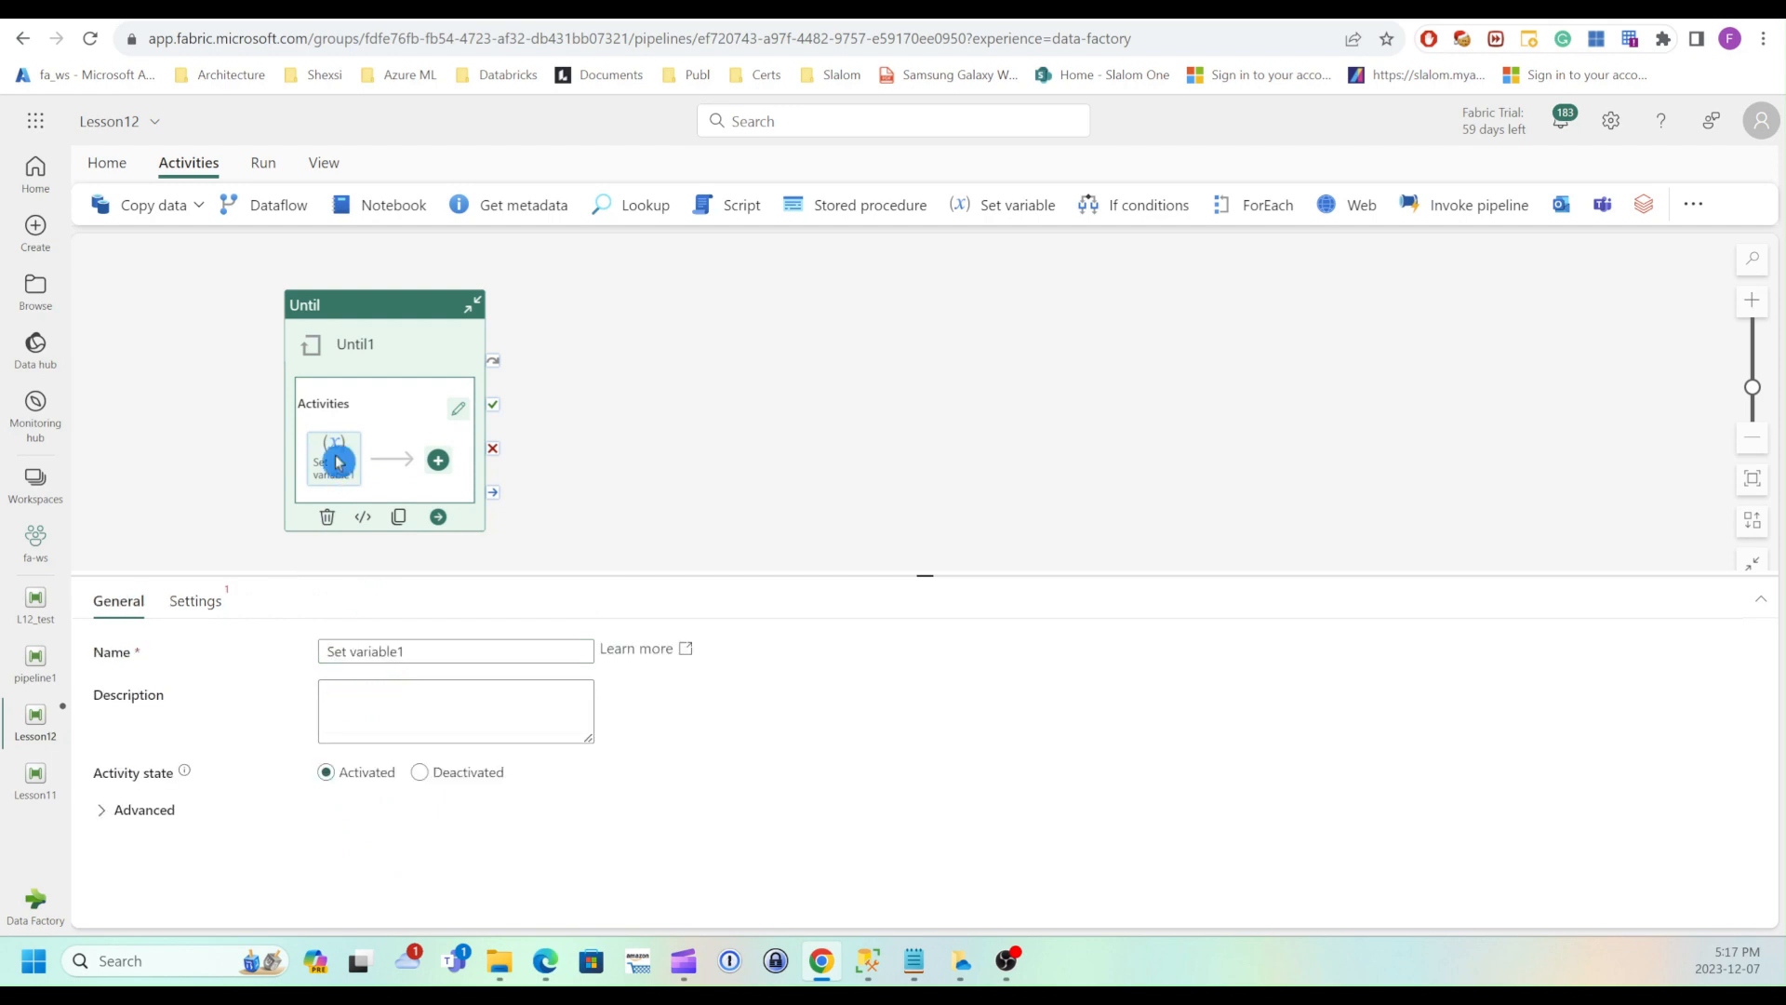
left_click(197, 602)
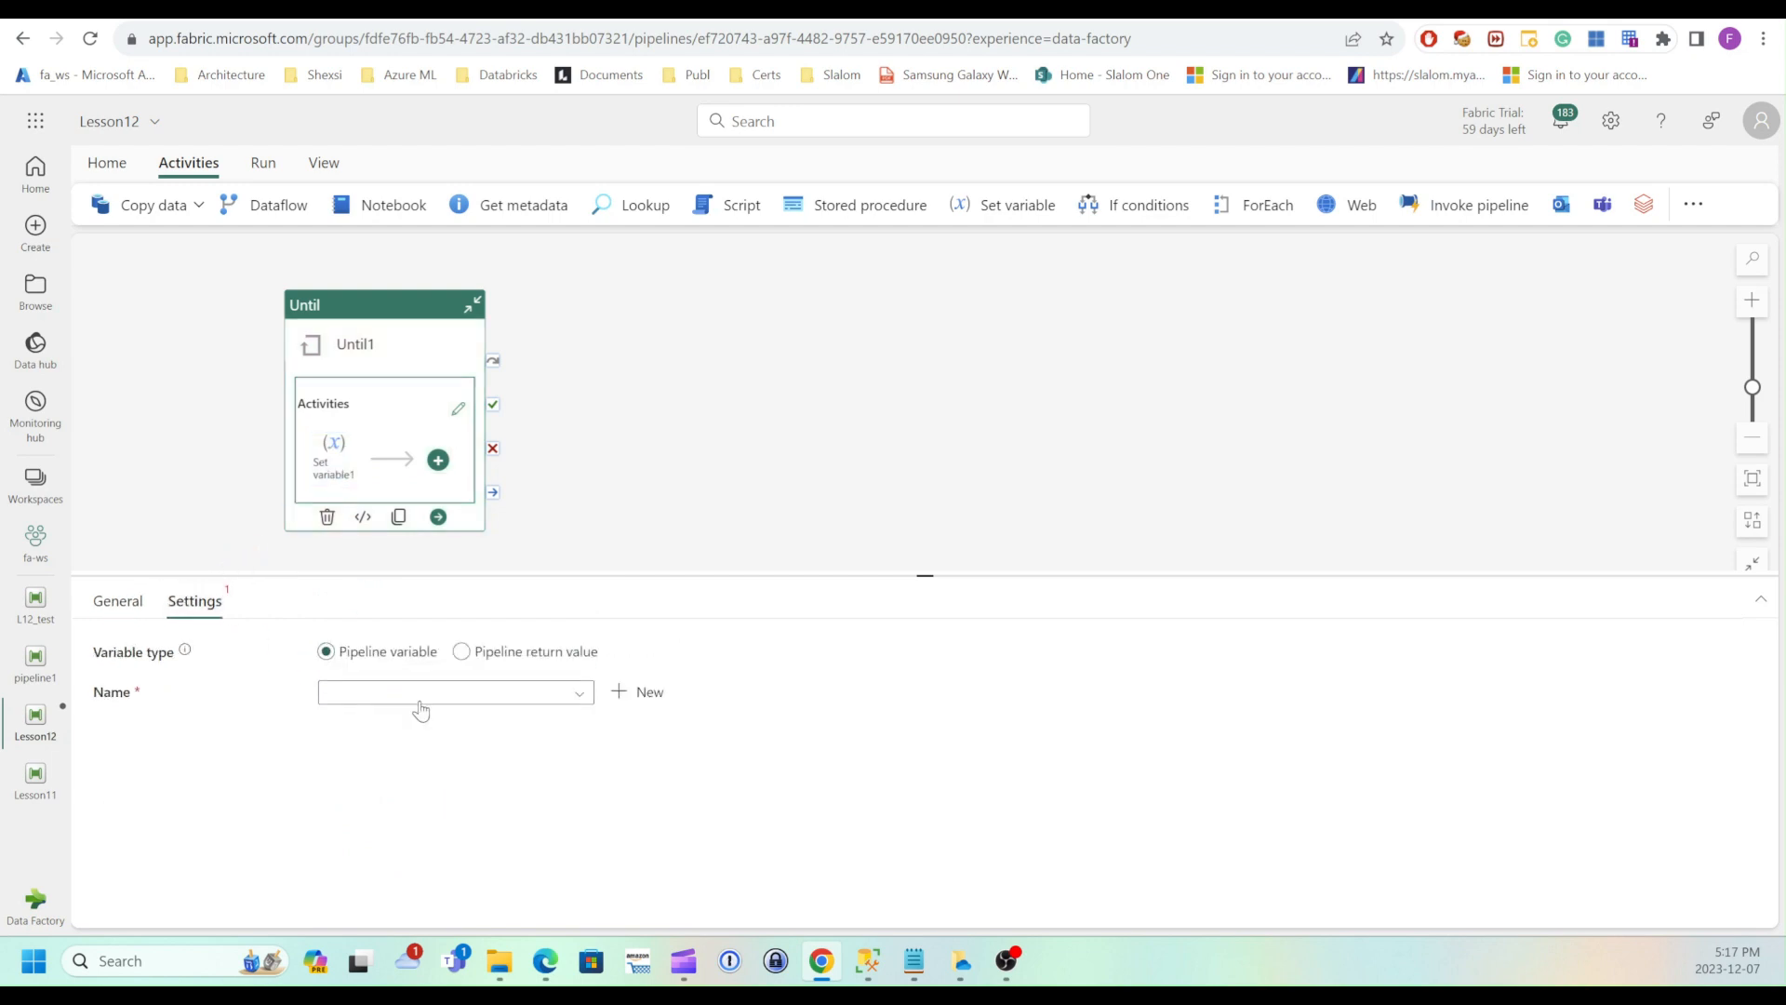
left_click(466, 700)
left_click(378, 731)
left_click(376, 735)
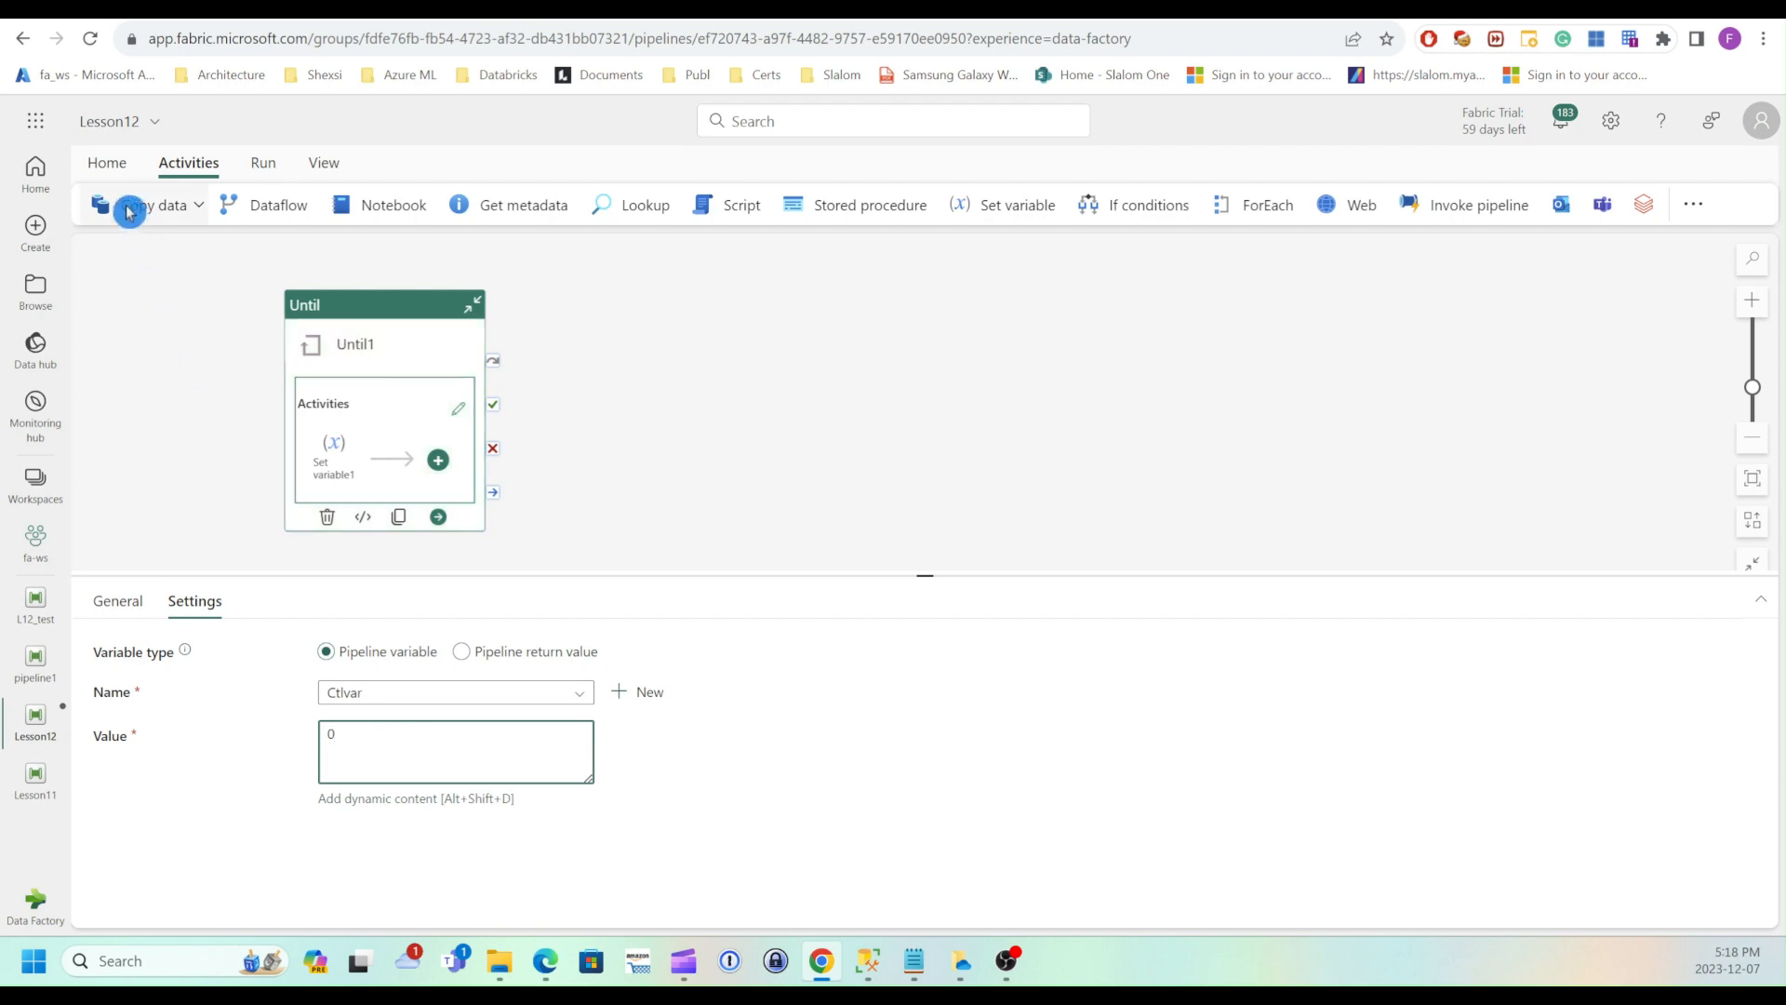
Save and run the pipeline, and enlarge the output area to view more of the activity runs
left_click(107, 168)
left_click(102, 205)
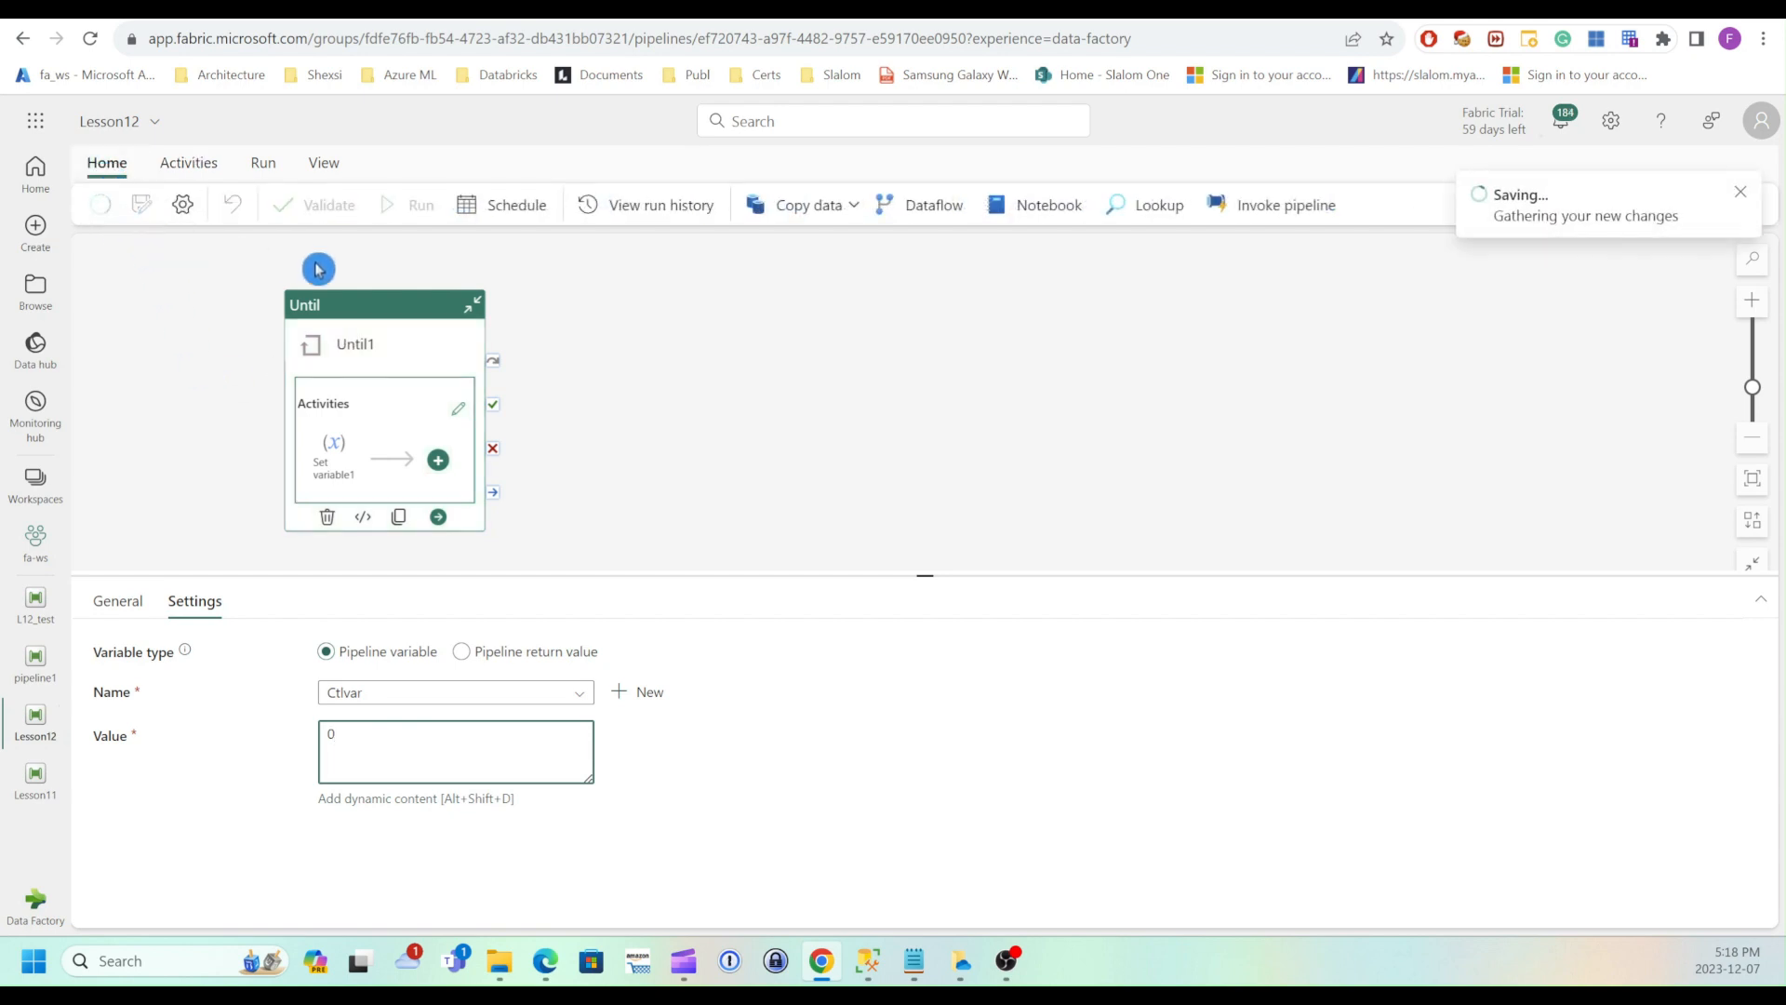
left_click(415, 216)
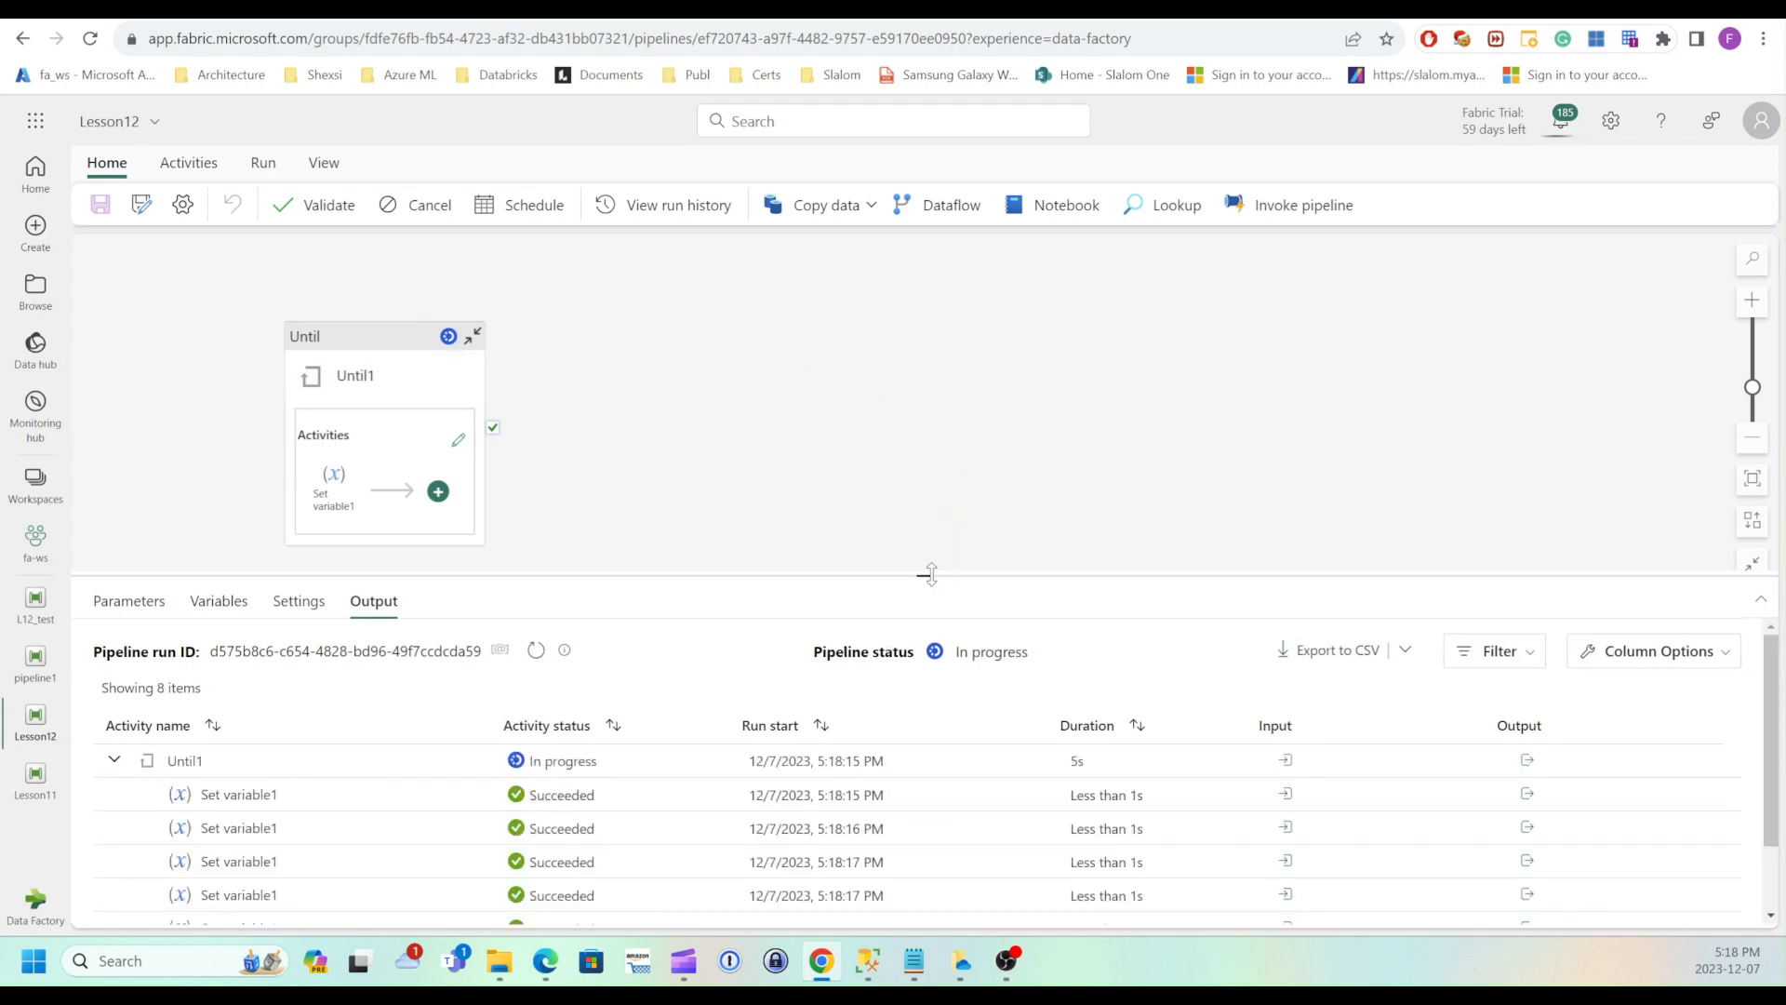
left_click_drag(931, 574, 929, 357)
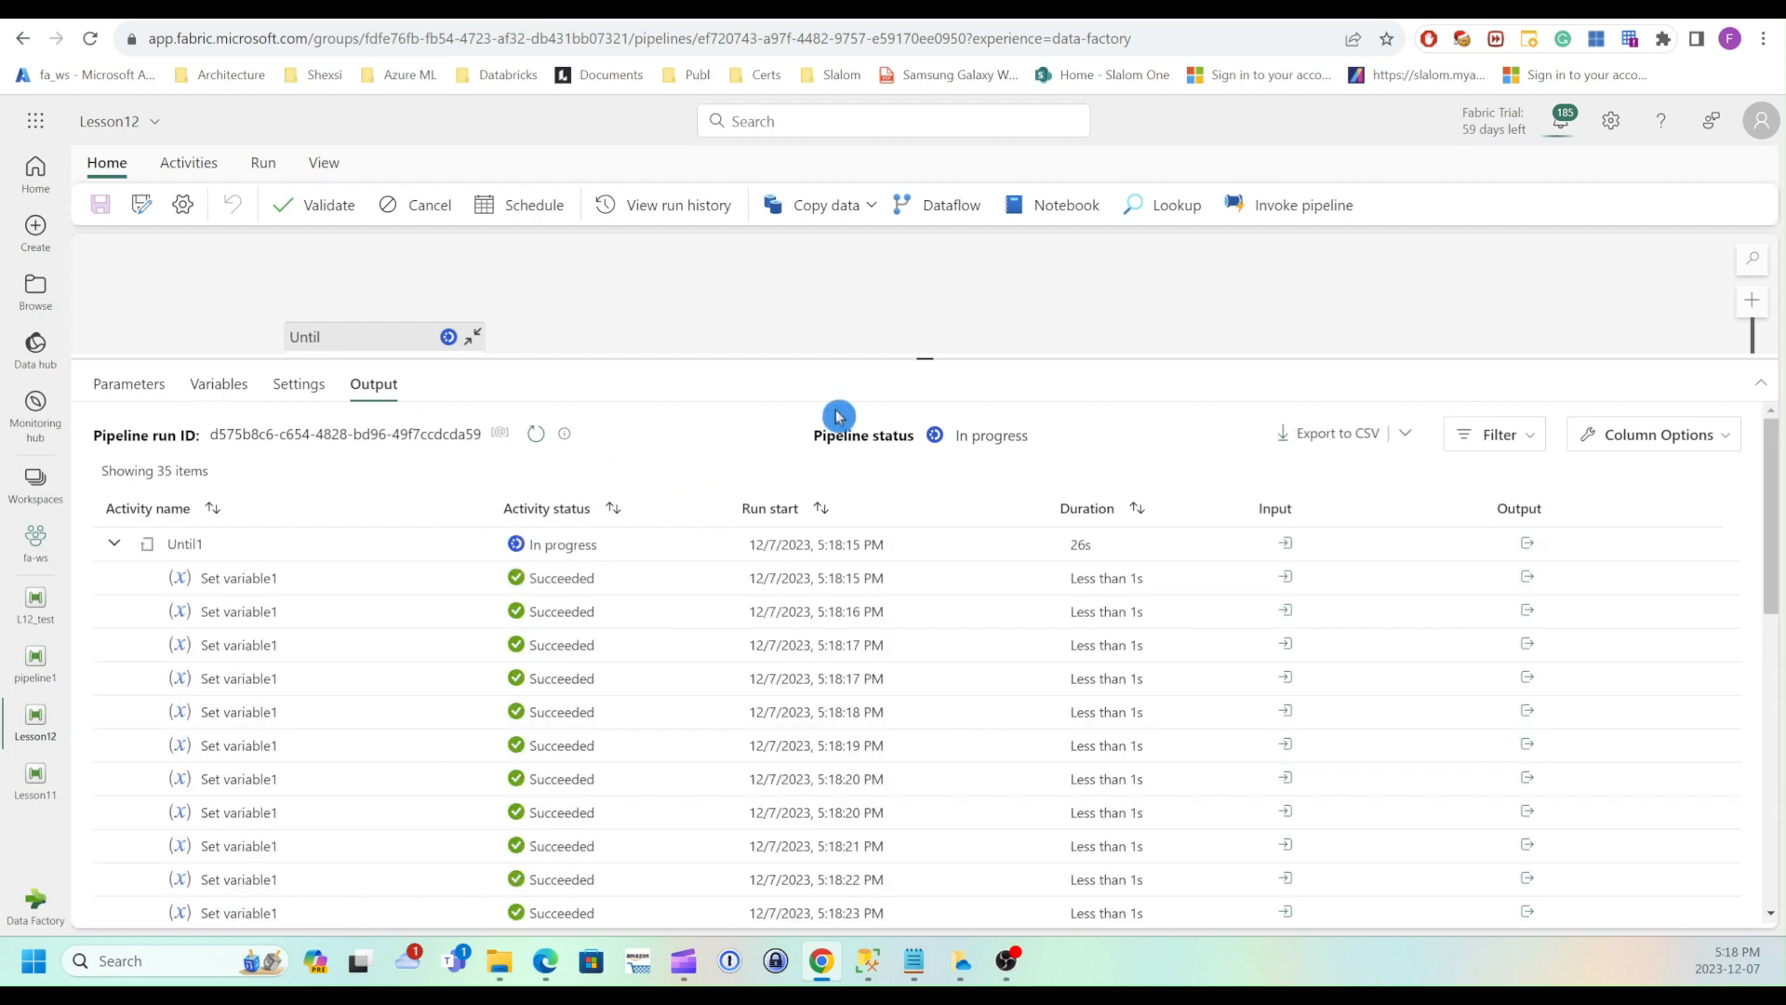
Shrink the output area to reveal the canvas, and cancel the in-progress pipeline run, issuing the cancellation a second time
left_click_drag(925, 359, 925, 525)
left_click(834, 461)
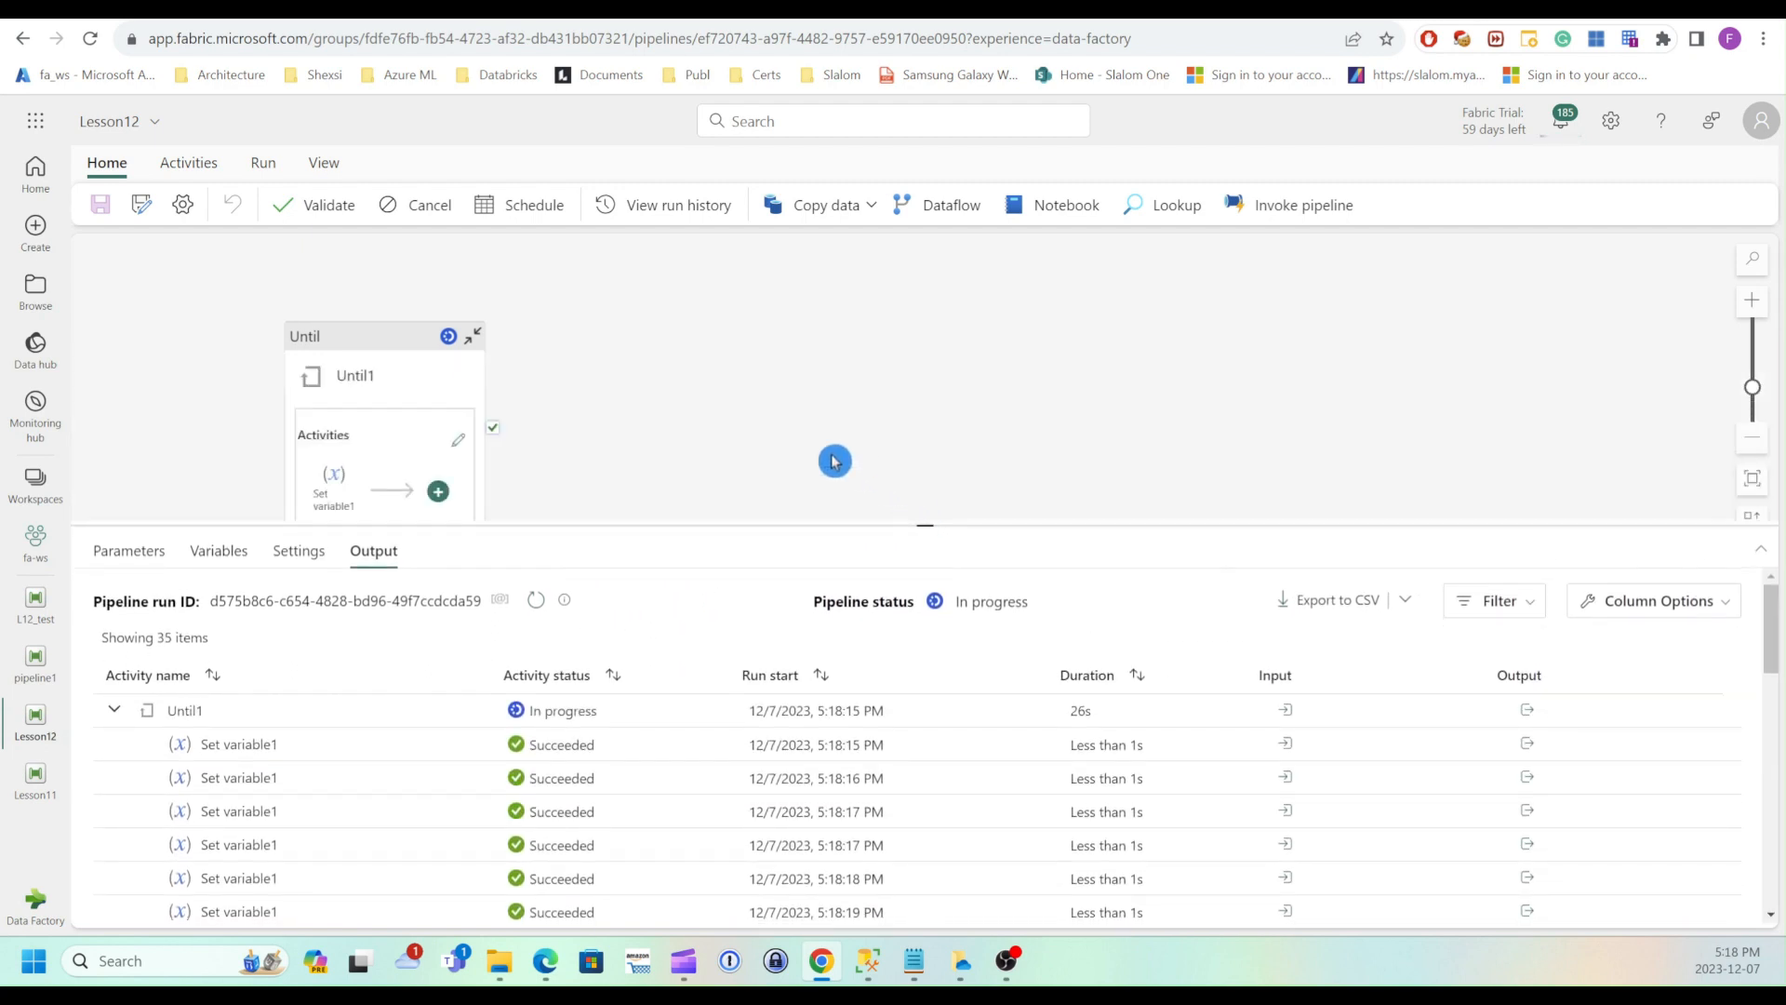
left_click(425, 212)
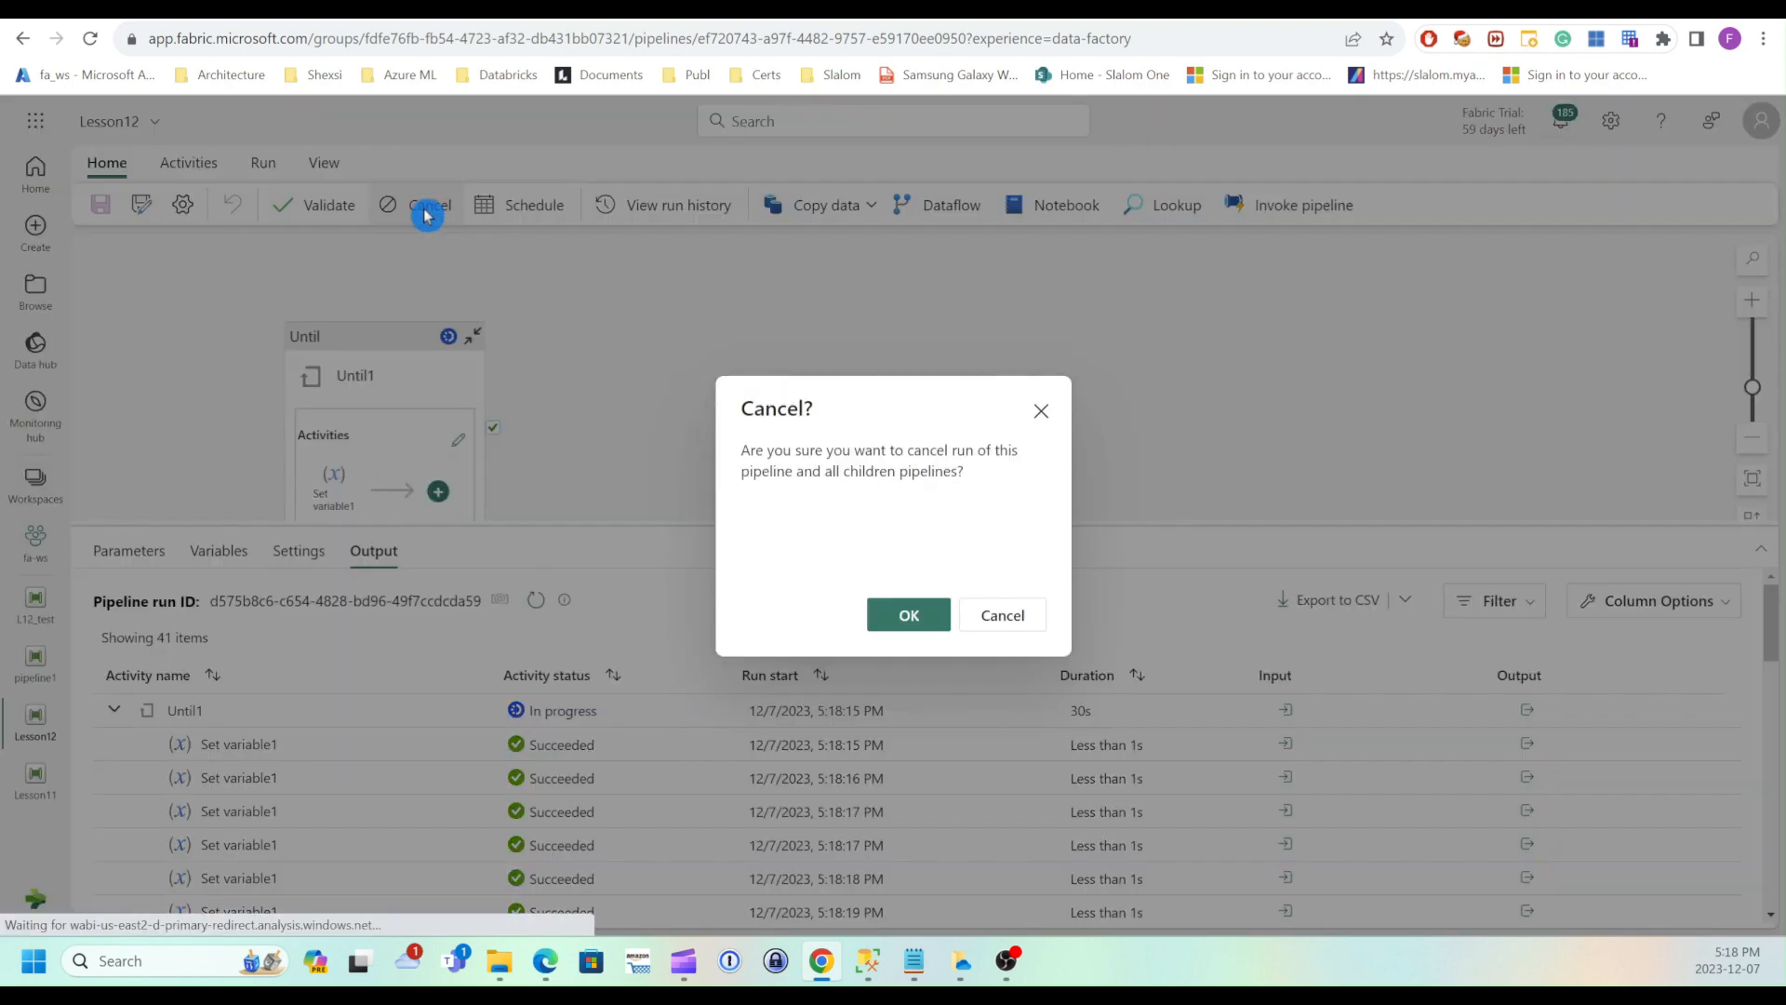
left_click(909, 612)
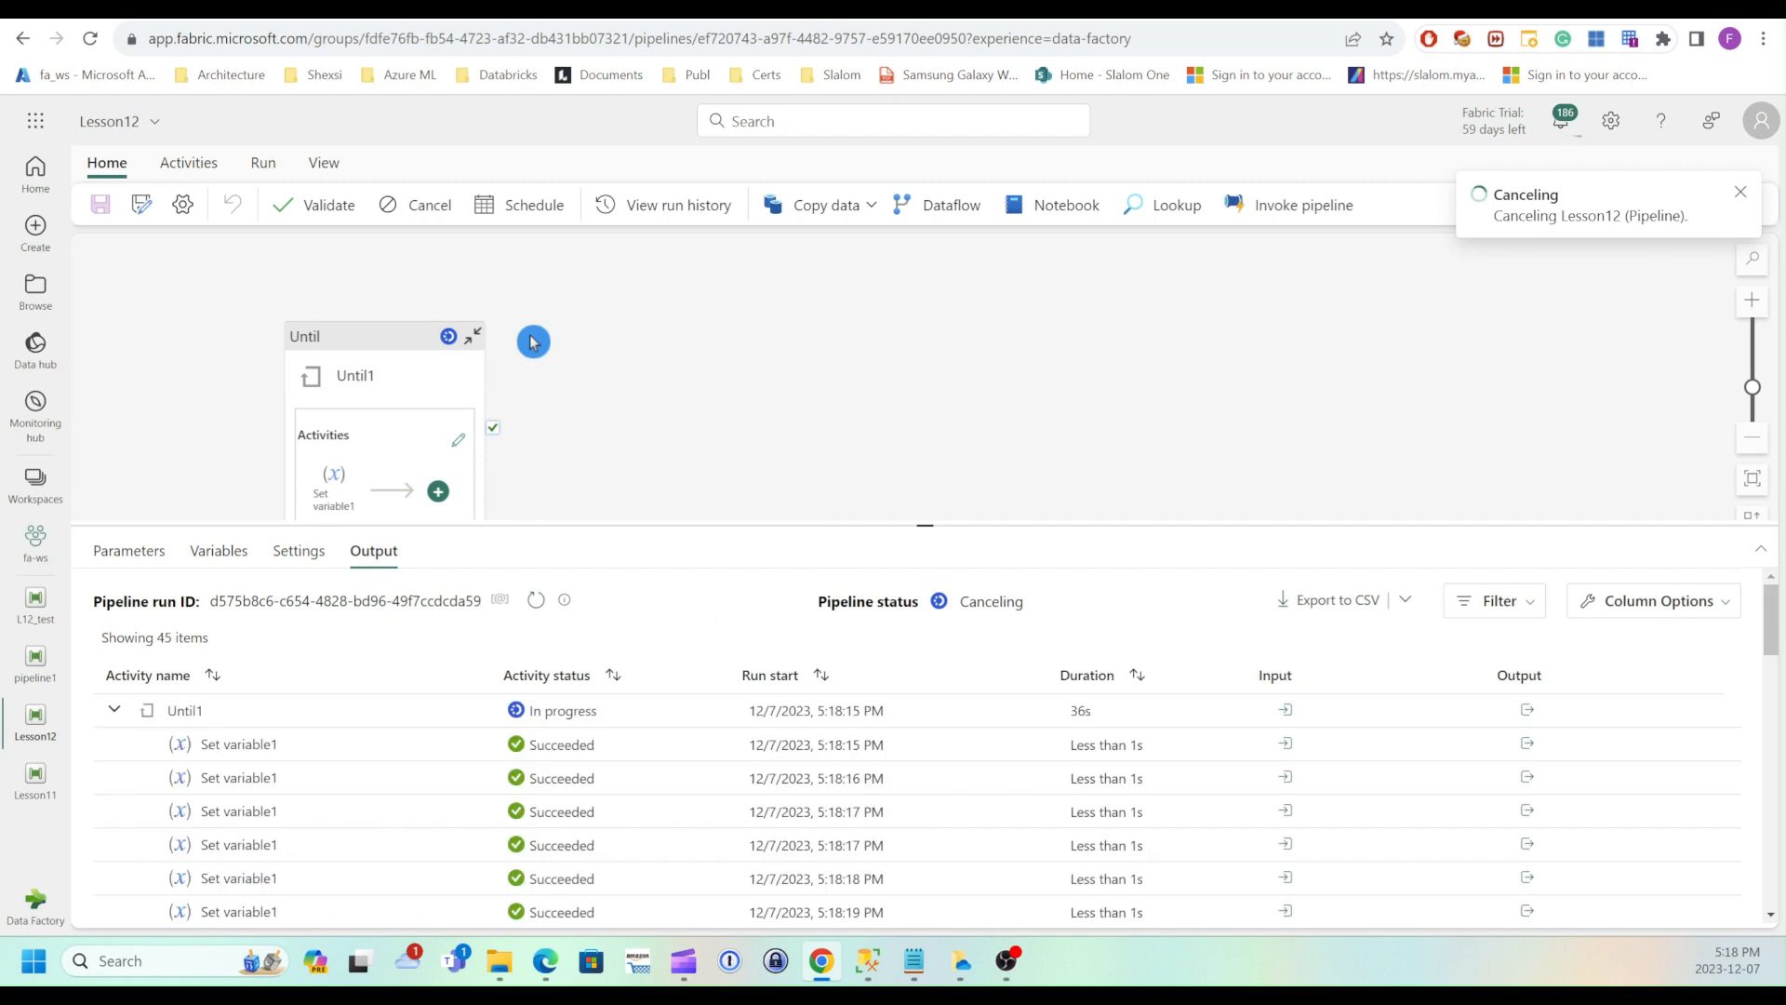
left_click(395, 343)
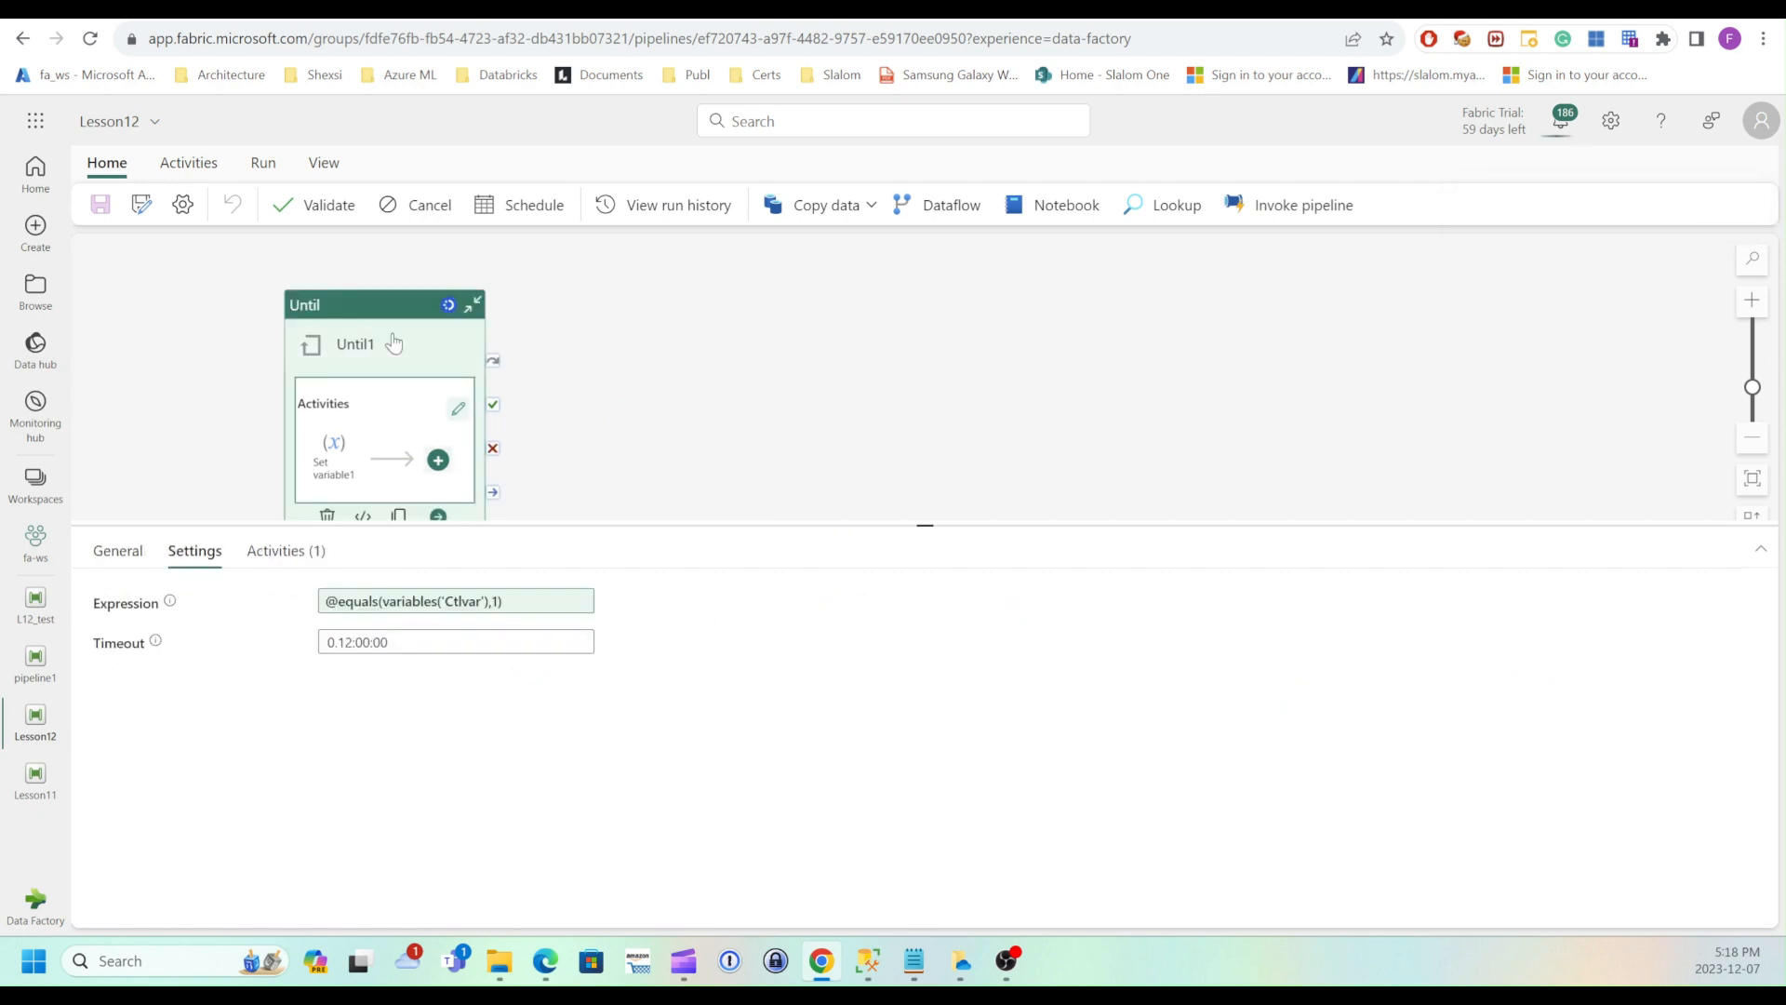
left_click(645, 332)
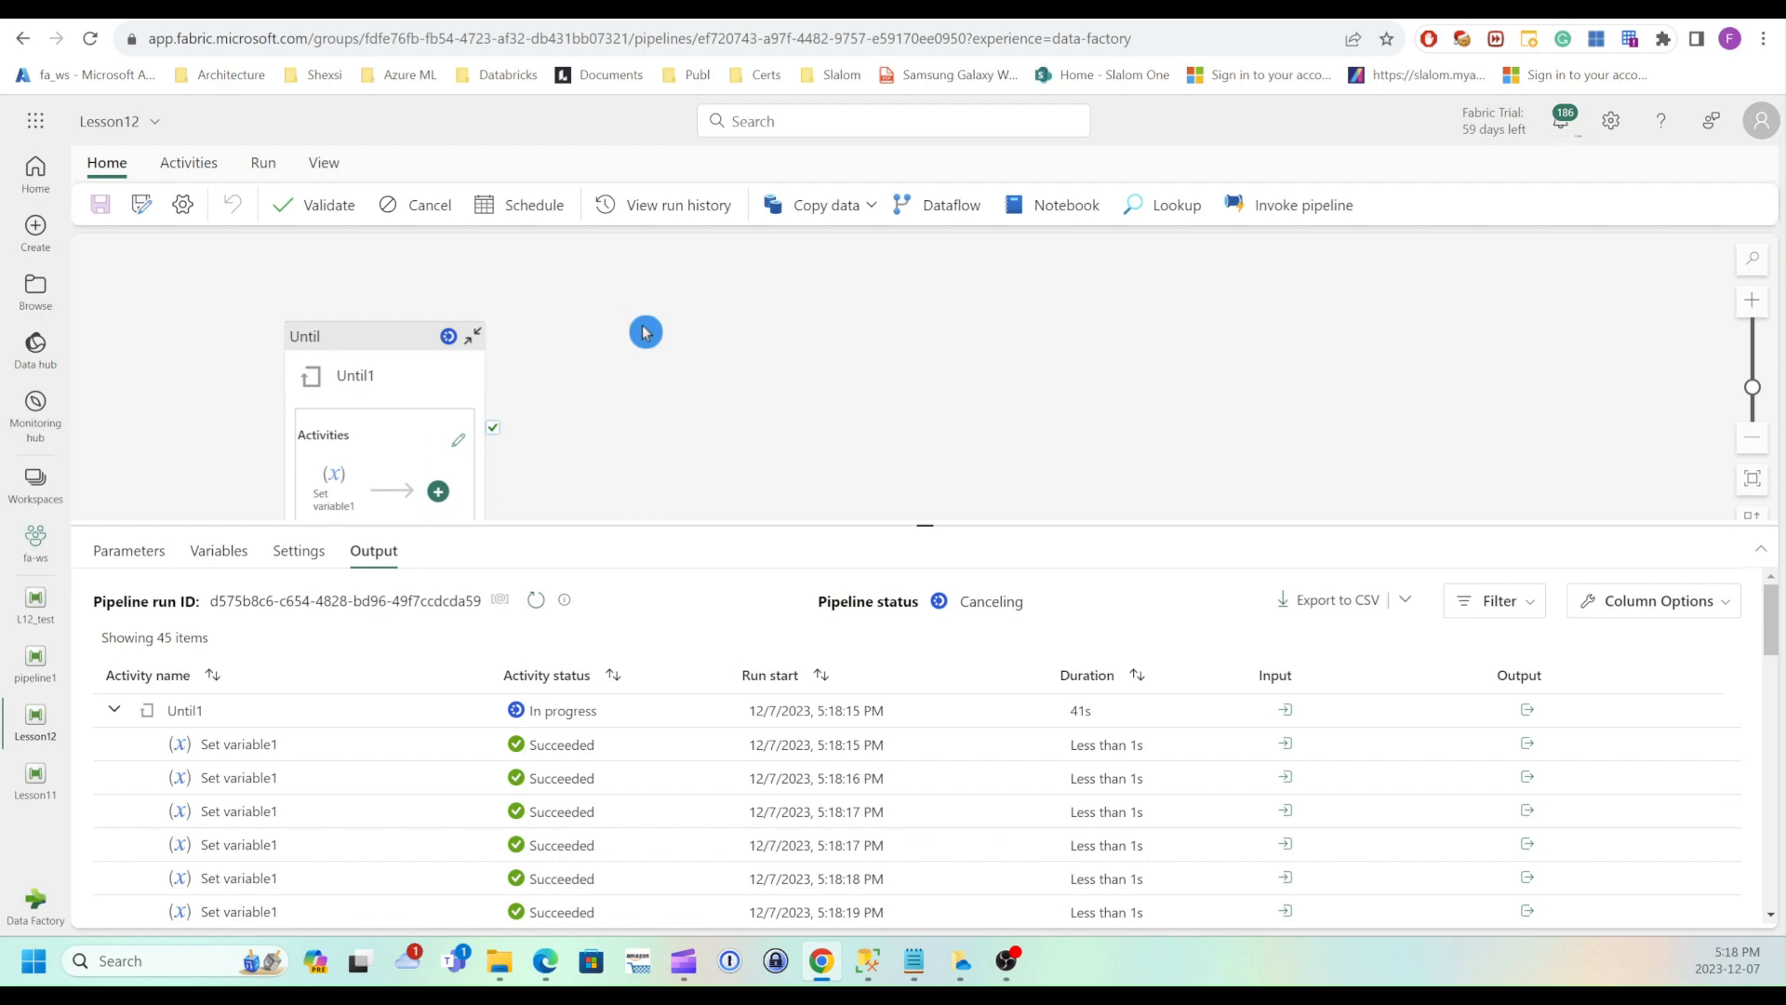
left_click(437, 206)
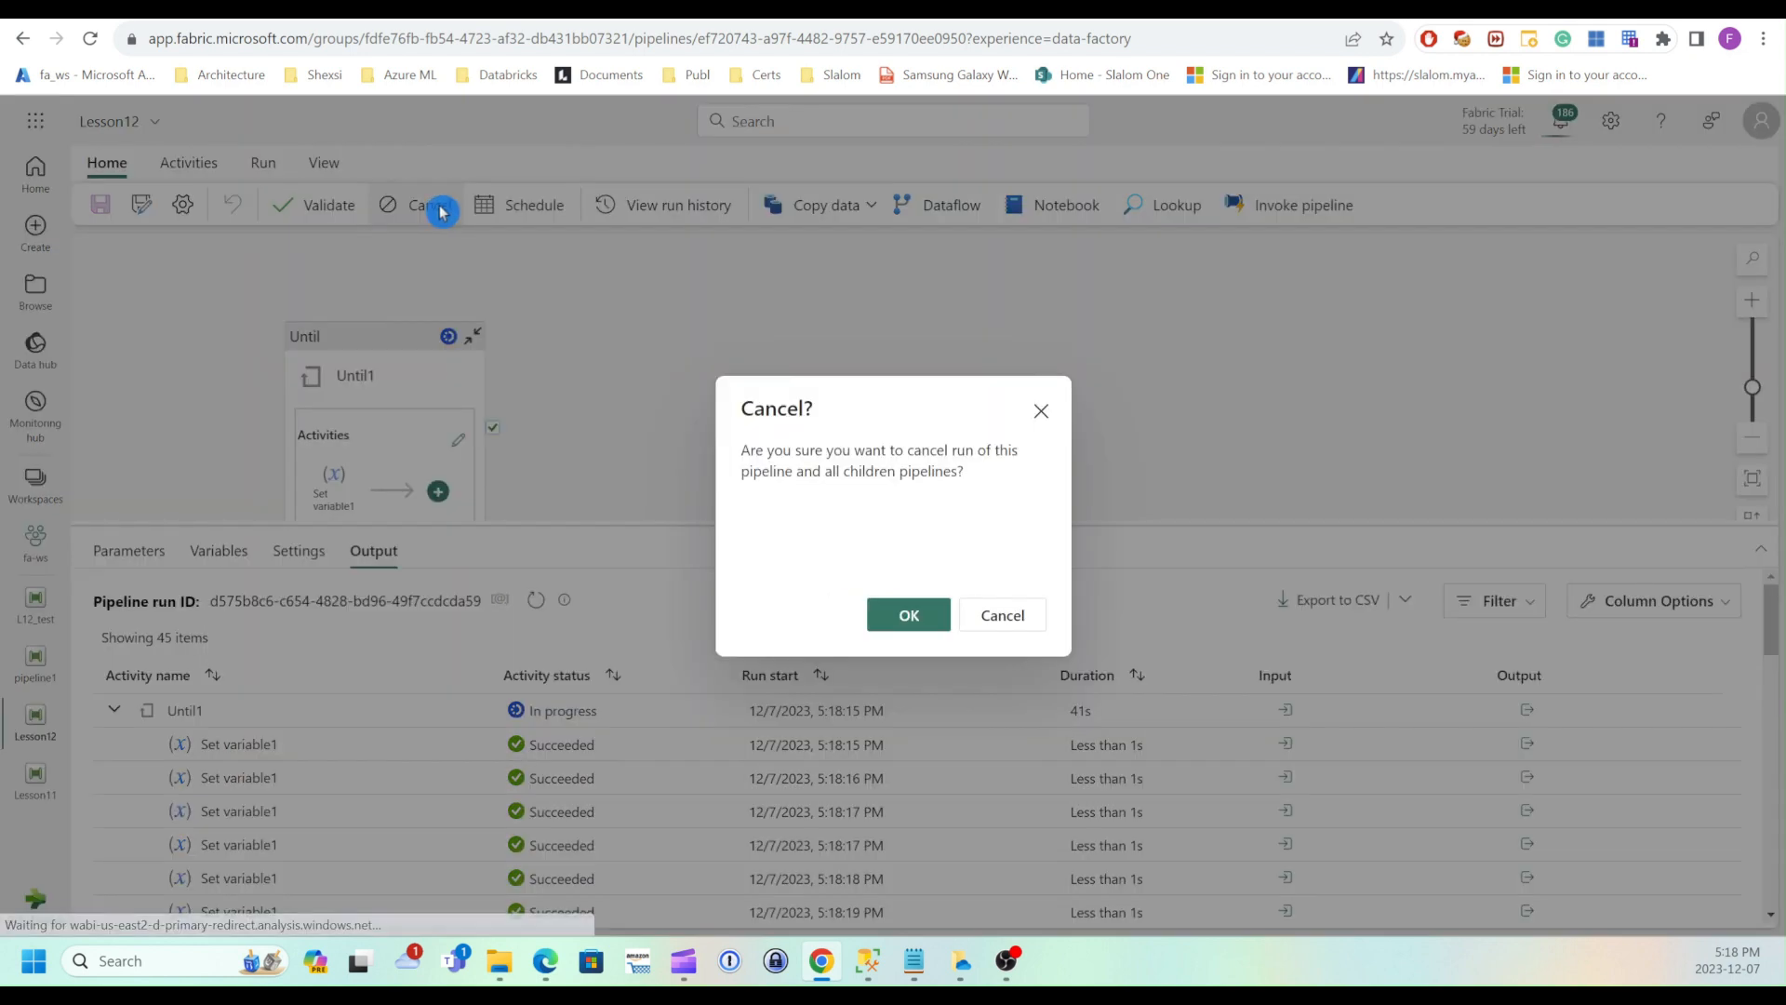
left_click(930, 626)
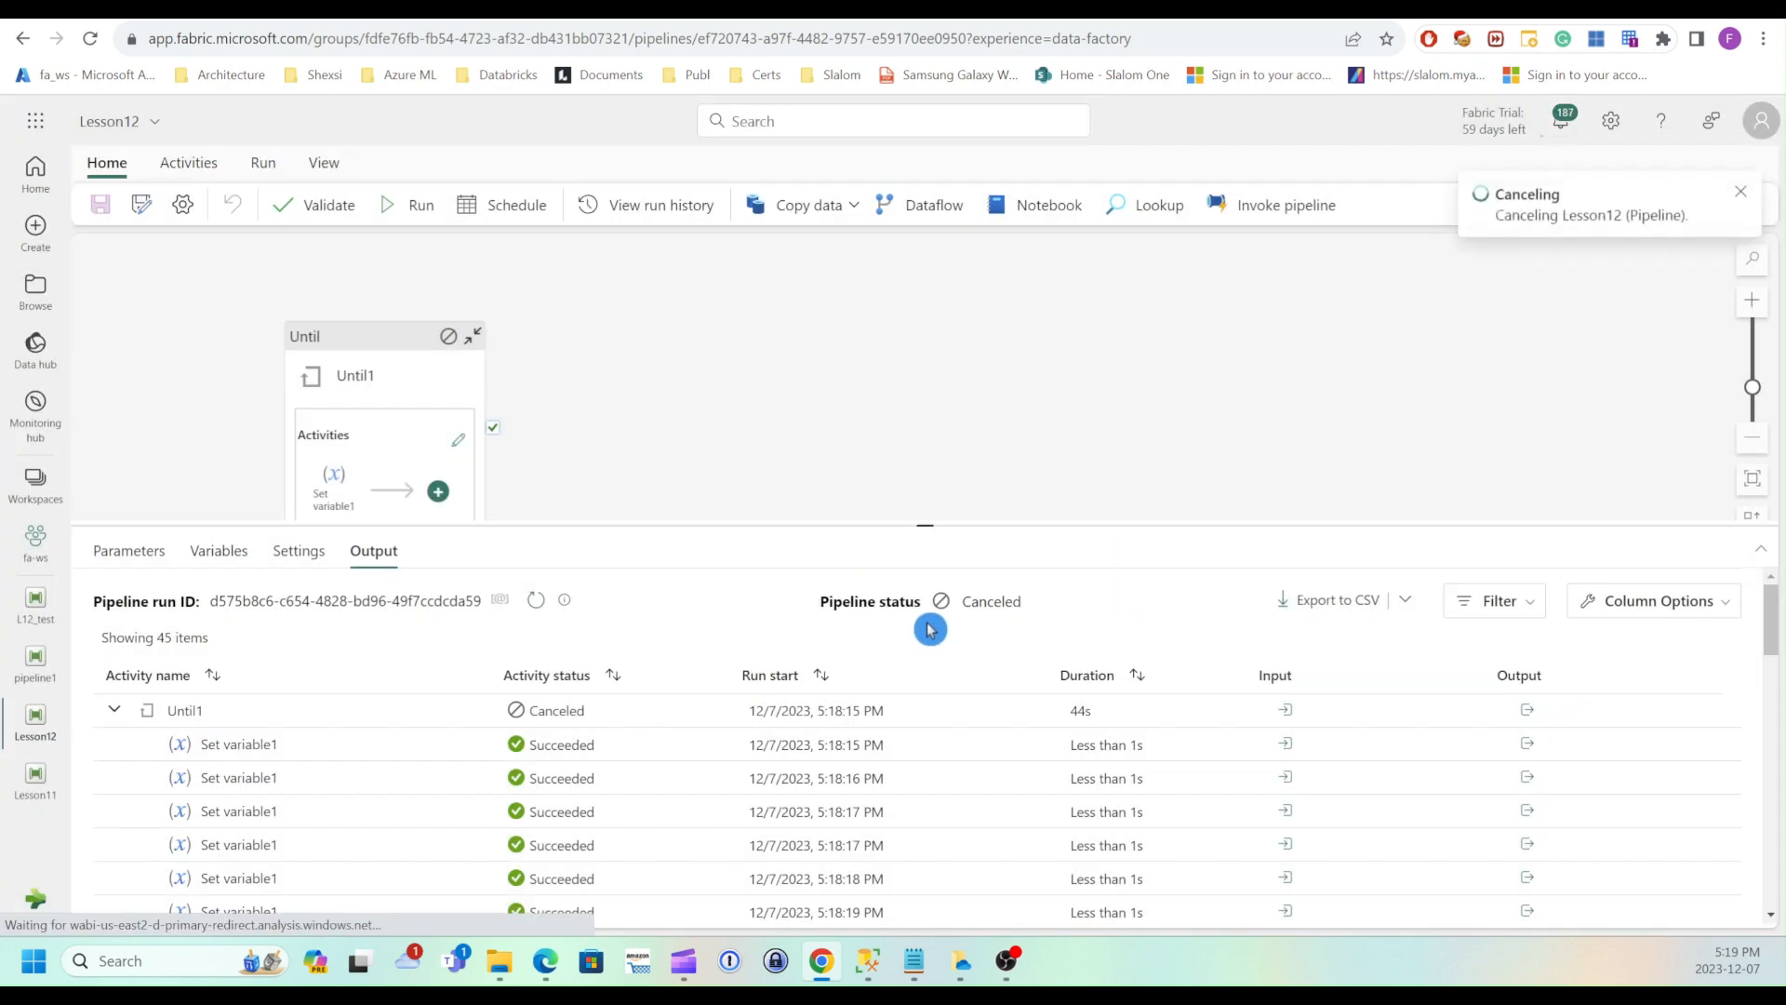
left_click(602, 357)
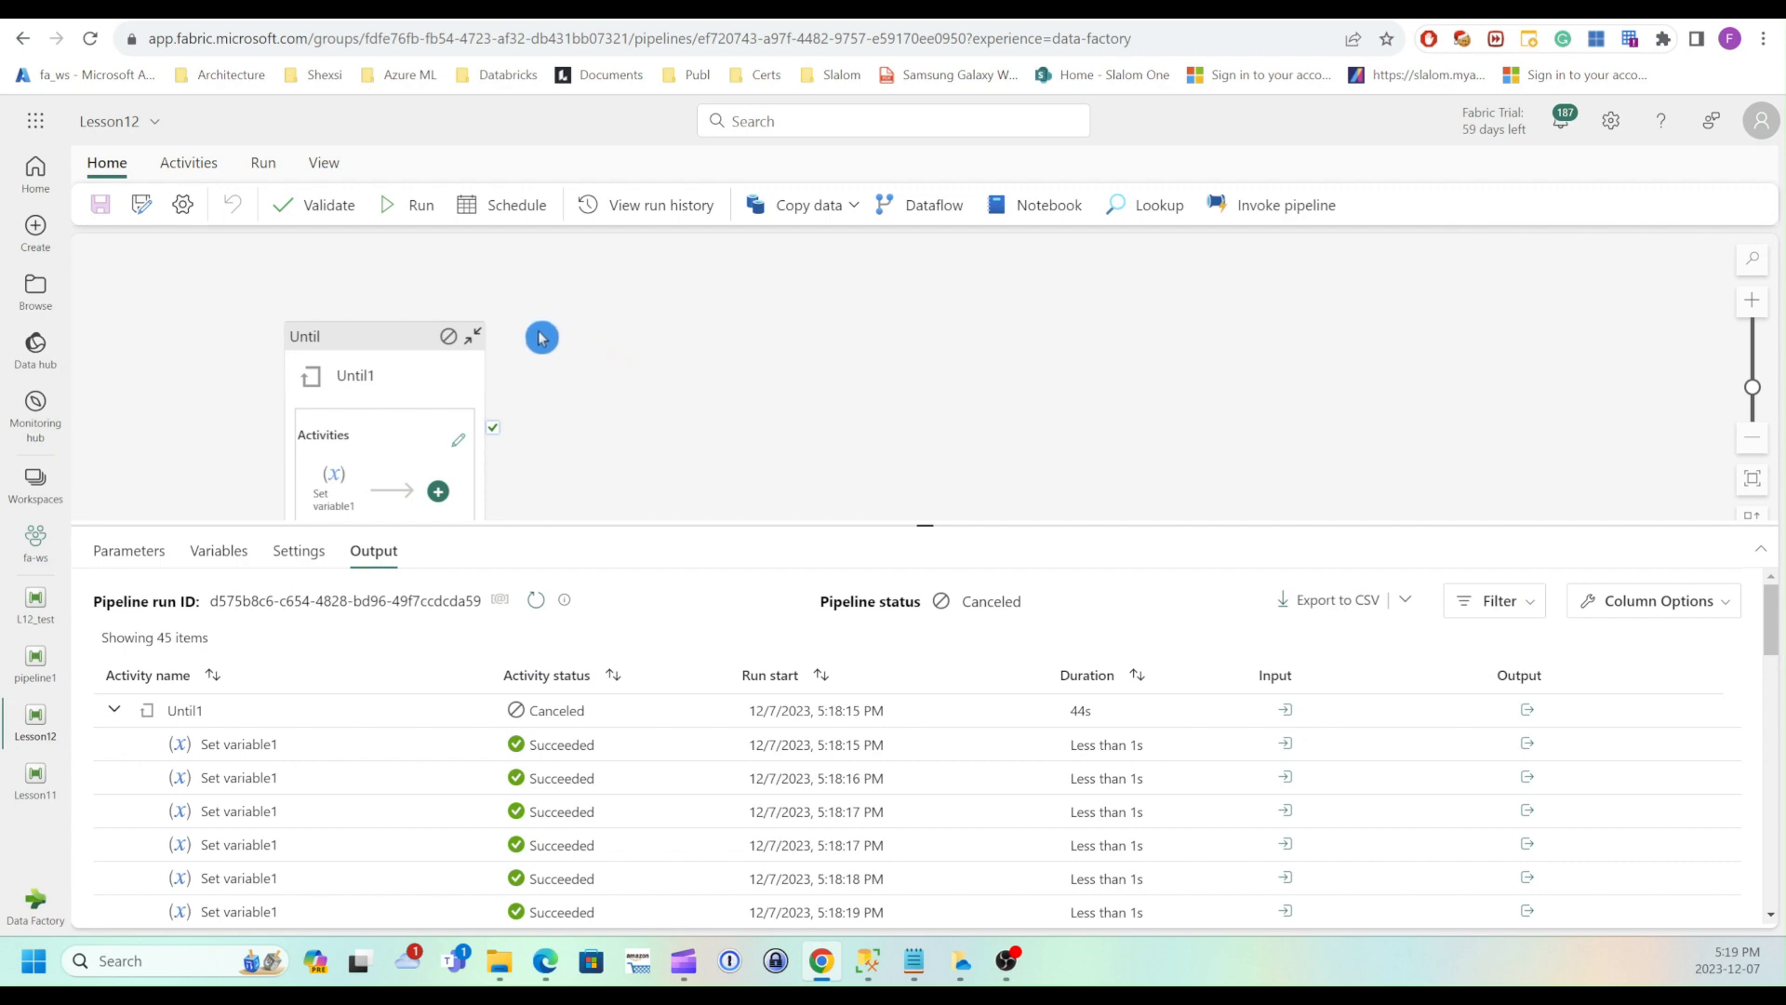
Set the value that the Set variable activity inside the Until loop assigns to Ctlvar to 1
left_click(330, 485)
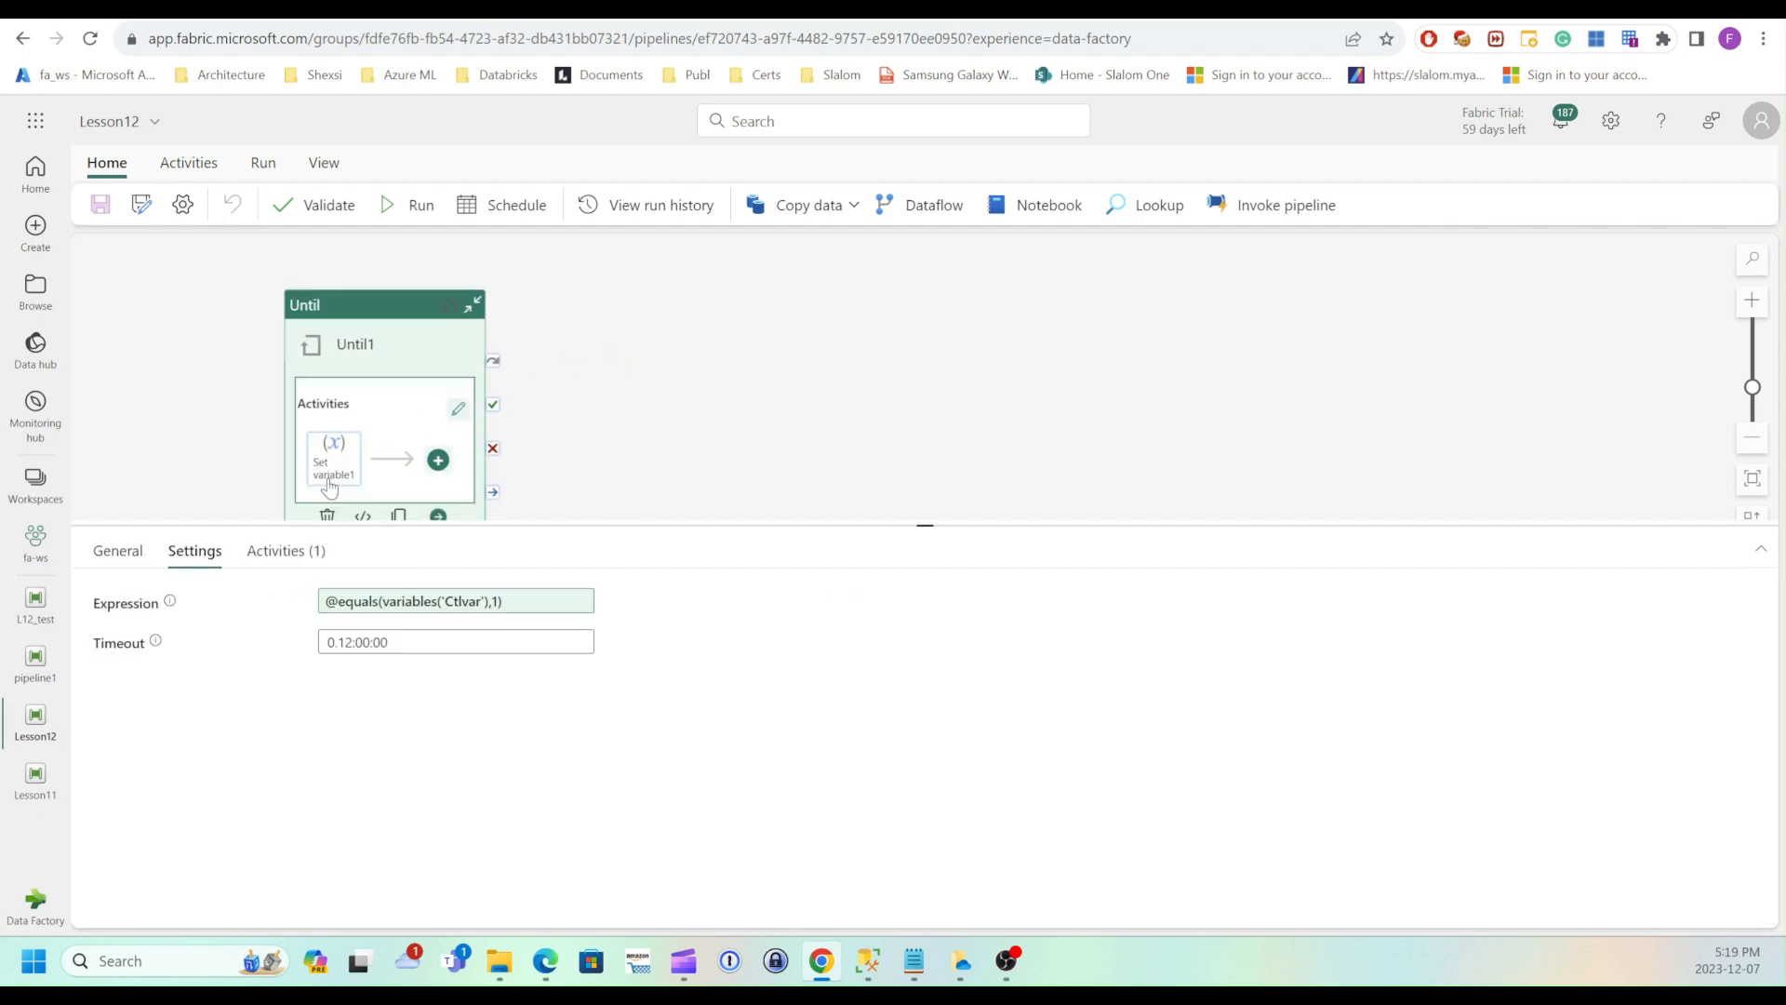
left_click(457, 517)
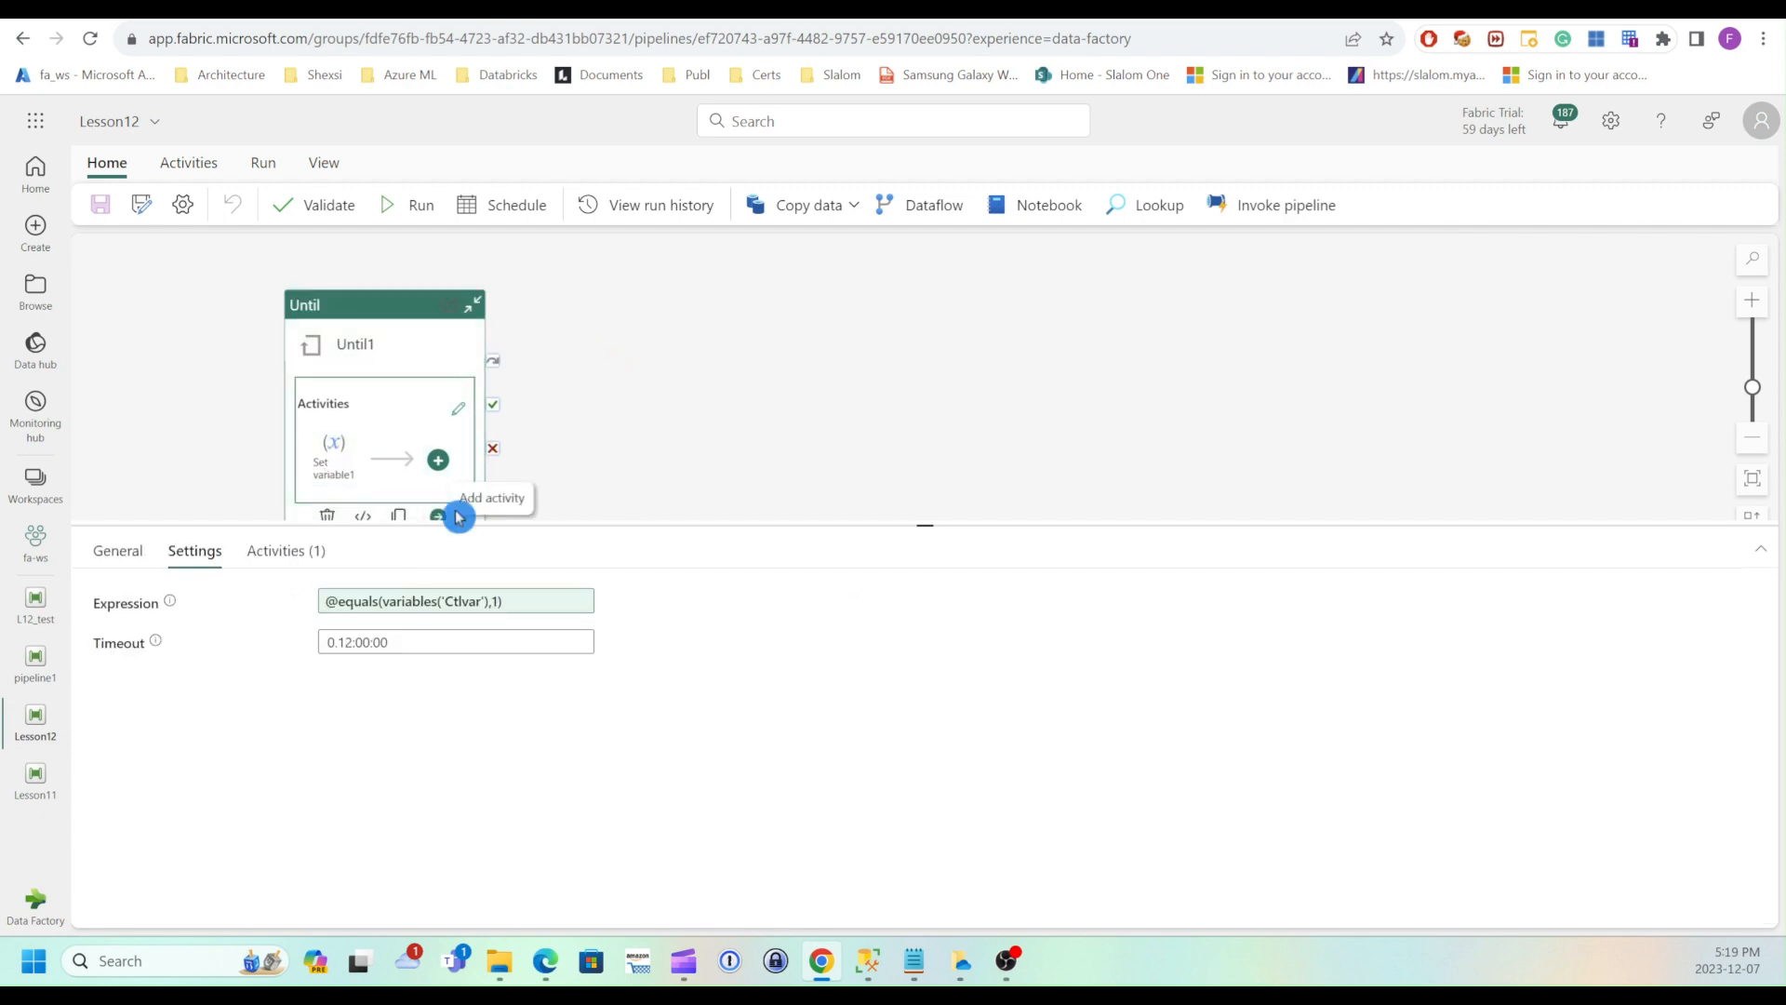
left_click(334, 460)
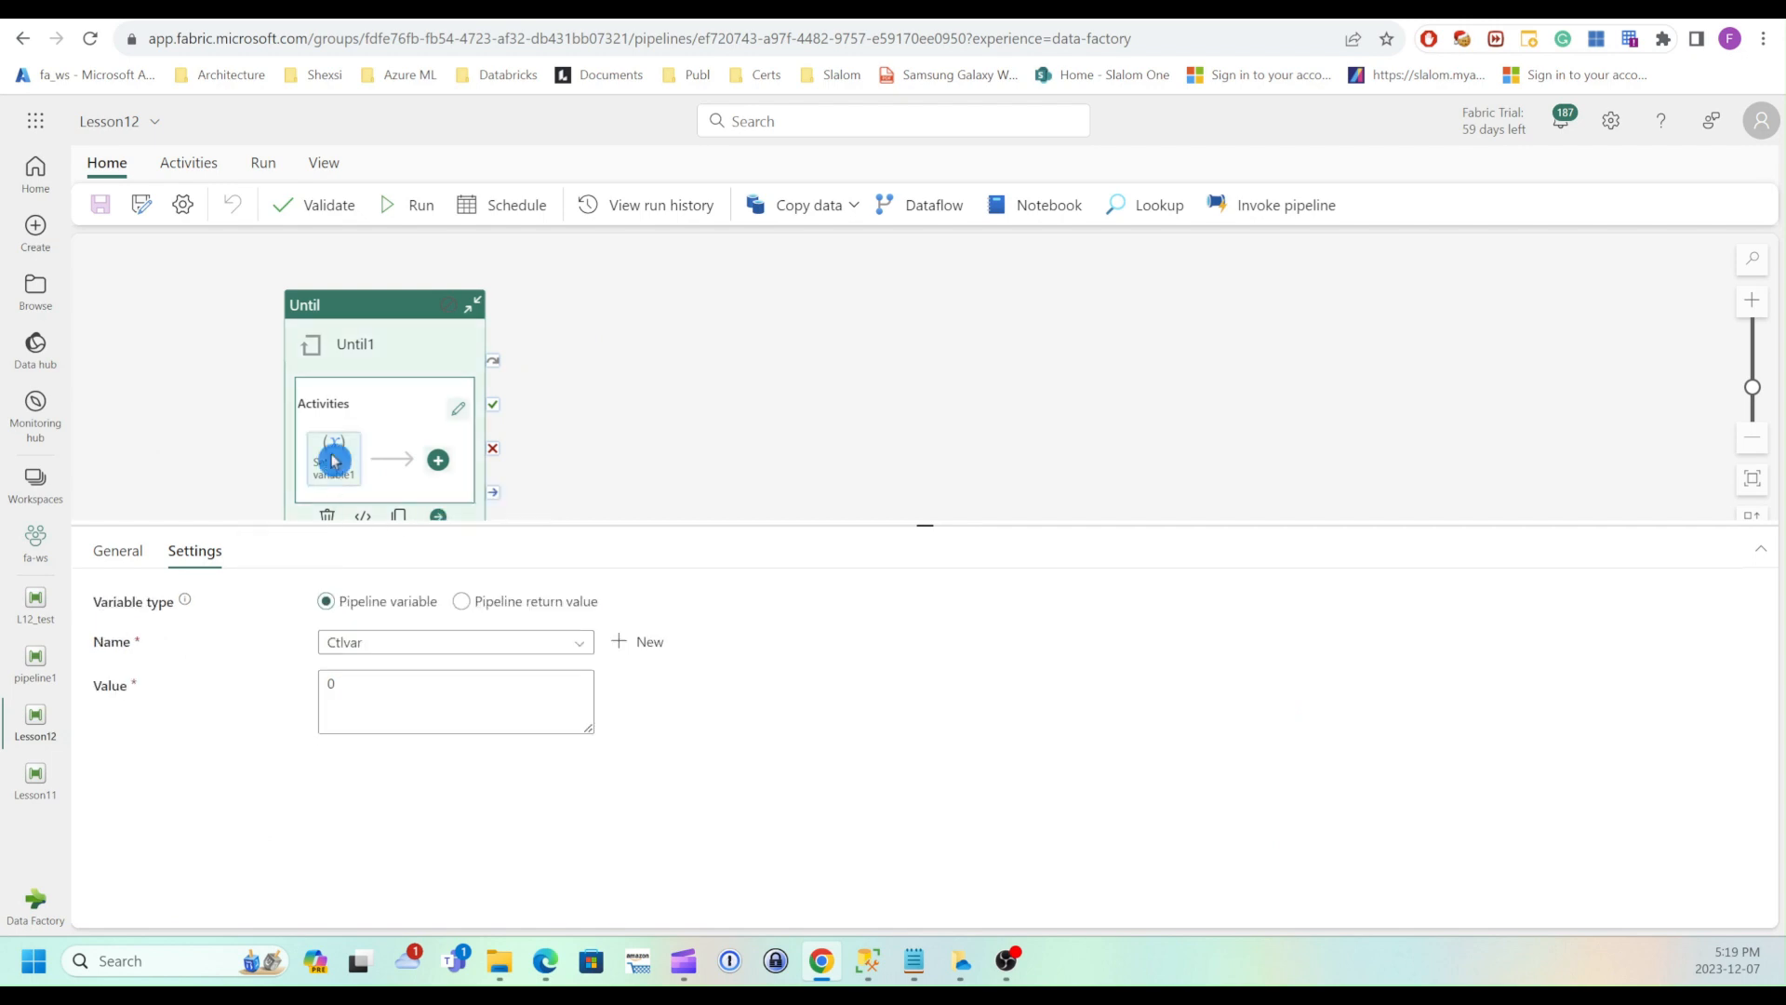
double_click(336, 684)
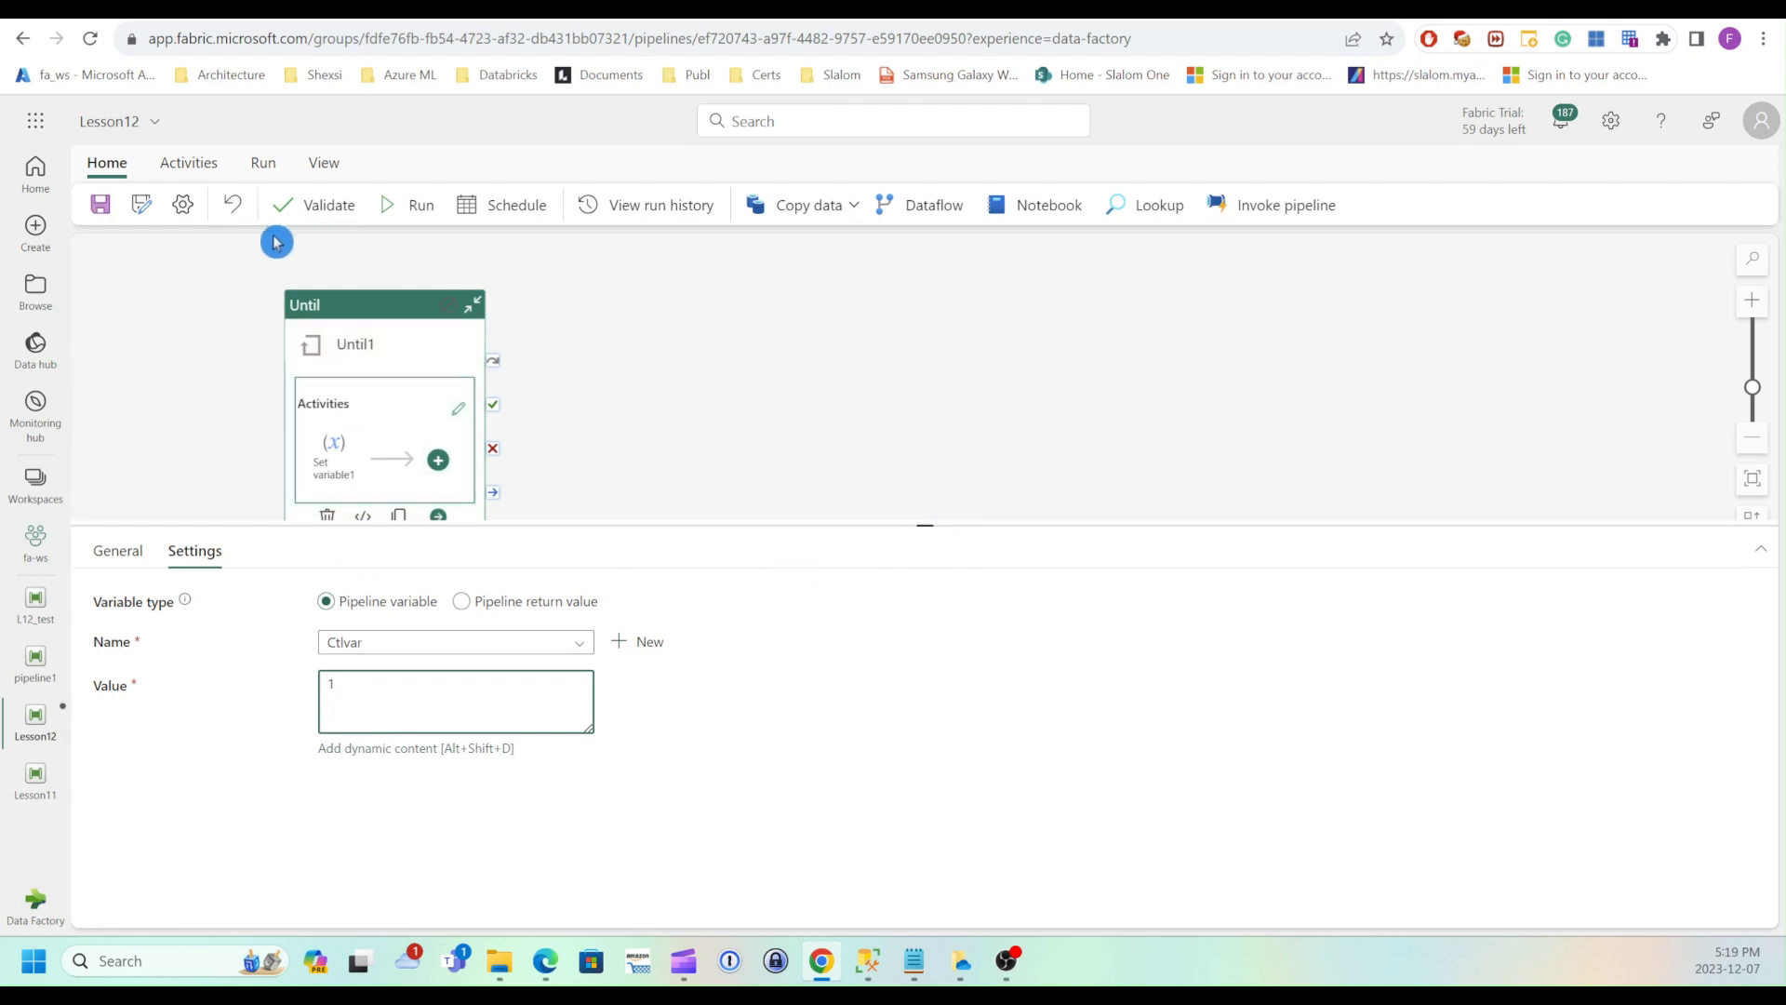
Save and run the pipeline, and shrink the output area to show the whole Until activity
left_click(100, 204)
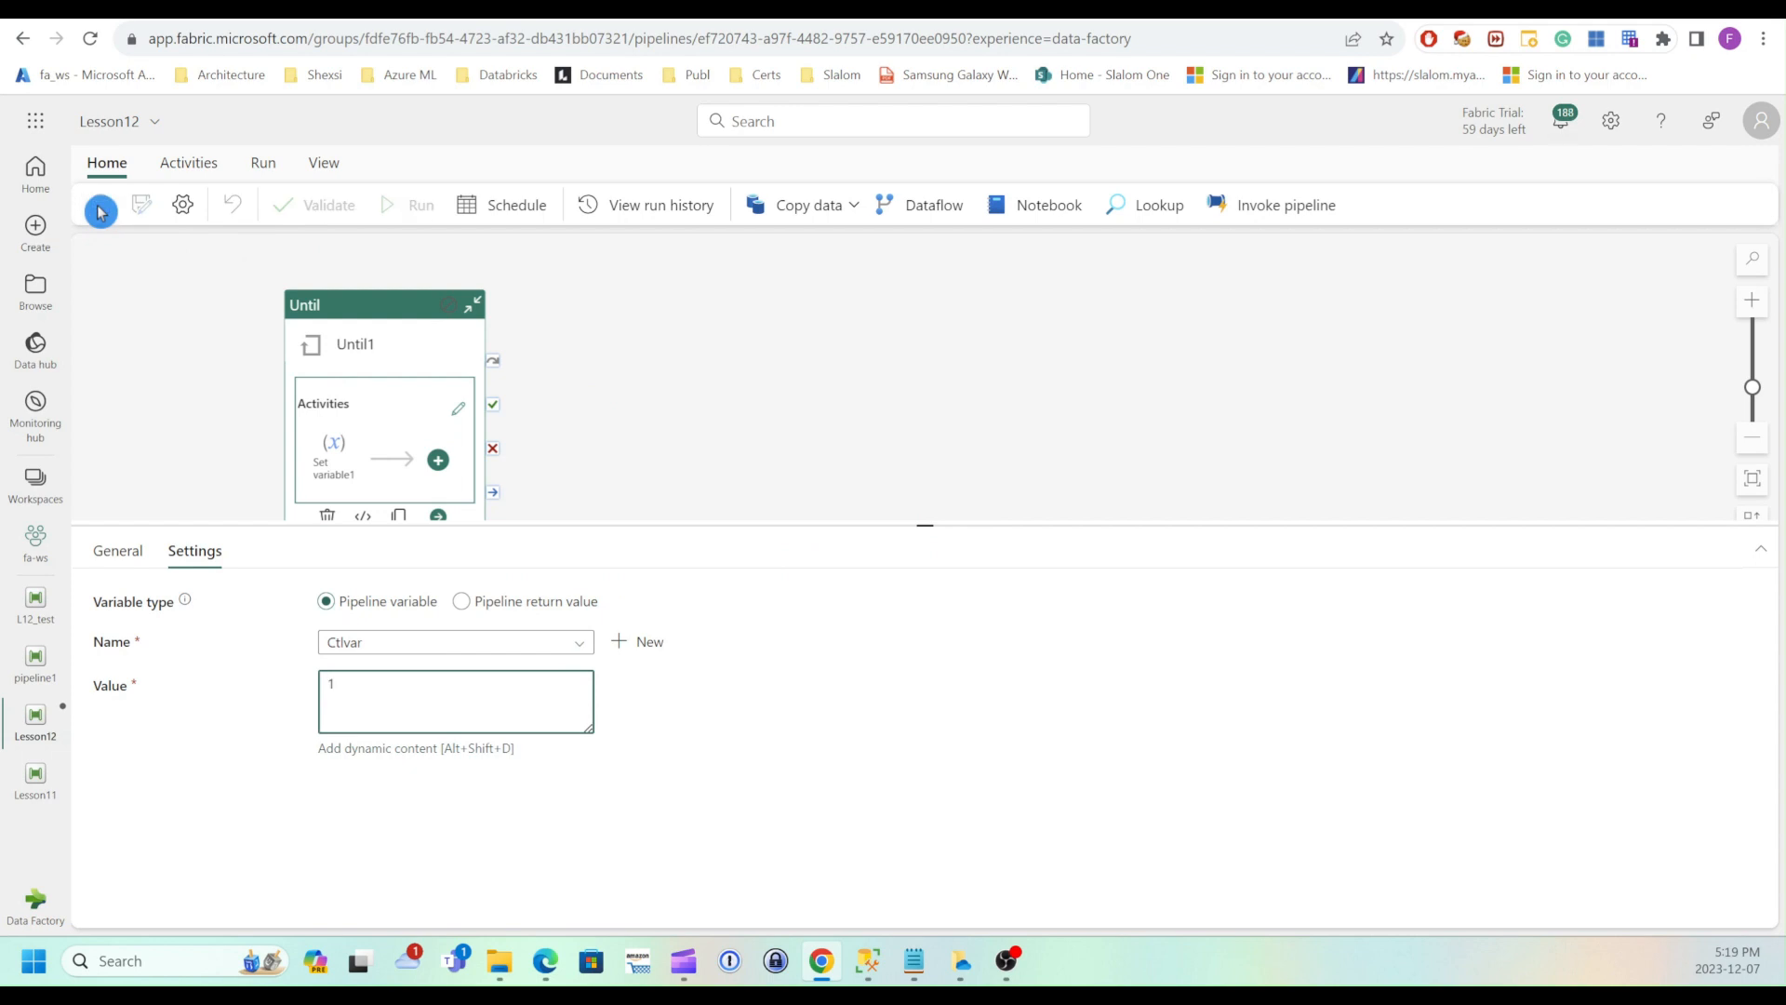
left_click(417, 209)
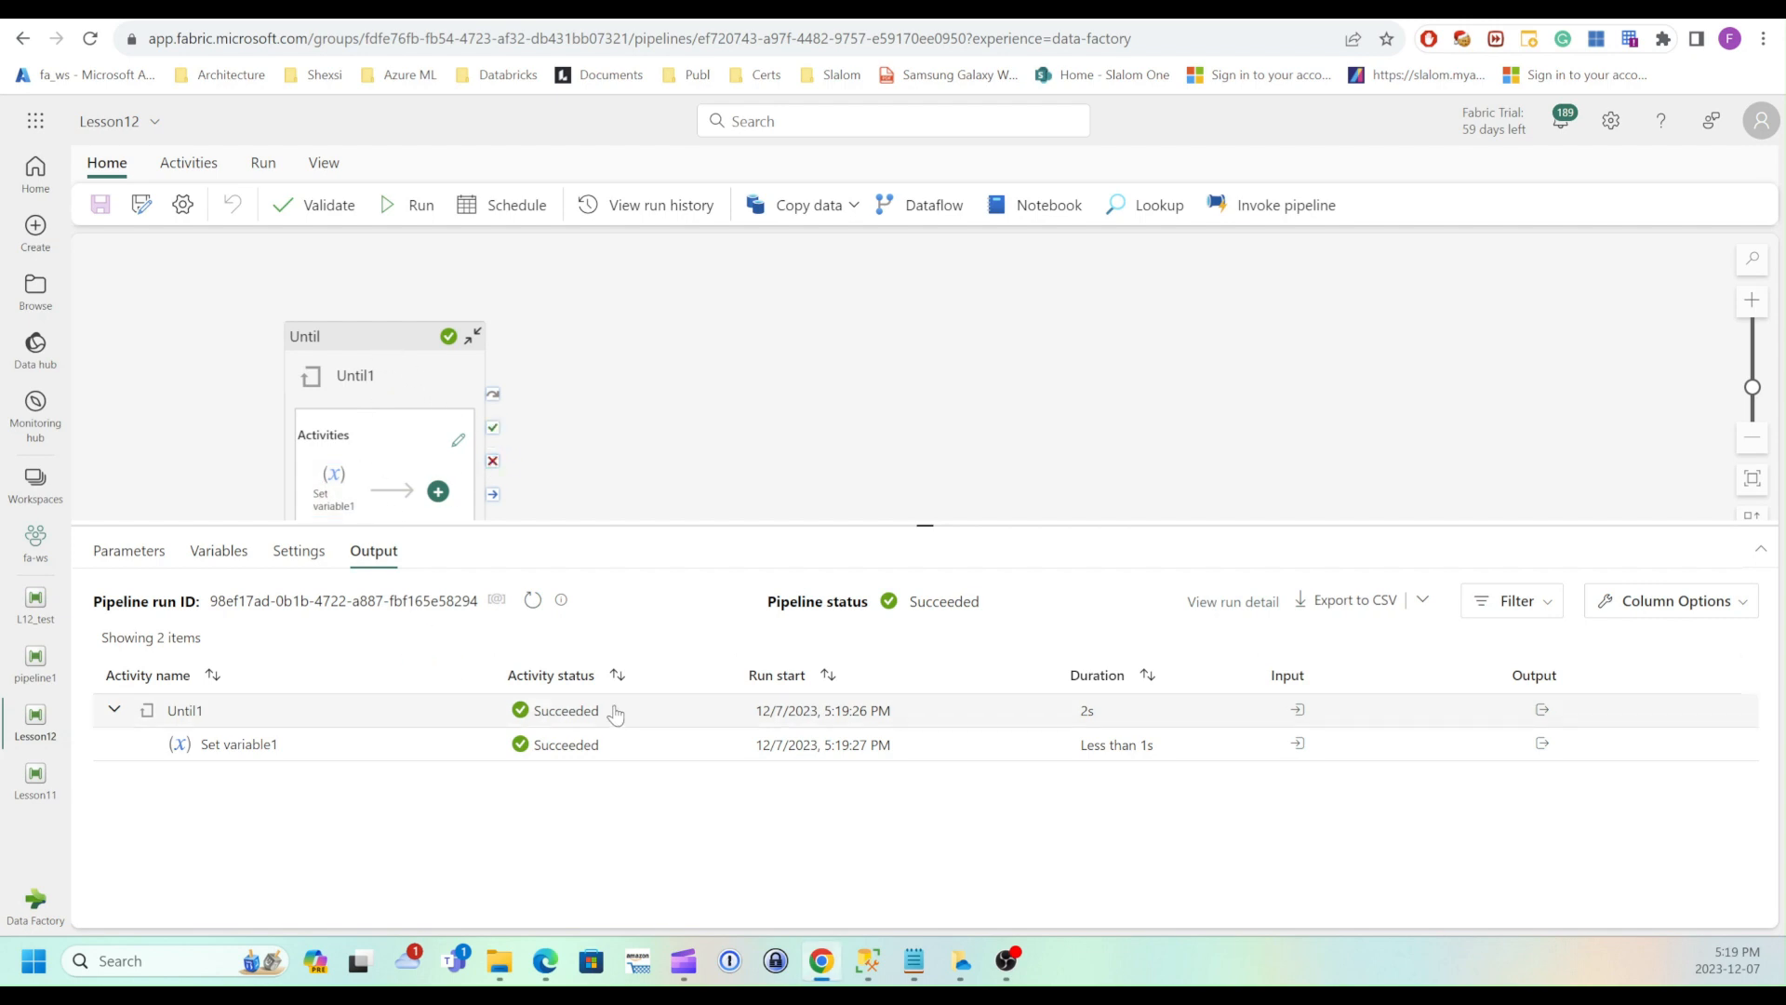
mouse_move(337, 481)
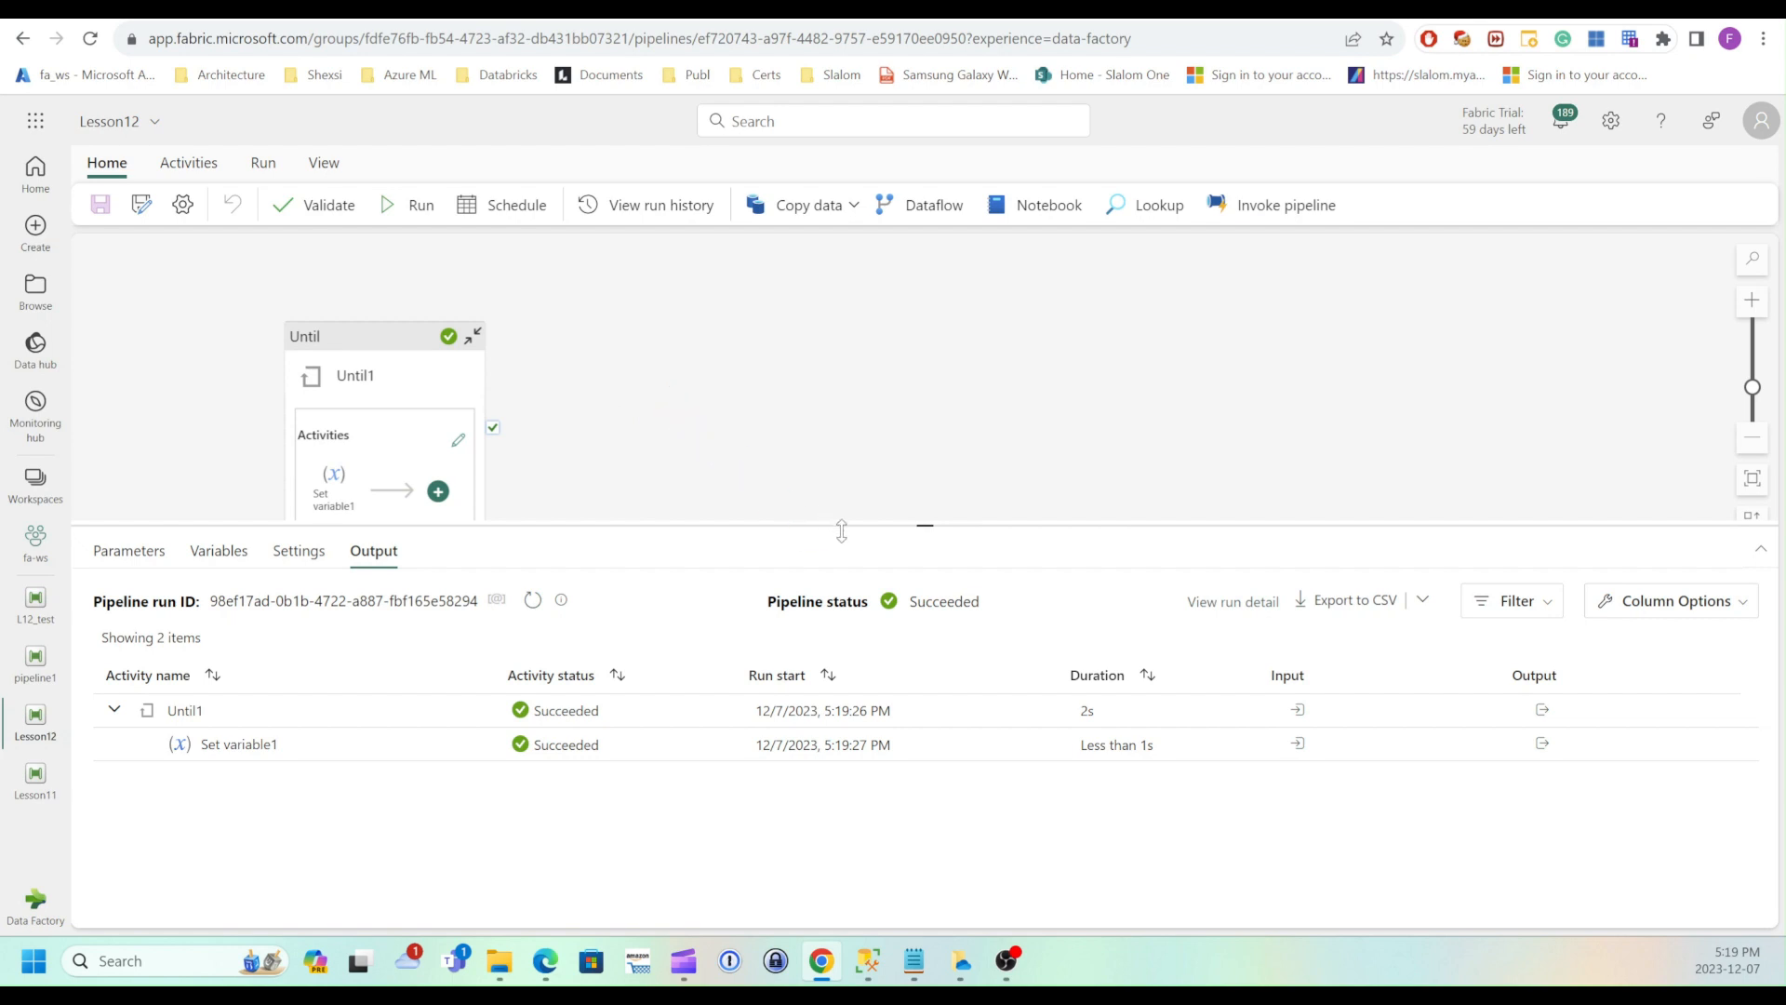
left_click_drag(920, 523, 925, 586)
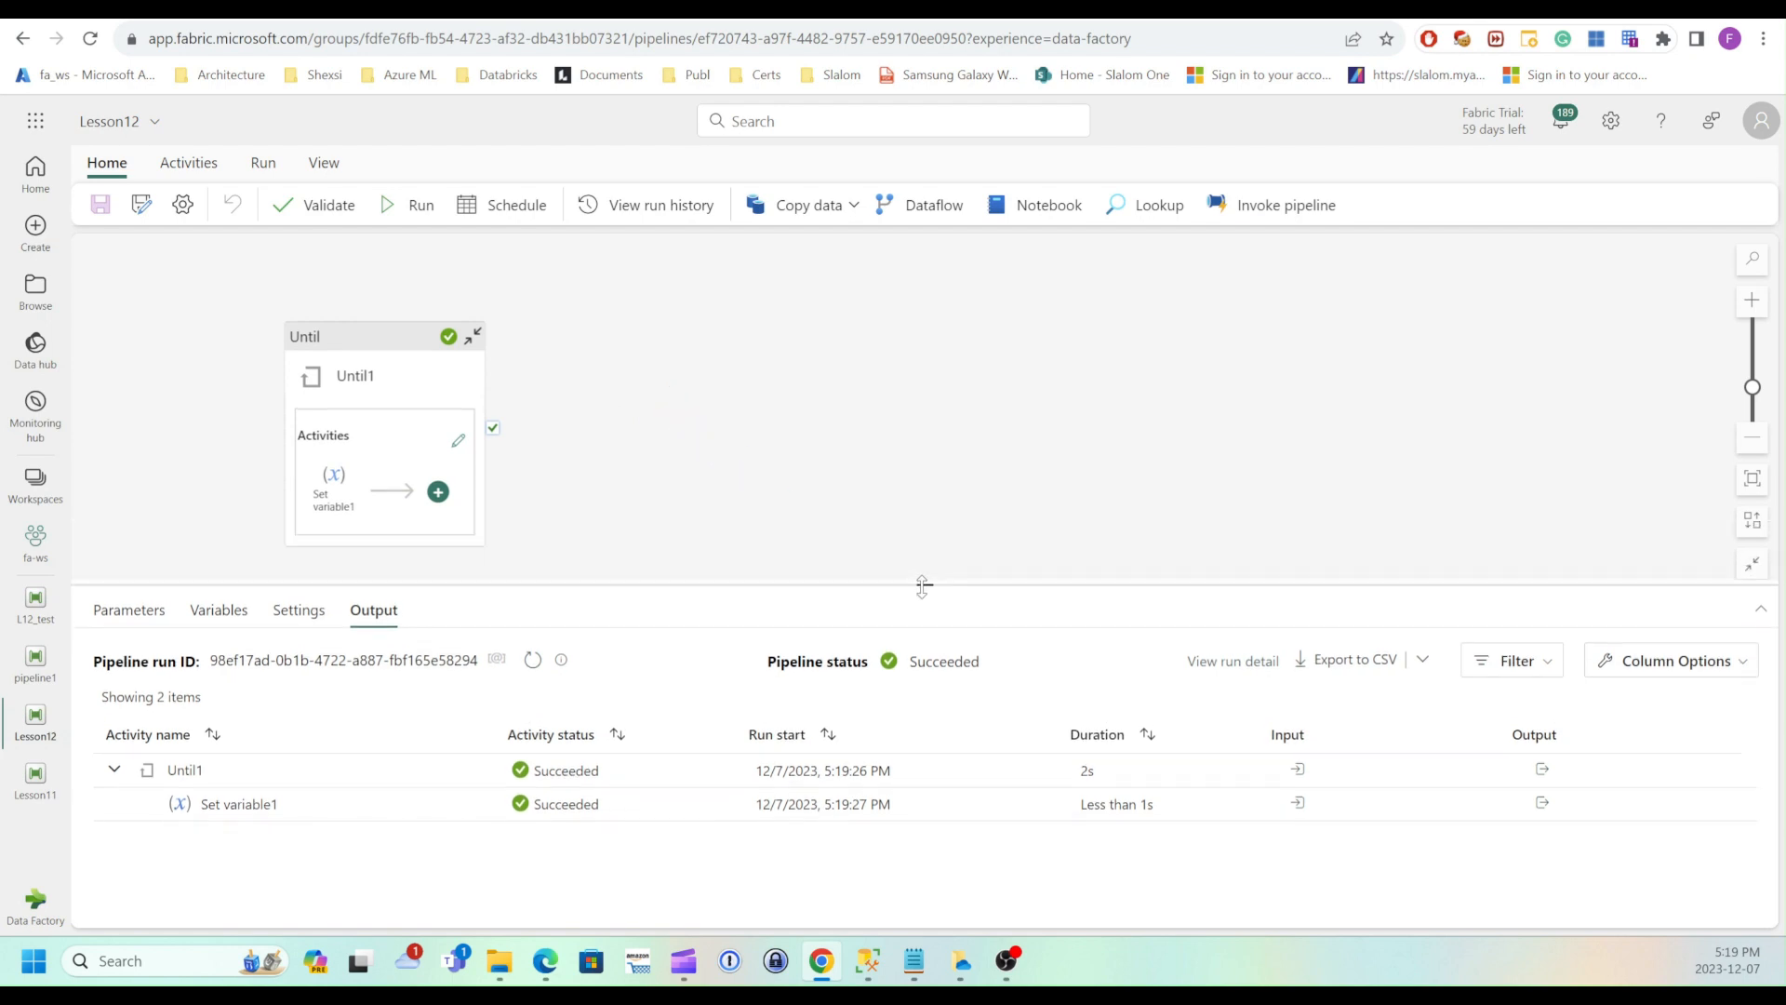
Set the inner Set variable activity's value for Ctlvar back to 0
left_click(340, 488)
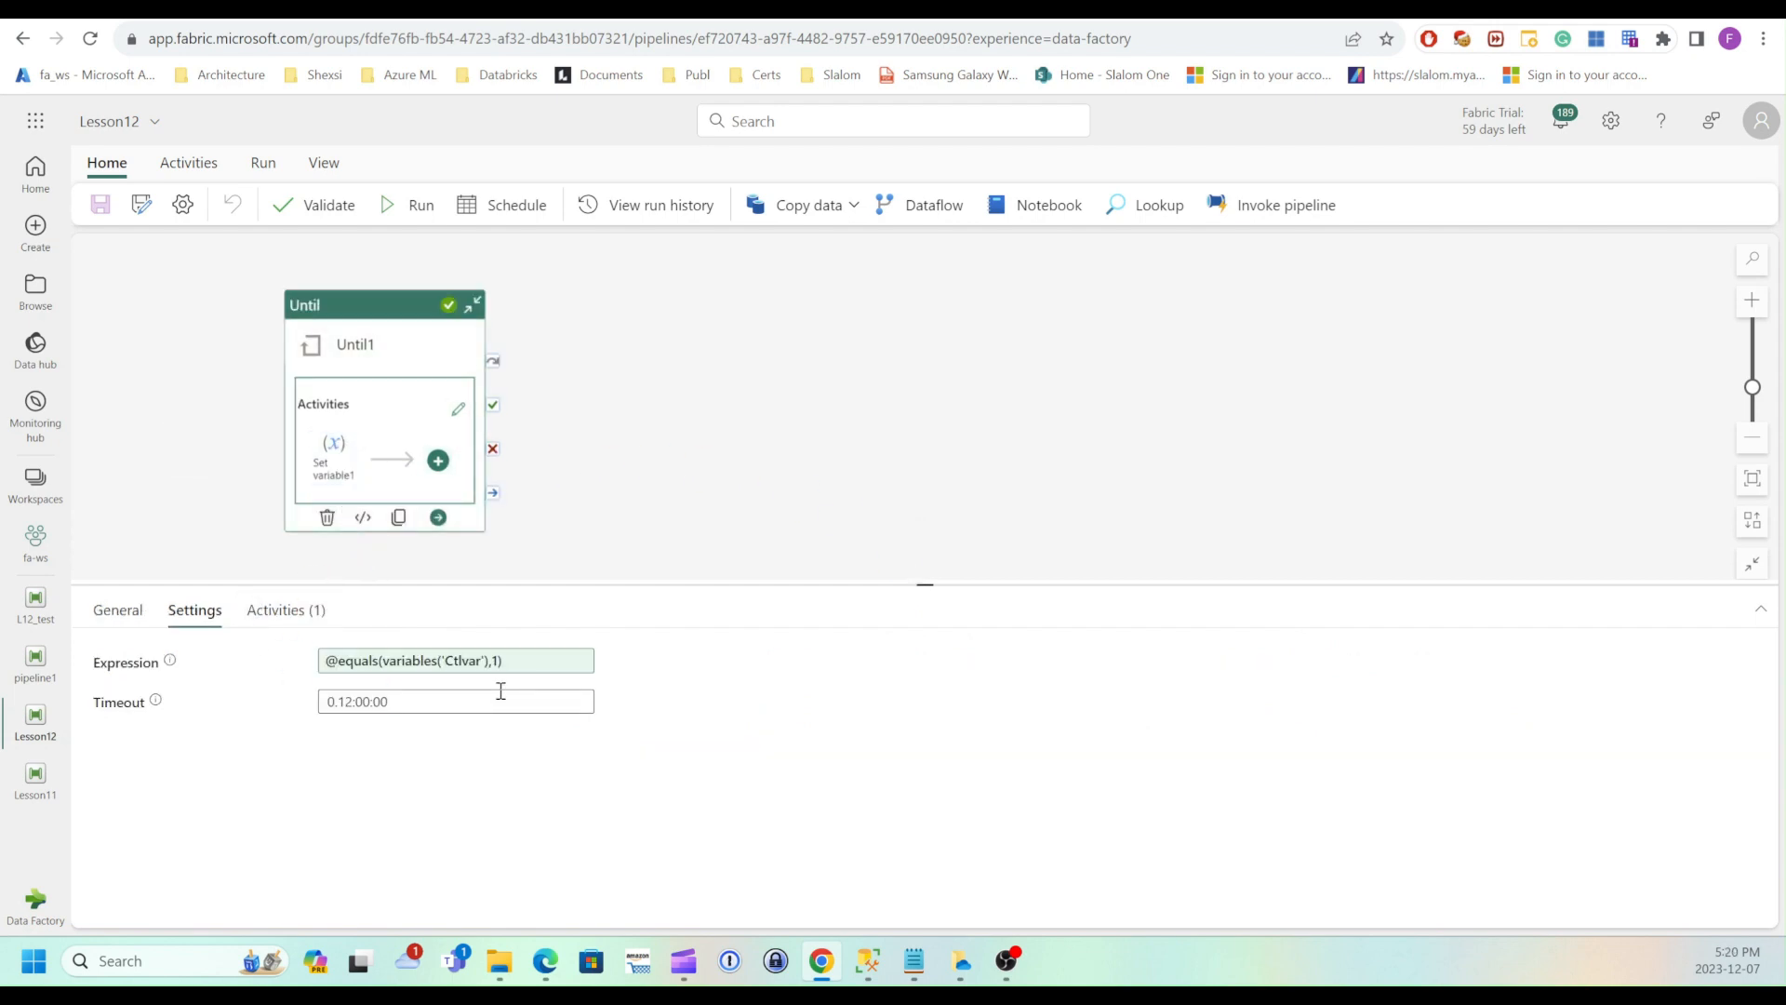
left_click(340, 442)
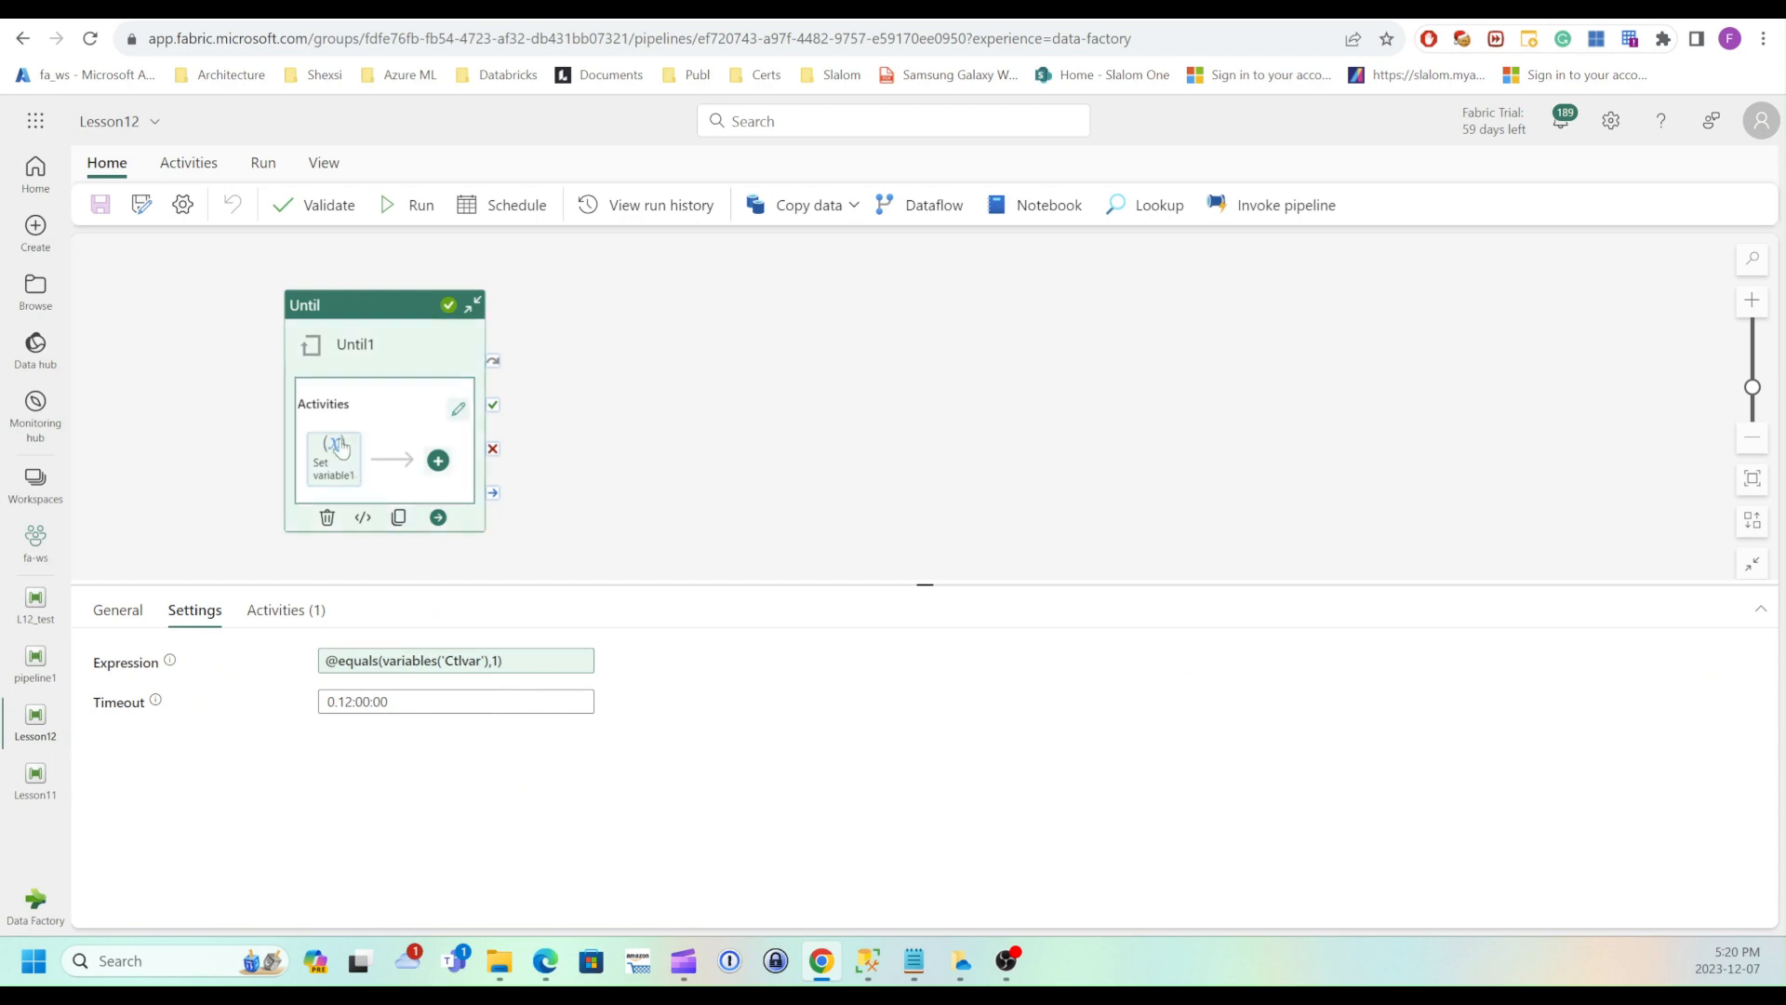
left_click_drag(354, 744, 261, 749)
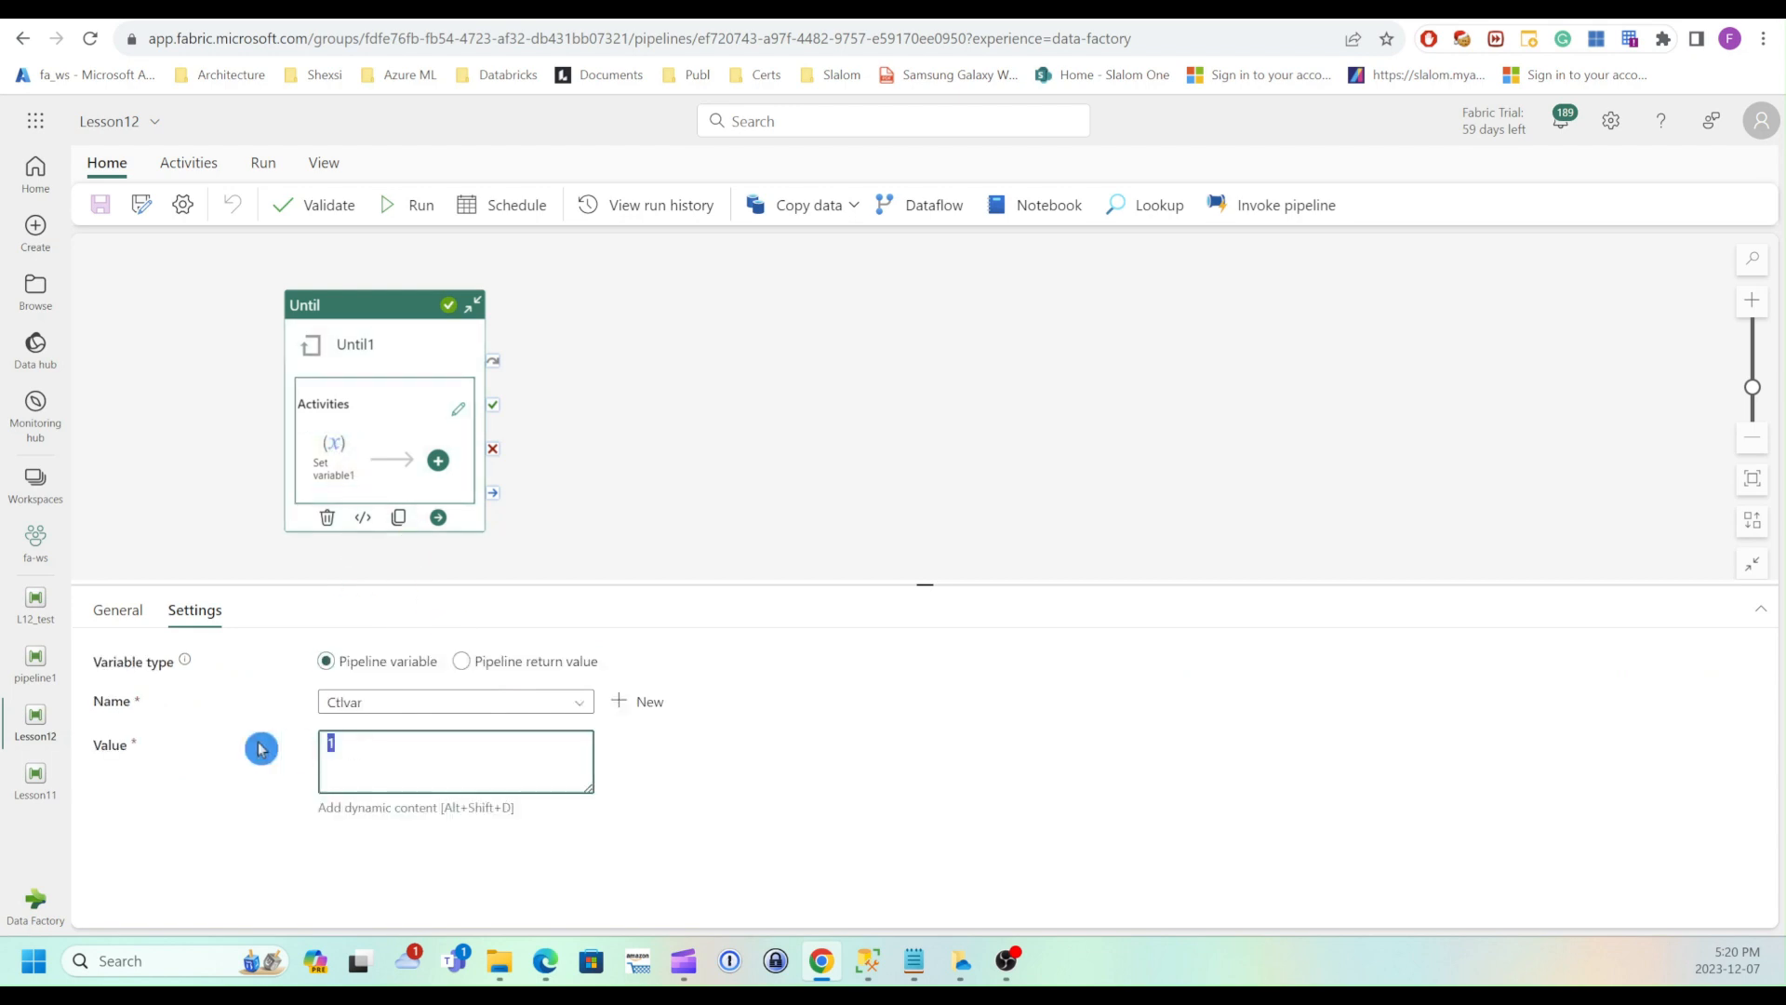
type("0")
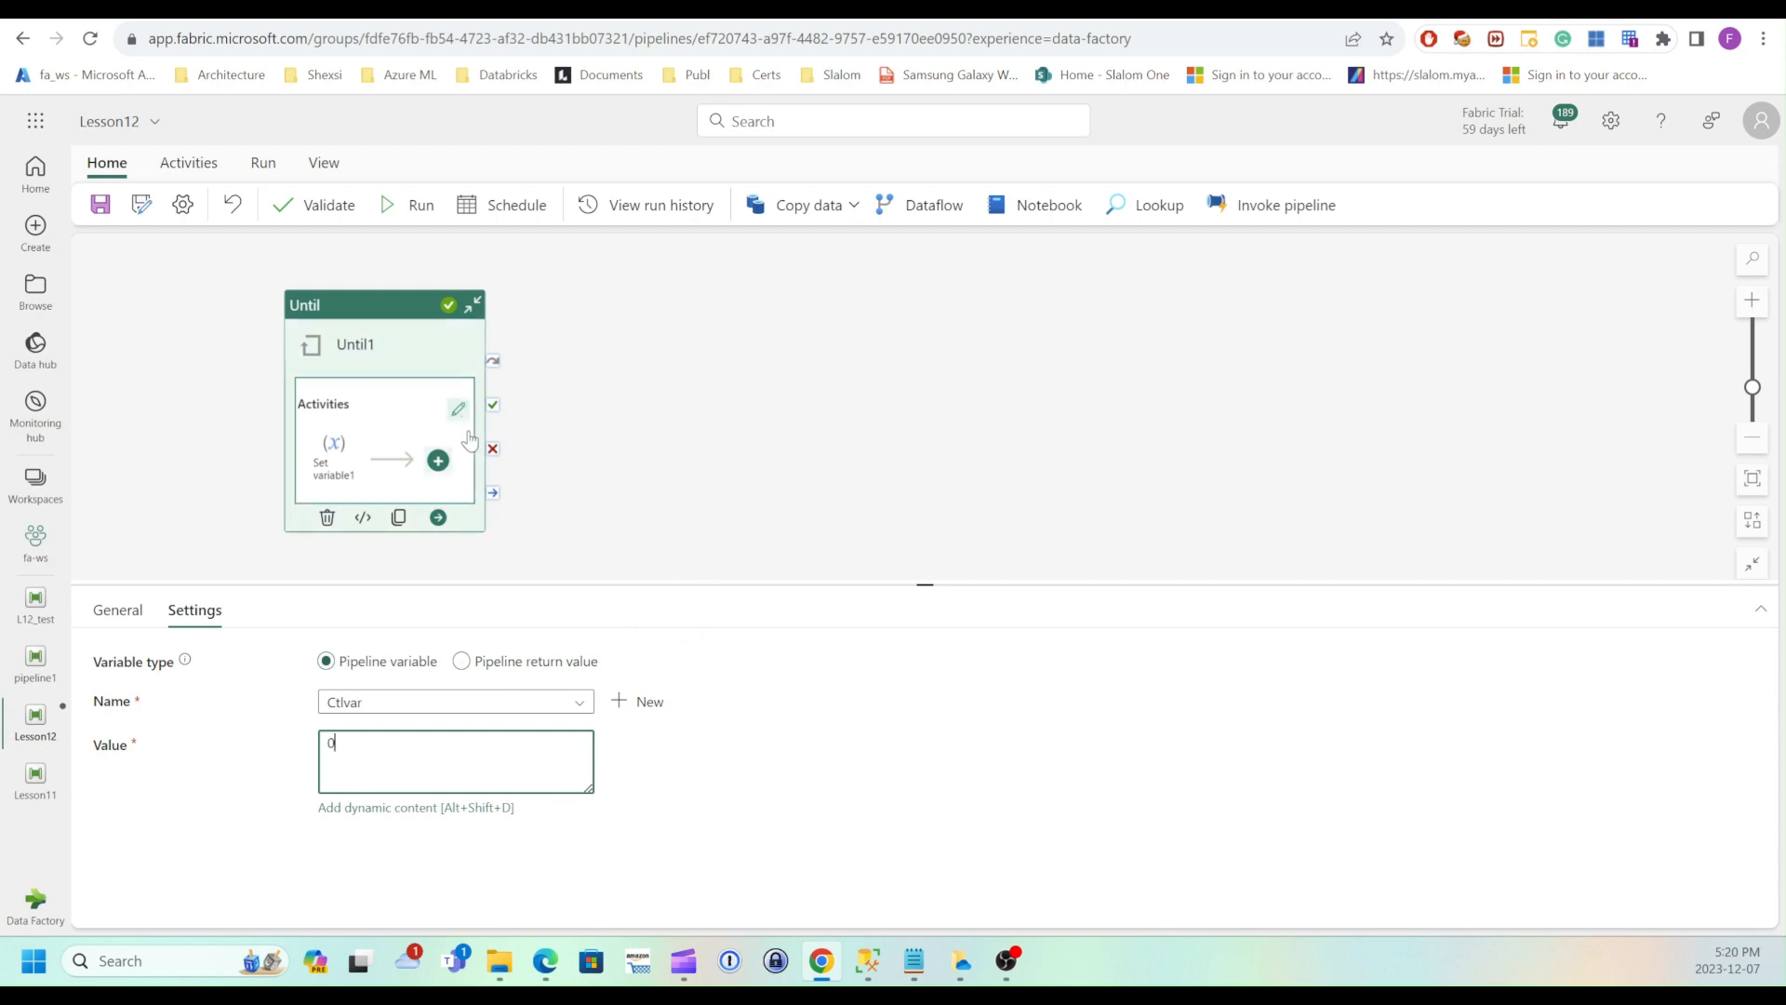
Add a Wait activity after the Set variable activity inside the Until activity
left_click(365, 314)
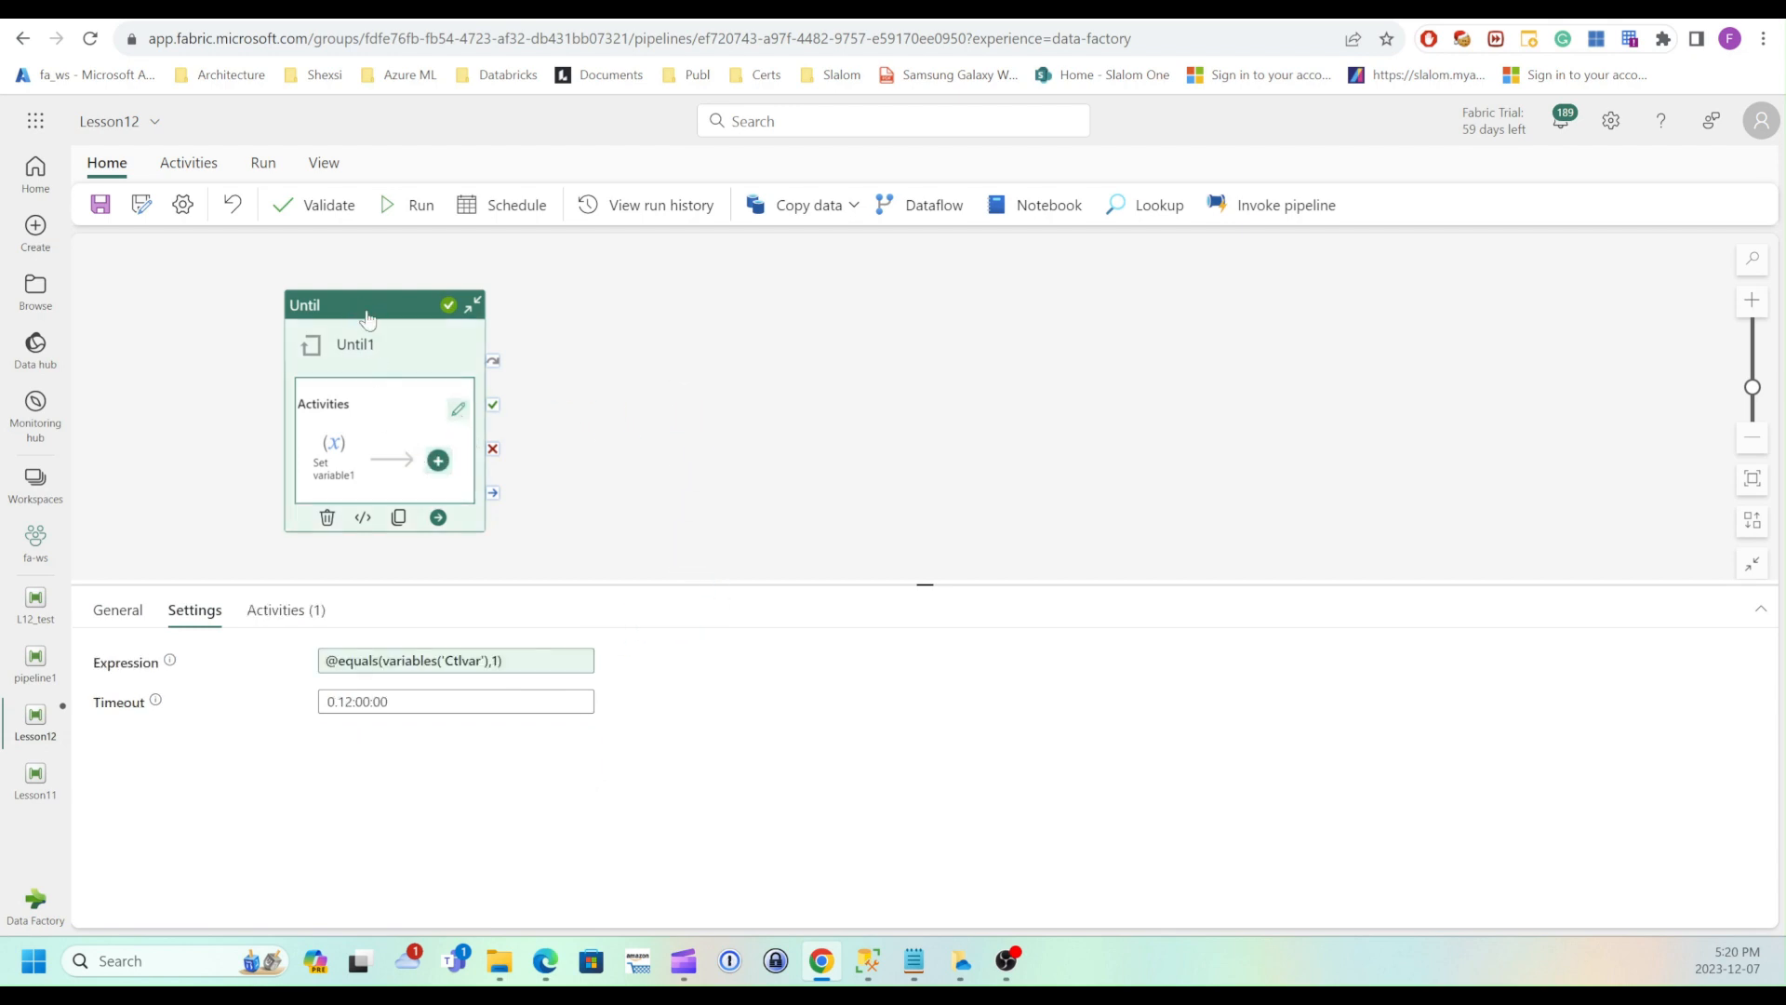
left_click(435, 462)
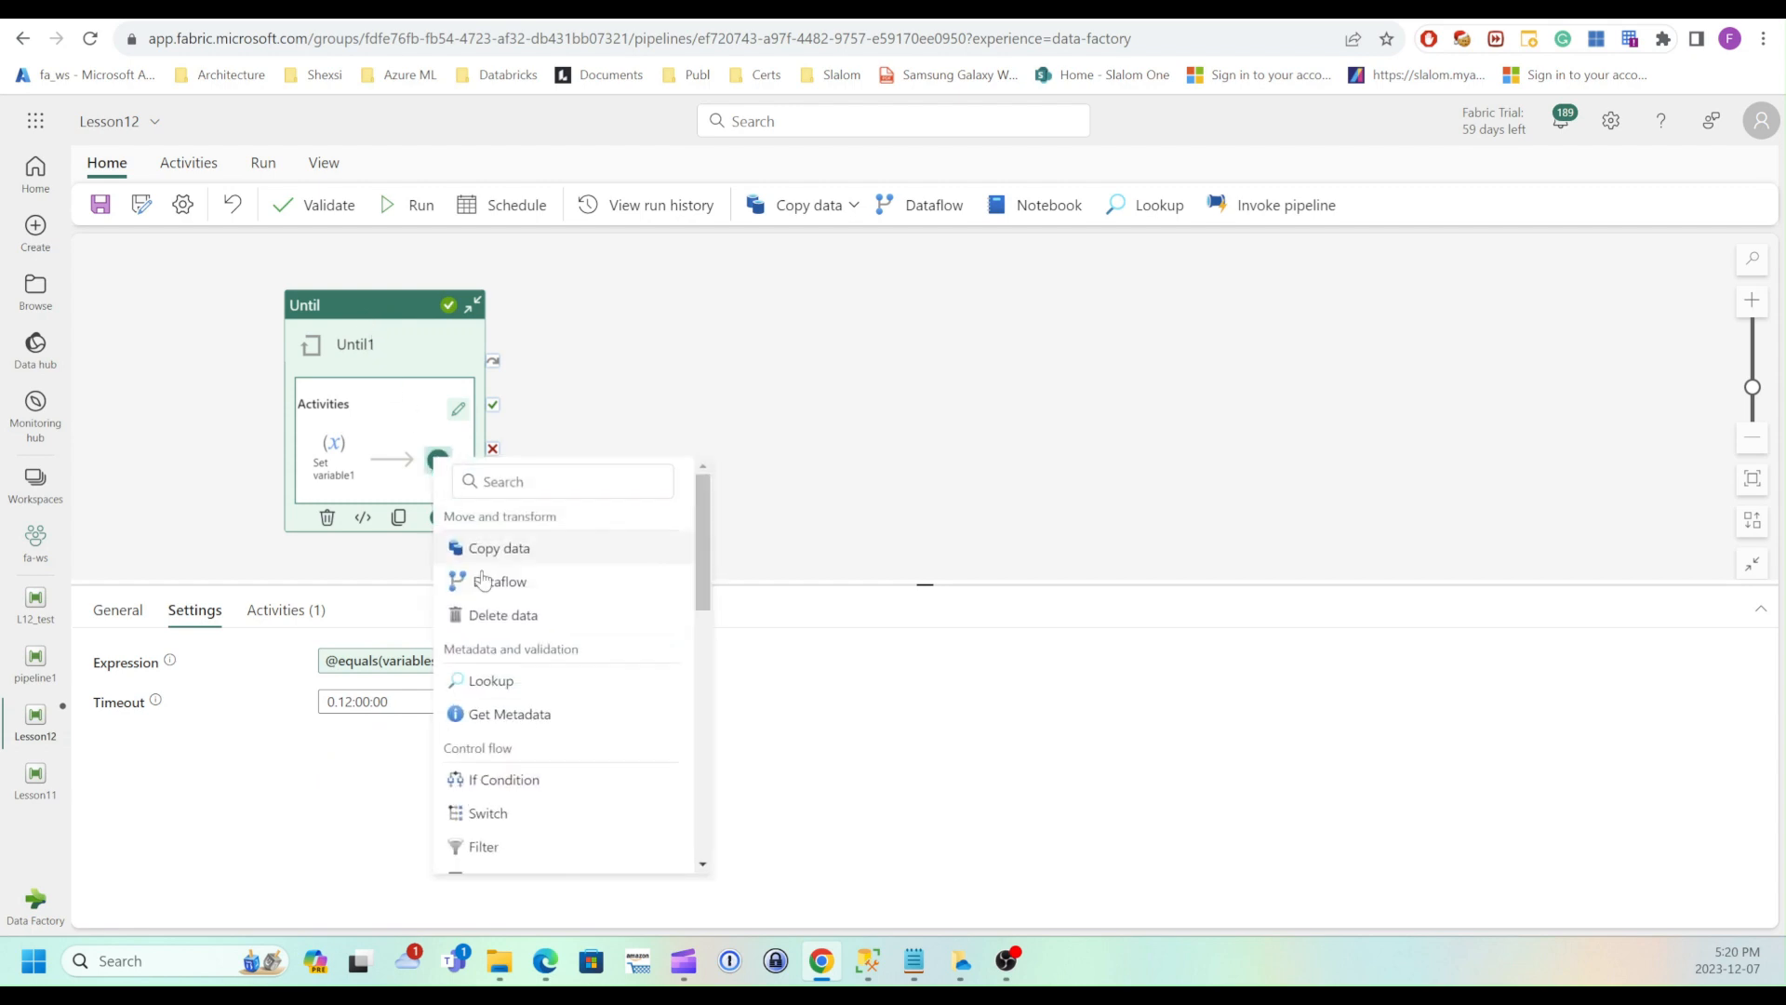
scroll(514, 688, "down", 3)
scroll(515, 687, "down", 1)
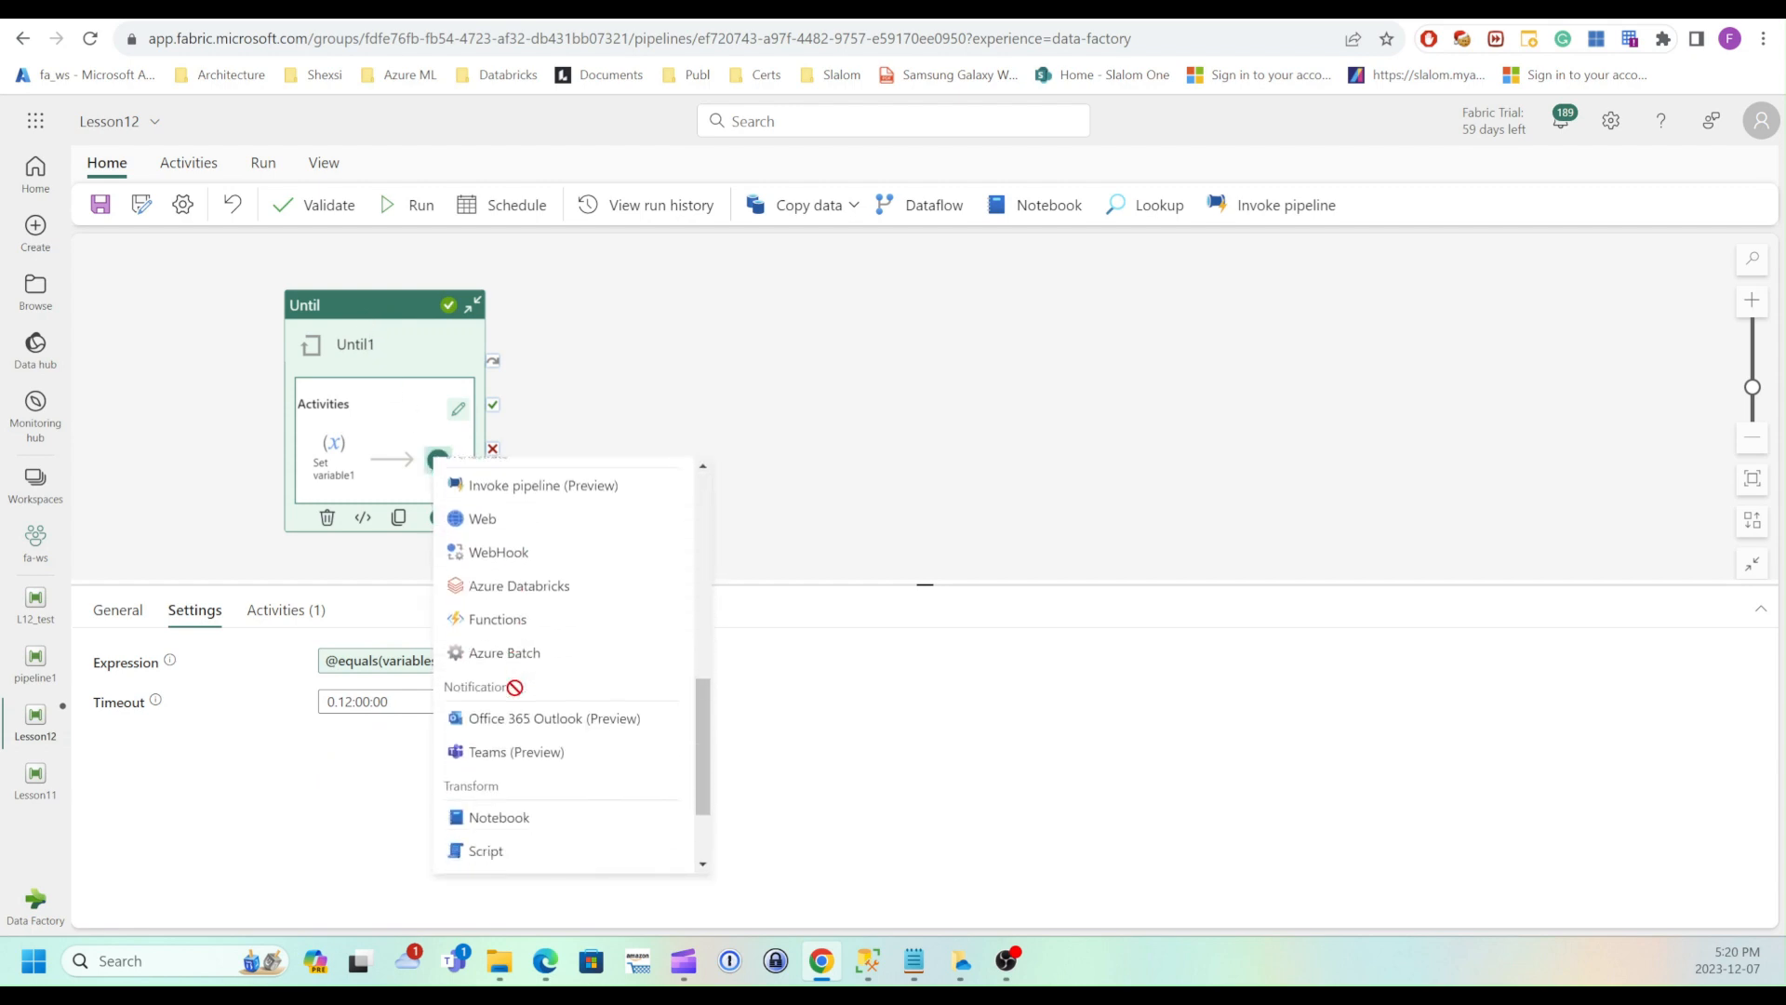
scroll(515, 687, "down", 3)
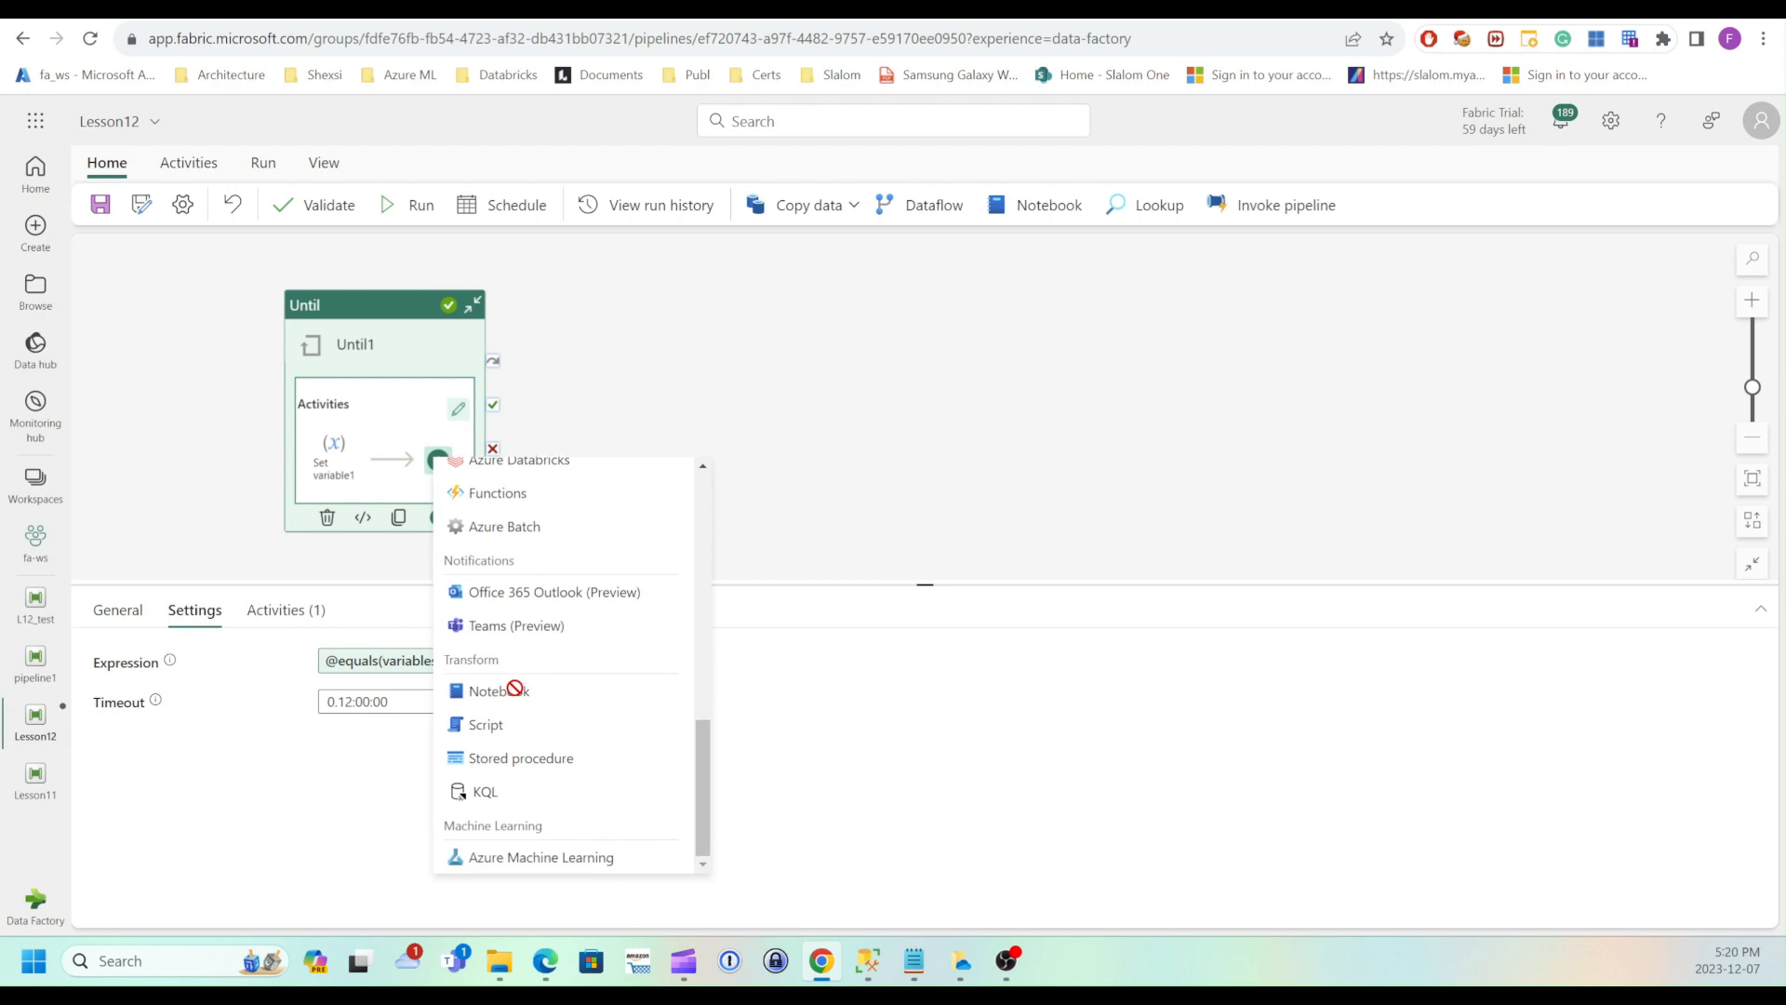
scroll(514, 687, "up", 3)
scroll(515, 687, "up", 2)
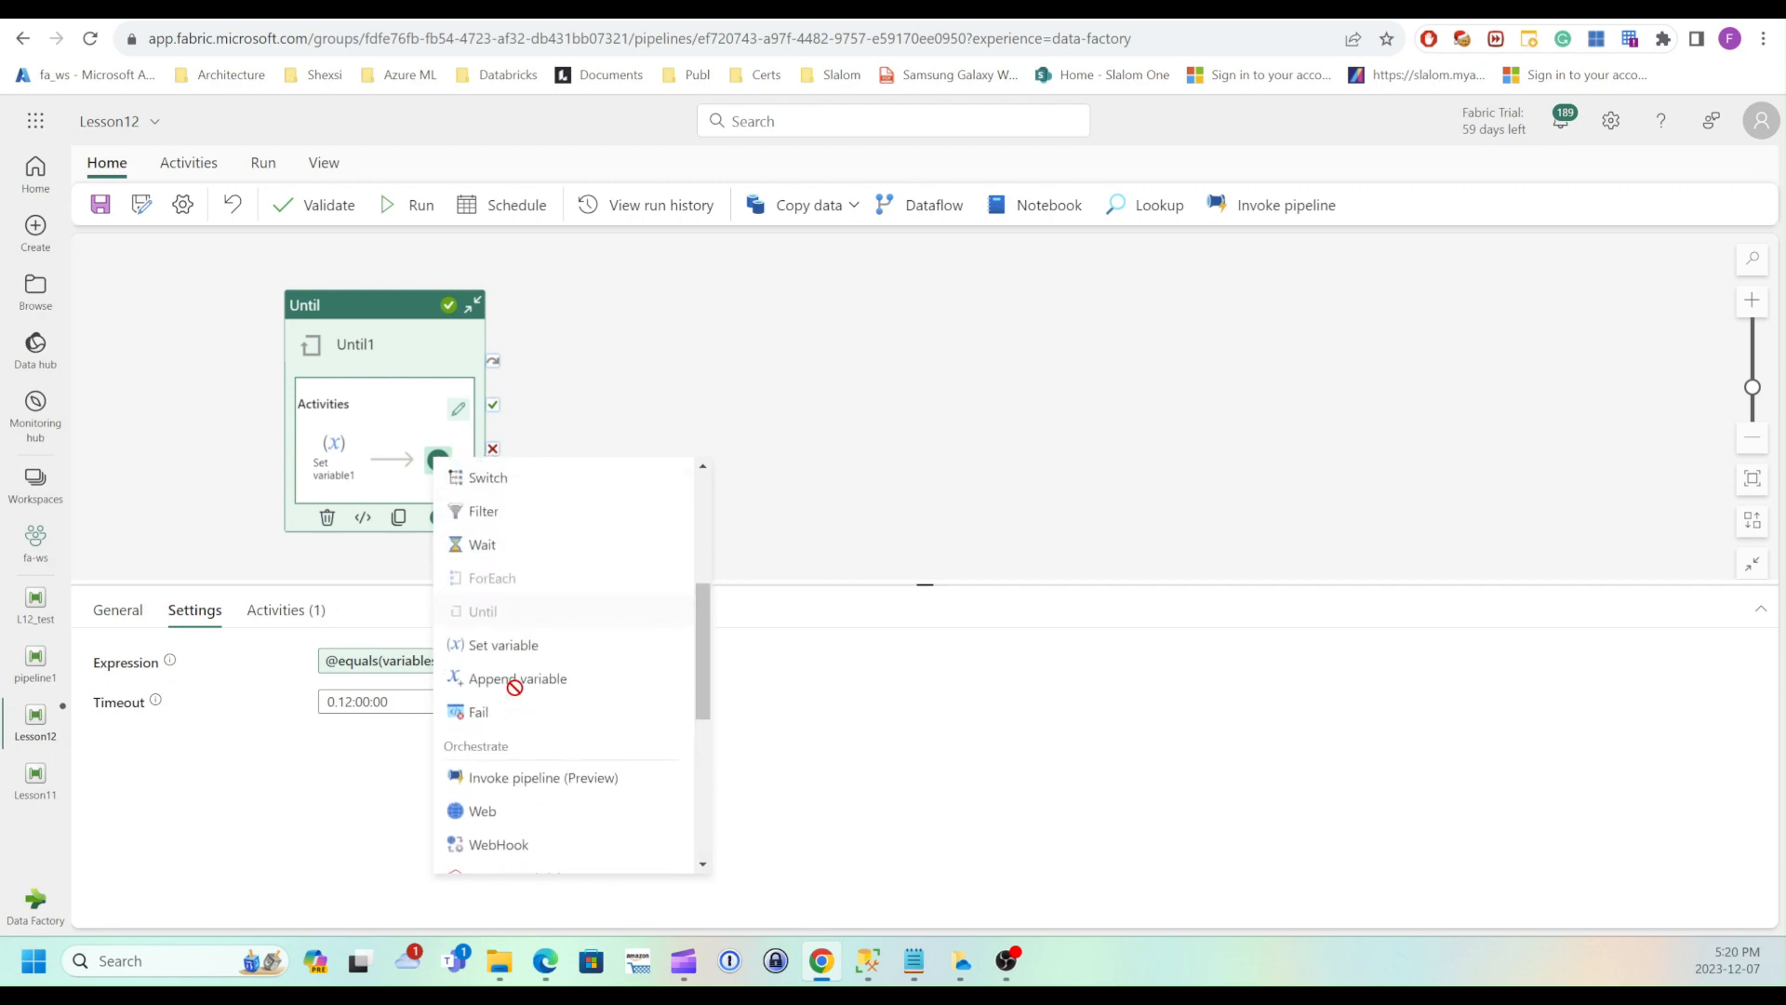
left_click(487, 551)
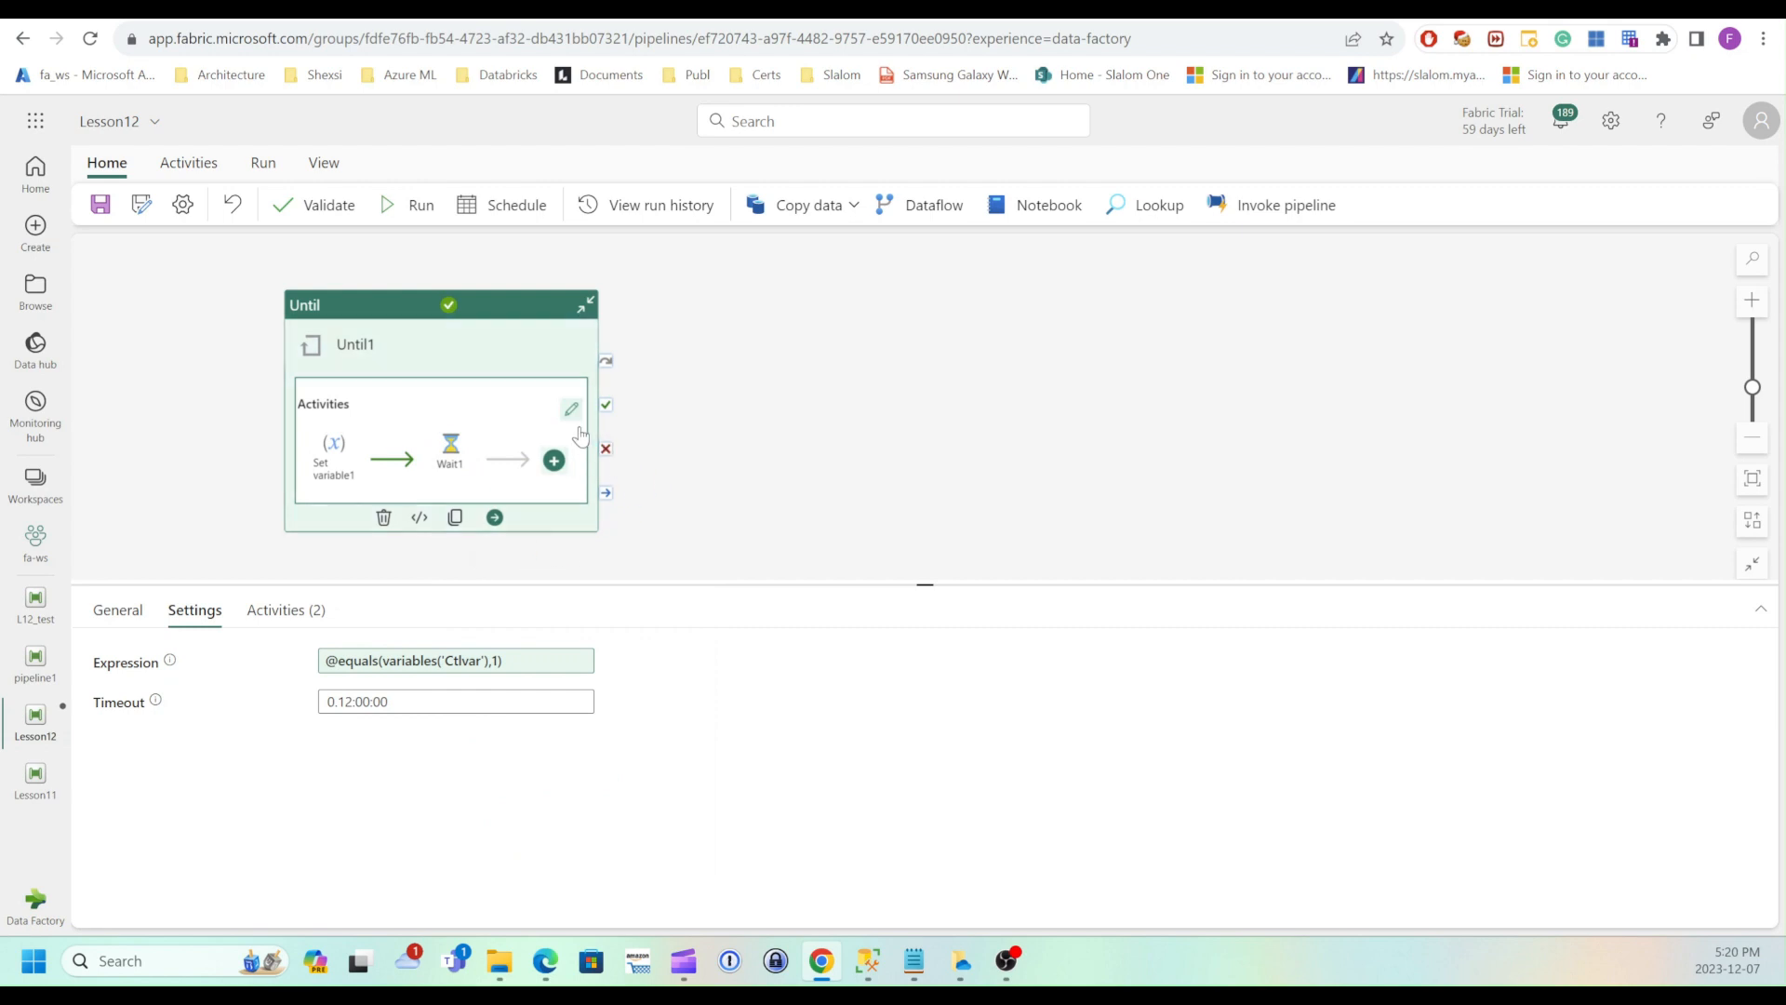
Set the wait time of the Wait activity inside the Until loop to 5 seconds
left_click(453, 454)
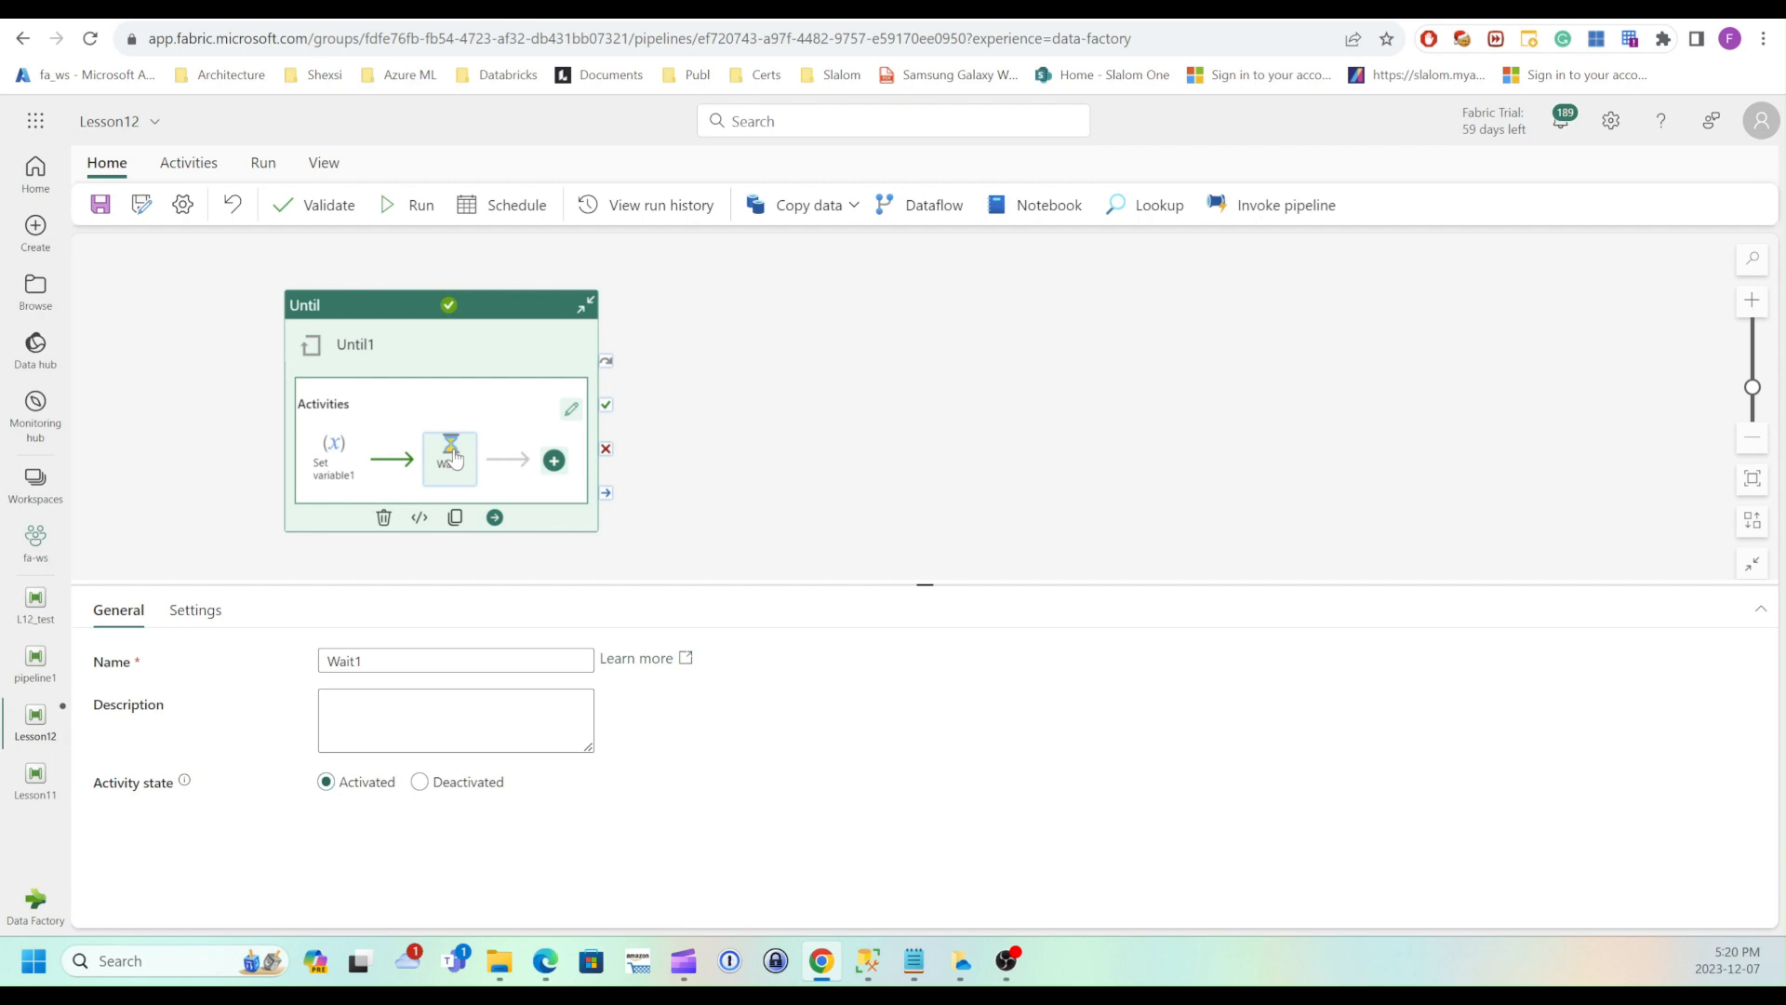
left_click(192, 615)
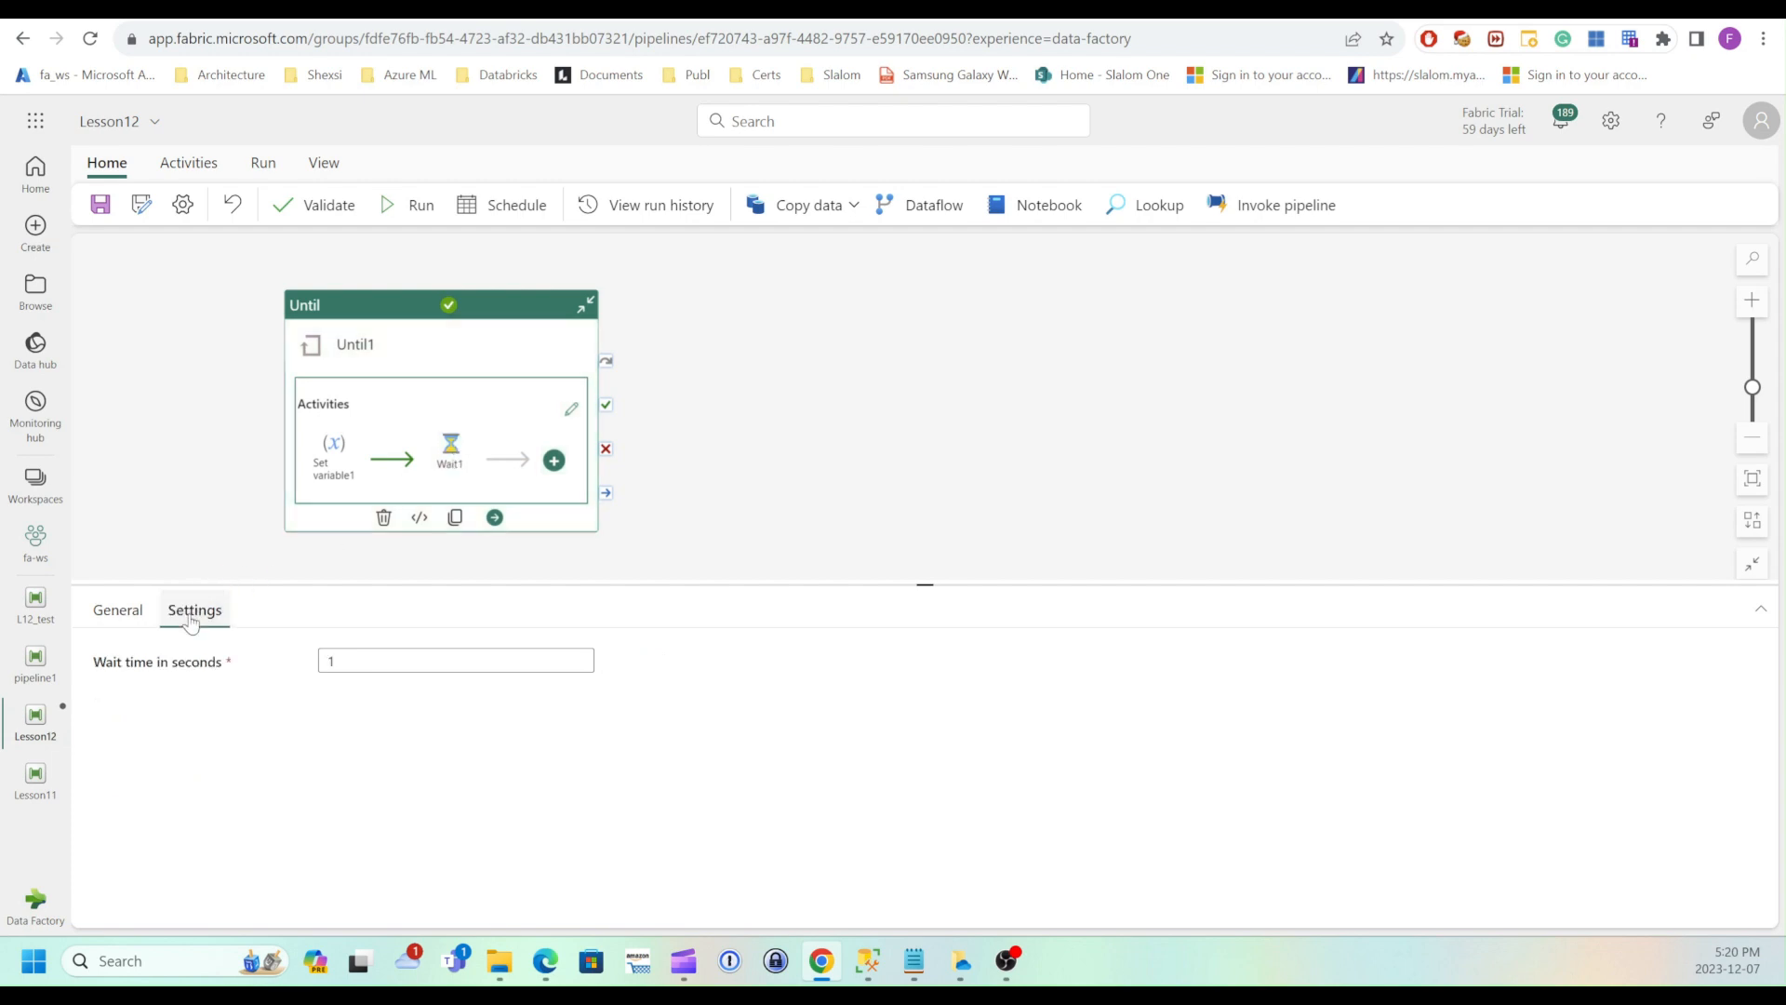
left_click(362, 660)
left_click_drag(363, 660, 318, 677)
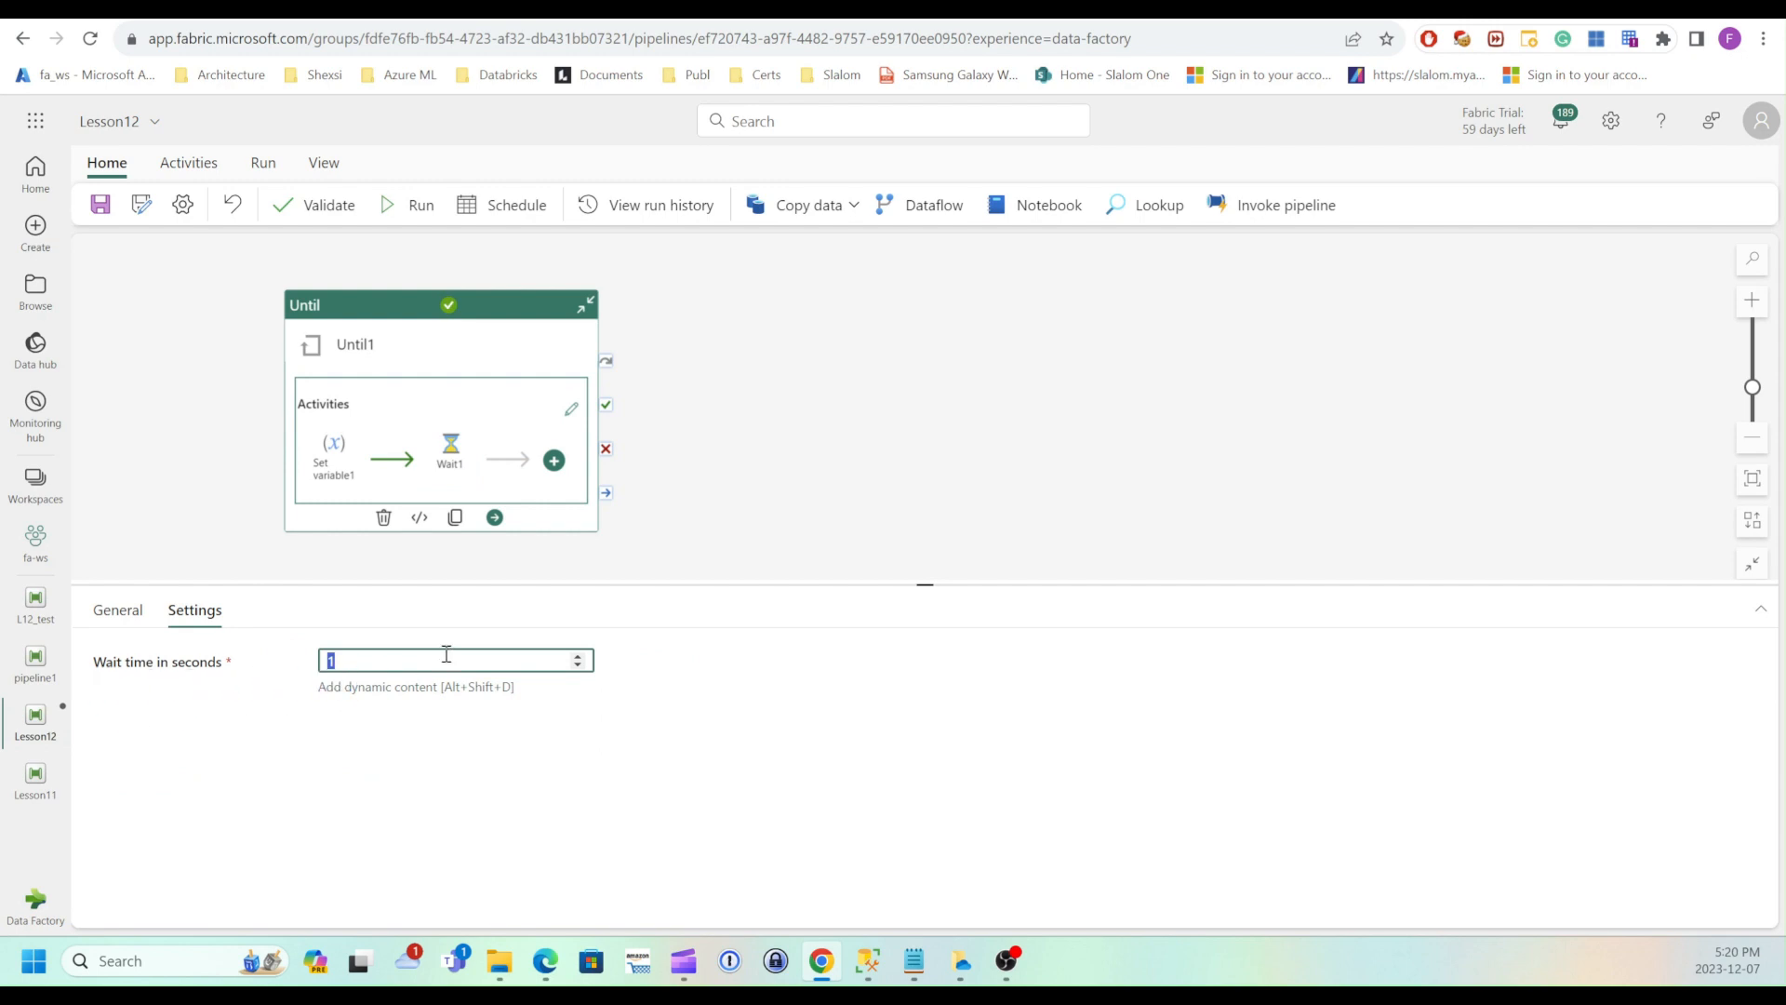
type("5")
Save and run the pipeline with the Wait activity, and enlarge the output area to list more activity runs
left_click(102, 217)
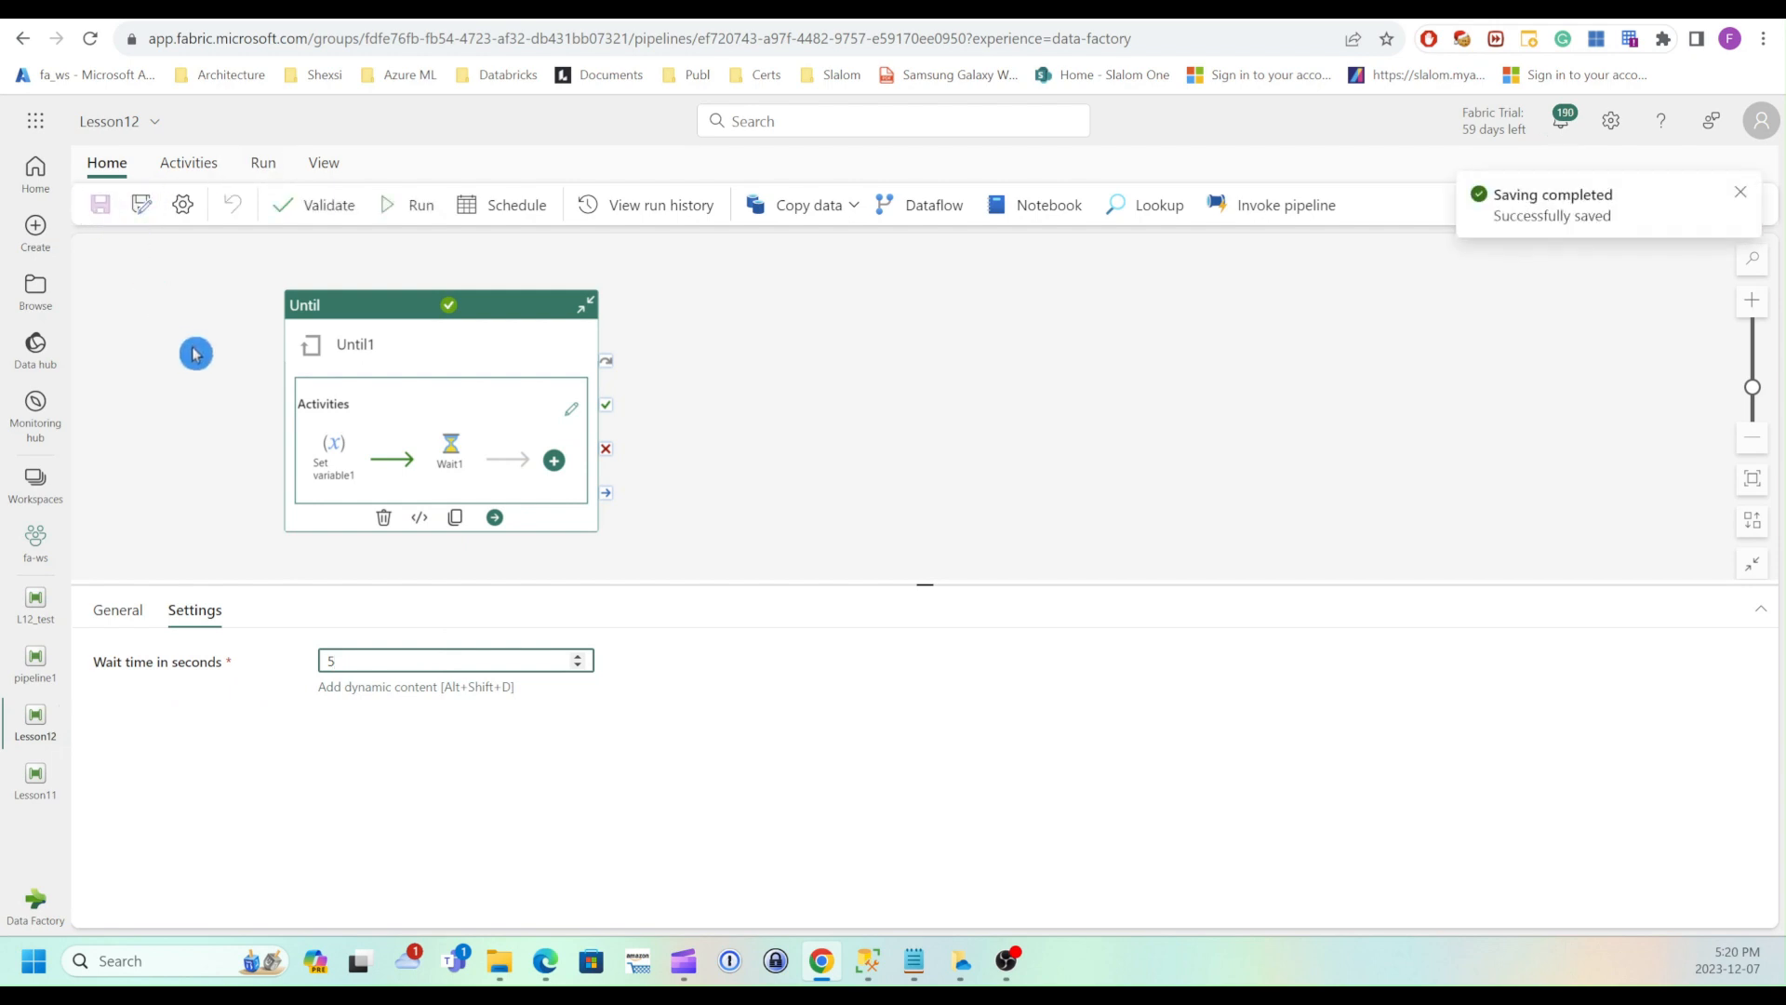
left_click(402, 206)
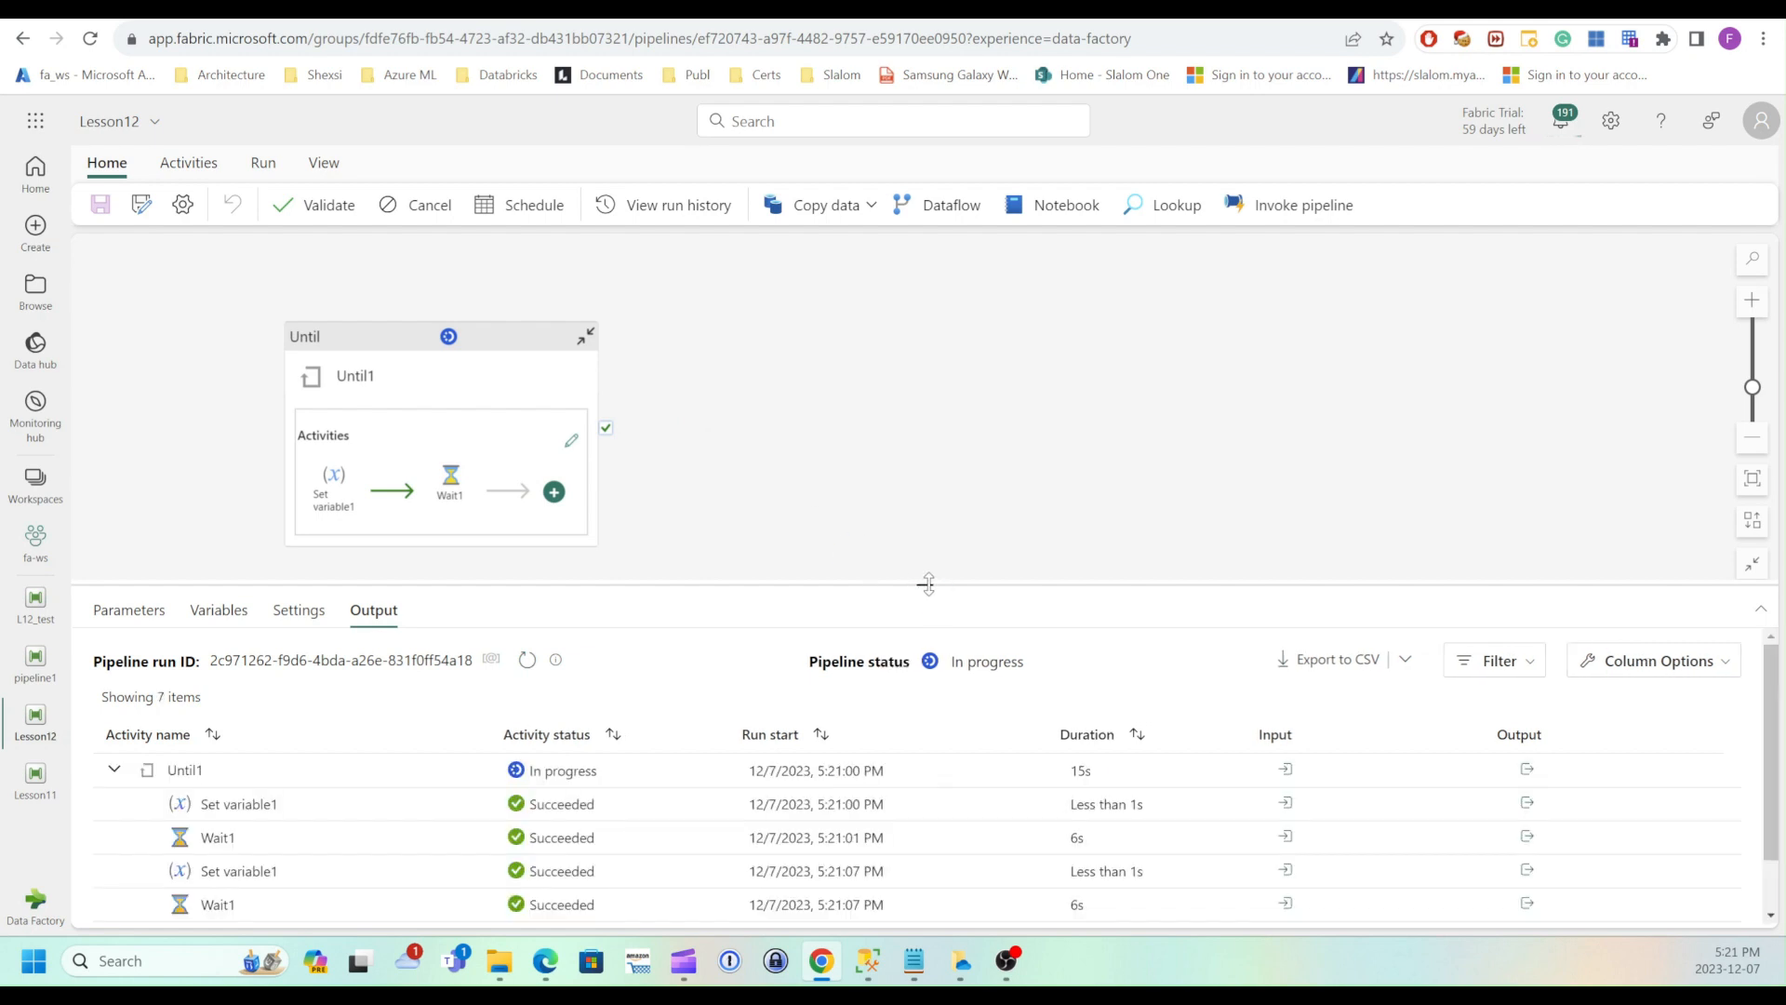
left_click_drag(925, 584, 909, 414)
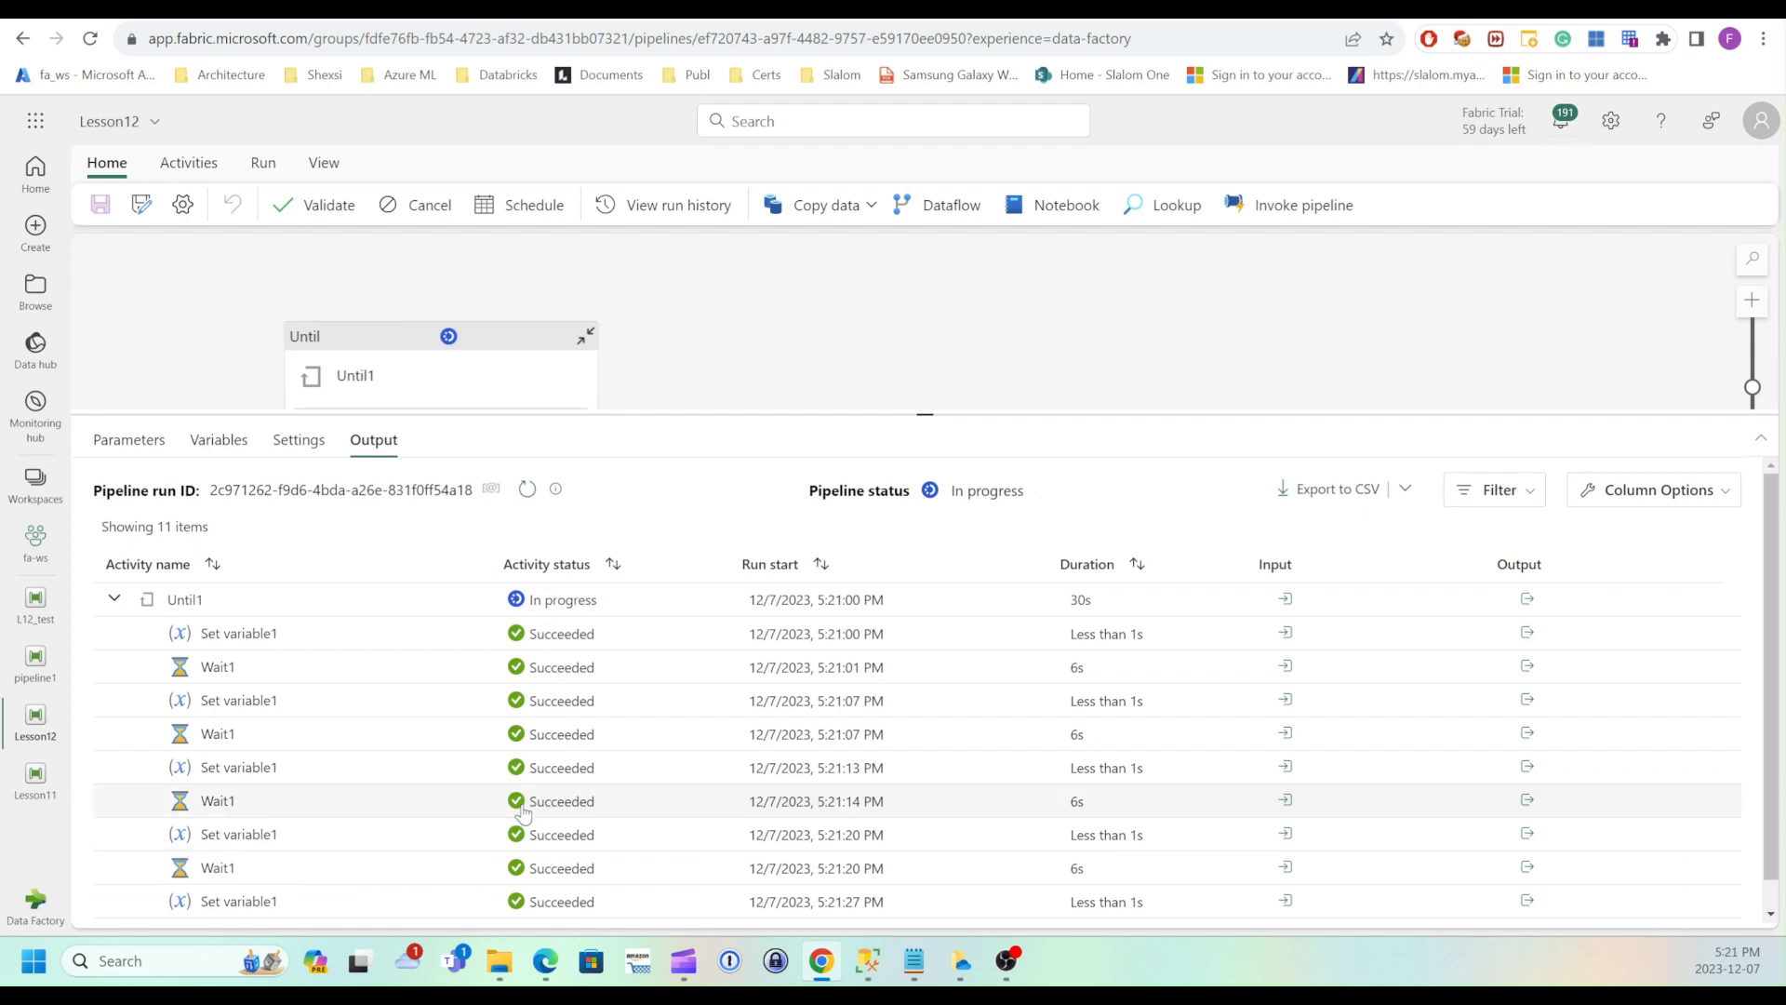
Review the repeated Set variable and Wait runs in the output, and cancel the pipeline run
scroll(483, 842, "down", 1)
left_click(441, 480)
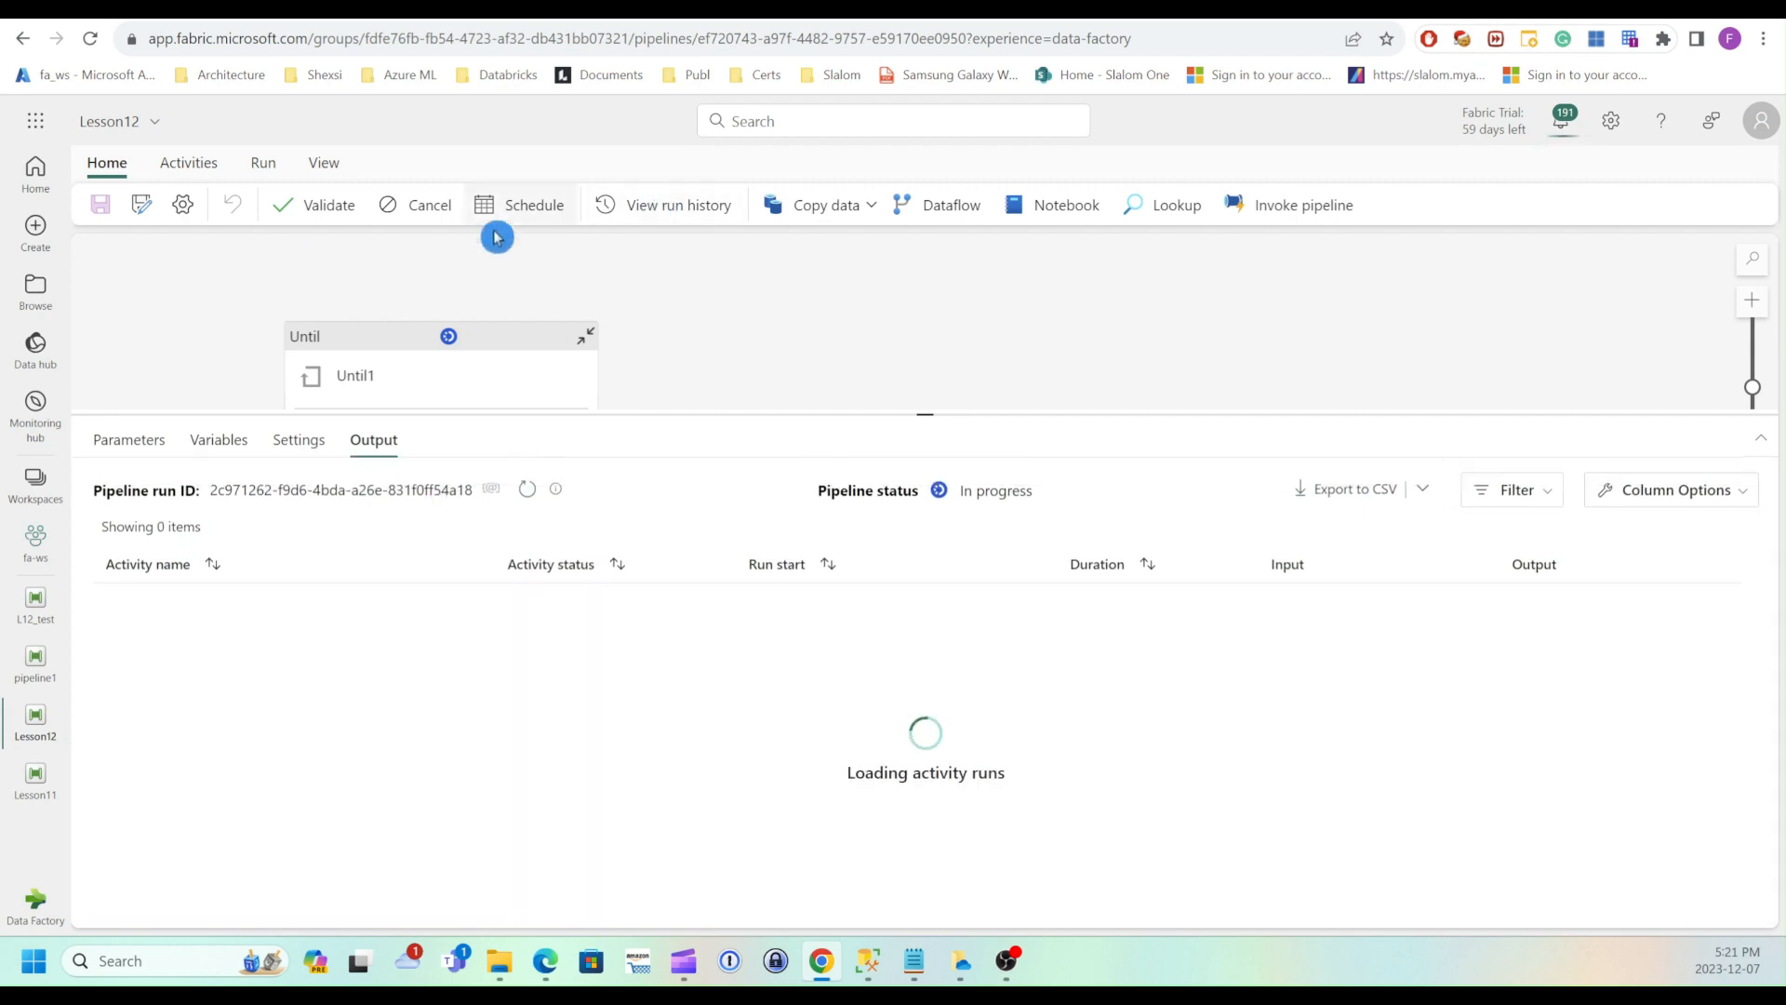
left_click(433, 210)
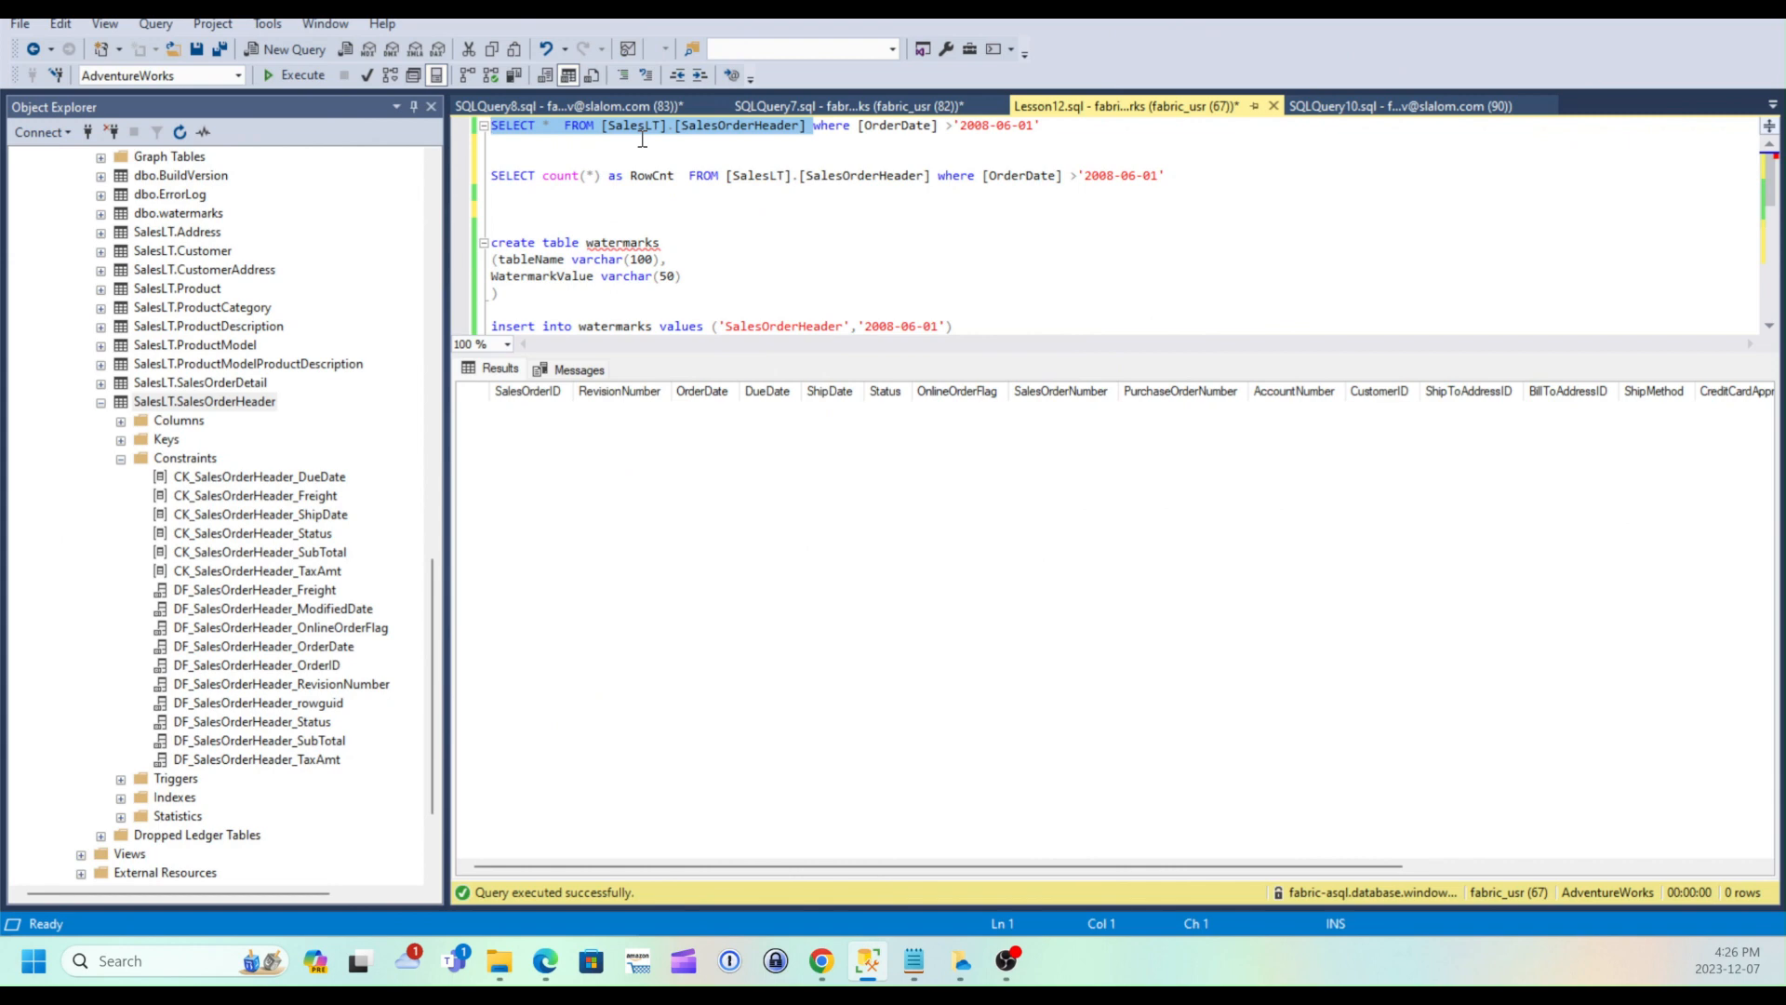
Switch to SQL Server Management Studio and execute the highlighted SELECT * query on [SalesLT].[SalesOrderHeader] in the AdventureWorks database, without the date filter
left_click(305, 75)
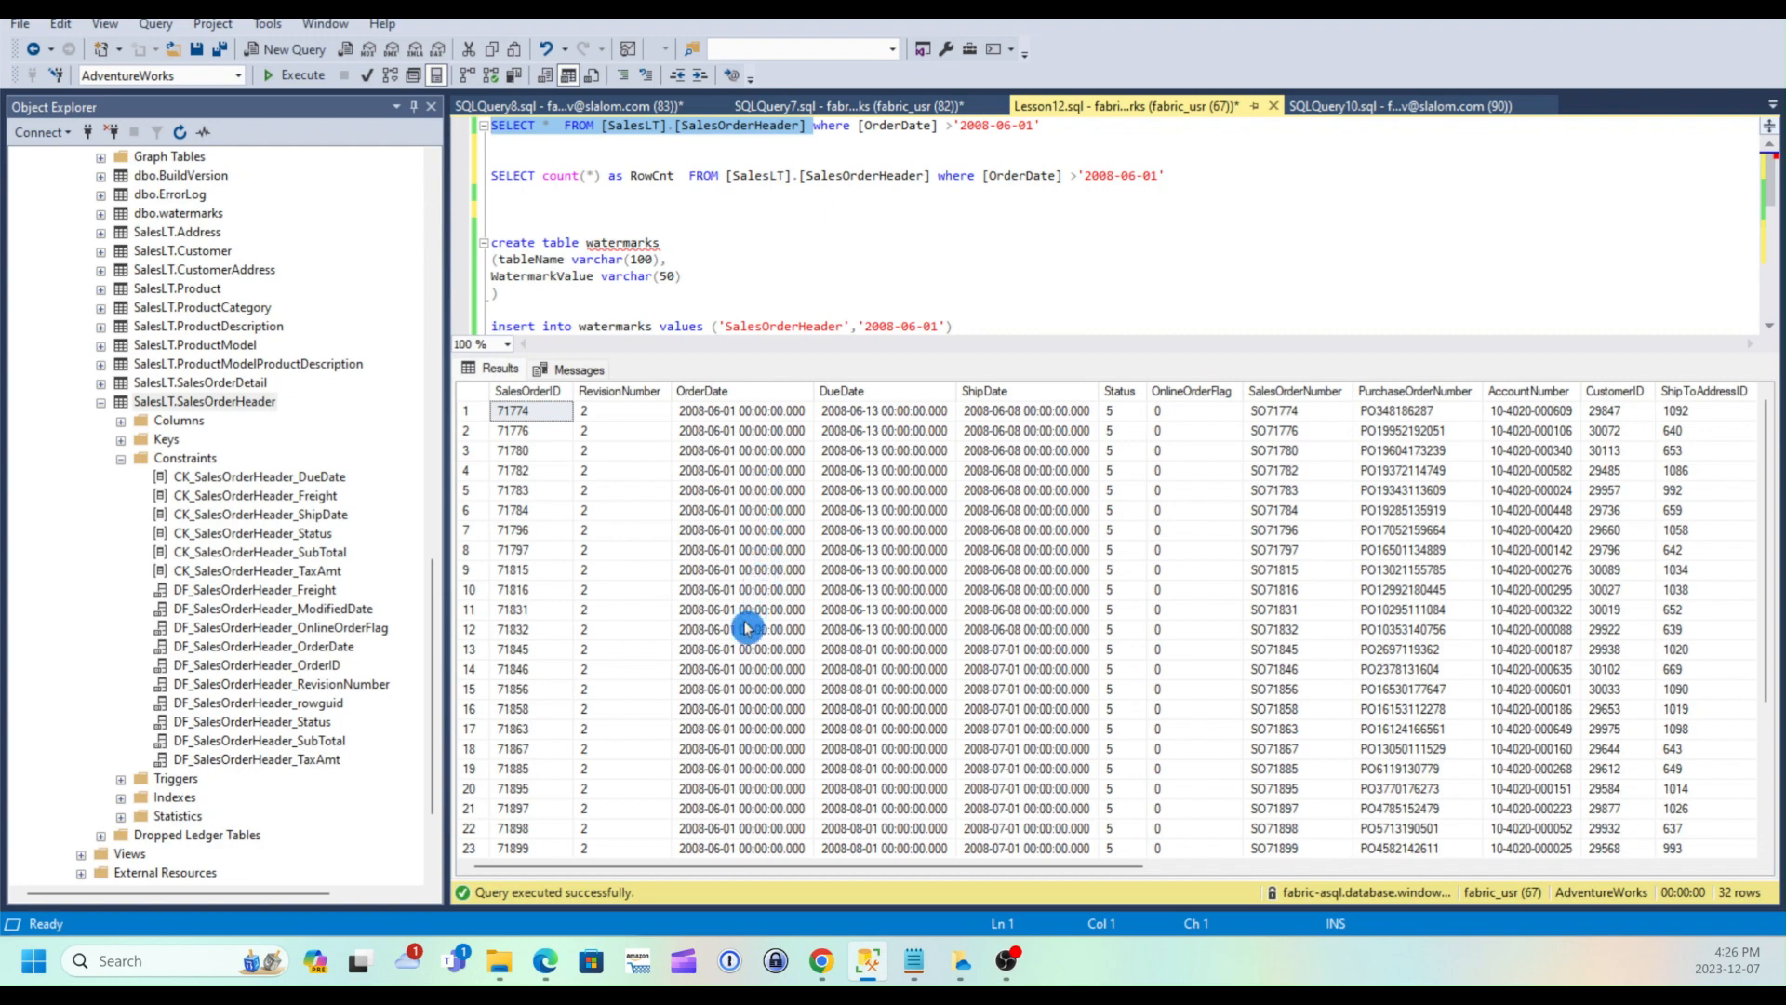
Scan the unfiltered SalesOrderHeader rows, and execute the same SELECT * query including its [OrderDate] > '2008-06-01' filter
scroll(747, 629, "down", 4)
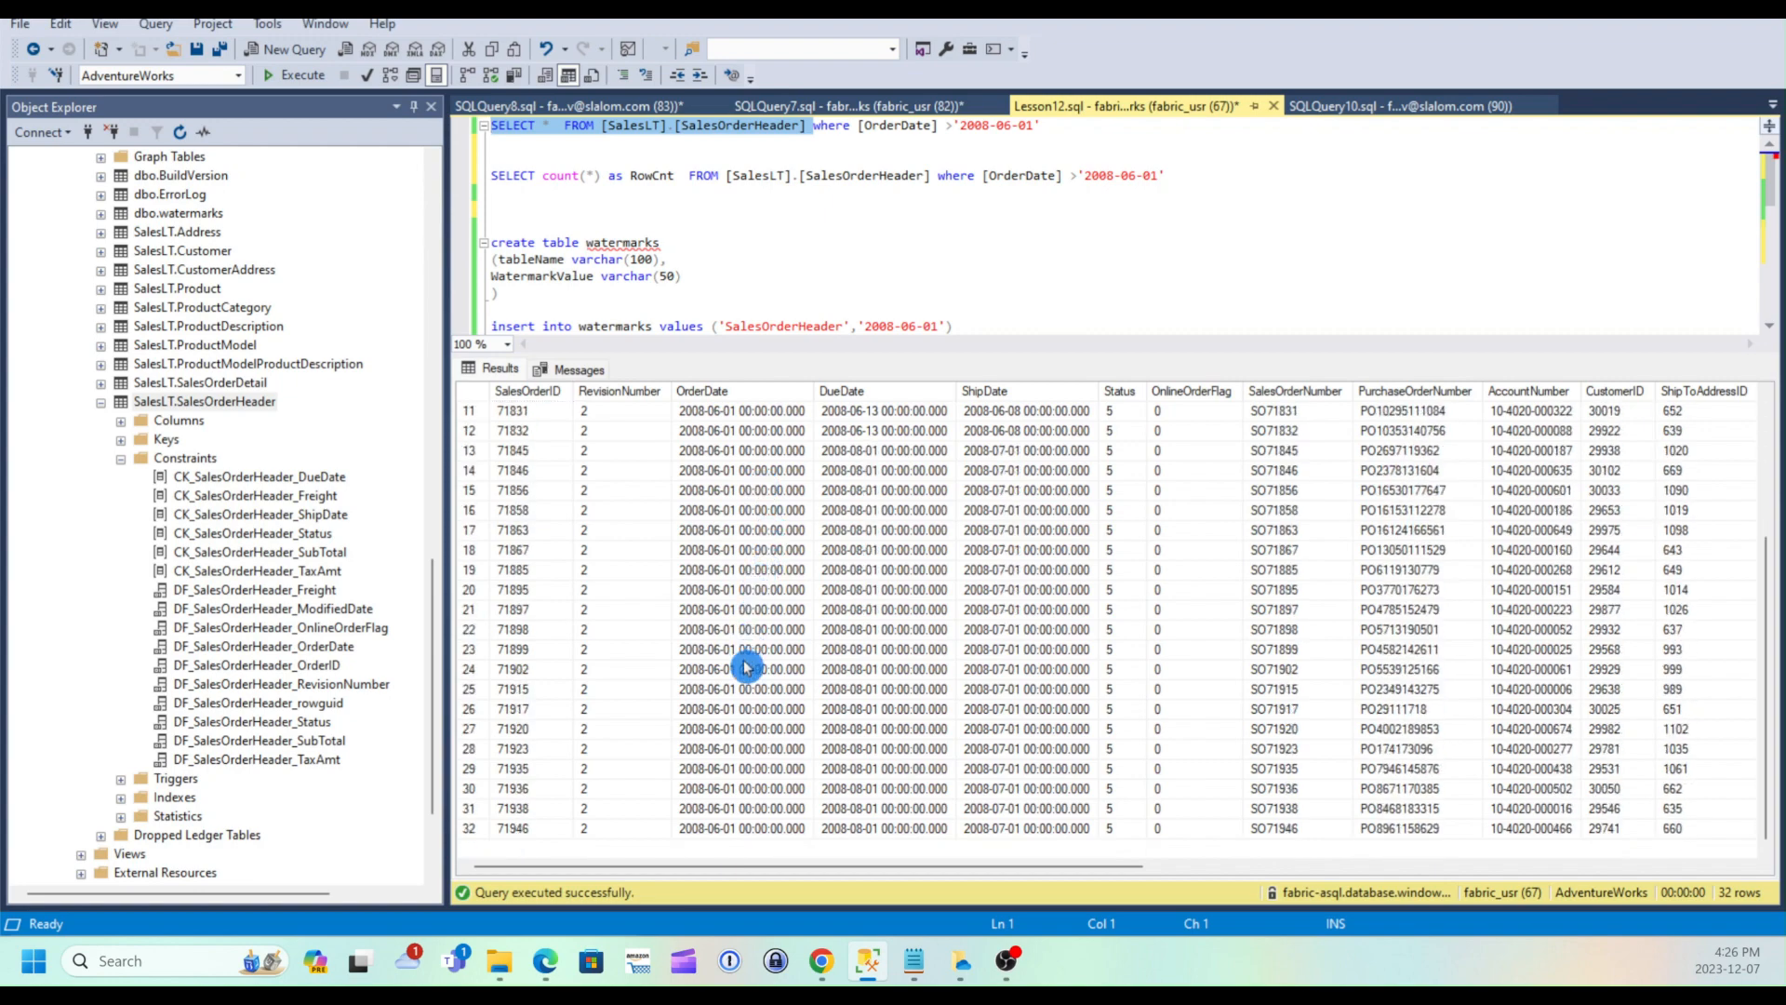
scroll(746, 667, "up", 4)
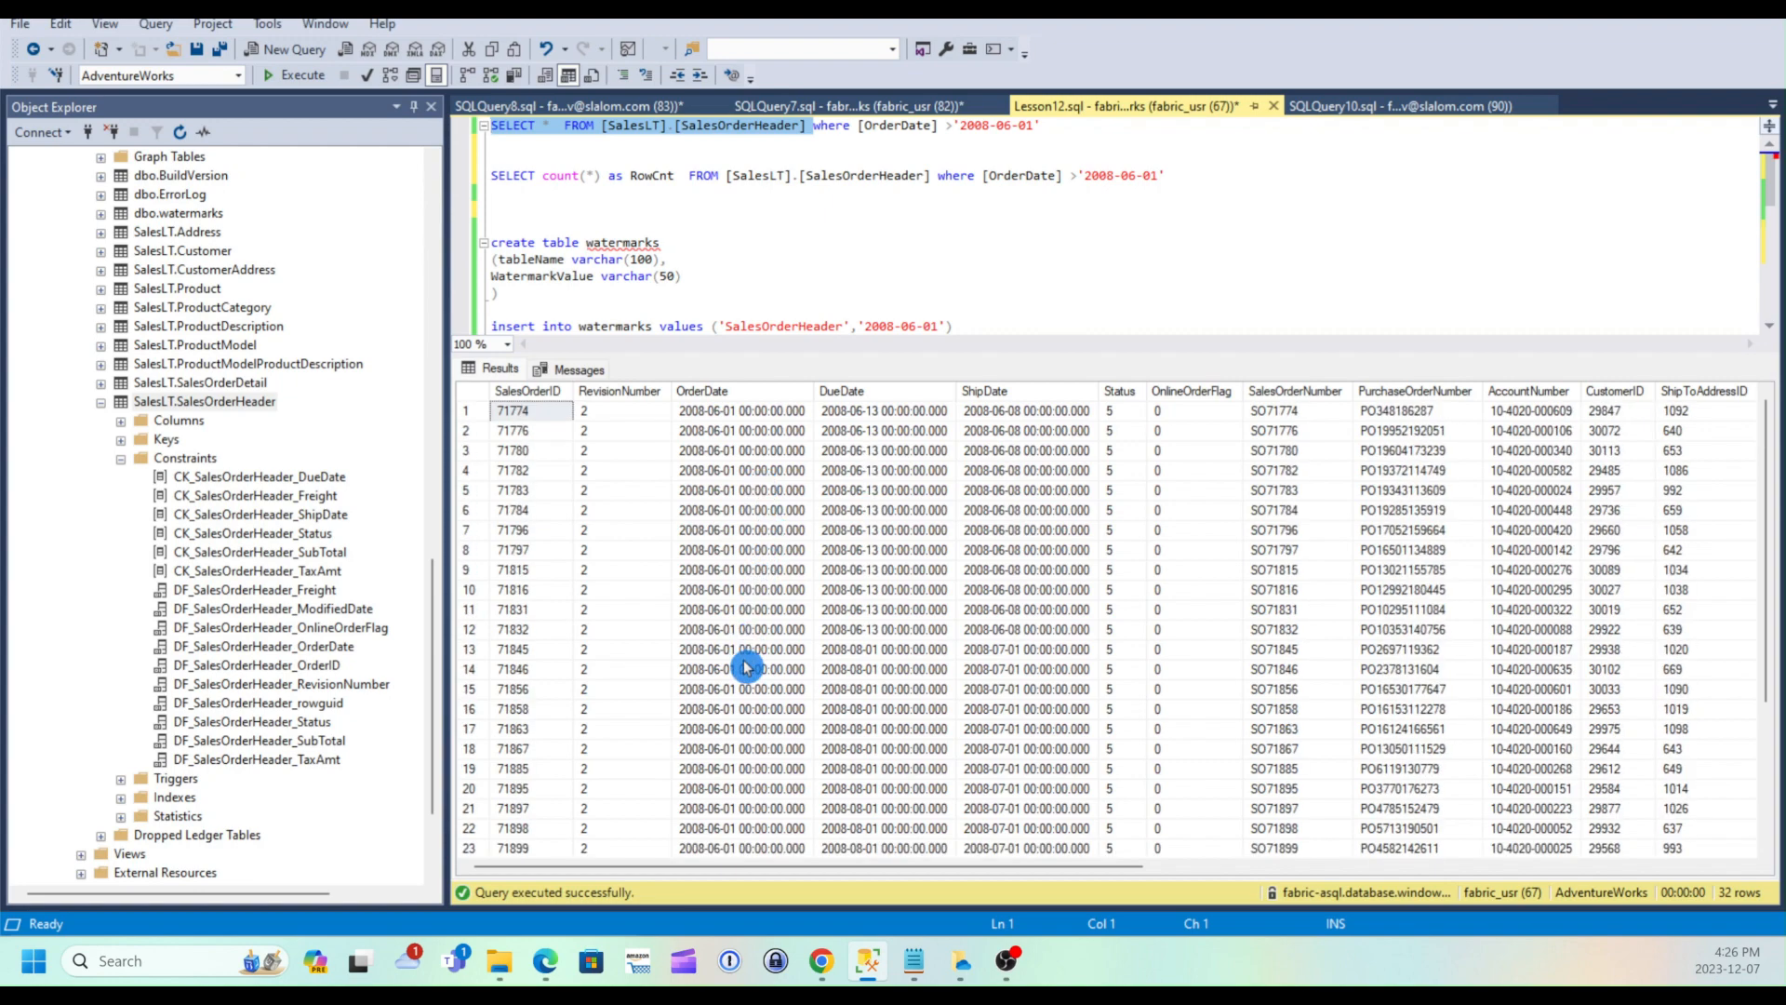
left_click(854, 136)
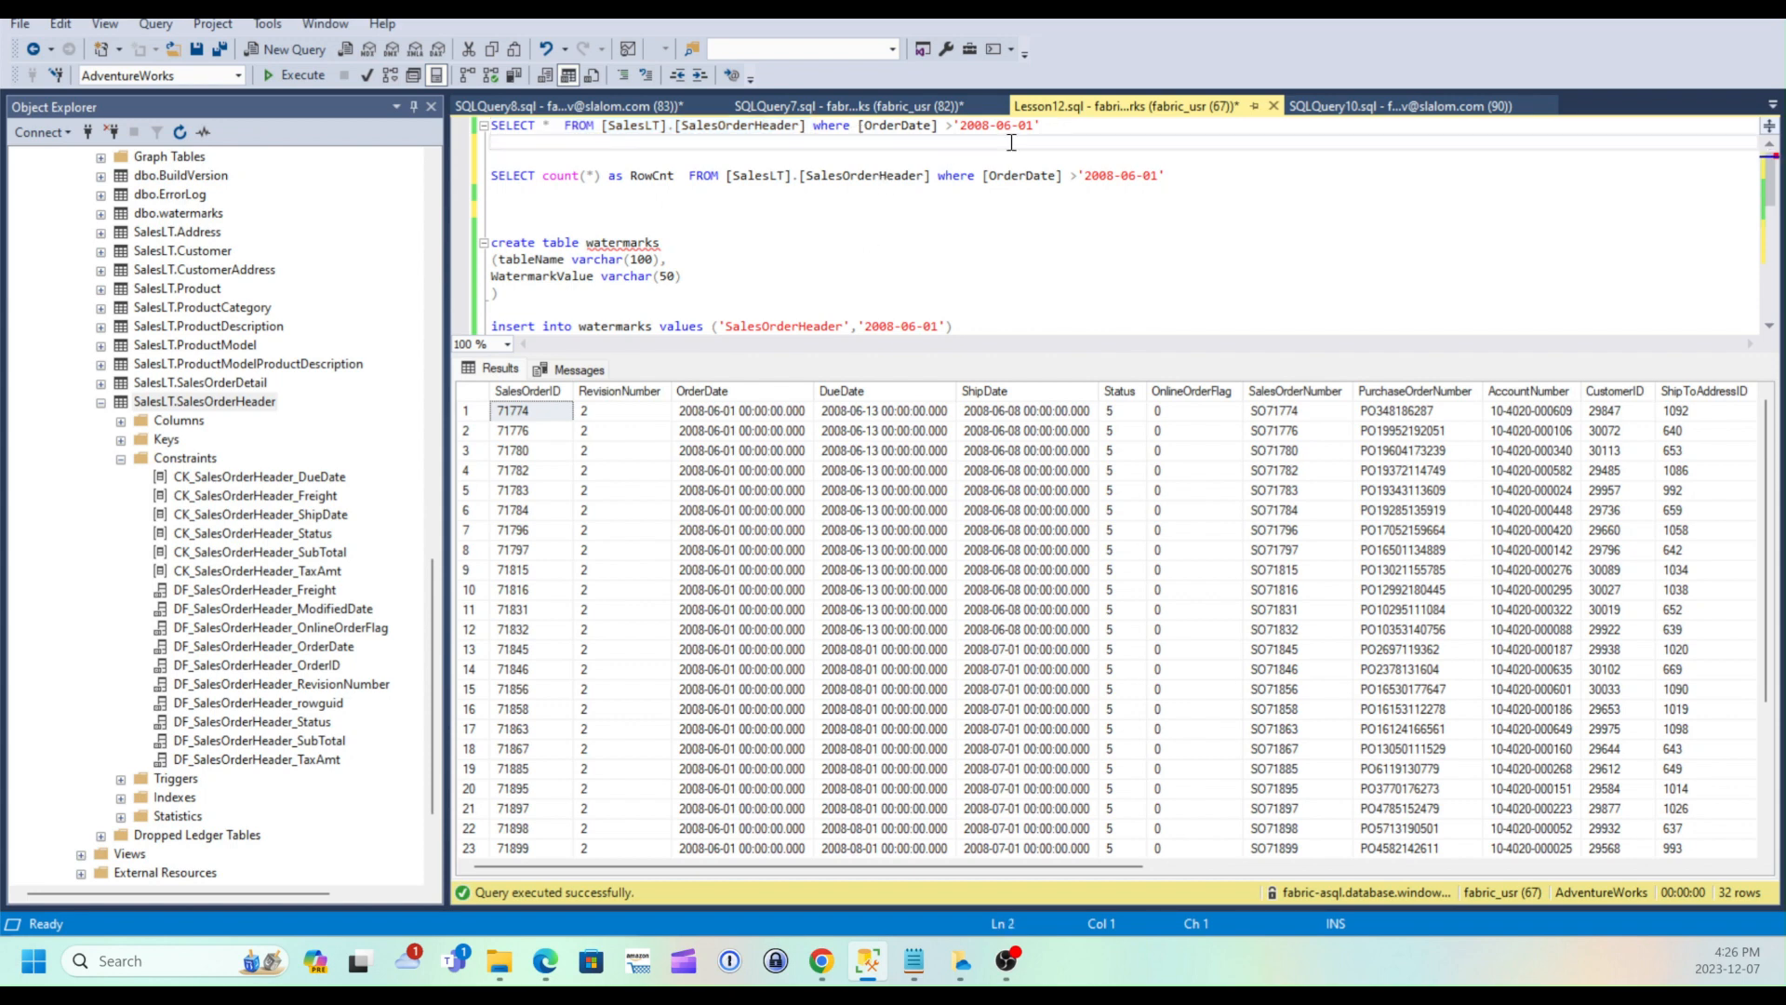
left_click_drag(1045, 121, 456, 126)
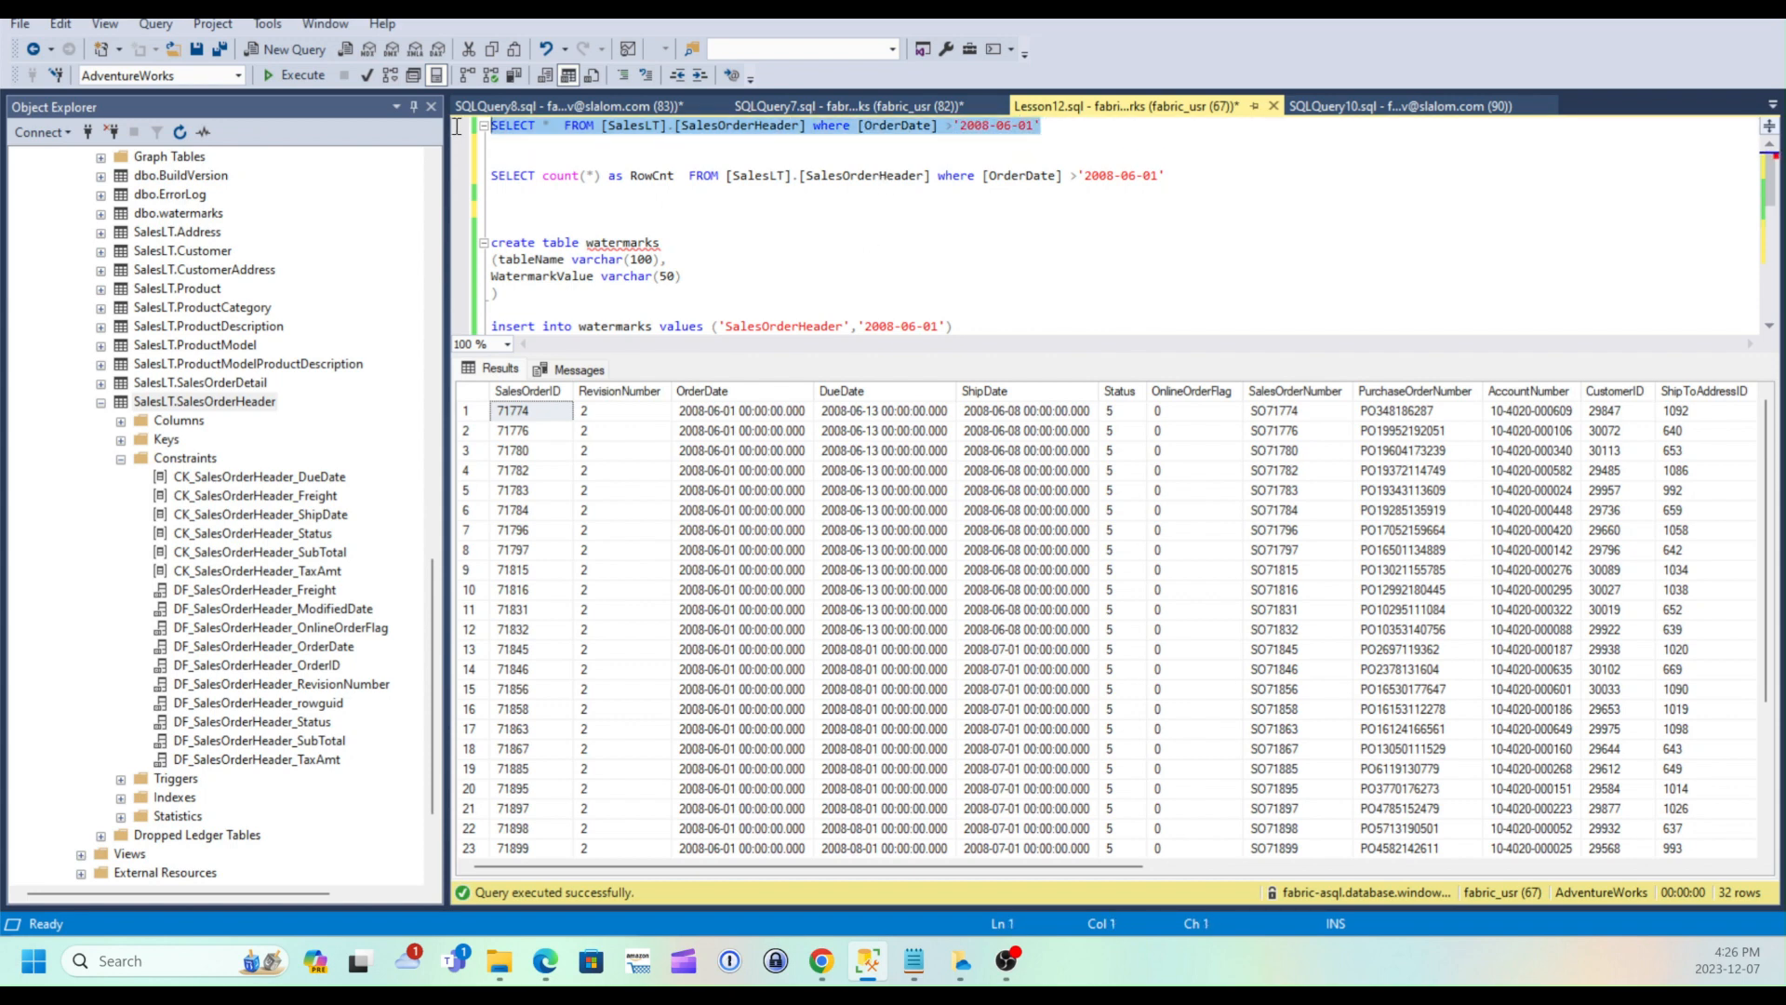
left_click(293, 76)
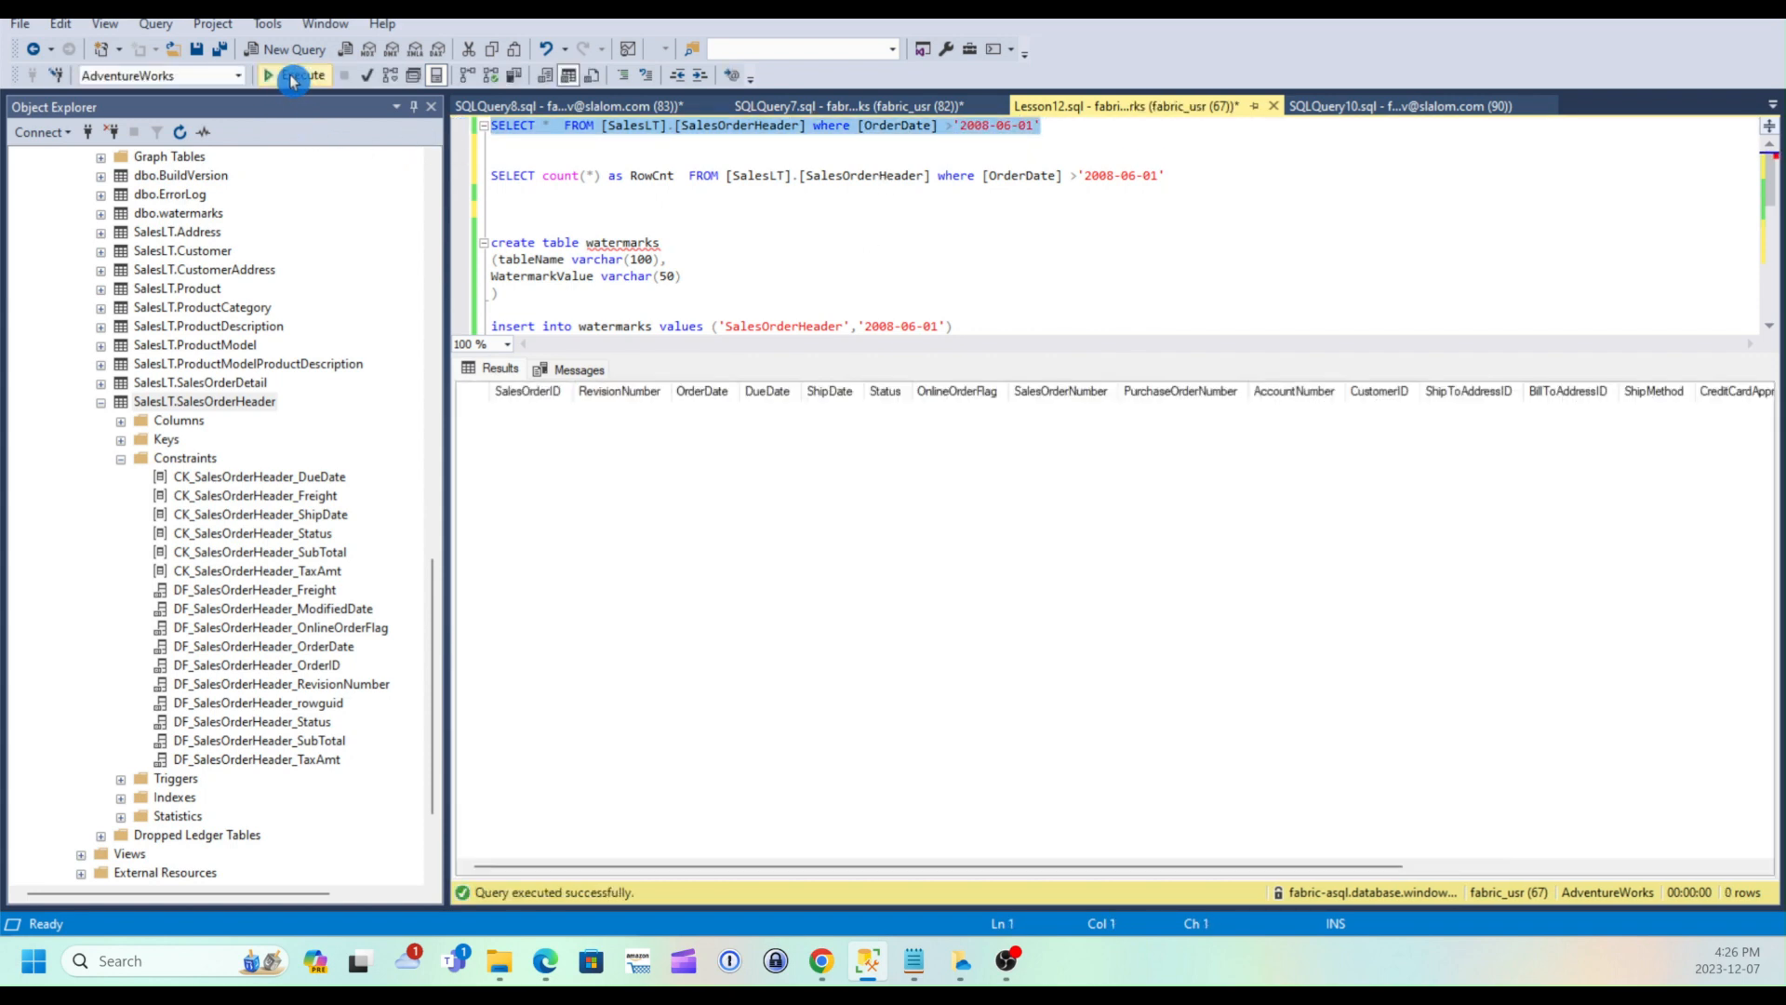
left_click(523, 152)
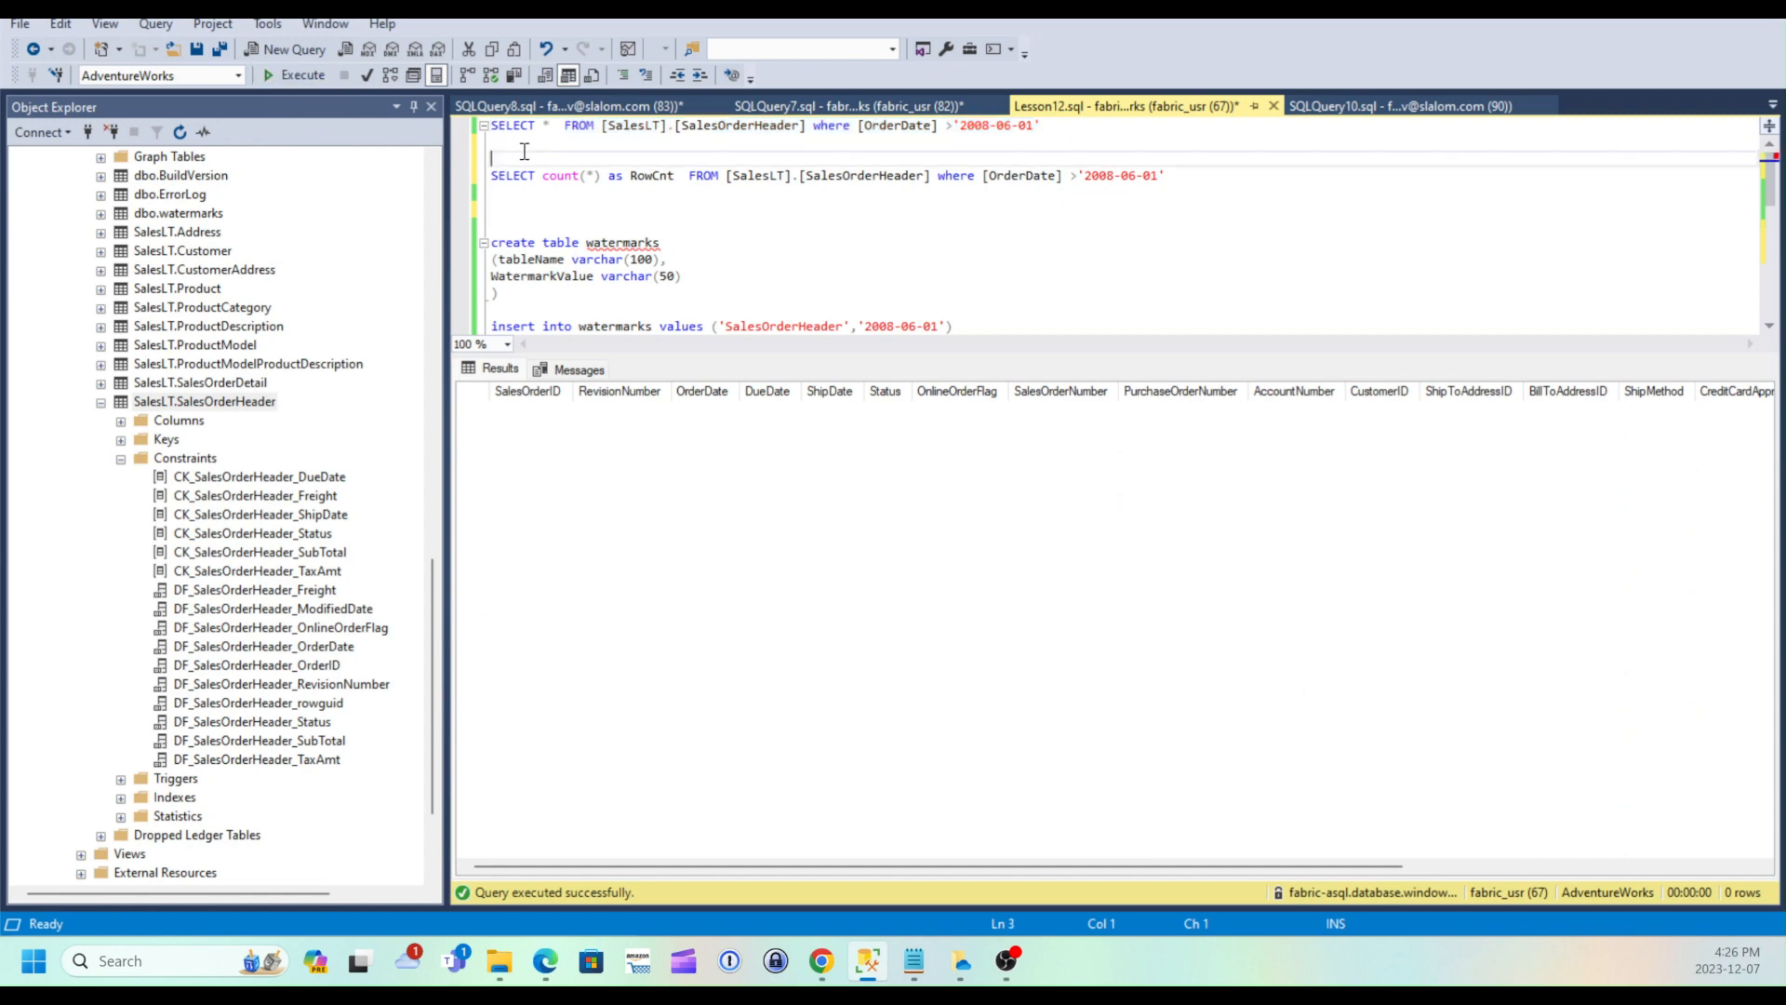
Review the watermarks table creation and insert statements, and execute the query selecting WatermarkValue from watermarks where tableName is 'SalesOrderHeader'
left_click(576, 215)
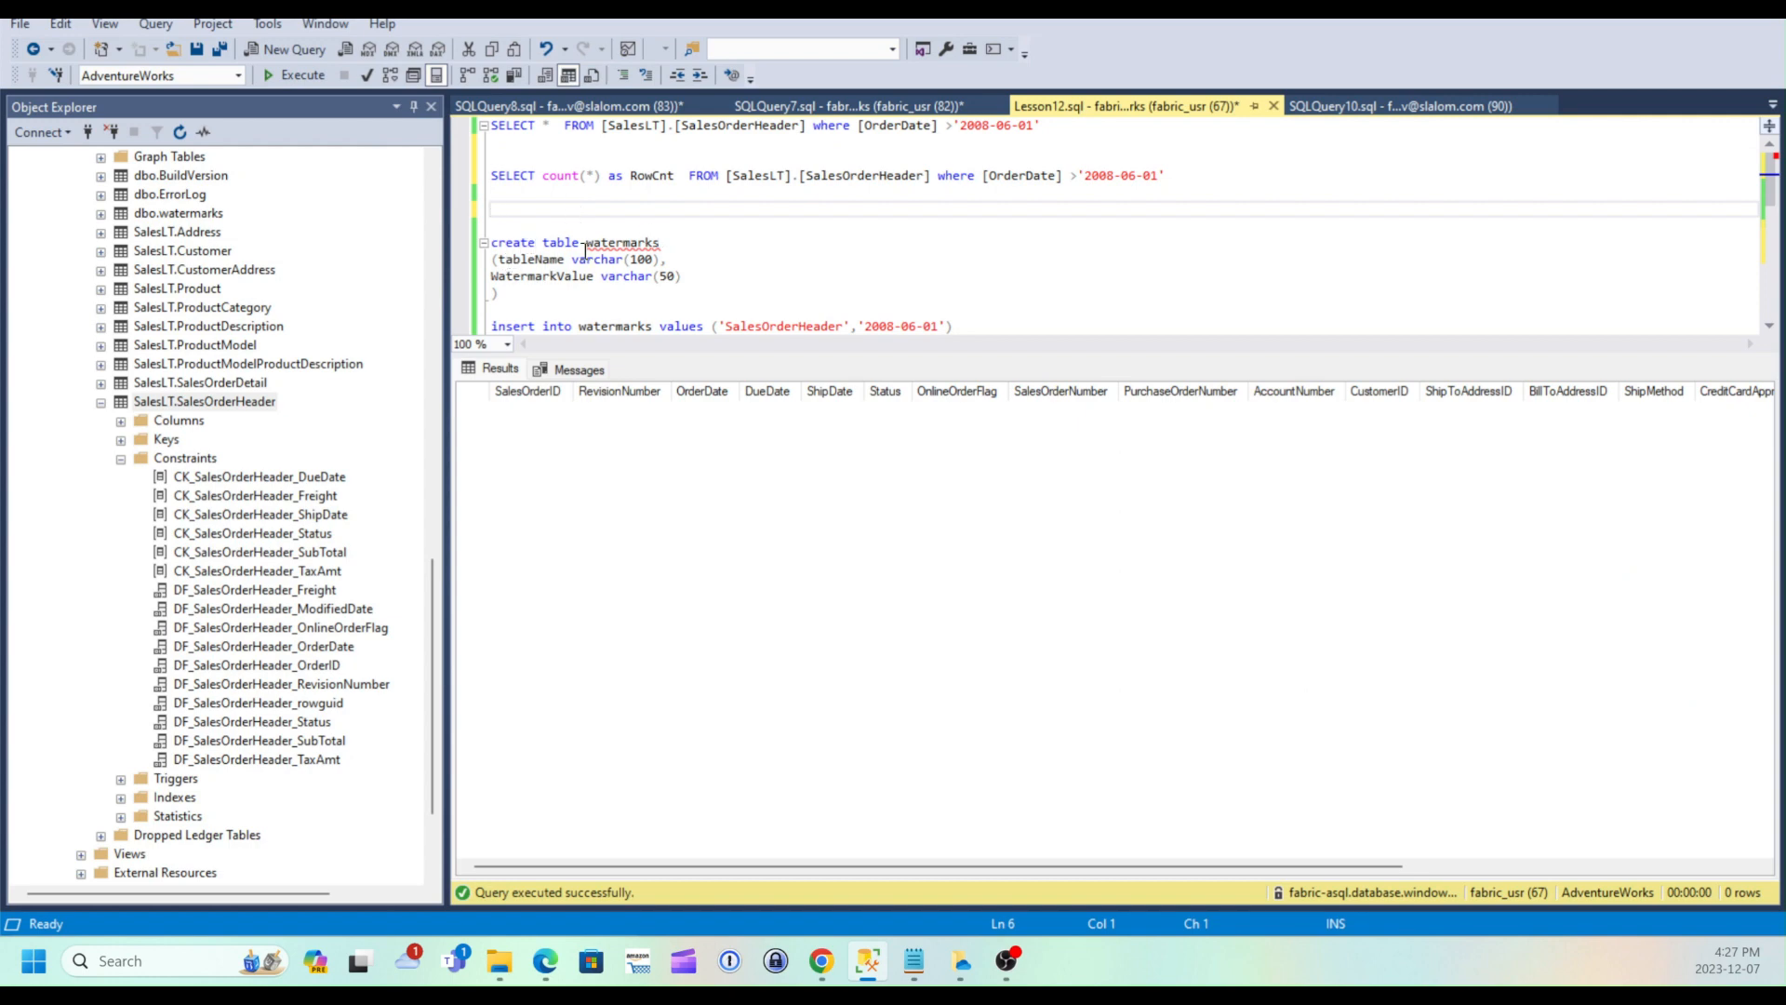
scroll(574, 243, "down", 1)
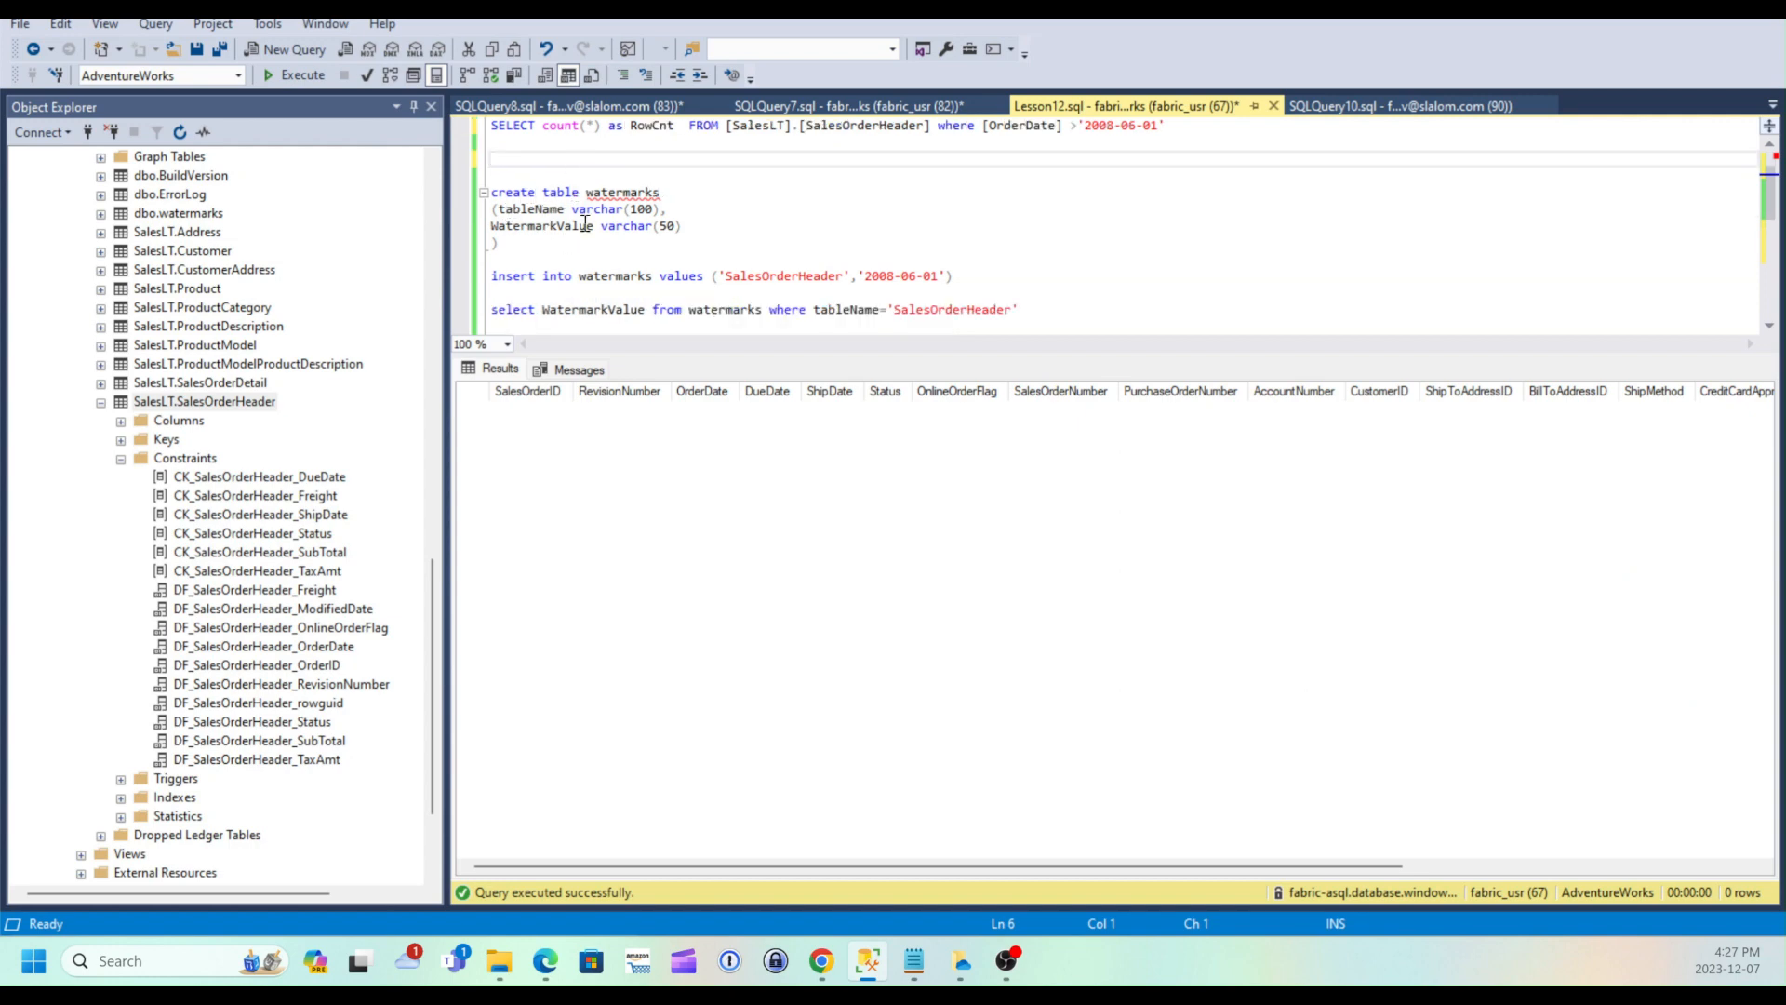
left_click(699, 217)
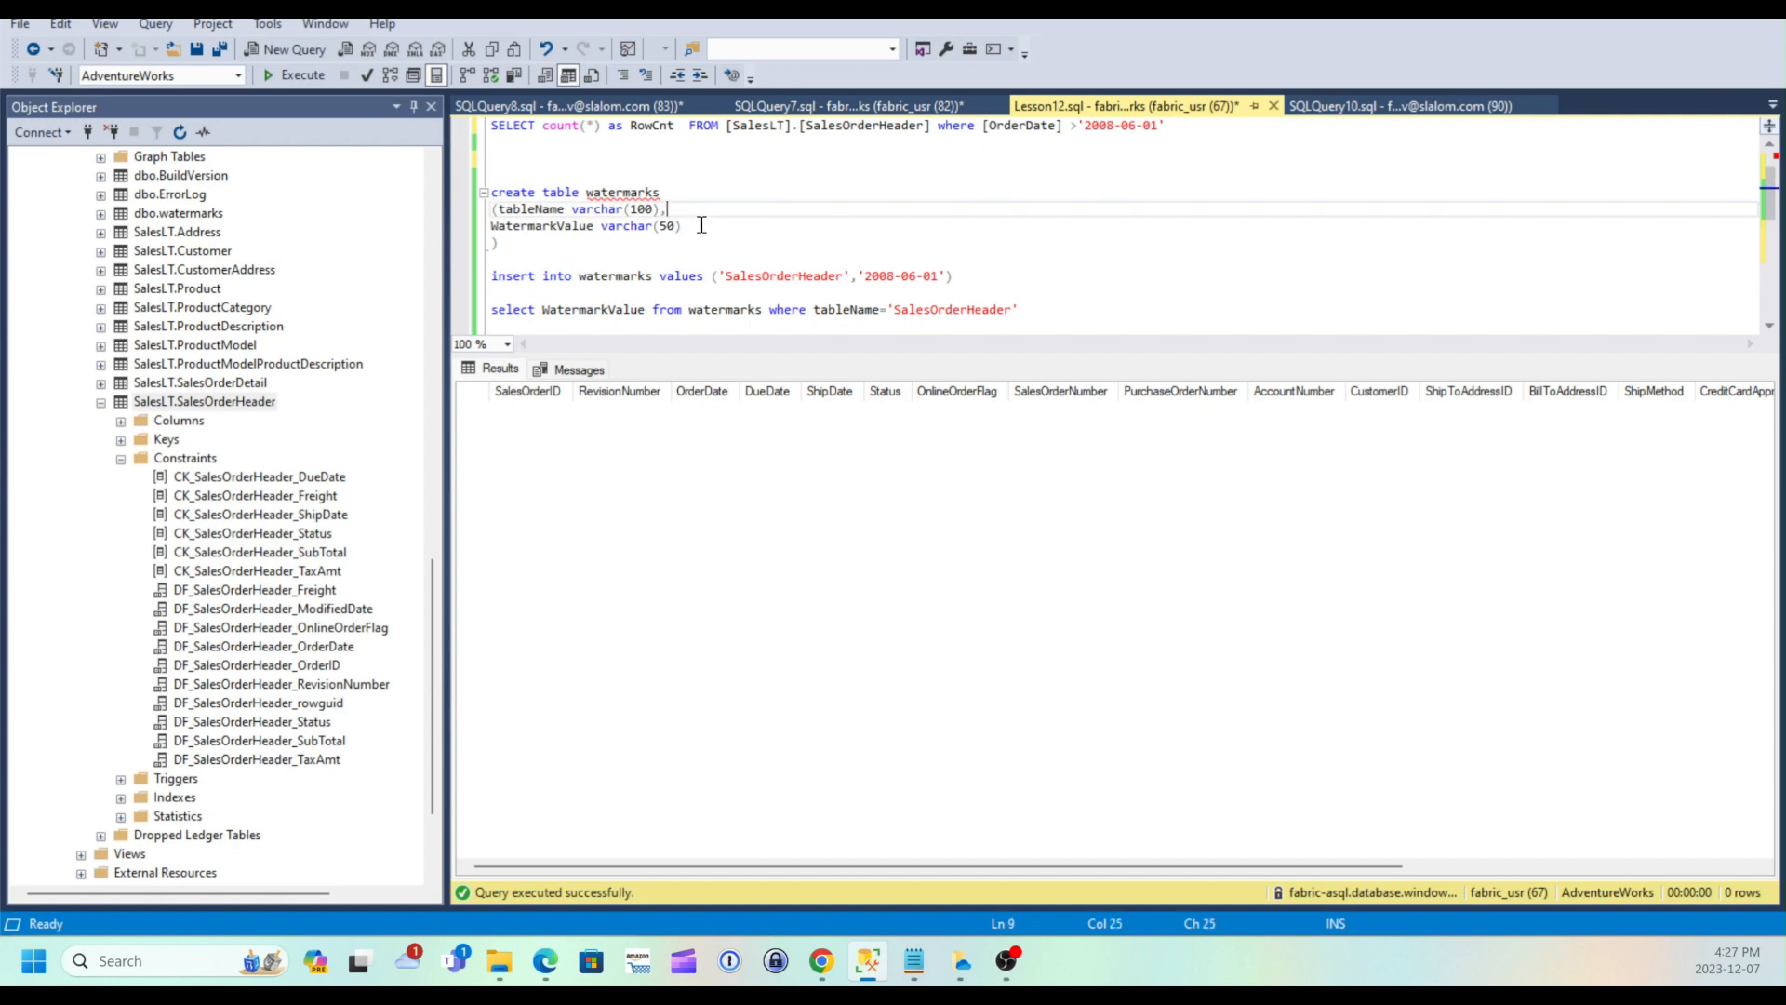
scroll(701, 225, "down", 1)
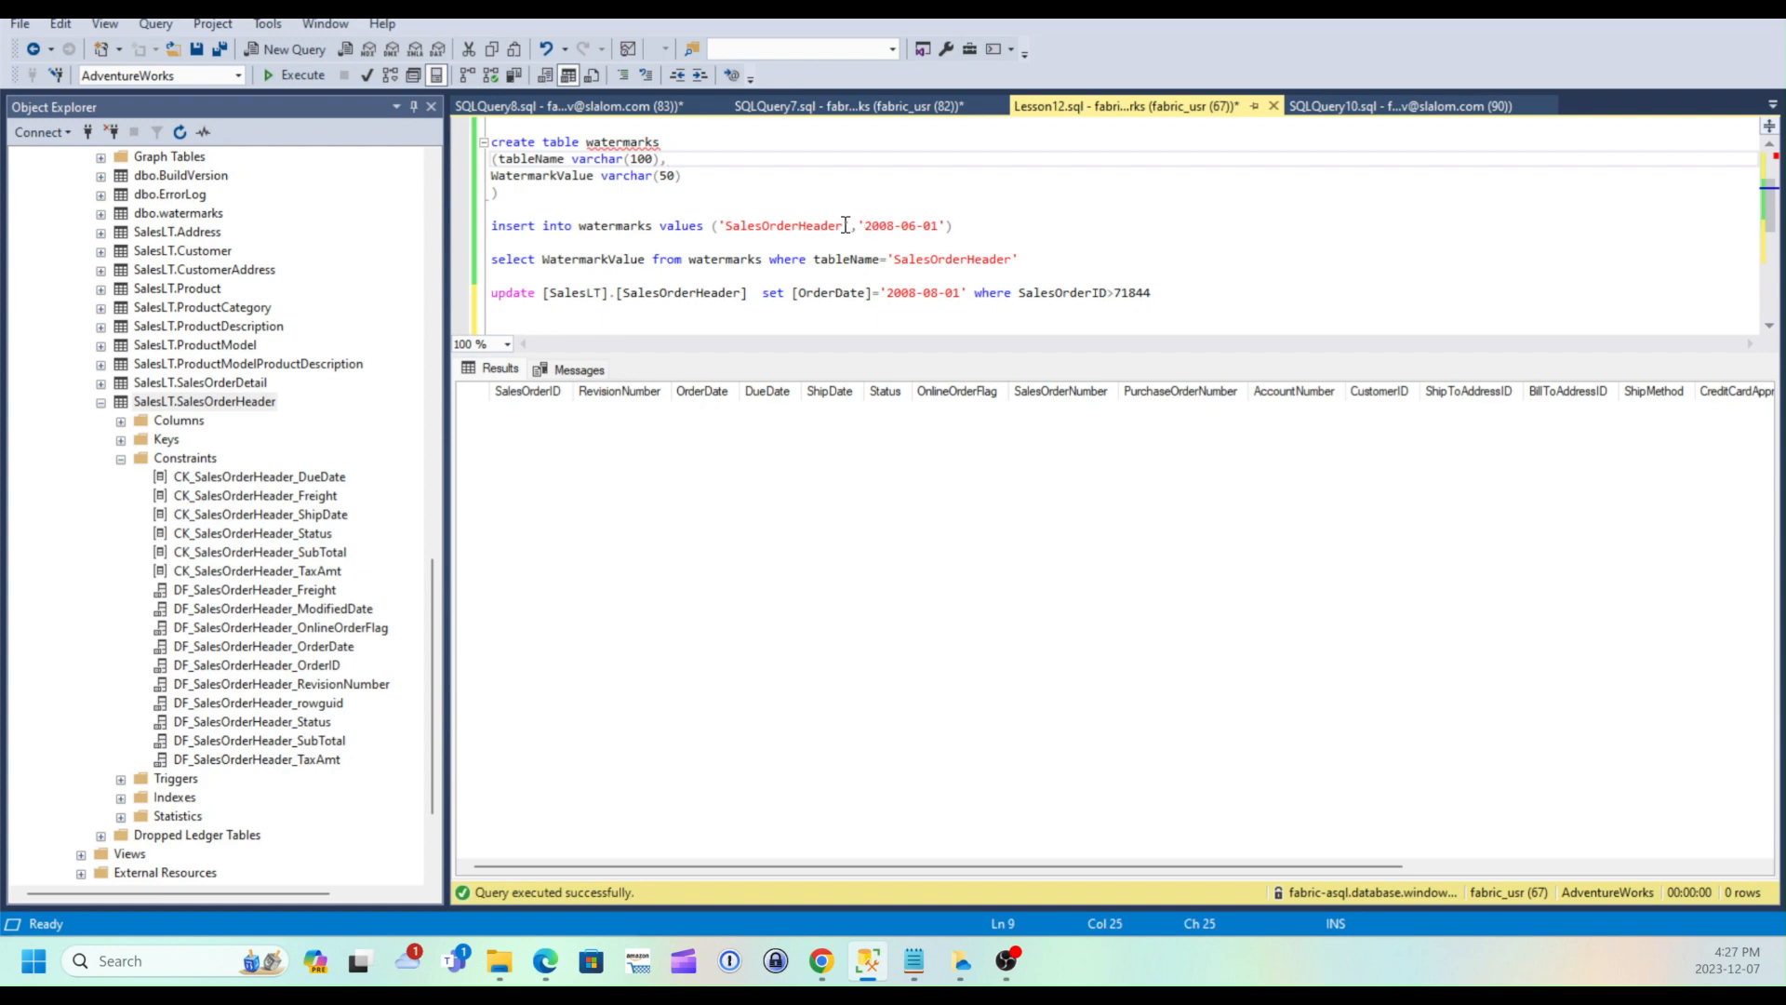
left_click_drag(1061, 266, 475, 263)
left_click(297, 75)
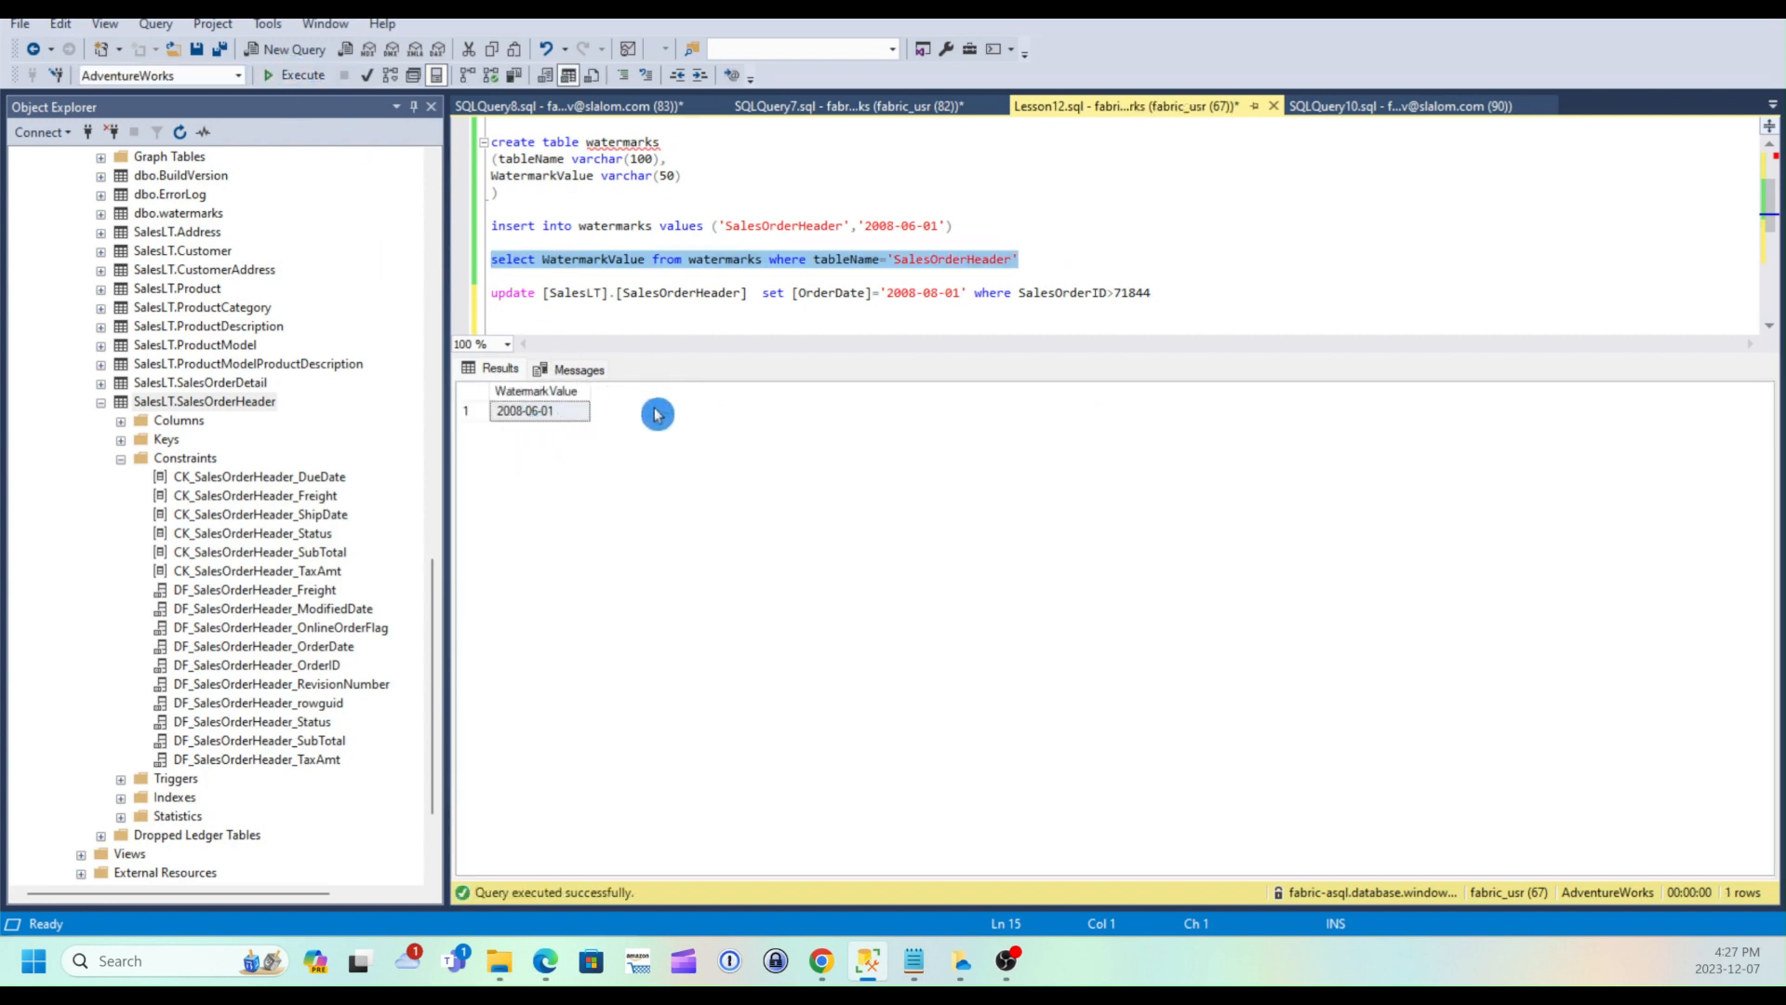
left_click(633, 258)
scroll(633, 253, "up", 2)
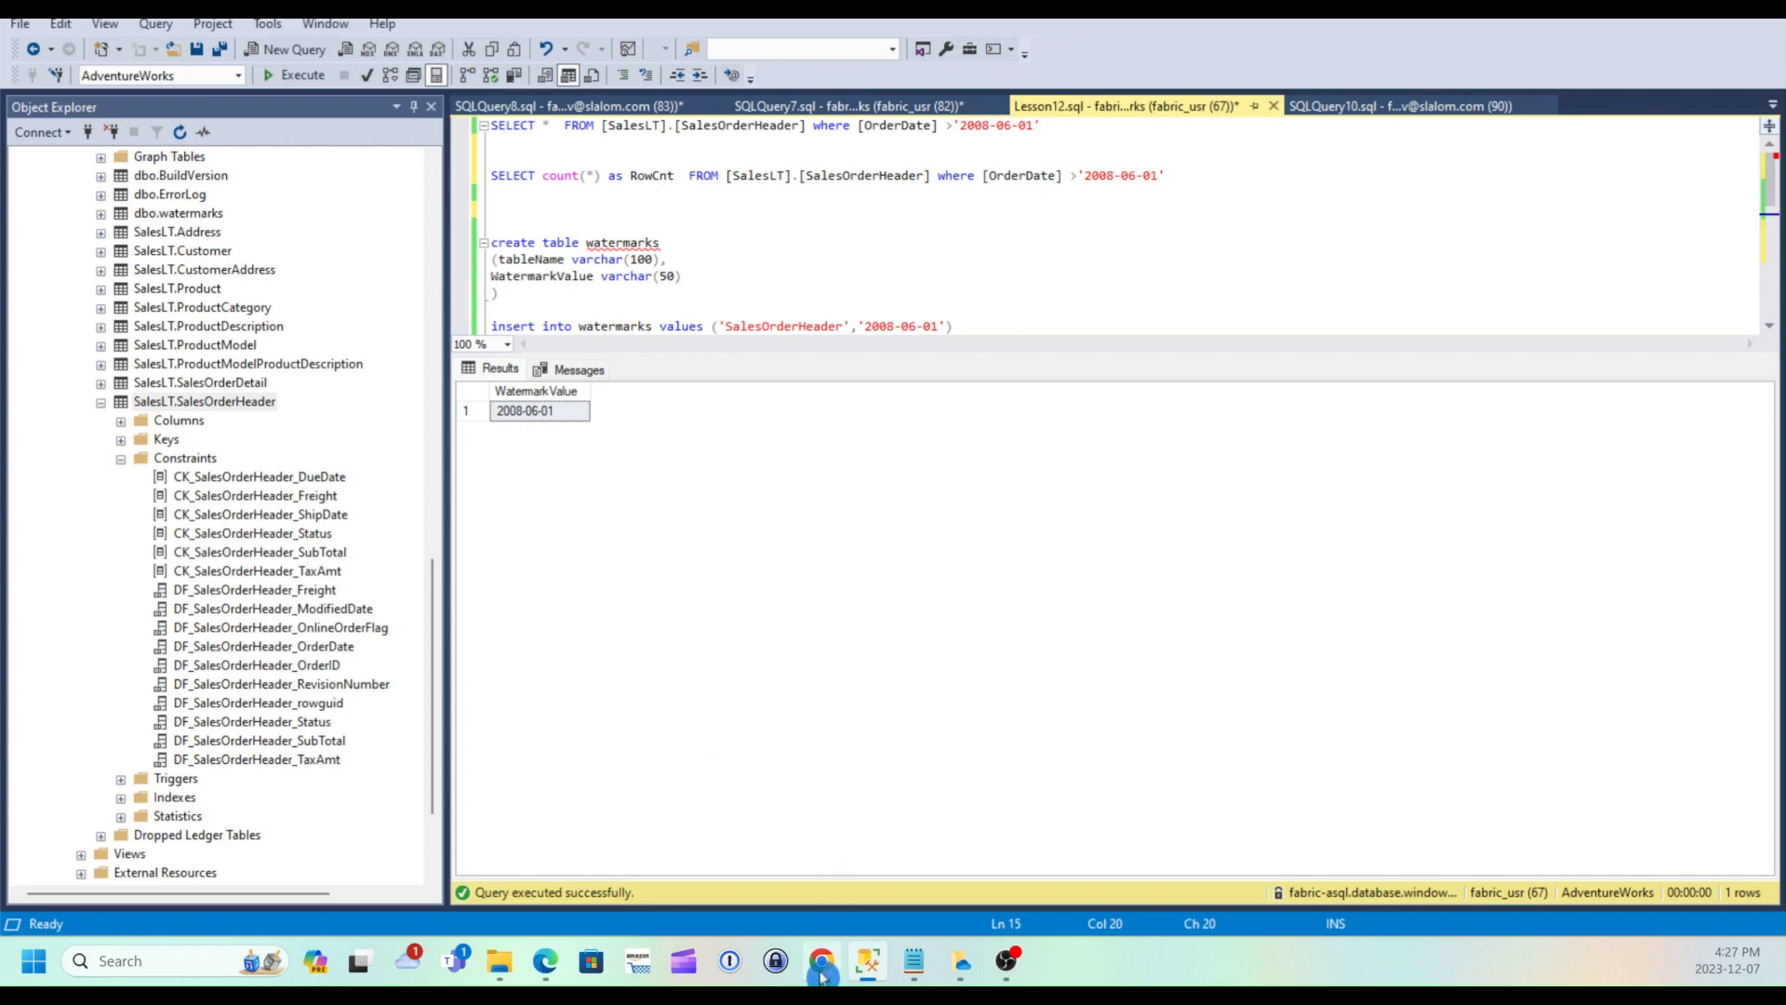
Switch to the Lesson12 pipeline in Chrome and add a String pipeline variable named WatermarkVar
mouse_move(822, 975)
left_click(828, 875)
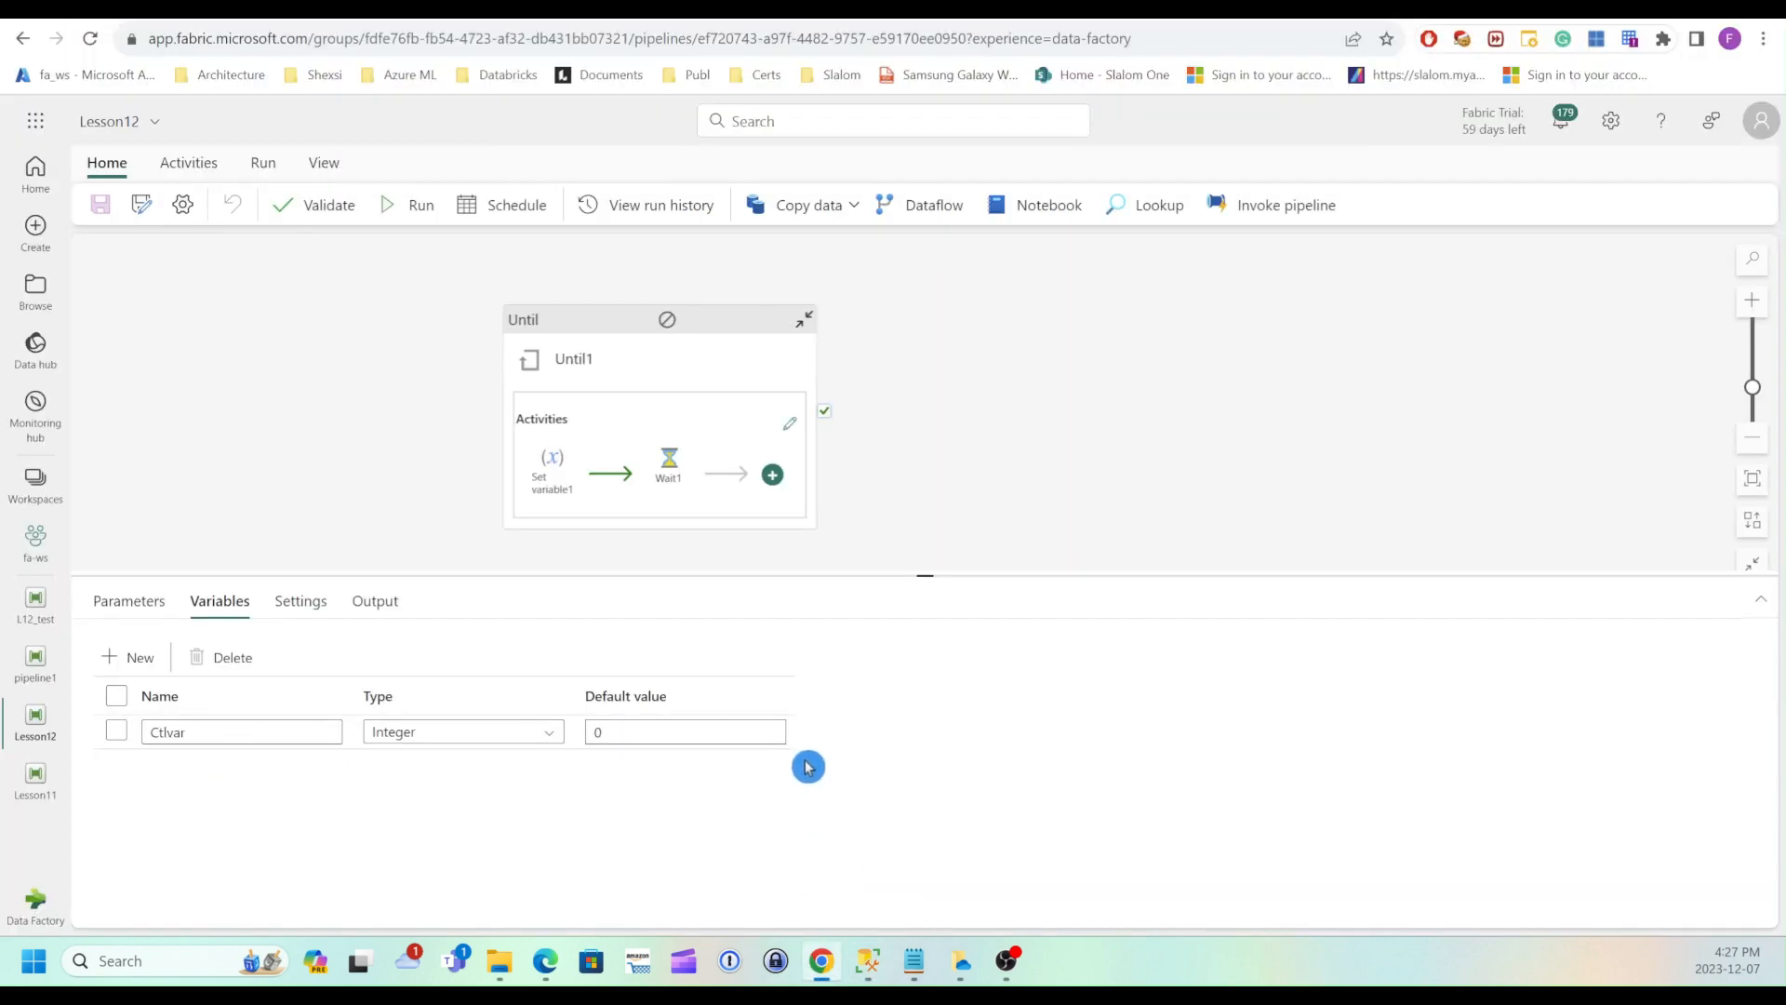
left_click_drag(469, 438, 728, 404)
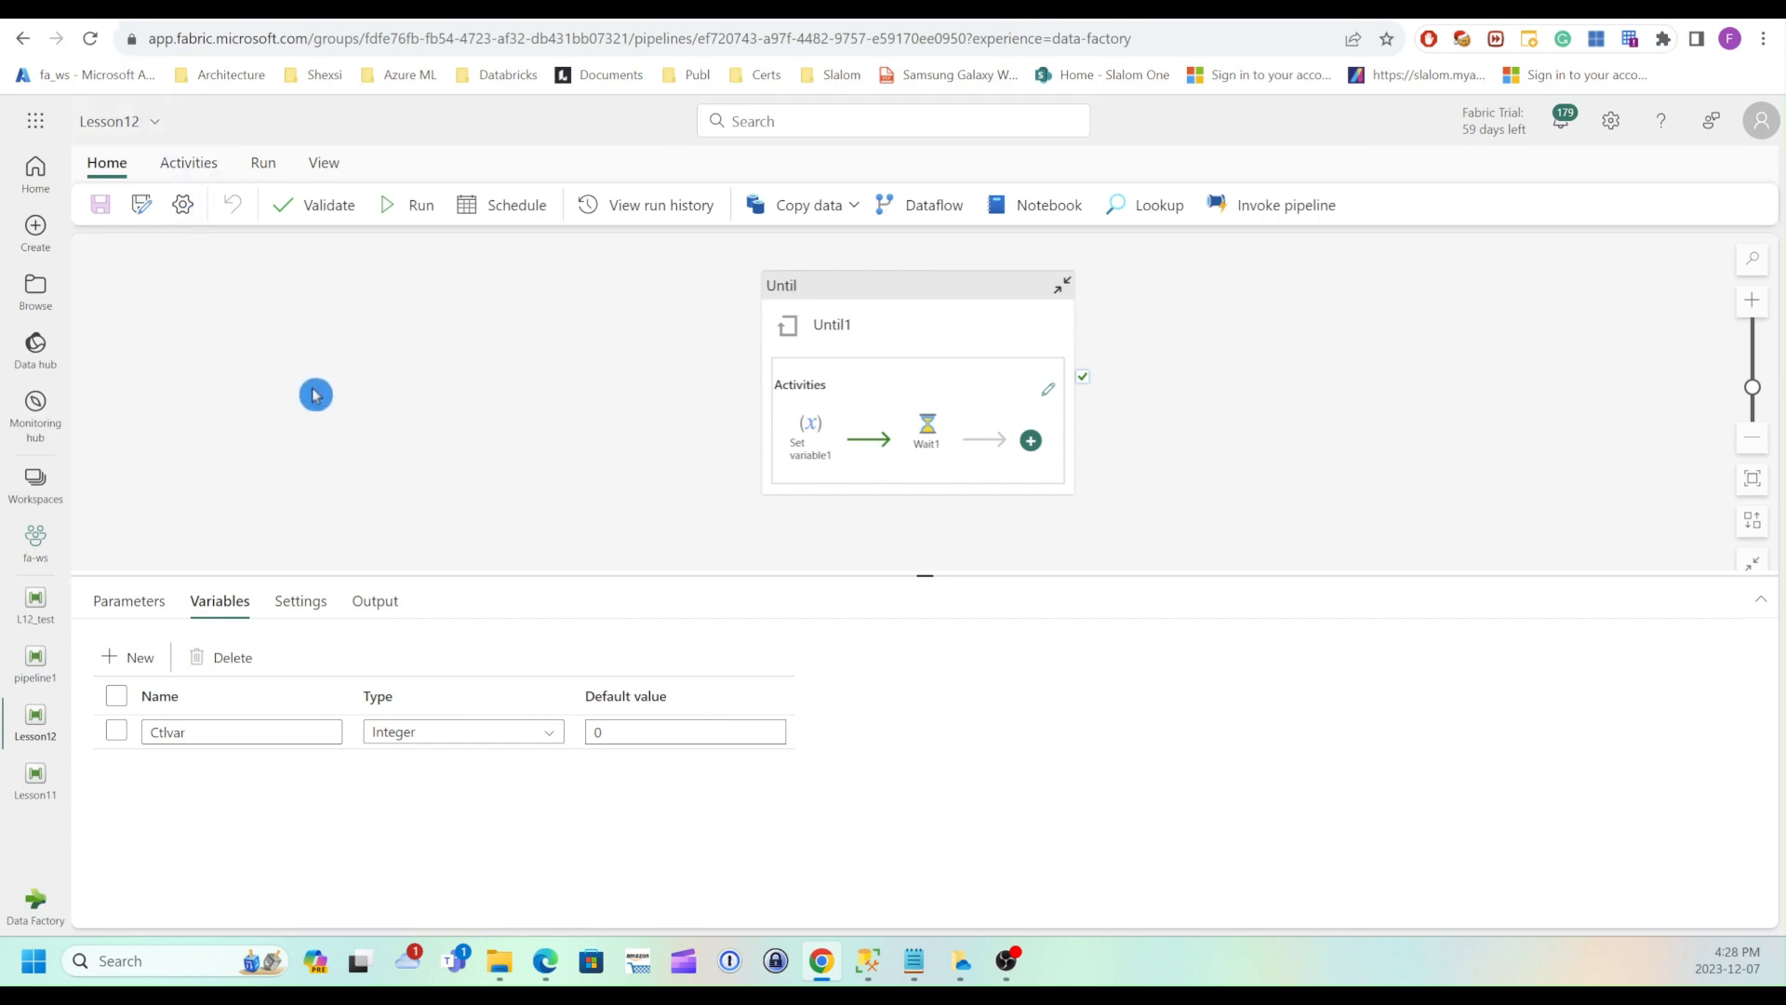
left_click(136, 661)
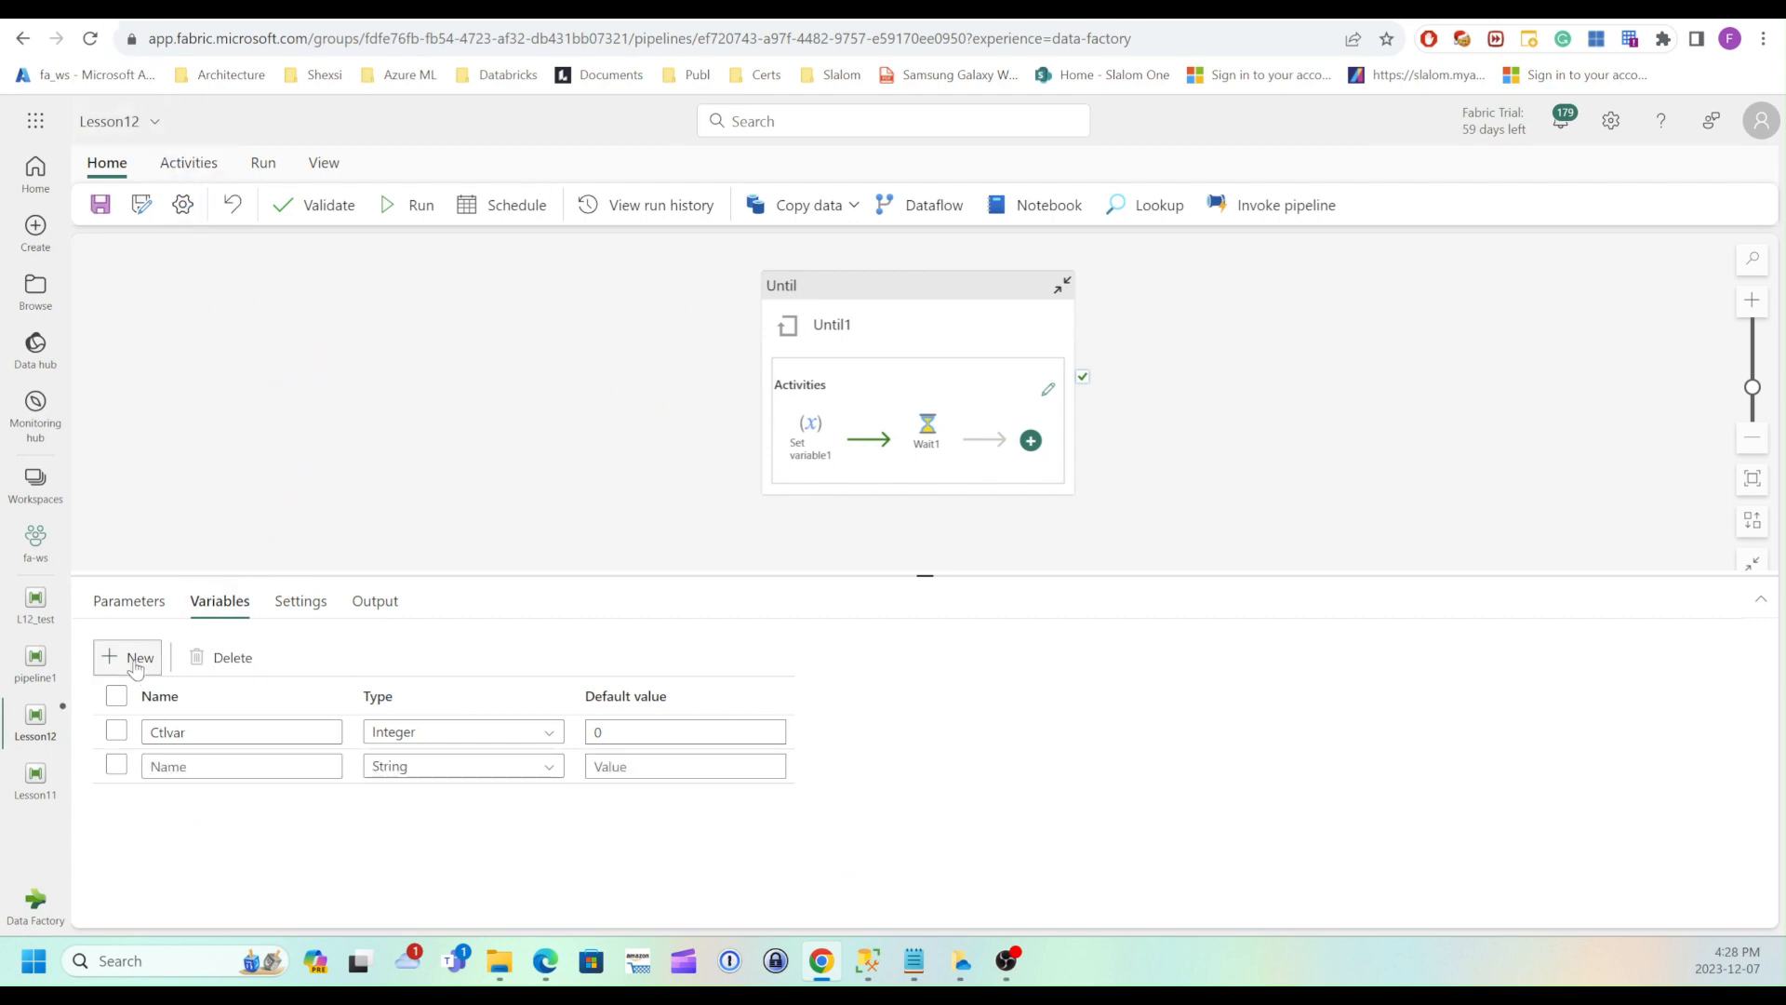
left_click(172, 767)
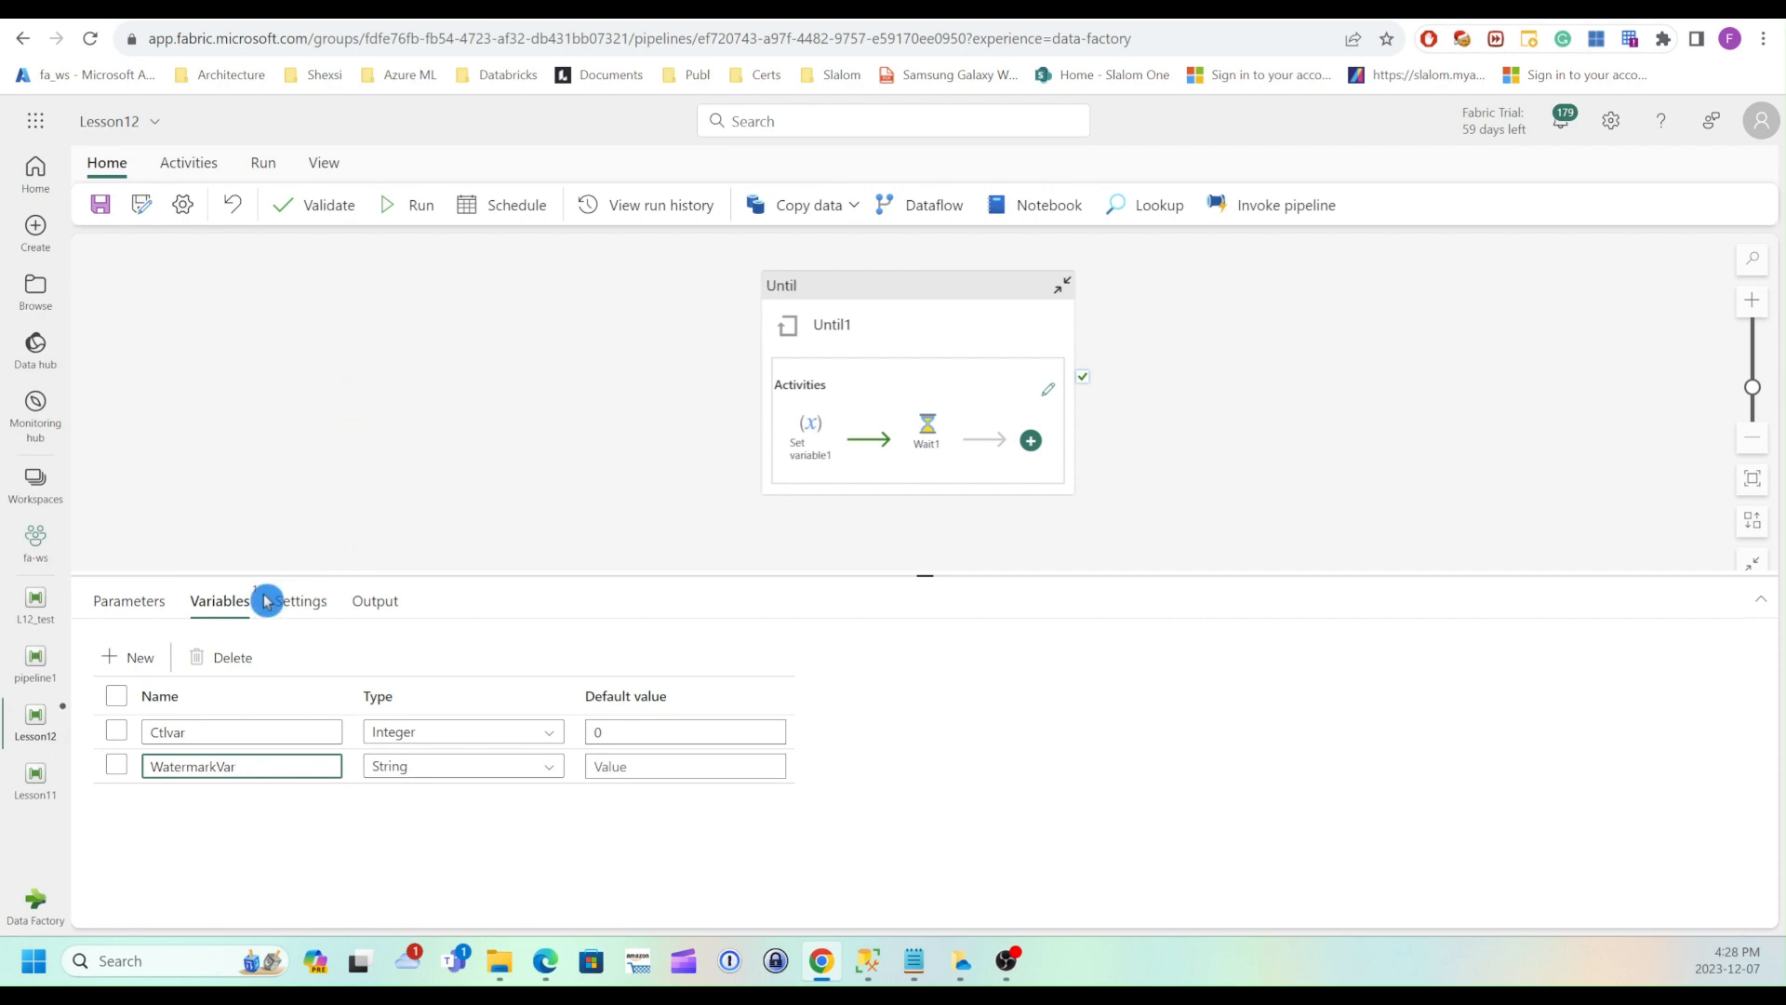
Add another pipeline variable named RowCntVar with the type Integer
left_click(138, 658)
left_click(186, 802)
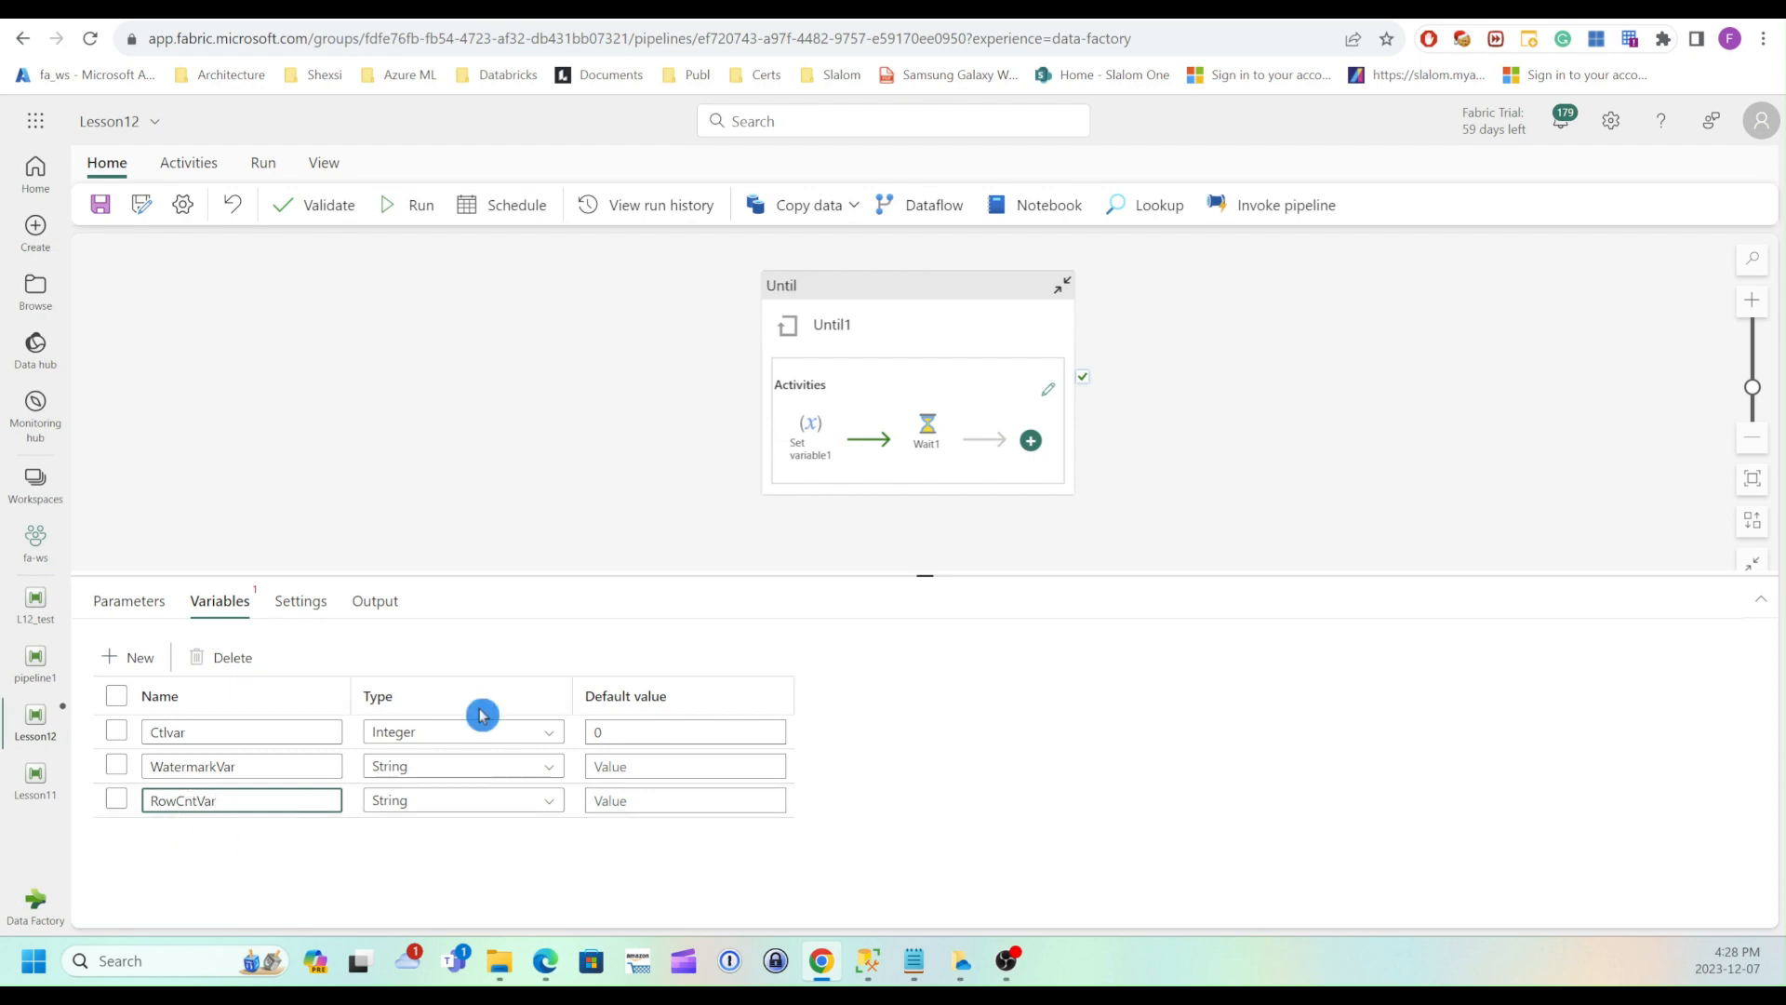
left_click(481, 802)
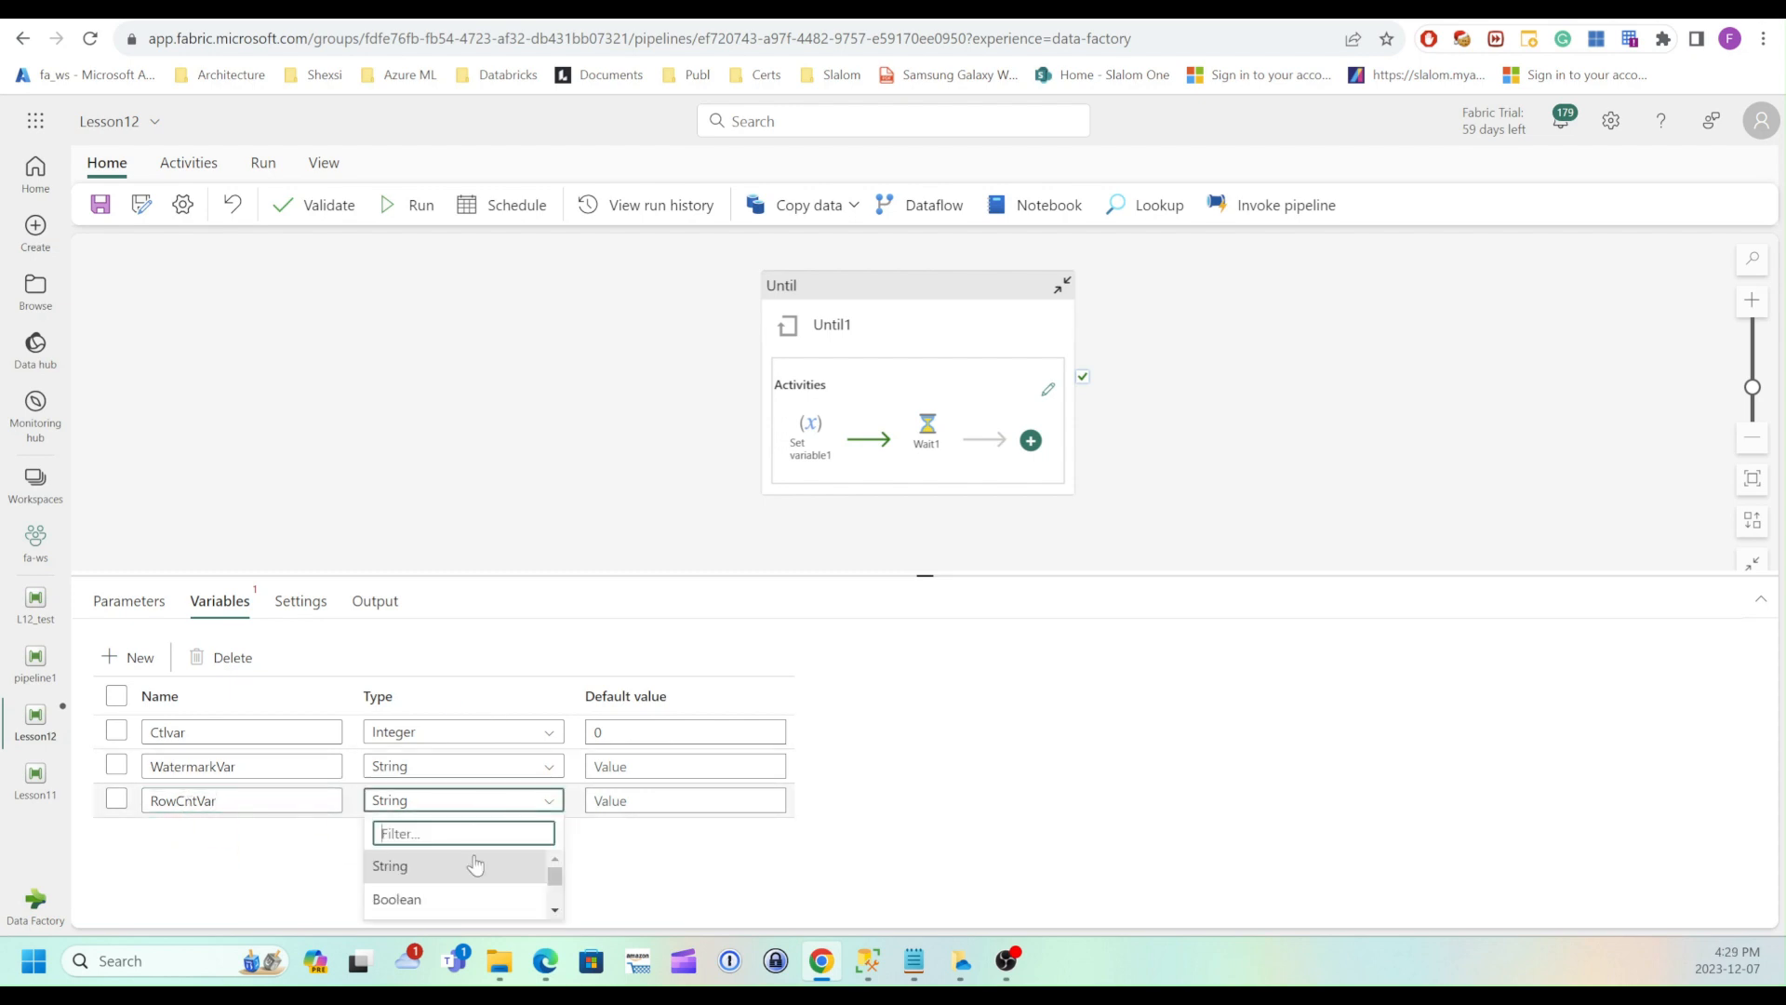
left_click(421, 901)
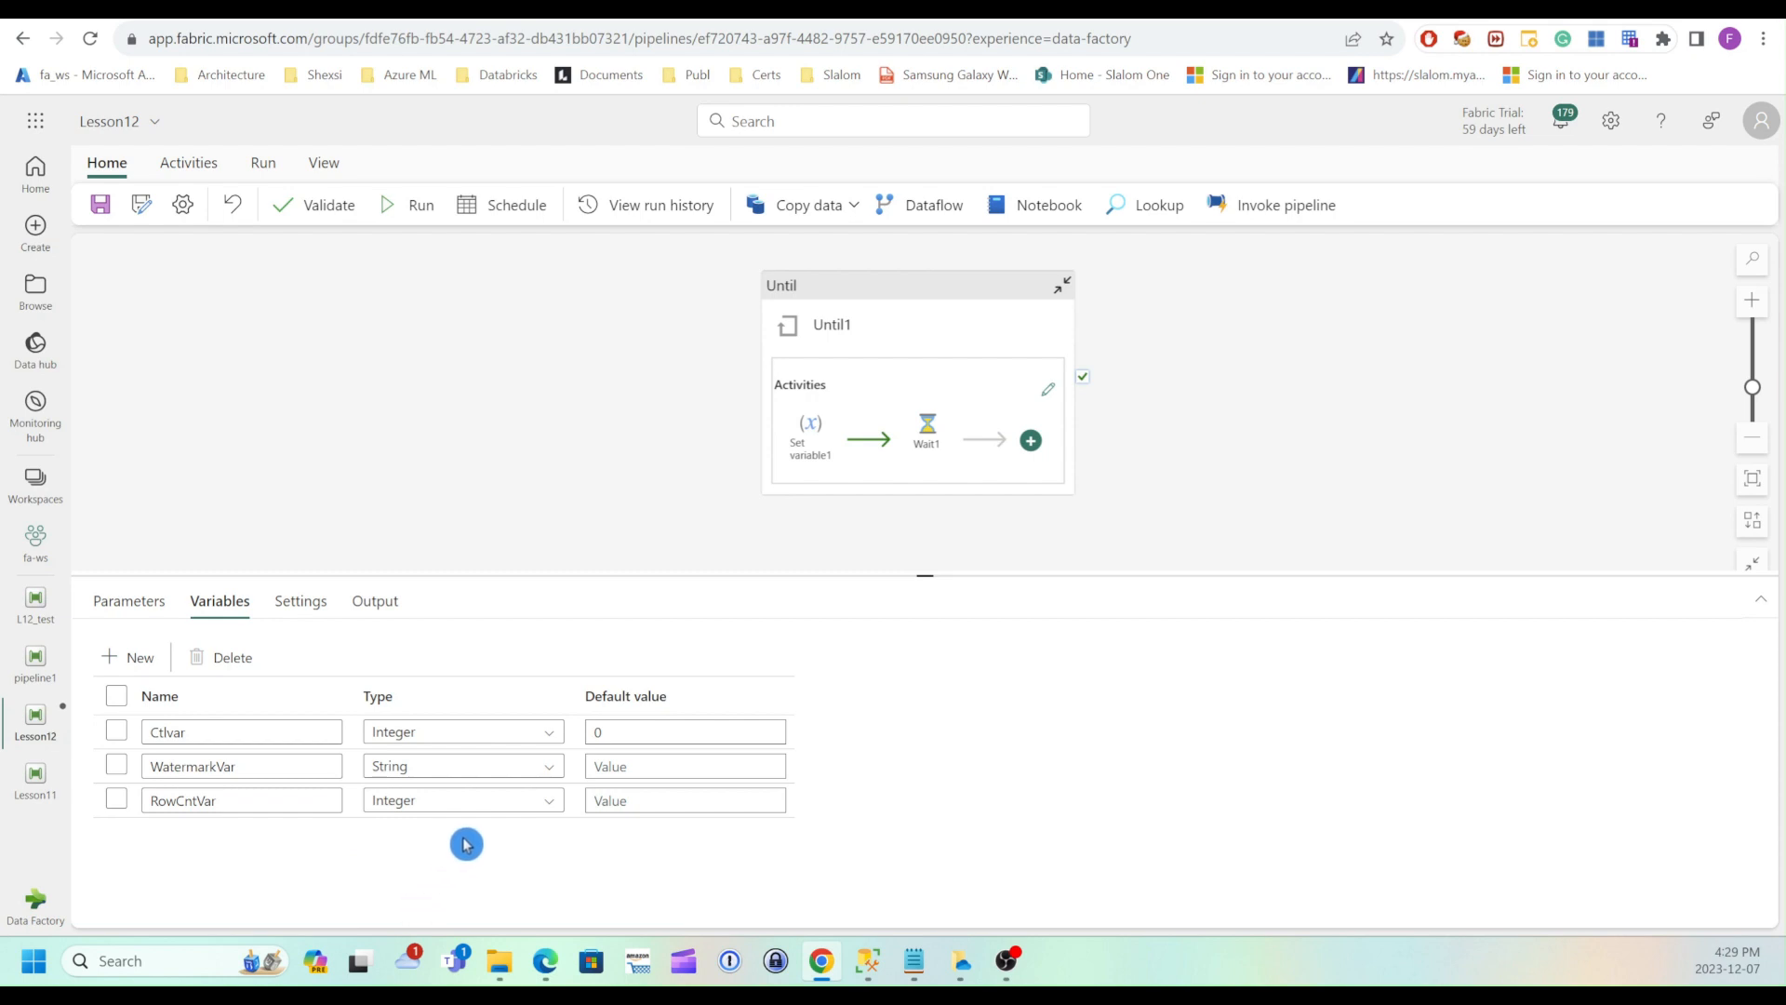
Add a Lookup activity inside the Until1 loop and place it ahead of the Set variable1 activity
left_click(862, 291)
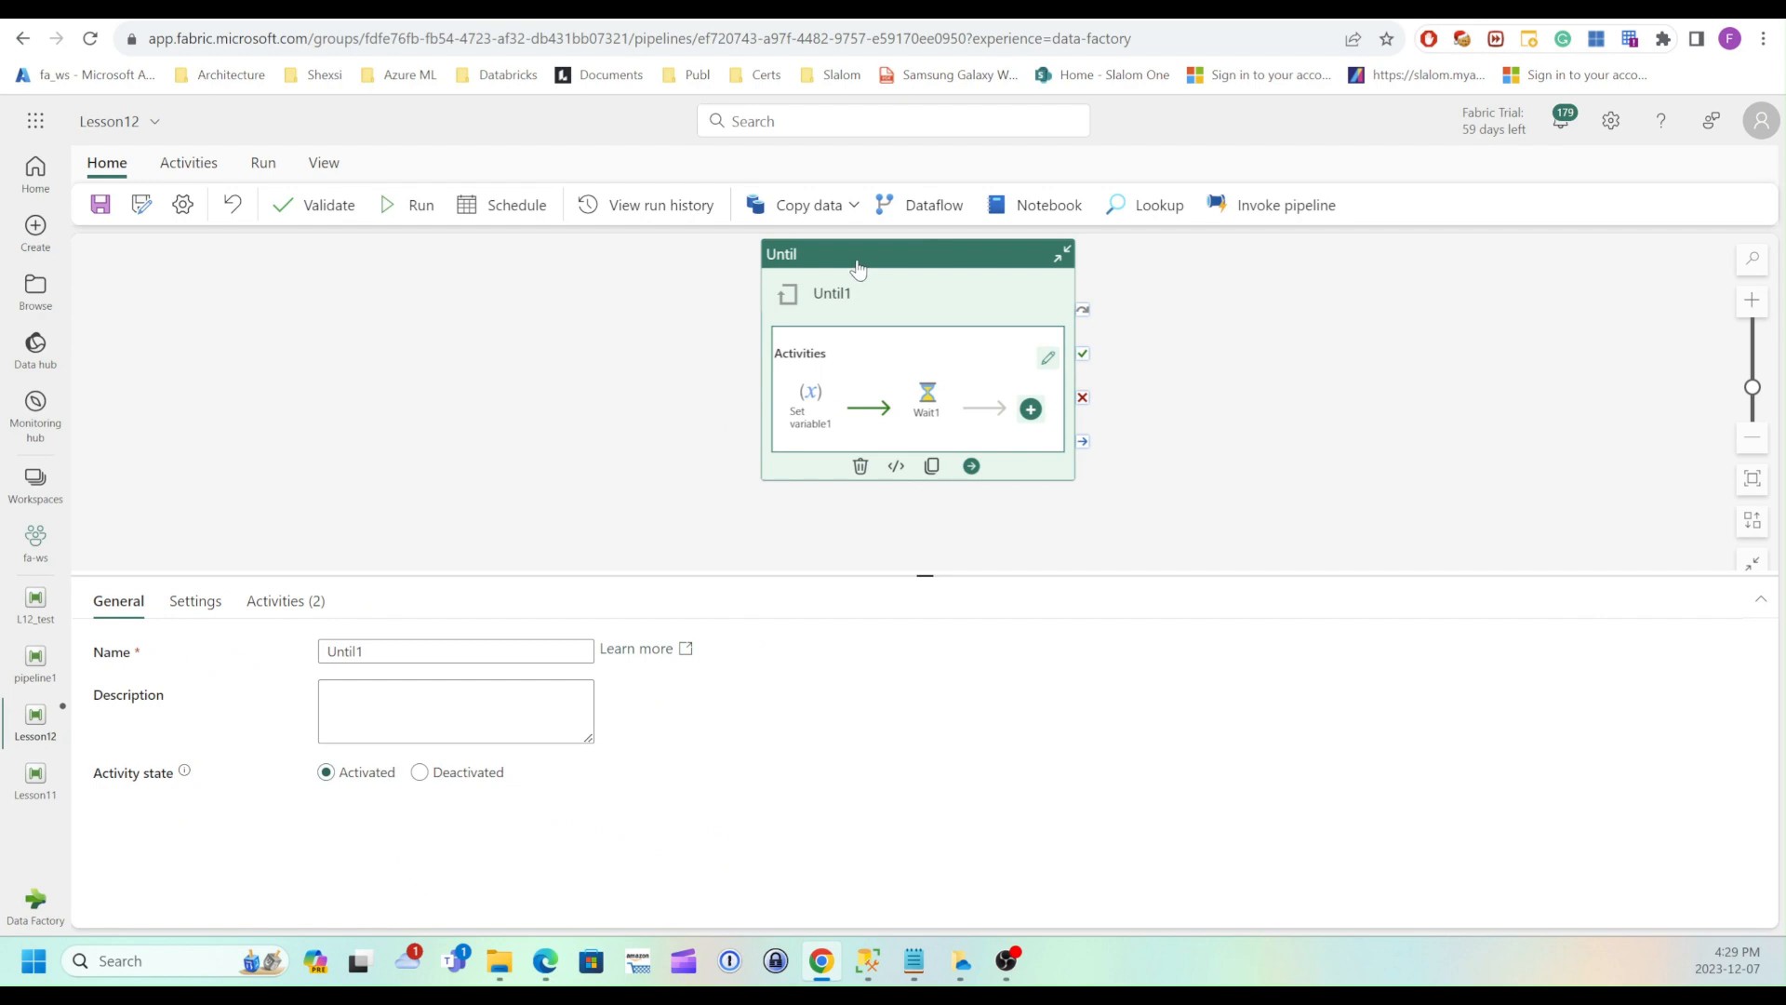
double_click(857, 269)
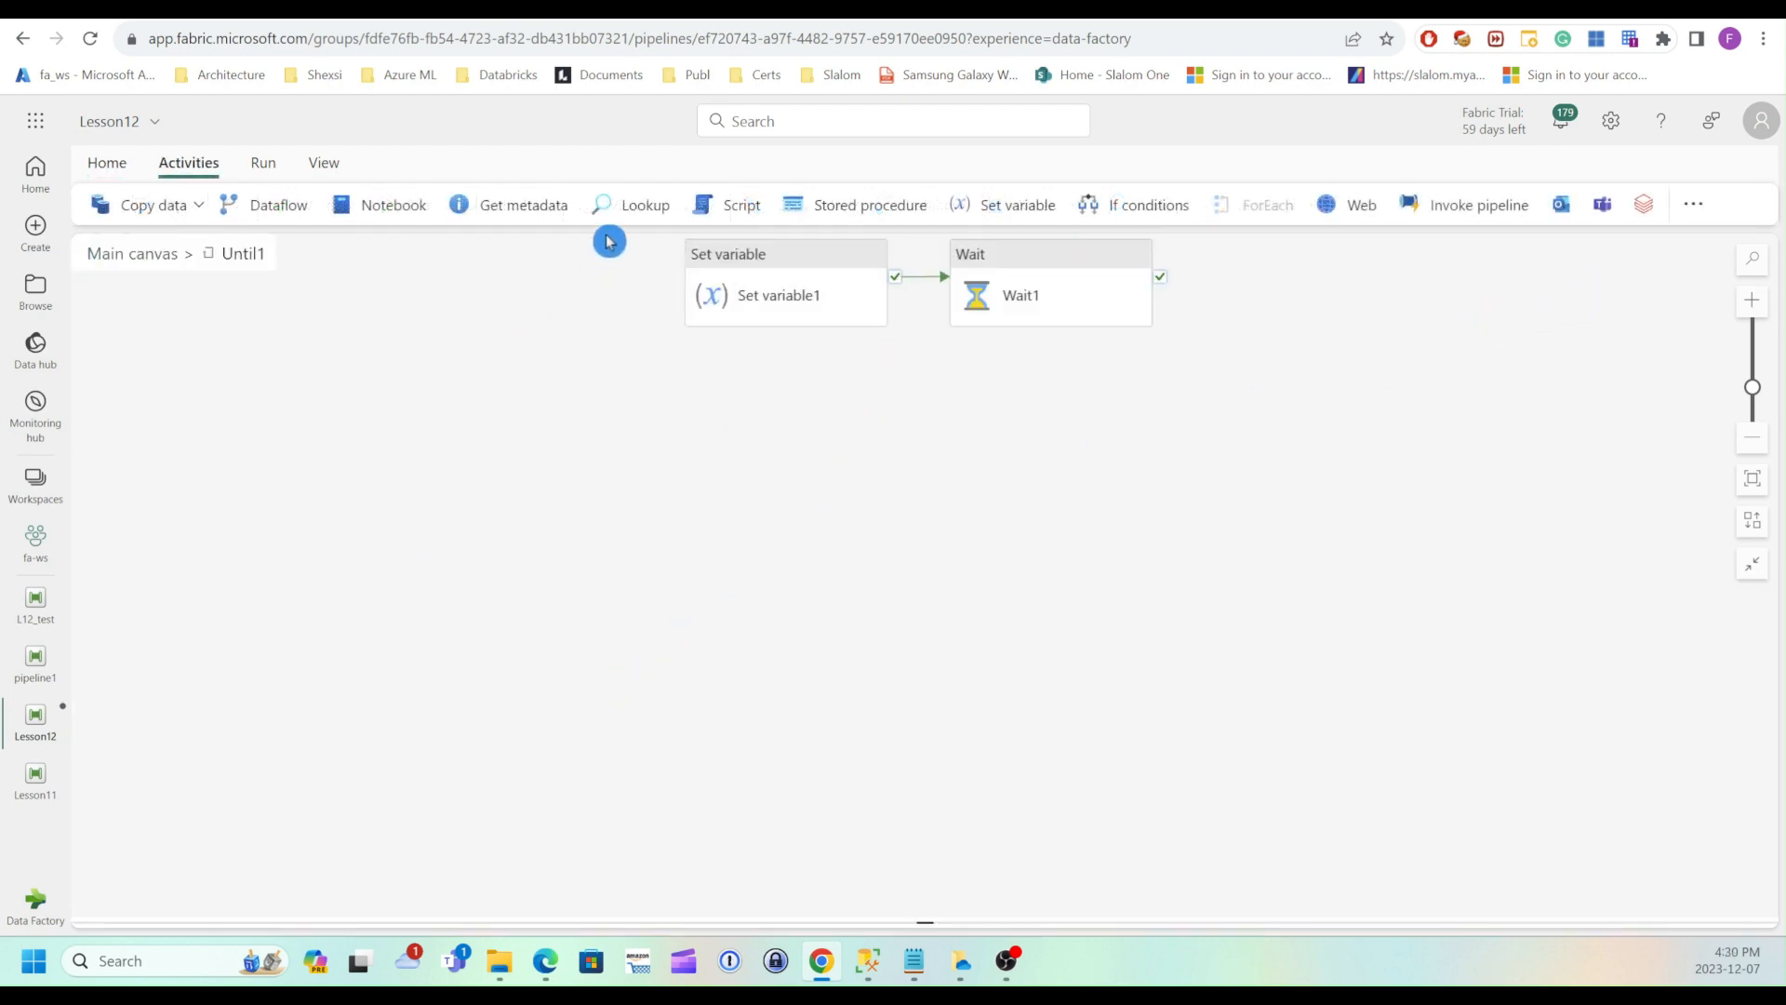
left_click(620, 206)
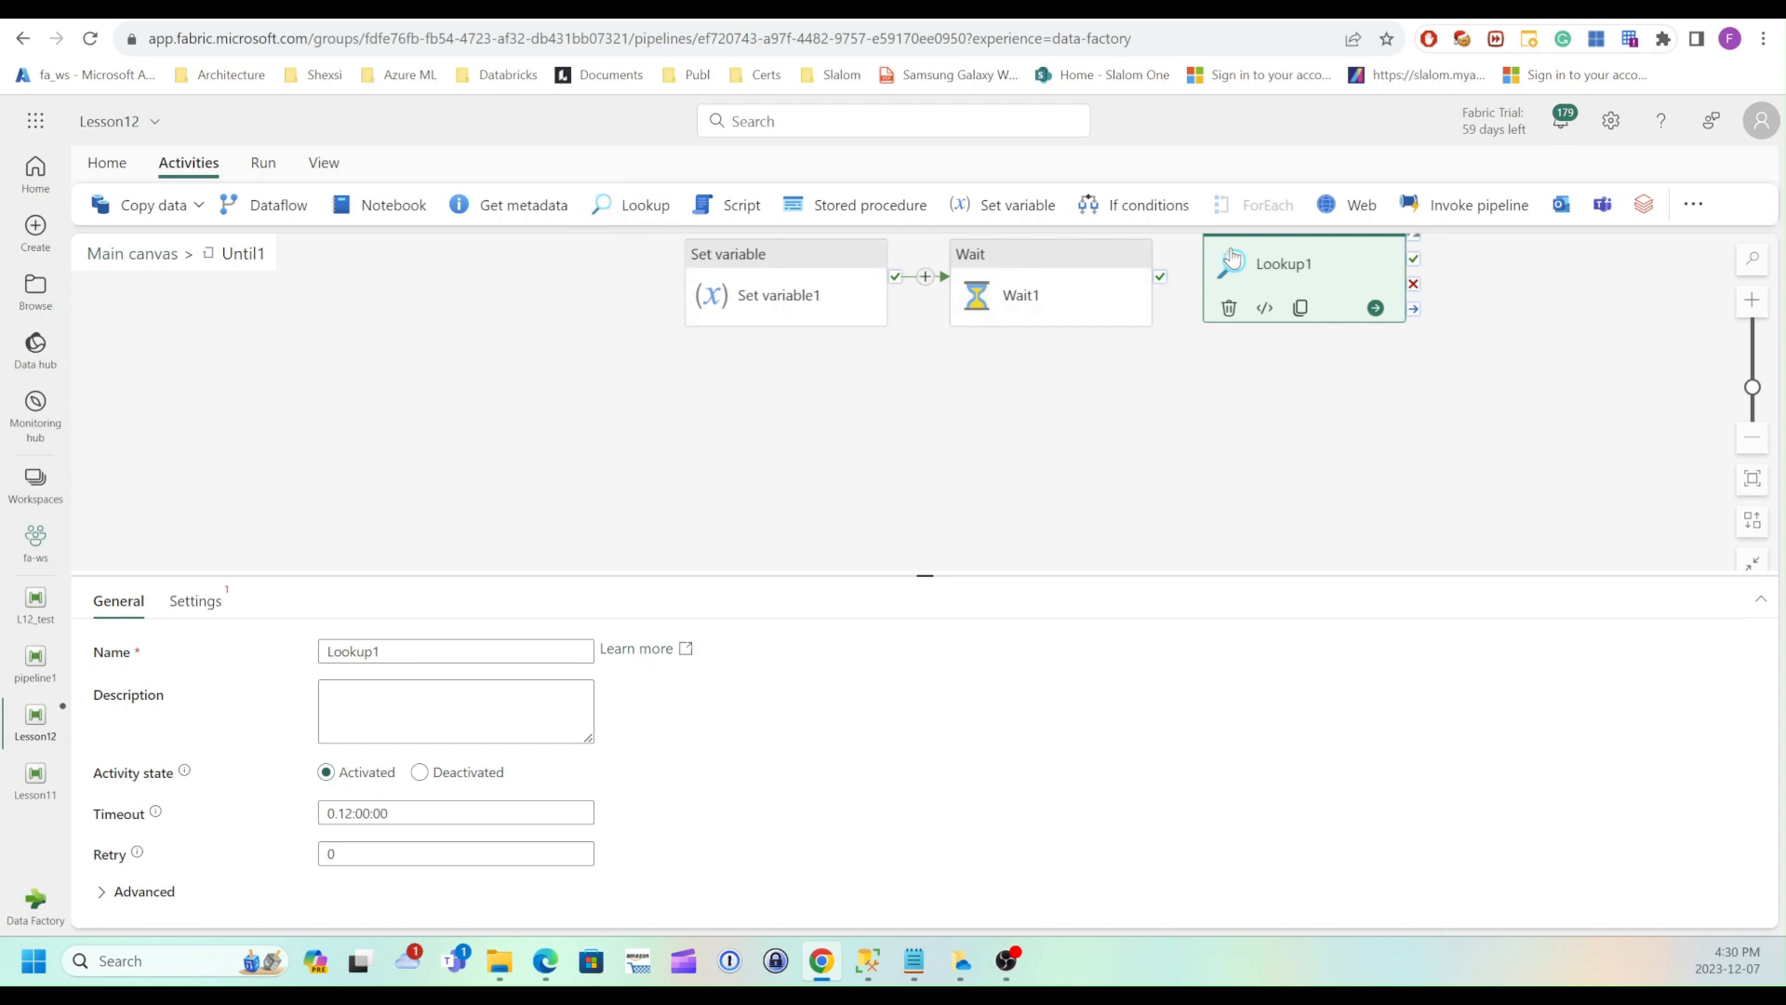
left_click_drag(1232, 258, 432, 304)
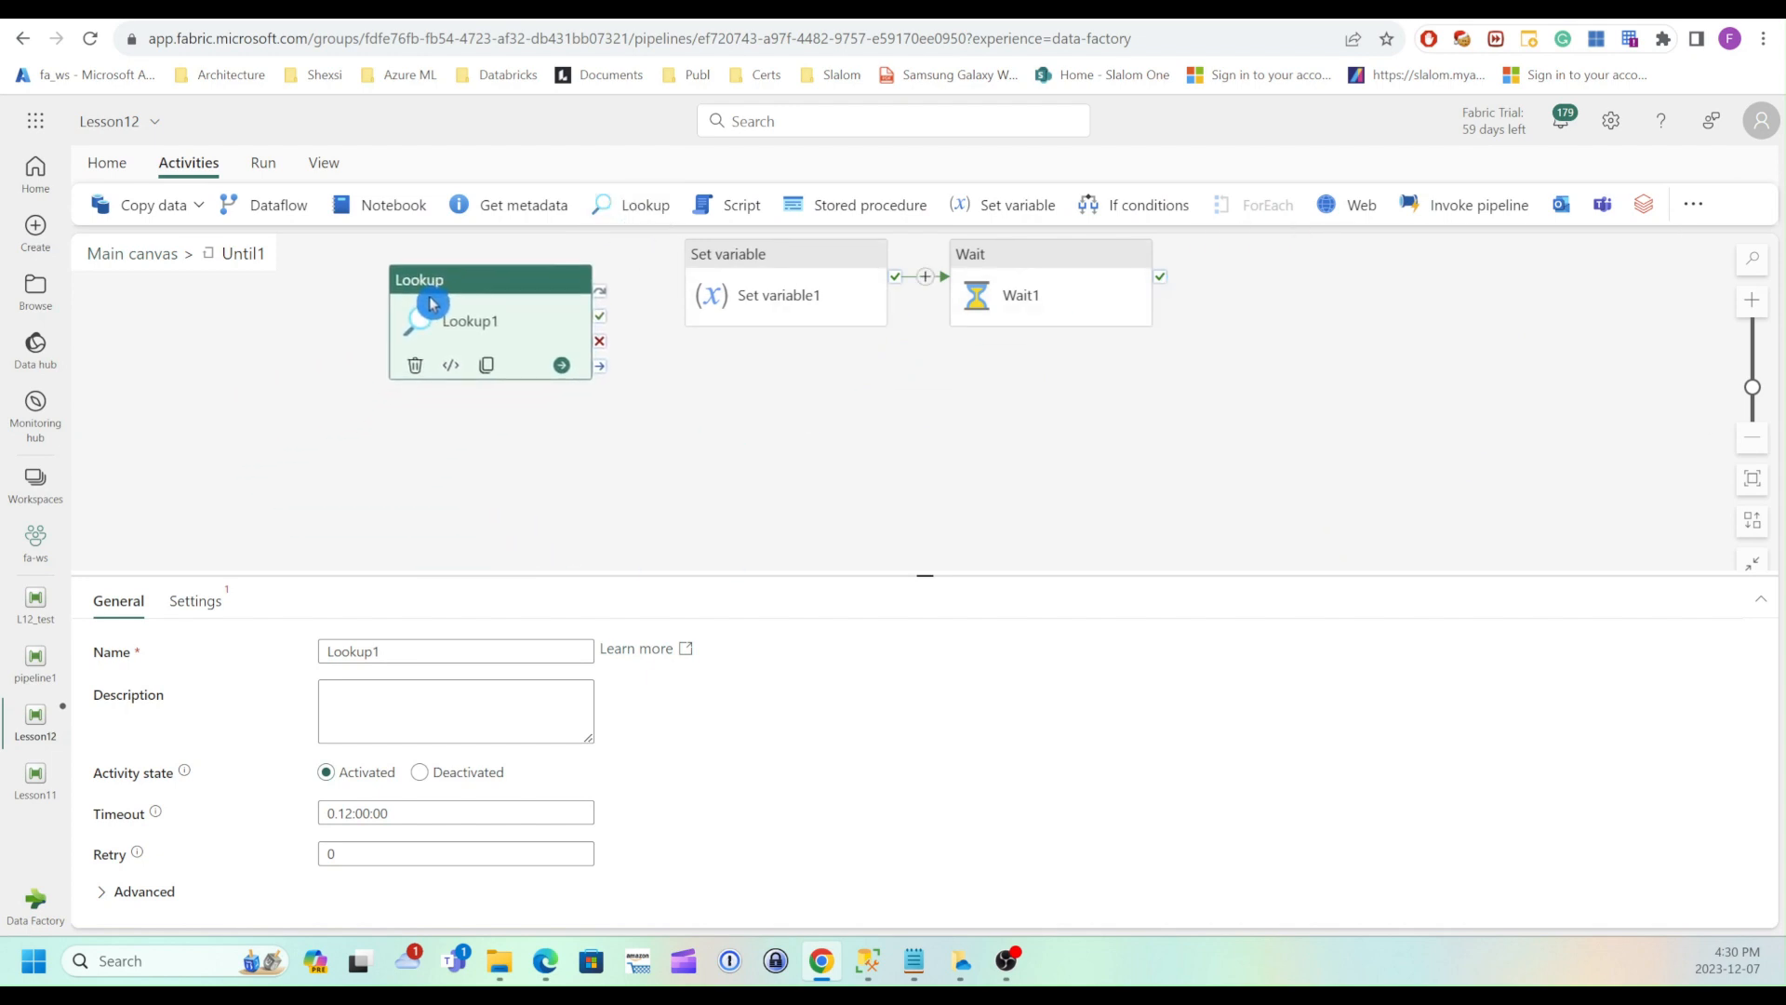
Set the Lookup activity's external connection to the asql-AdventureWorks connection with connection type Azure SQL Database
left_click(196, 601)
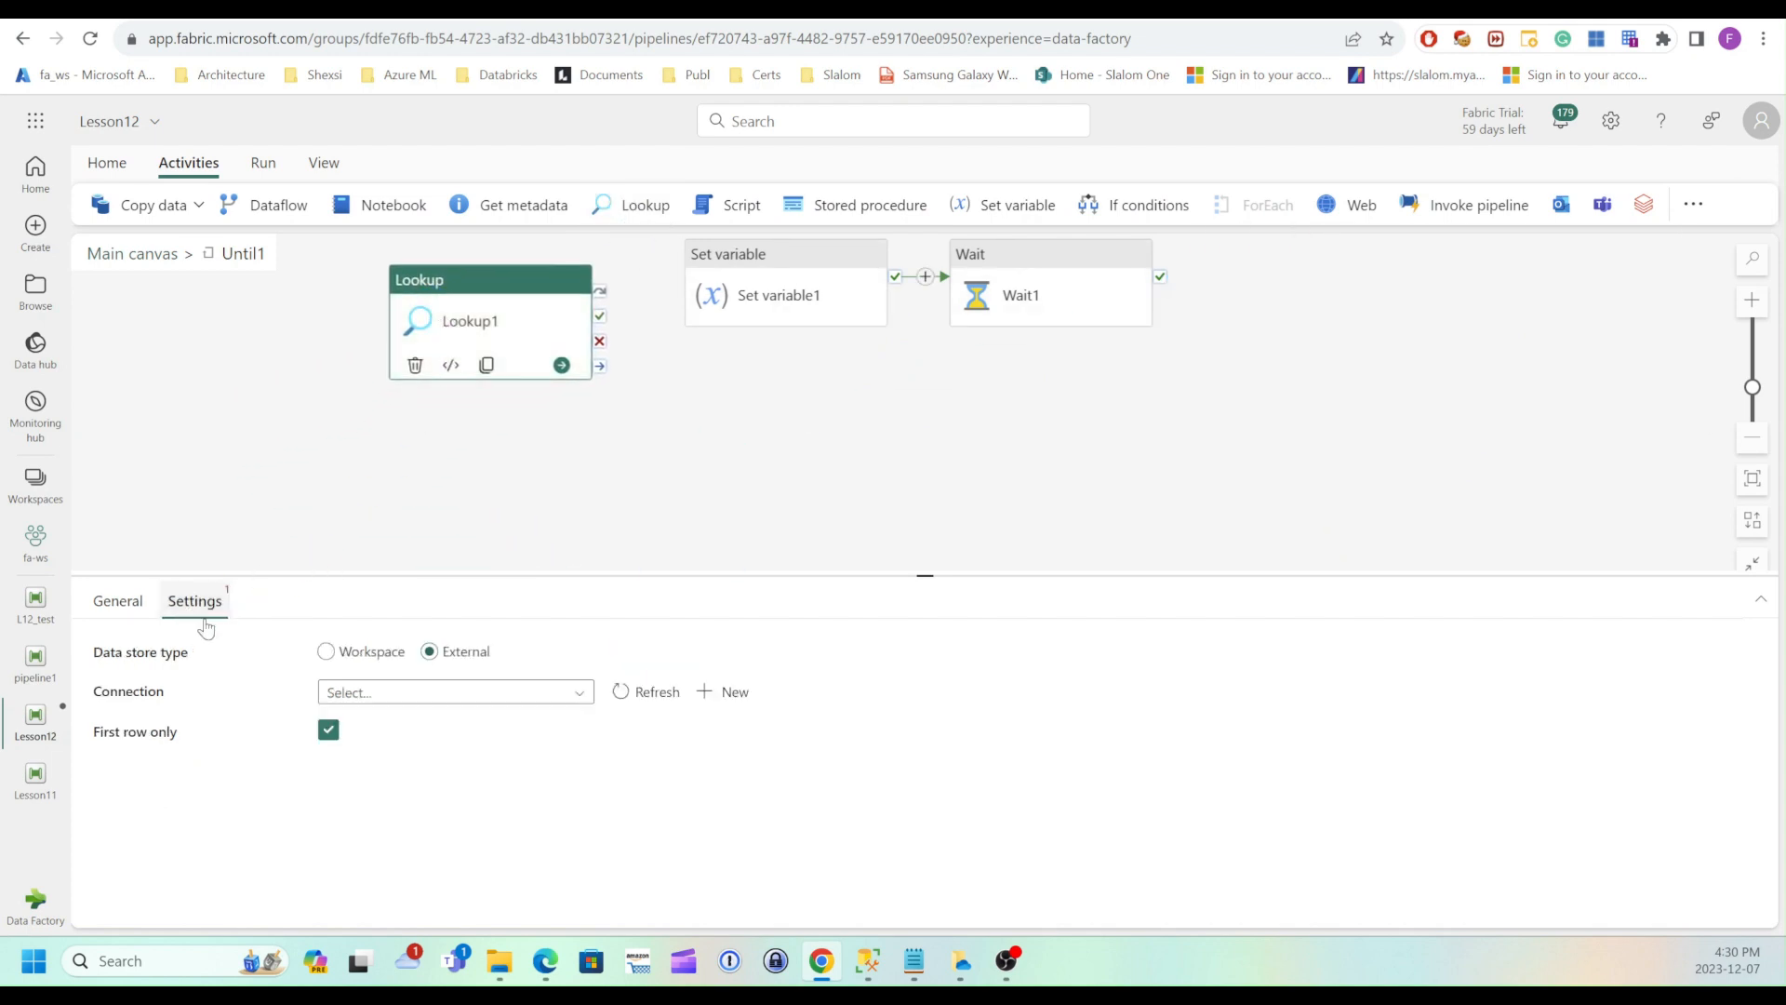
left_click(431, 693)
scroll(549, 884, "down", 5)
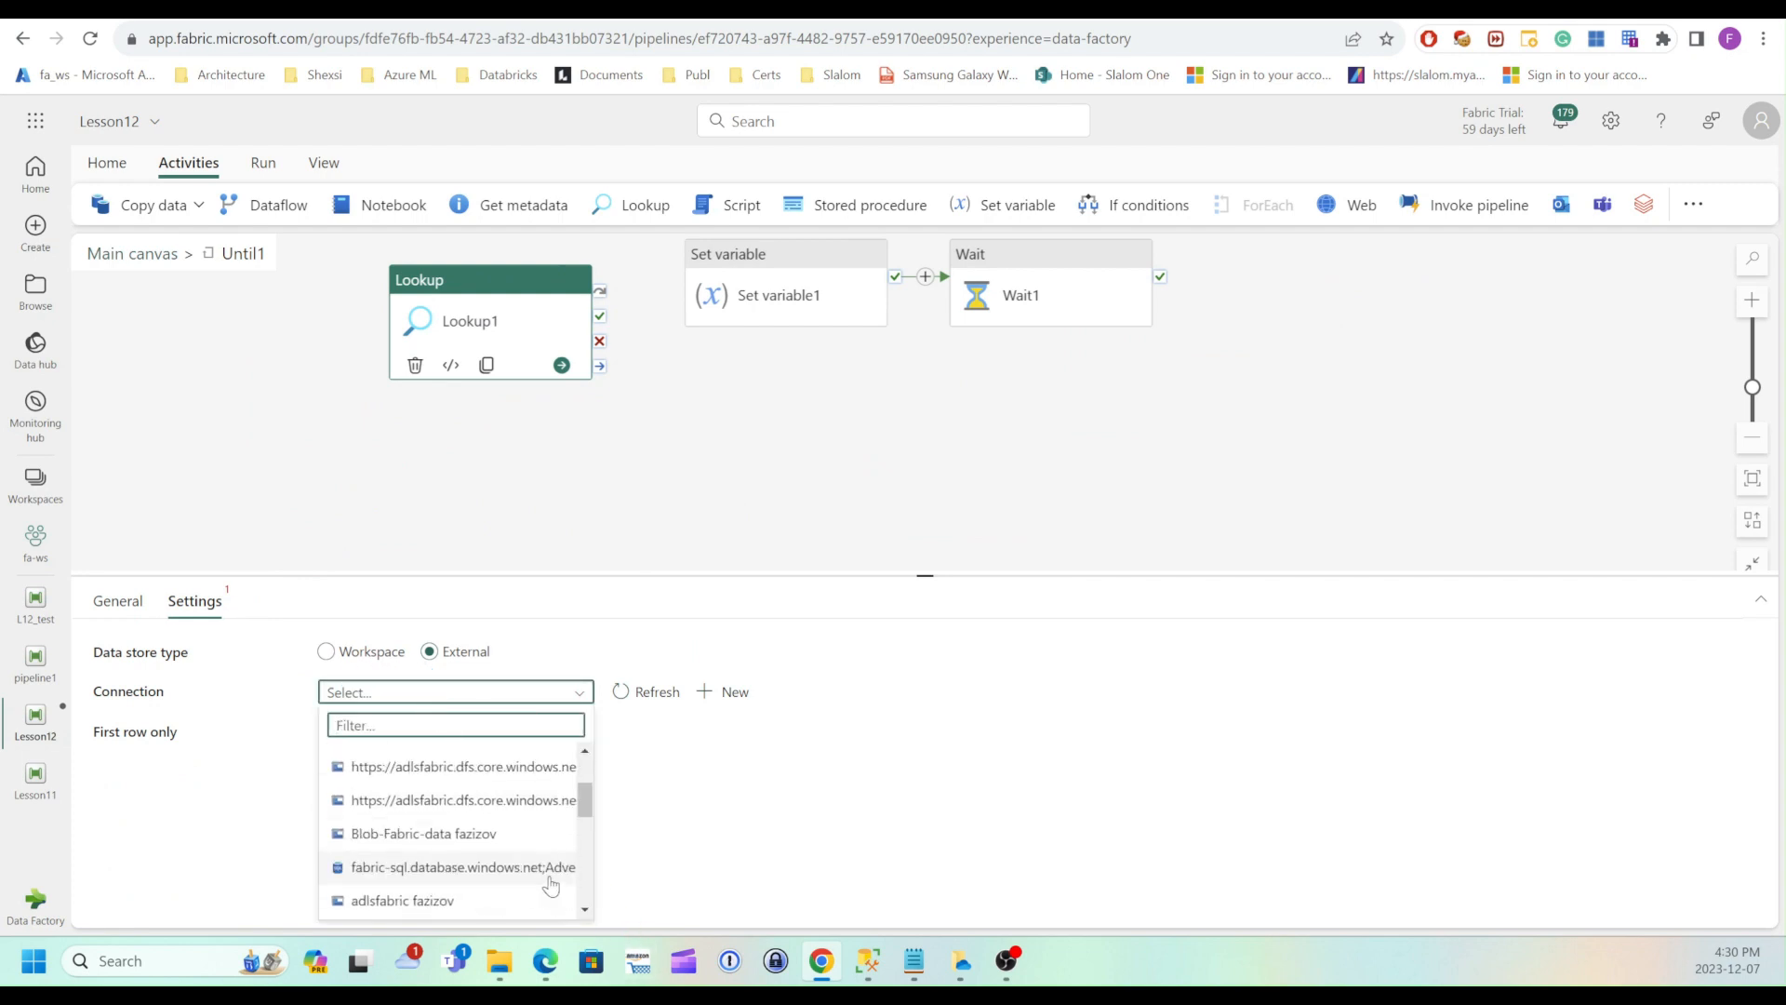
left_click(469, 898)
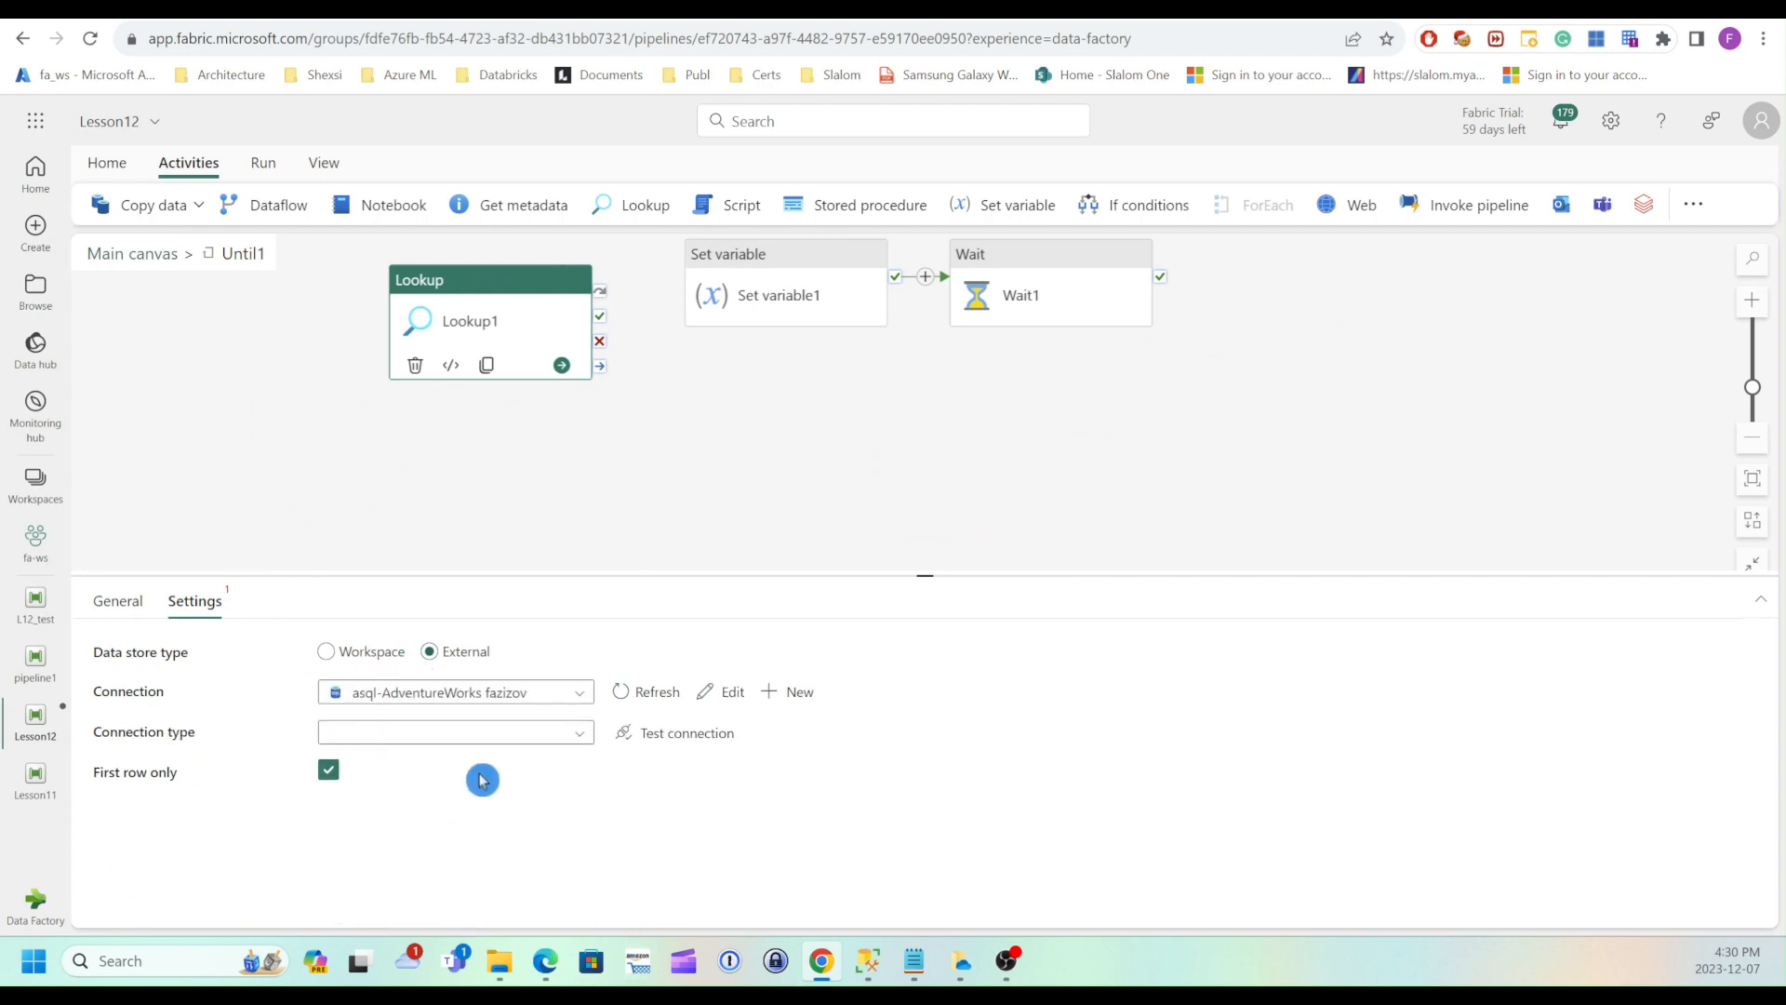
left_click(476, 735)
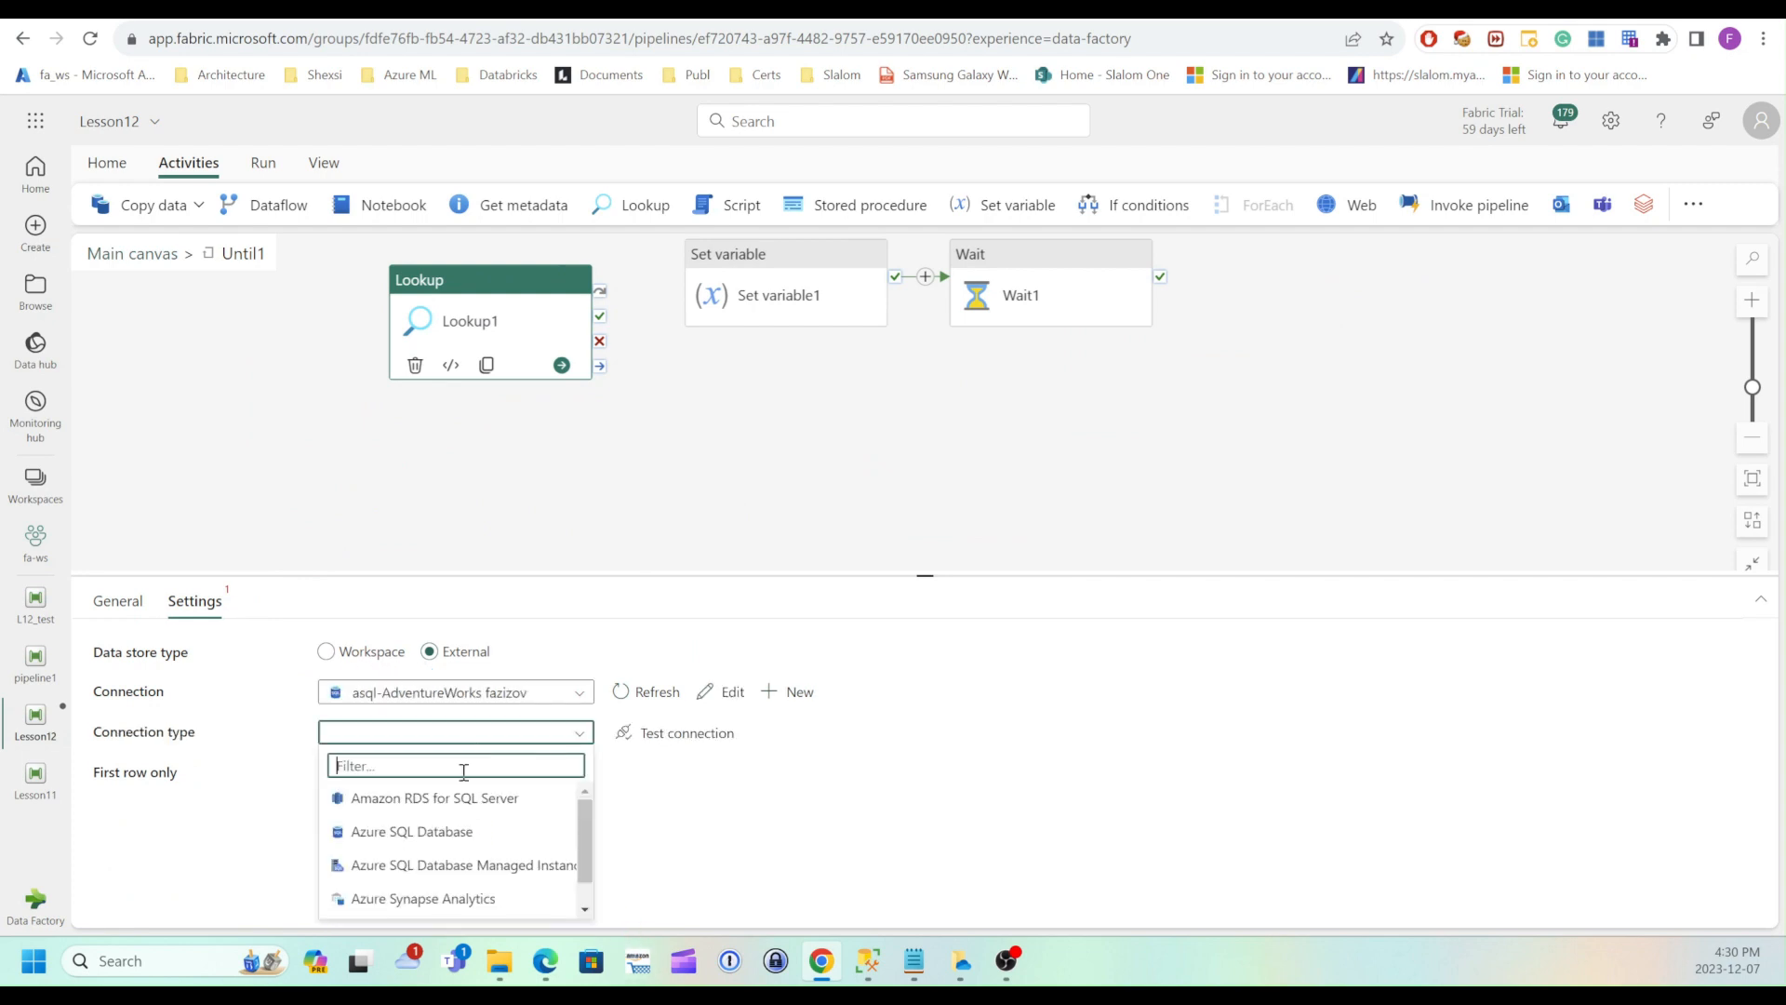
left_click(409, 830)
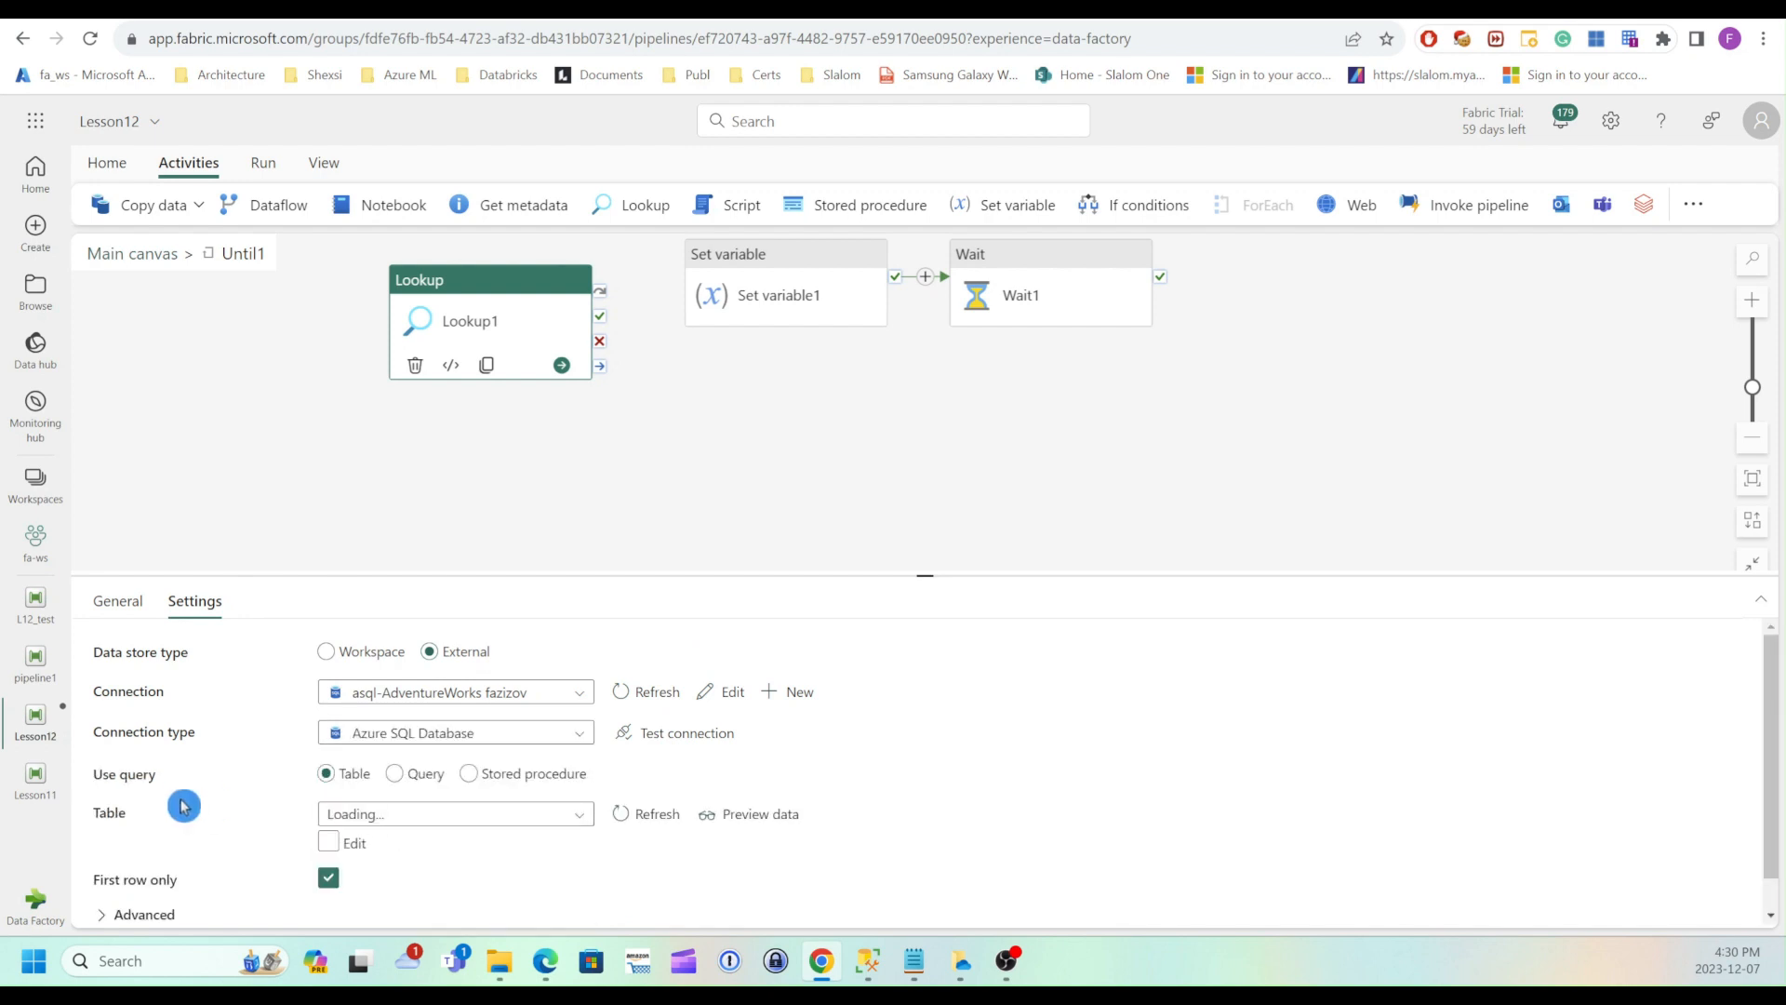
Choose dbo.watermarks as the Lookup activity's table and preview its data
left_click(583, 817)
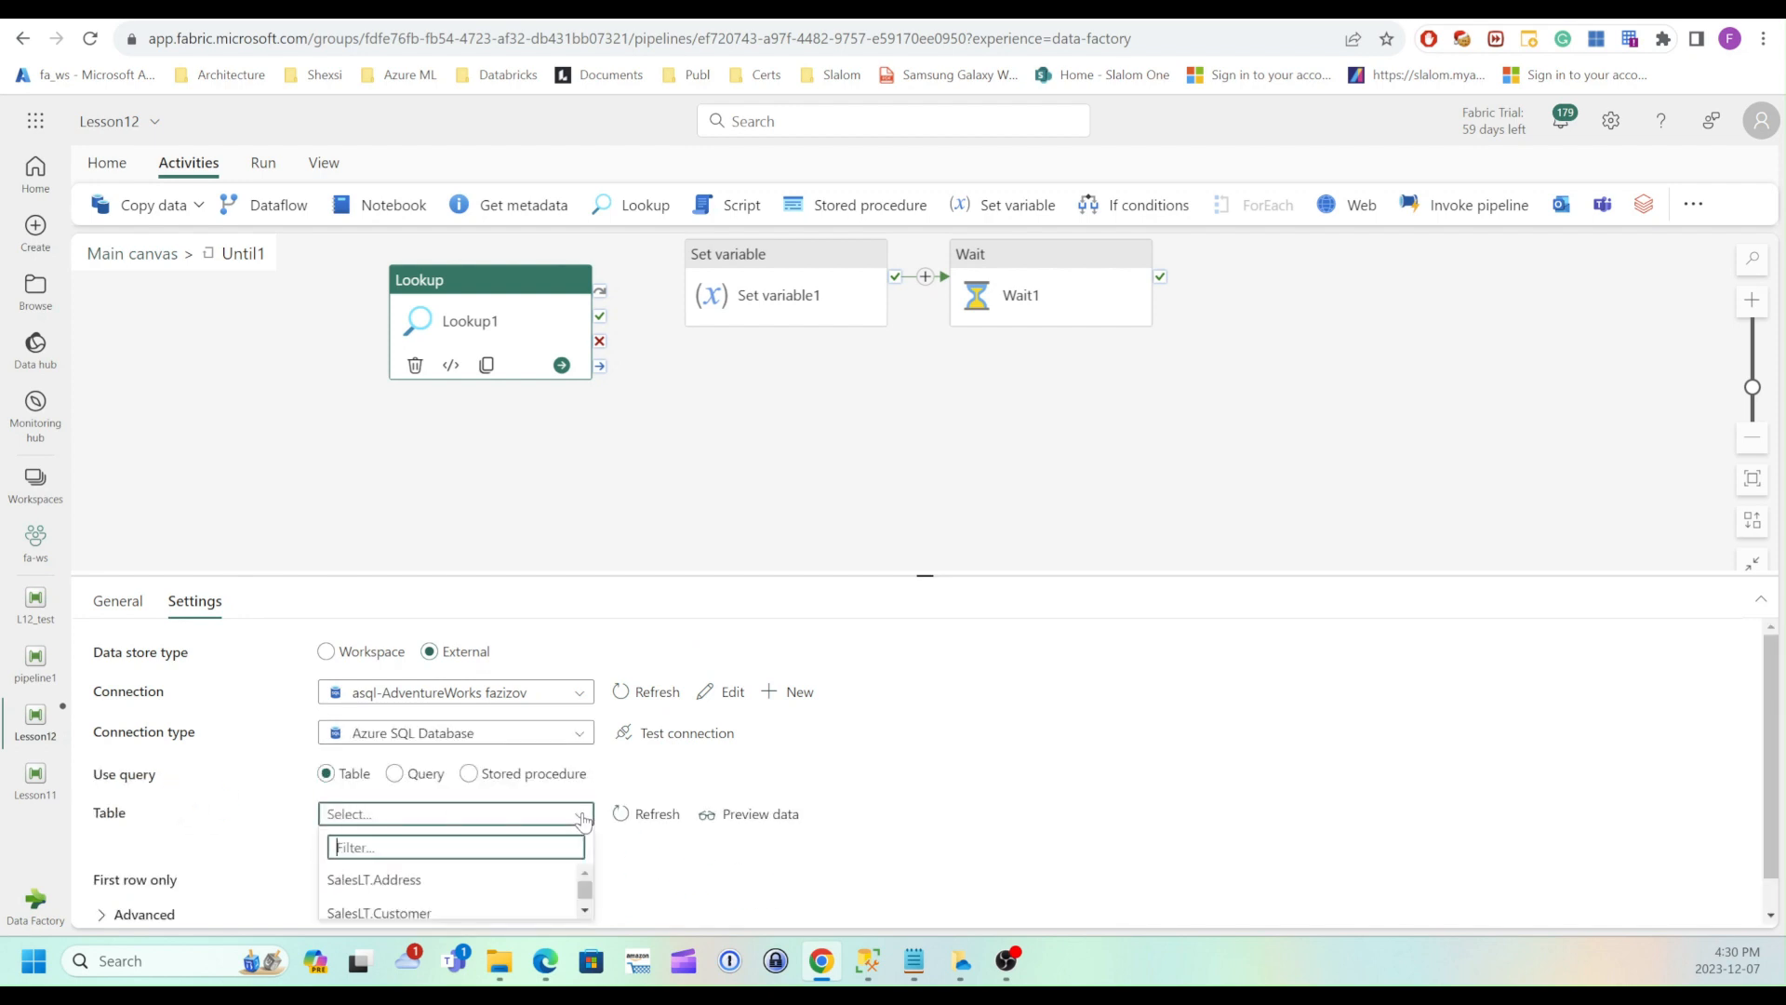
scroll(466, 886, "down", 3)
scroll(466, 888, "up", 5)
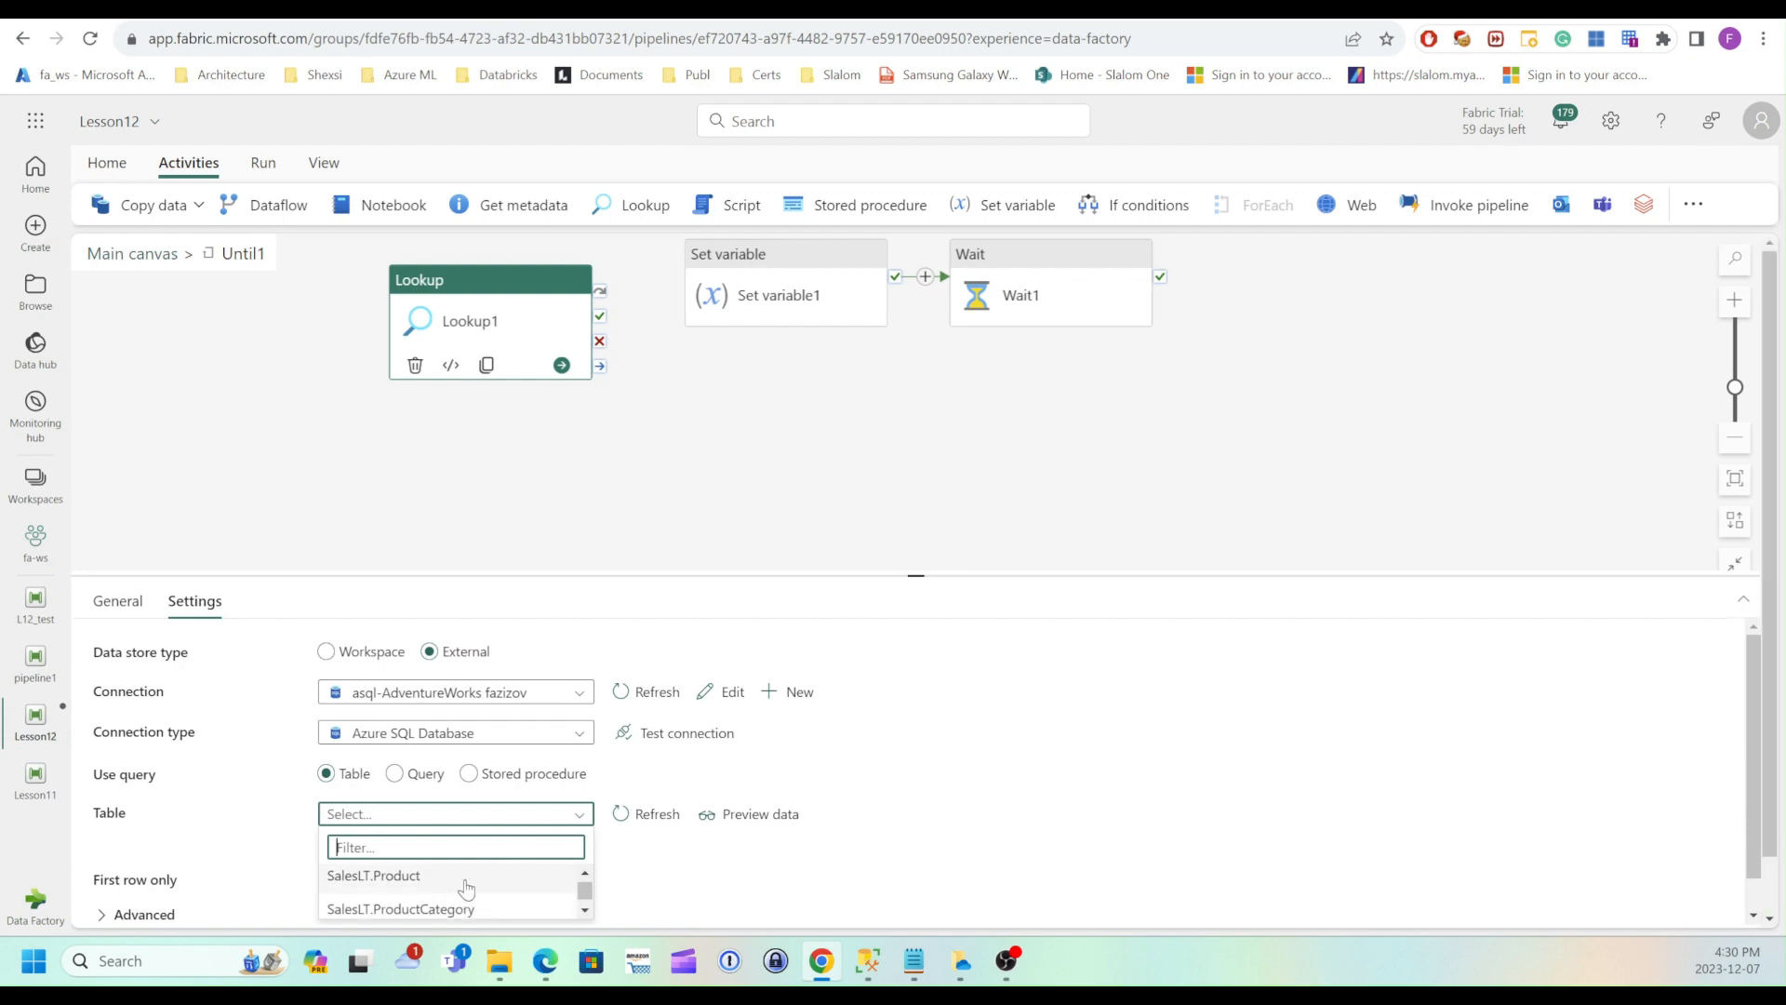
scroll(466, 888, "down", 5)
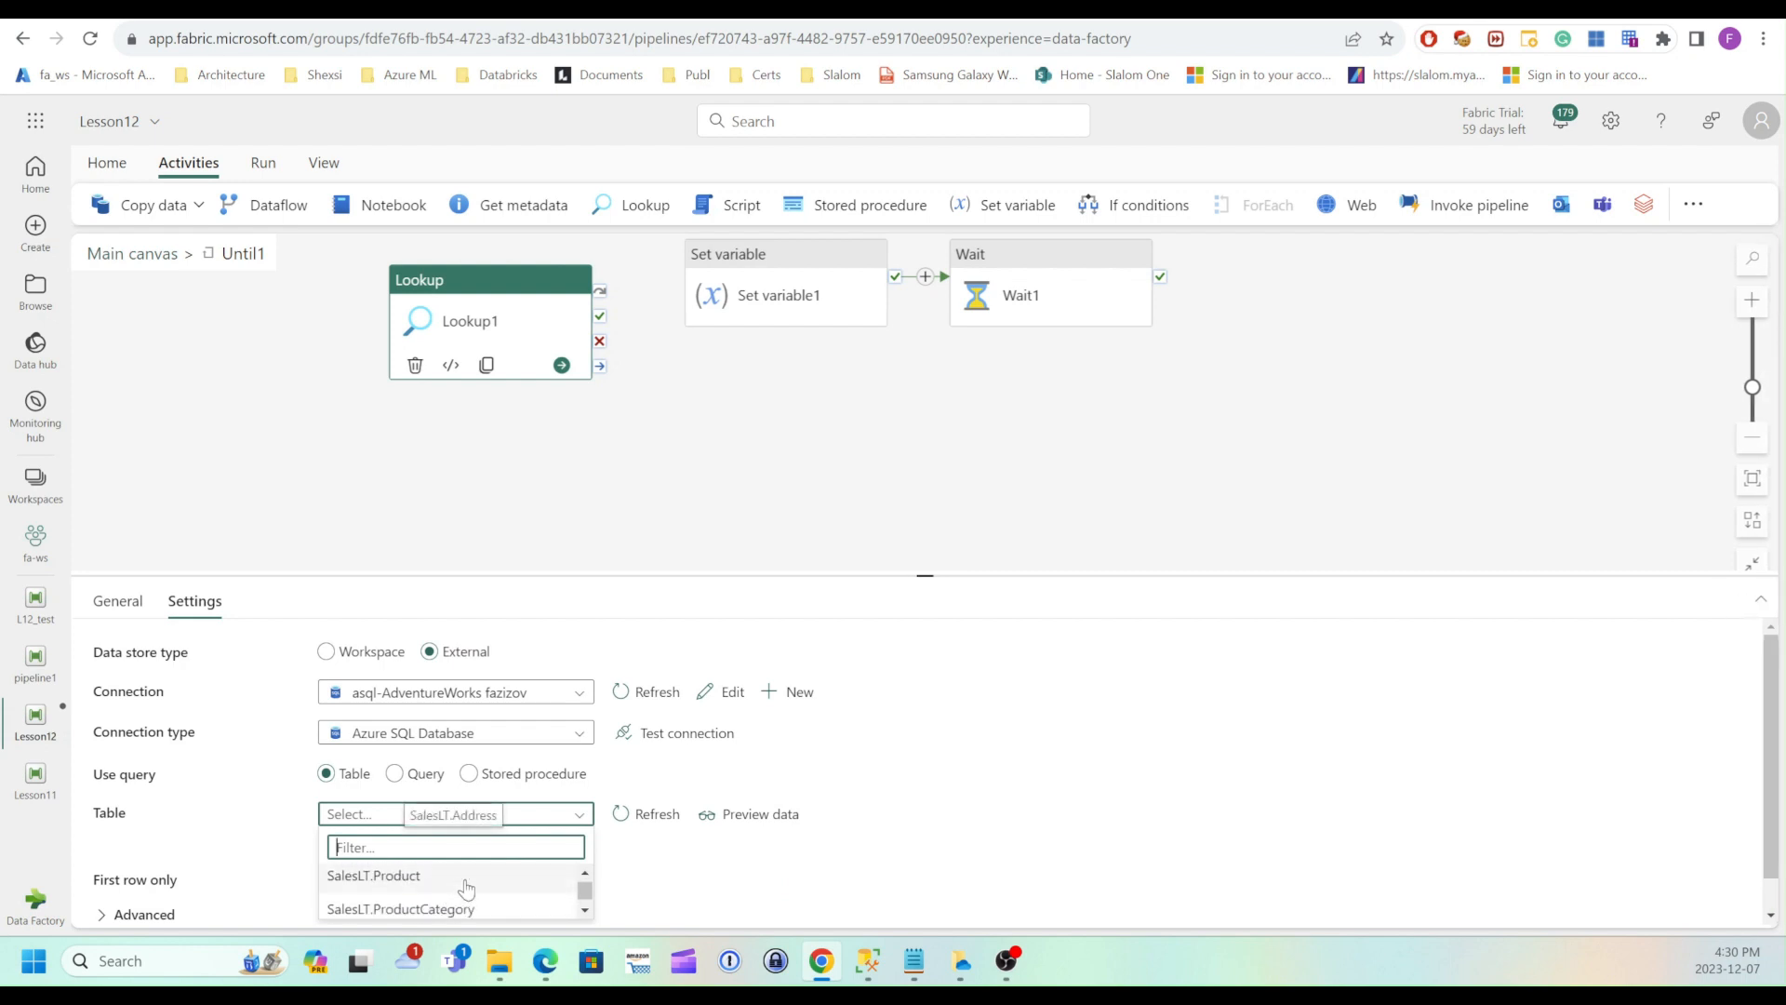
scroll(468, 889, "down", 3)
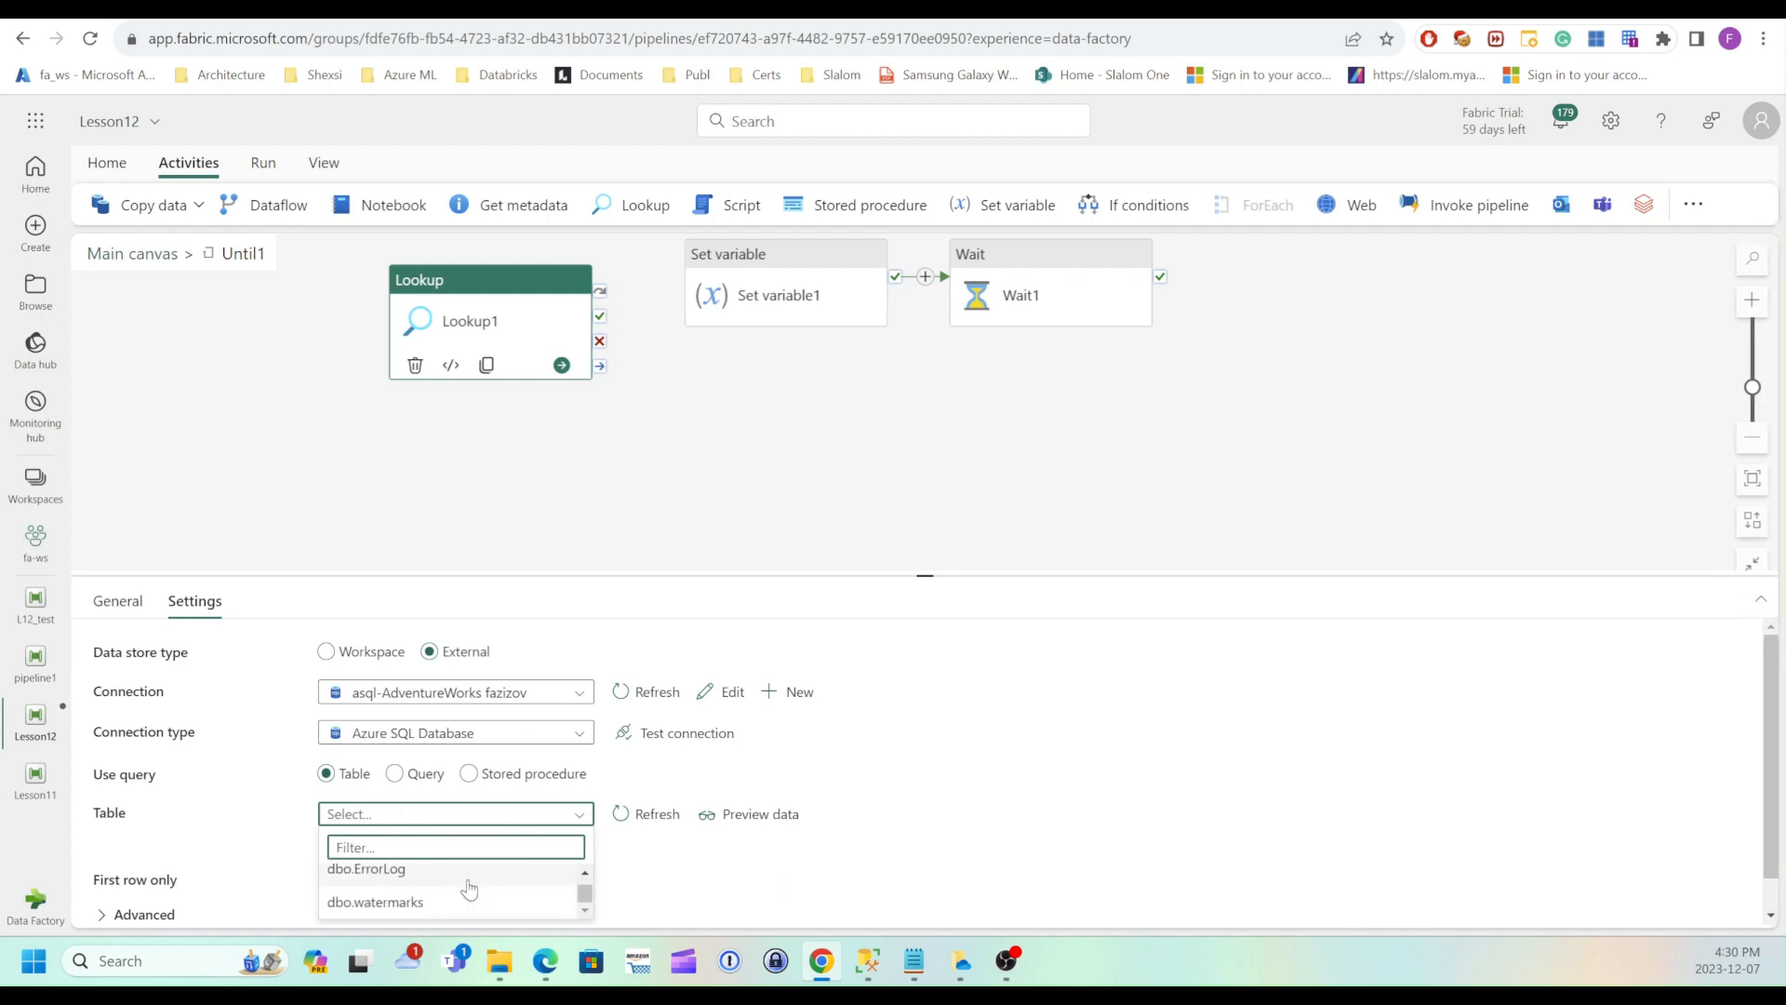
left_click(466, 897)
left_click(530, 667)
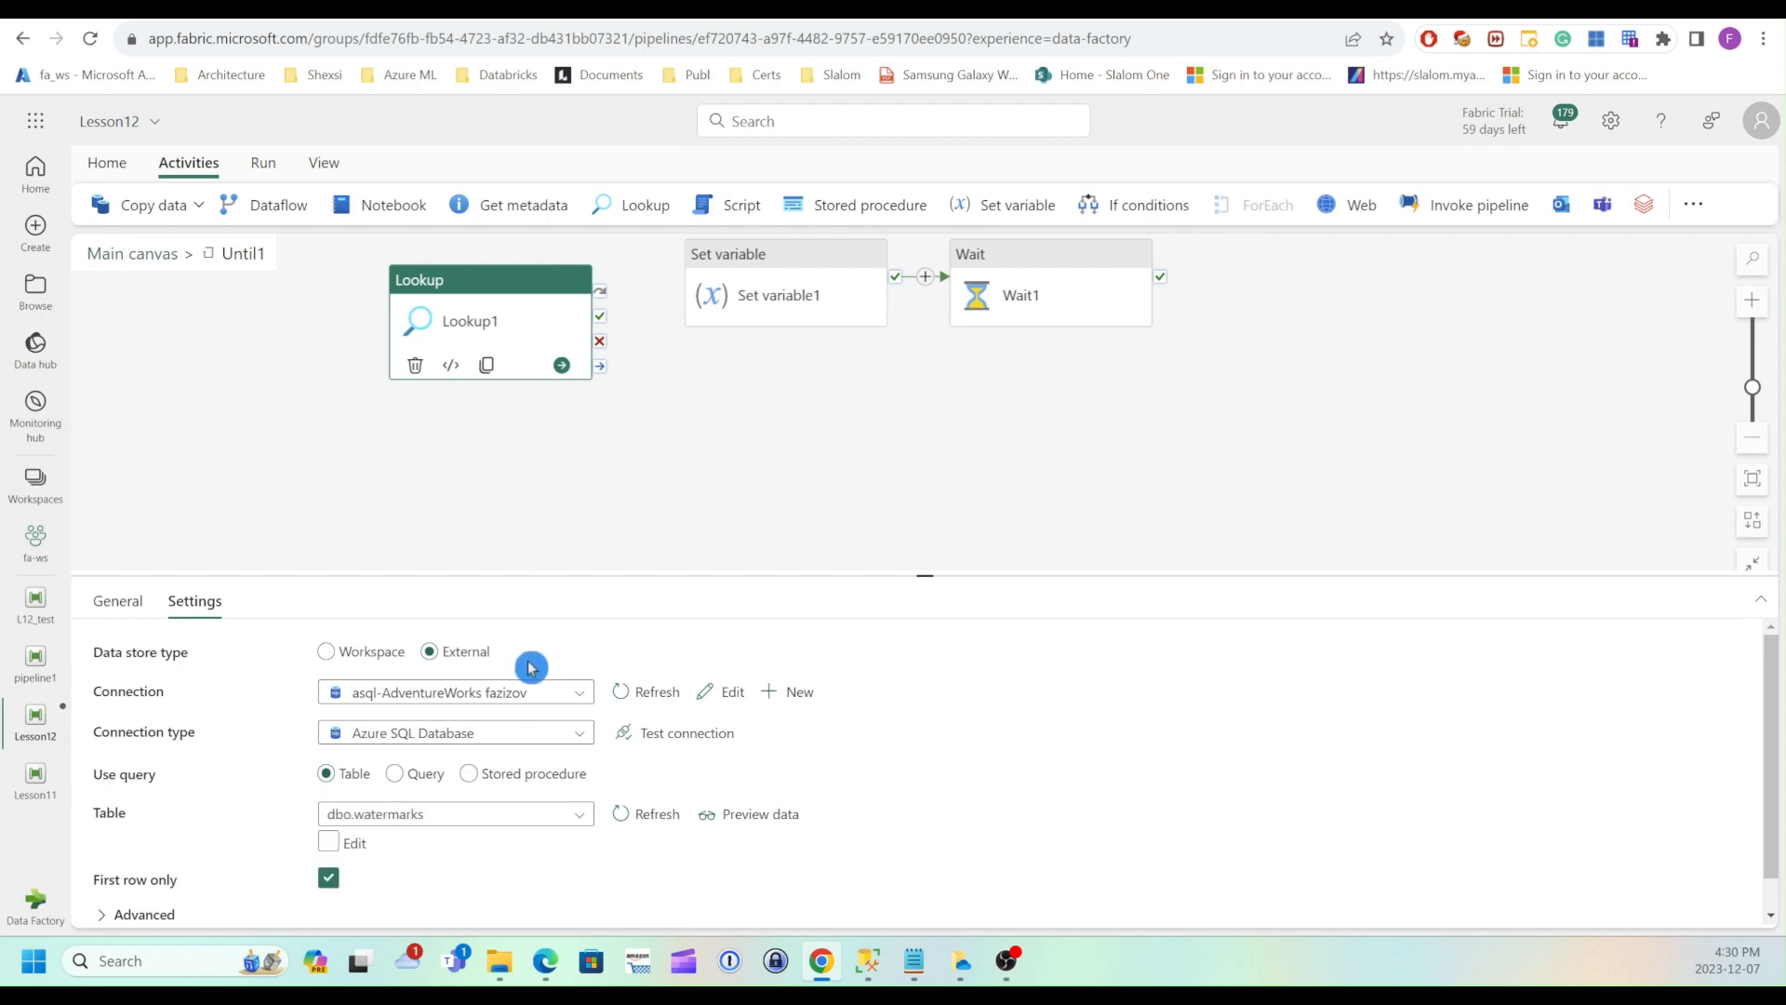
left_click(758, 817)
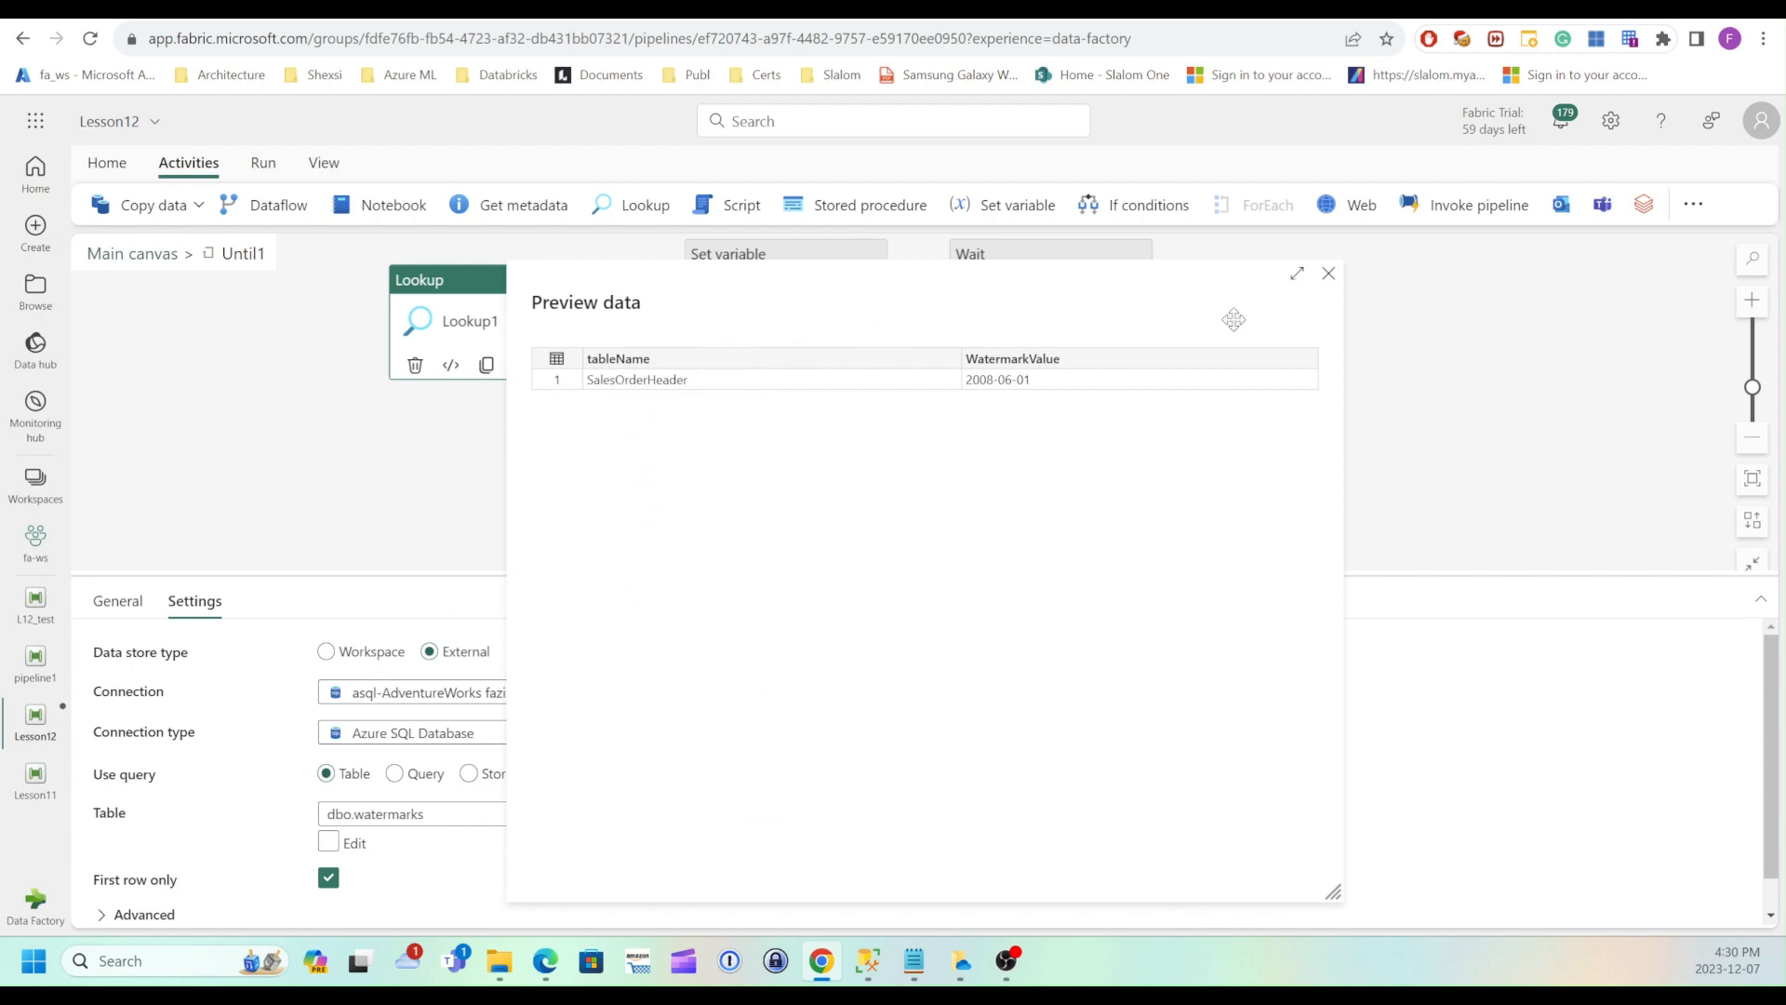
left_click_drag(1330, 276, 1175, 275)
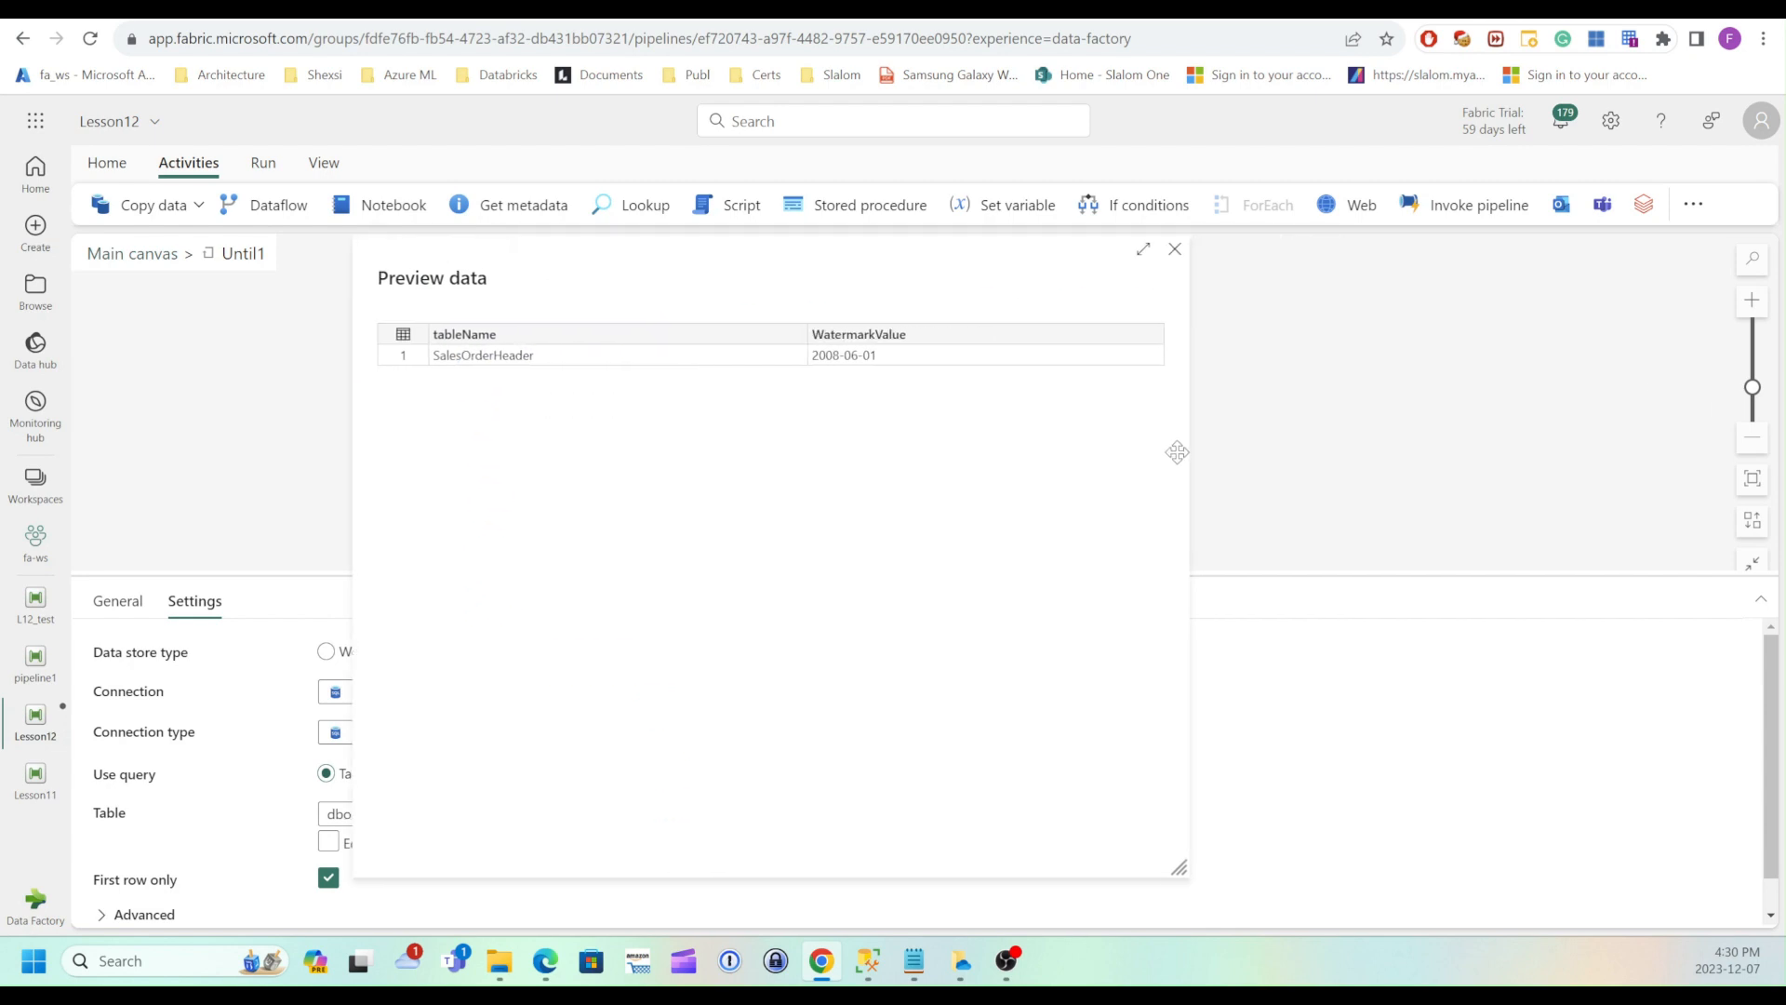
Close the data preview, add a second Set variable activity to the Until1 loop and place it beside Lookup1
left_click(1175, 250)
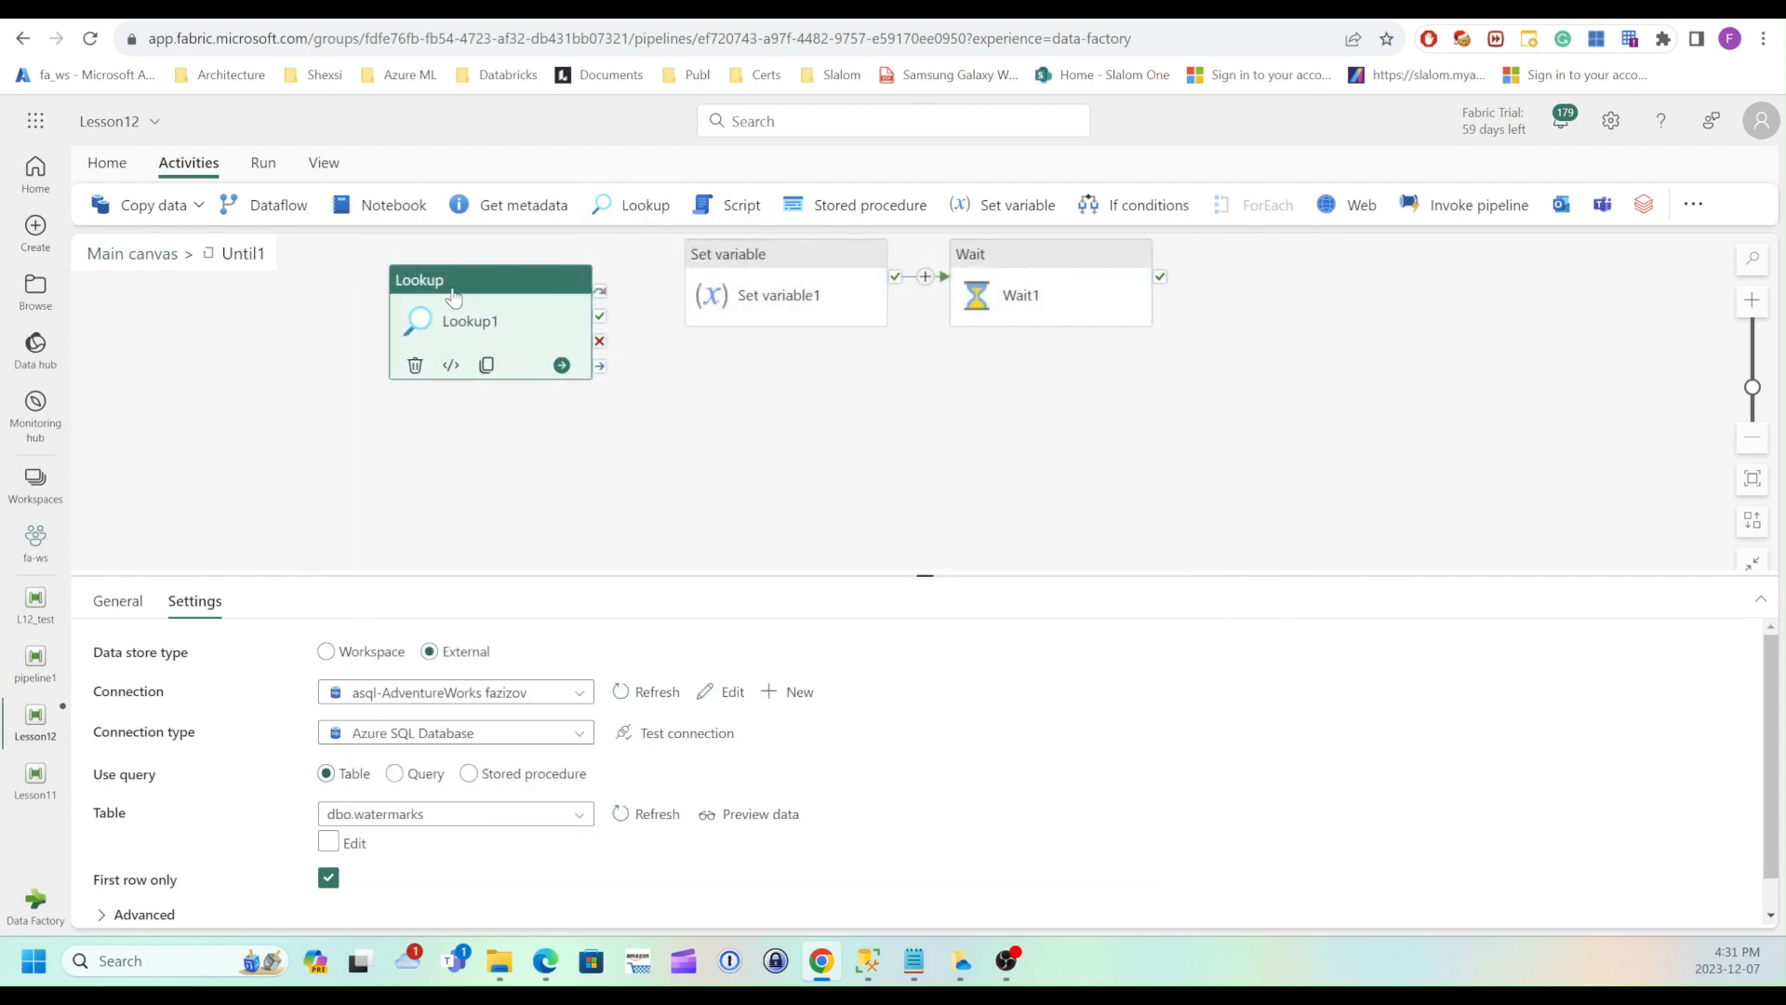
left_click_drag(453, 296, 429, 311)
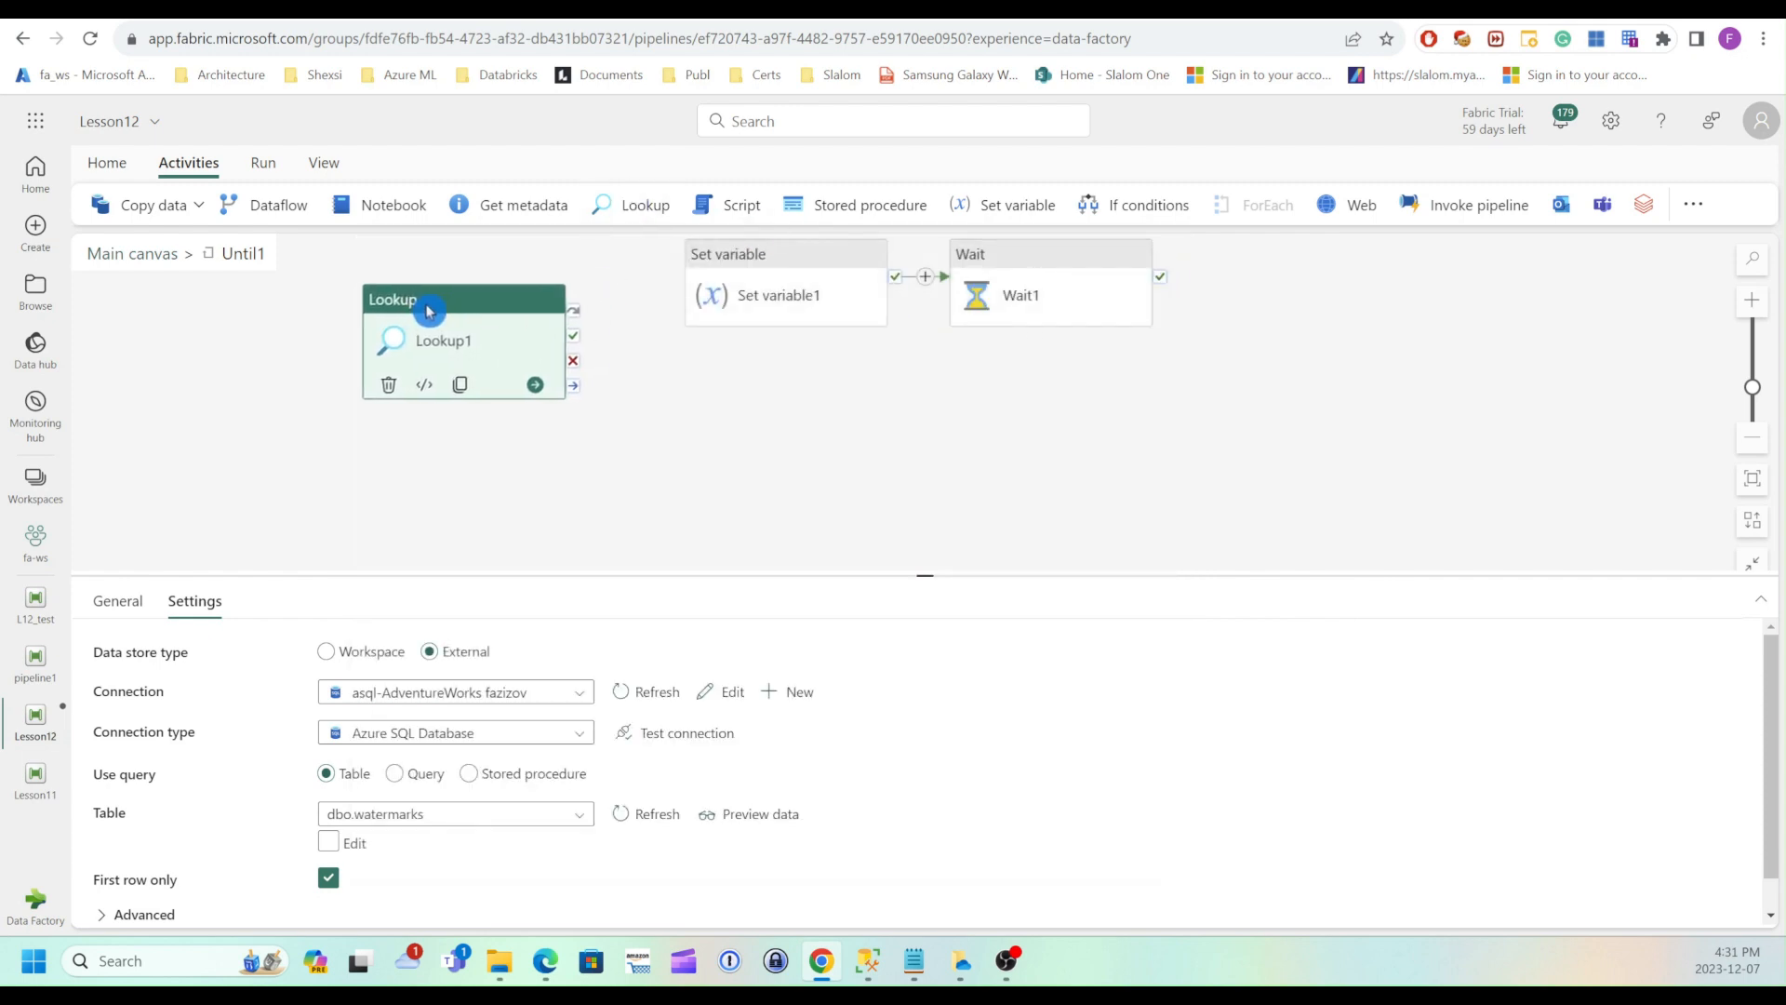
left_click(432, 412)
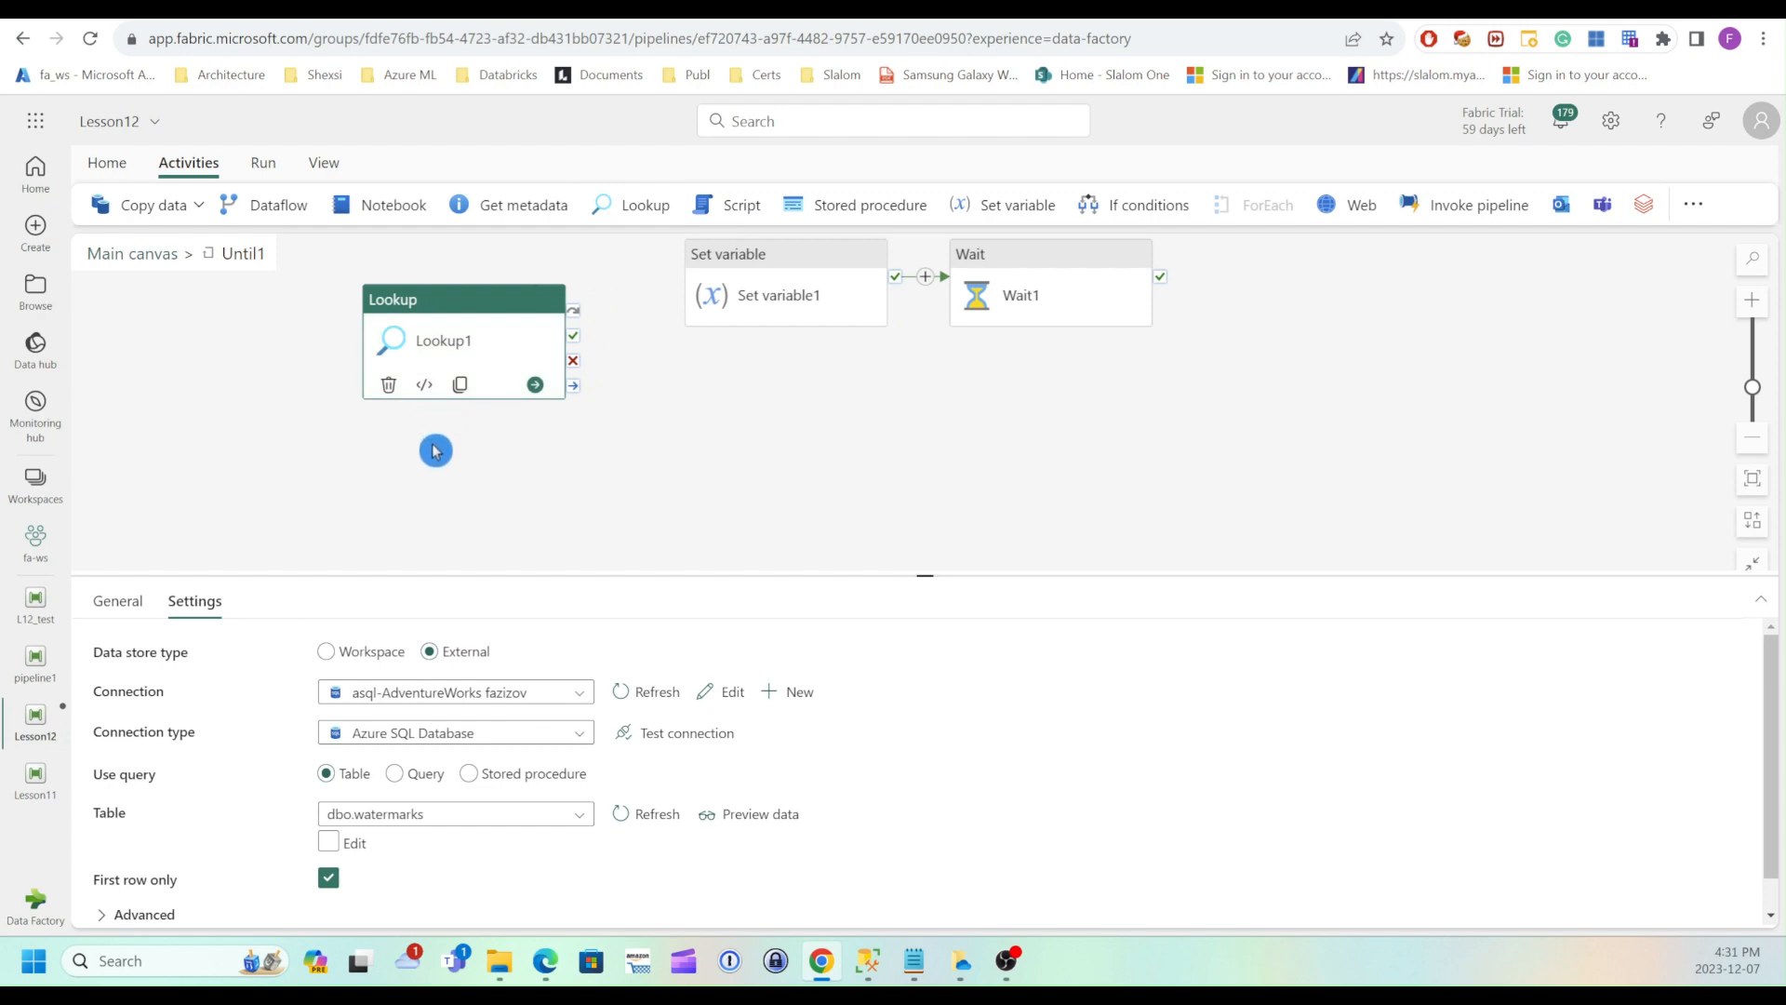
left_click(993, 206)
left_click_drag(712, 299, 705, 387)
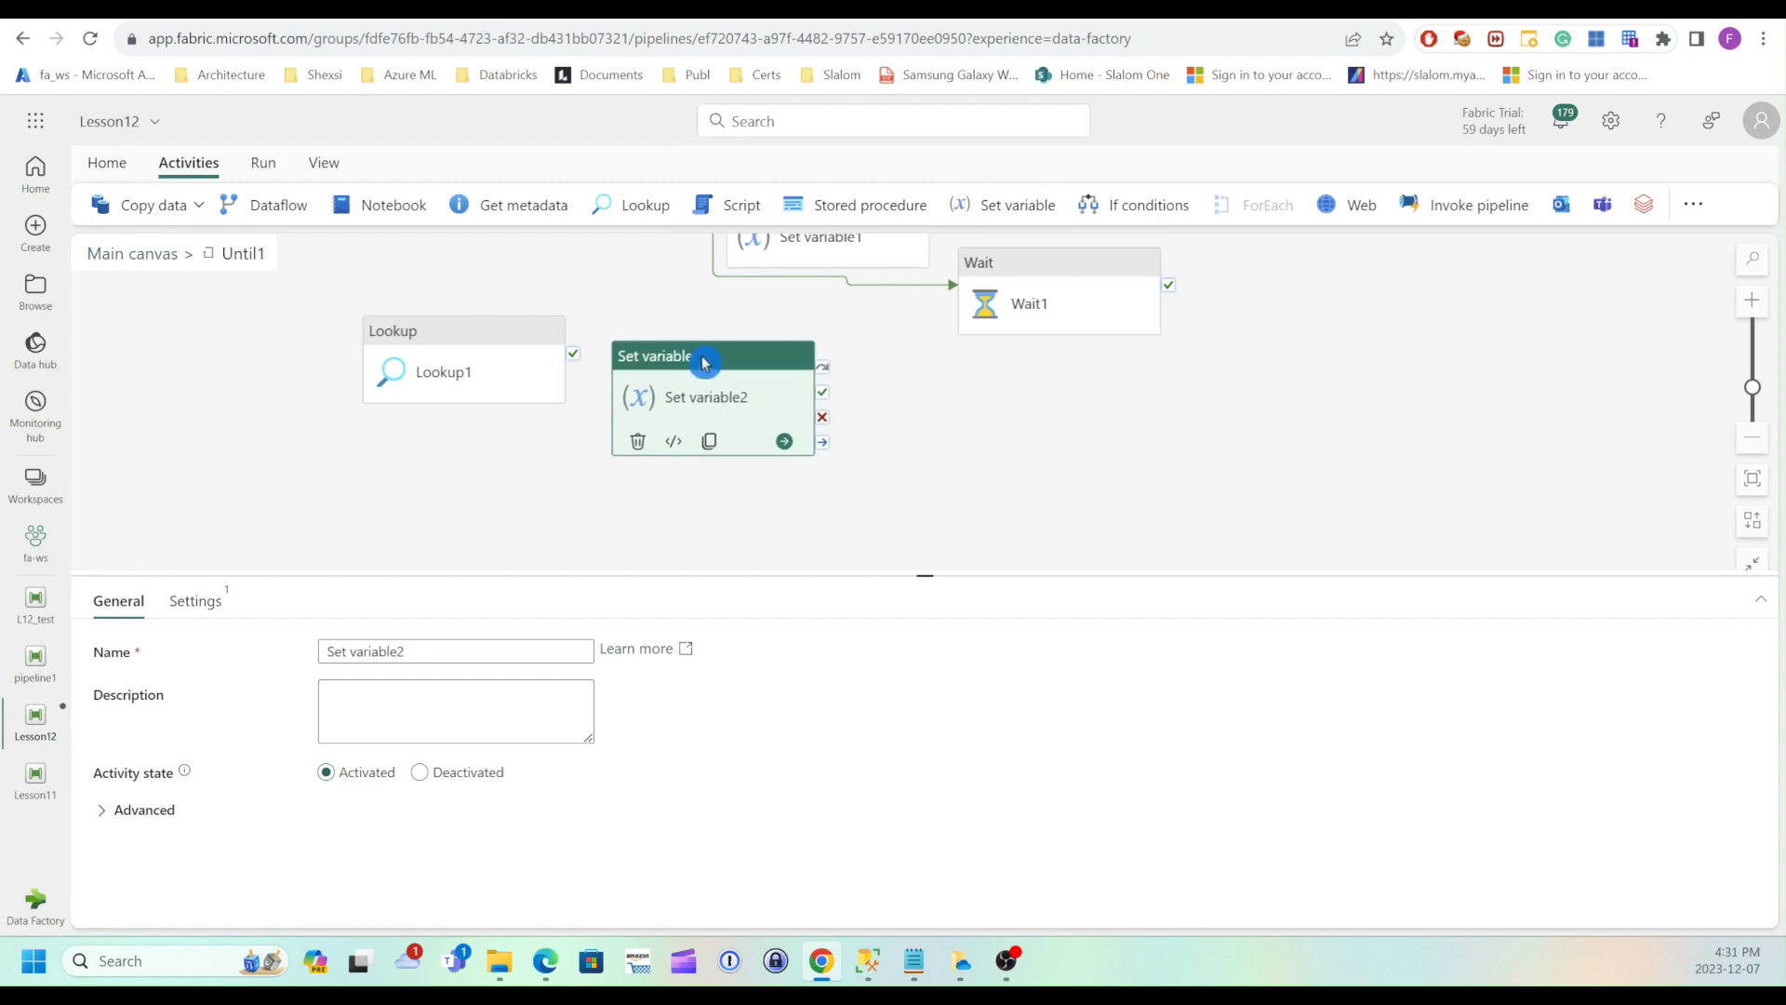
left_click(475, 369)
left_click_drag(474, 369, 429, 394)
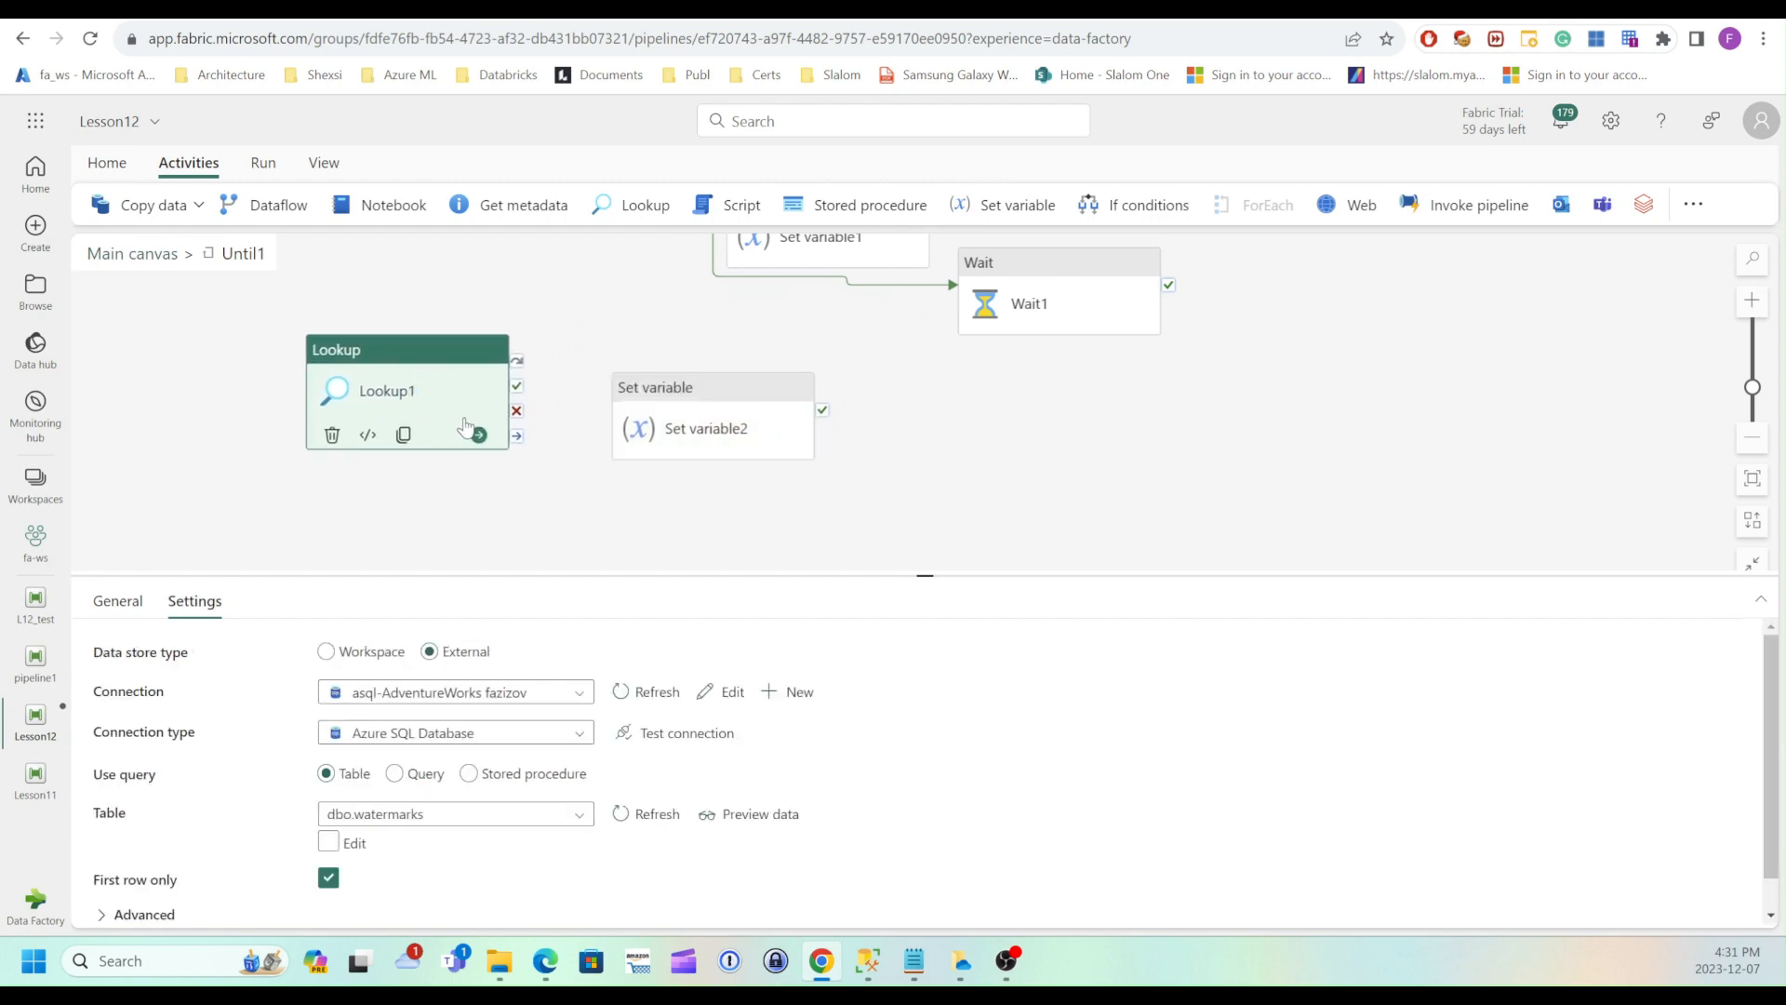
left_click_drag(724, 397, 705, 398)
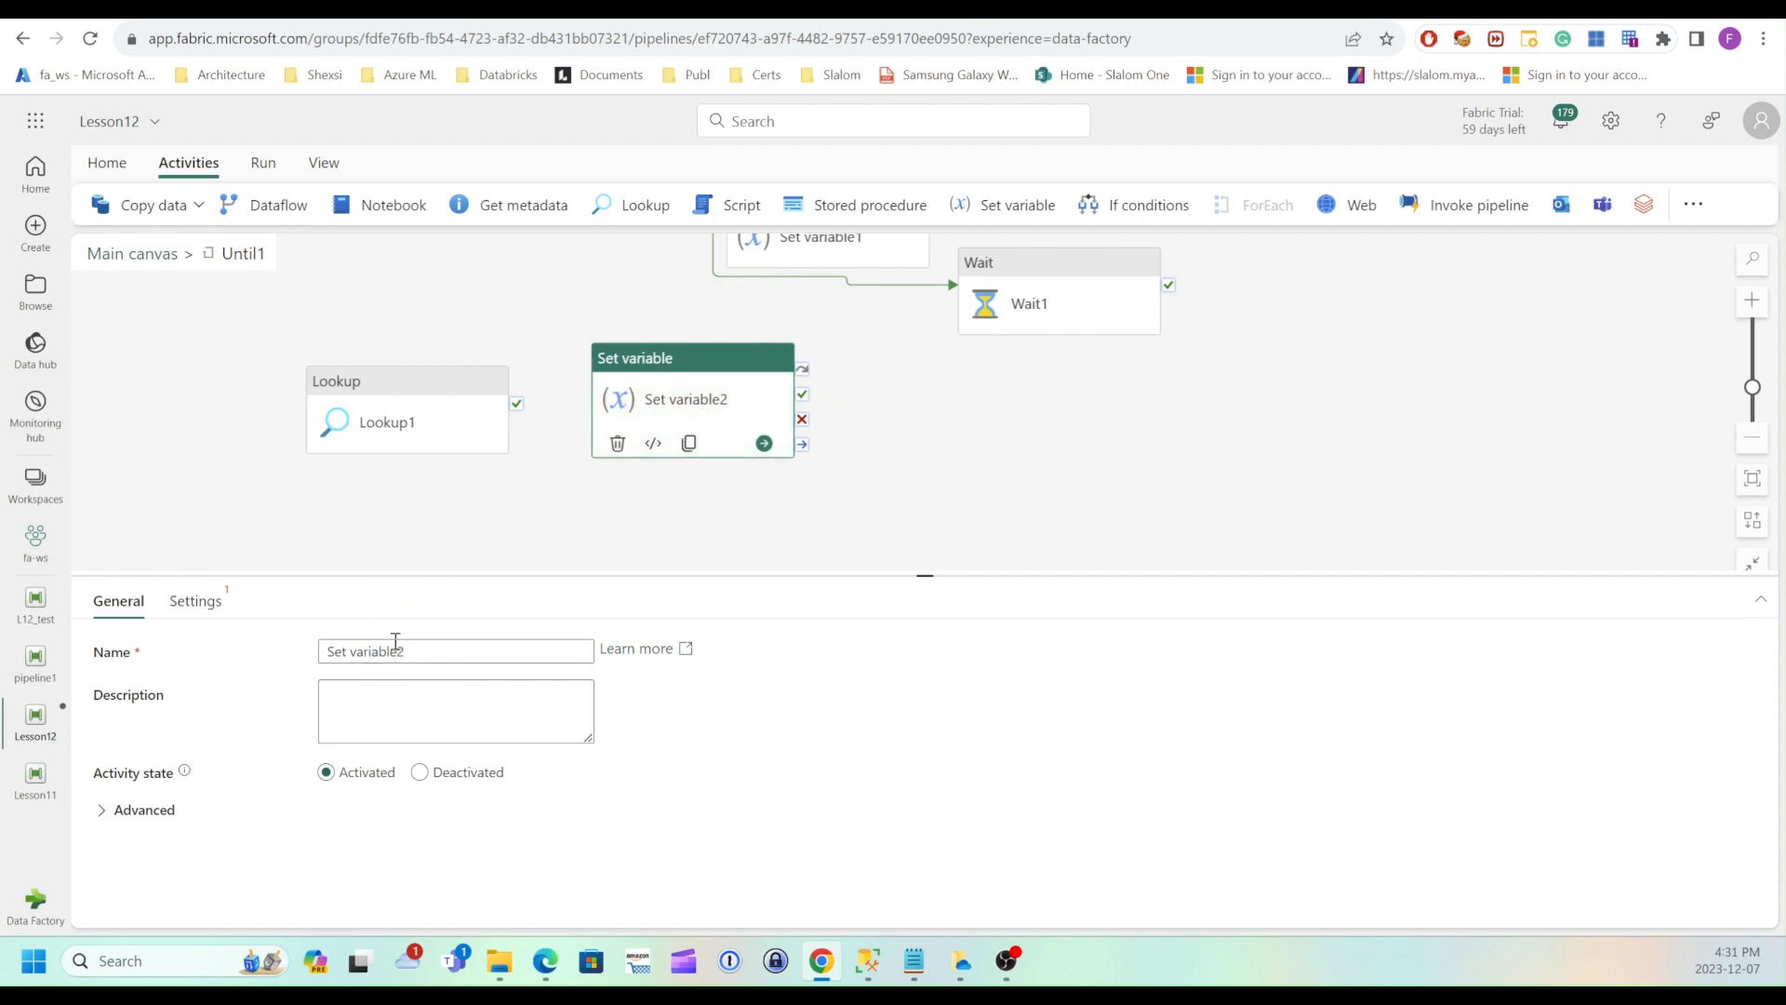
Rename the new activity to Set variable-watermark and link Lookup1's success output to it
left_click_drag(397, 651, 537, 657)
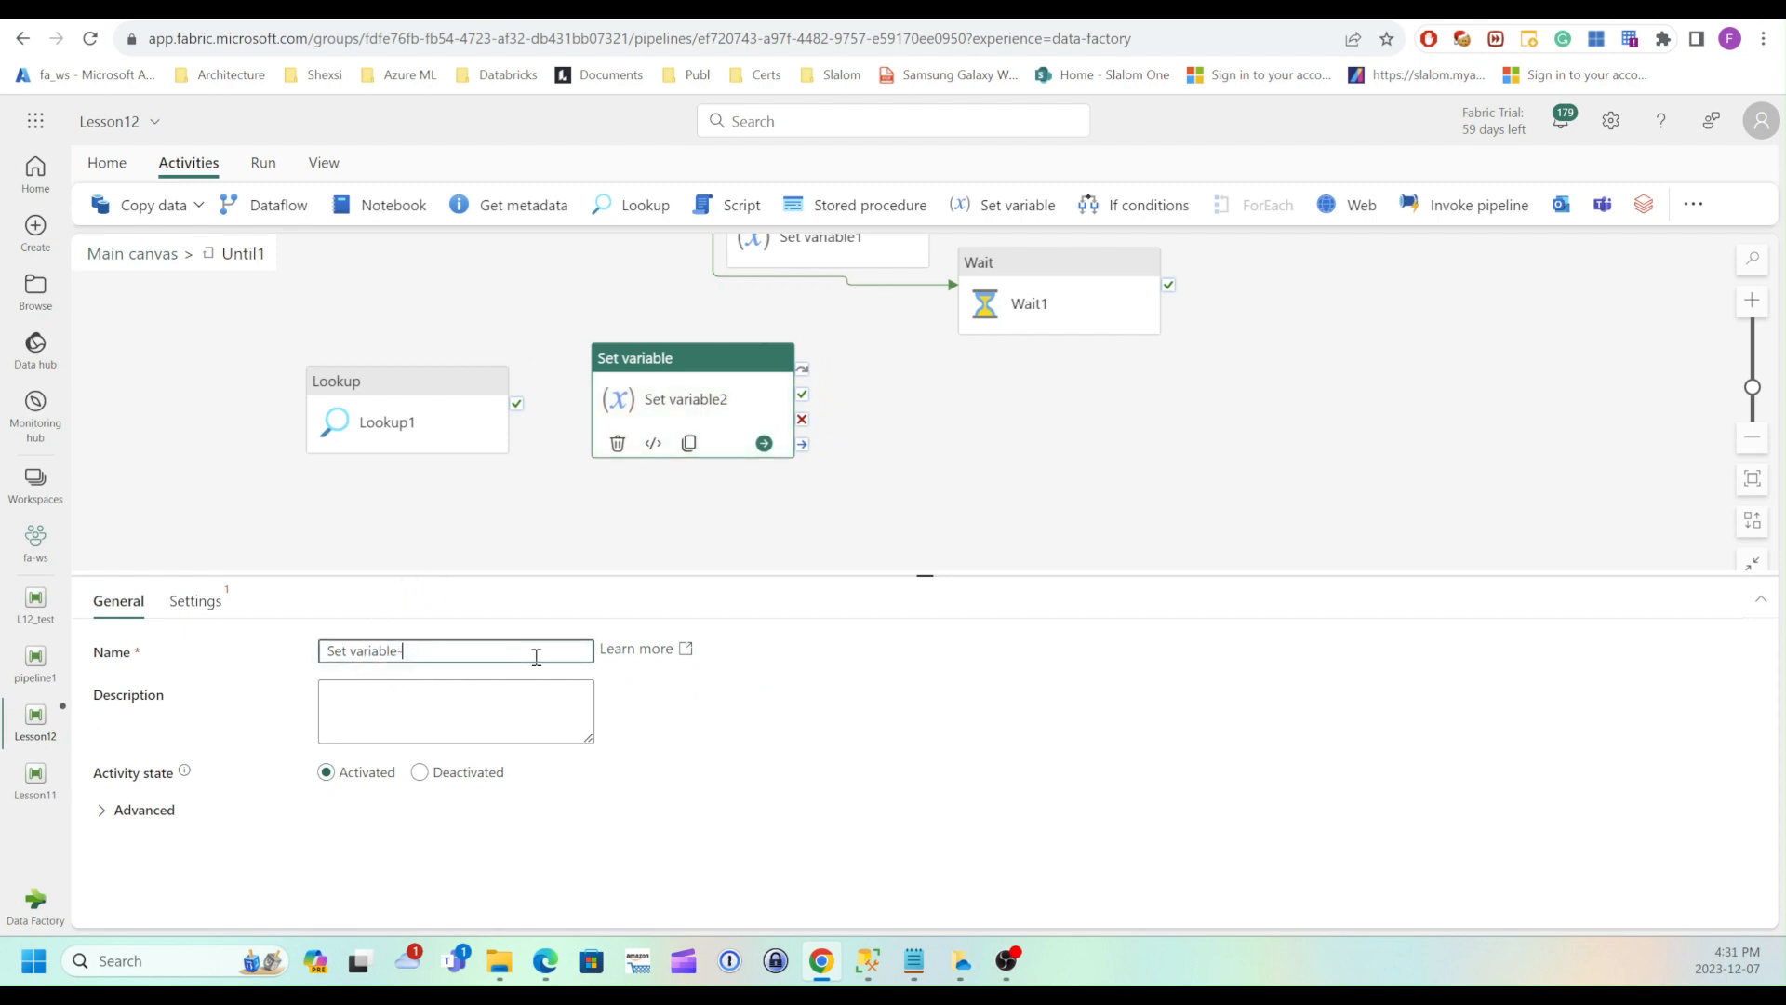
type("-watermarl")
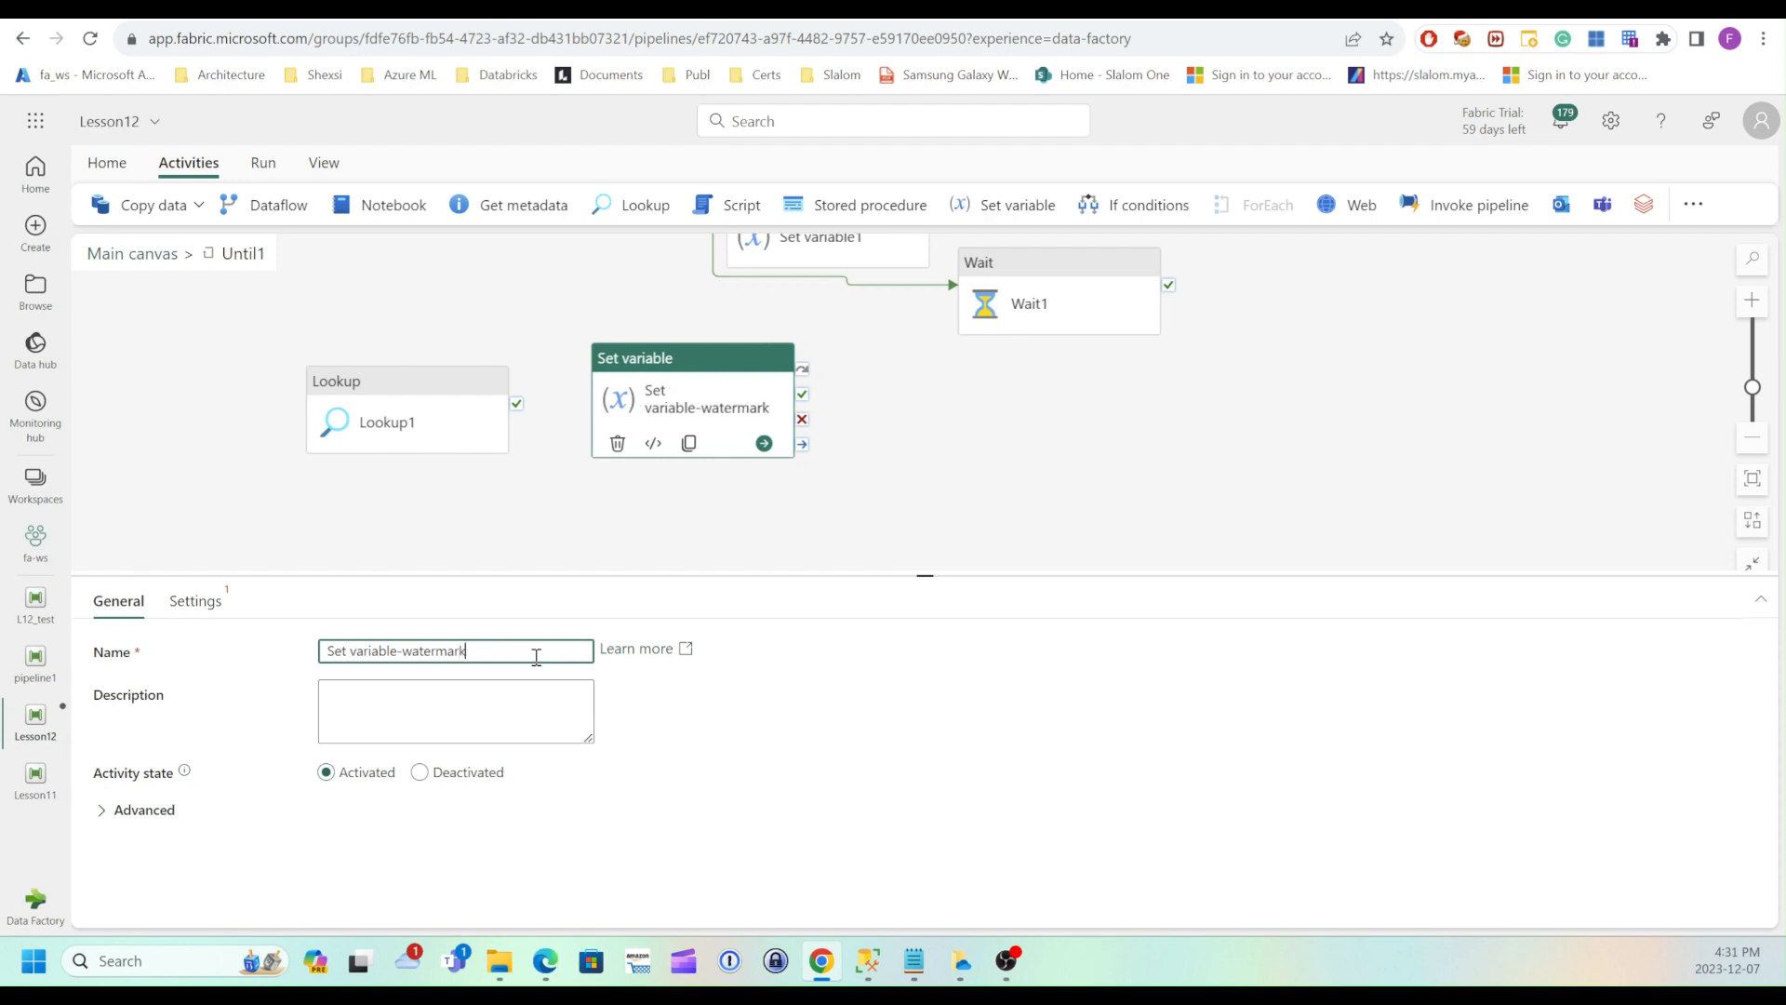
mouse_move(422, 438)
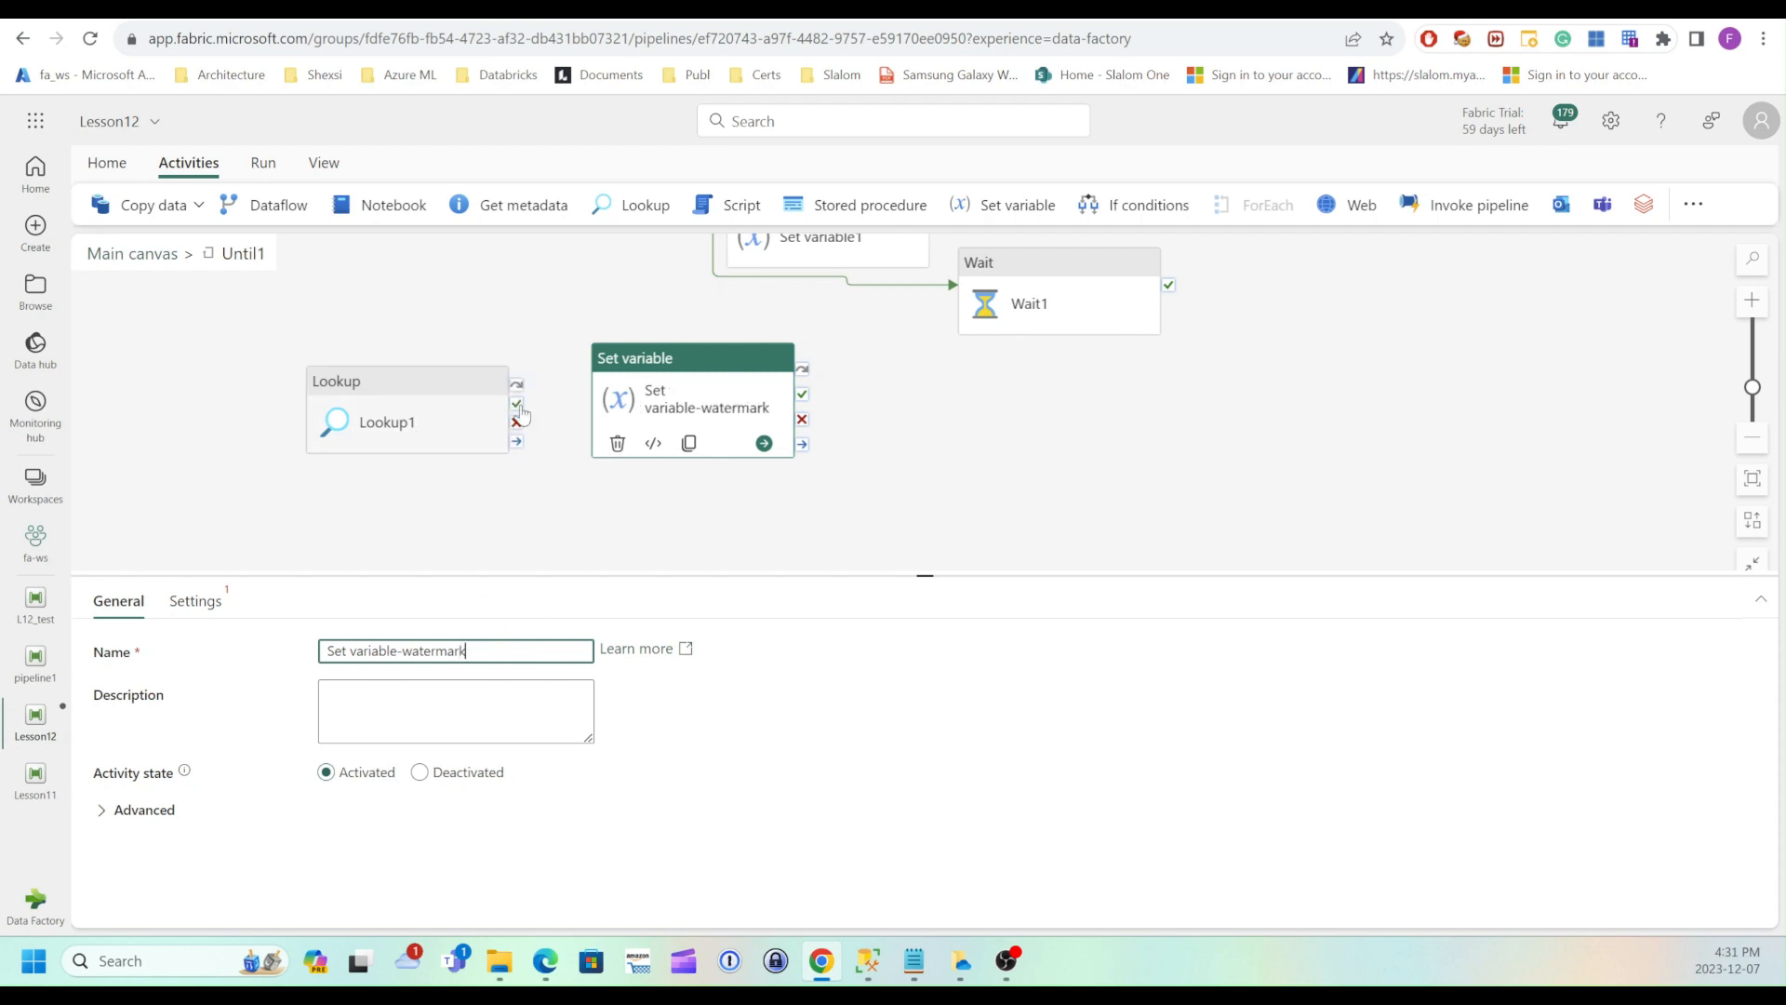
left_click_drag(533, 413, 598, 387)
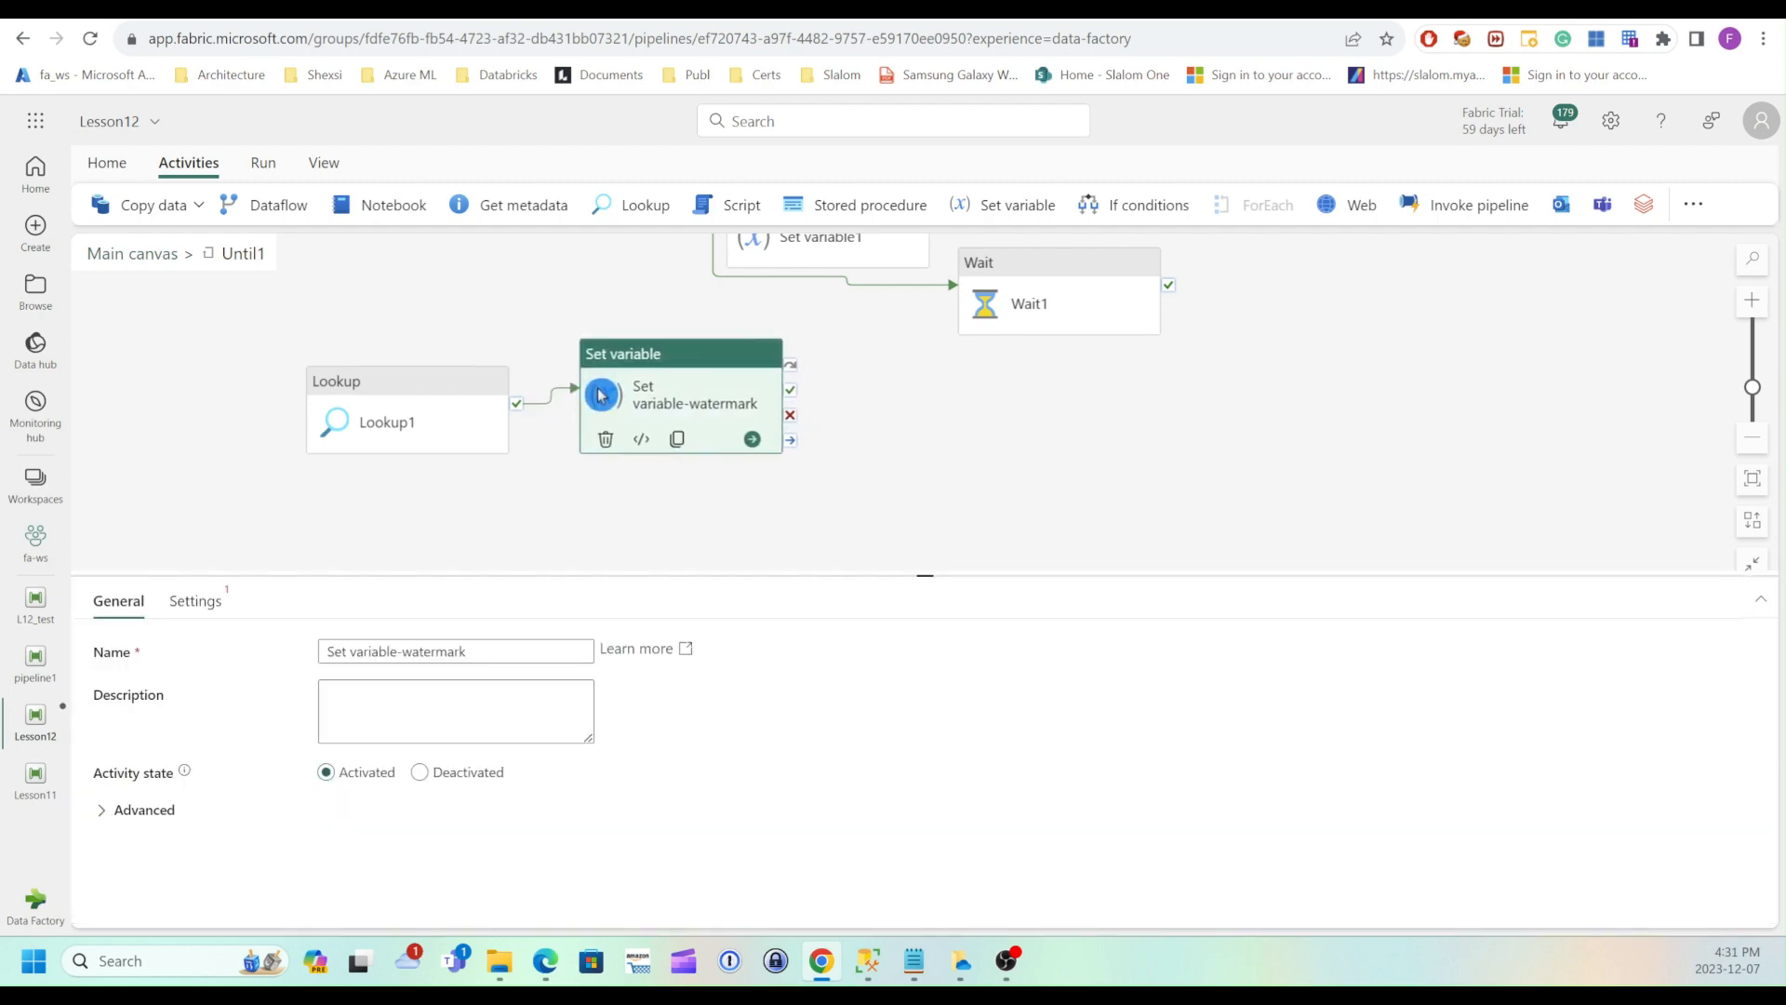
Choose WatermarkVar as the pipeline variable that the Set variable-watermark activity sets
left_click(202, 602)
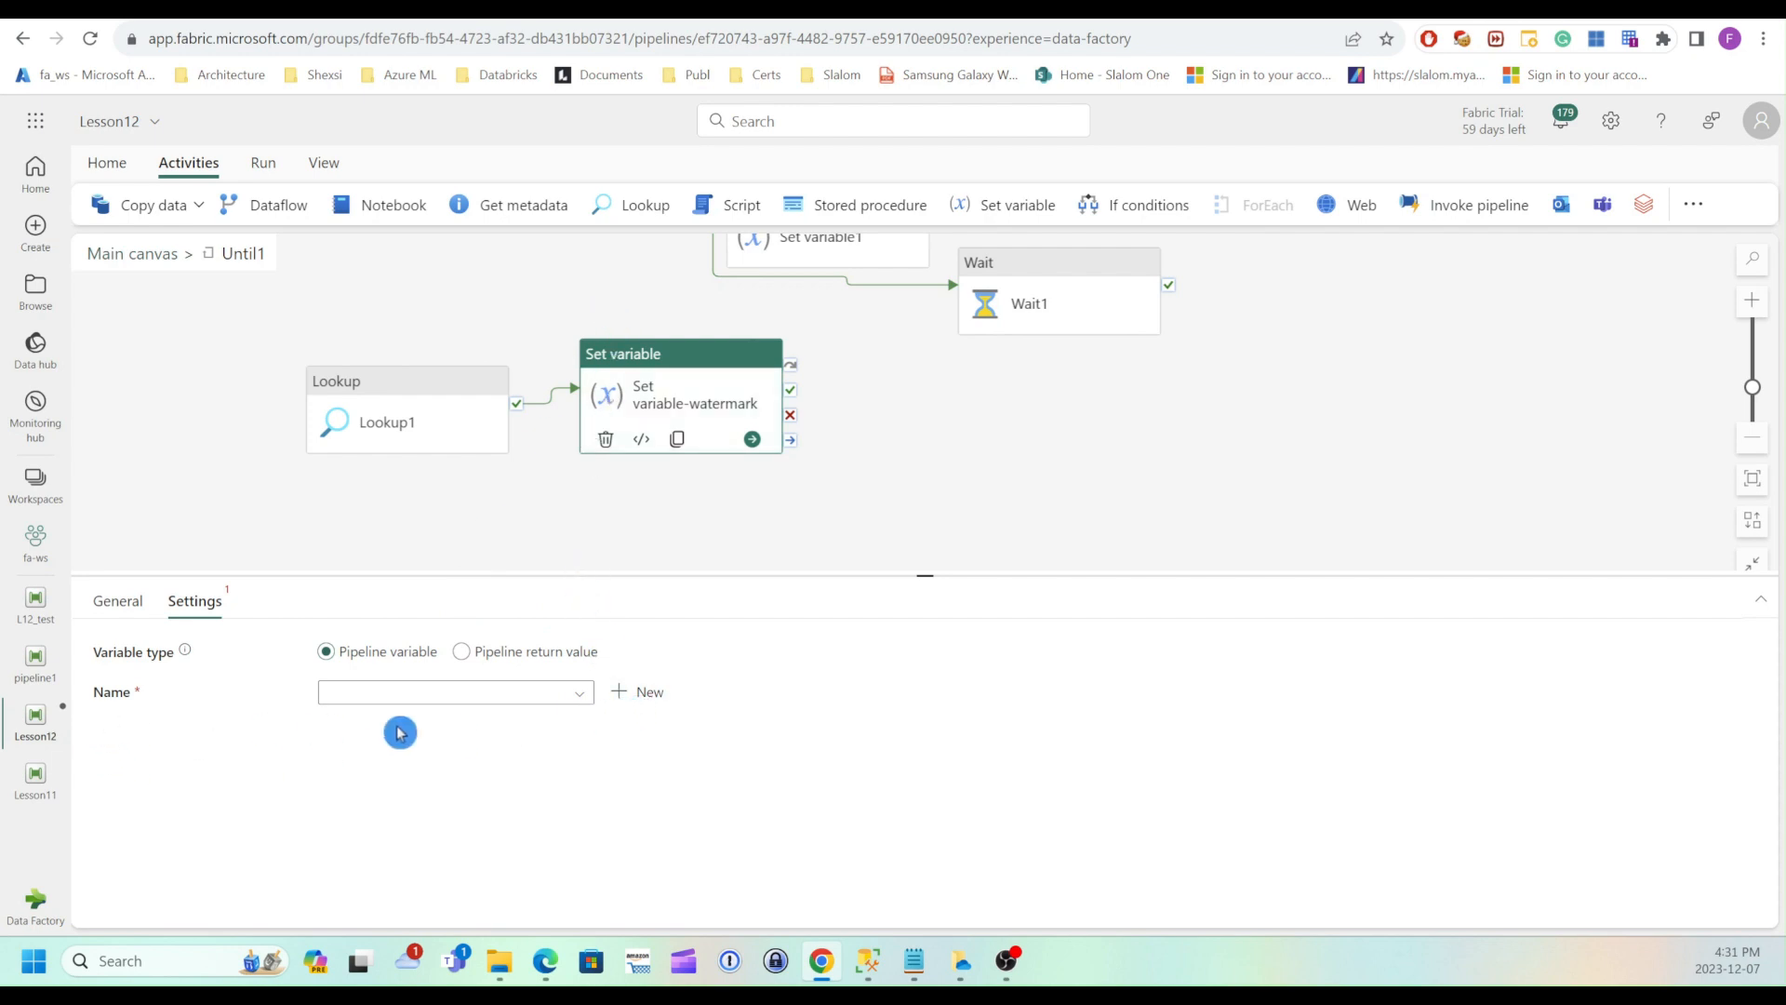
left_click(578, 694)
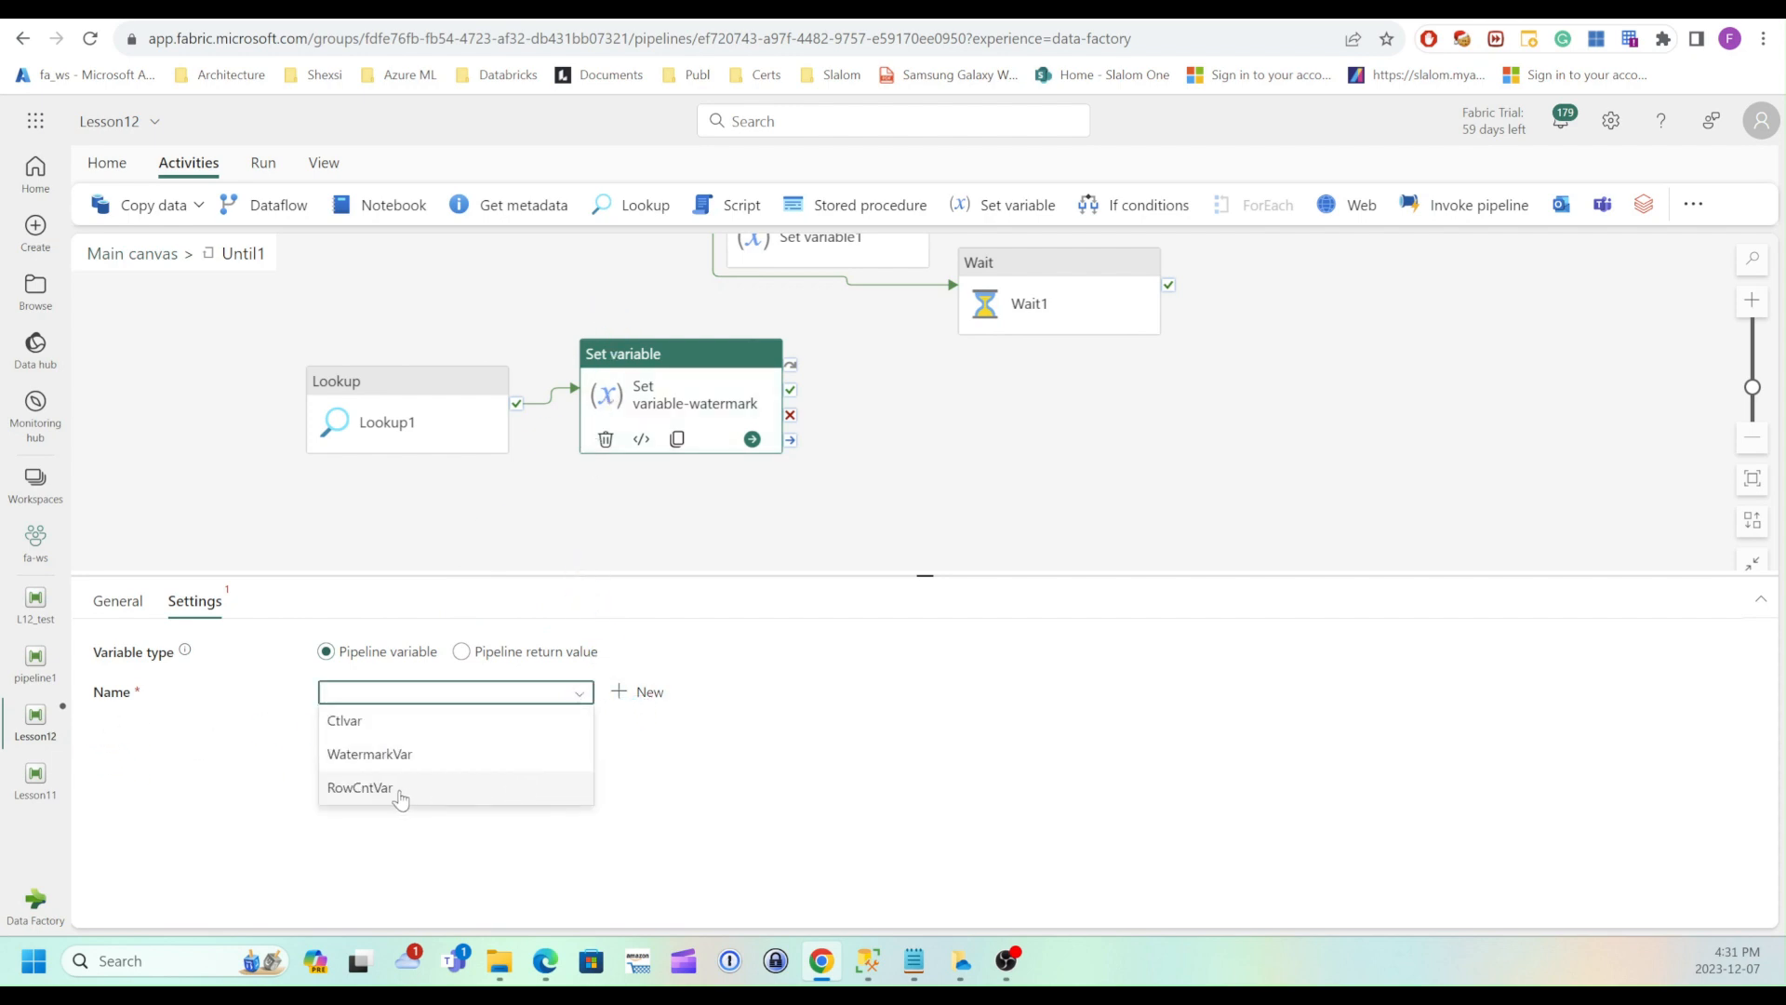
left_click(381, 754)
left_click(390, 755)
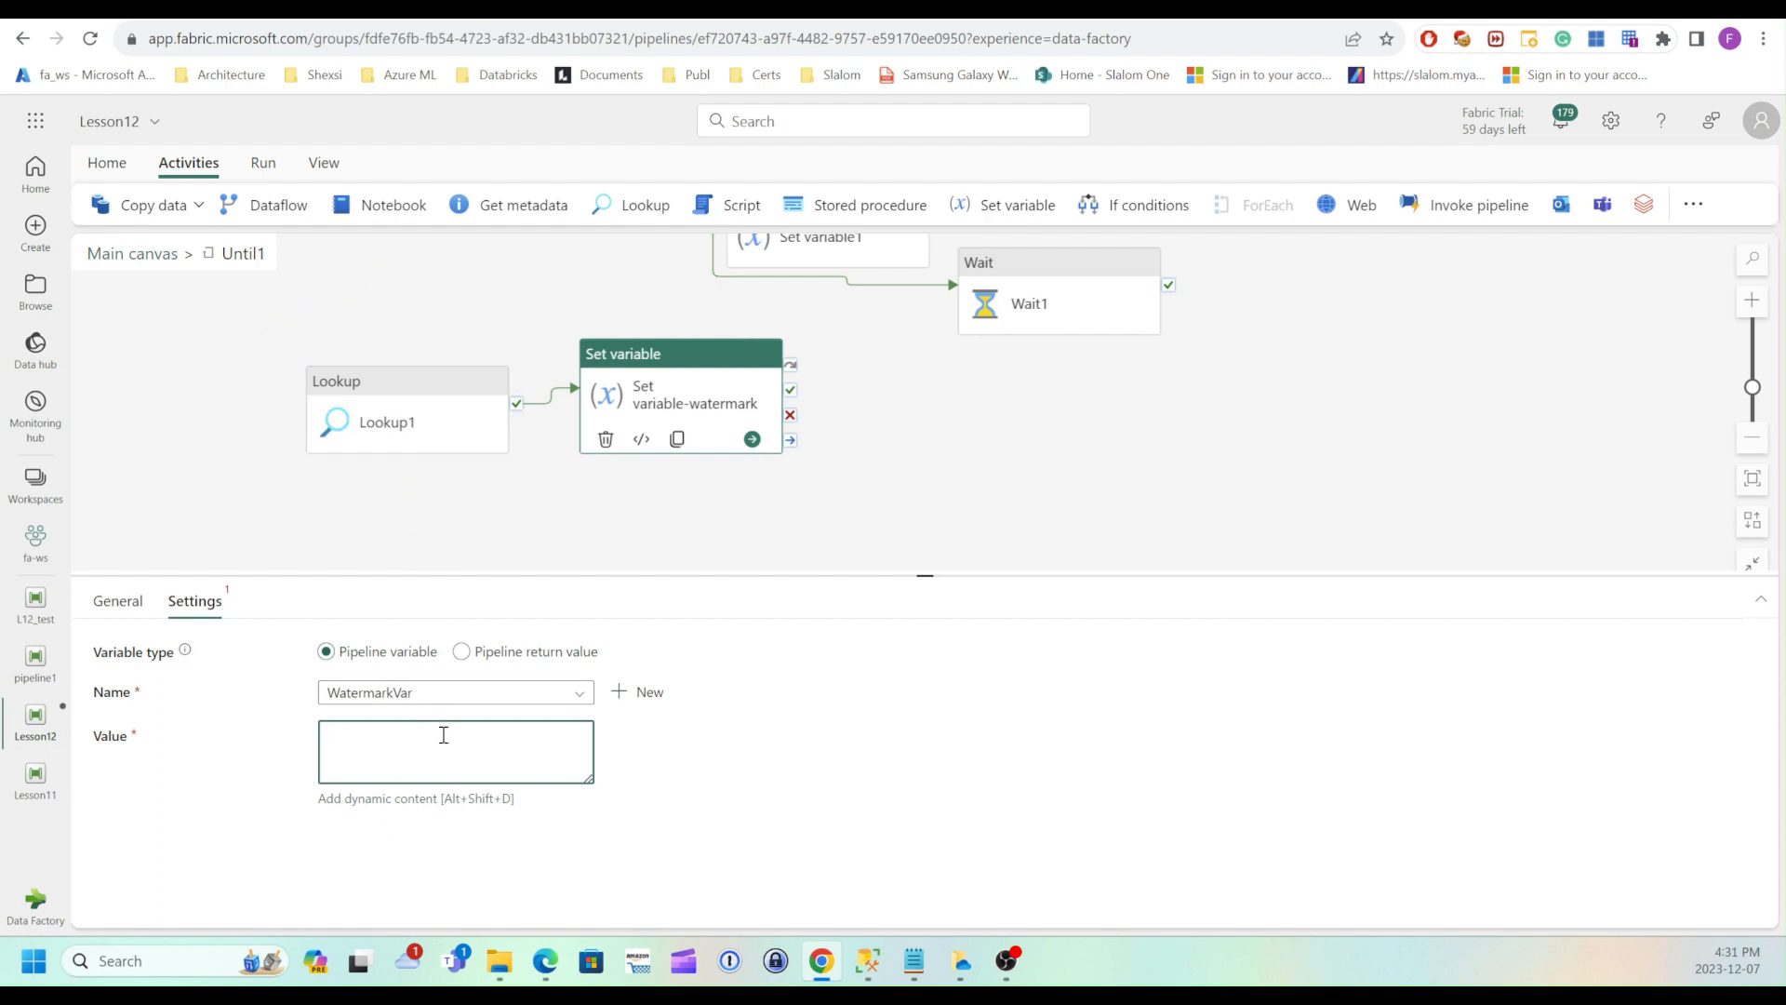
Rename the Lookup1 activity to Lookup-watermarks
left_click(389, 422)
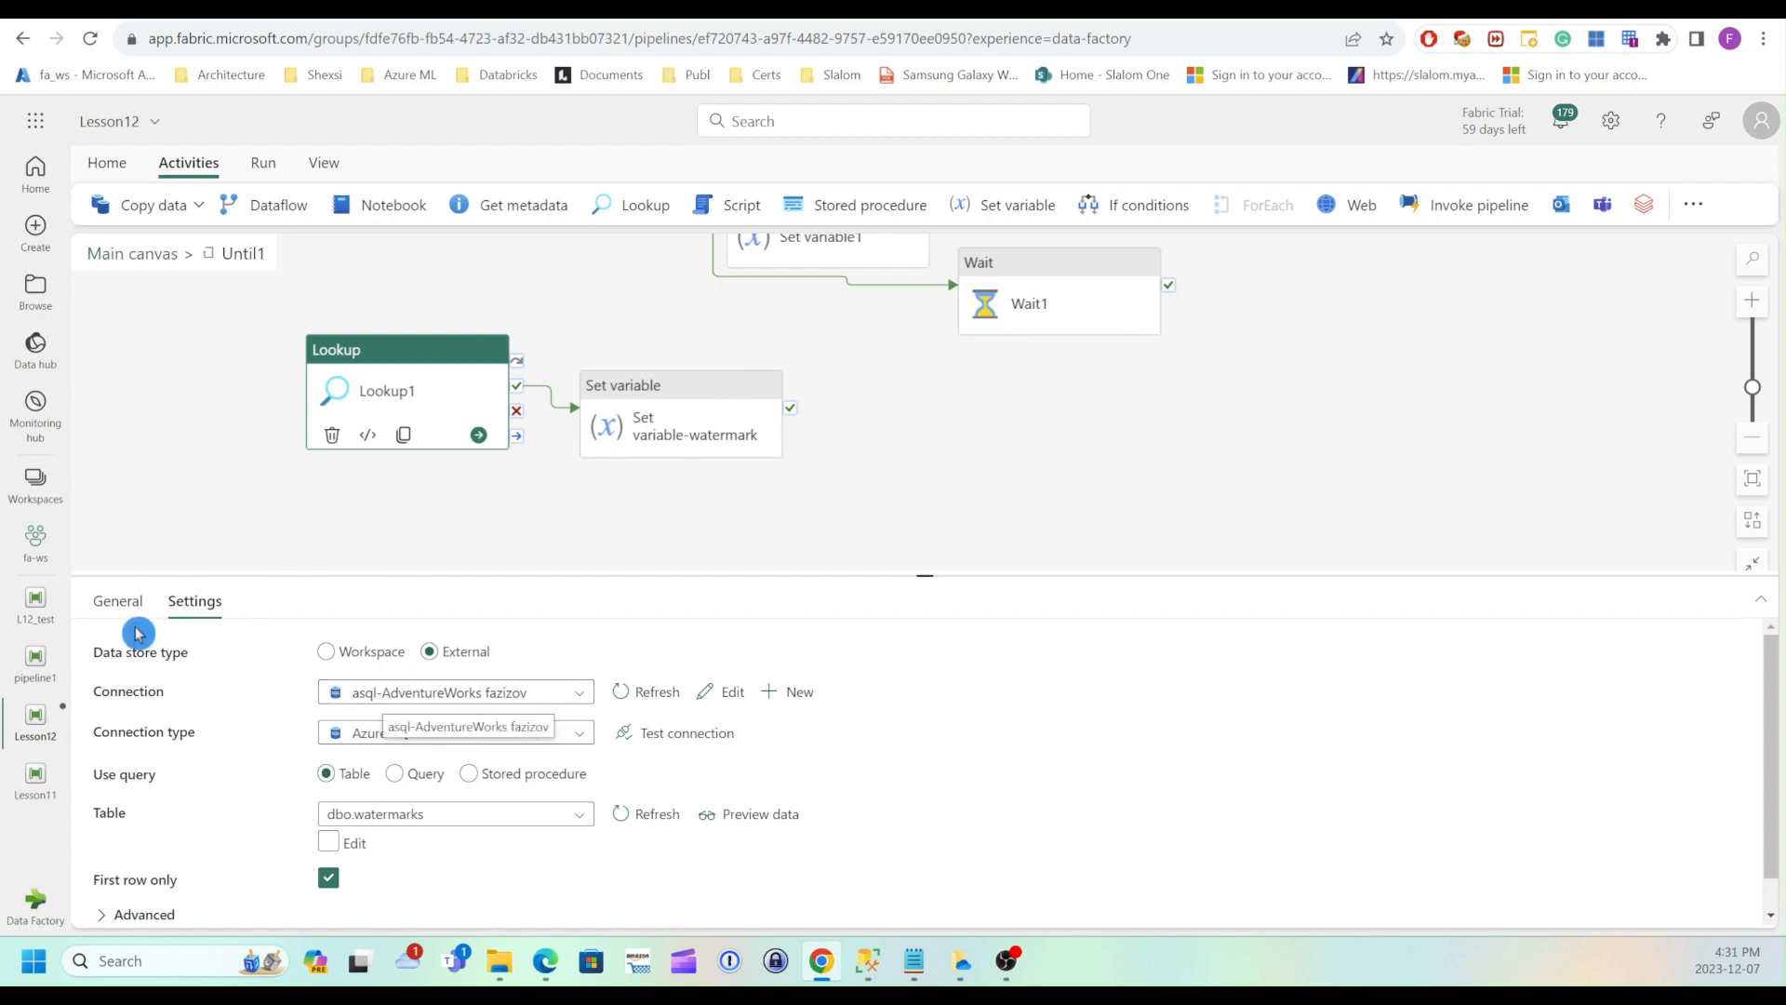
left_click(118, 601)
left_click(407, 651)
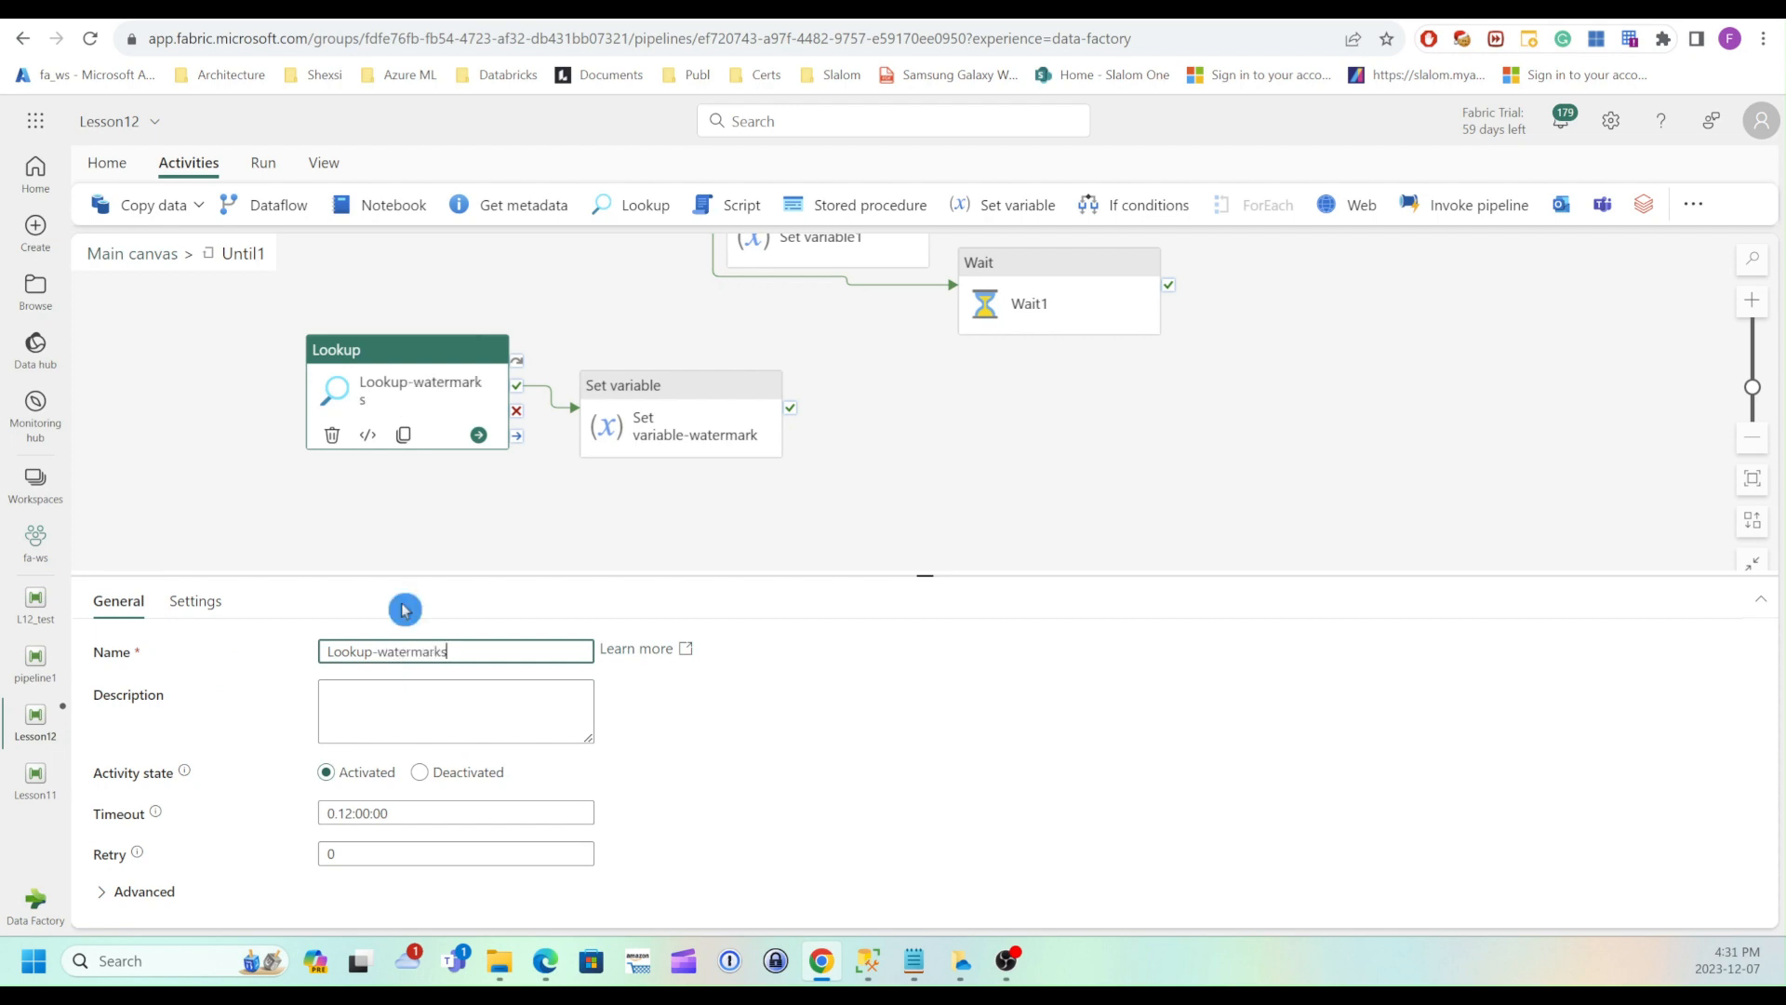
Start a dynamic expression for Set variable-watermark's value with the Lookup-watermarks first row output, followed by a period
left_click(705, 392)
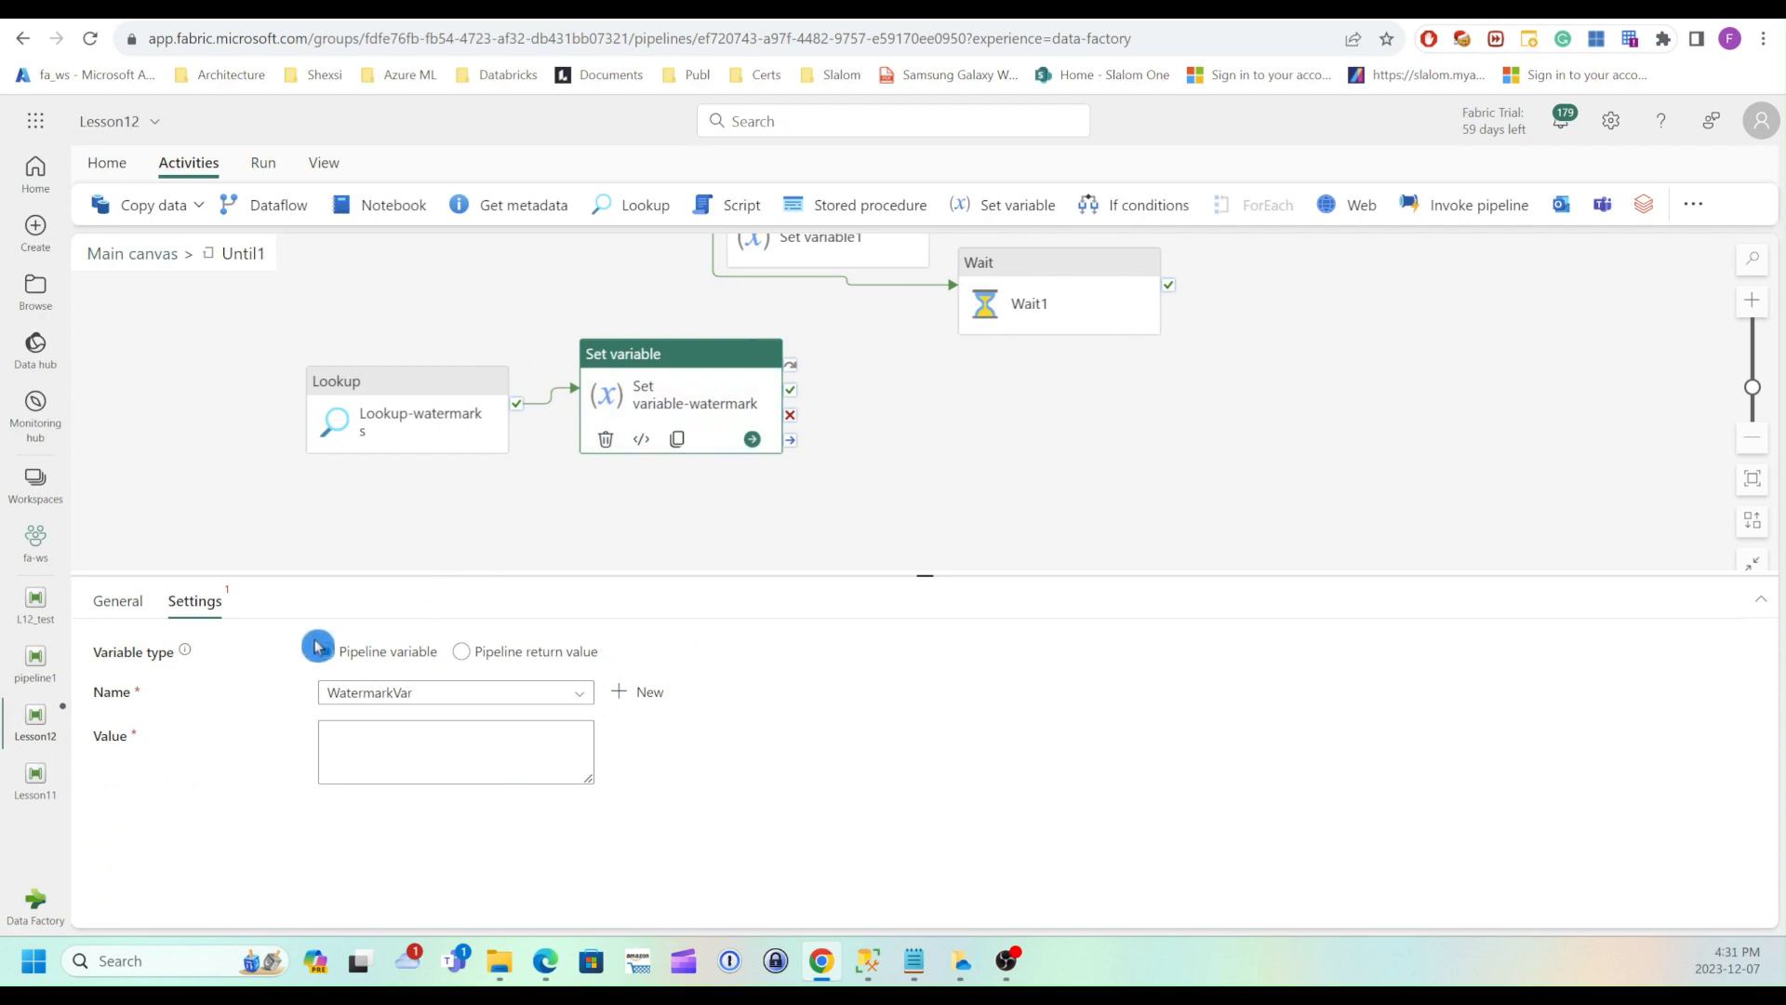
left_click(426, 736)
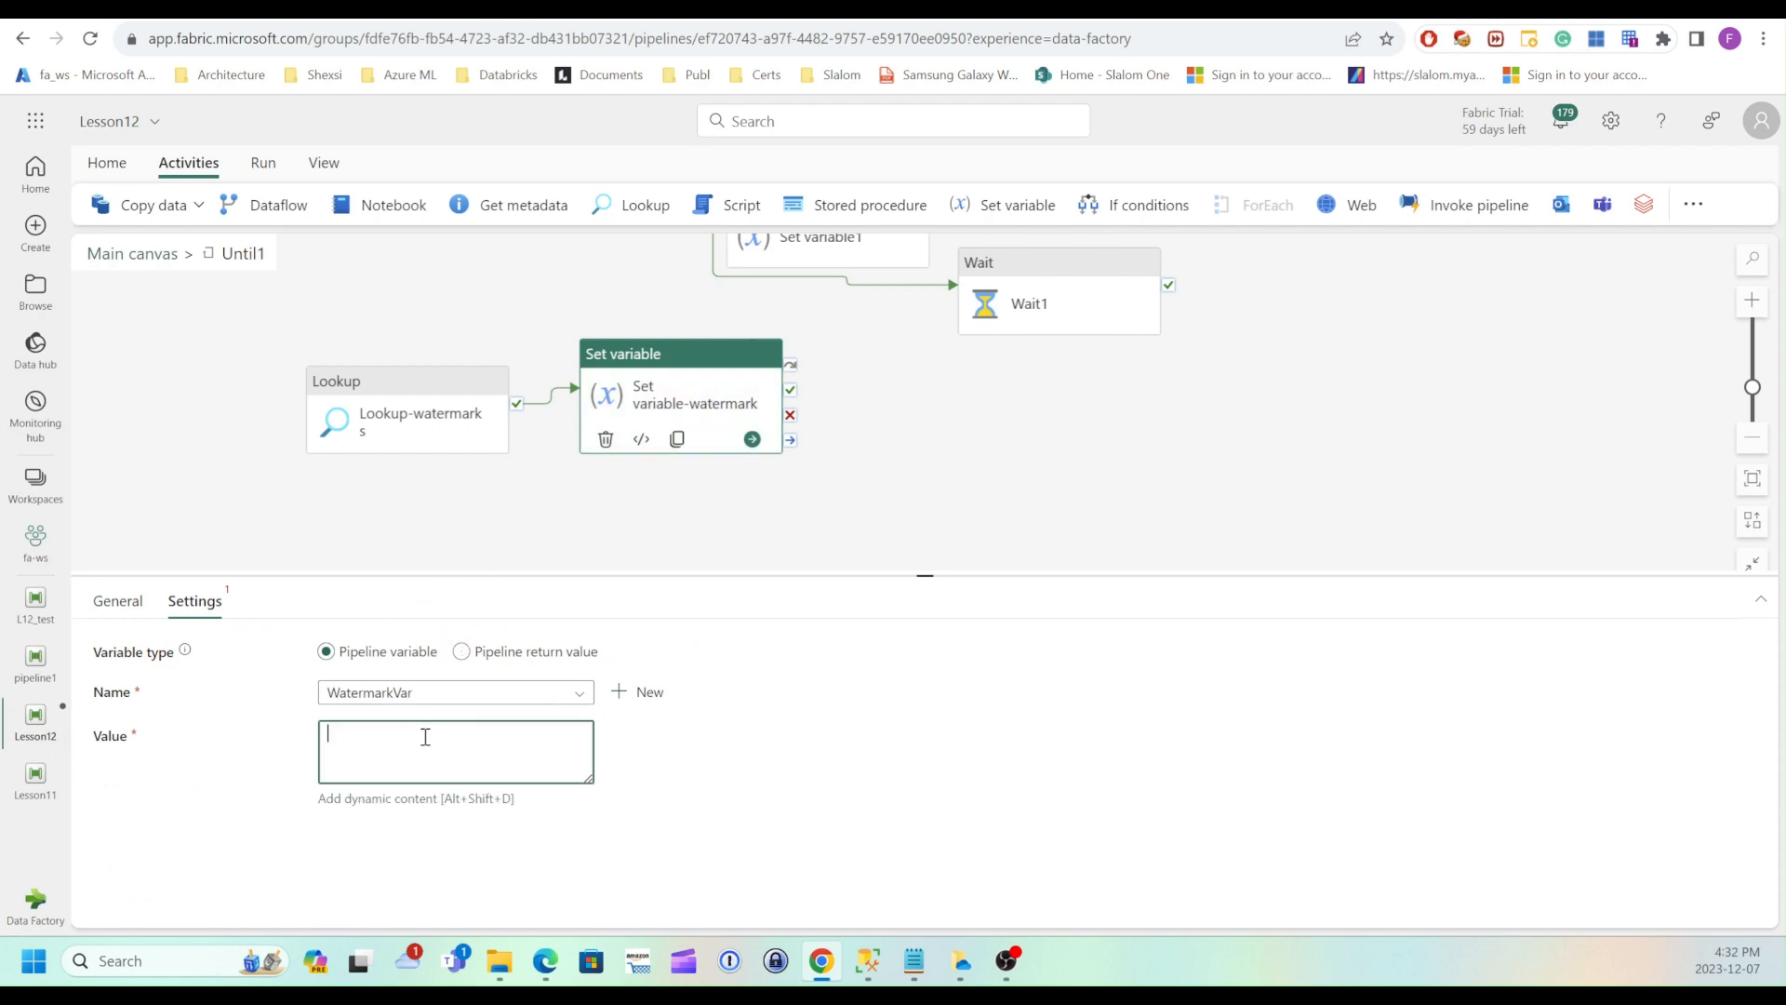
left_click(409, 799)
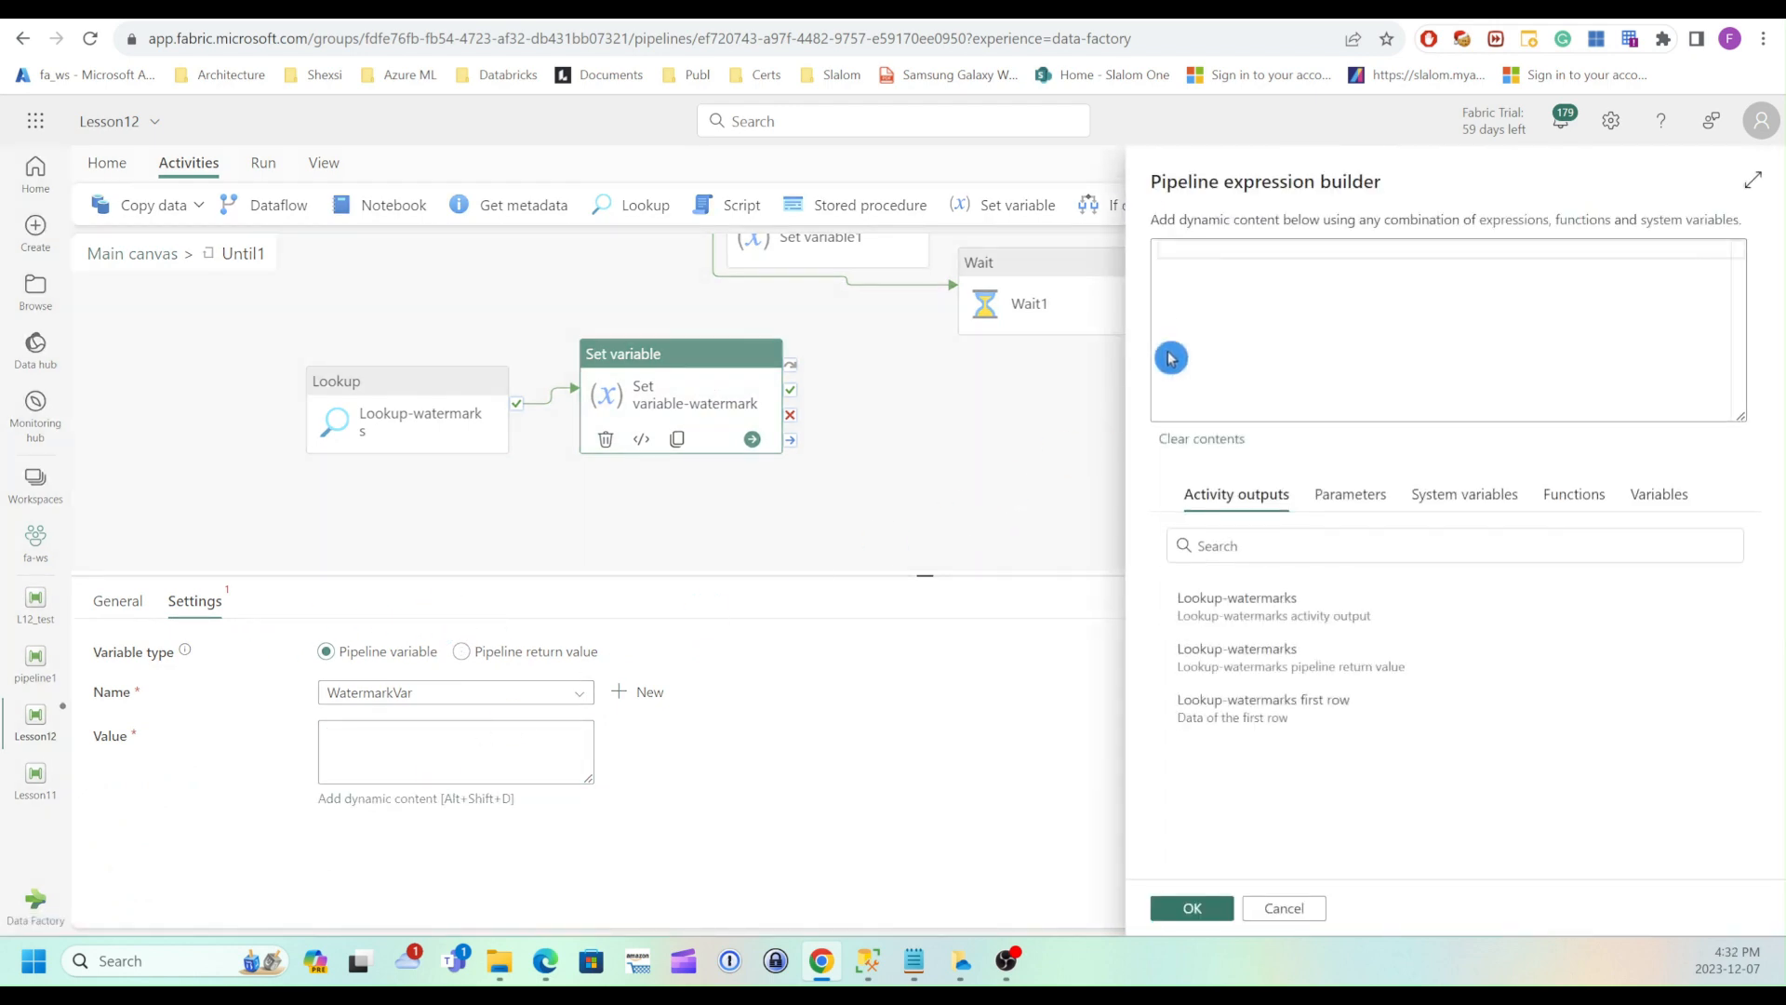
left_click(1212, 271)
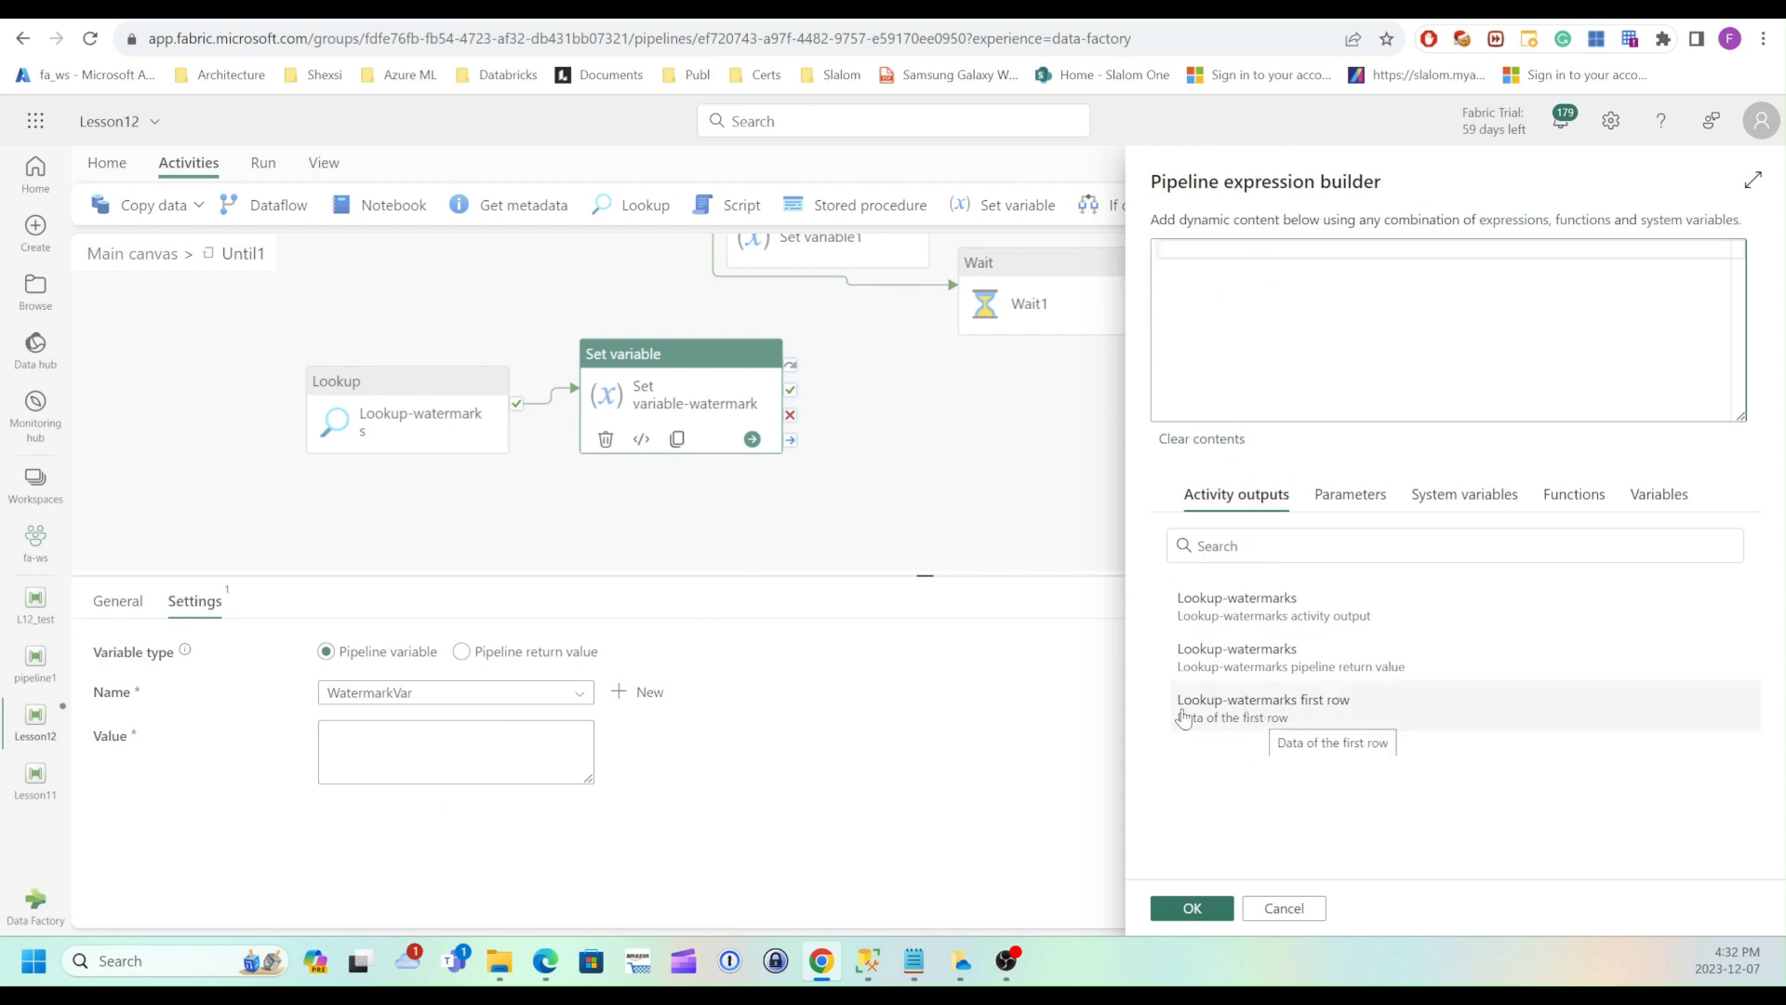
left_click(1244, 709)
left_click(1562, 249)
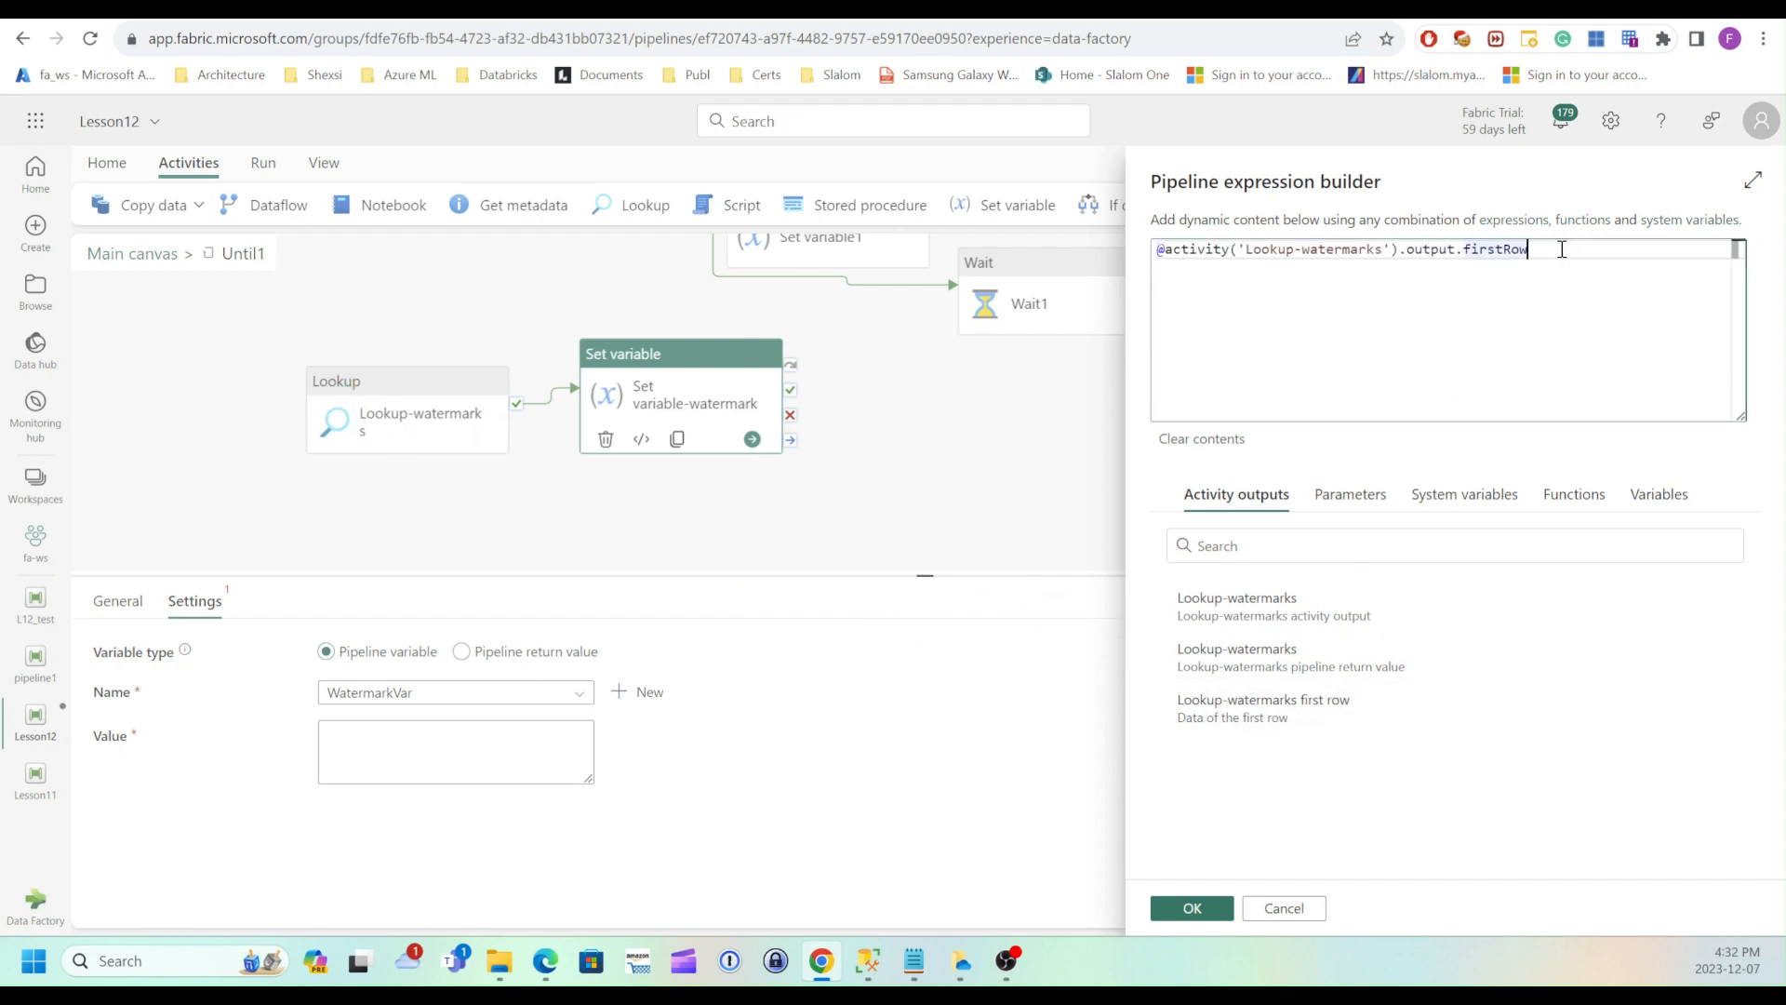
type(".")
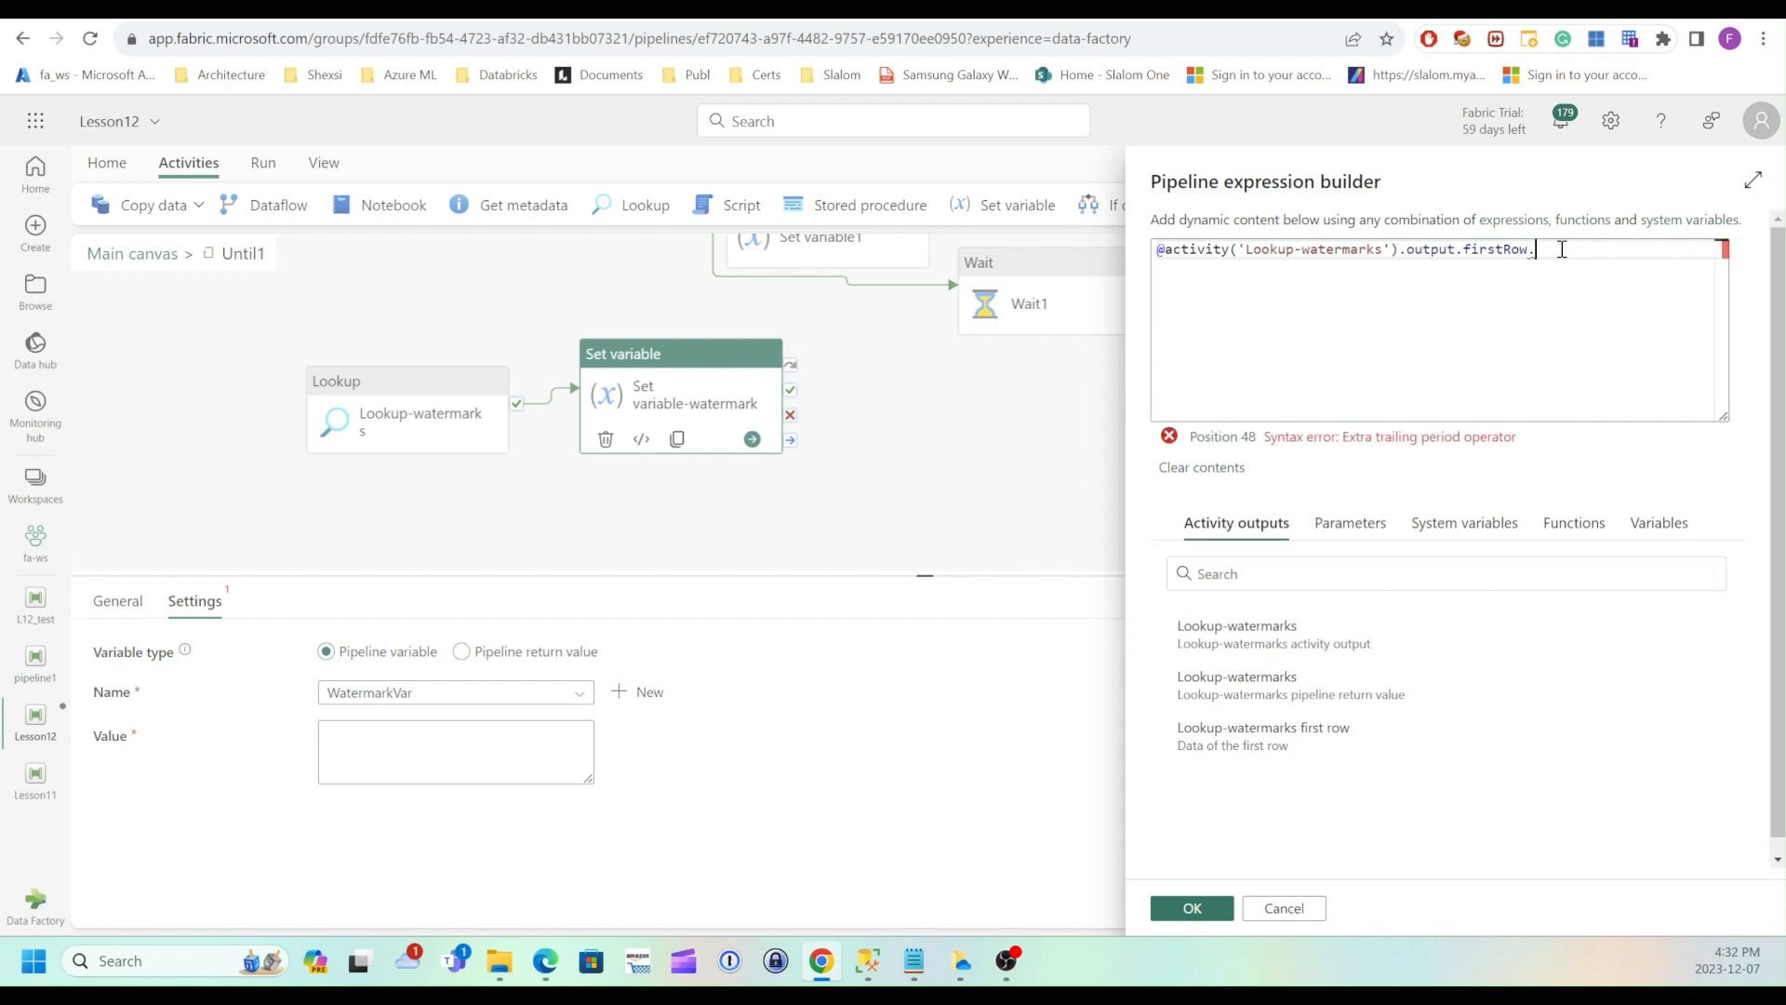
left_click(870, 958)
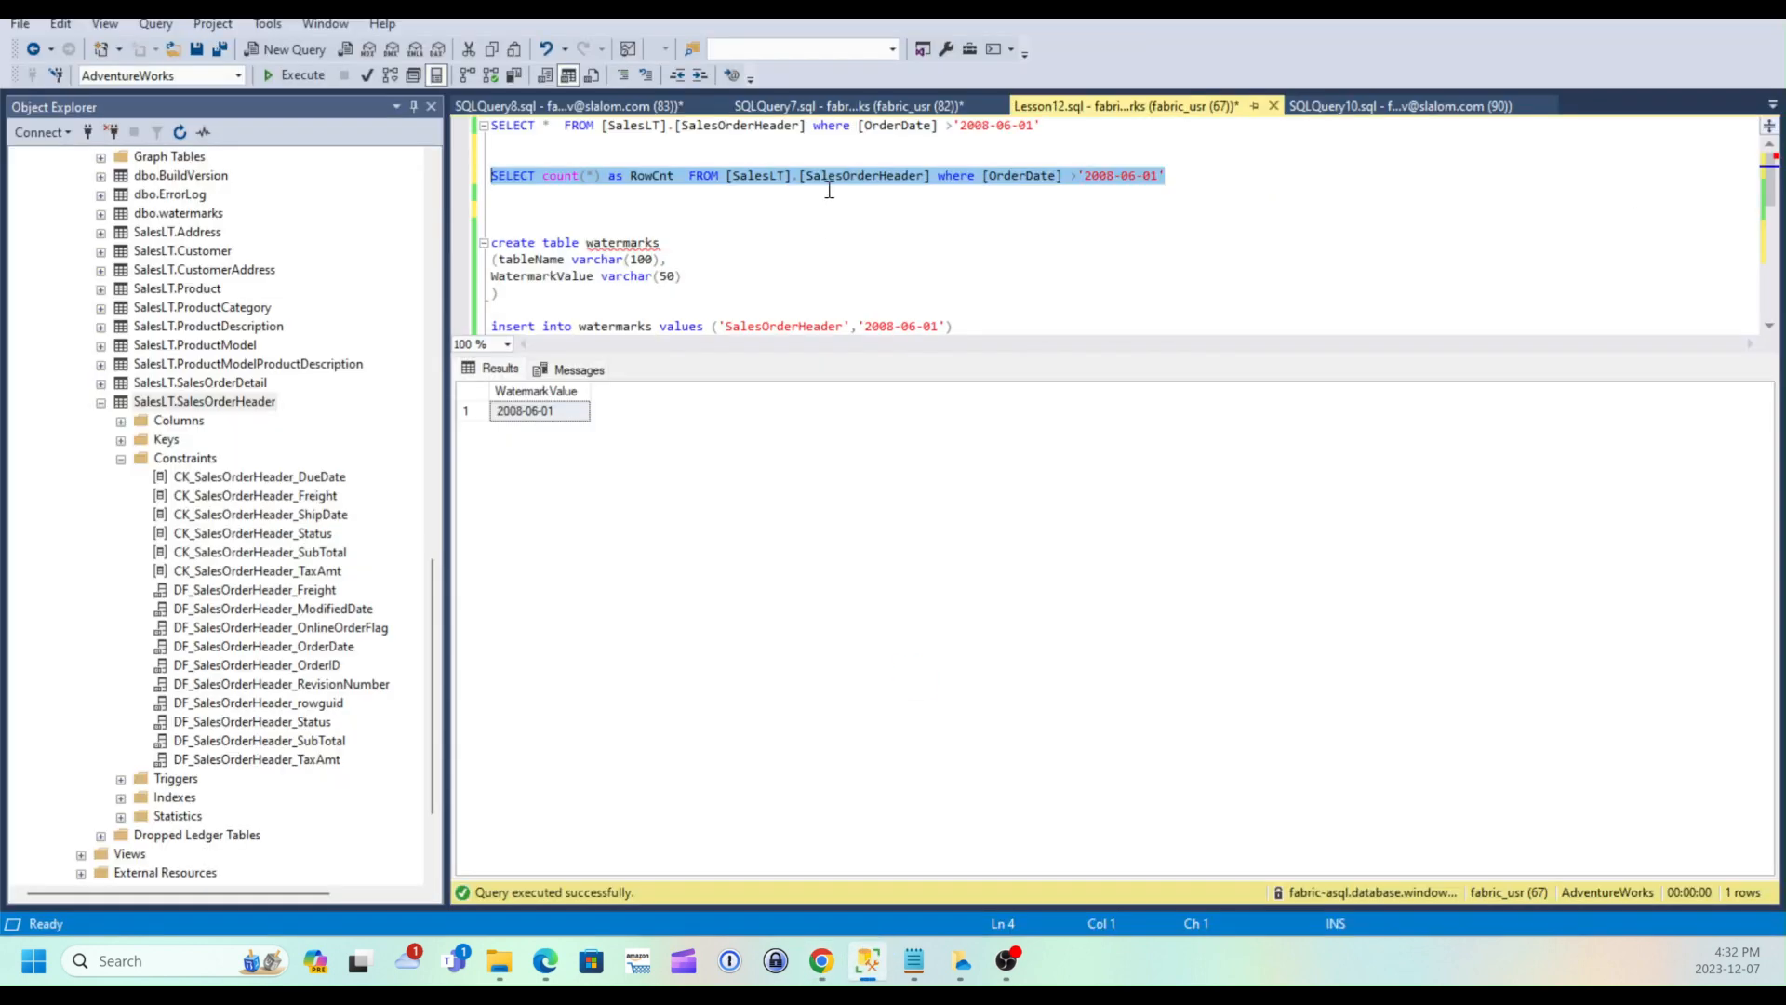
double_click(525, 277)
key("ctrl+c")
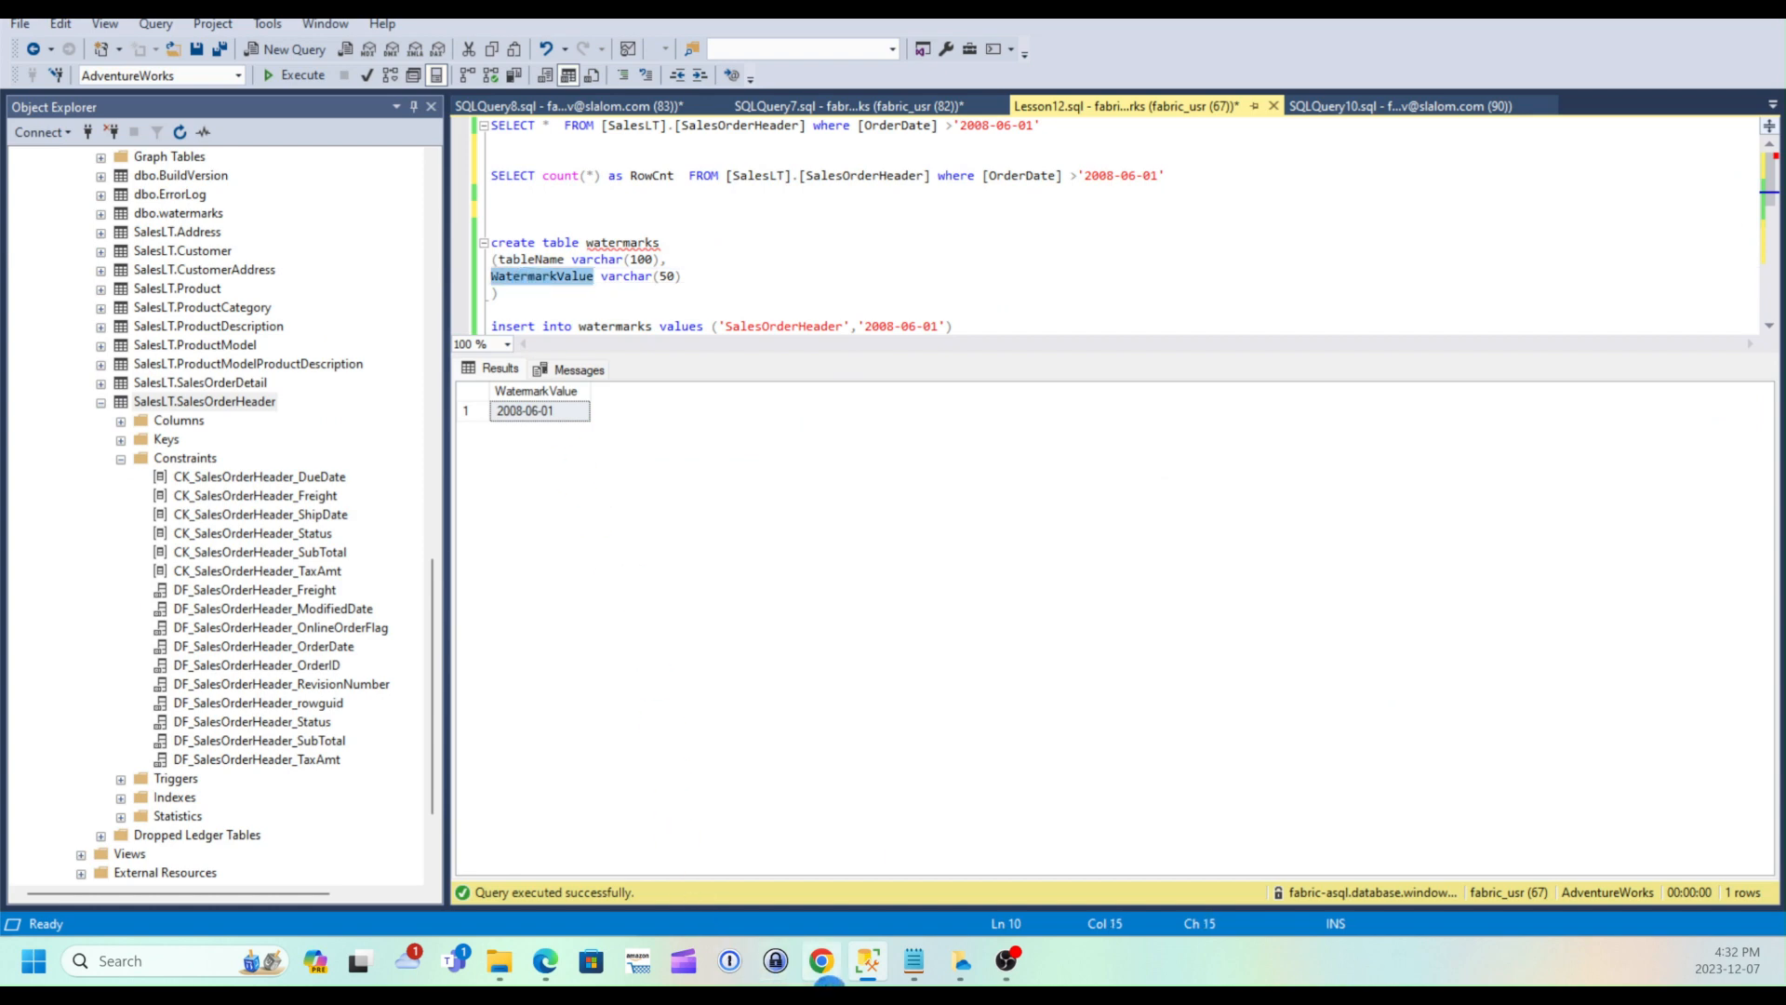
left_click(822, 960)
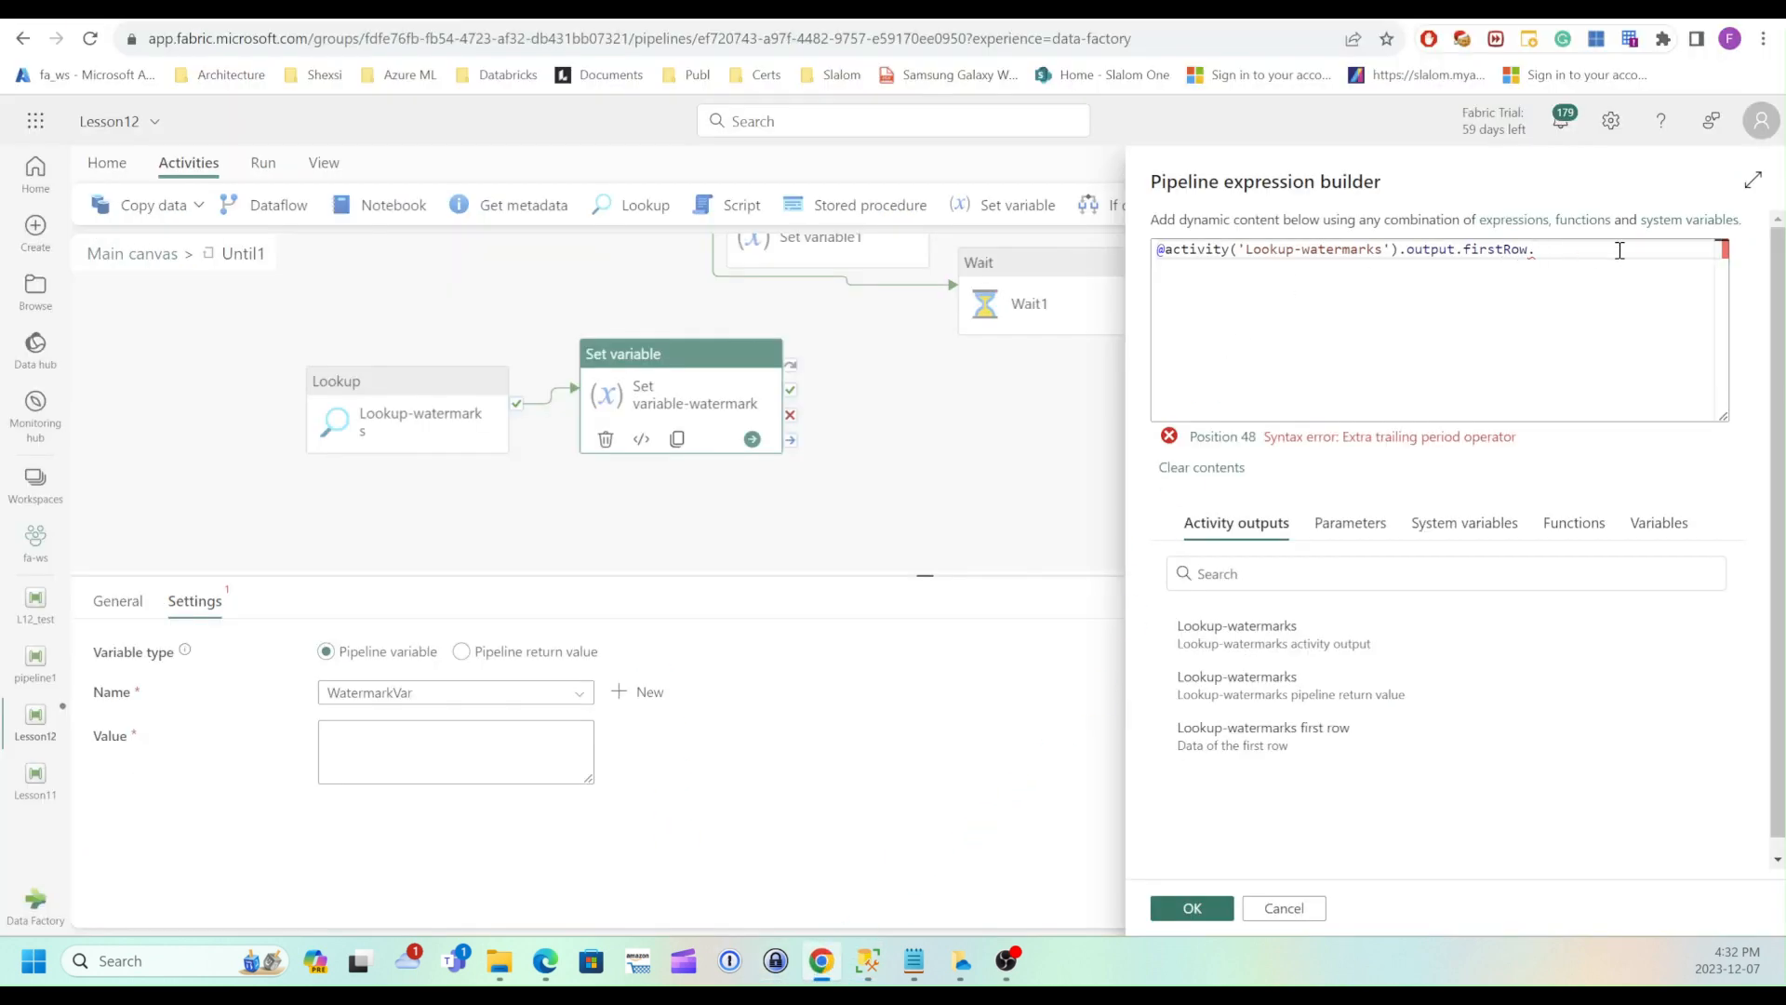
key("ctrl+v")
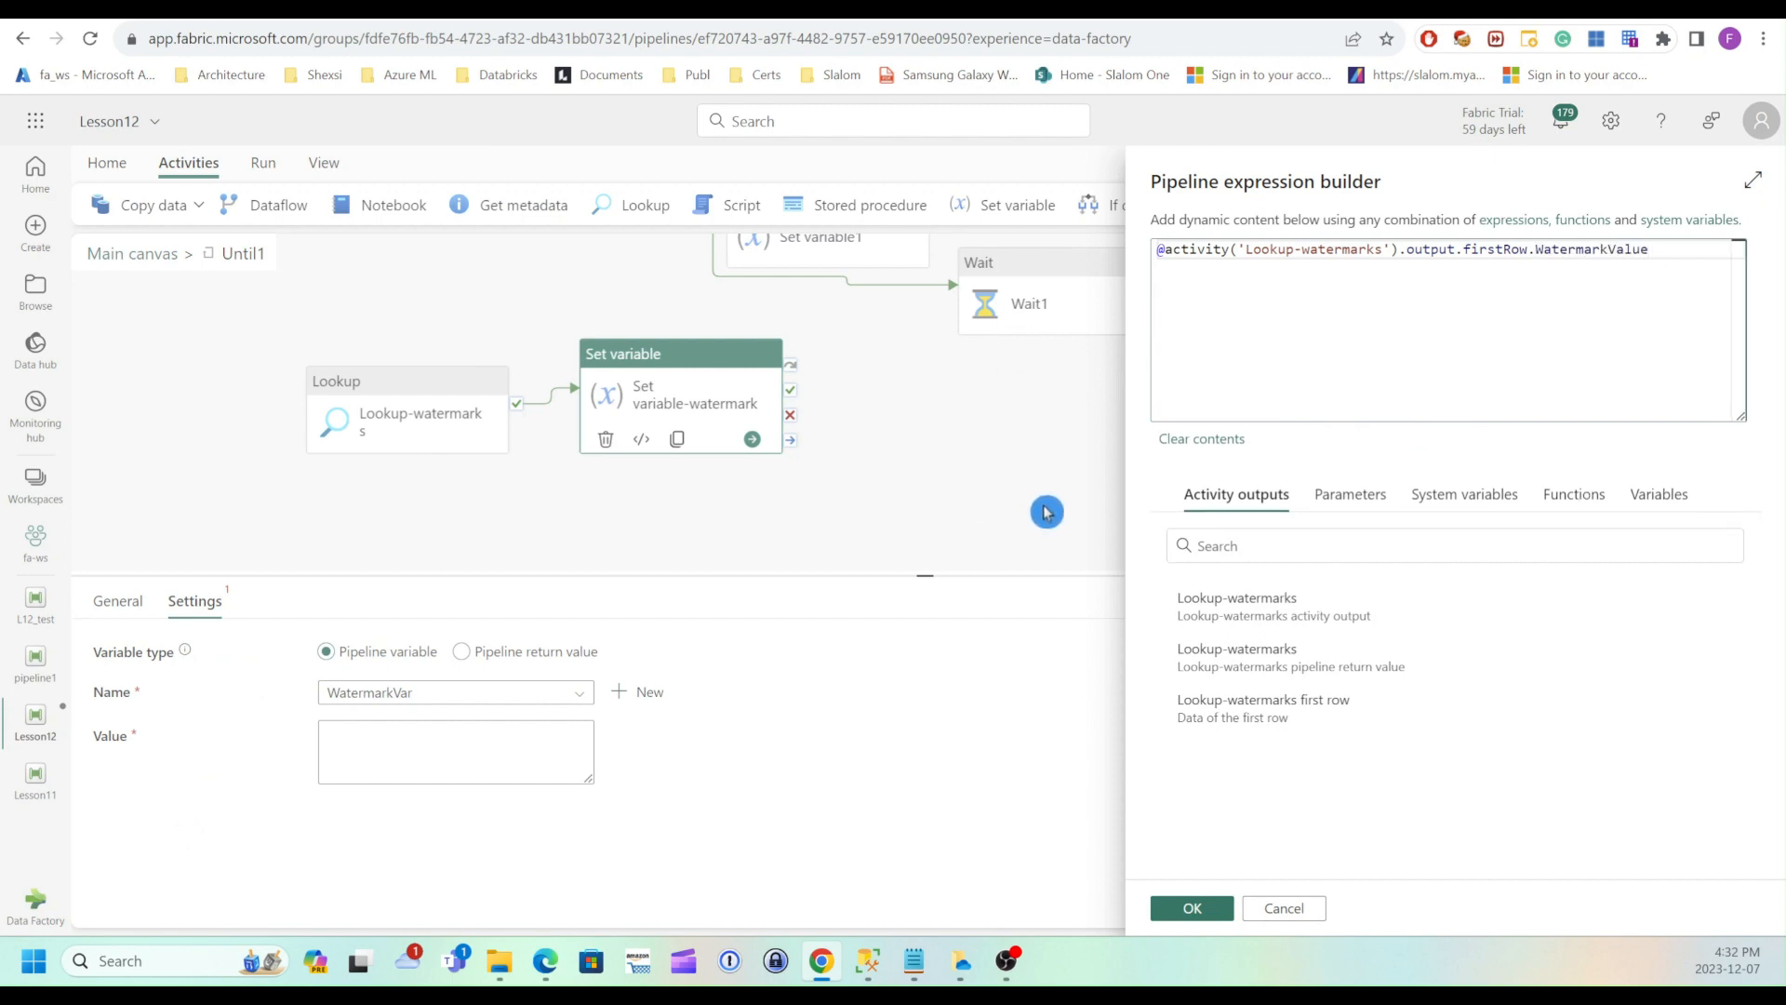
left_click(1192, 908)
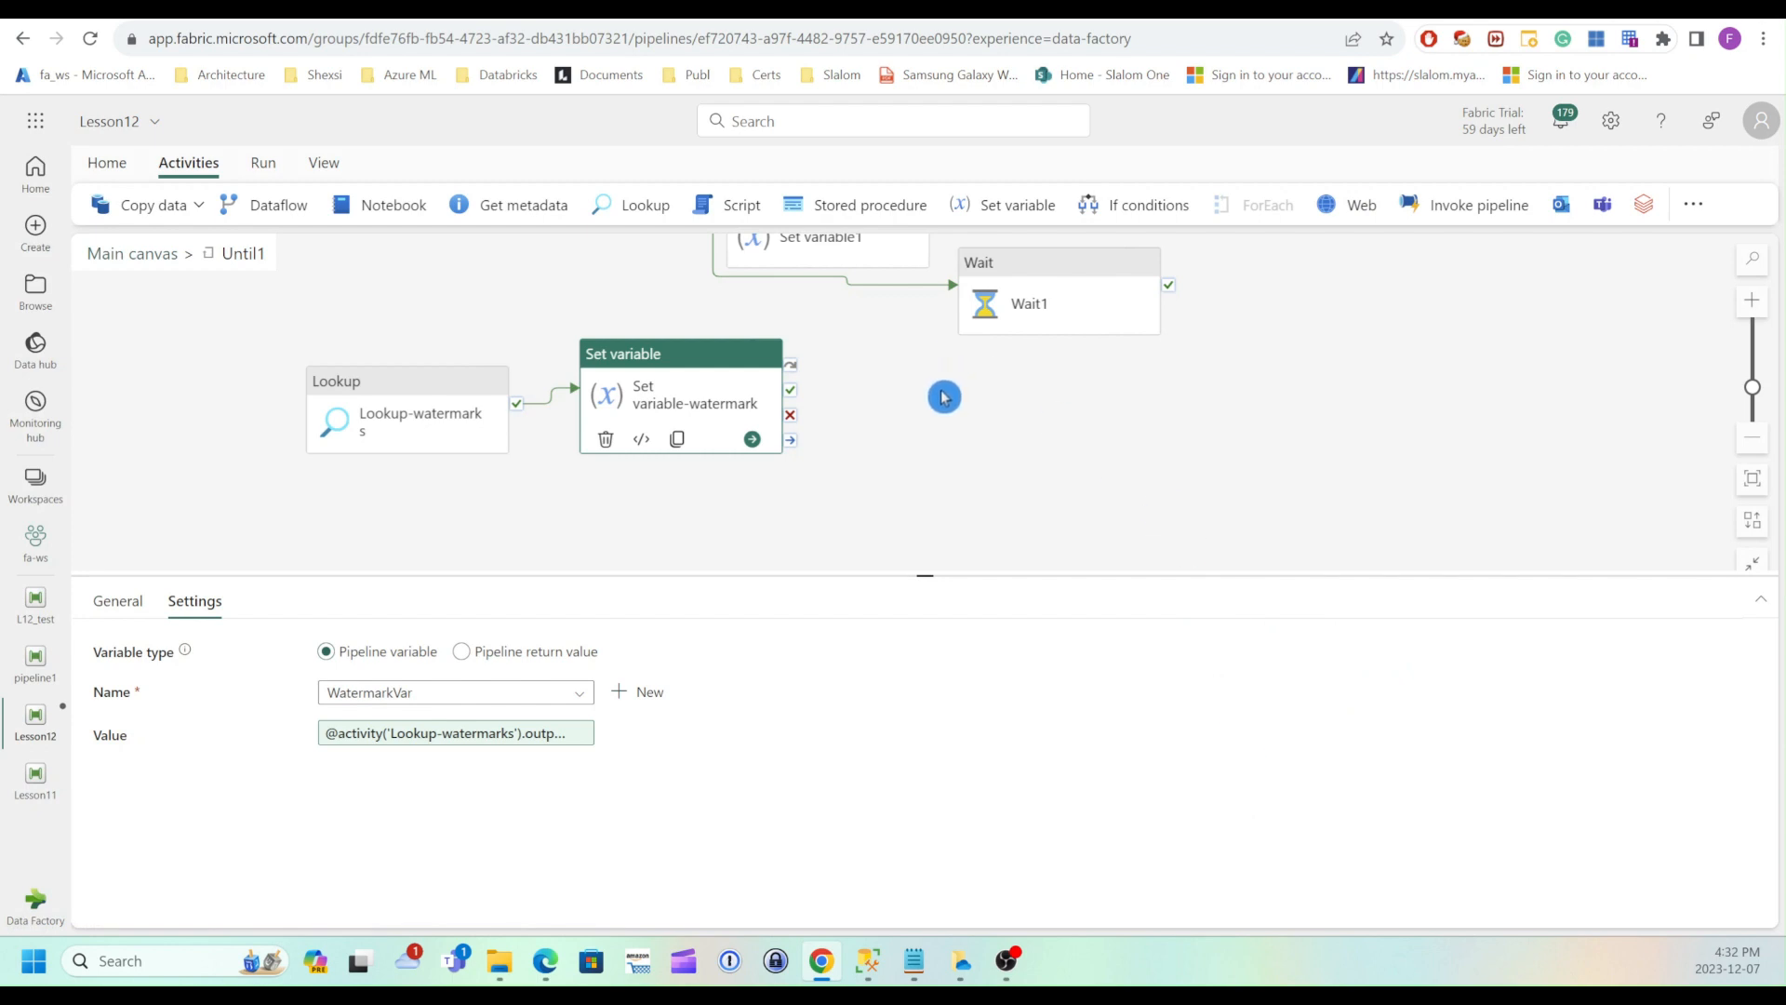
Move Wait1 away from the other activities, add another Lookup activity and link it to Set variable-watermark's success output
scroll(930, 431, "up", 1)
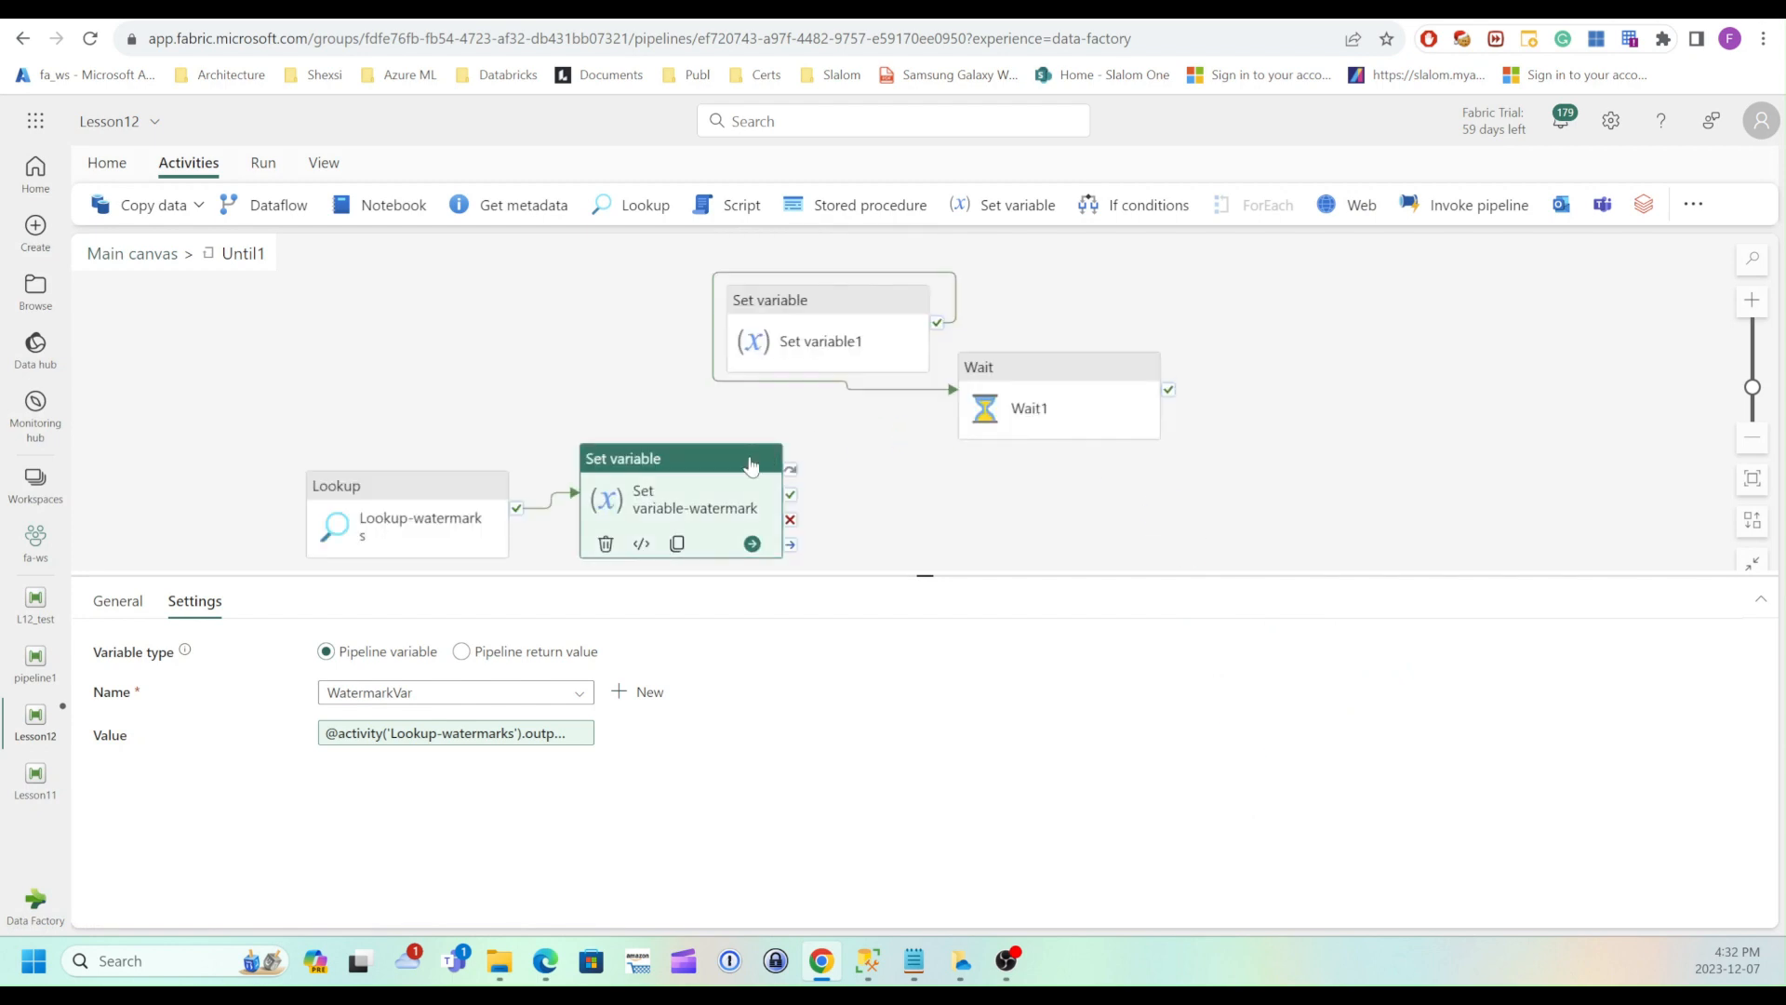
left_click_drag(1009, 372, 1228, 377)
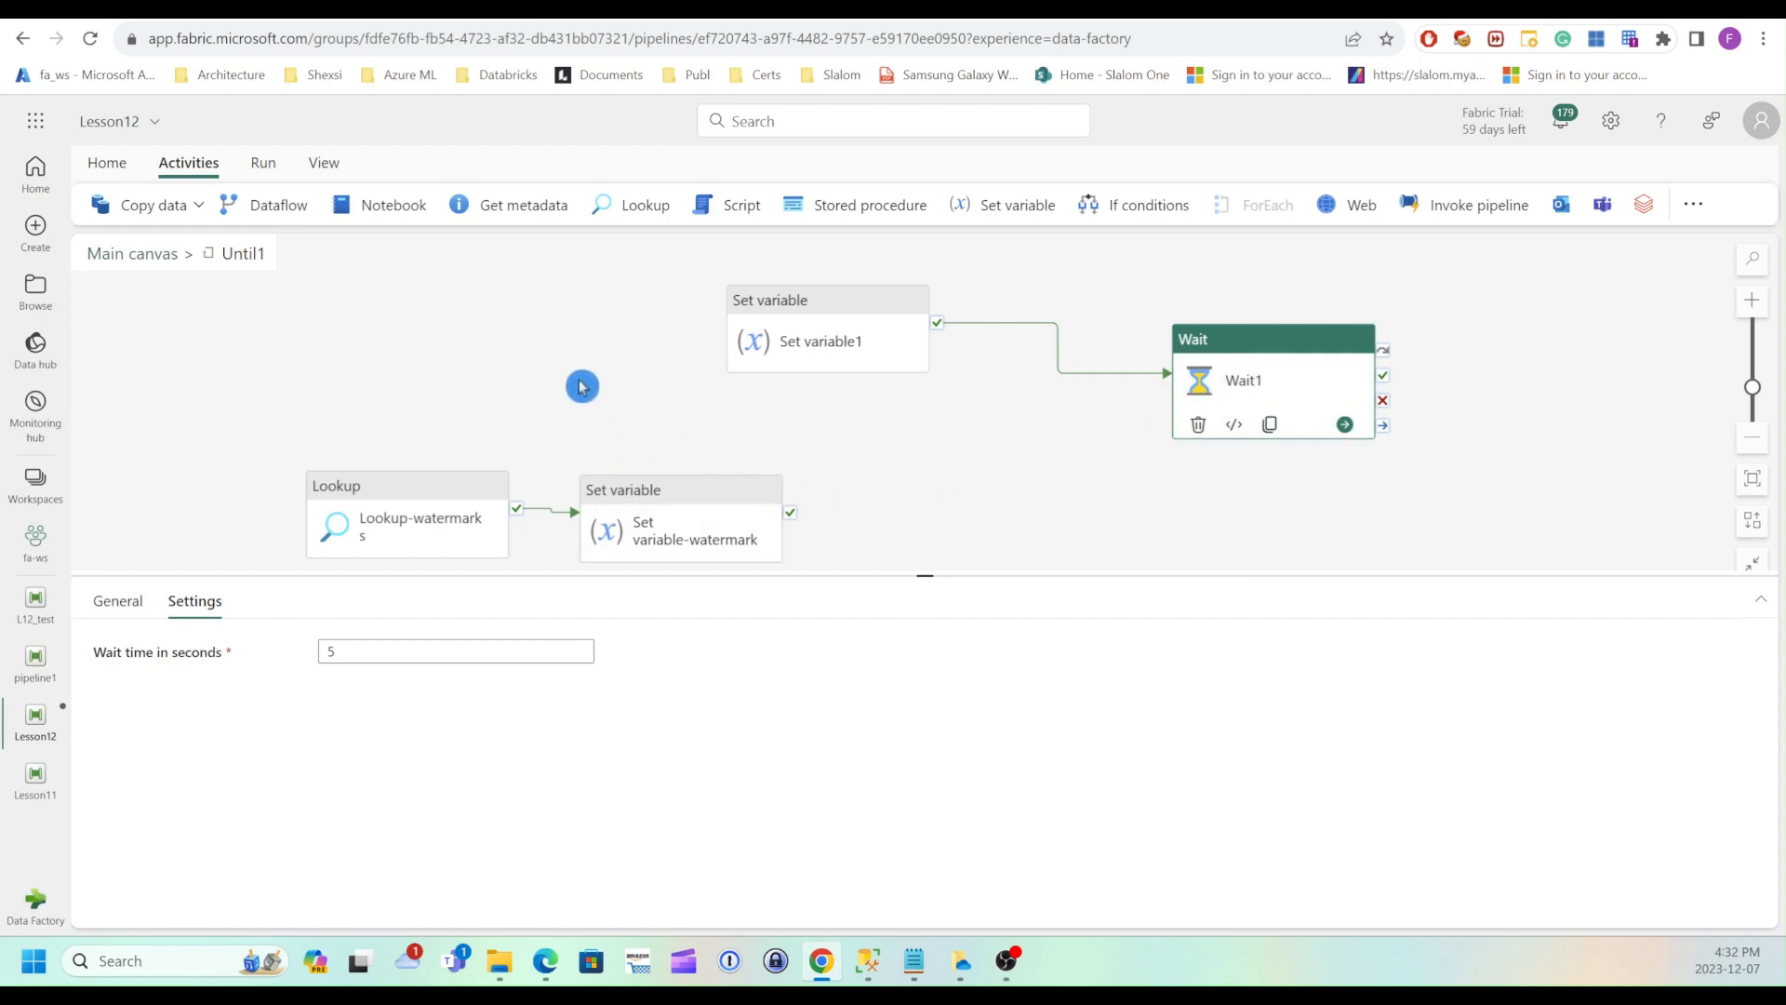
left_click(626, 205)
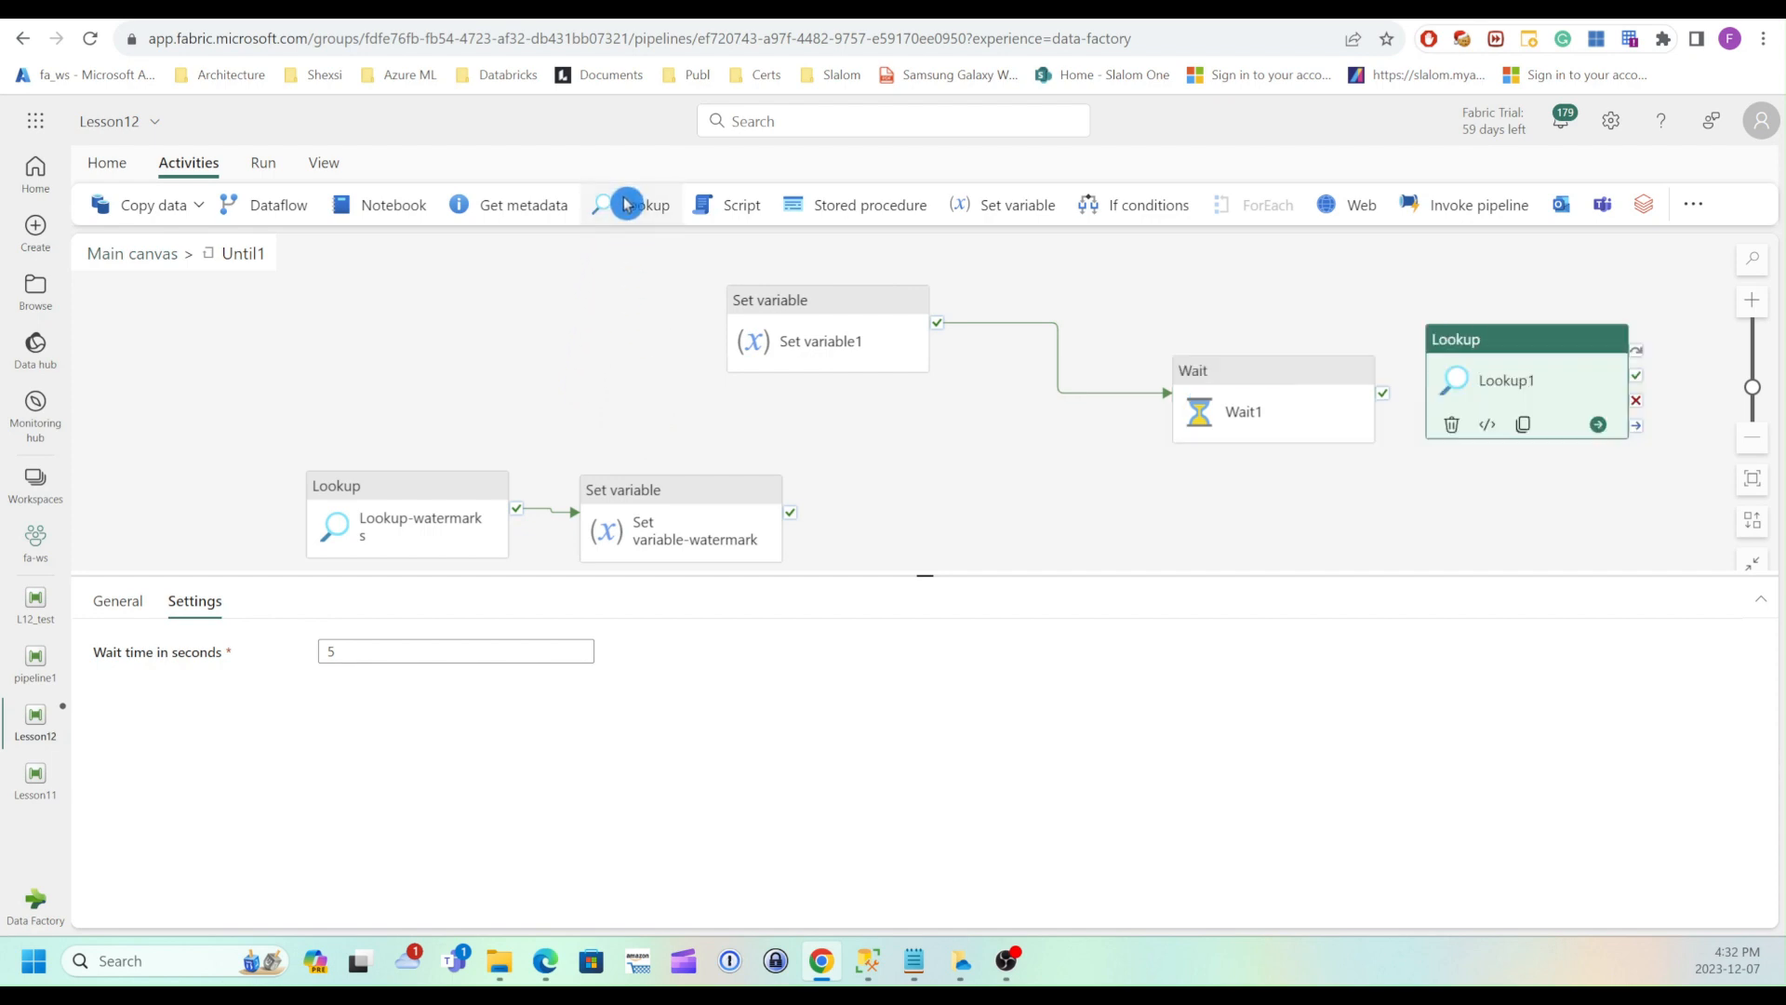
left_click_drag(1481, 342, 916, 483)
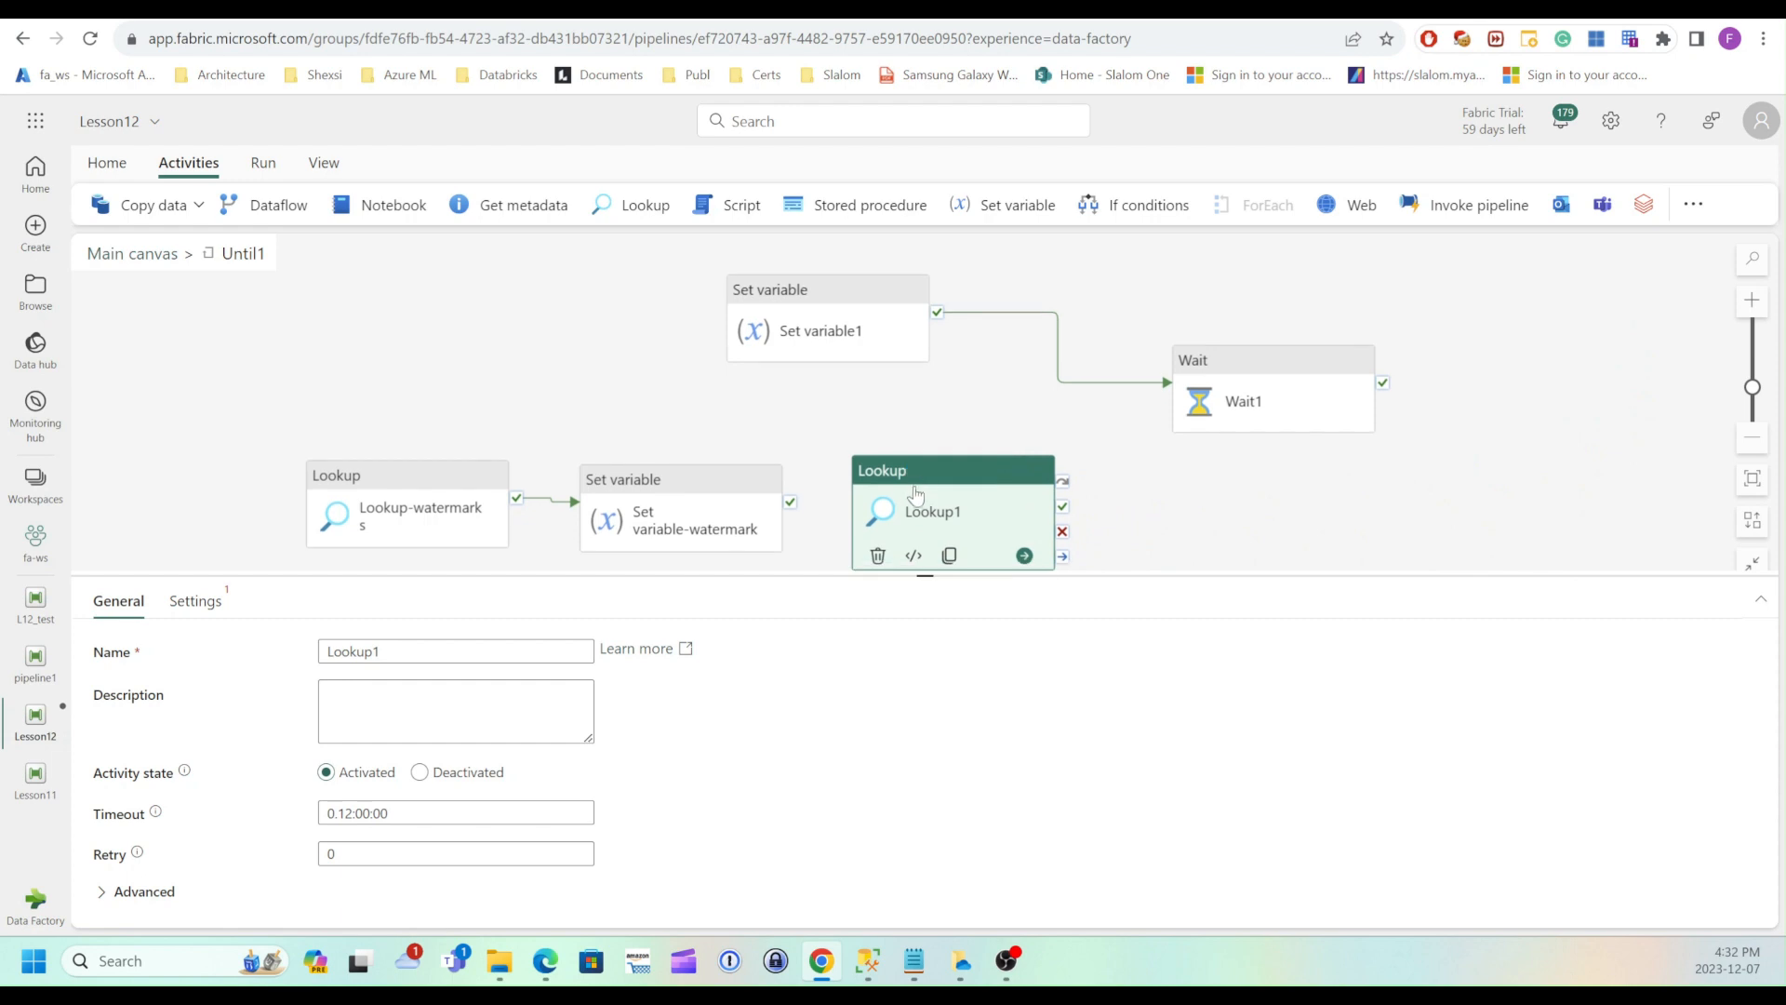
left_click_drag(925, 577, 929, 599)
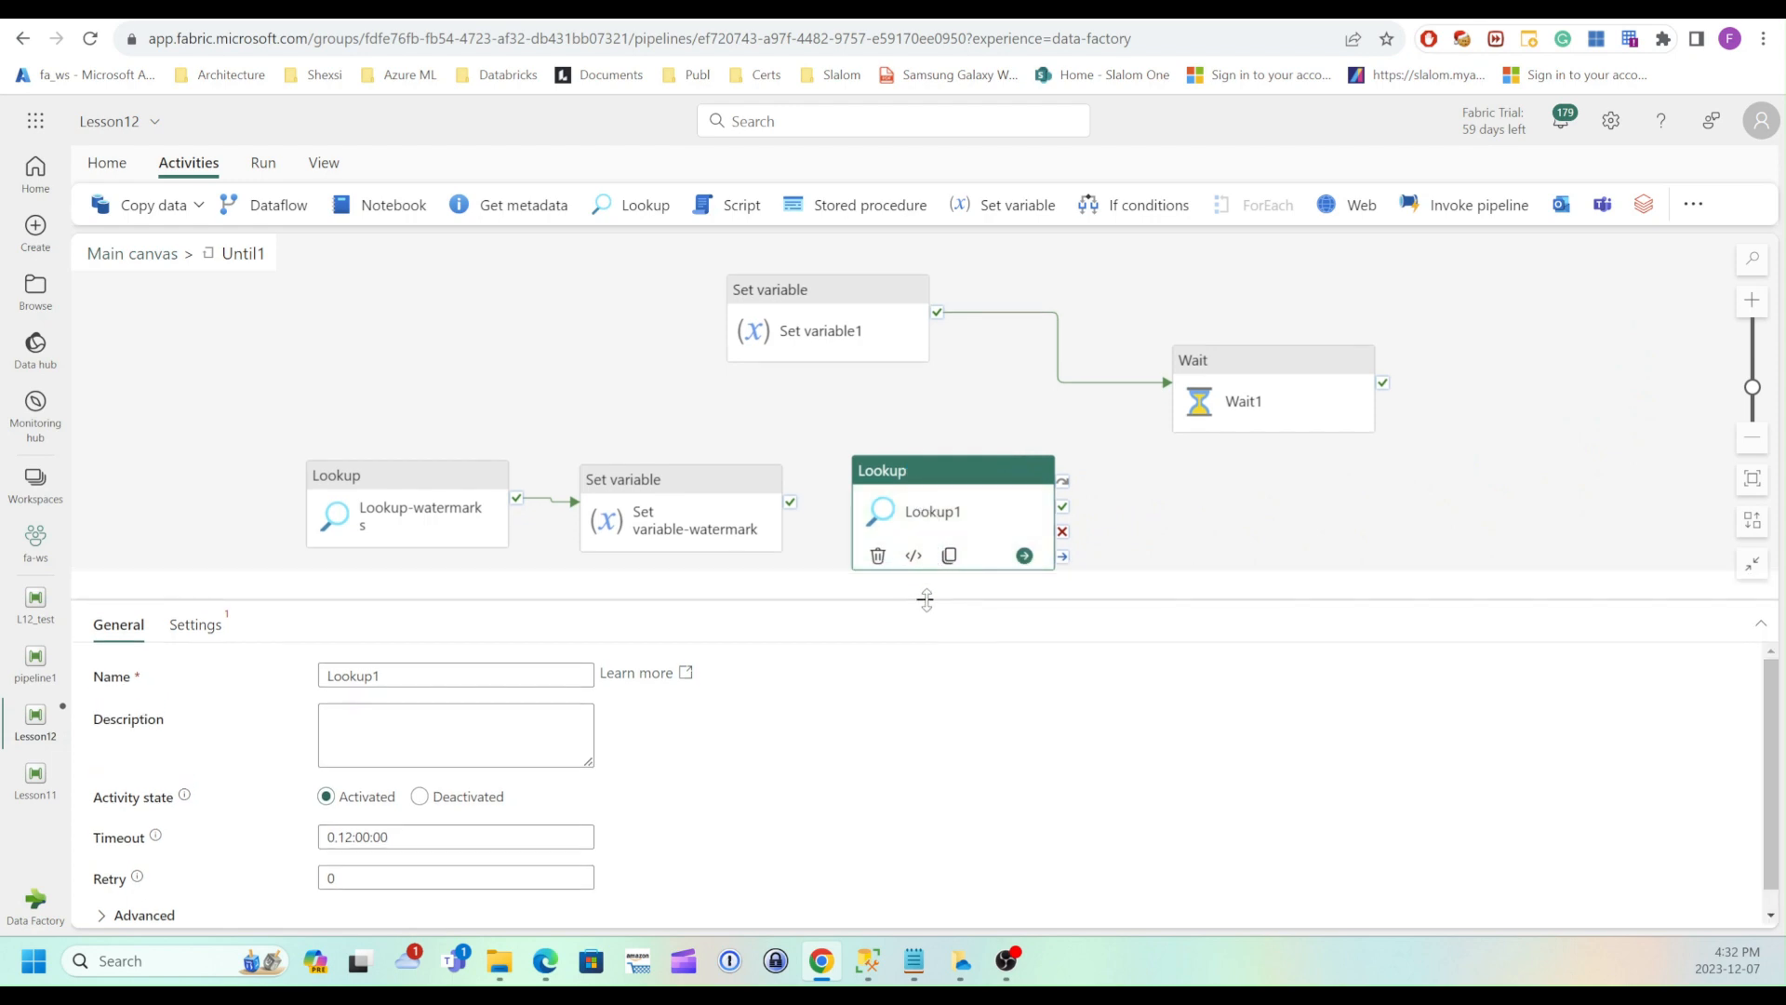
left_click_drag(790, 503, 910, 490)
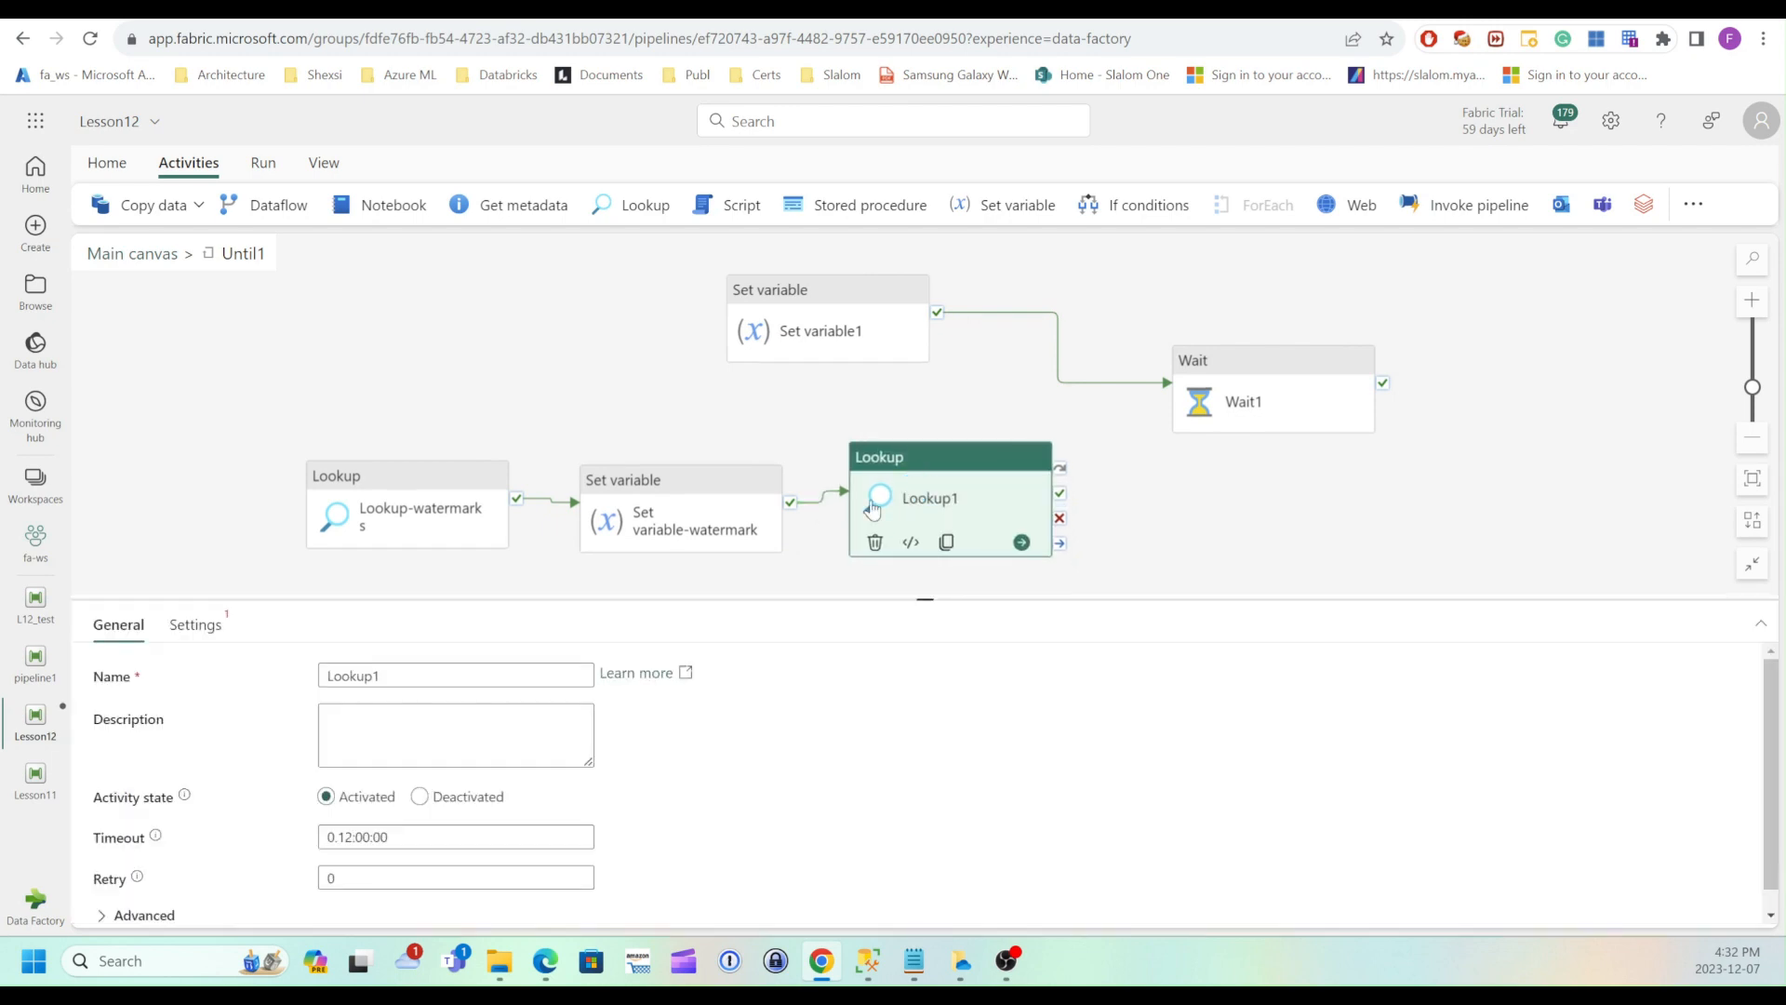
Set Lookup1's external connection to the asql-AdventureWorks connection with connection type Azure SQL Database
left_click(198, 625)
left_click(440, 713)
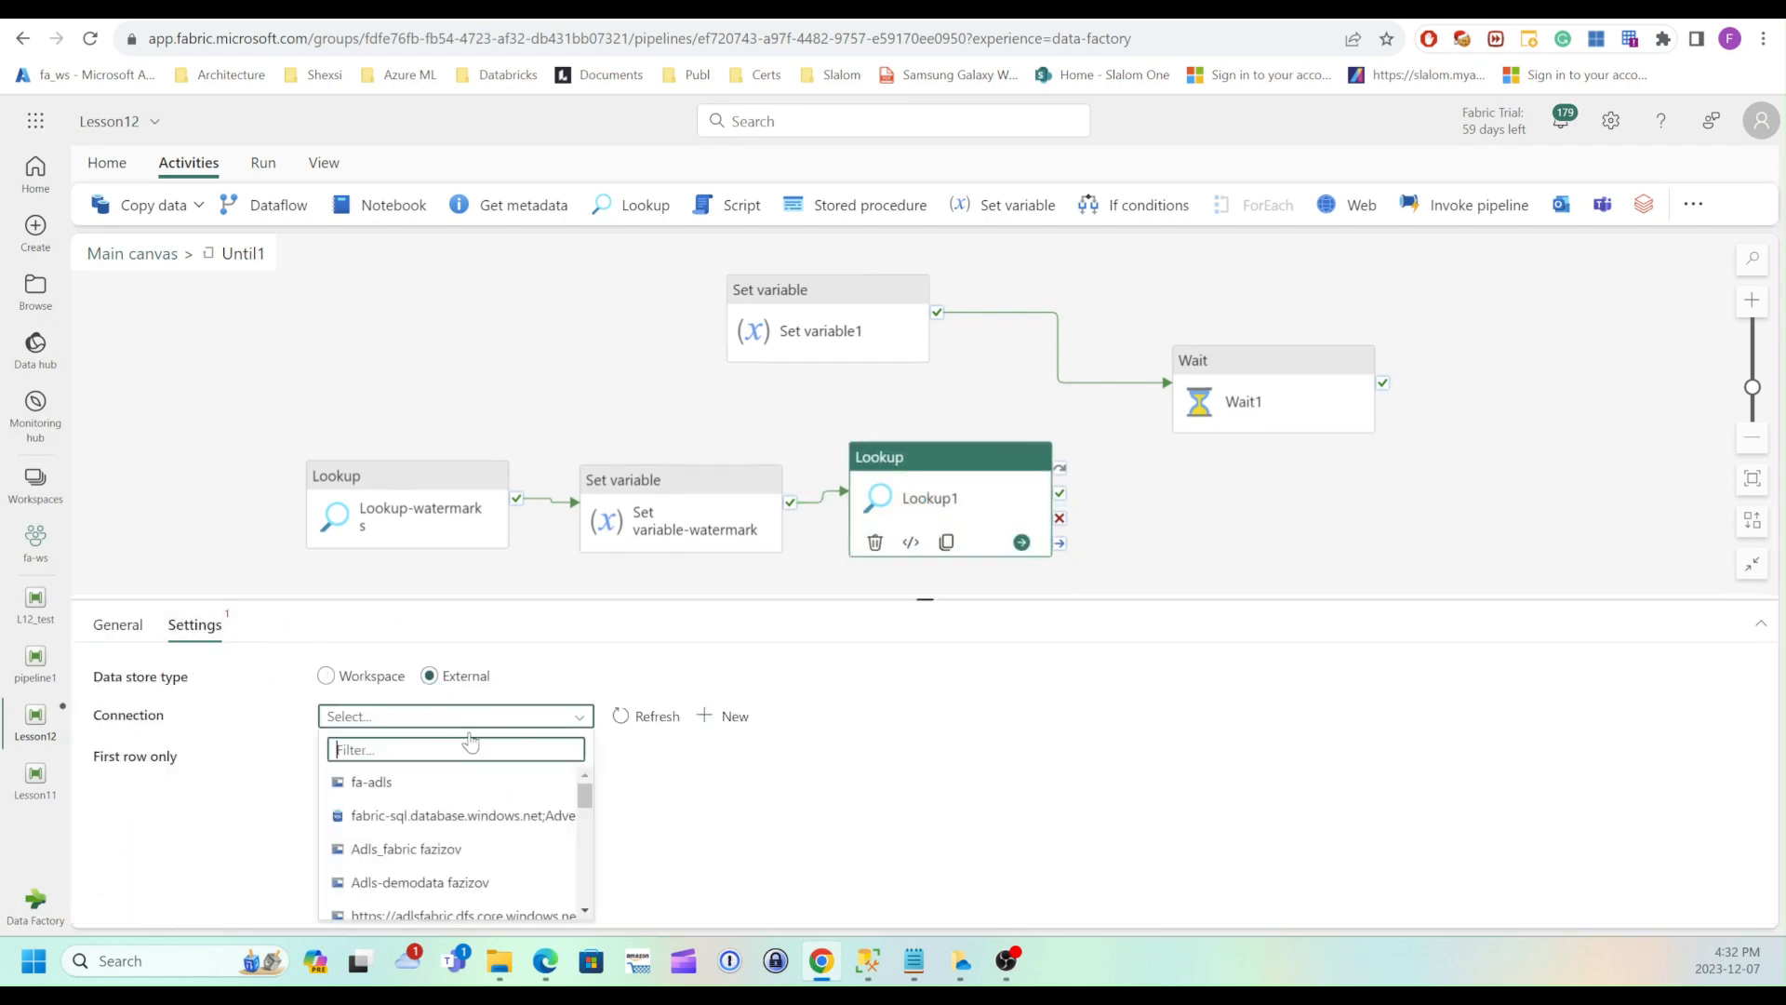
scroll(502, 837, "down", 5)
left_click(424, 907)
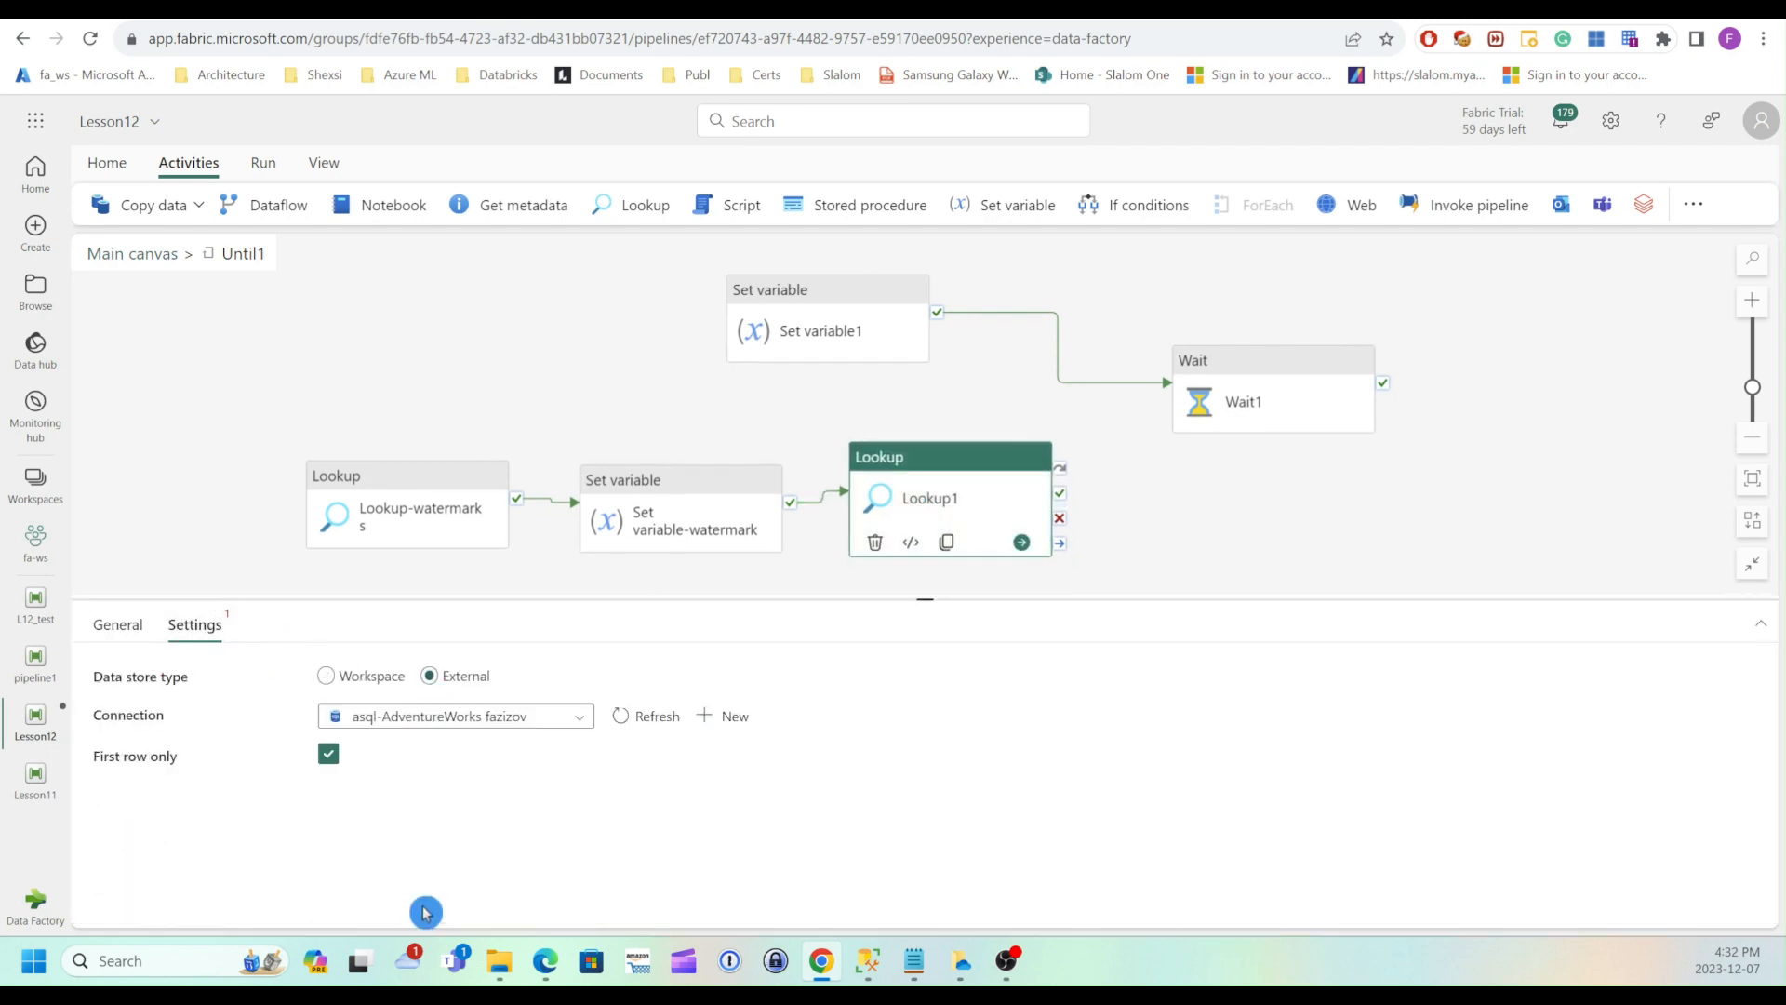
left_click(518, 757)
left_click(389, 856)
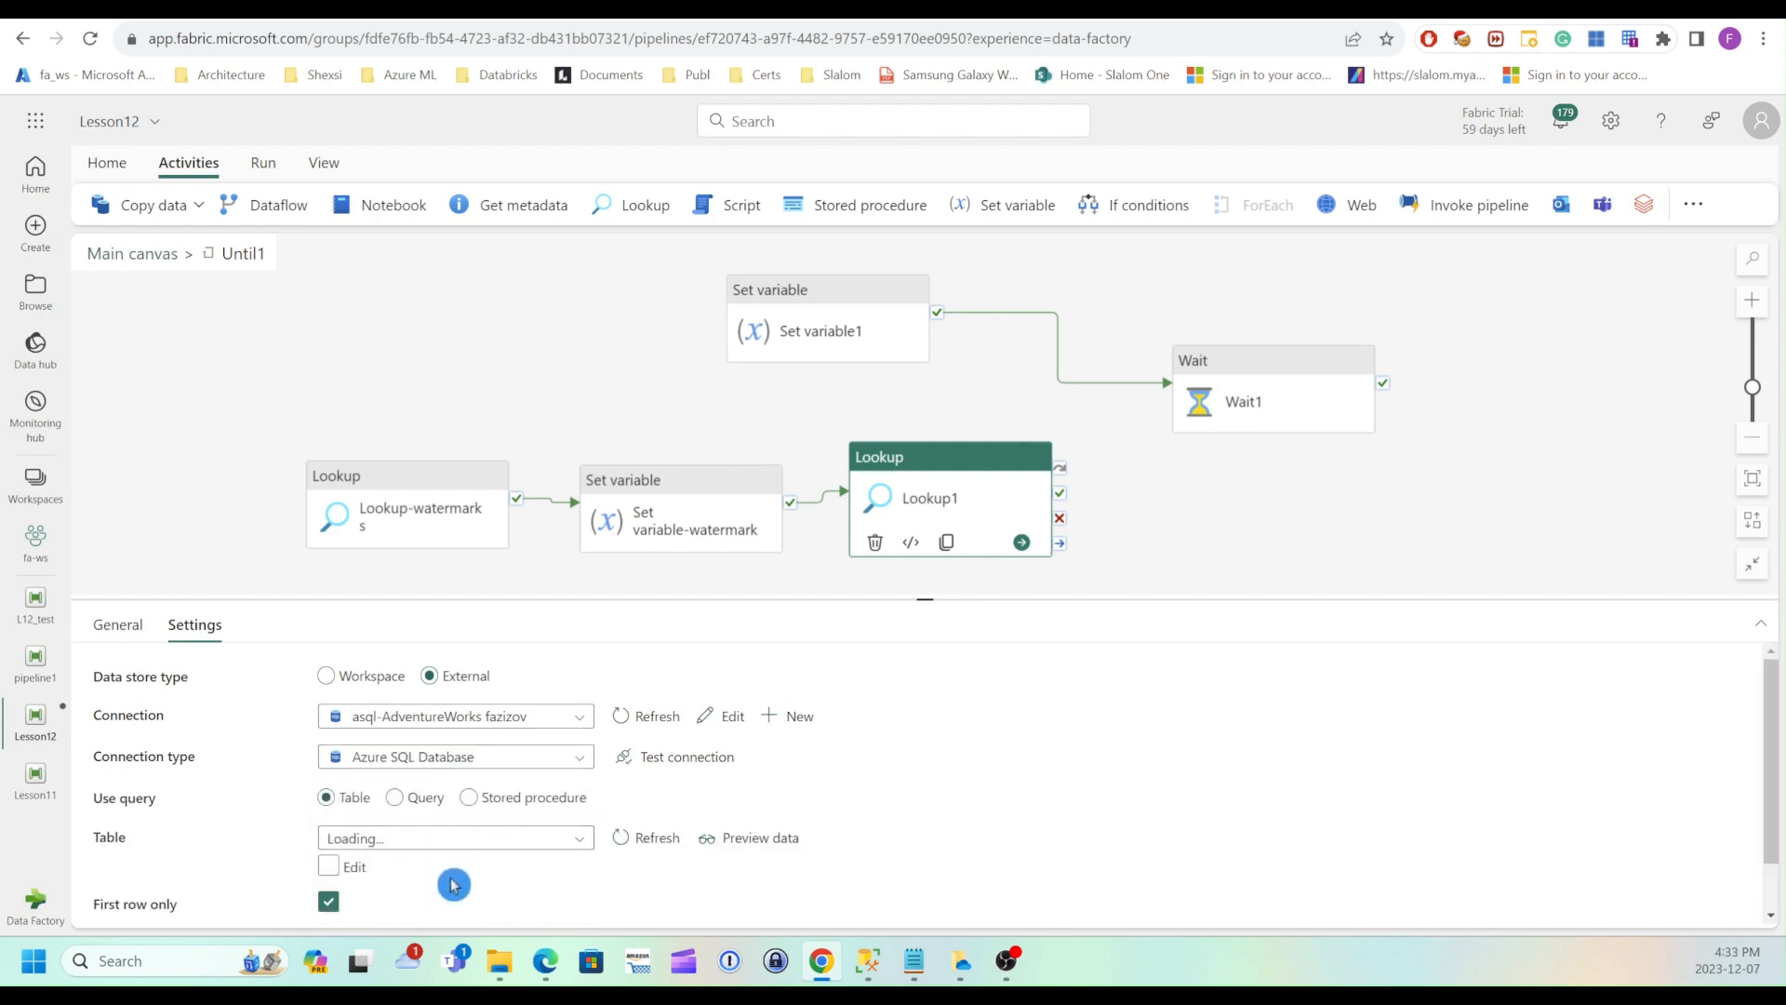
Switch Lookup1 to use a query and copy the SELECT count(*) as RowCnt statement for SalesOrderHeader from SQL Server Management Studio
left_click(394, 797)
left_click(403, 838)
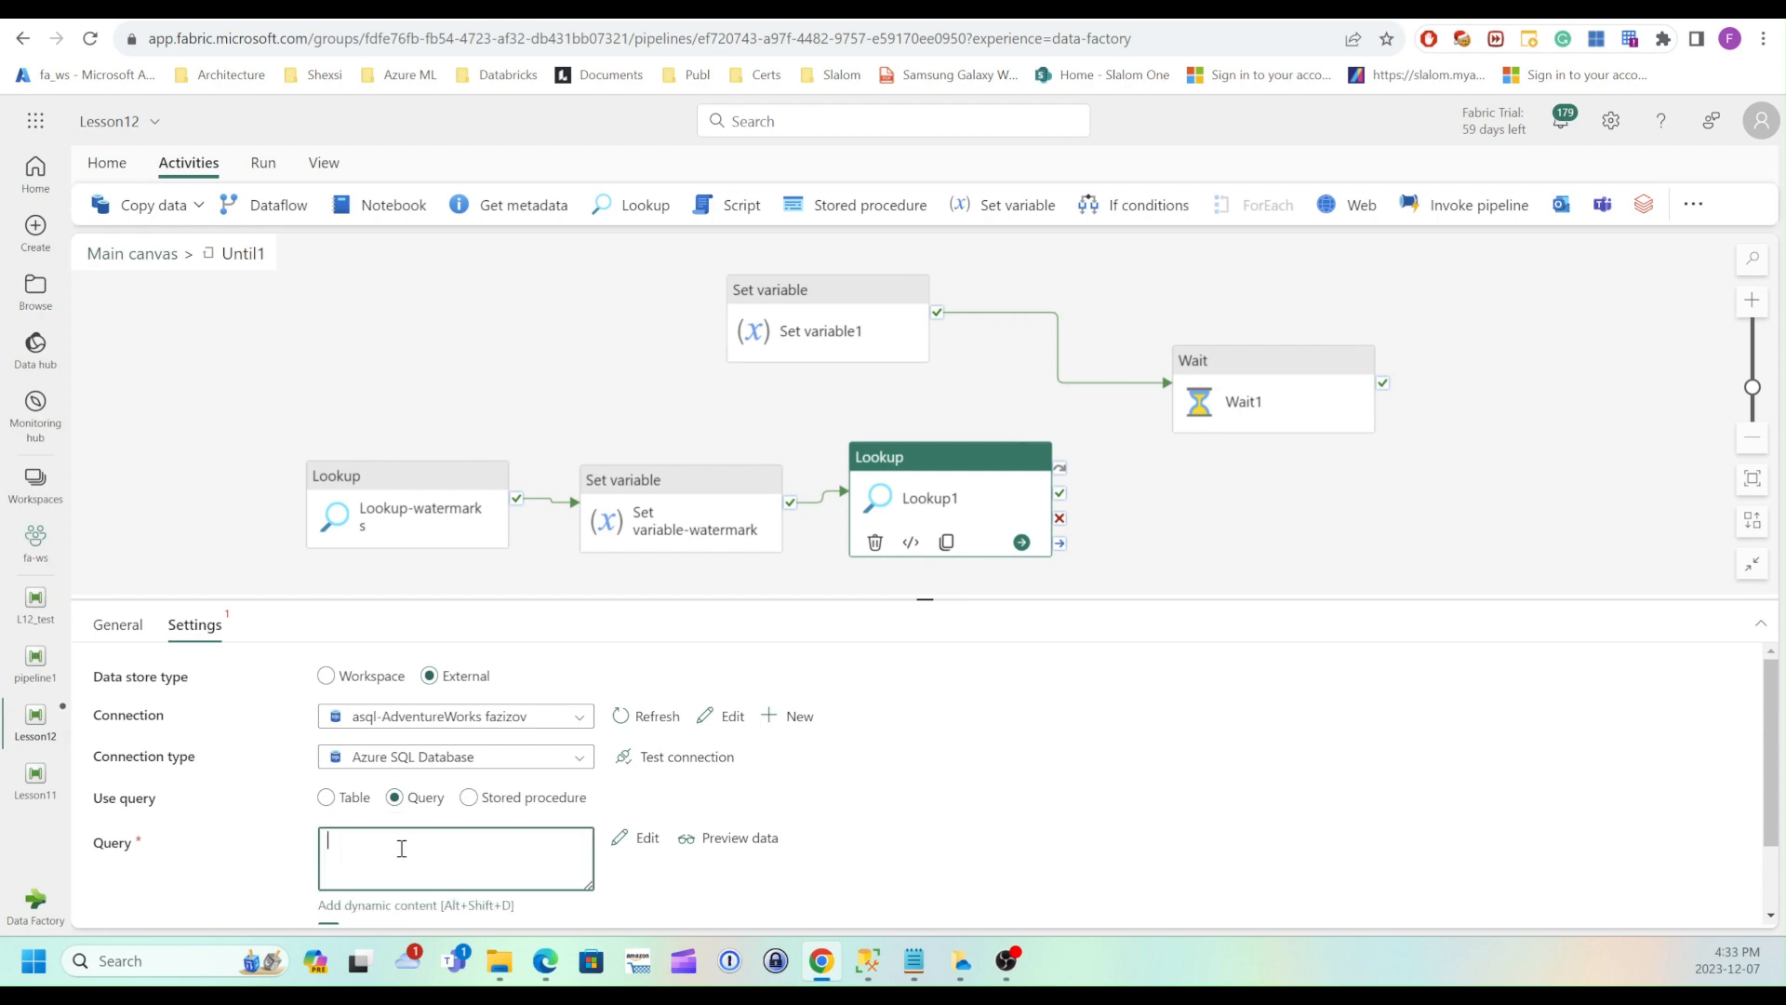
left_click(873, 963)
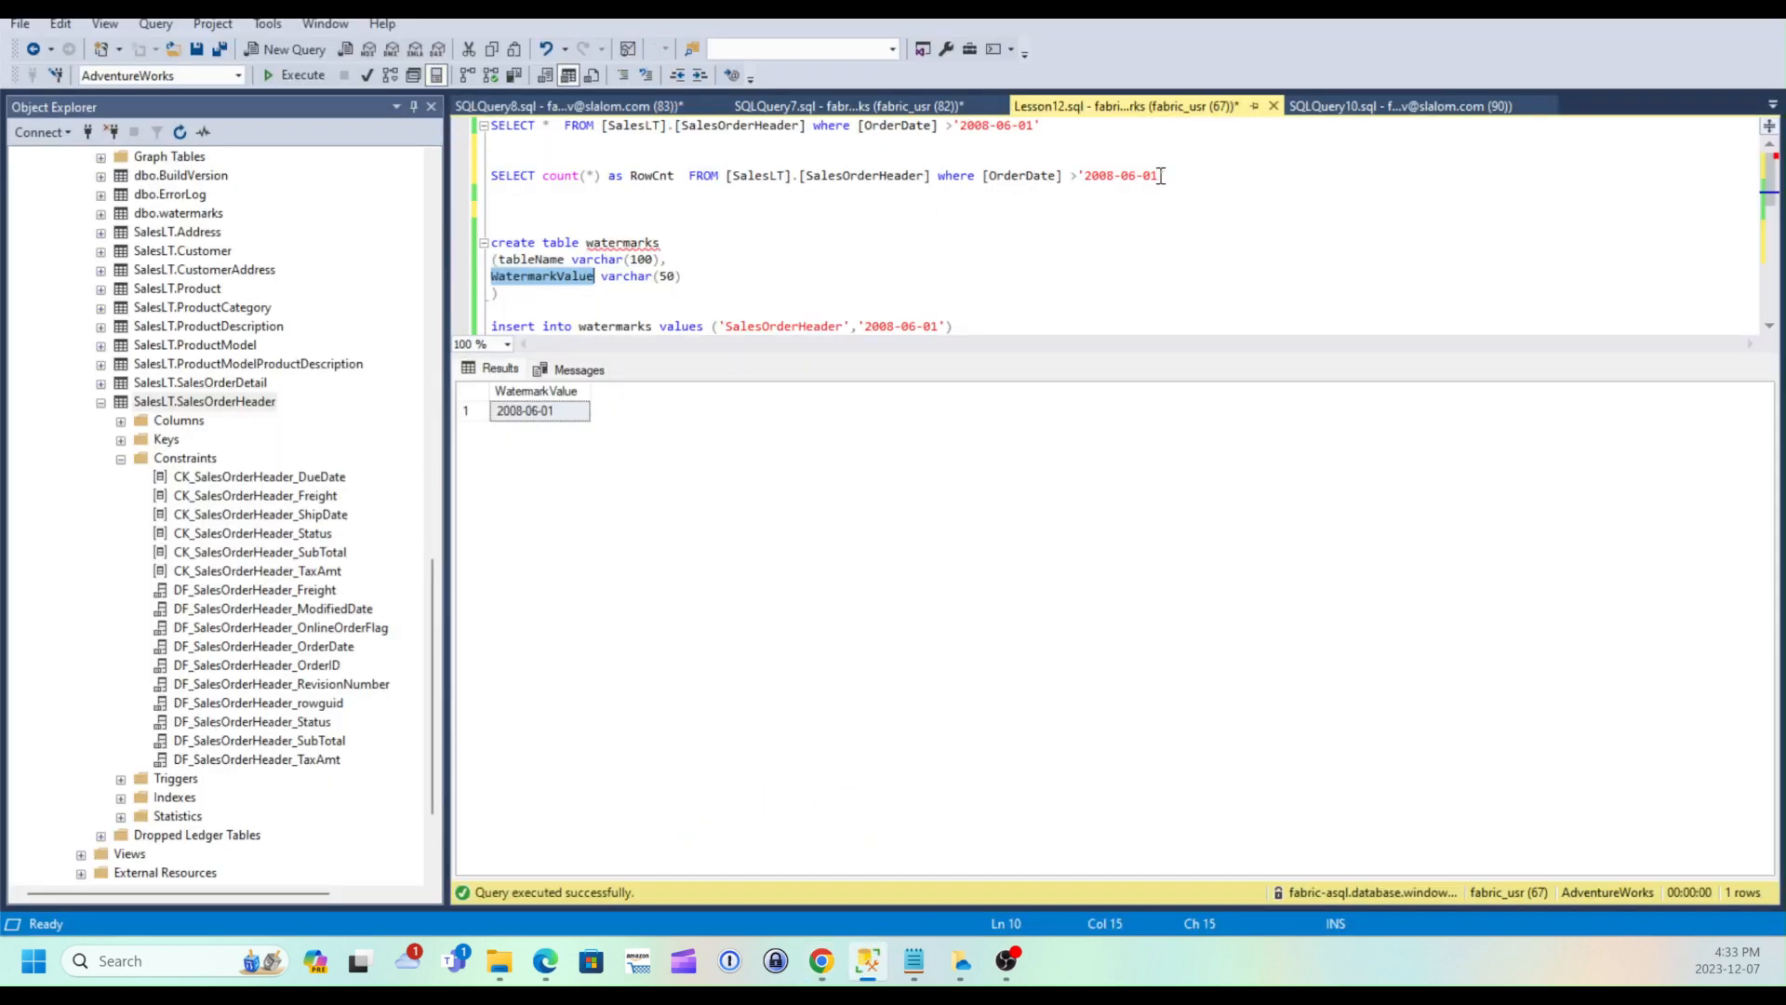
left_click_drag(1167, 176, 462, 181)
key("ctrl+c")
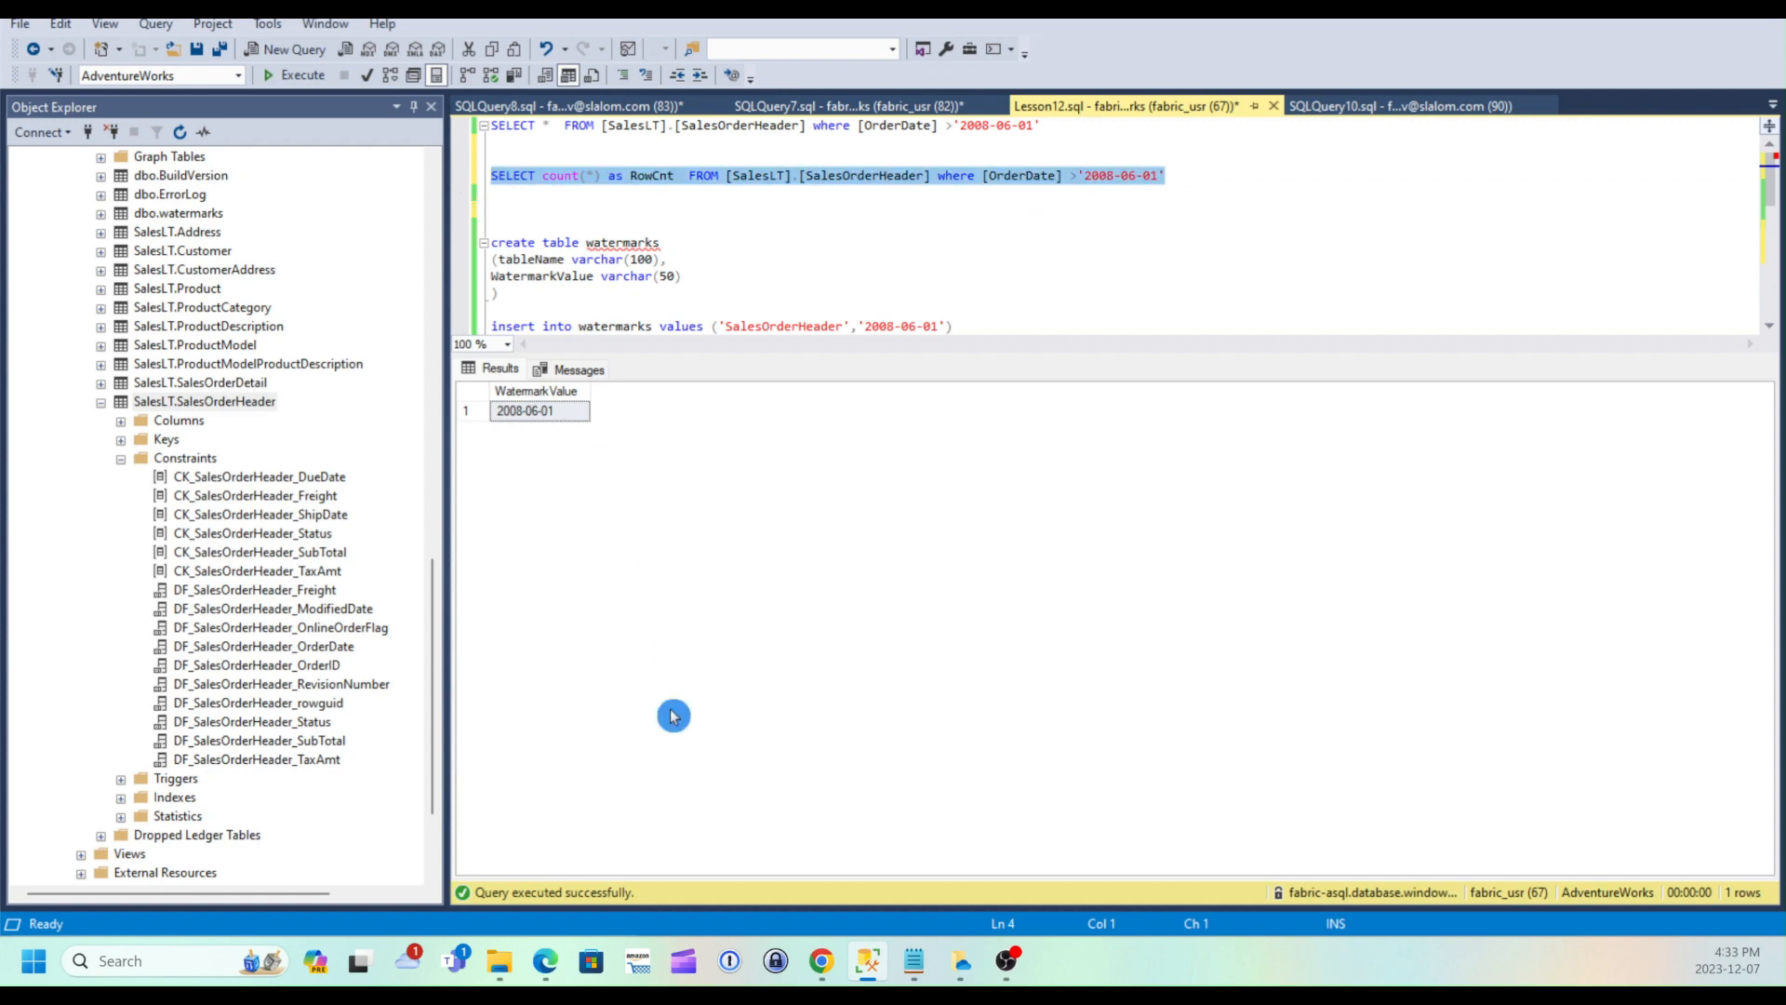
left_click(822, 961)
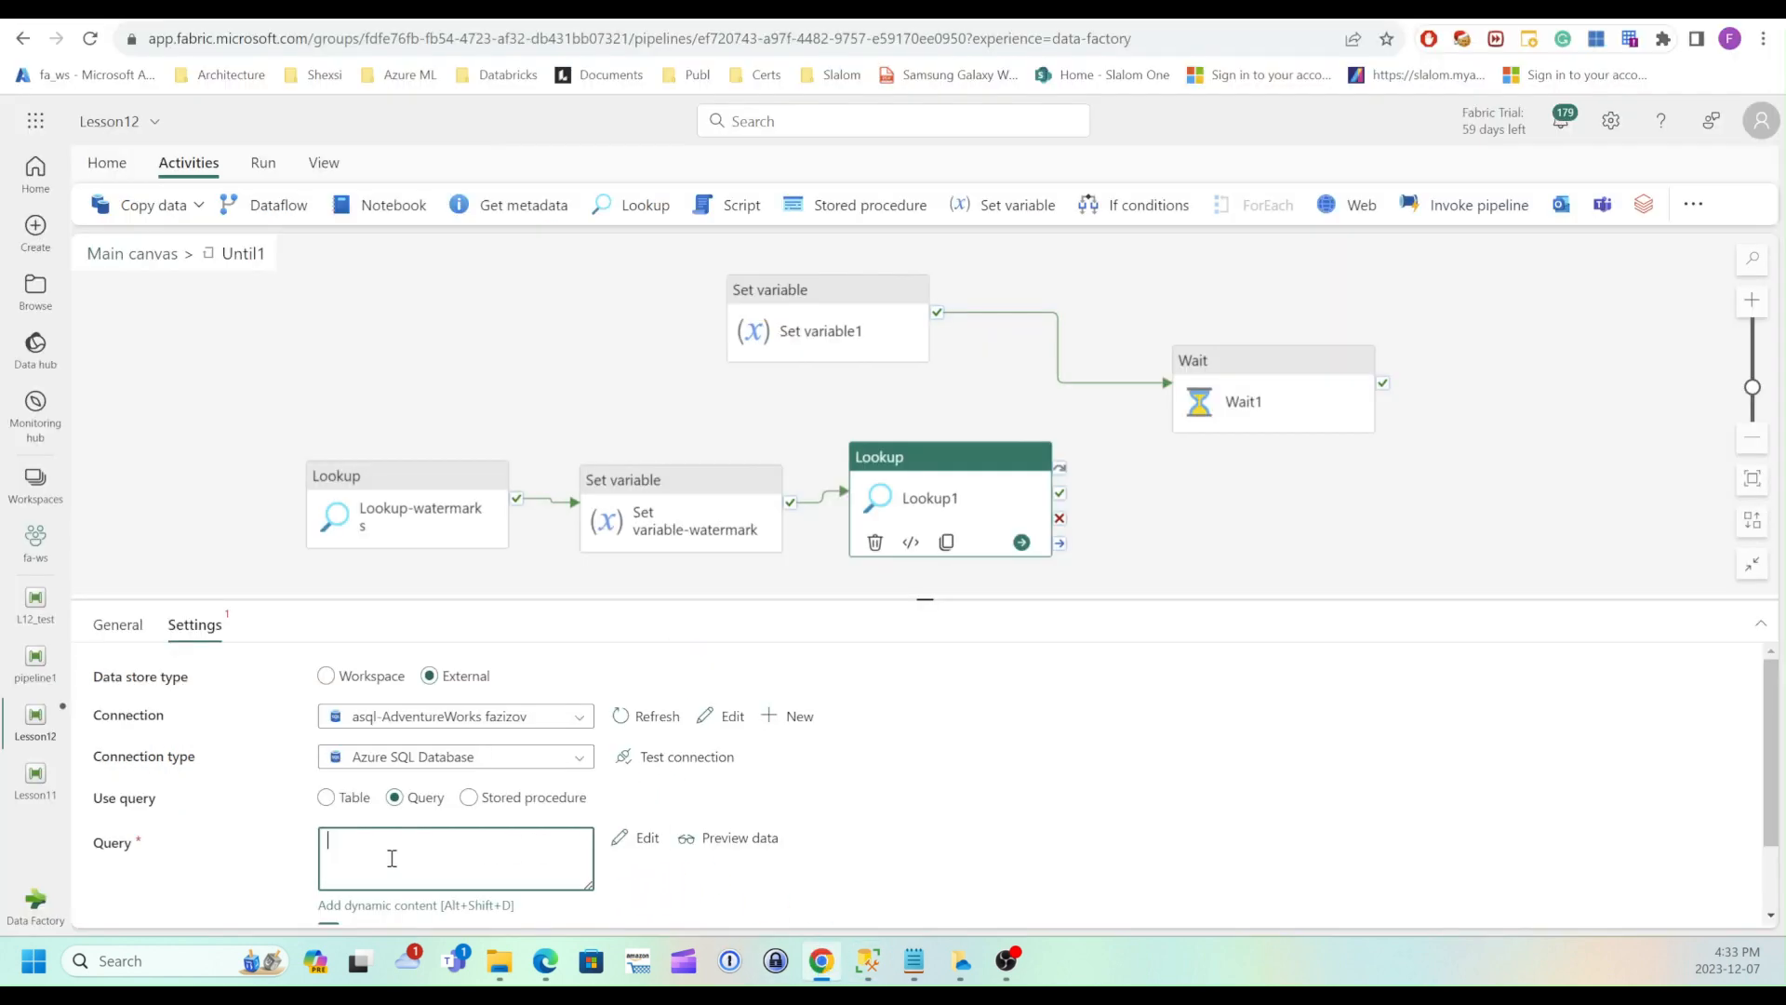
Start a dynamic expression for Lookup1's query with the concat string function and paste the copied SELECT statement inside single quotes
left_click(407, 906)
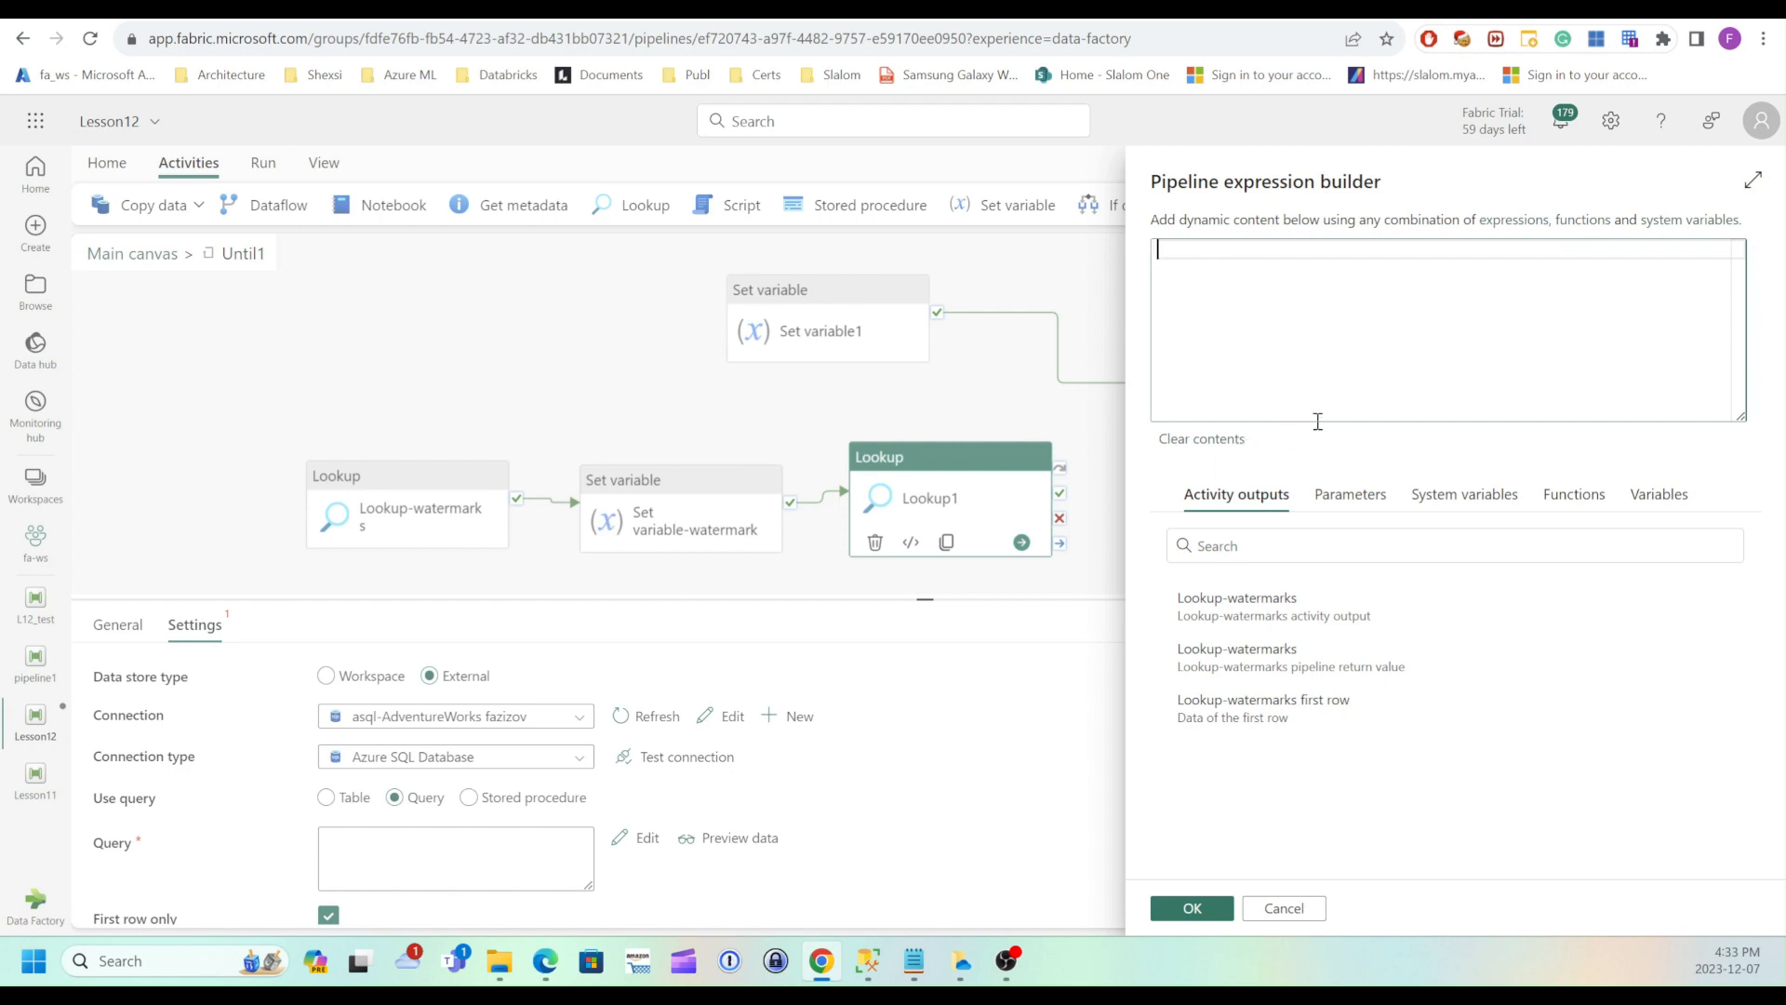
left_click(1569, 495)
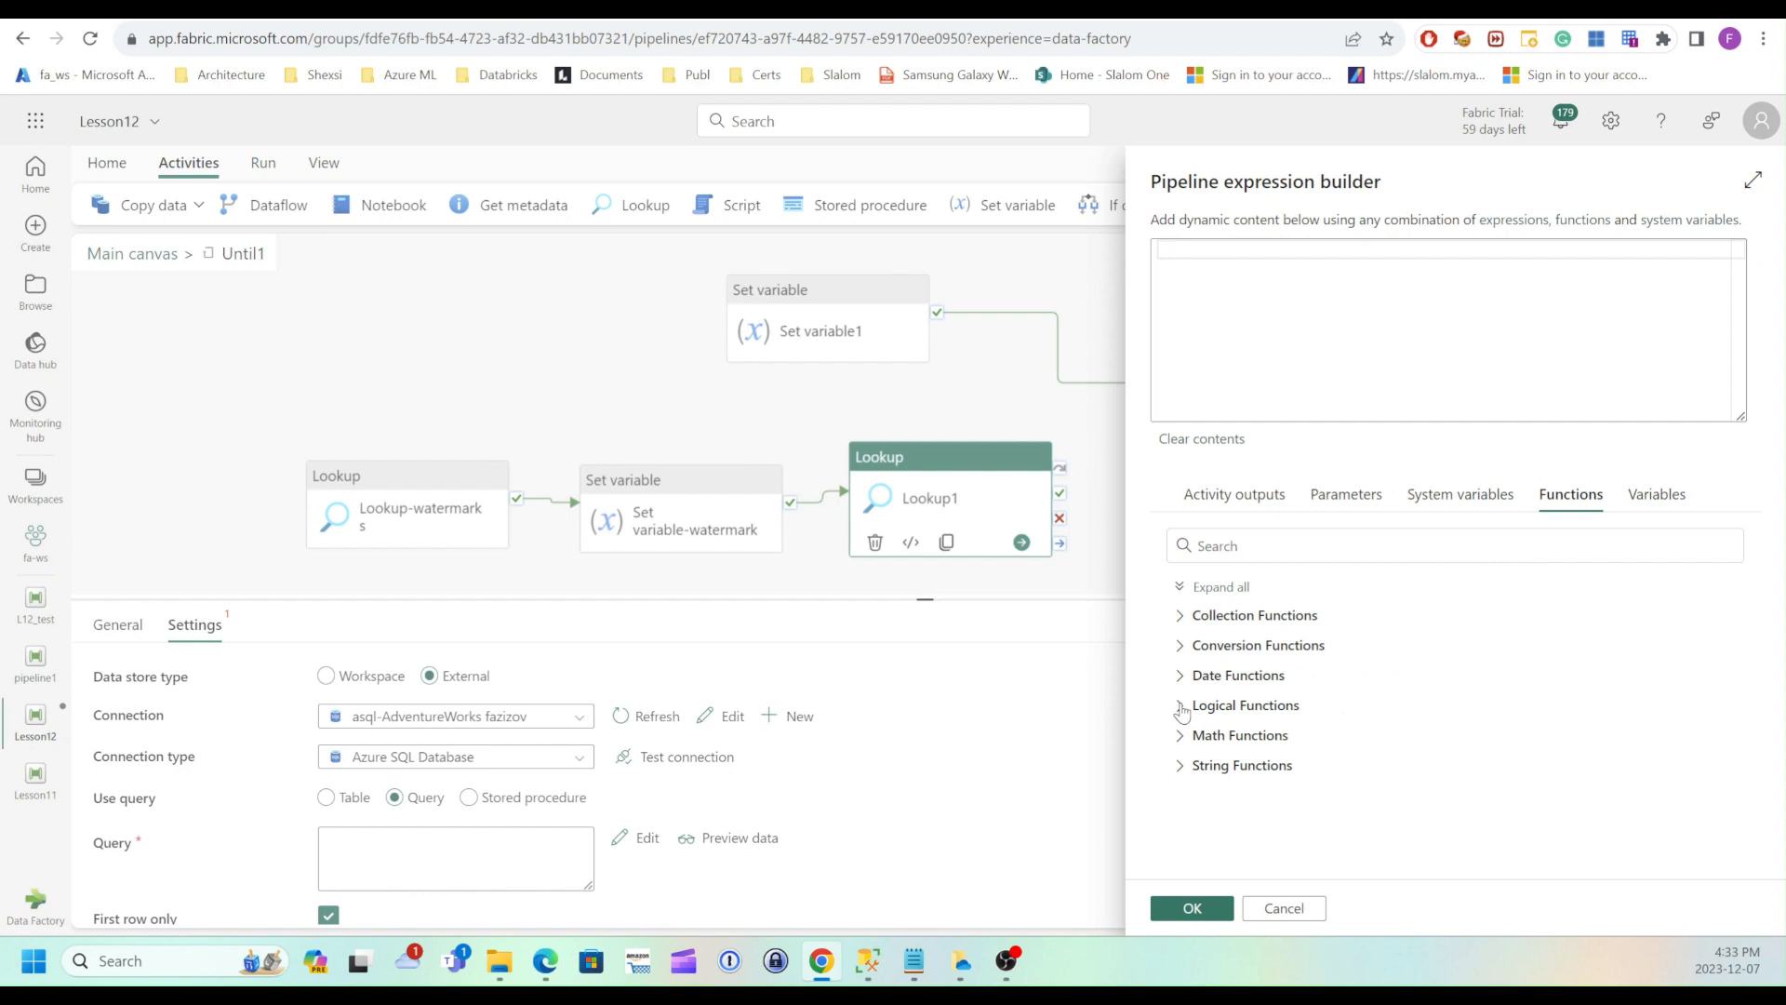
left_click(1179, 764)
scroll(1284, 702, "down", 2)
left_click(1219, 590)
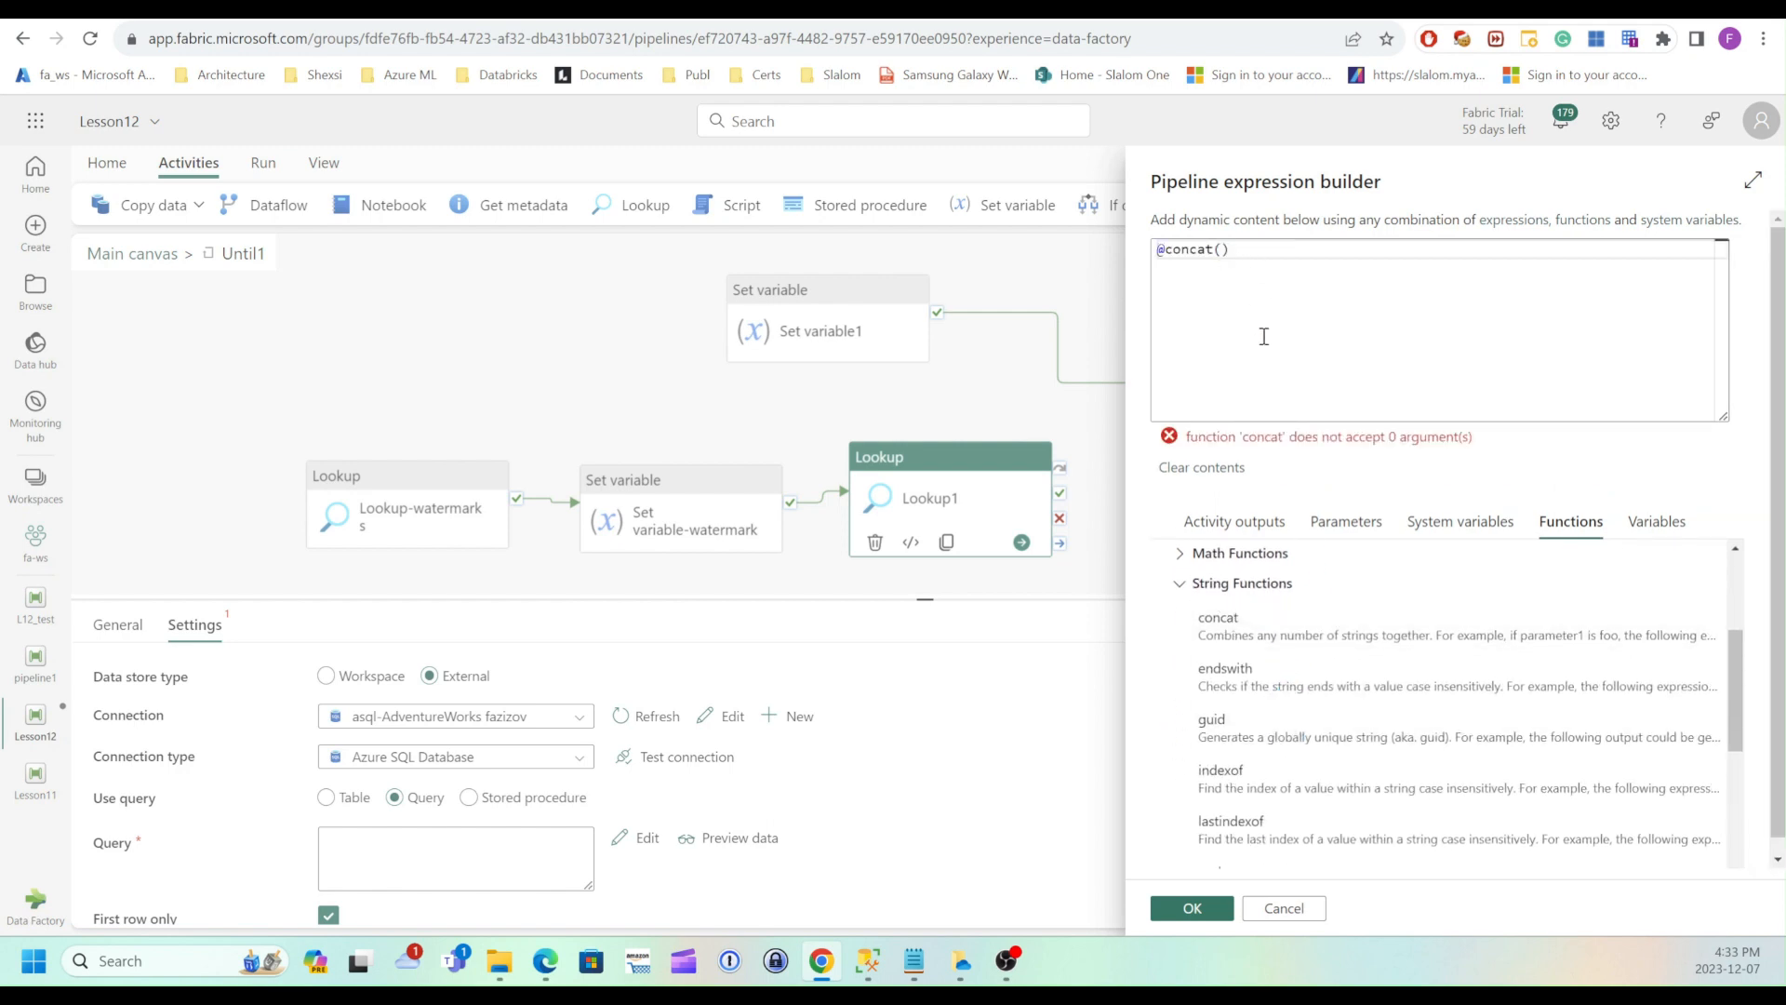
type("'")
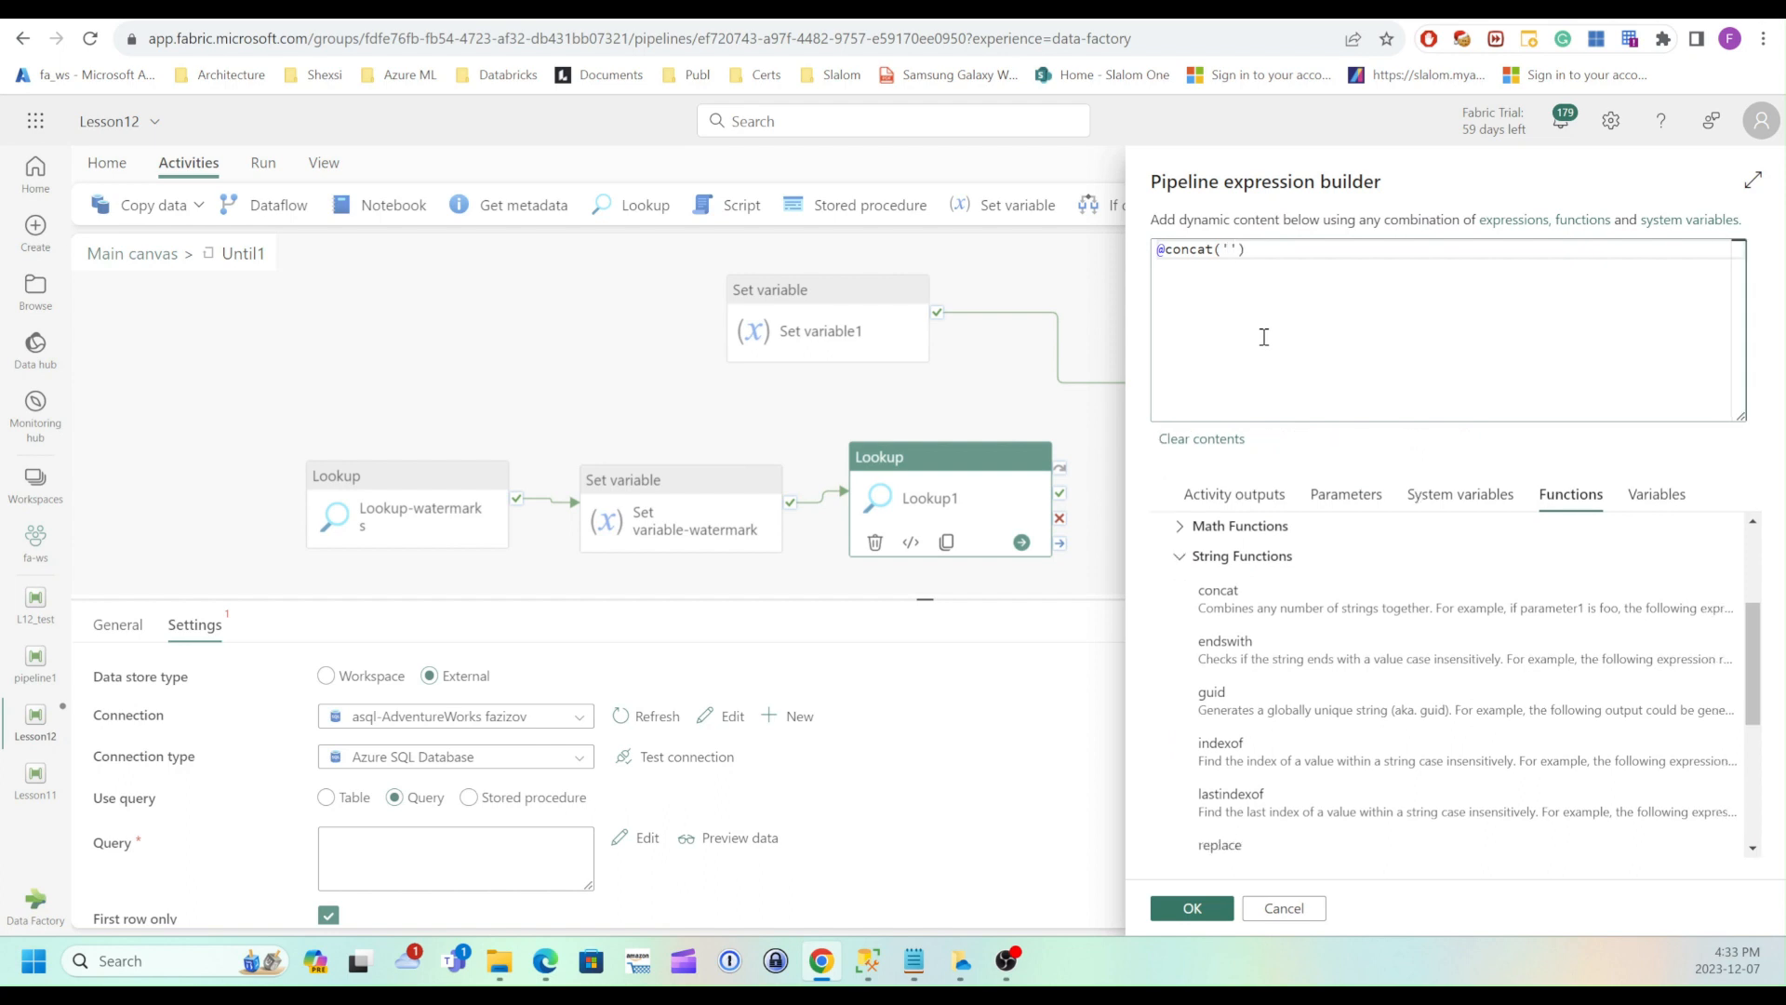
key("ctrl+v")
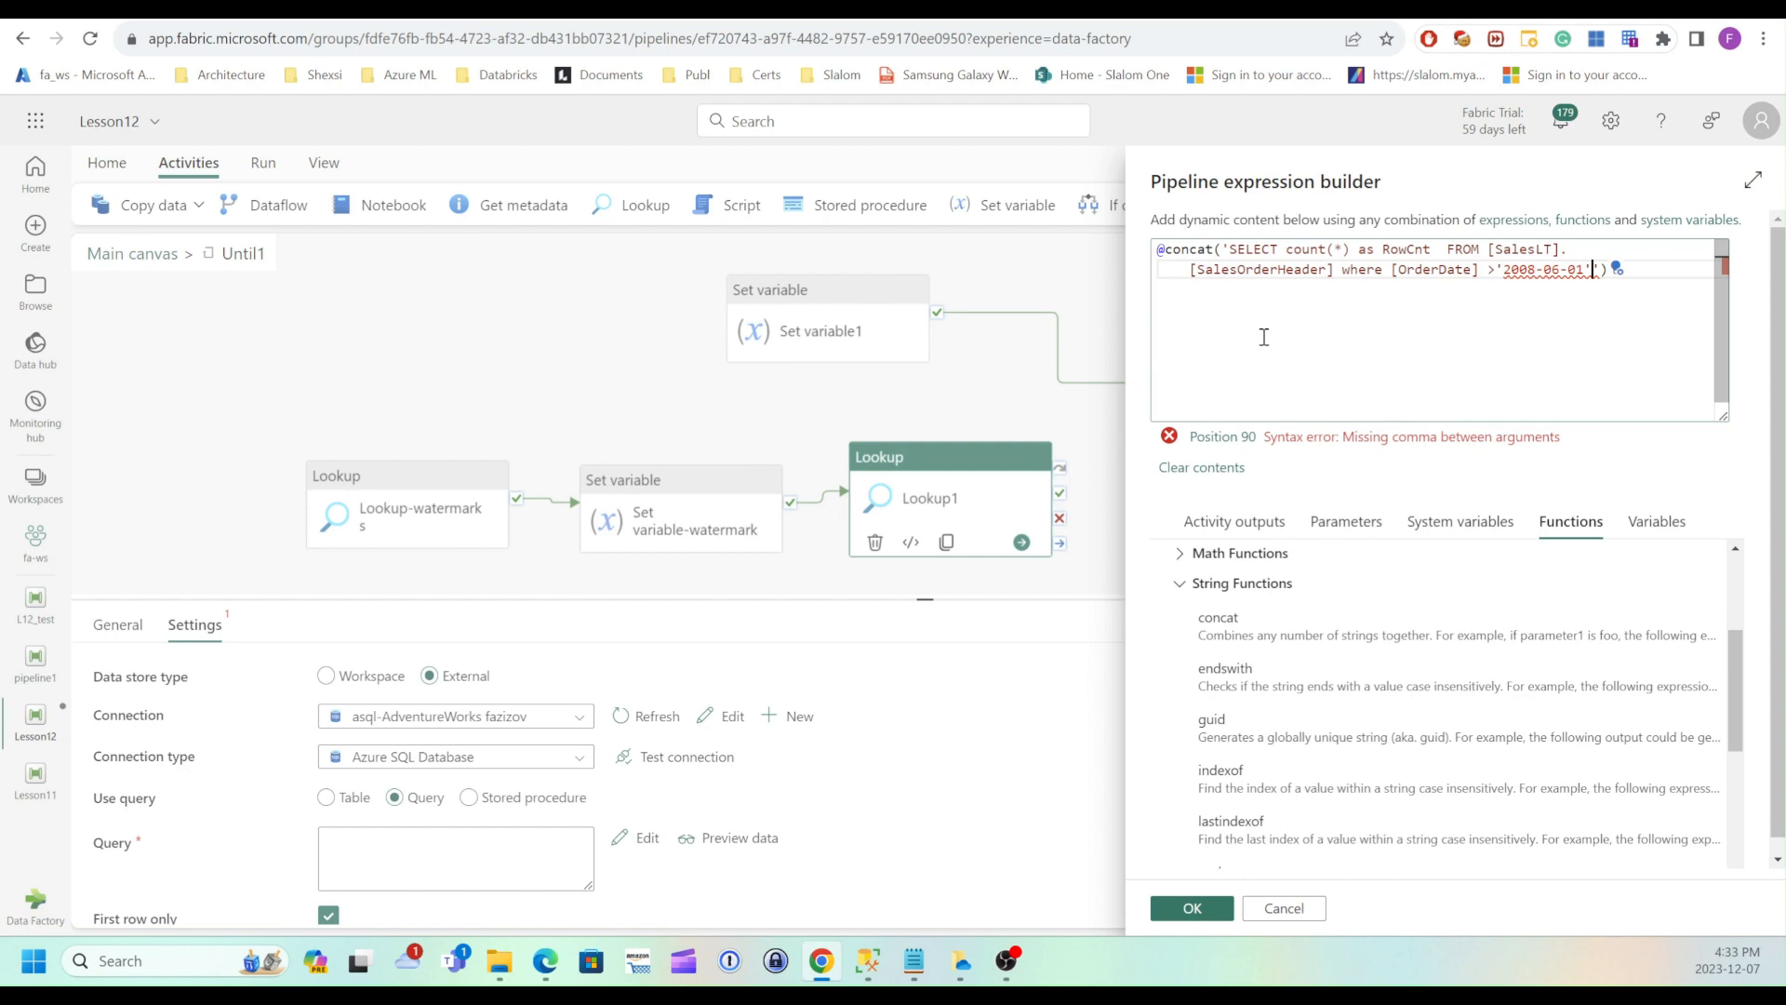
Replace the hard-coded '2008-06-01' date in the concat expression with a second argument, variables('WatermarkVar')
left_click(1485, 268)
type(">'")
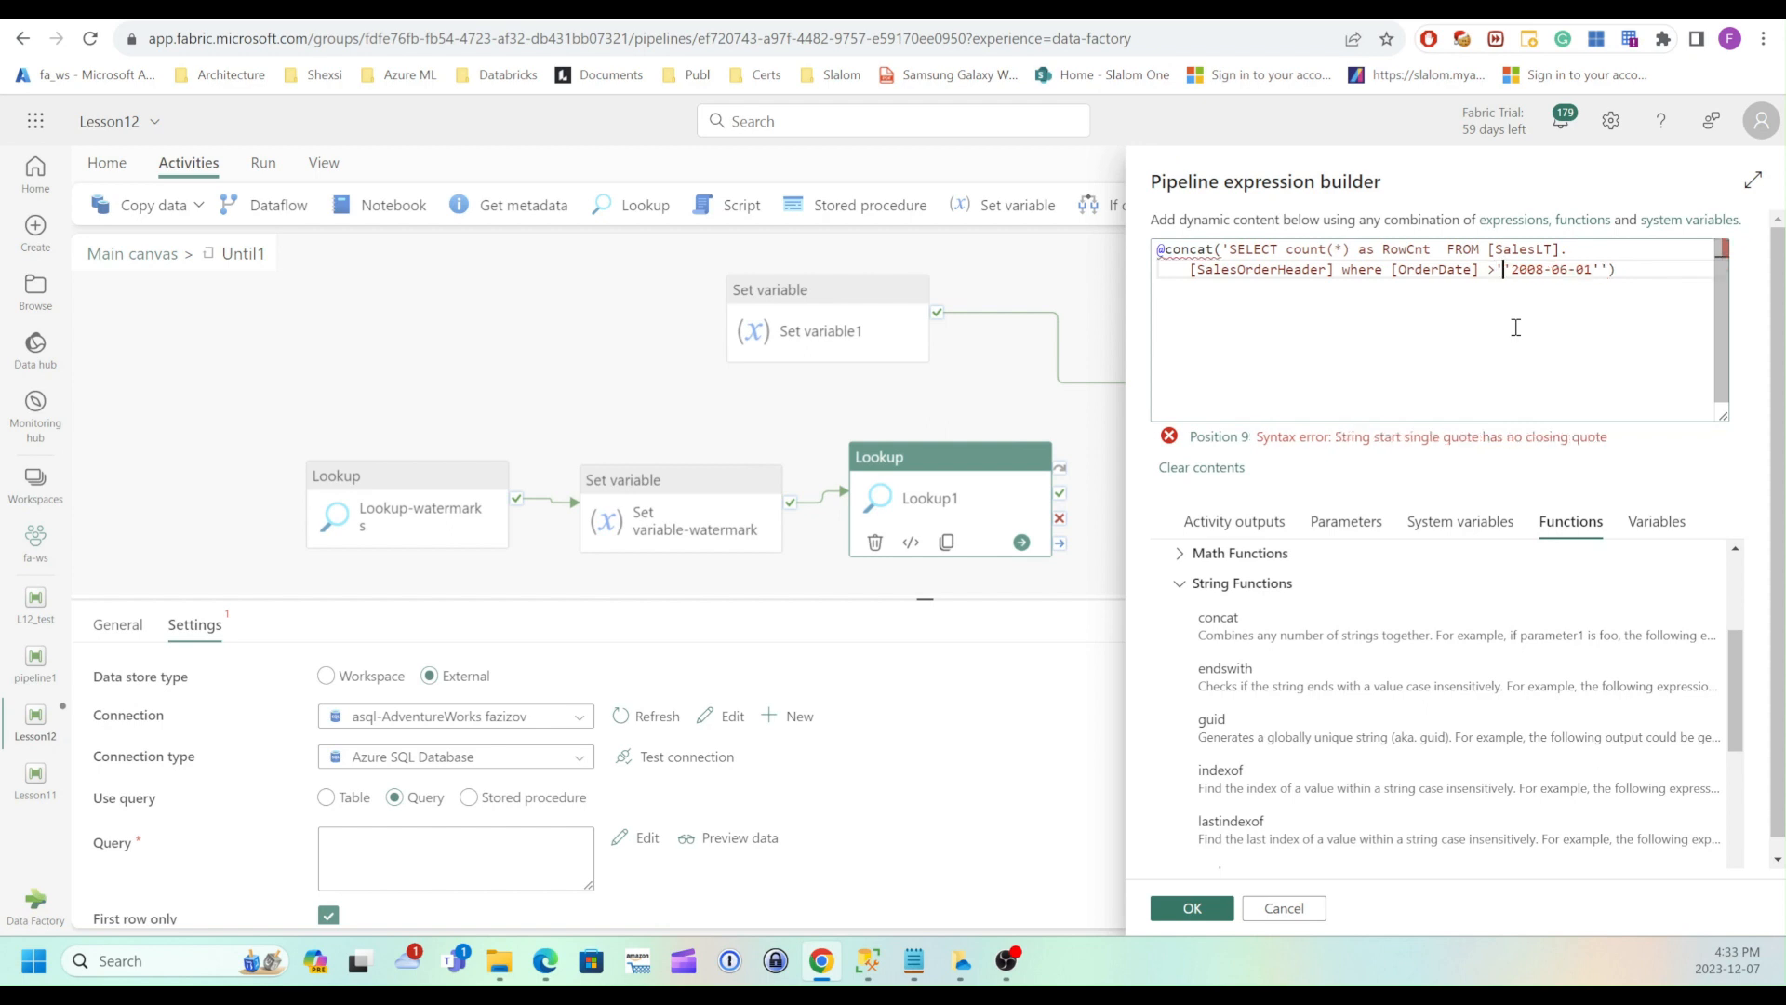
type(",")
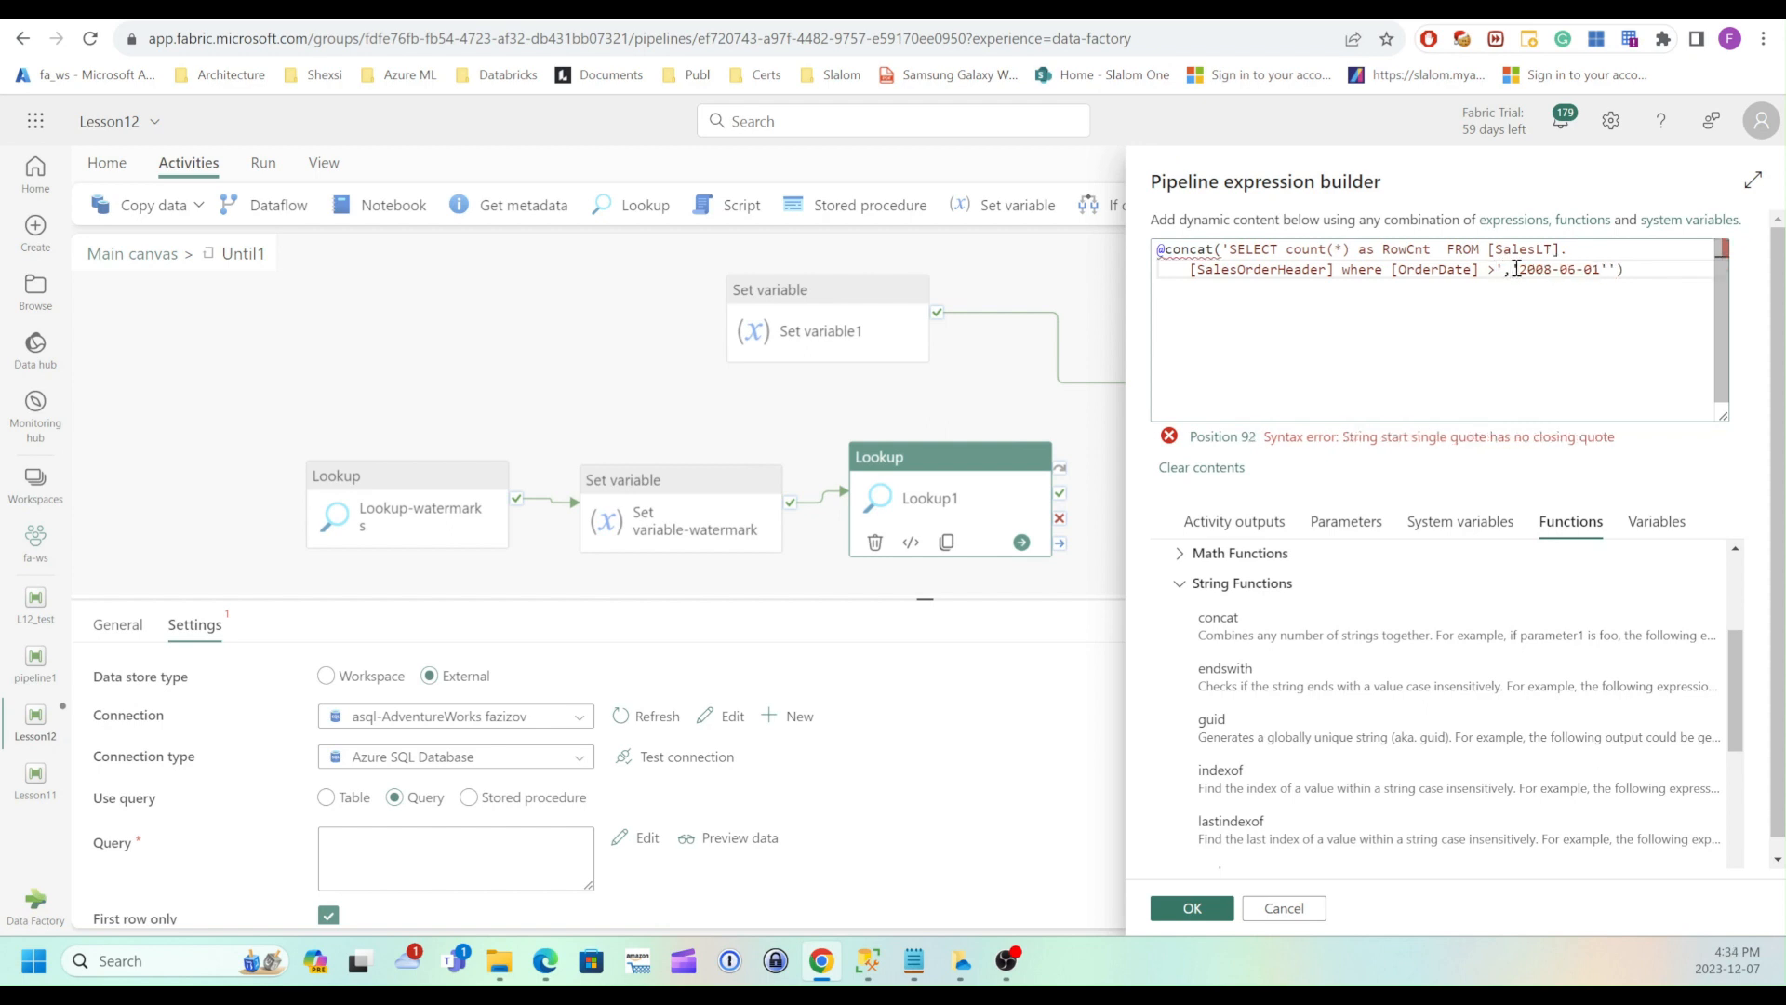
left_click_drag(1514, 268, 1612, 267)
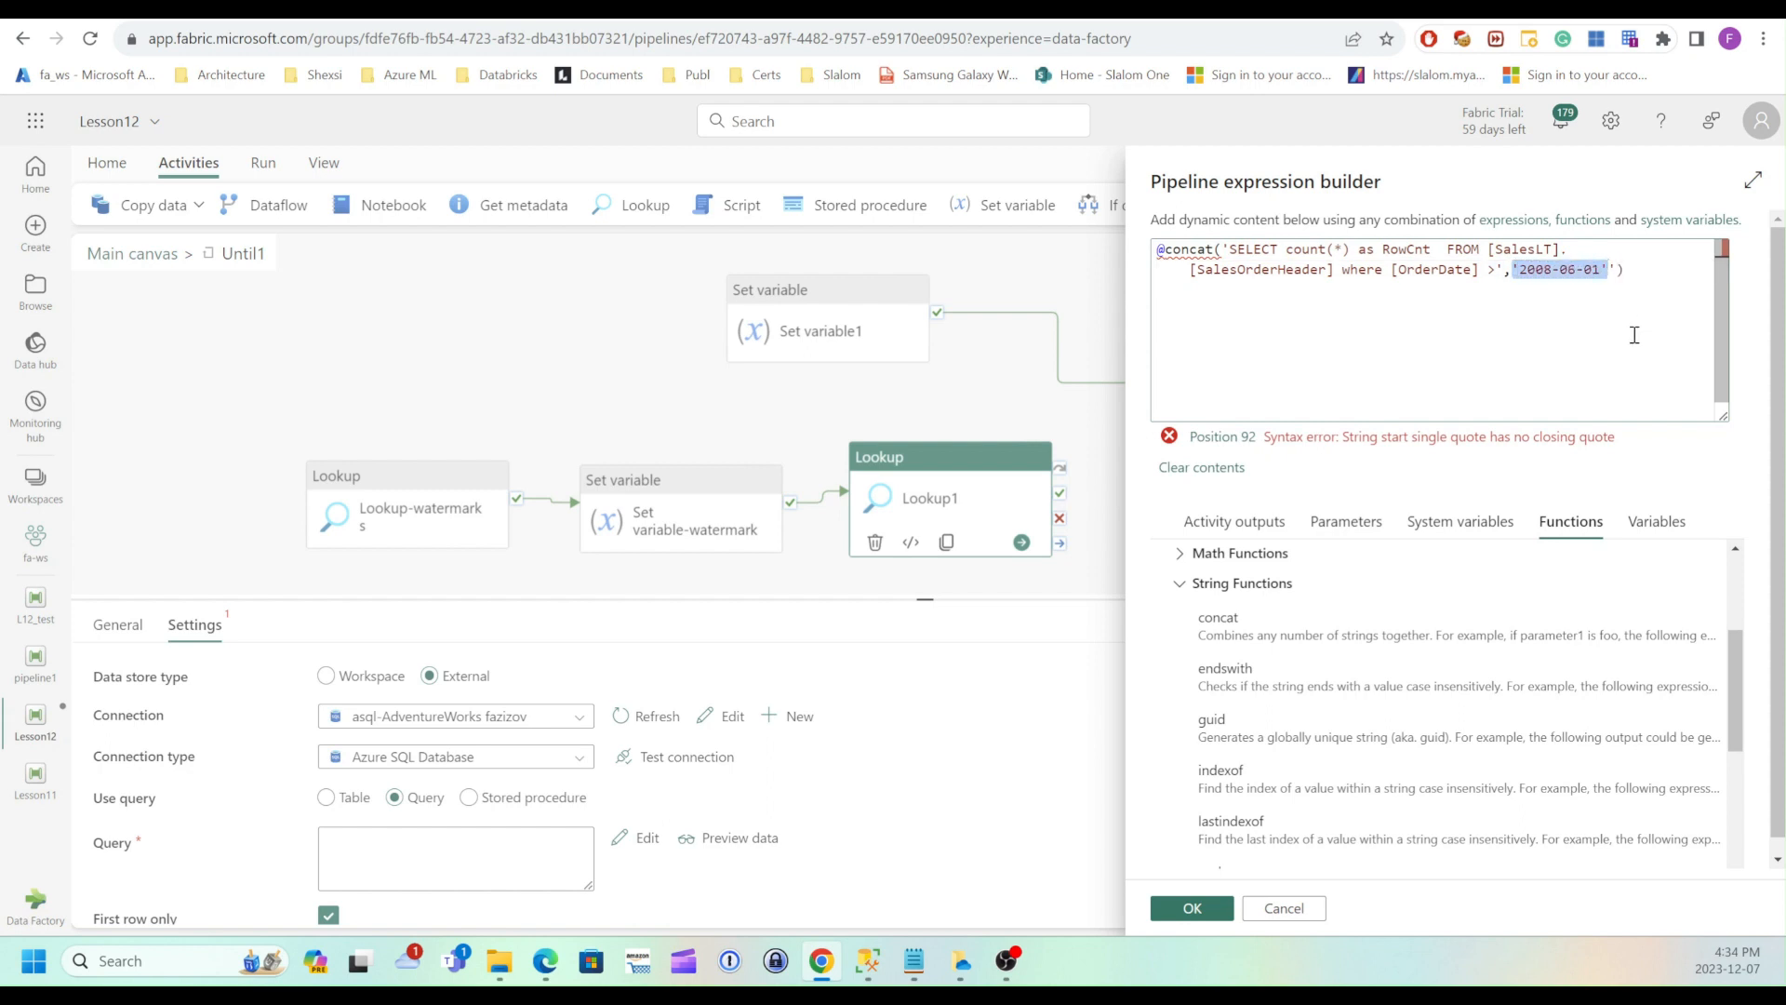
key("ctrl+x")
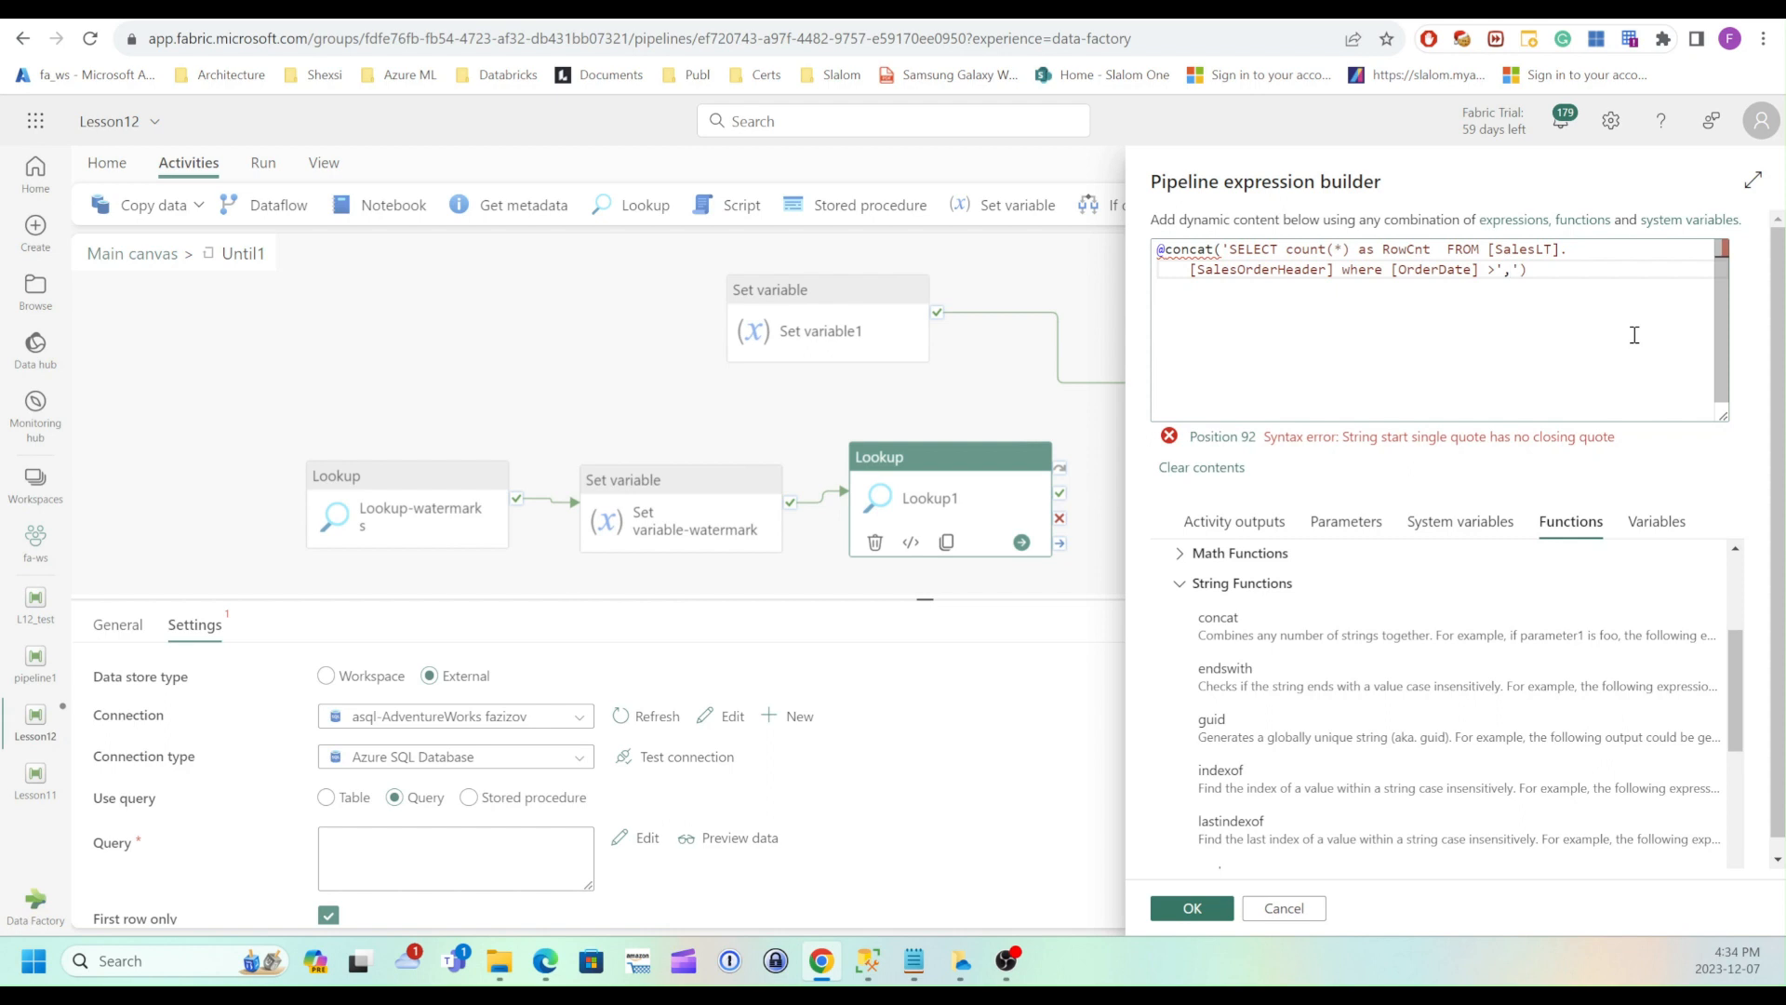
key("Delete")
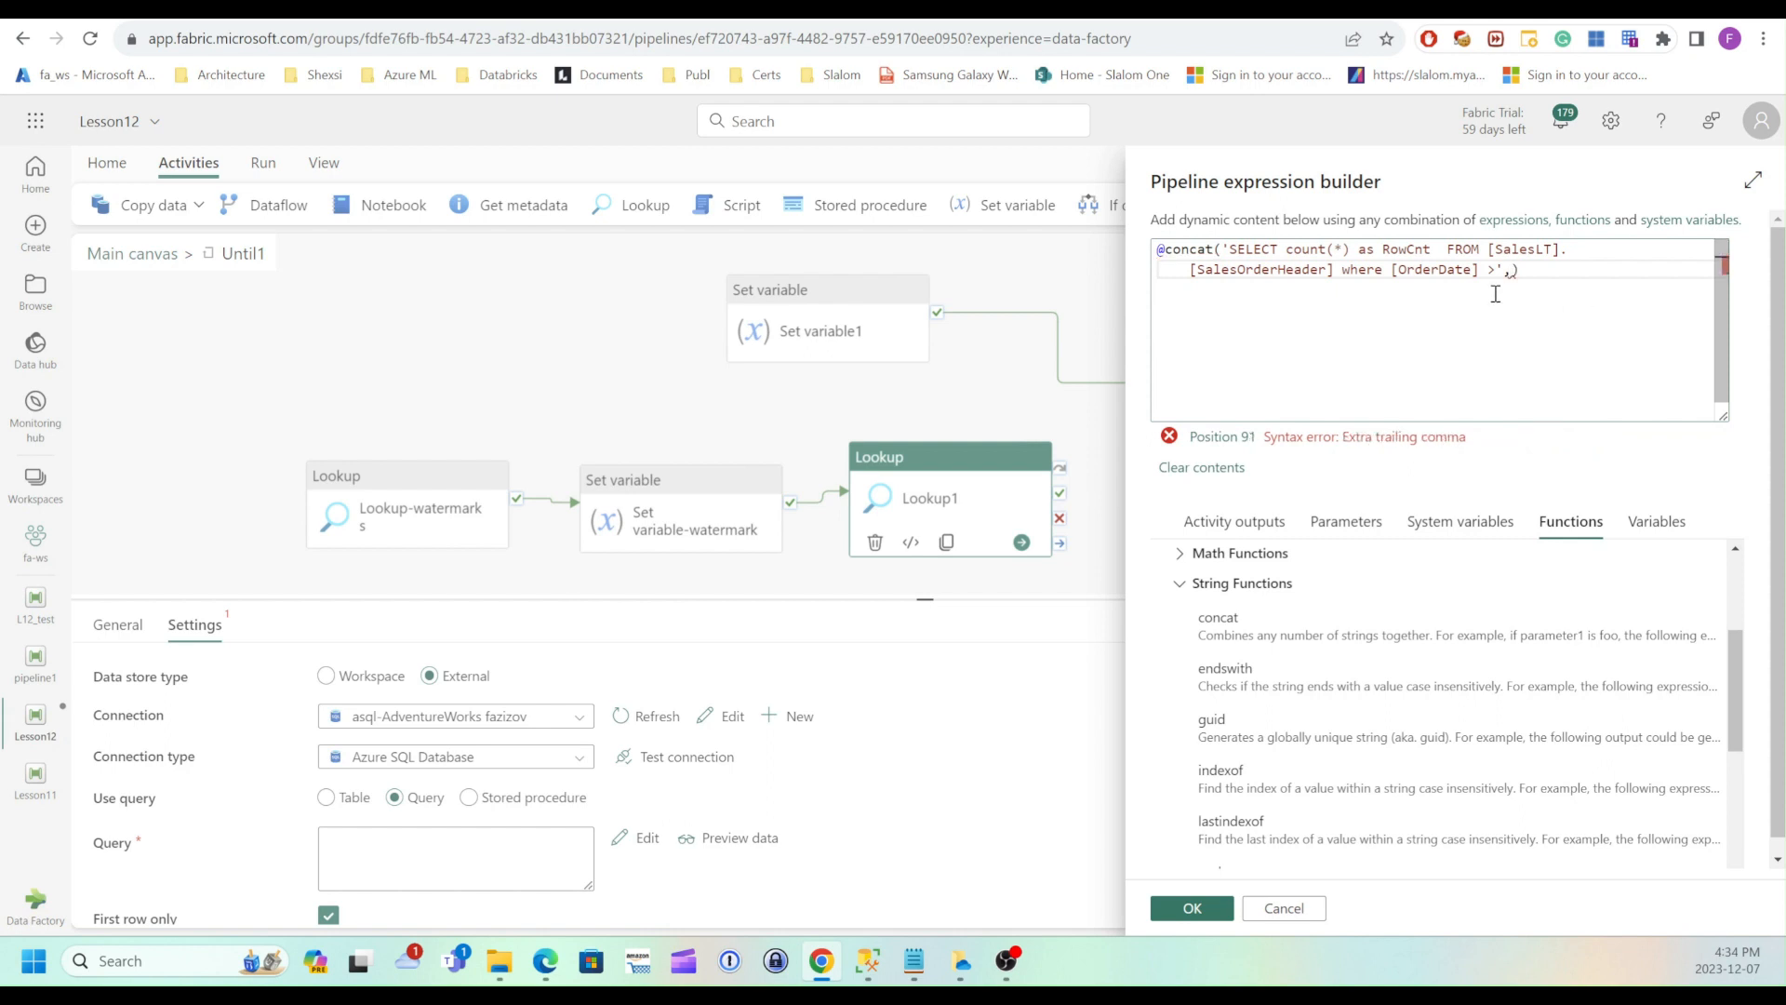
left_click(1658, 522)
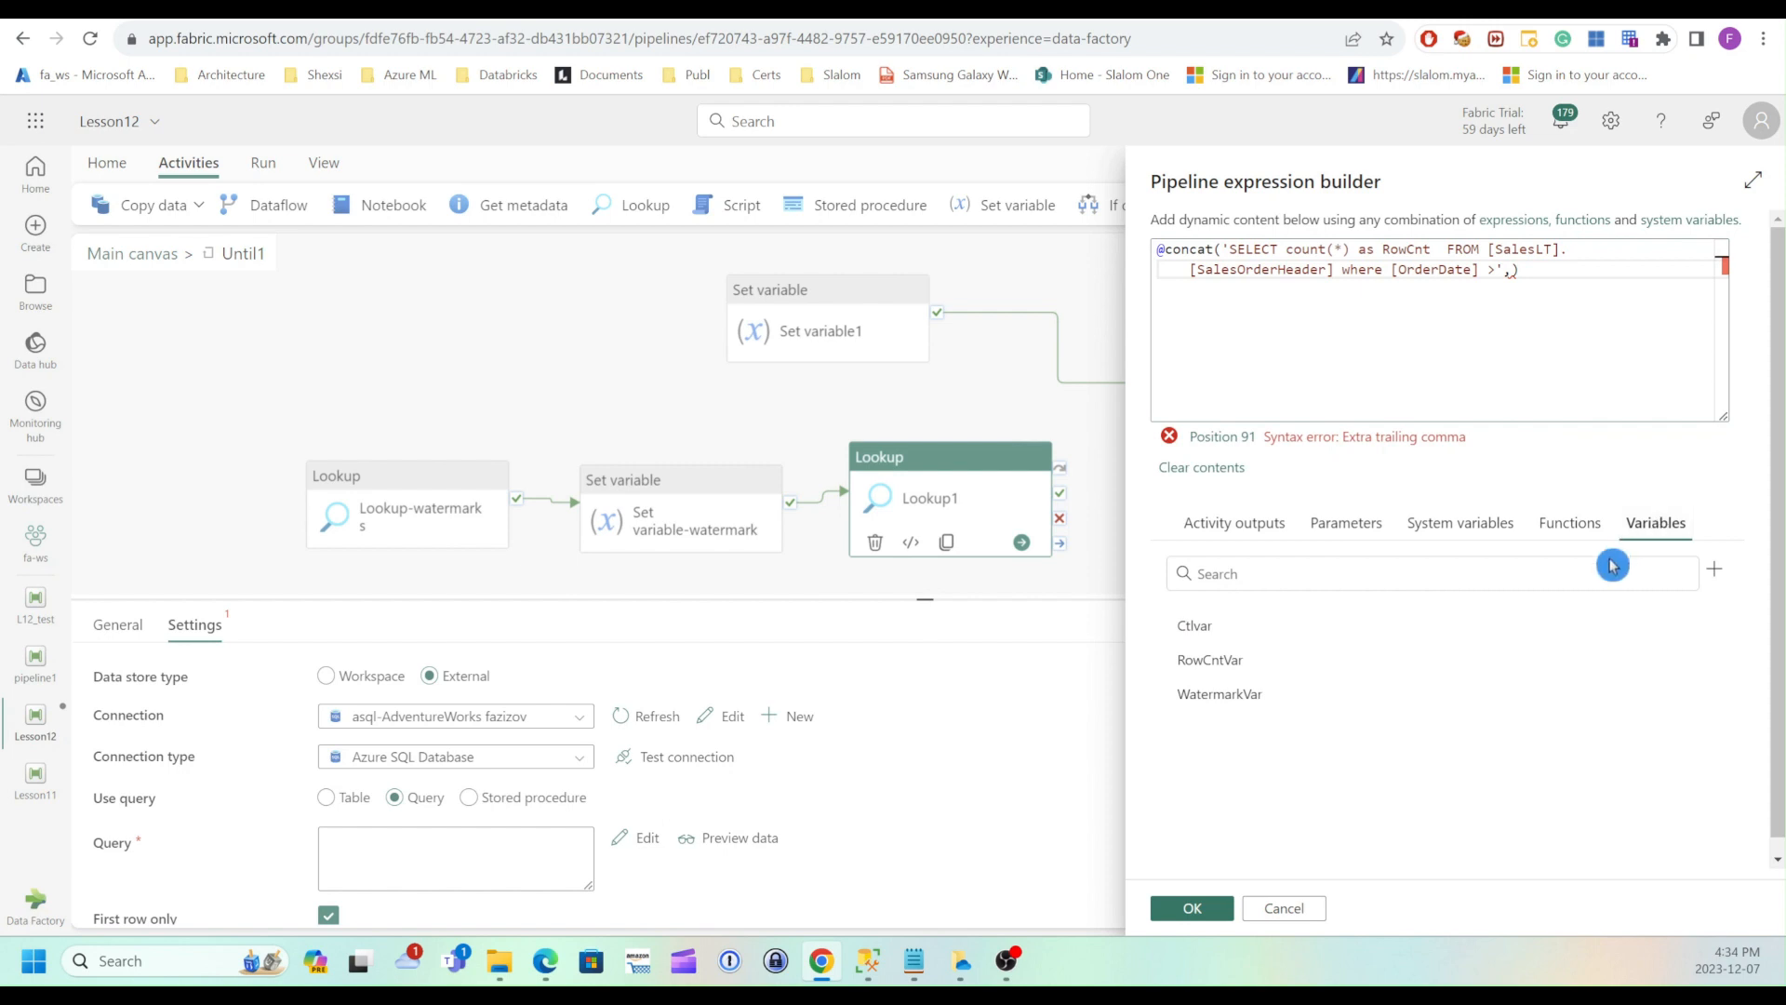
left_click(1240, 704)
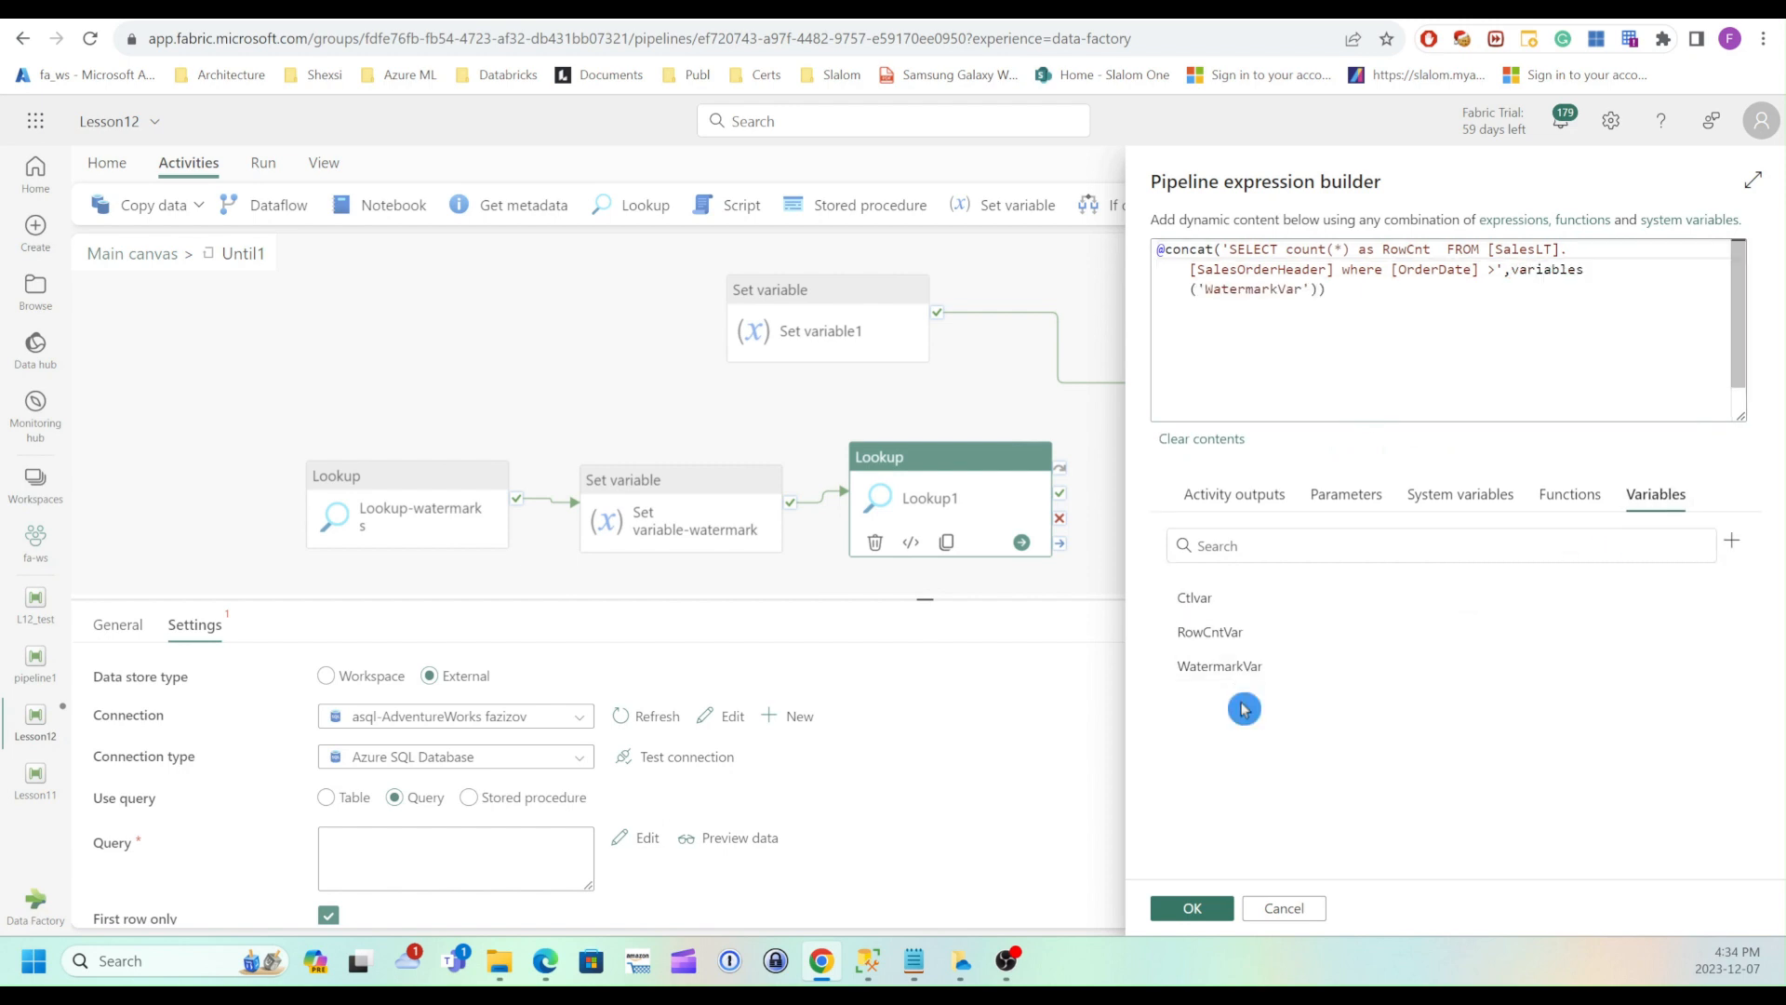
Enclose the watermark value in escaped single quotes, using >''' before the variable and '''' as a final concat argument, and accept the expression
left_click(1319, 289)
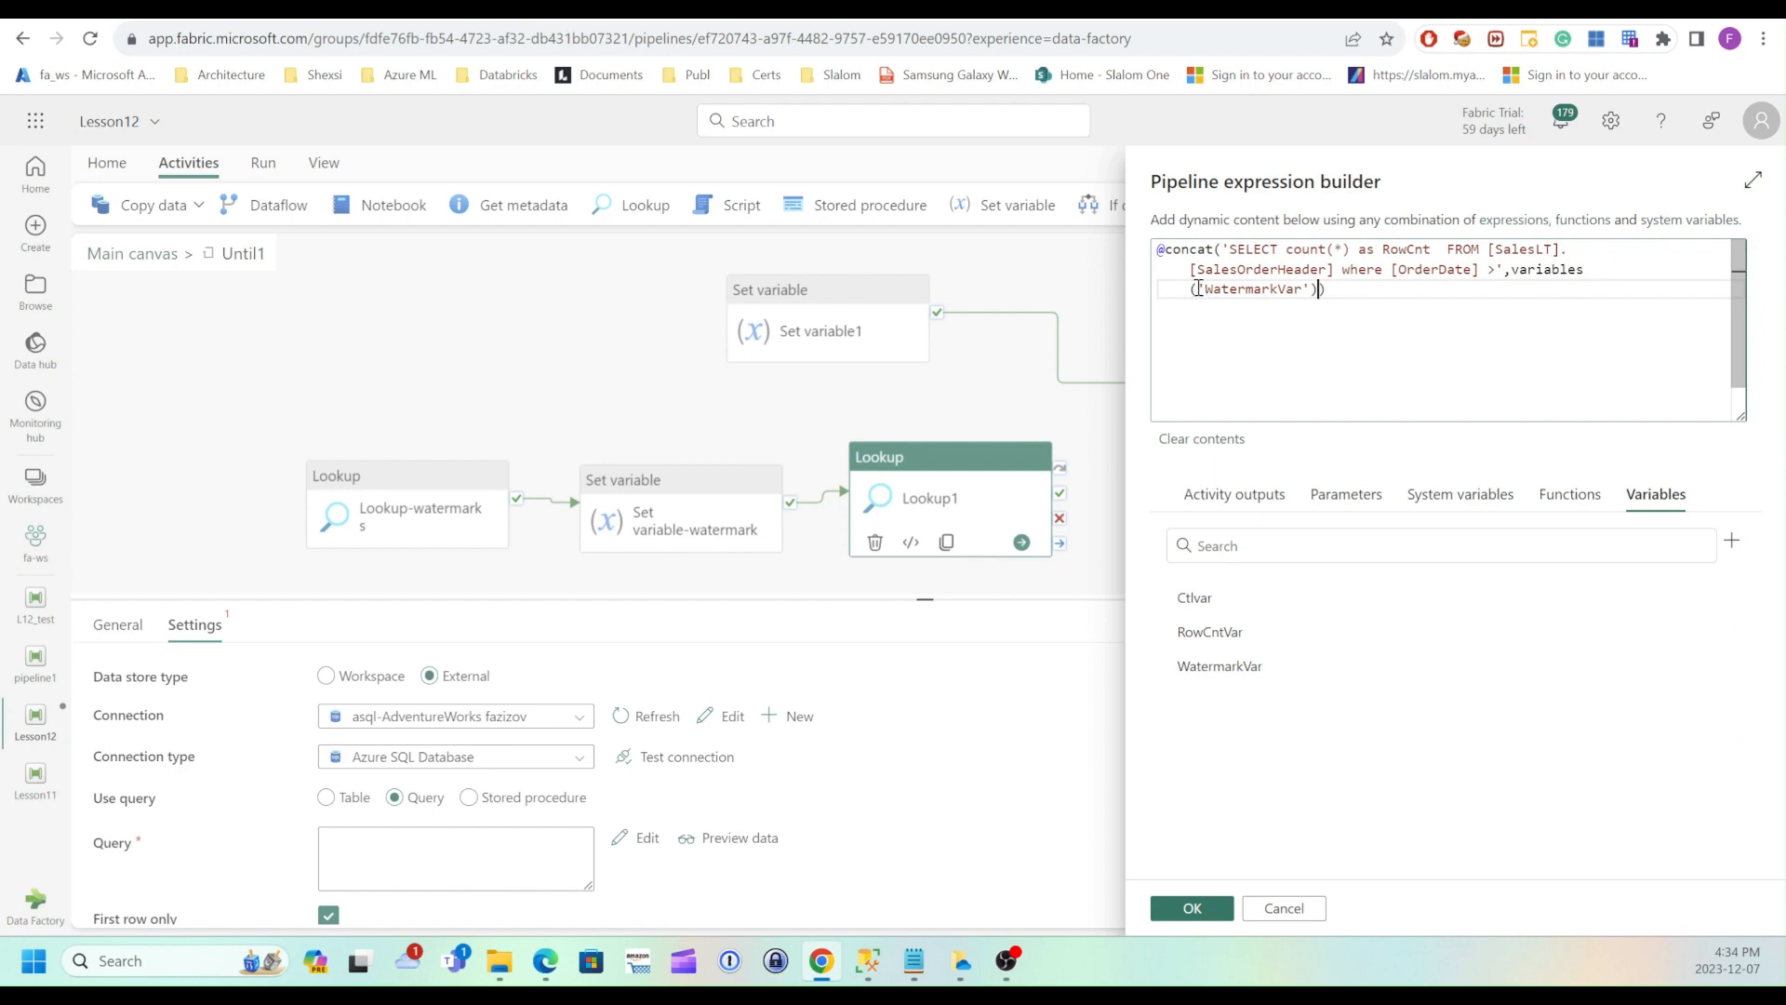
left_click(1503, 268)
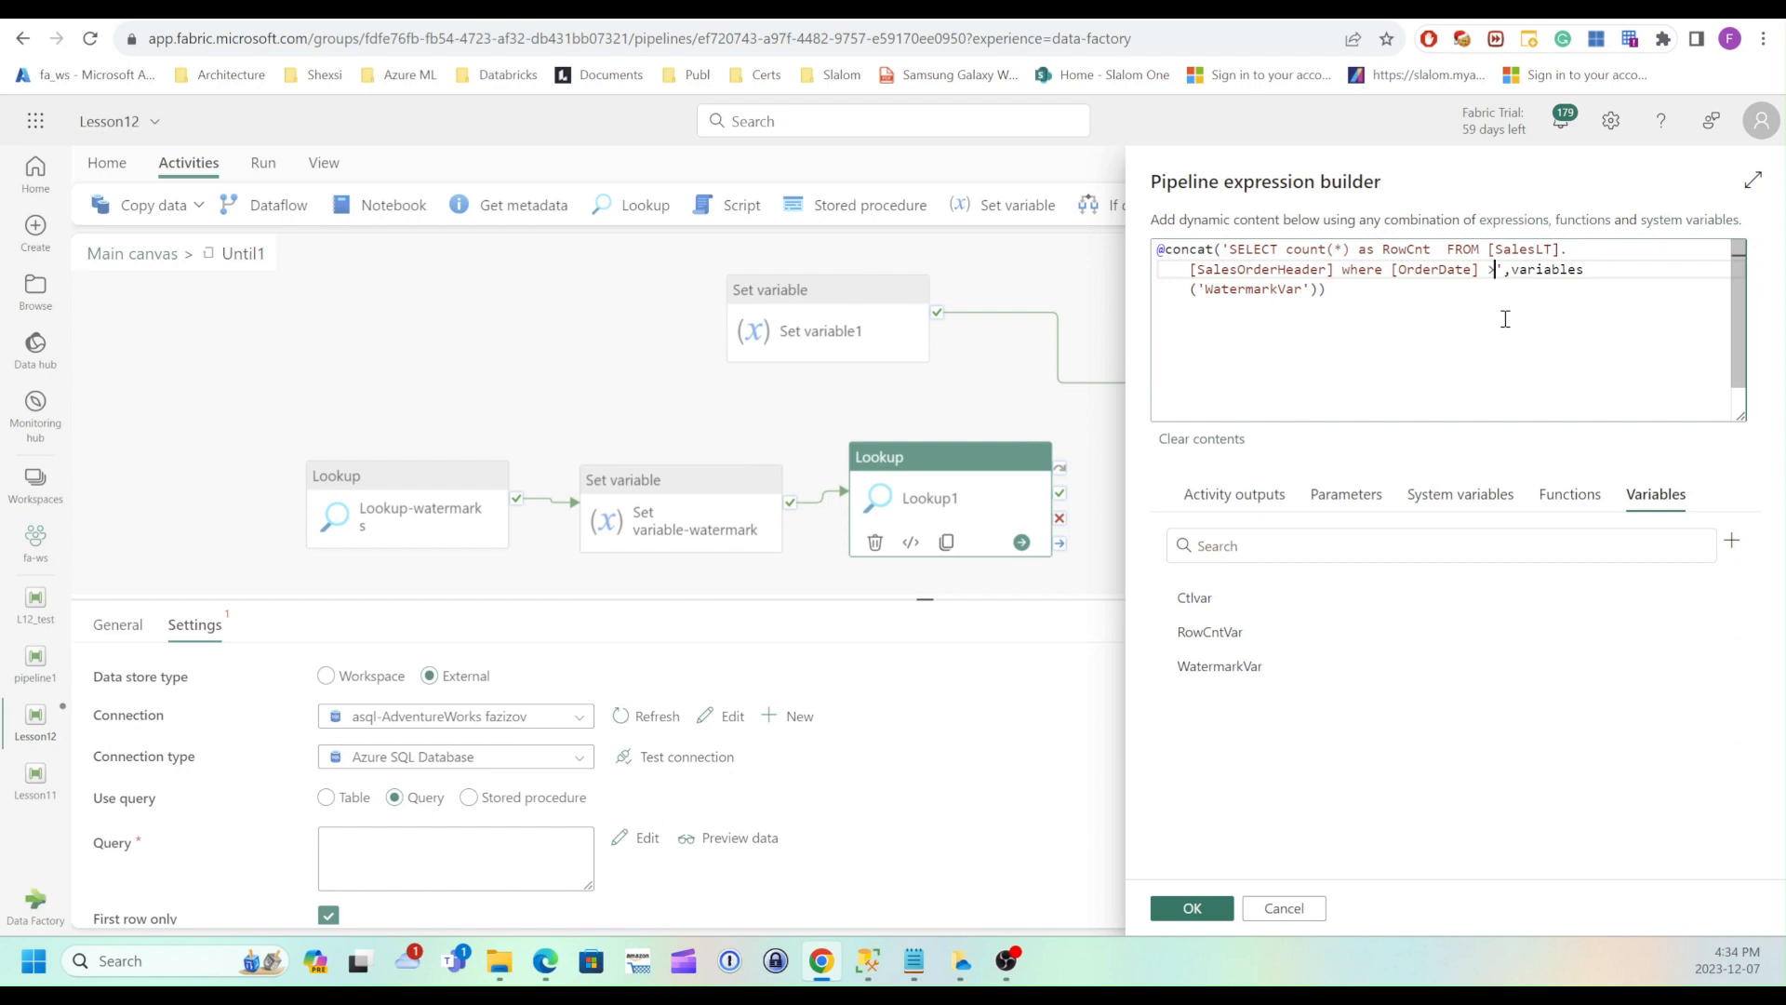
type("'")
left_click(1318, 289)
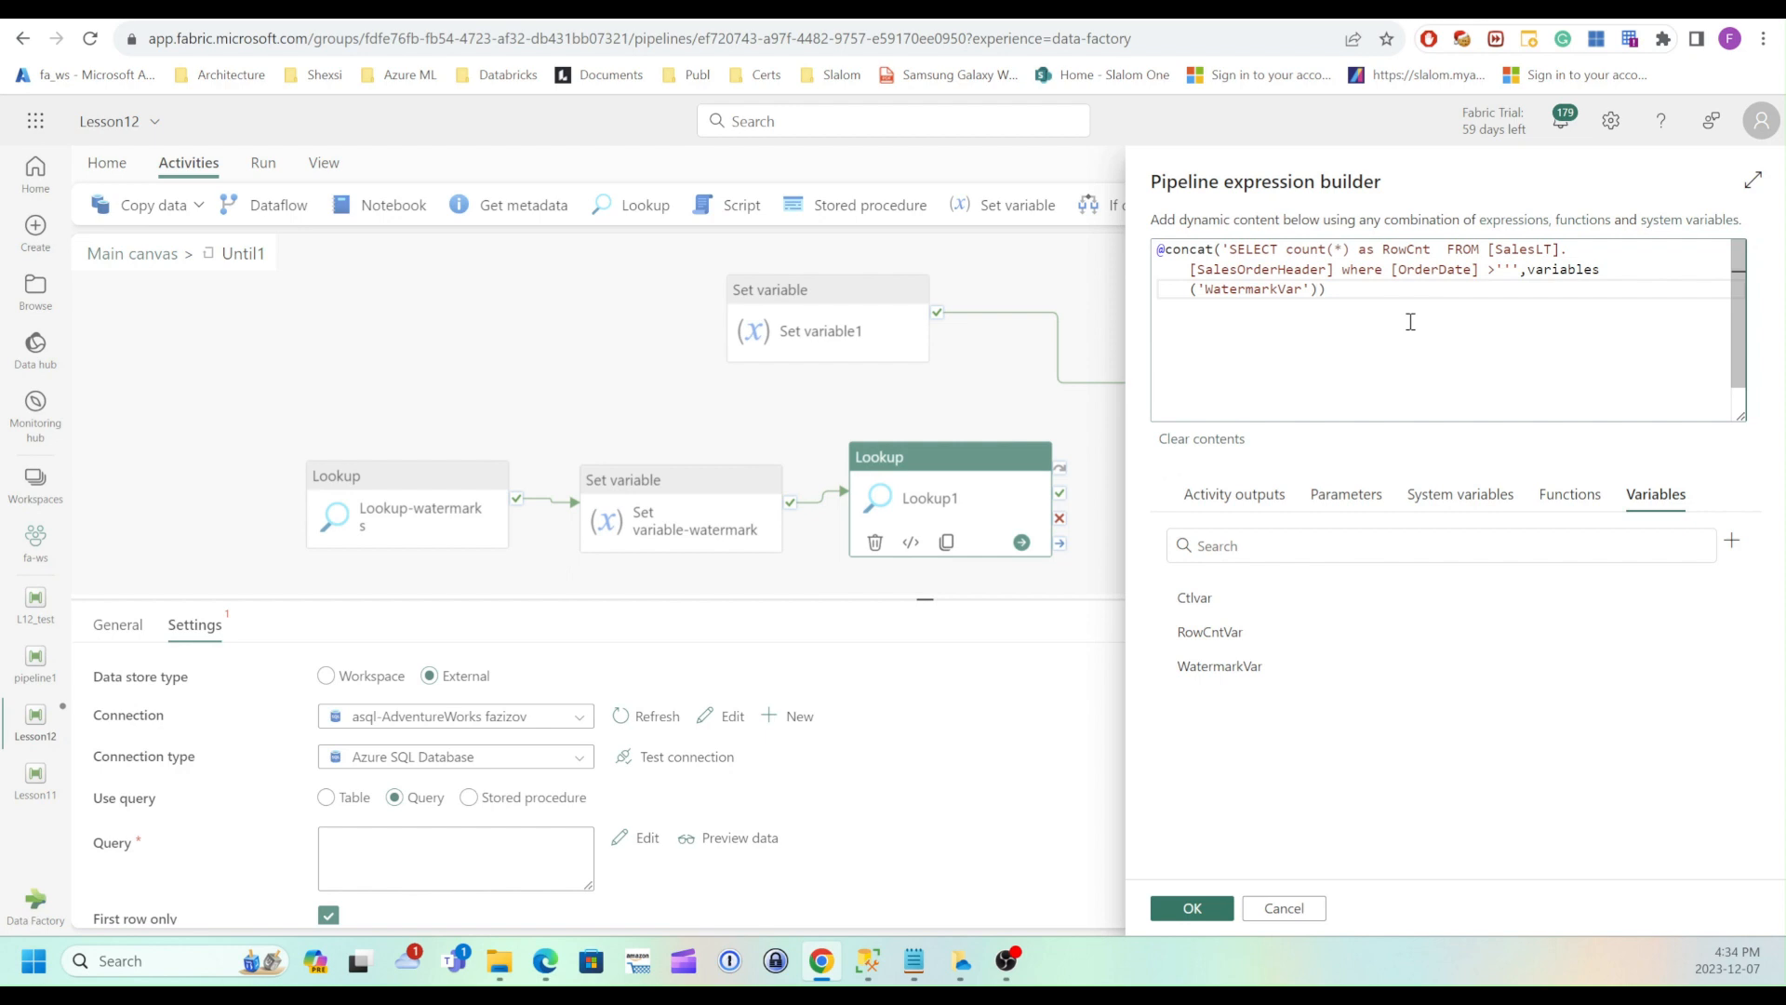
type(",")
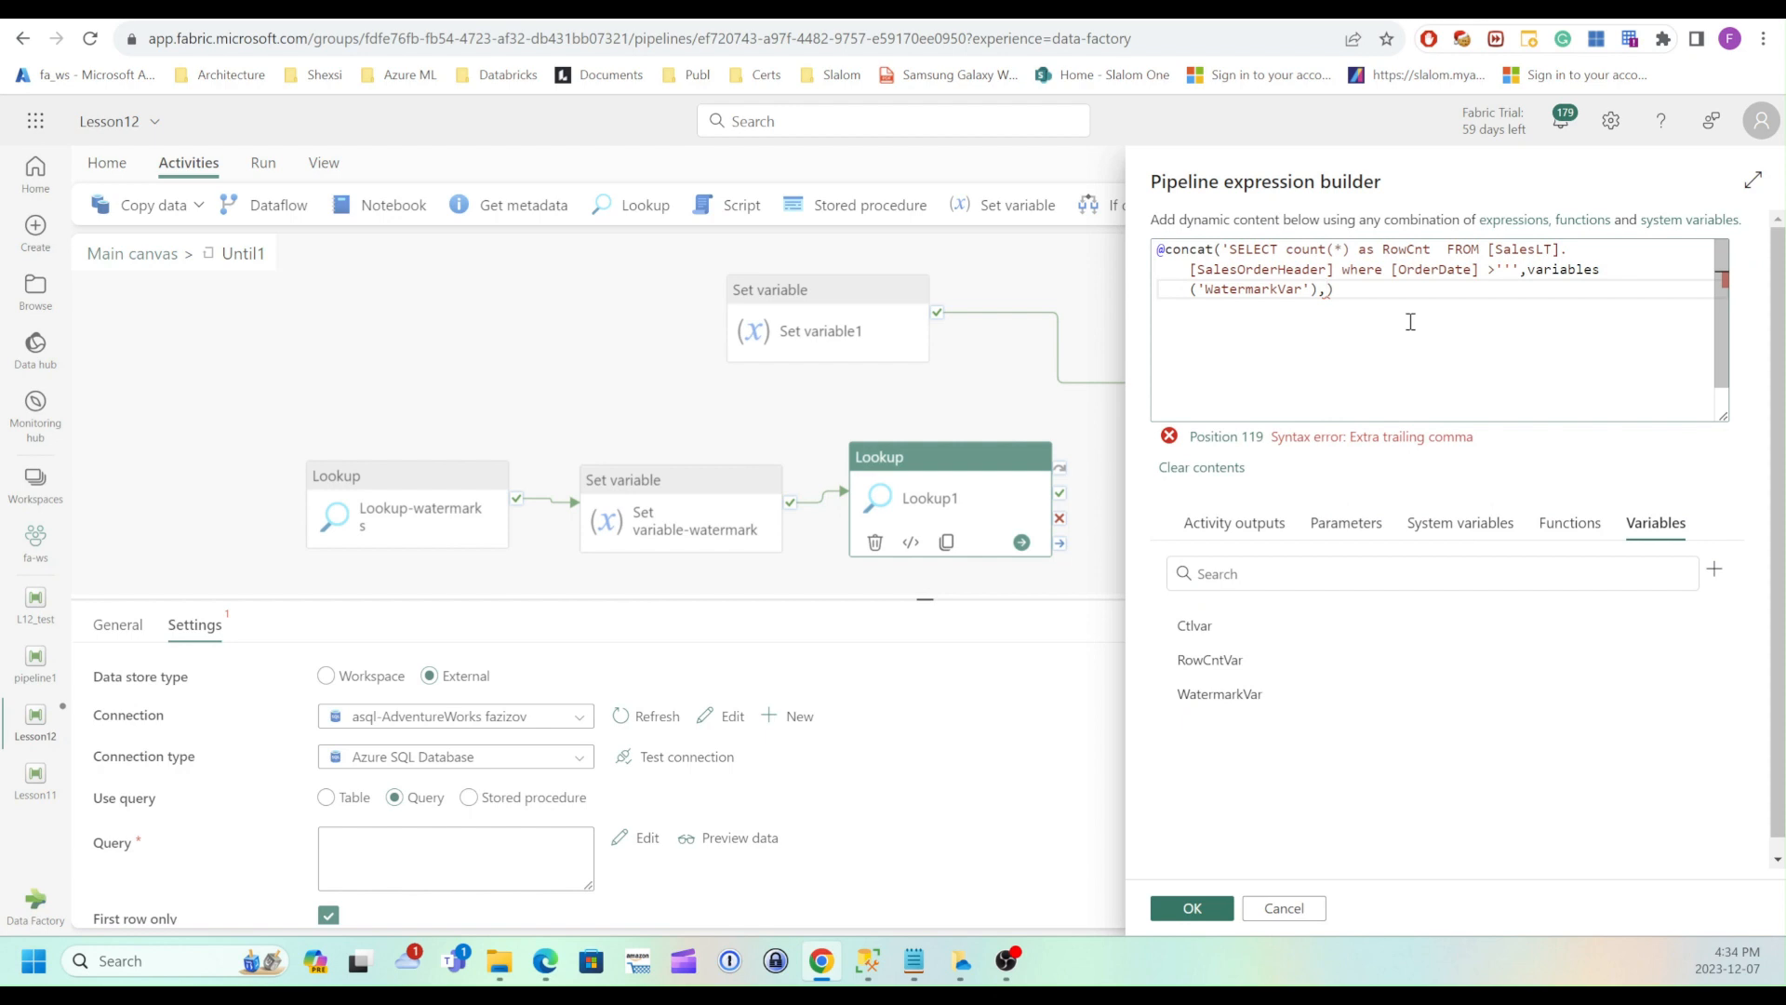
type("'''")
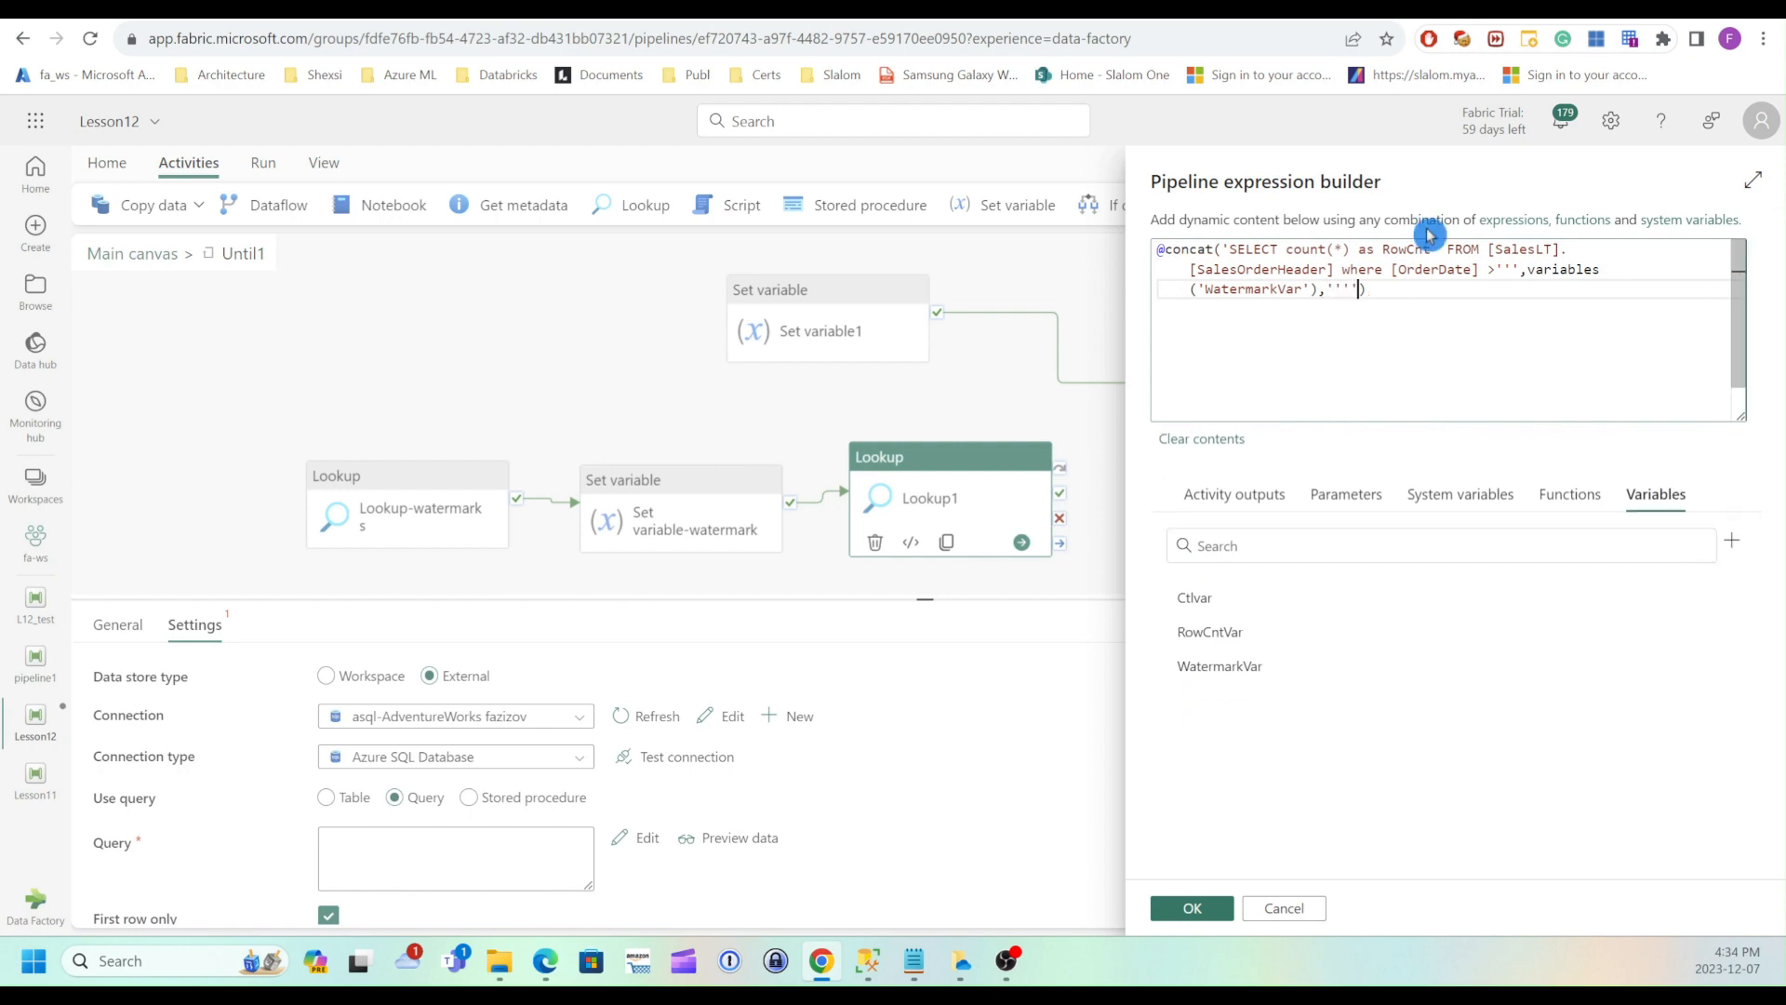
left_click(1193, 911)
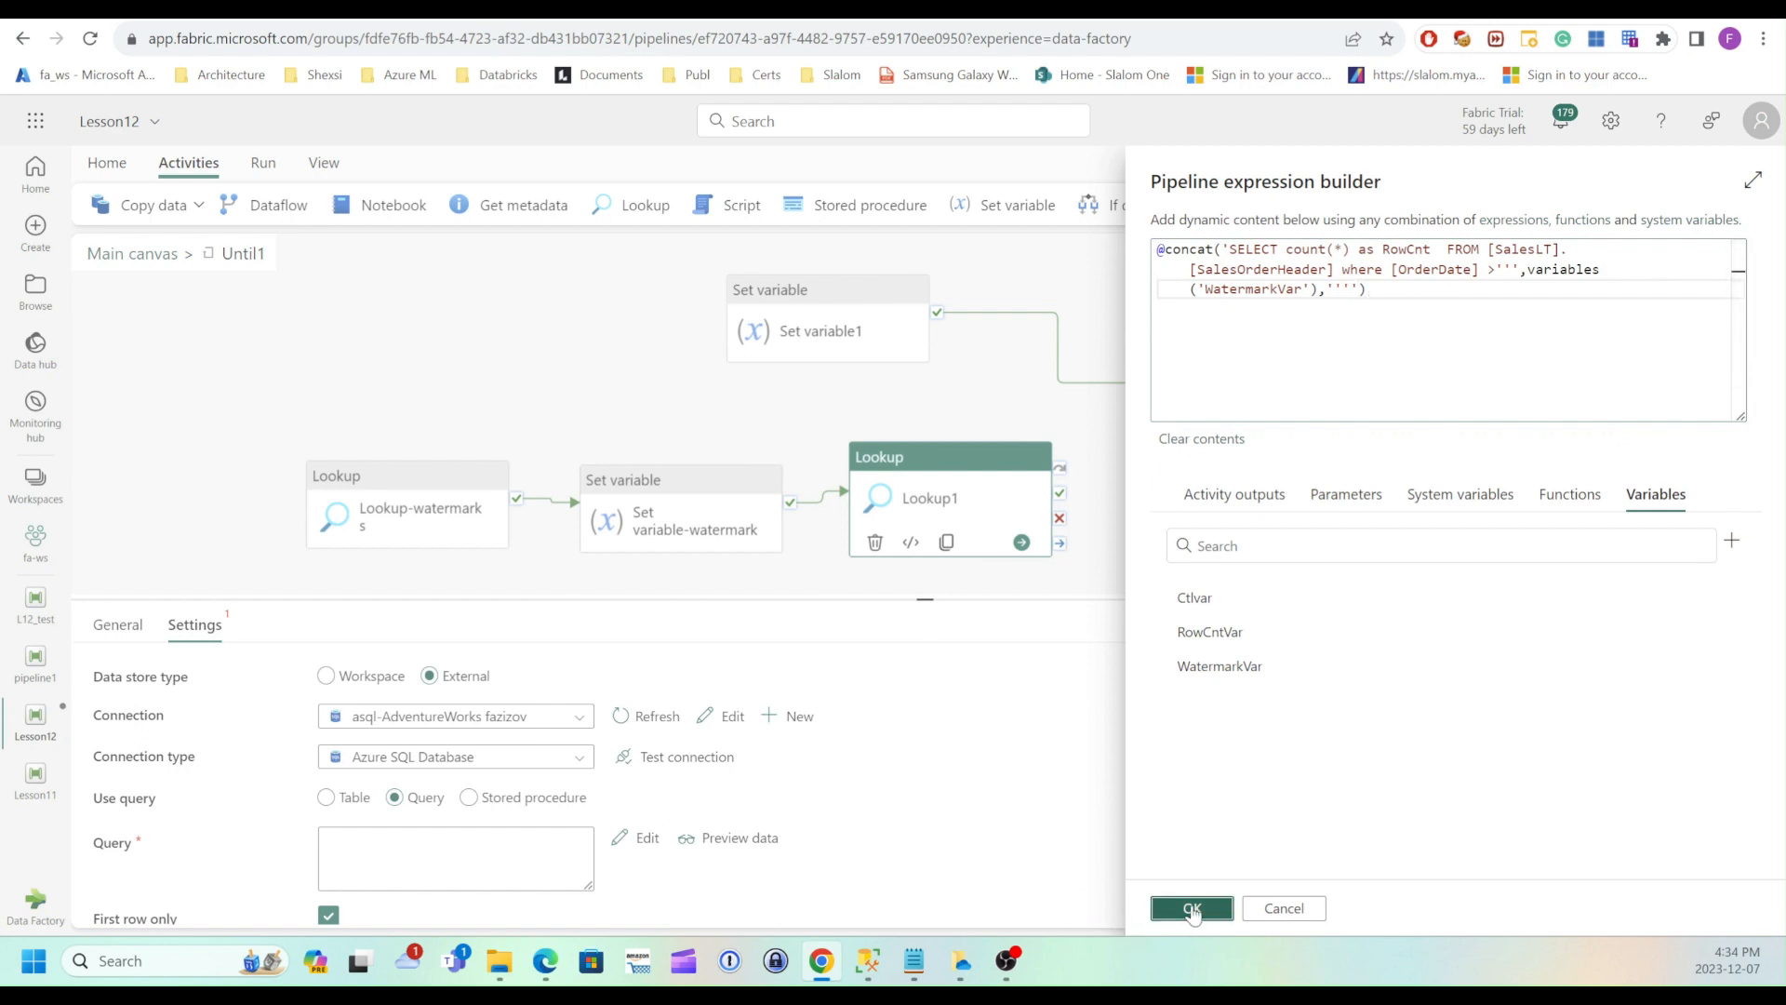
left_click(1192, 909)
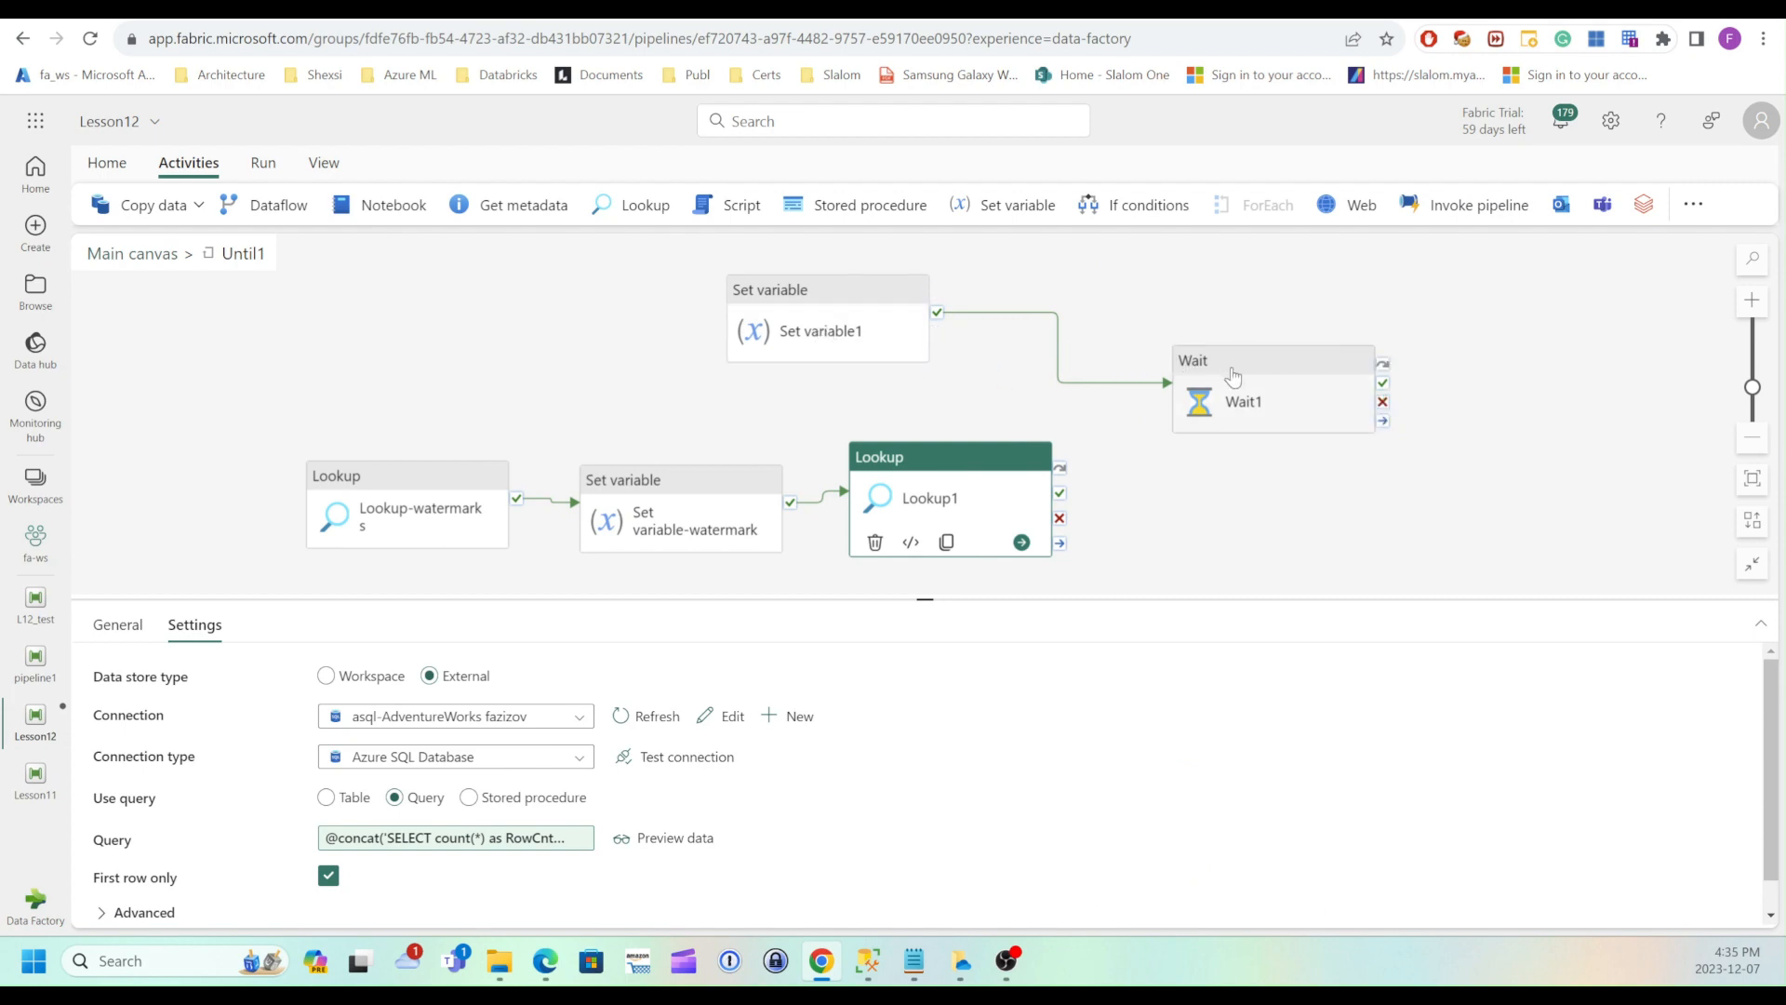
Move Wait1 further away and place Set variable1 after Lookup1 in the activity row
left_click_drag(1231, 375, 1482, 332)
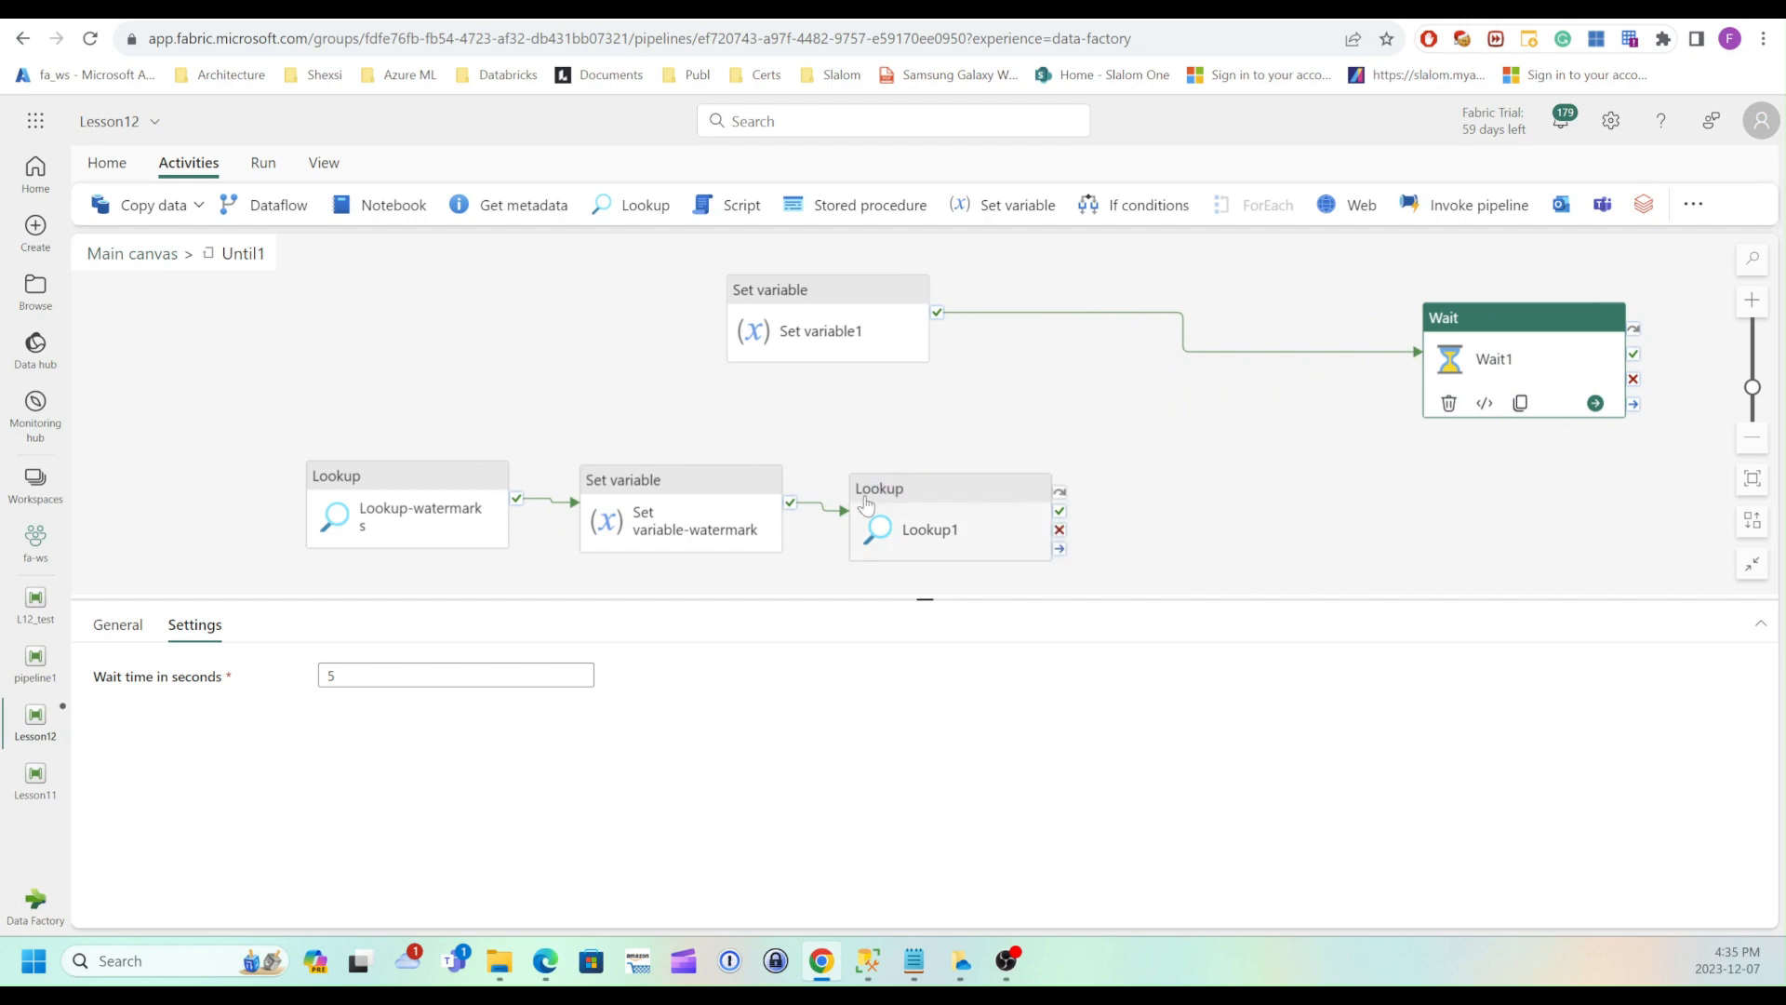
left_click_drag(790, 317, 1017, 380)
left_click_drag(1102, 429, 1259, 502)
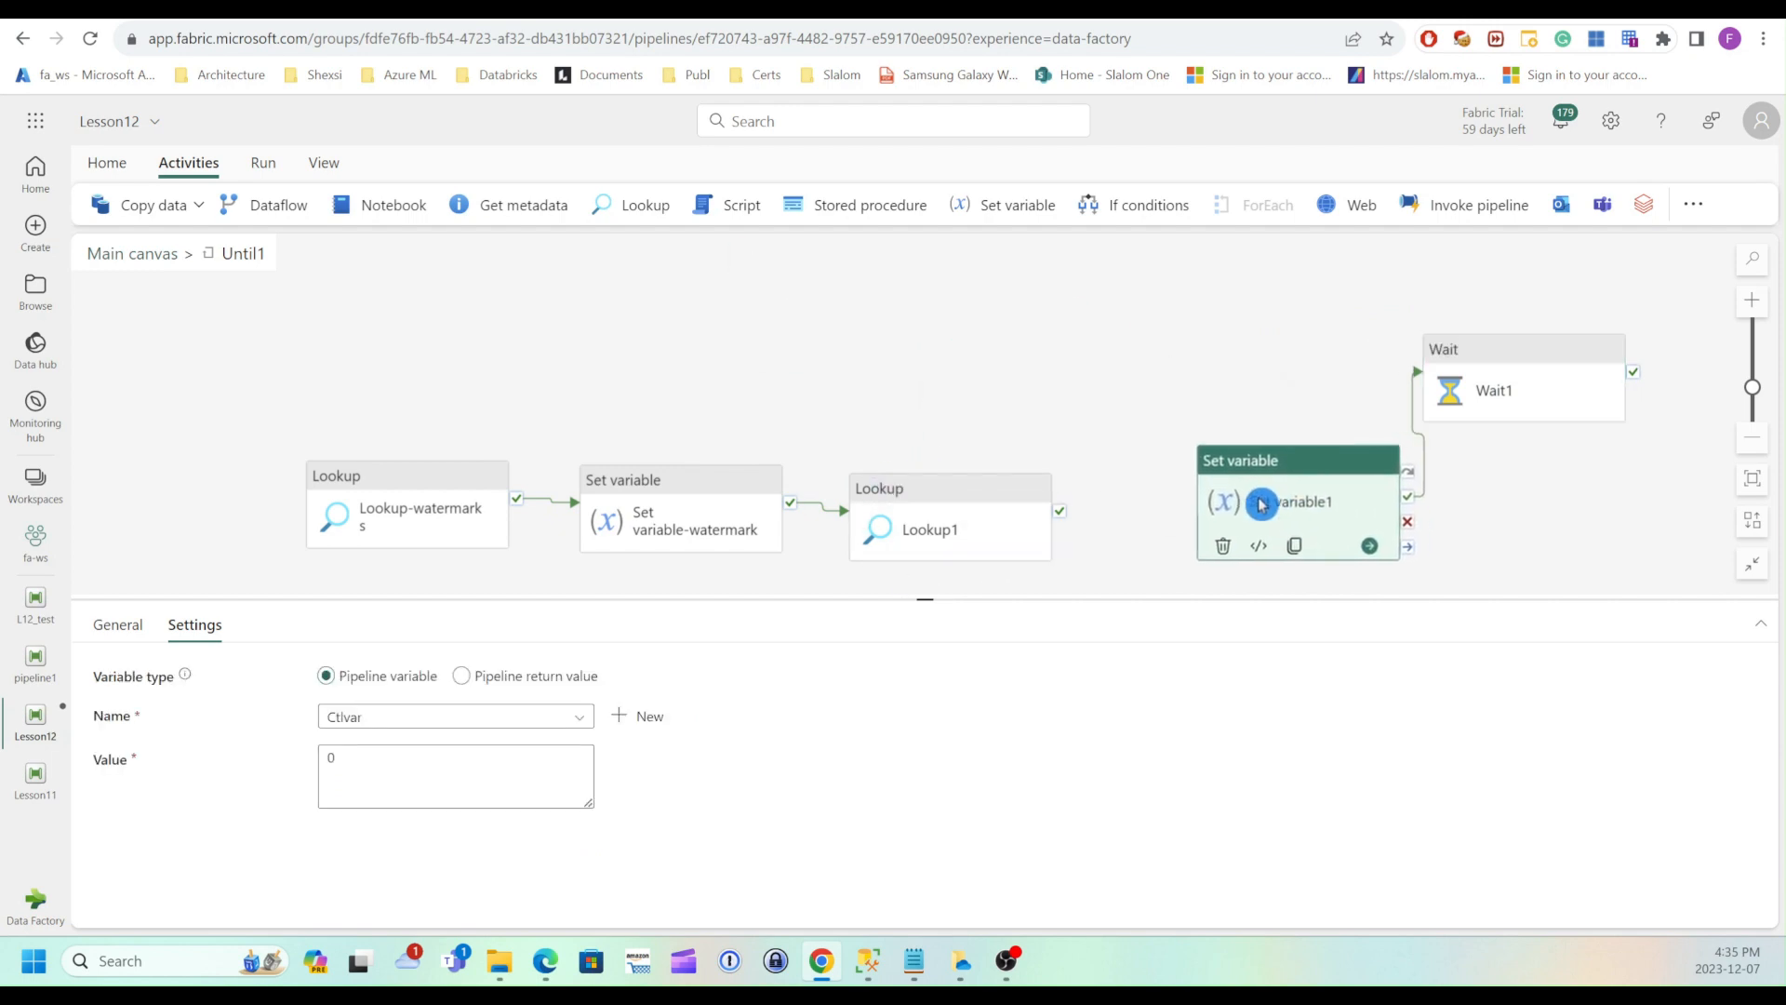
Rename the Lookup1 activity as Lookup-SalesOrderRowCnt
left_click(990, 502)
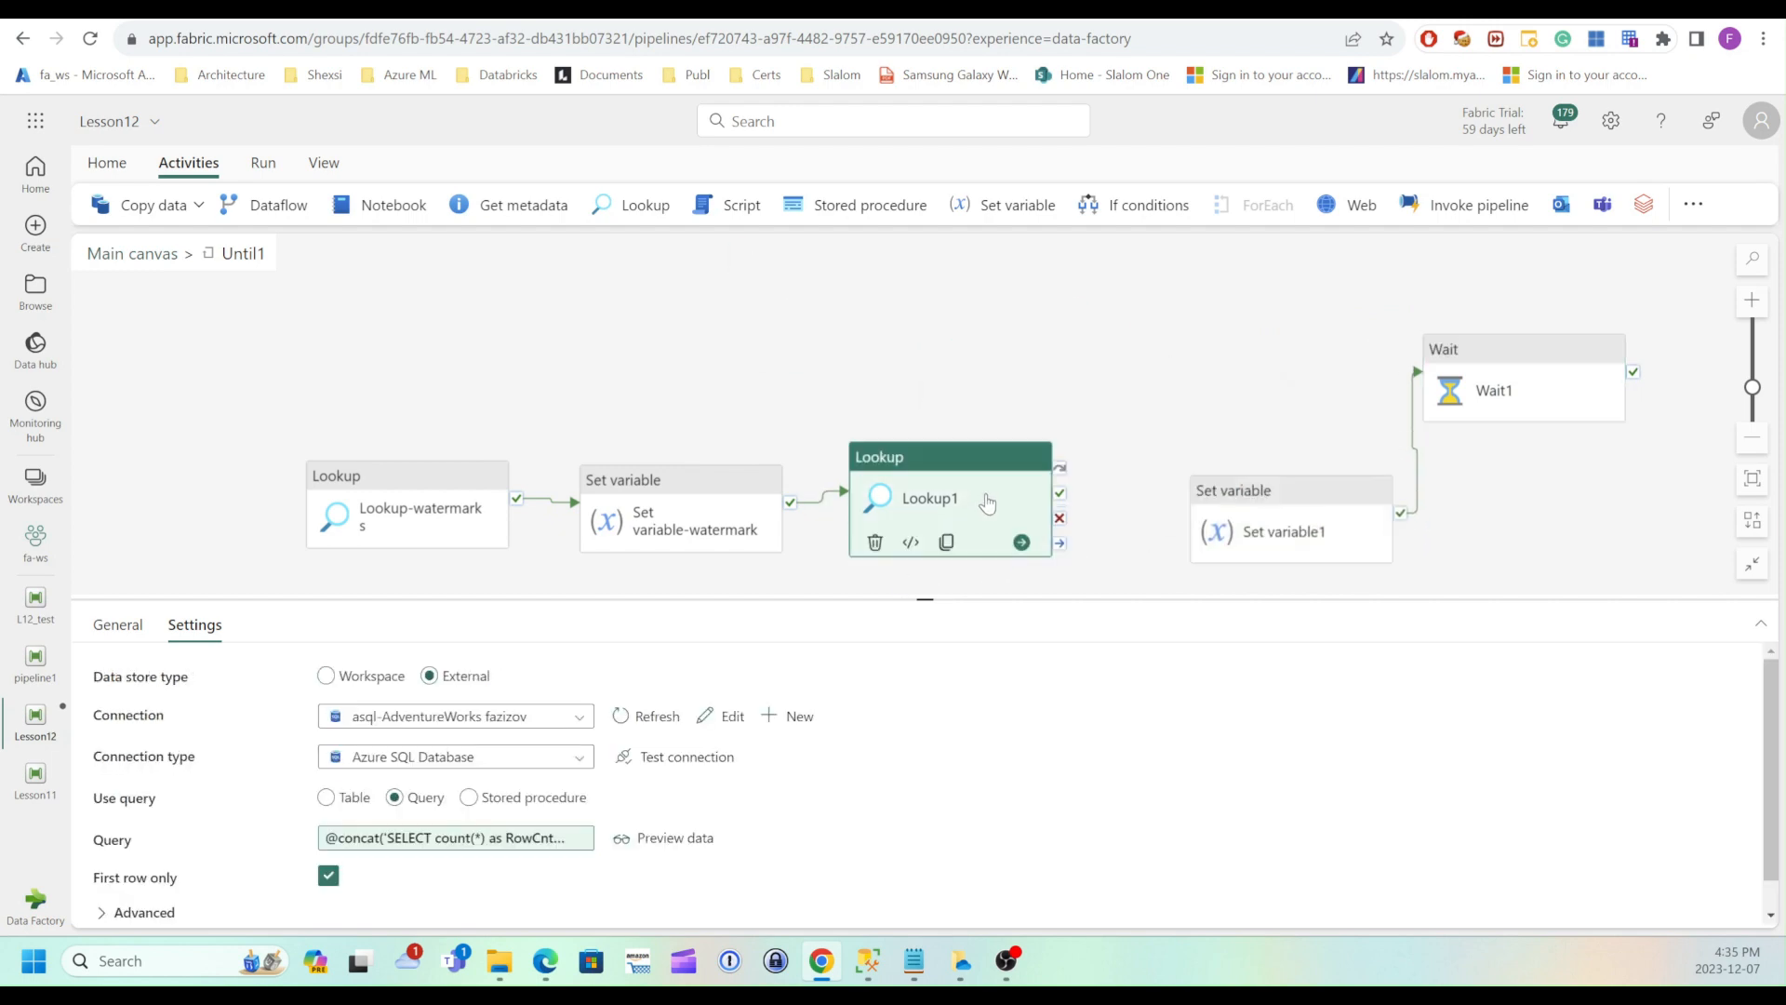
left_click(118, 625)
left_click(358, 686)
left_click_drag(370, 683, 507, 663)
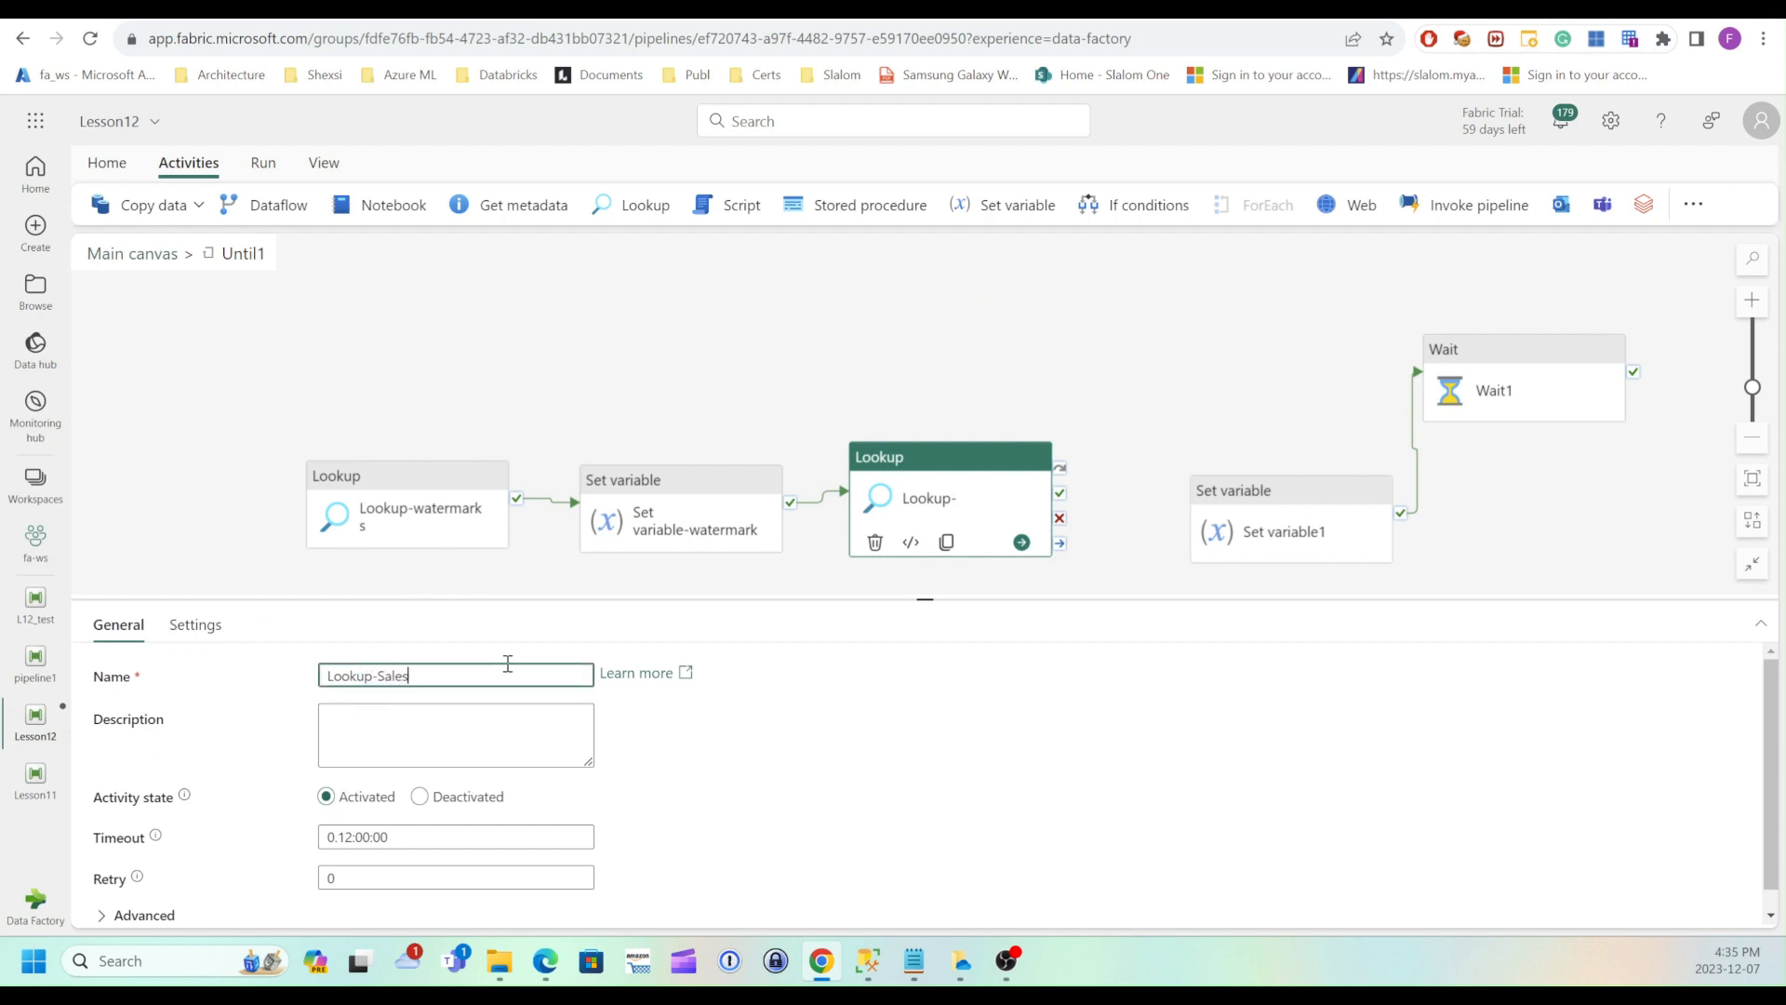
type("OrderRowCnt")
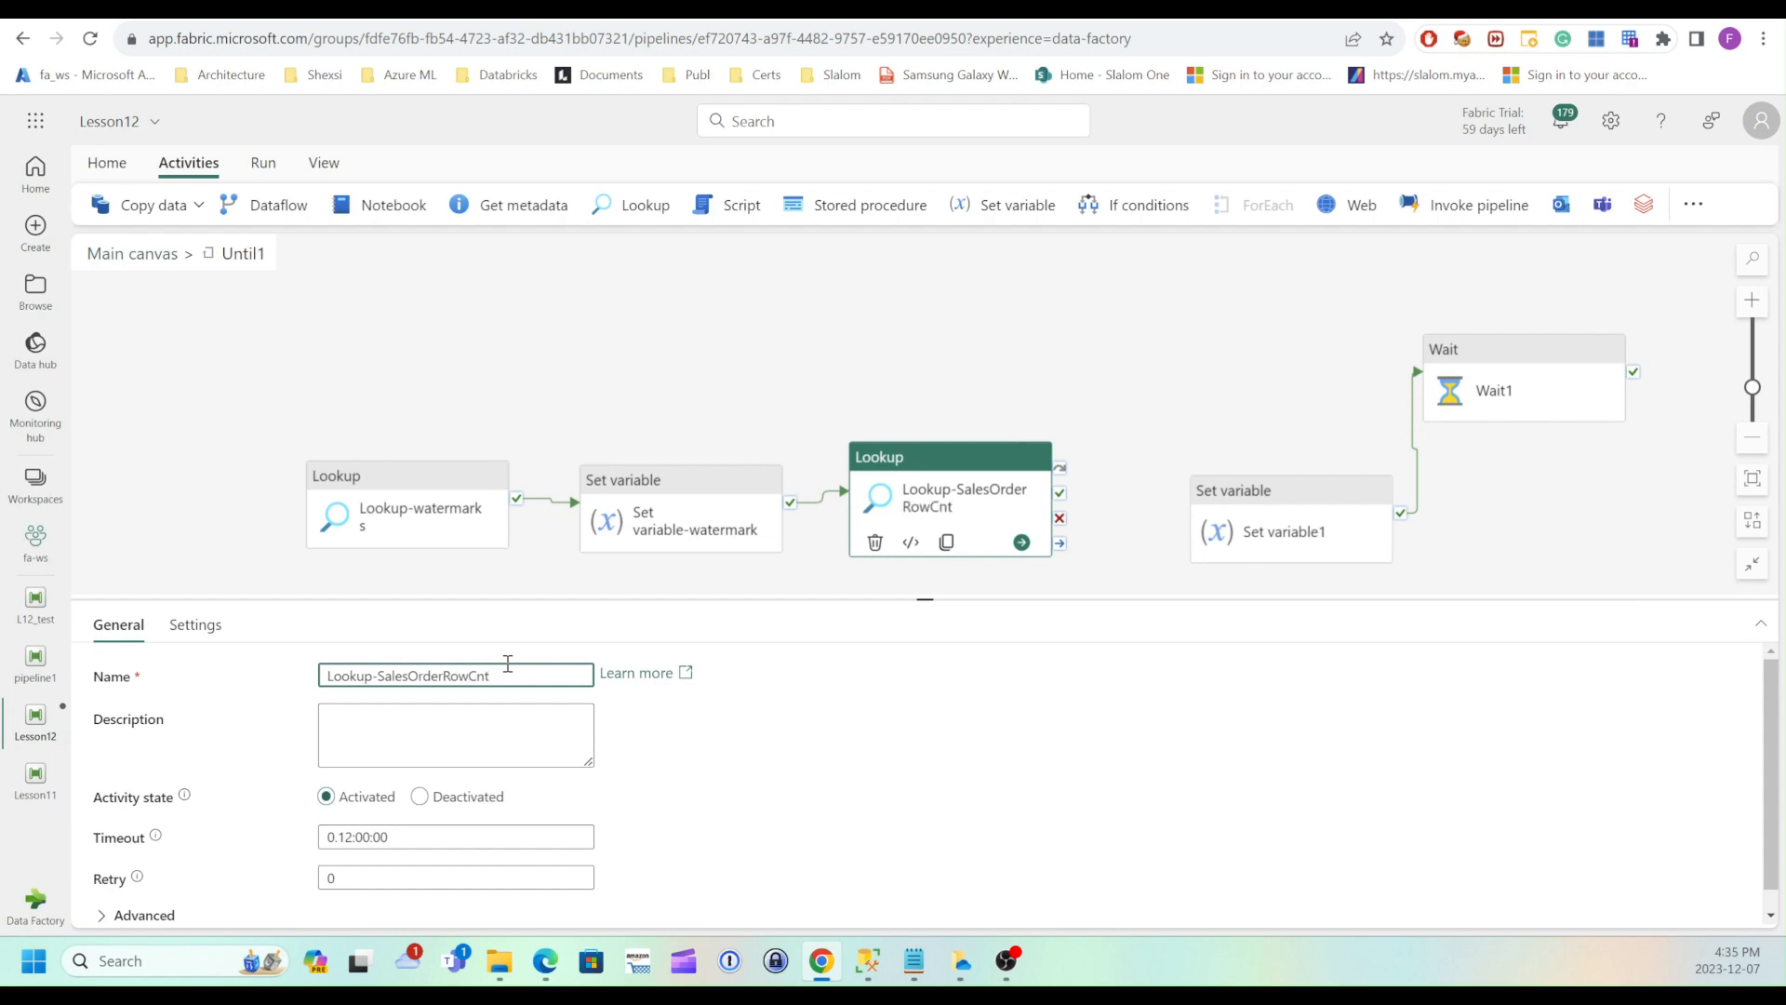
Link Lookup-SalesOrderRowCnt's success output to Set variable1 and rename that activity as Set variable-RowCnt
left_click_drag(1245, 502, 1187, 496)
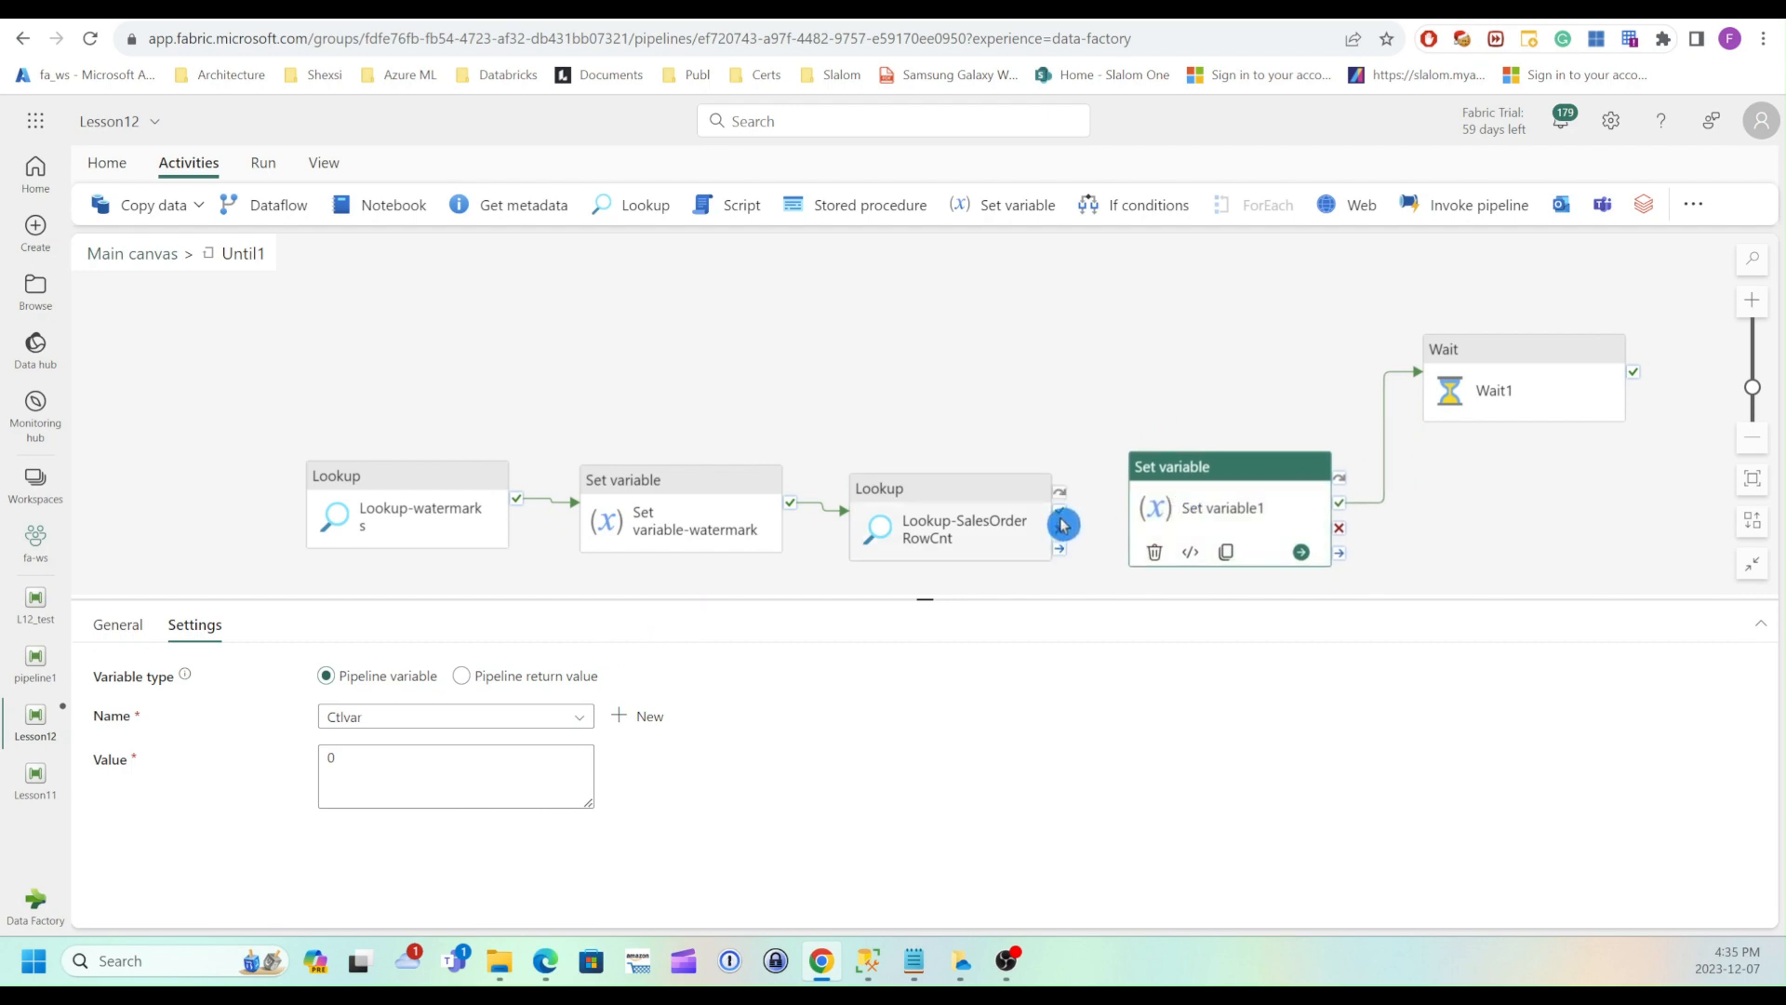
left_click_drag(1061, 515, 1179, 515)
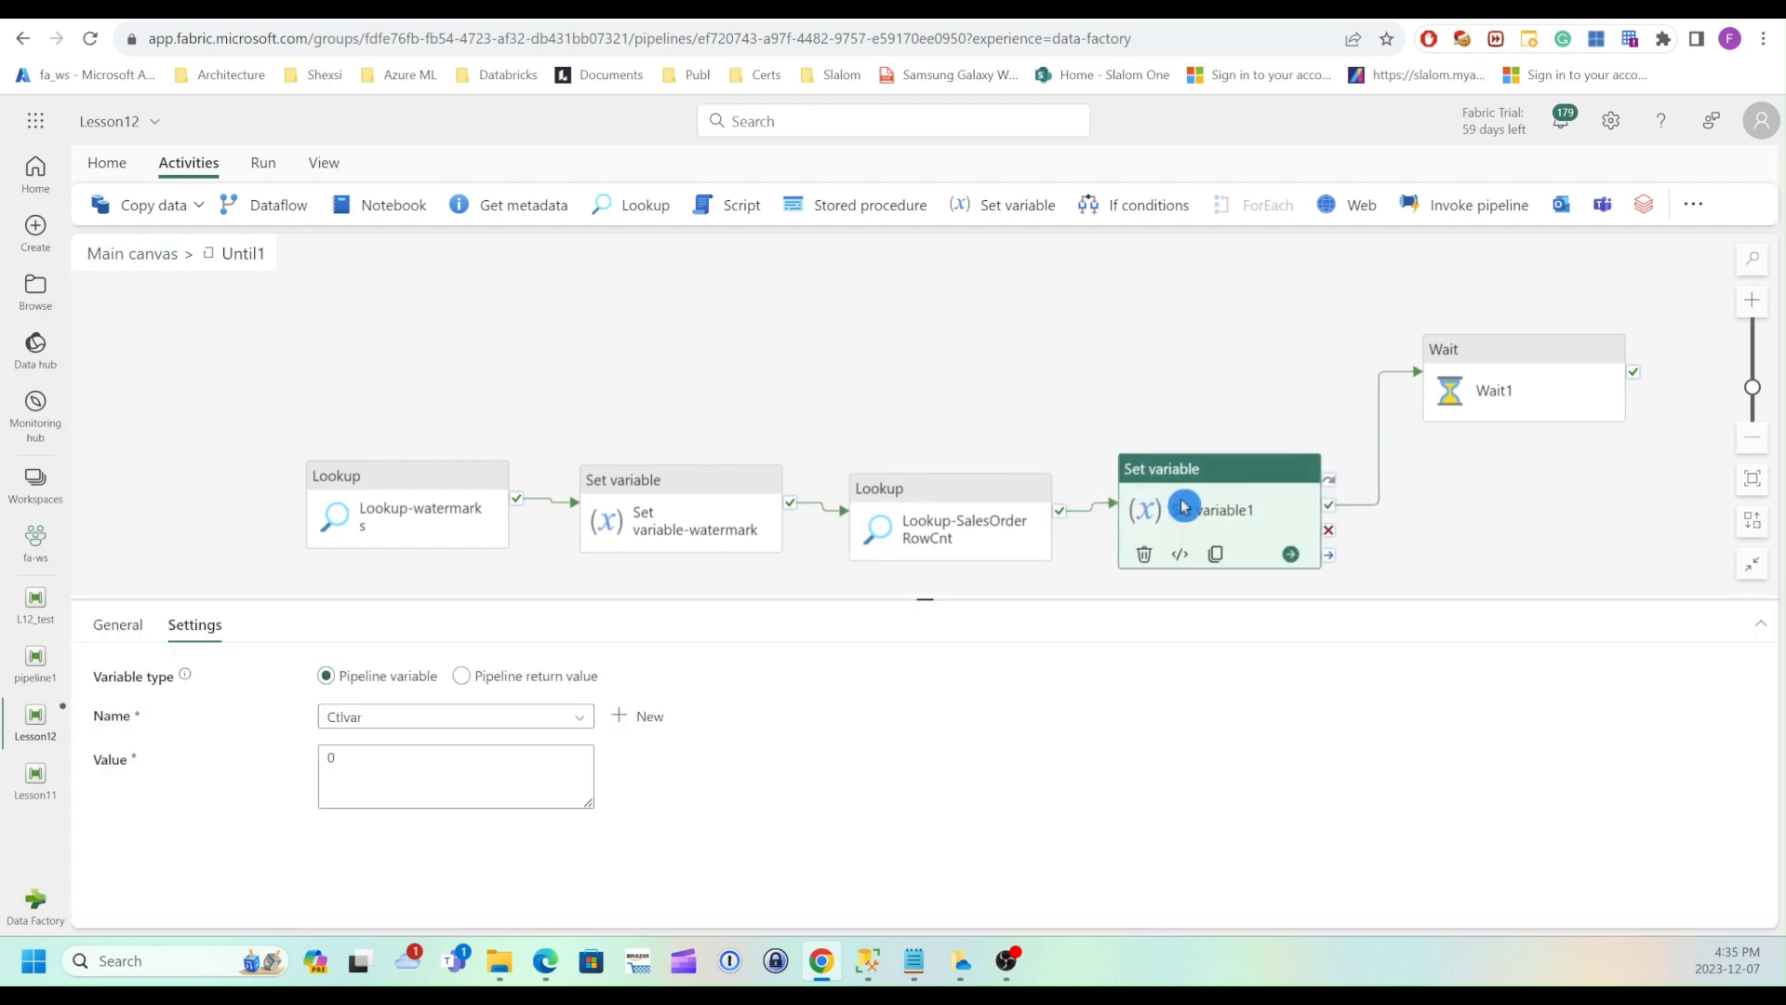
left_click(118, 624)
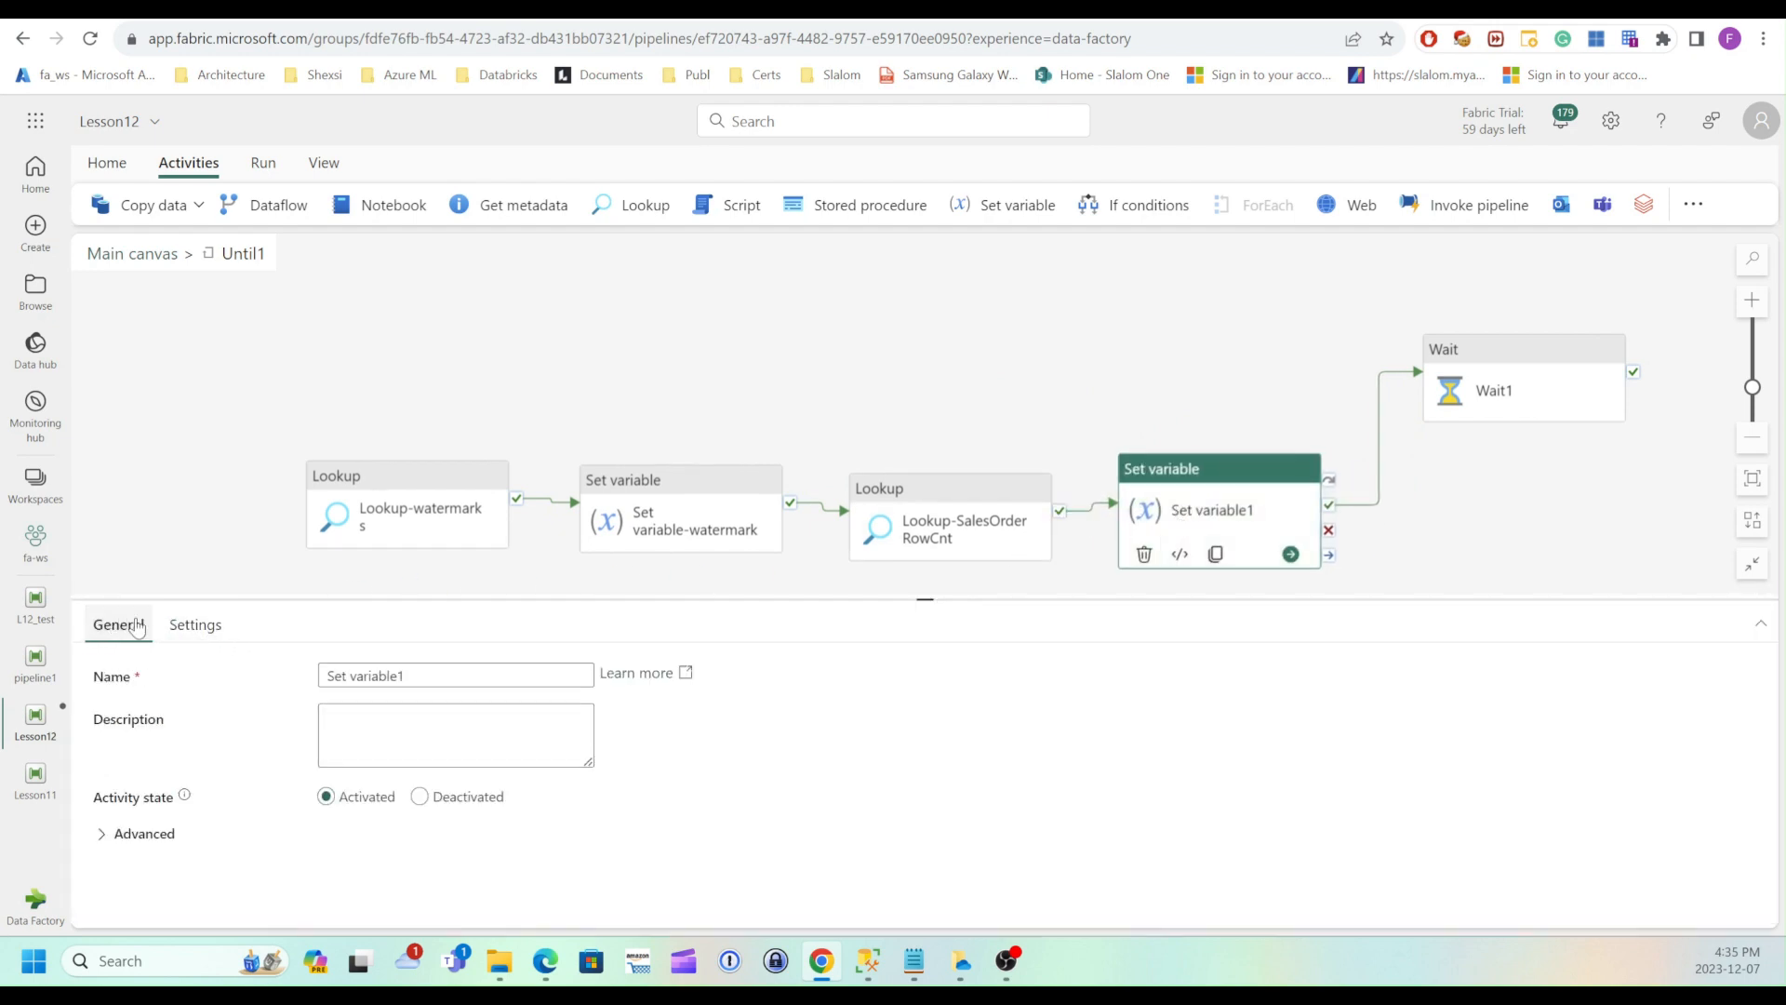
left_click_drag(400, 677, 484, 676)
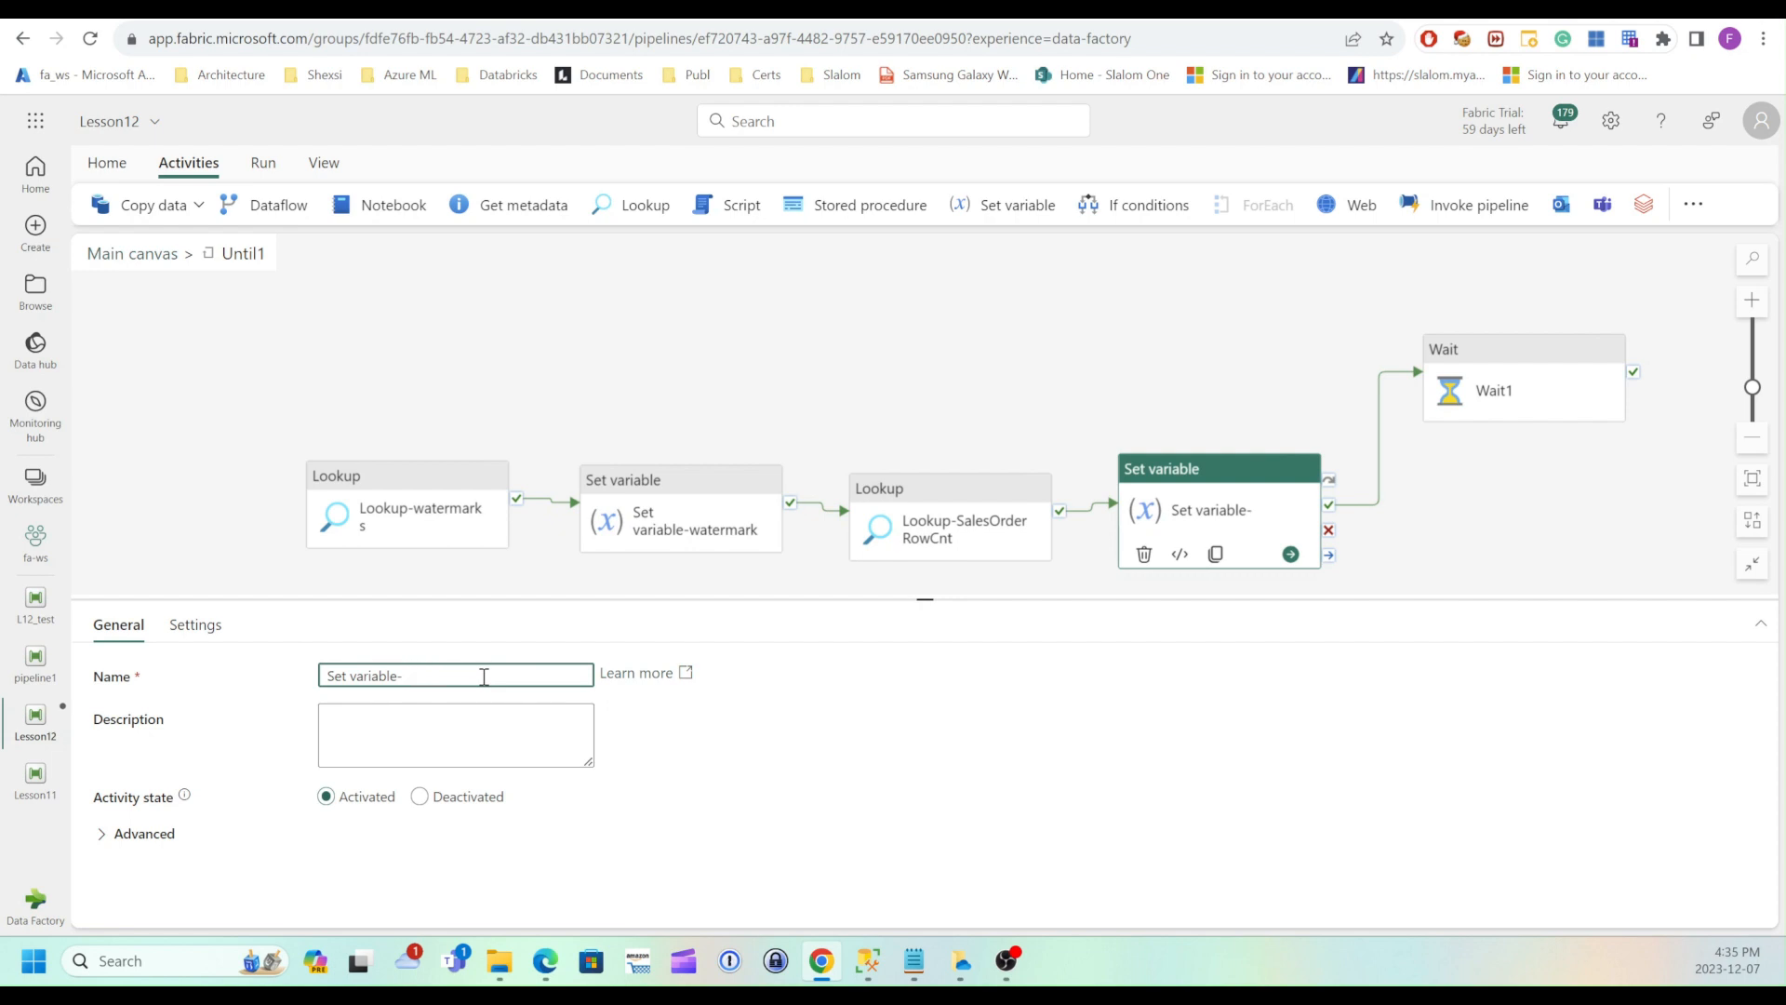
type("owCnt")
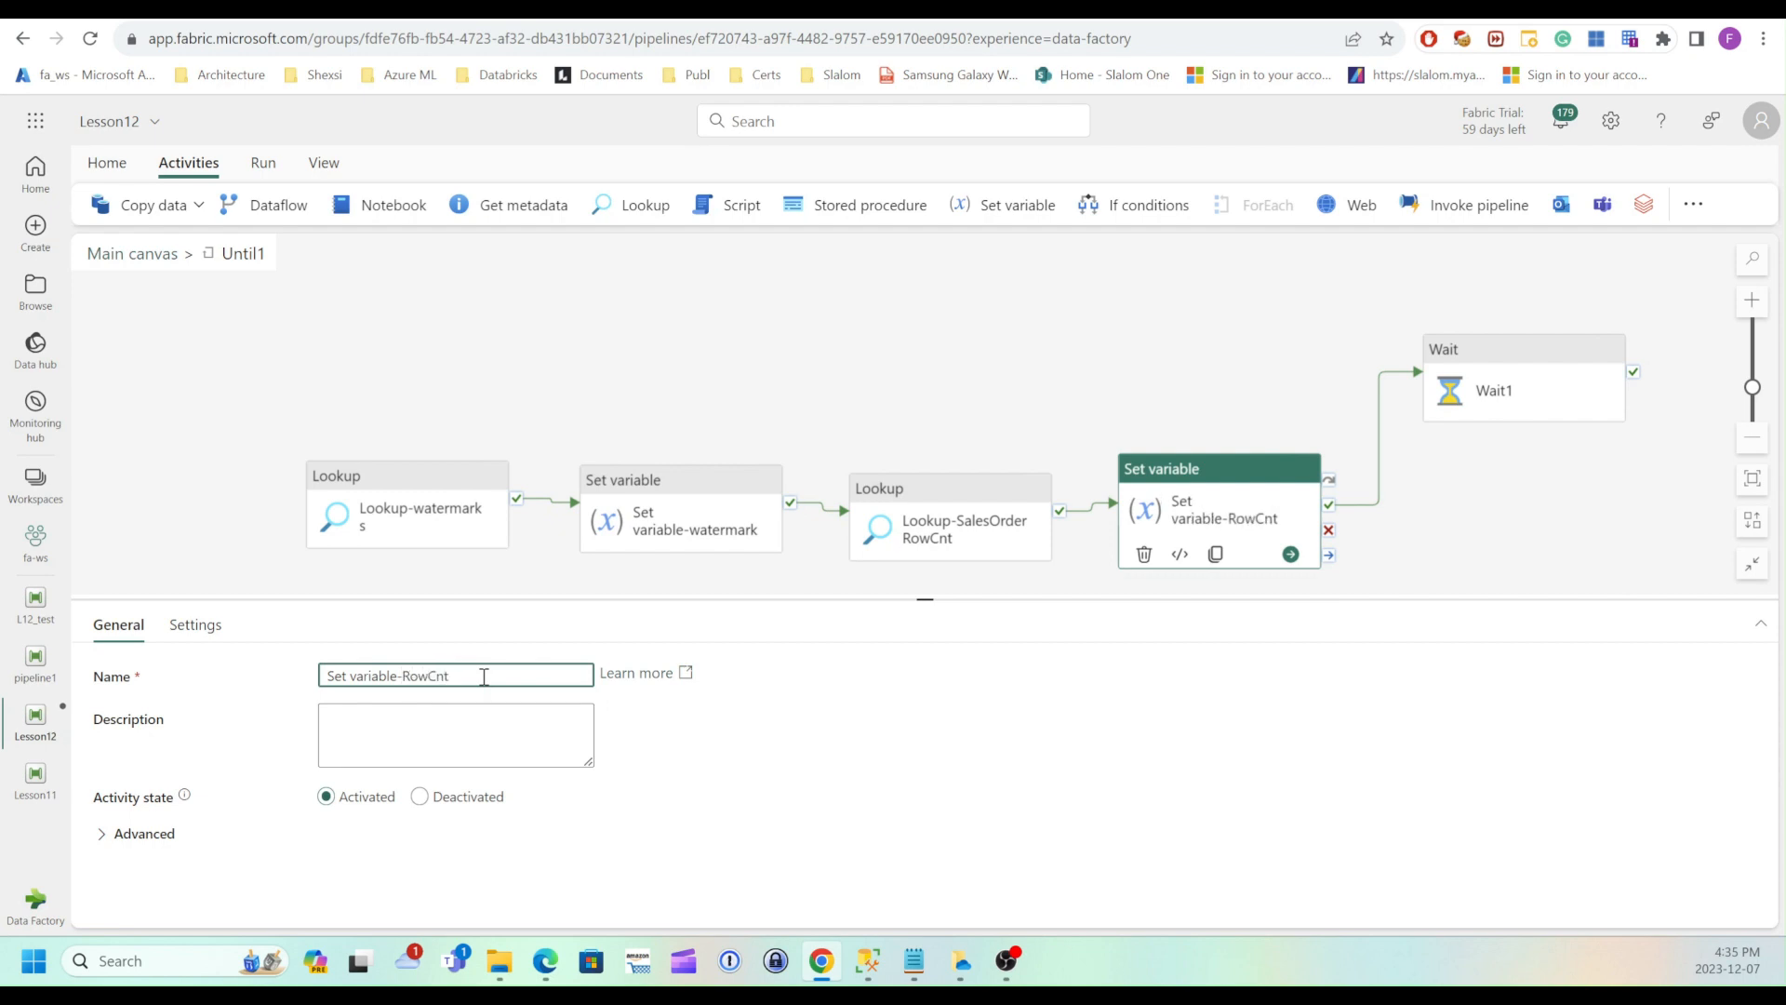
Choose RowCntVar as the pipeline variable assigned by the Set variable-RowCnt activity
left_click(209, 631)
left_click(434, 718)
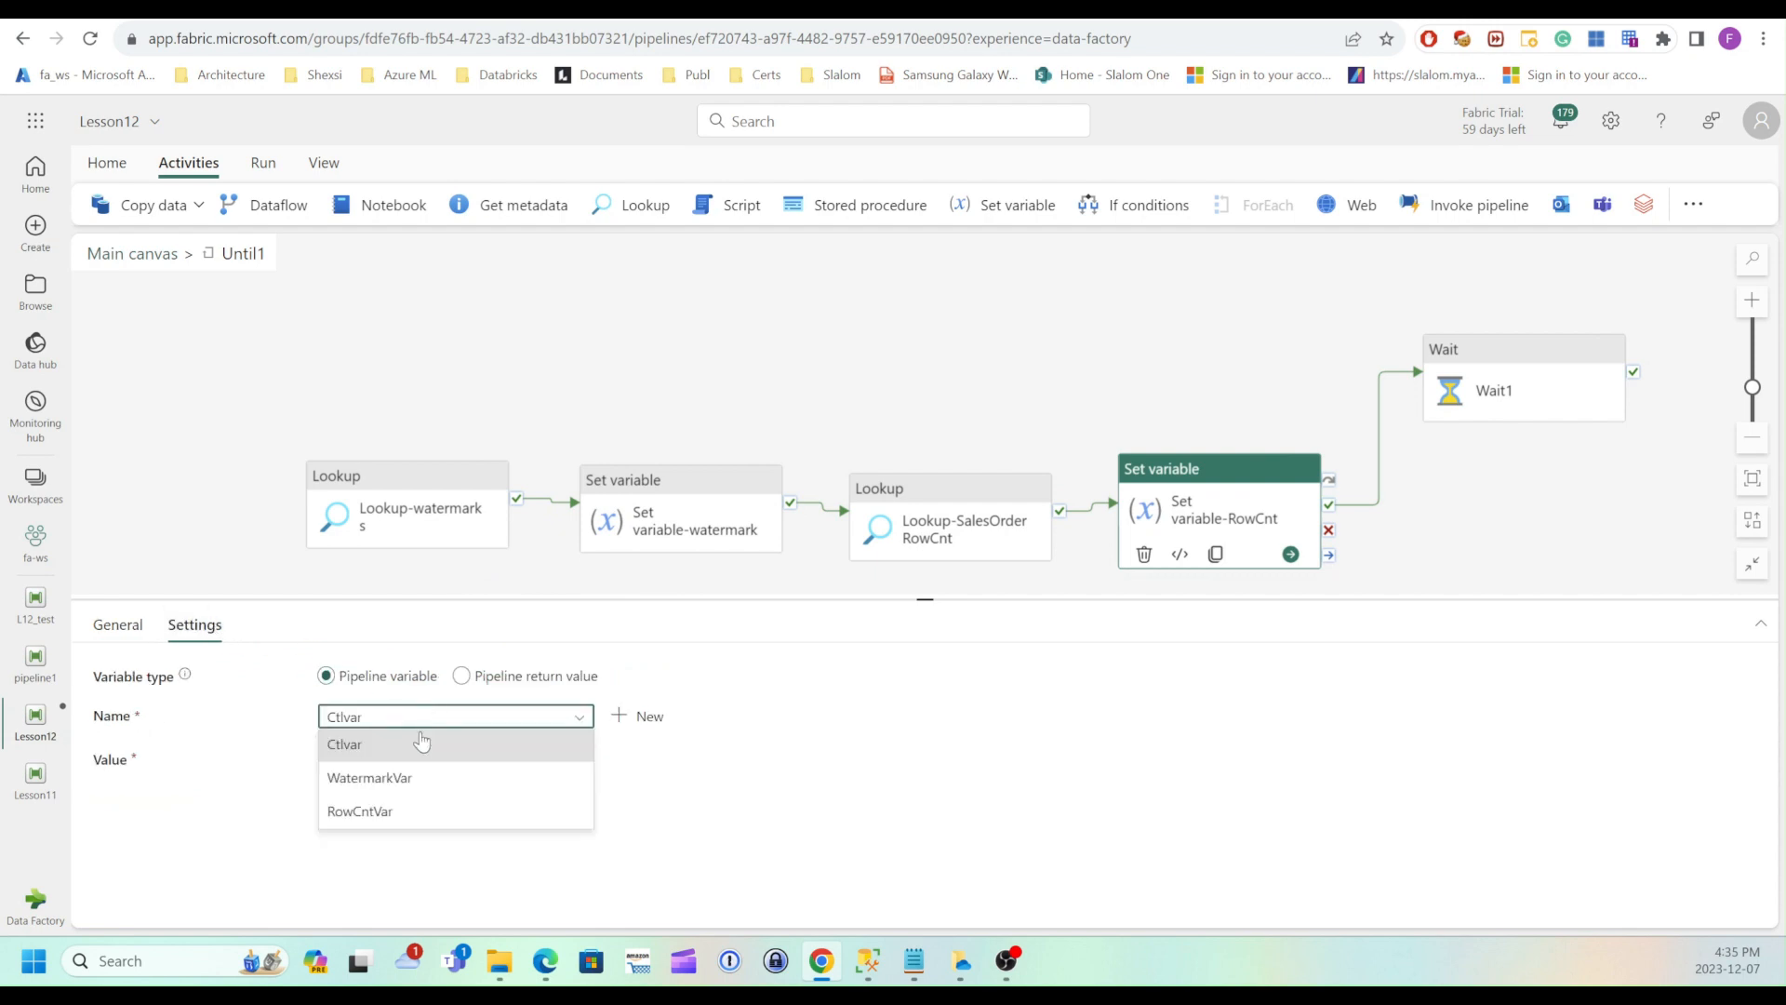
left_click(370, 812)
left_click(379, 758)
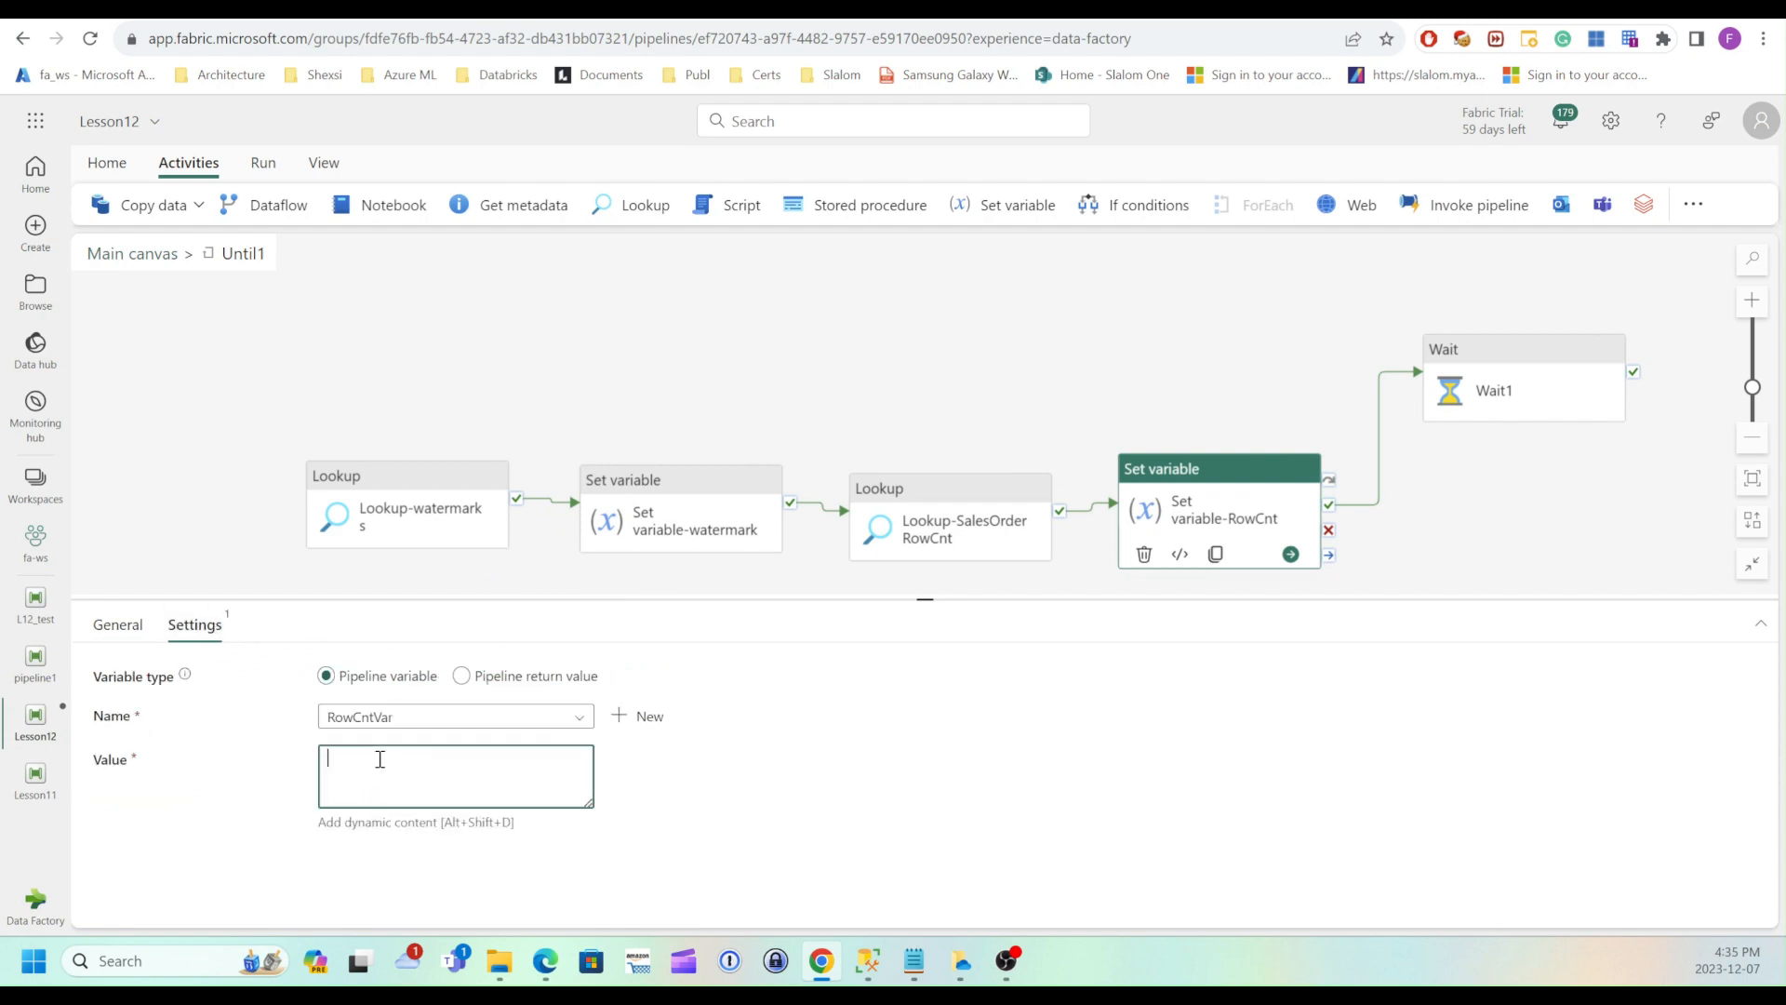
left_click(417, 823)
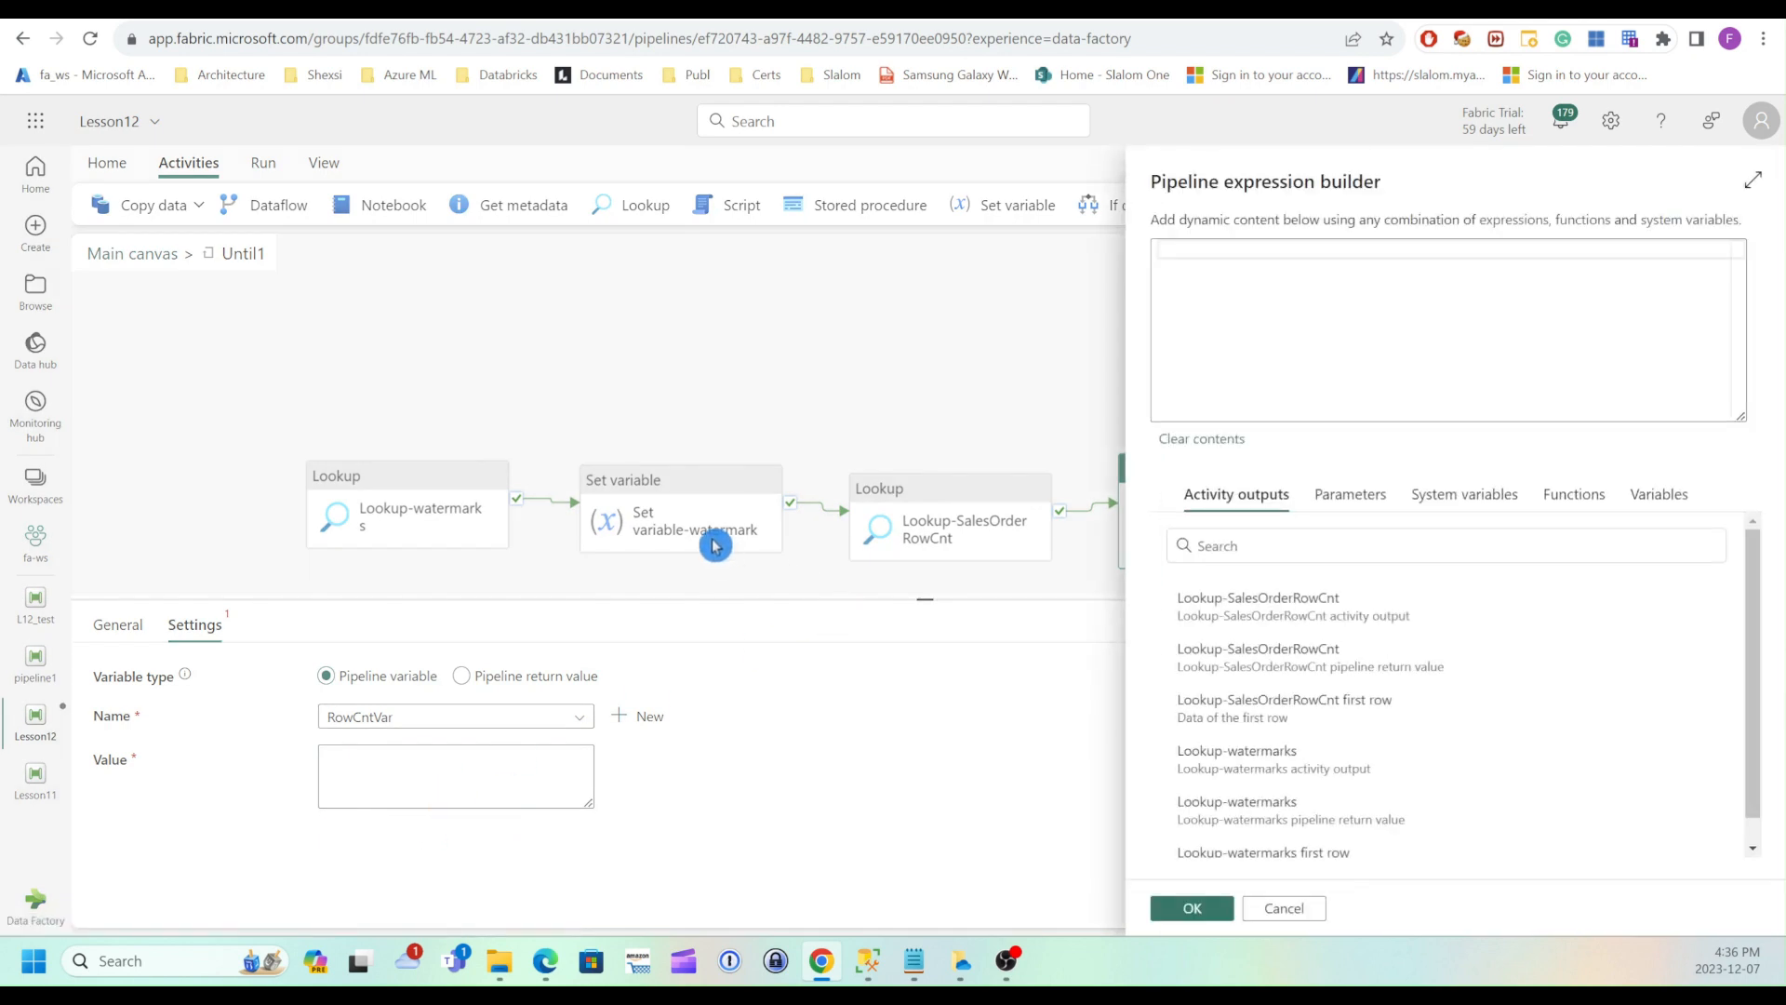
left_click(1300, 296)
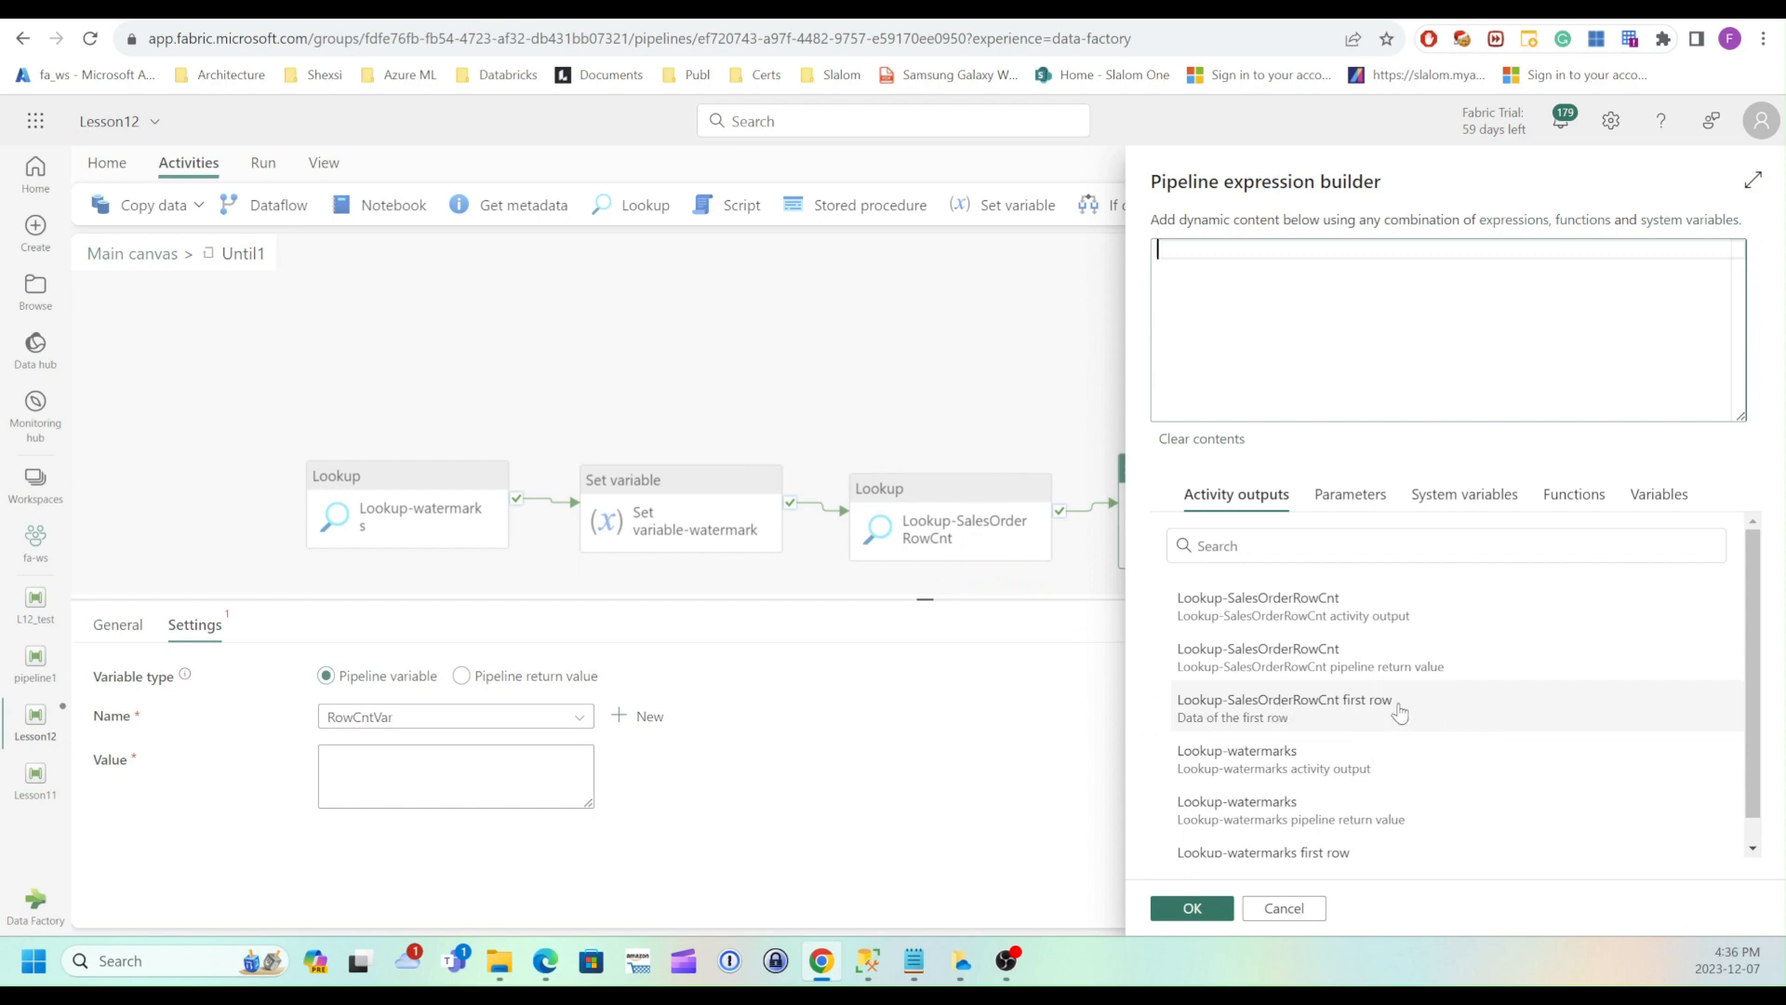
left_click(1297, 711)
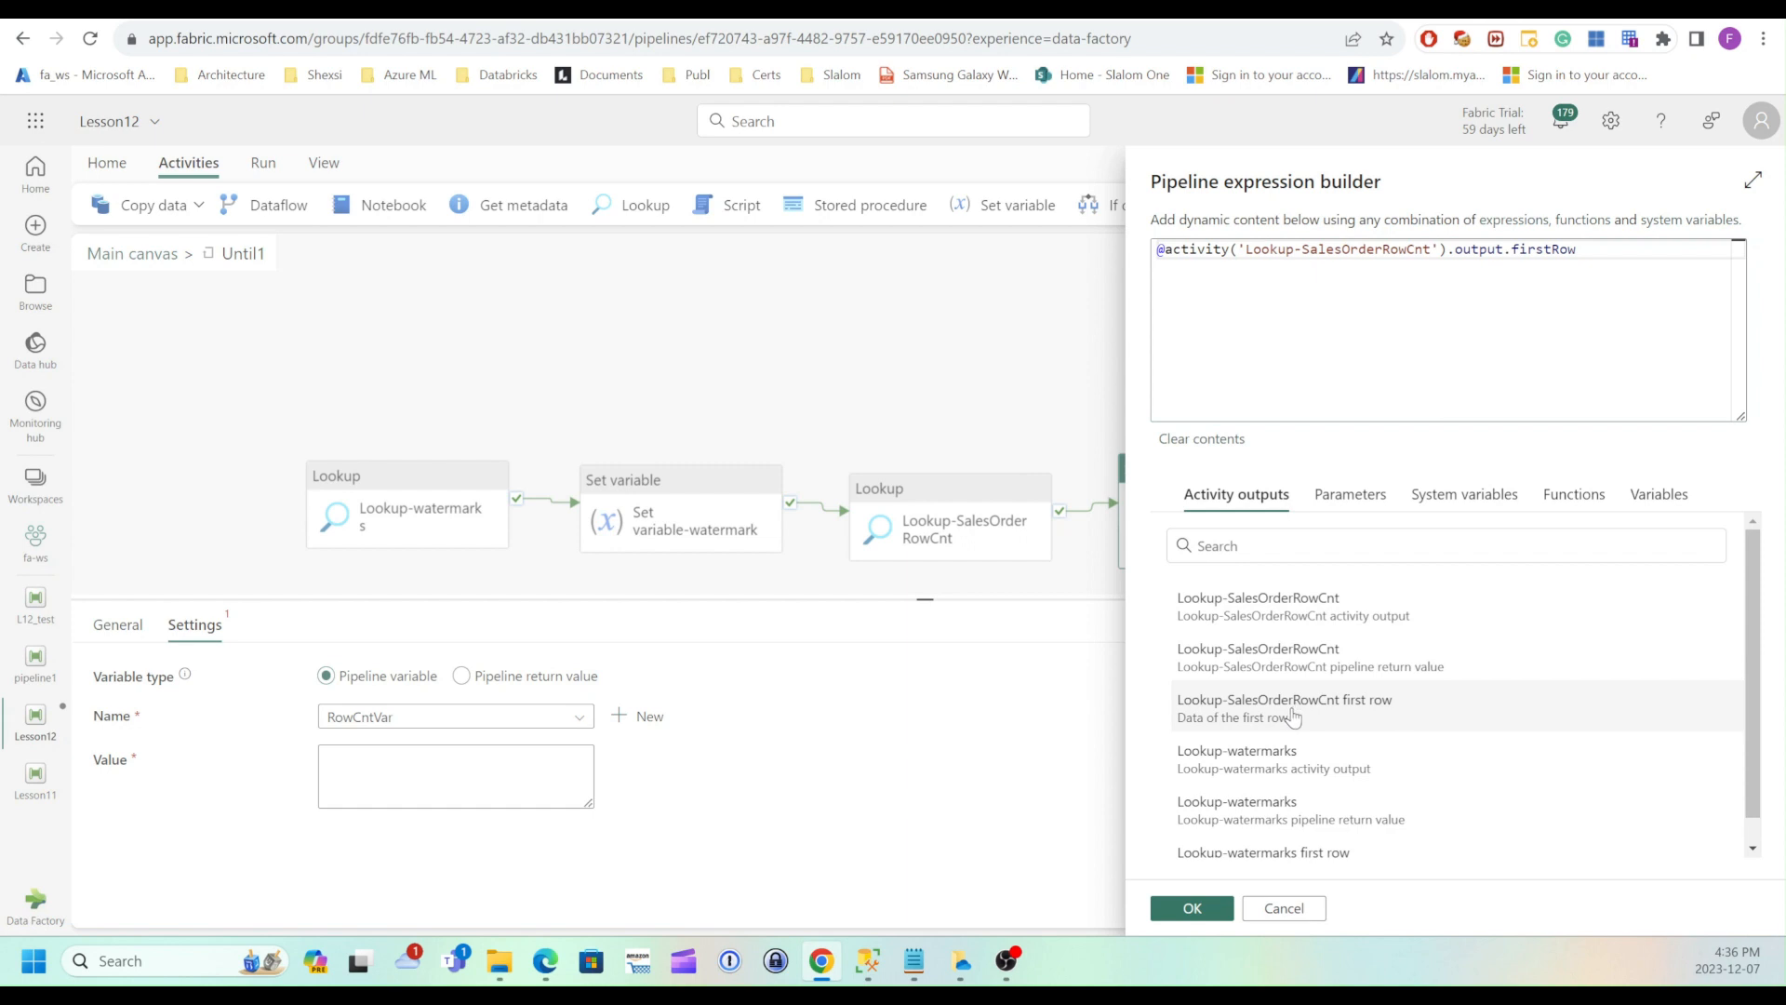
left_click(1595, 262)
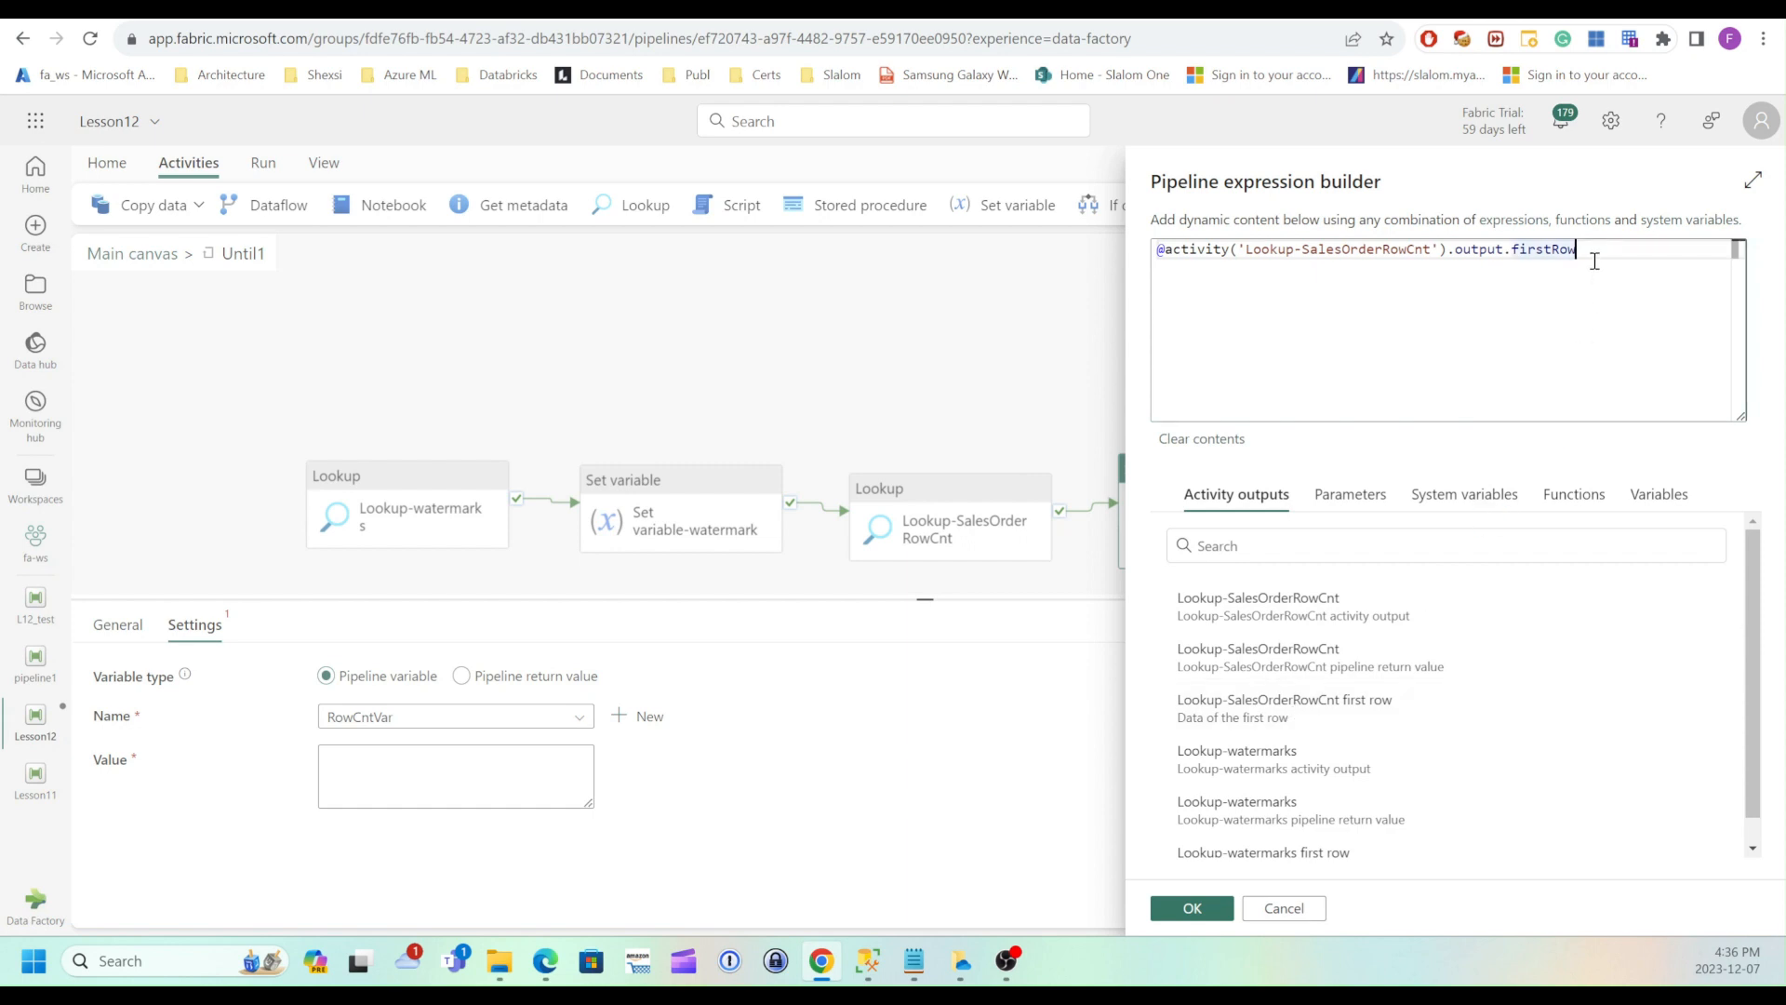
type(".")
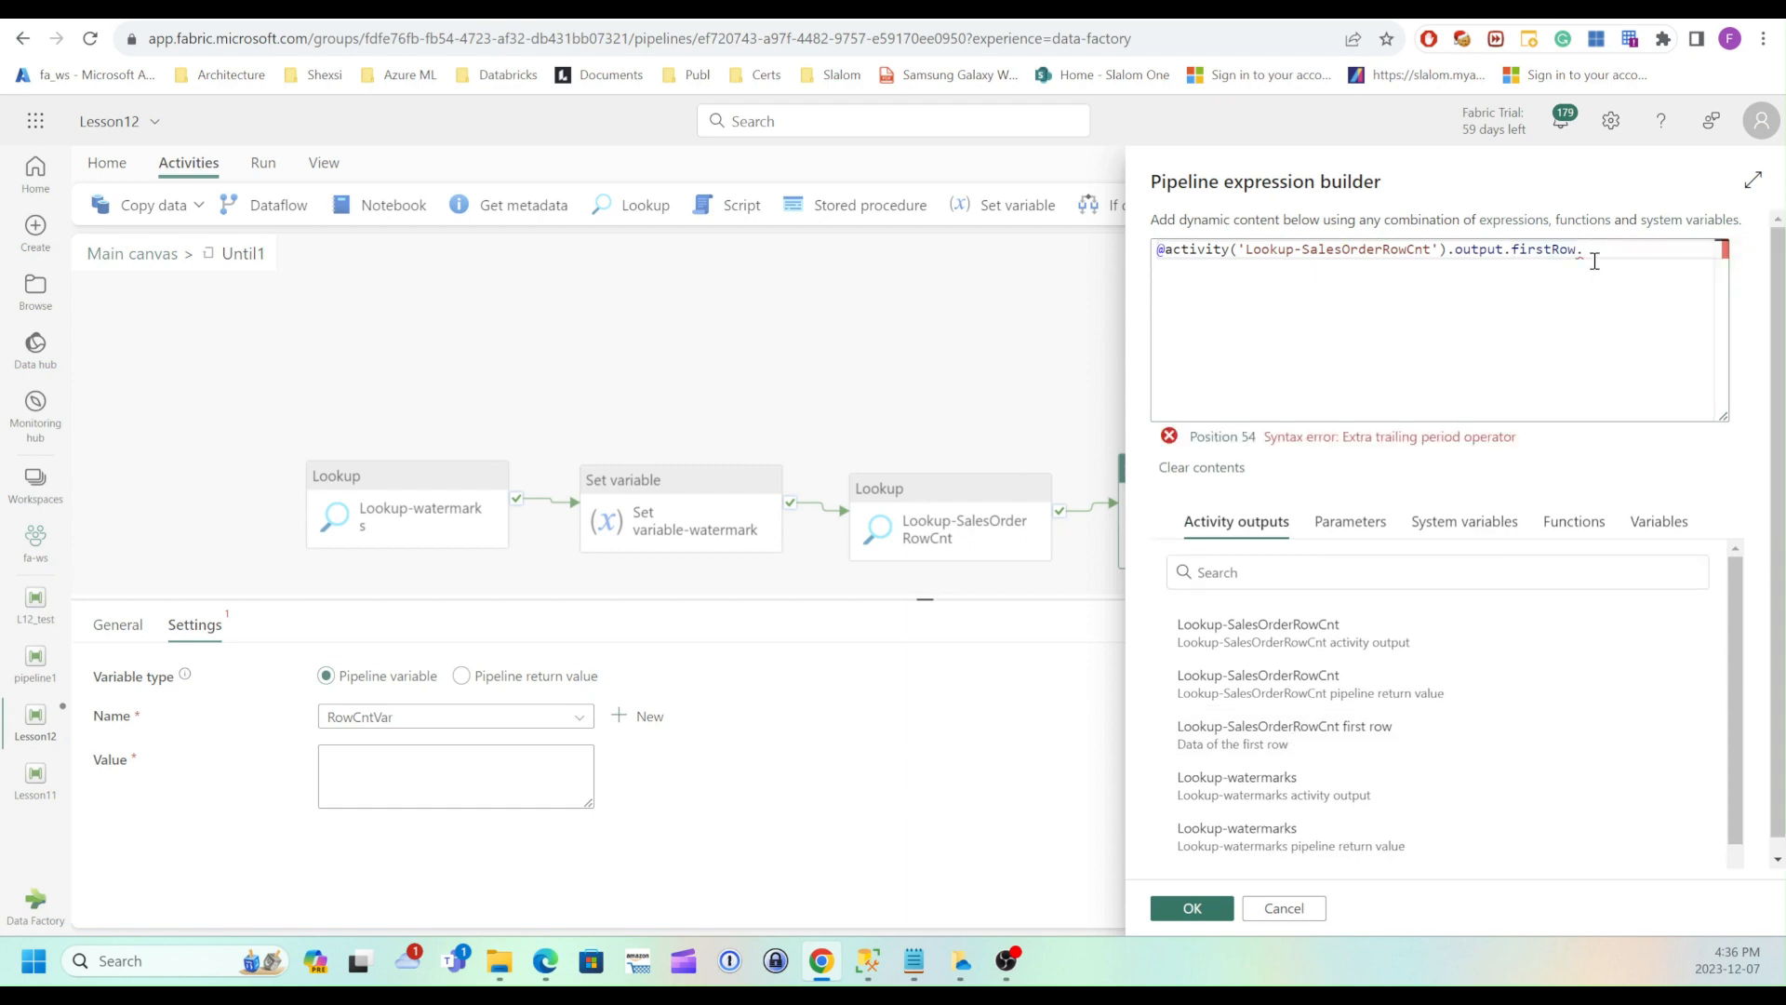
left_click(865, 974)
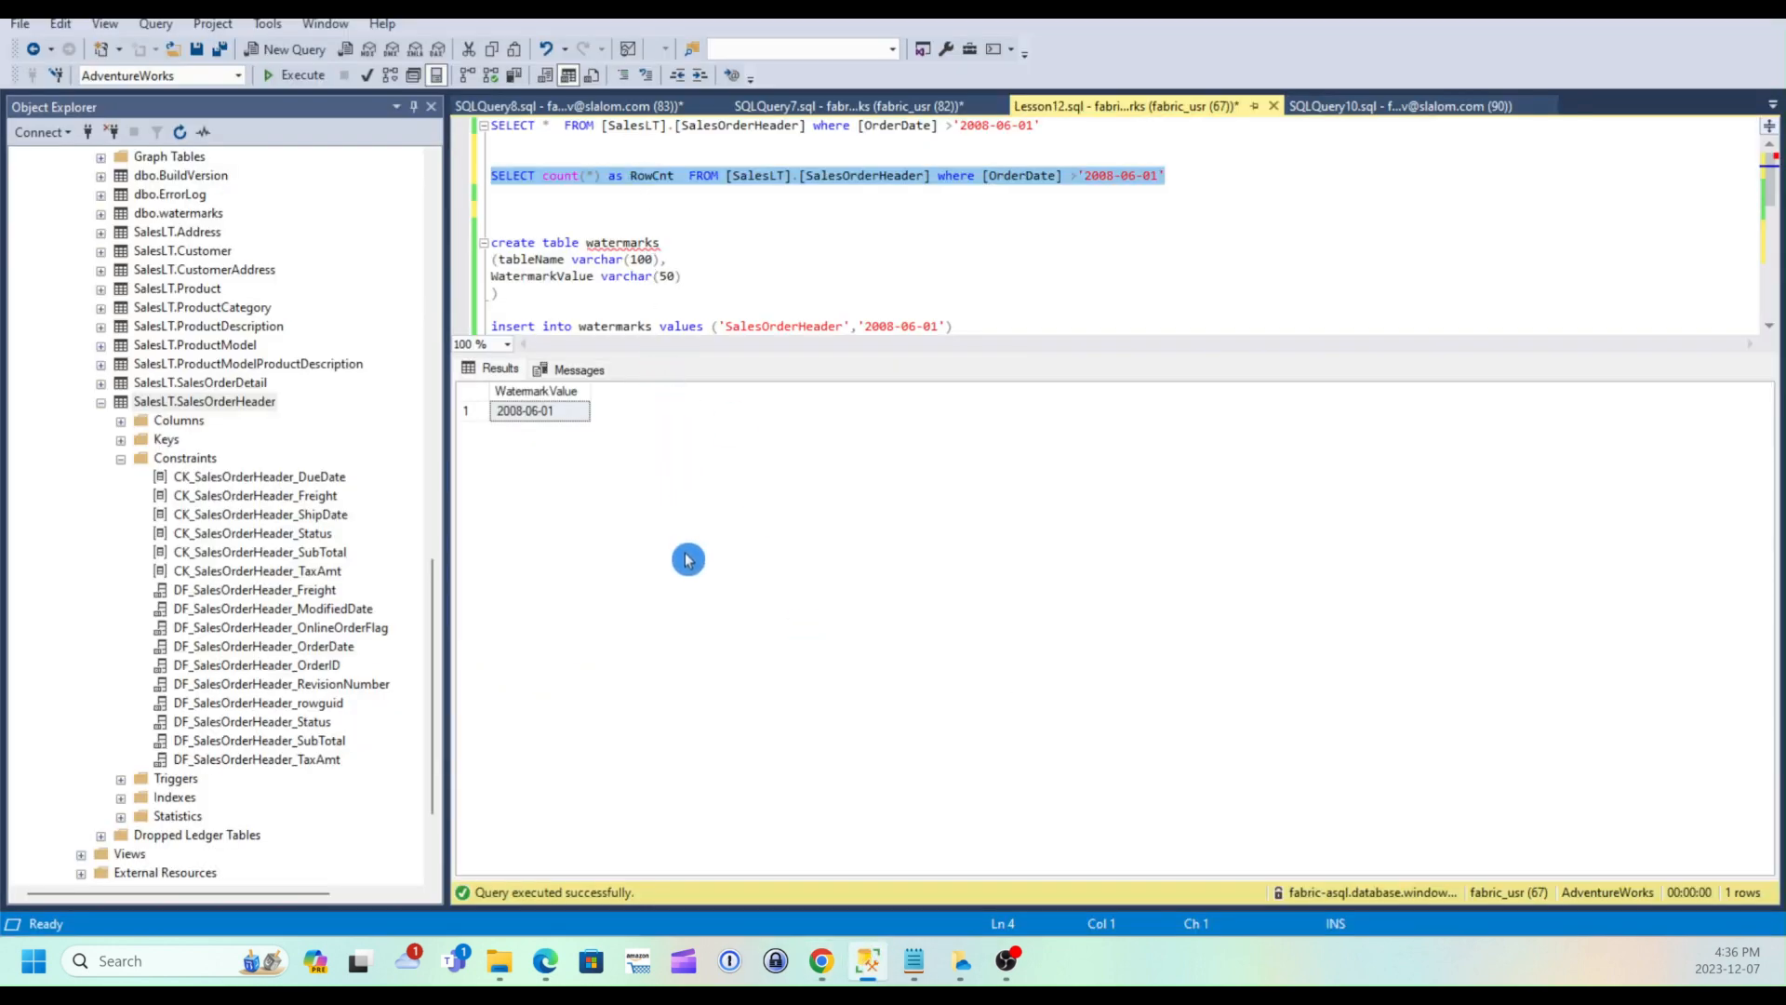
left_click(821, 961)
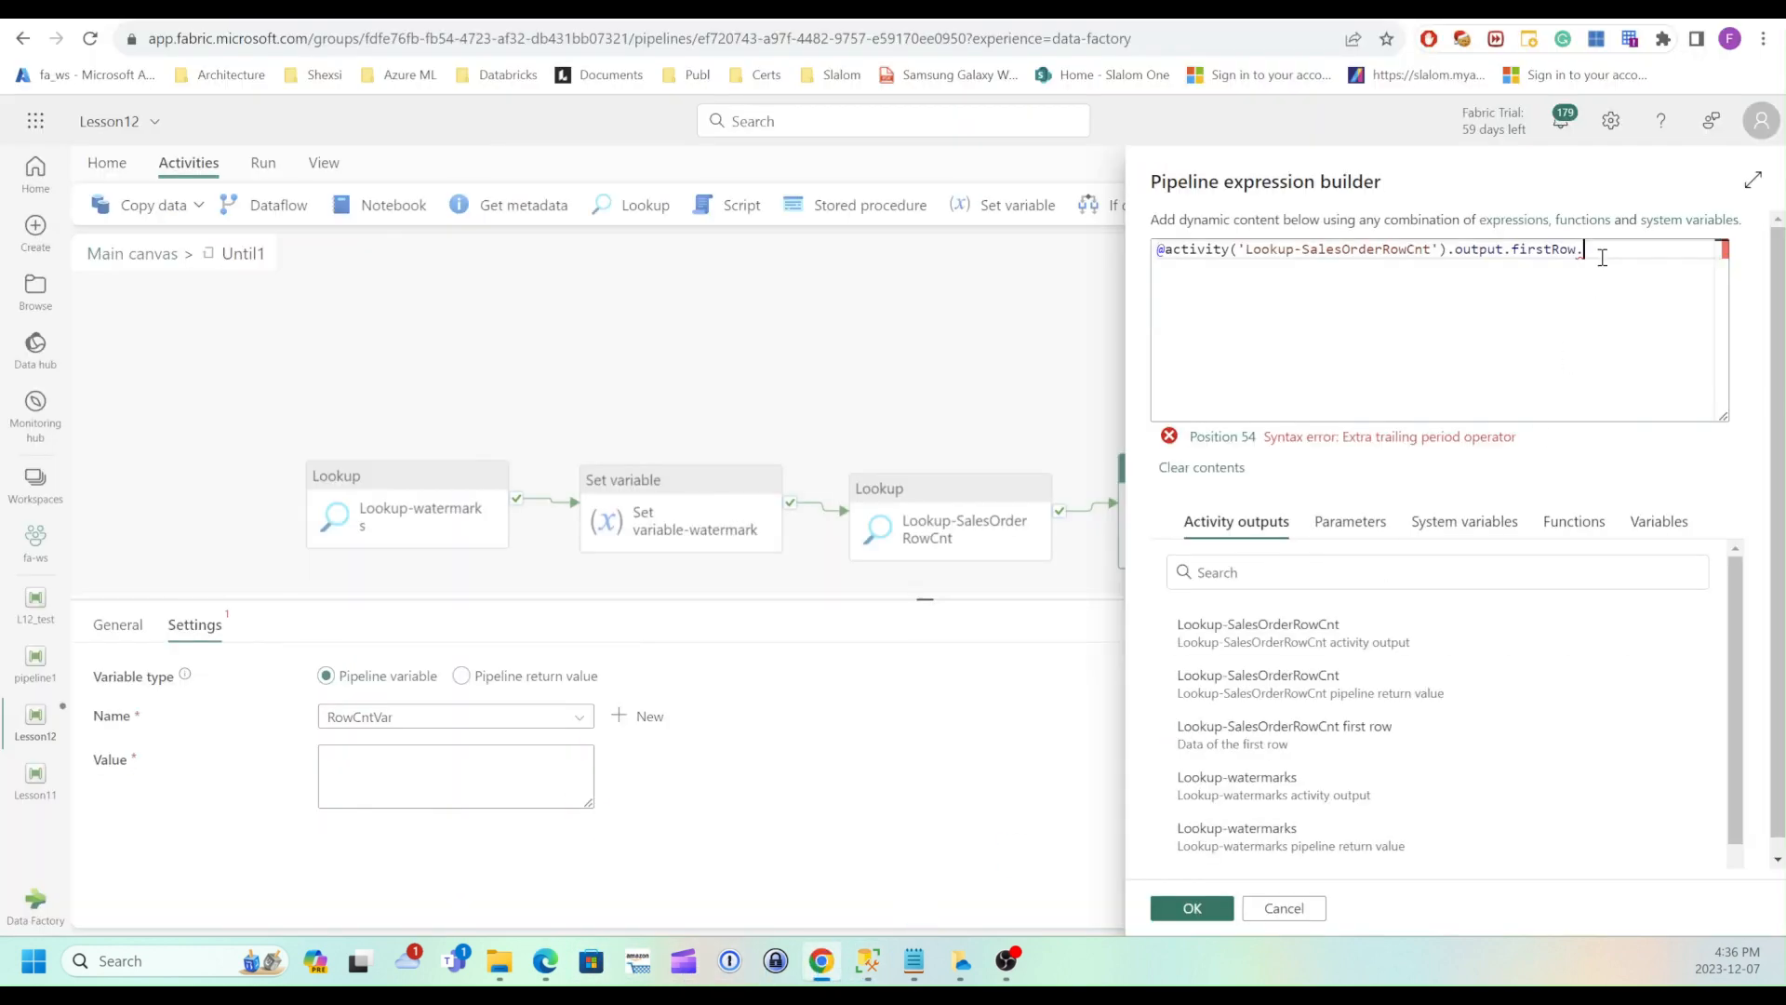
type("RowC")
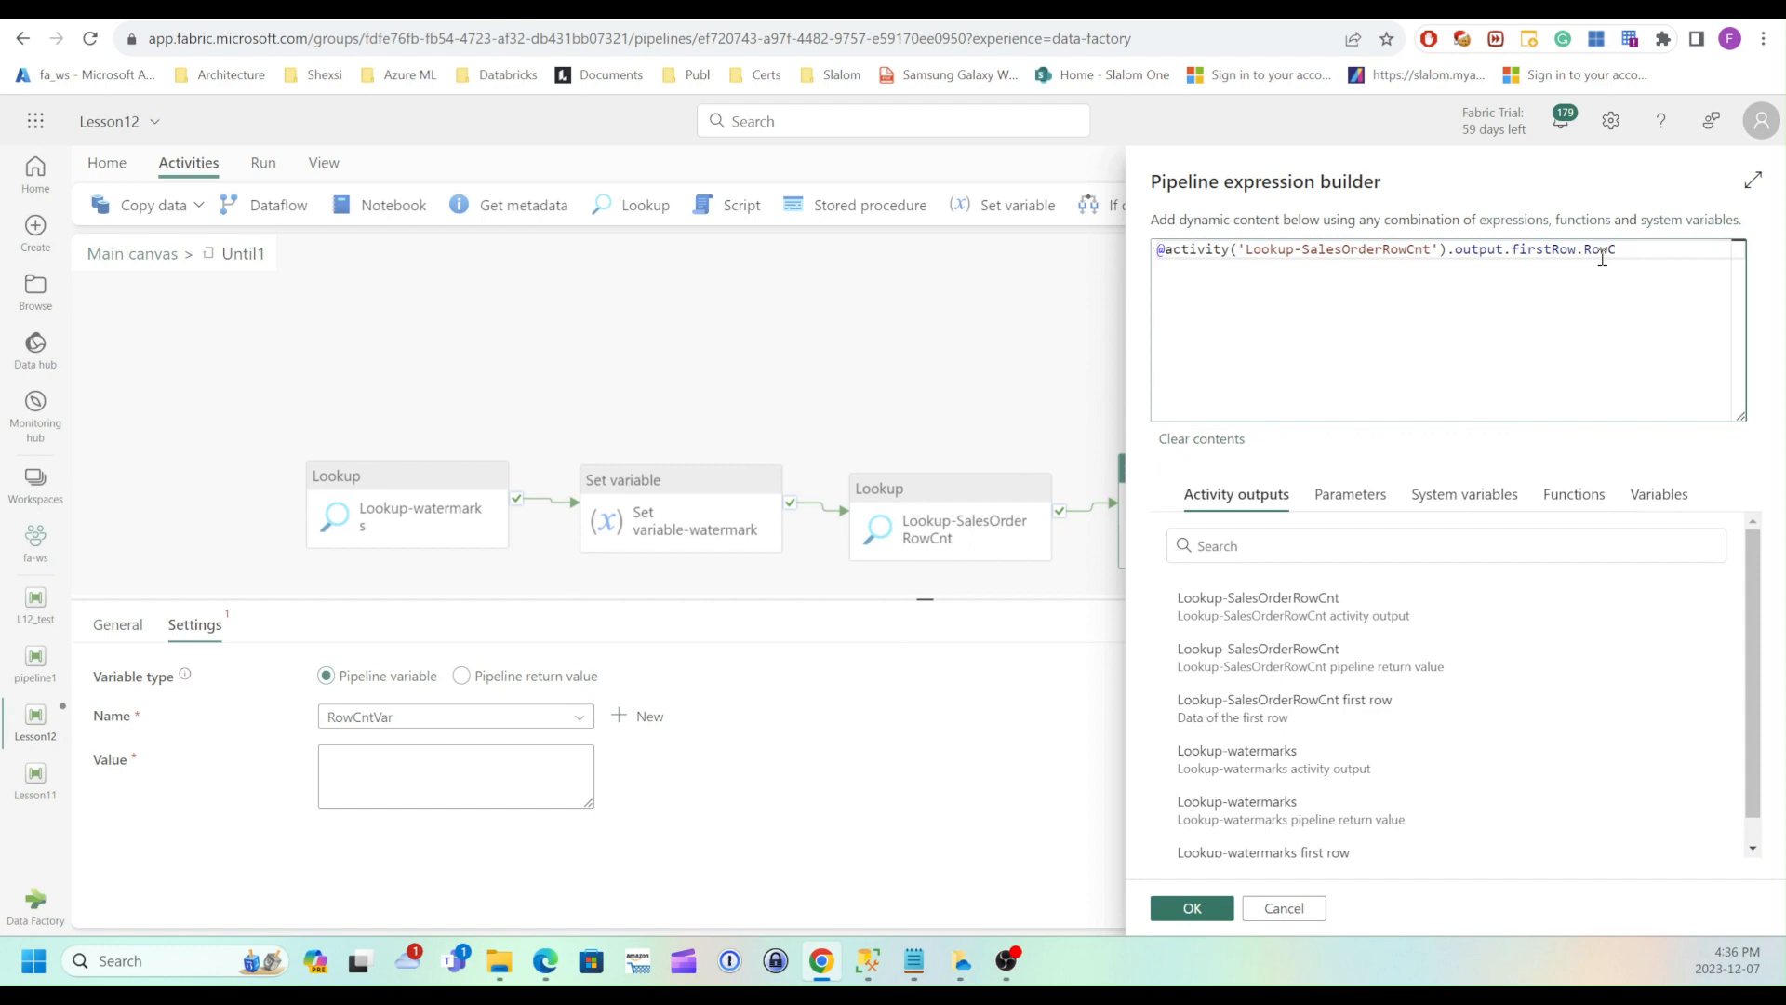
type("nt")
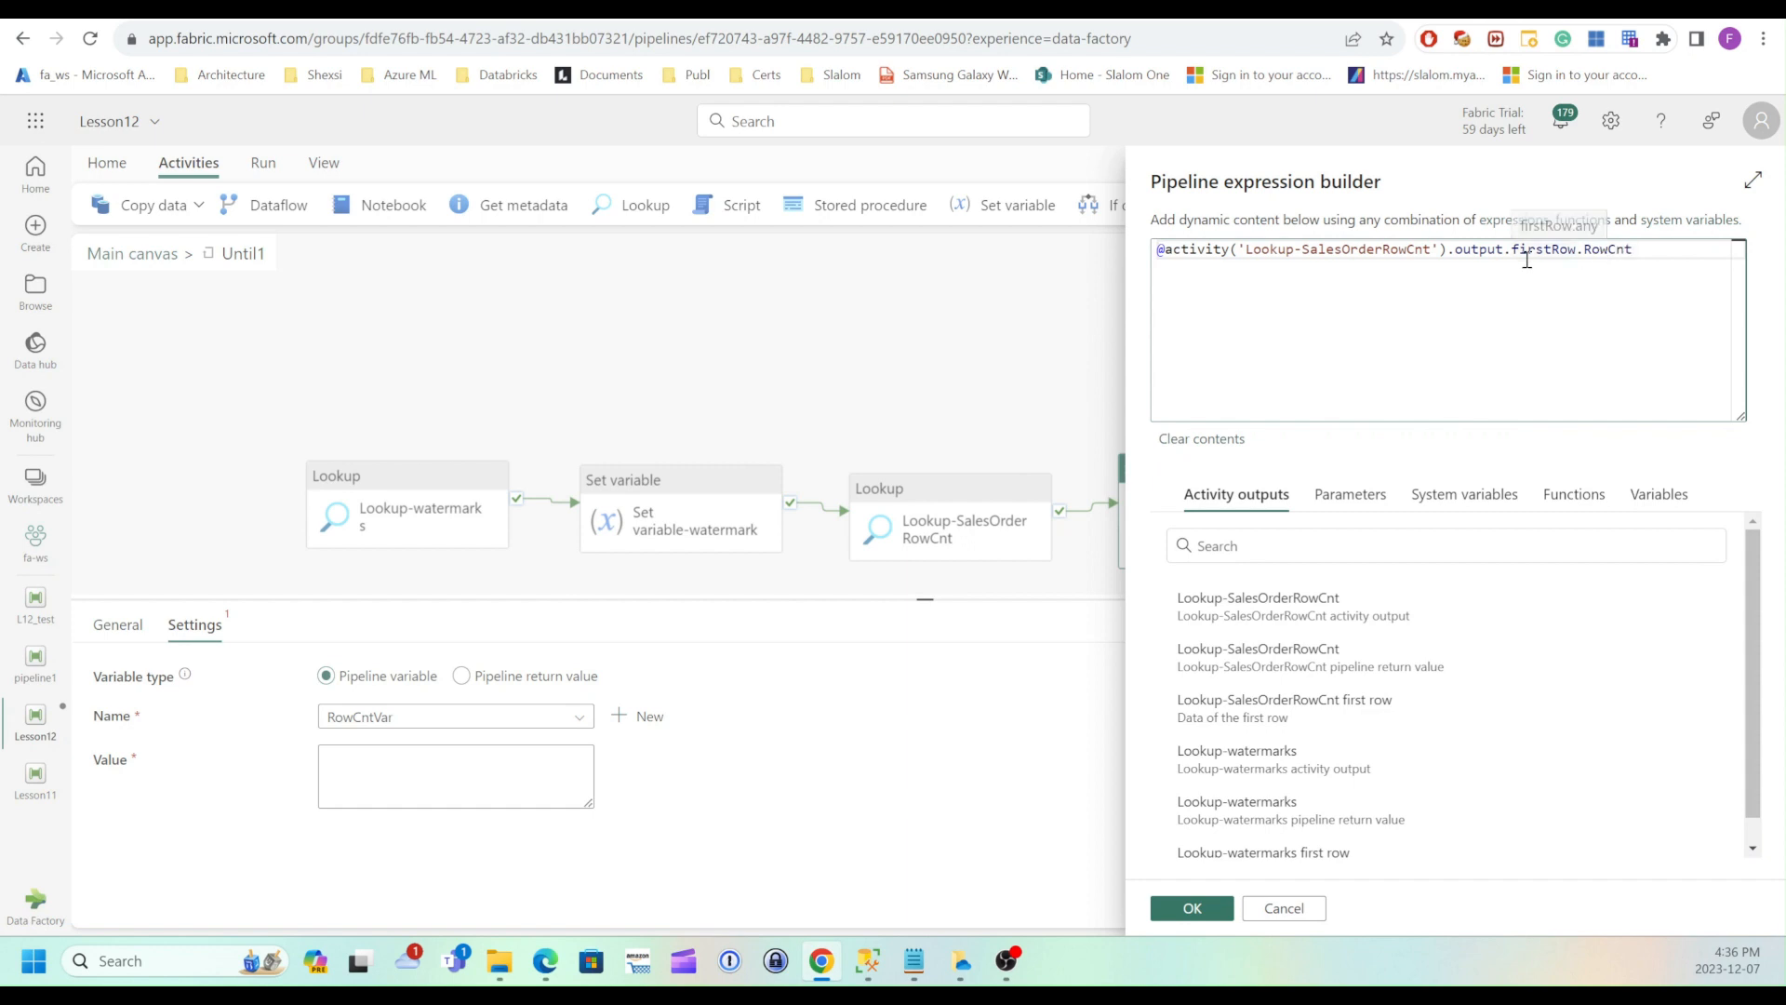
left_click(1191, 908)
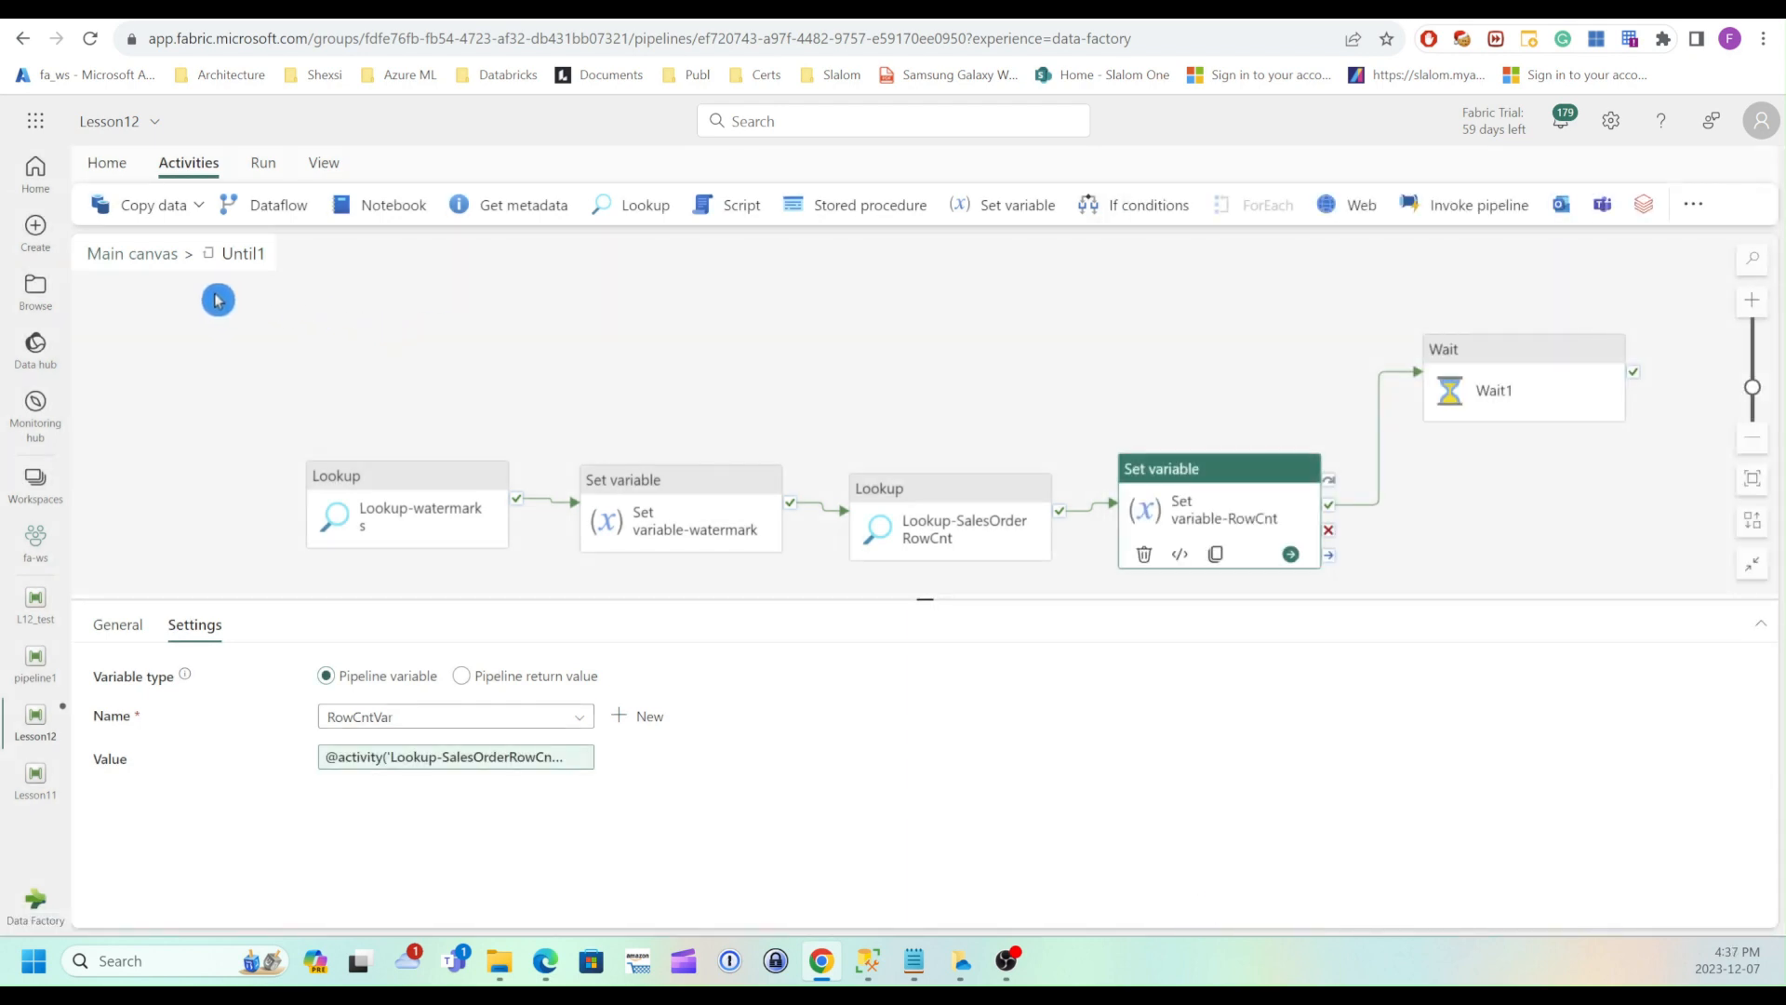
Return to the main canvas, open the Until1 loop's expression for editing and clear the existing equals condition
left_click(140, 264)
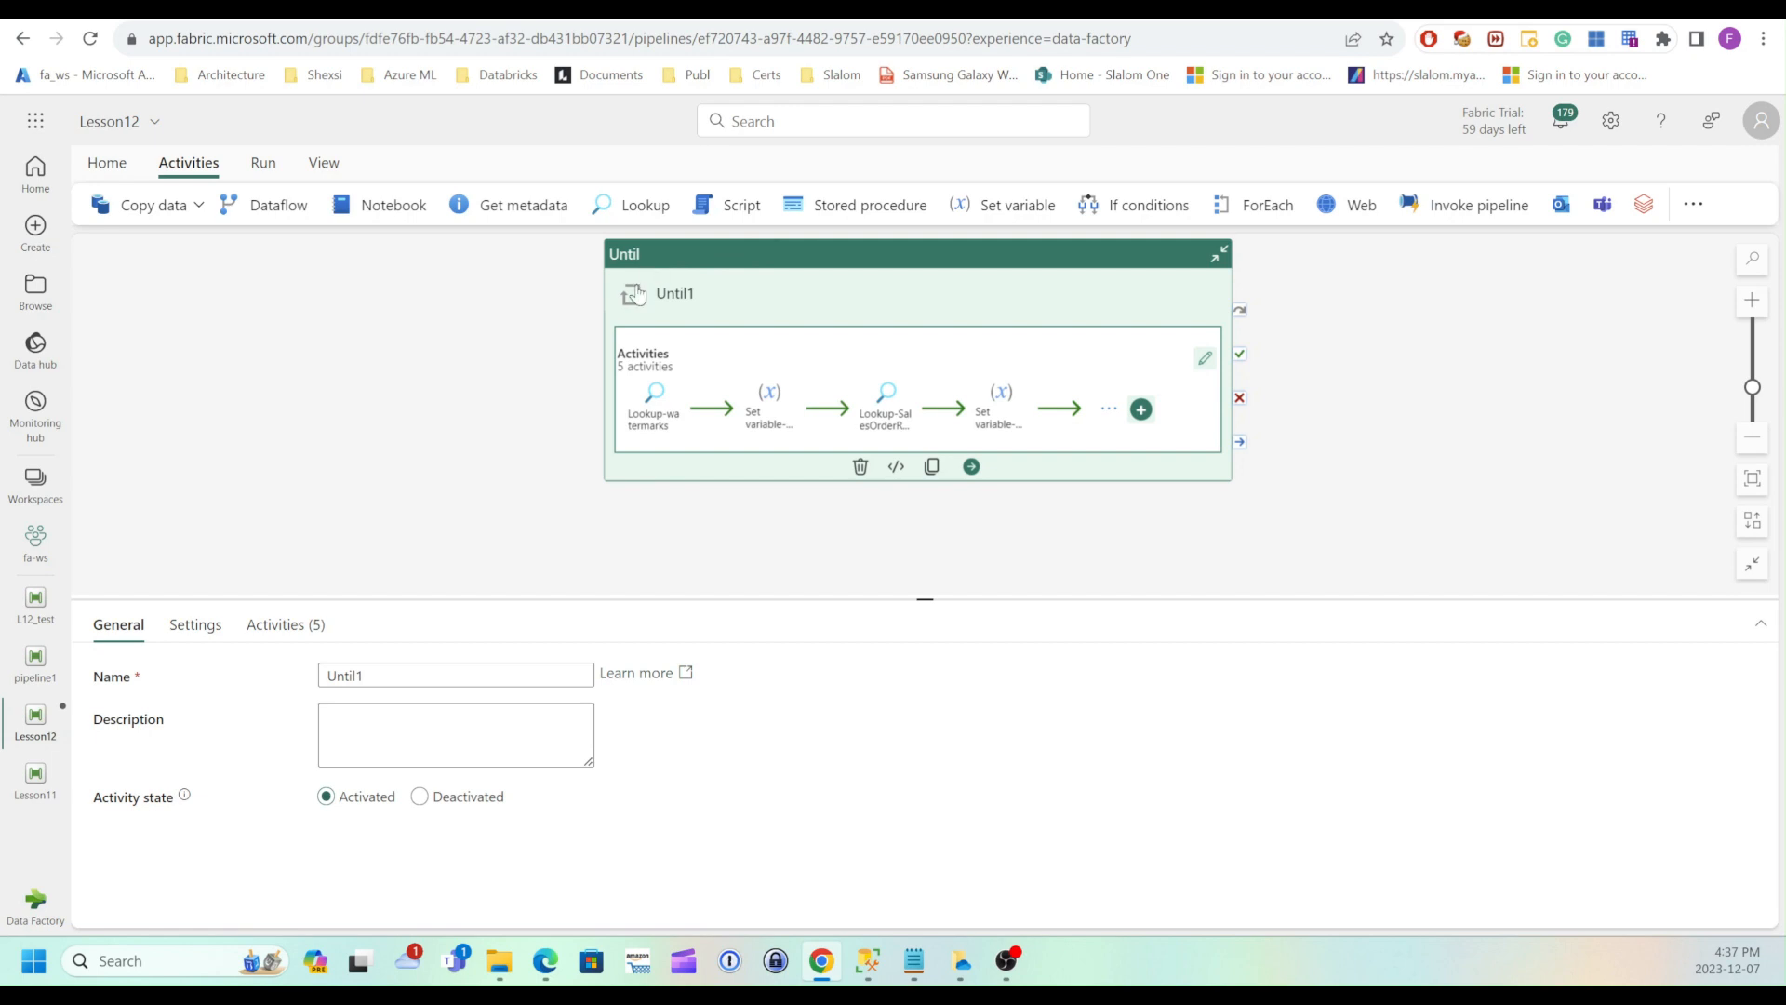
left_click(462, 486)
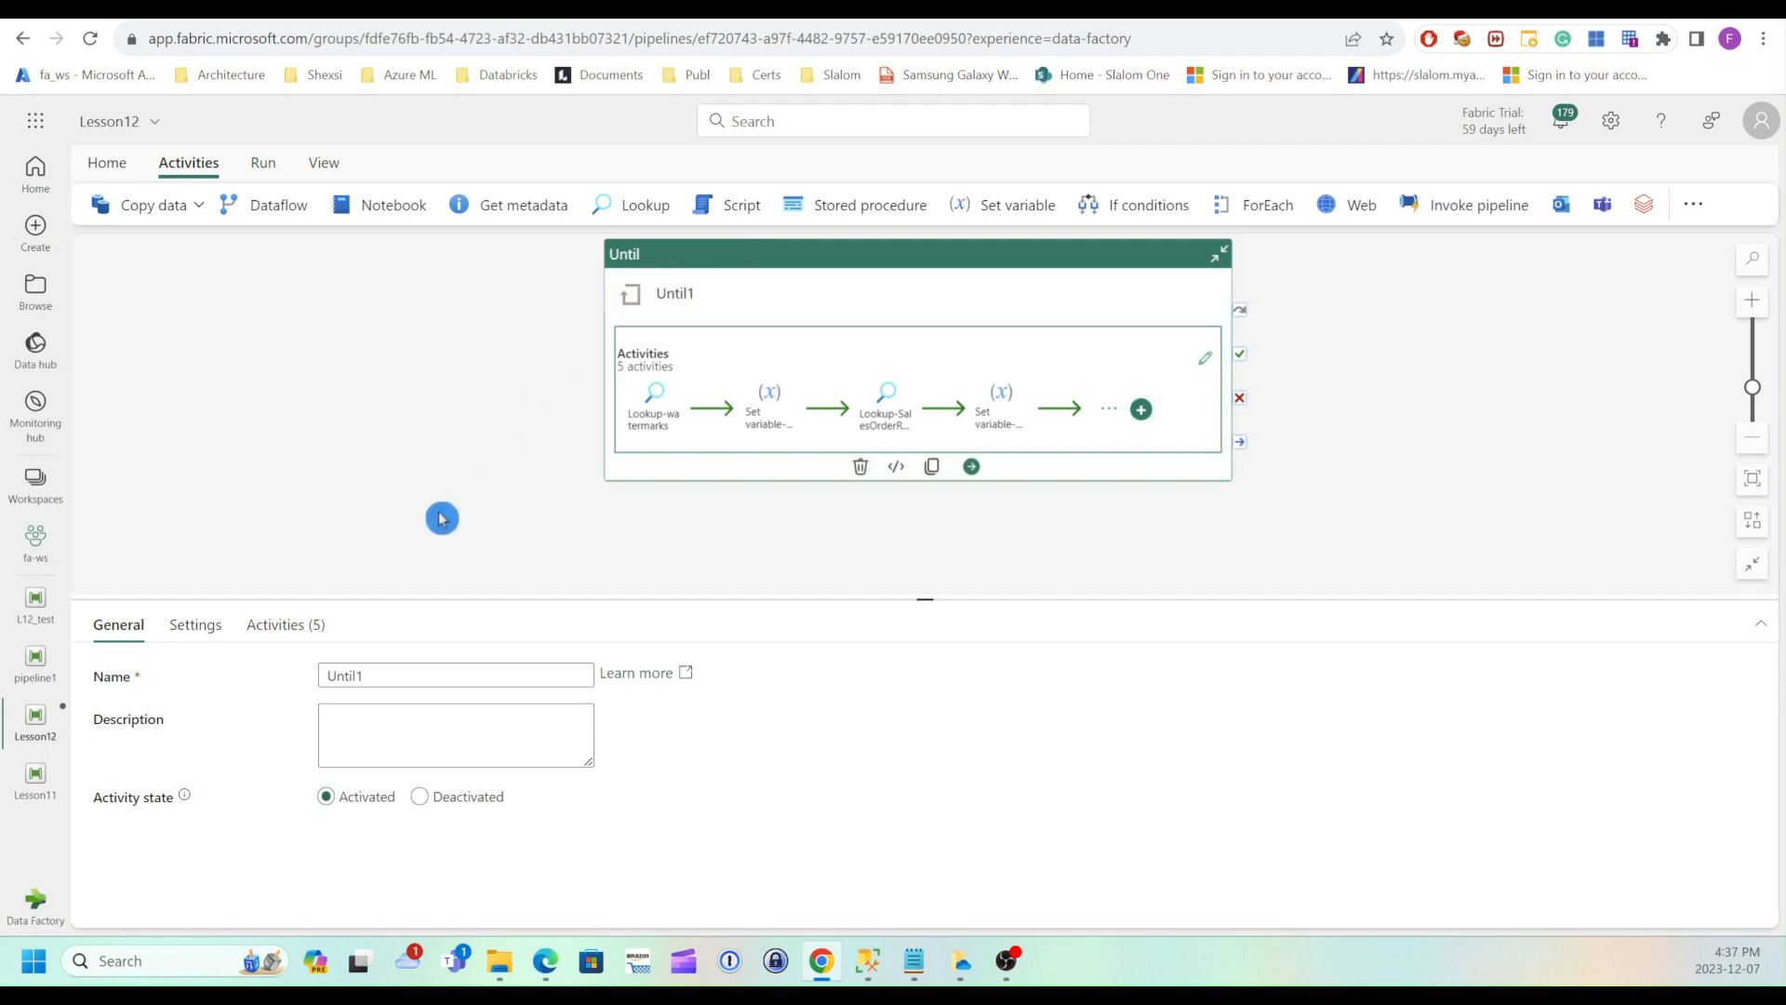
left_click(195, 624)
left_click(404, 676)
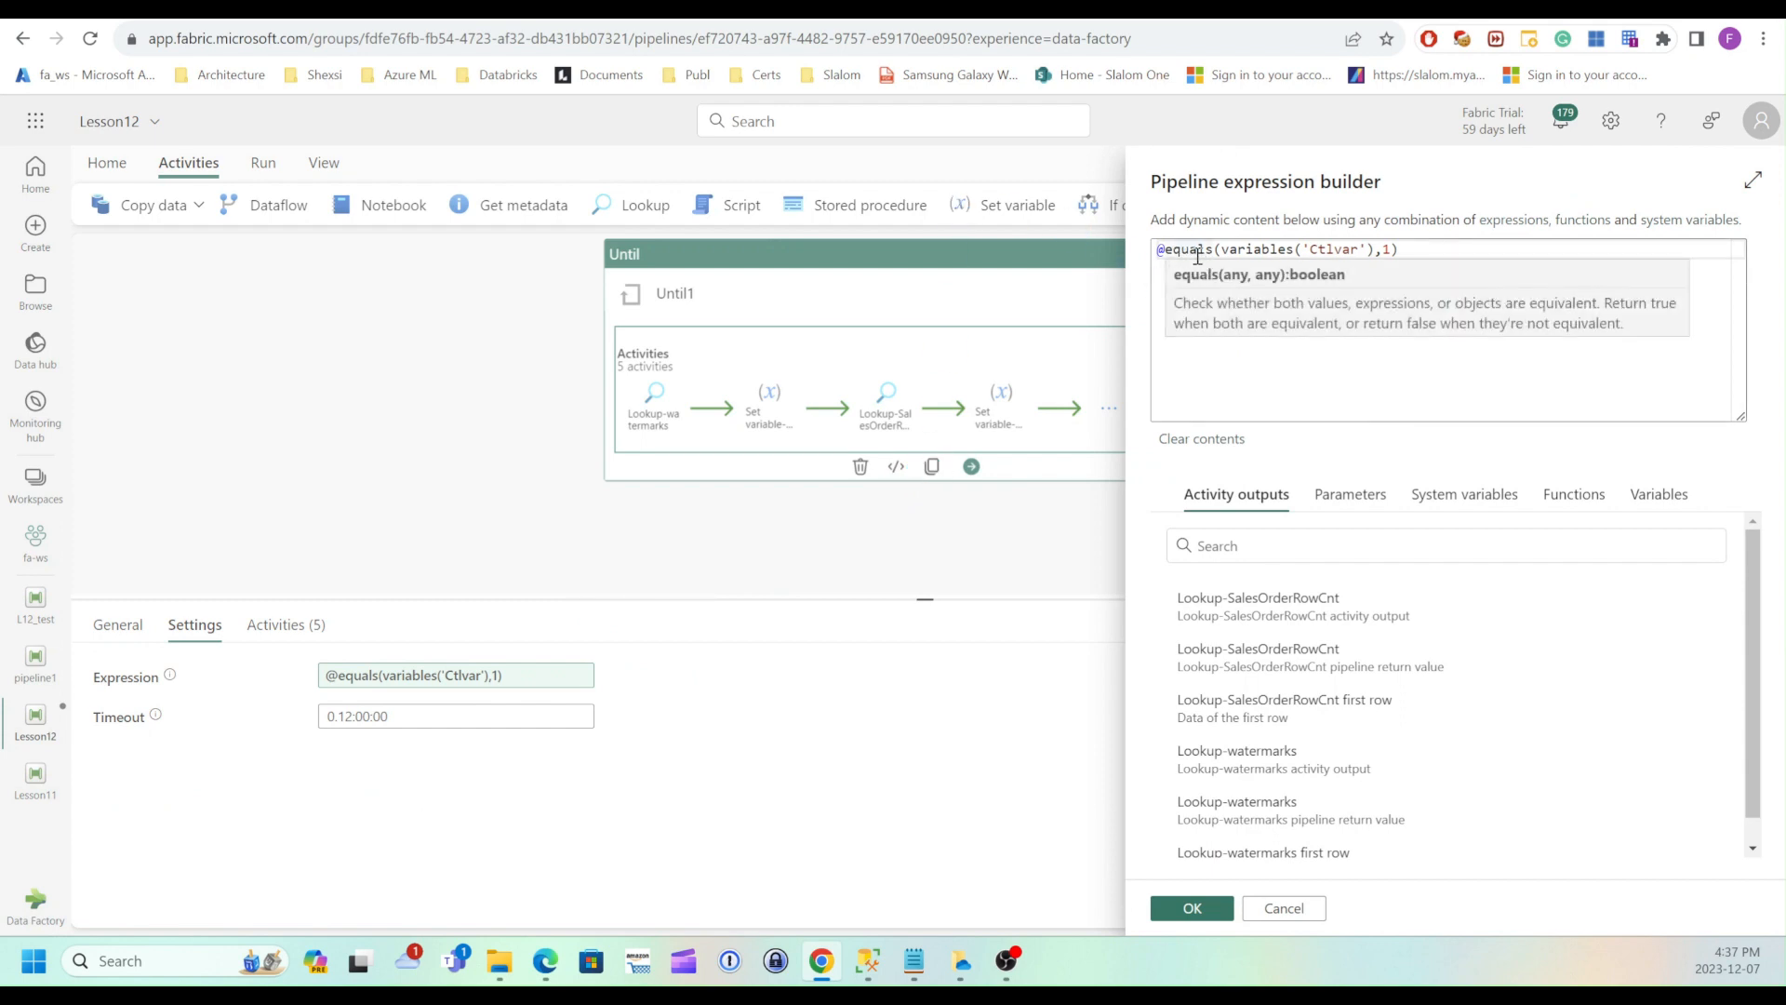
mouse_move(1250, 259)
left_click(1321, 309)
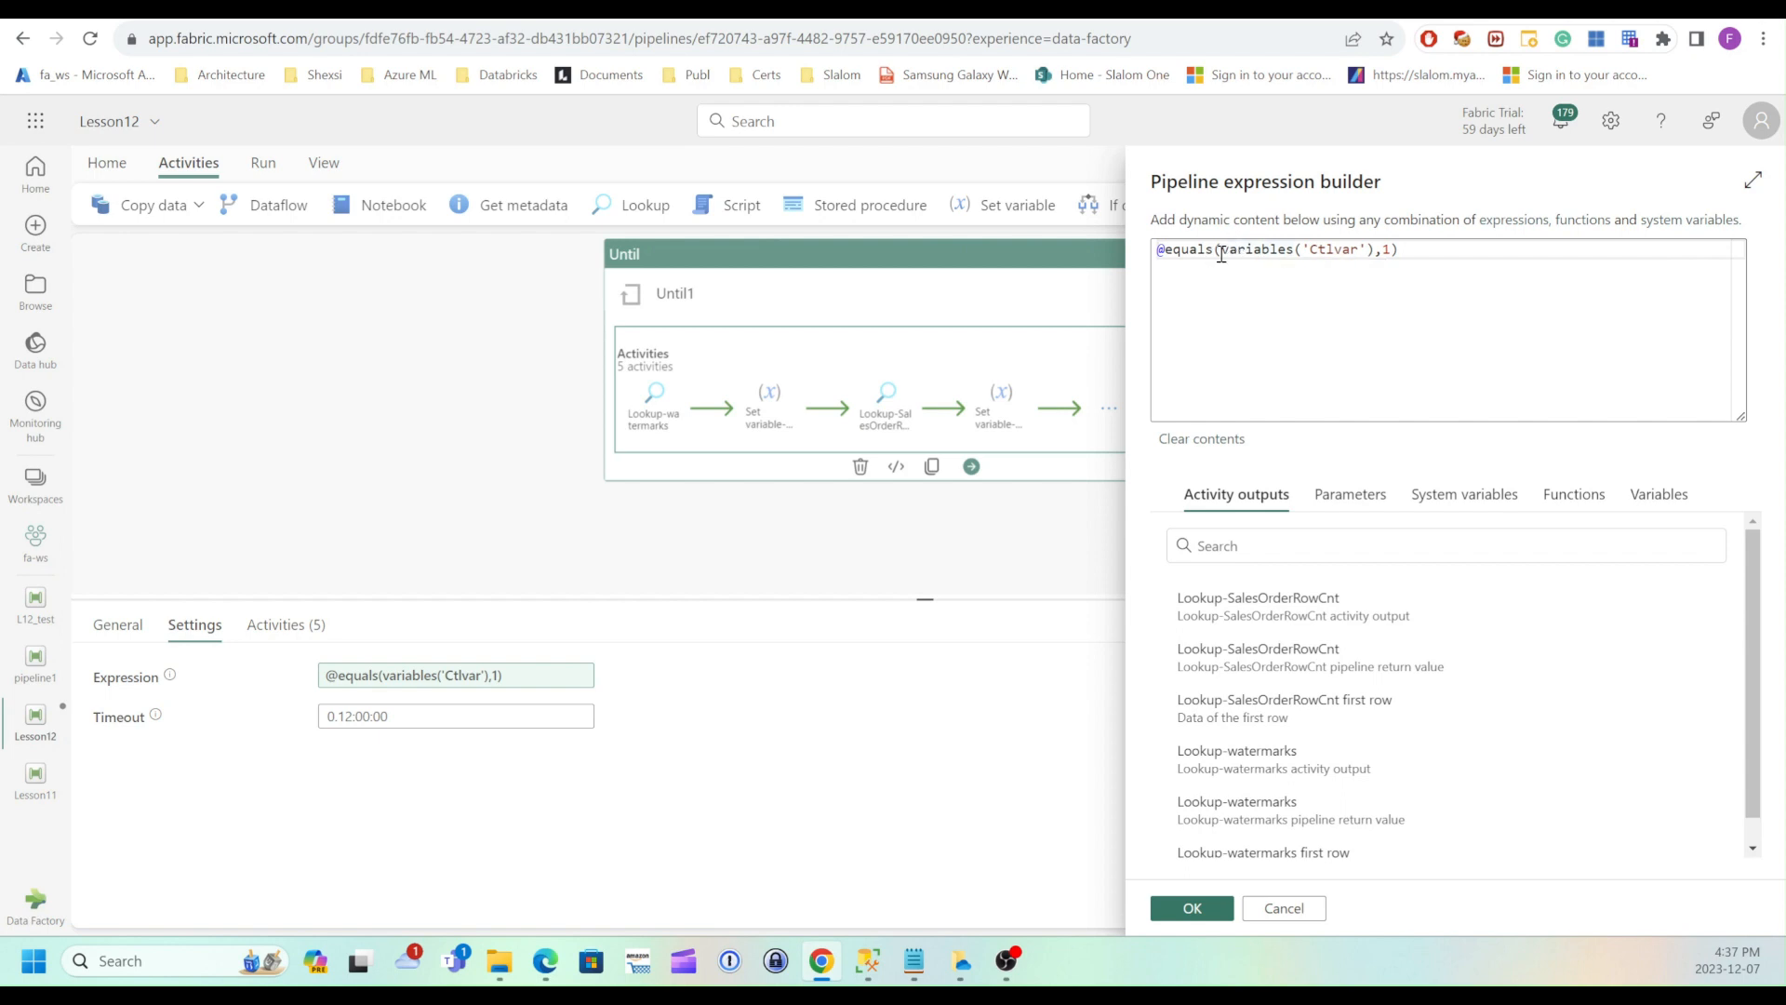
left_click_drag(1403, 249, 1045, 268)
key("BackSpace")
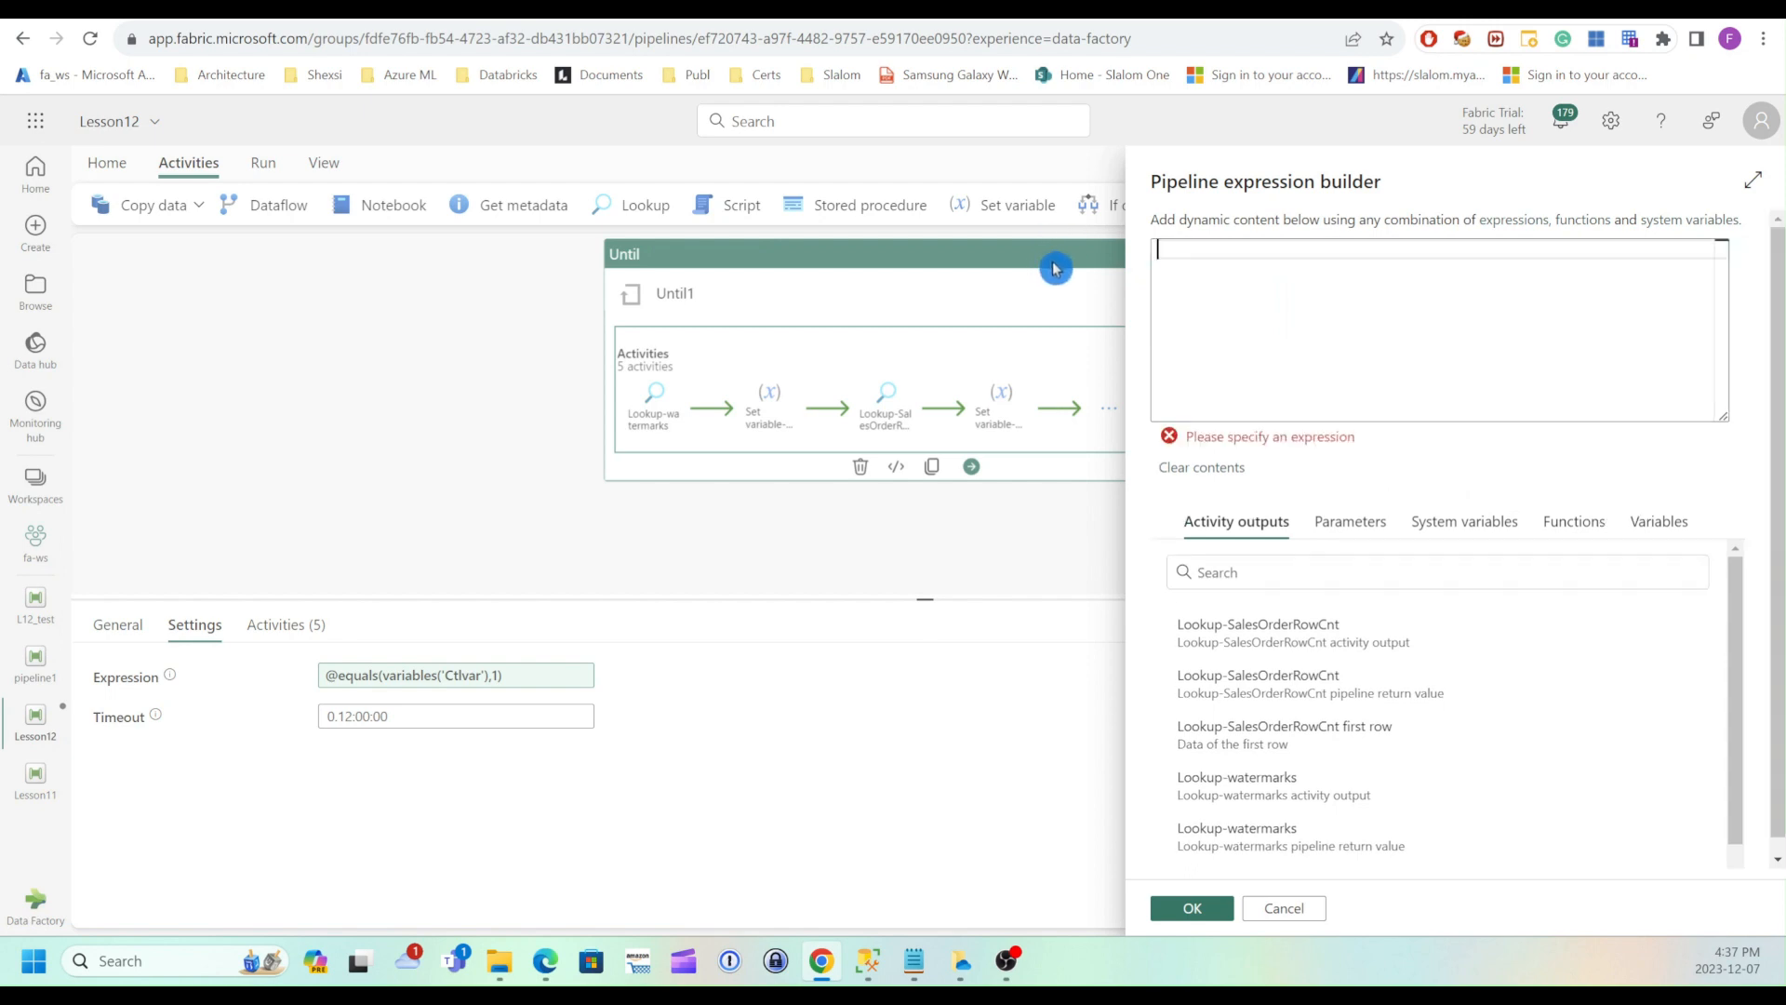
Insert the logical function greater into the empty Until1 expression
left_click(1572, 526)
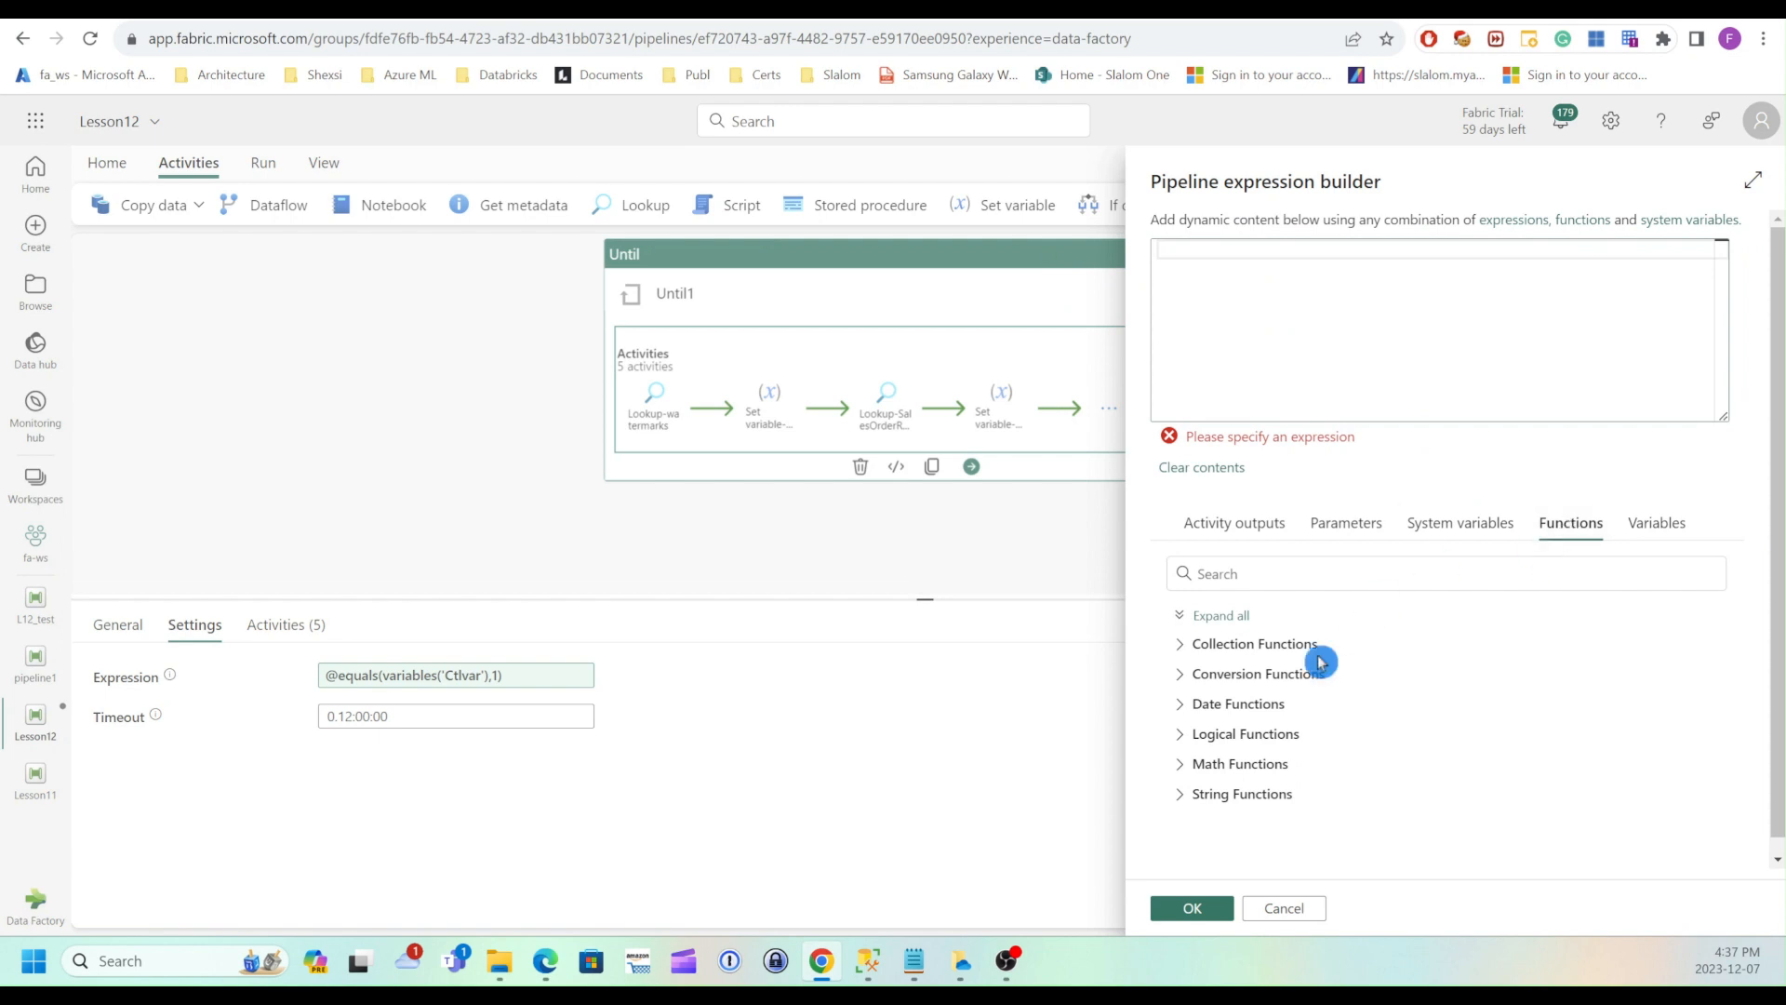
left_click(1186, 734)
scroll(1298, 732, "down", 2)
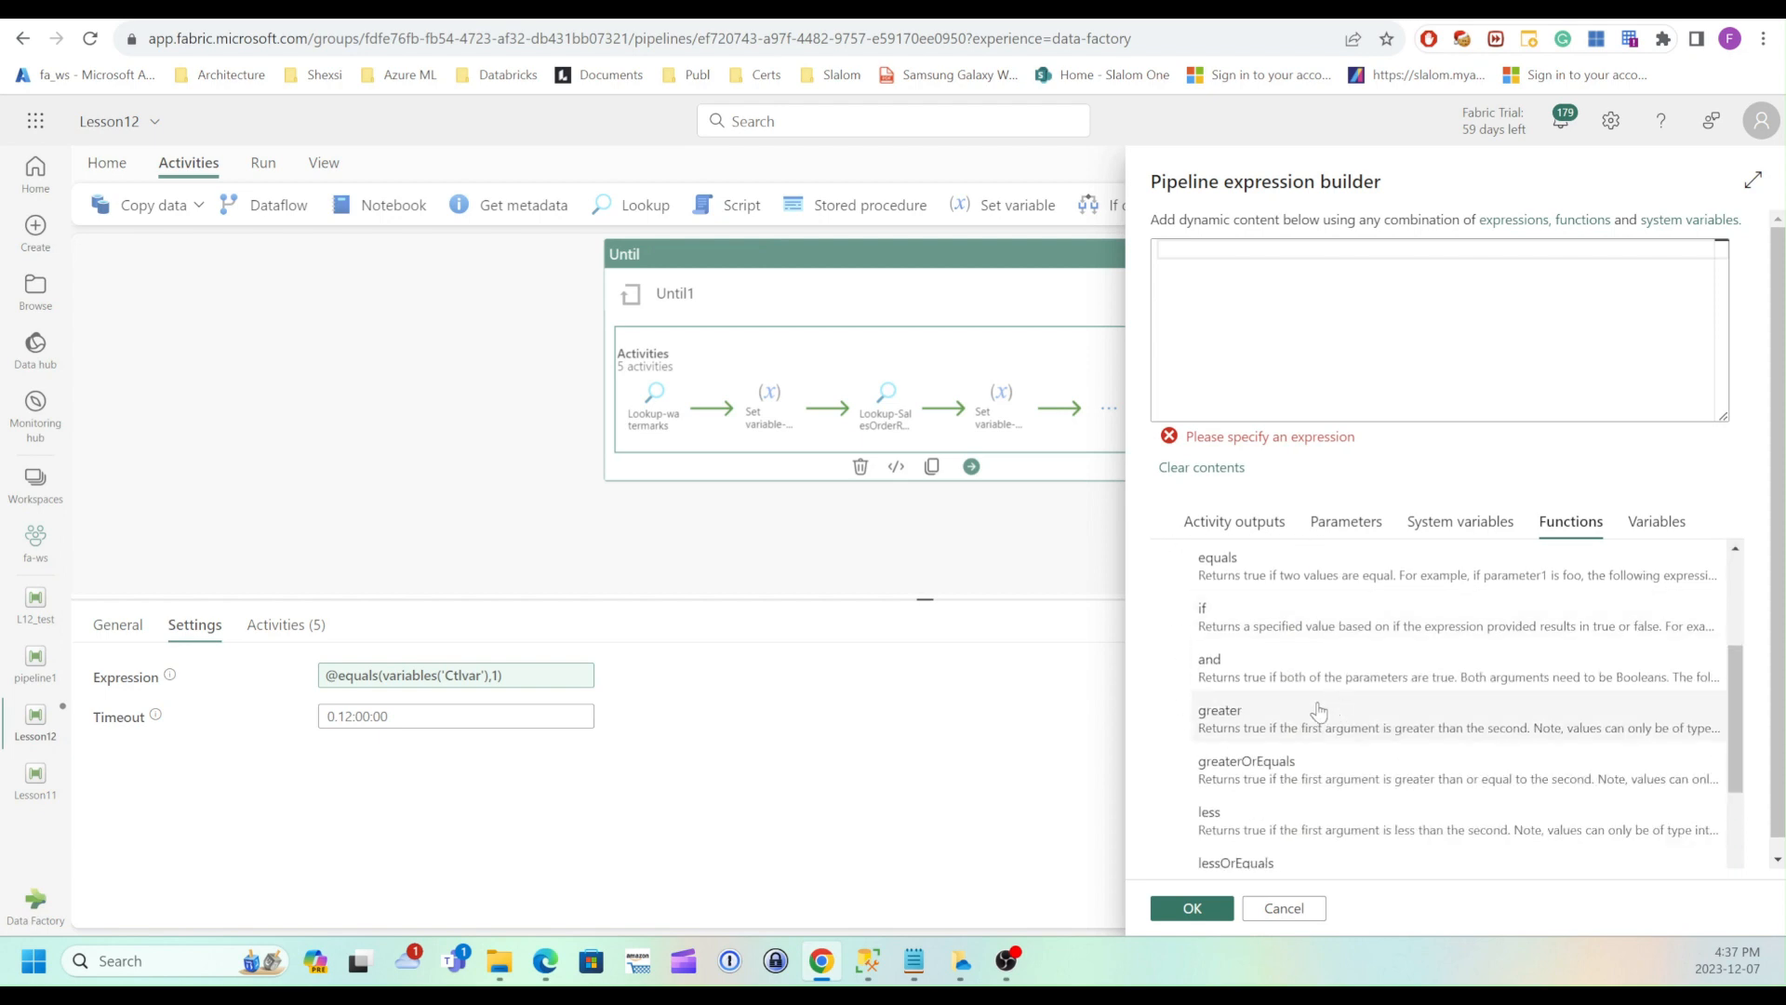
left_click(1256, 725)
left_click(1224, 252)
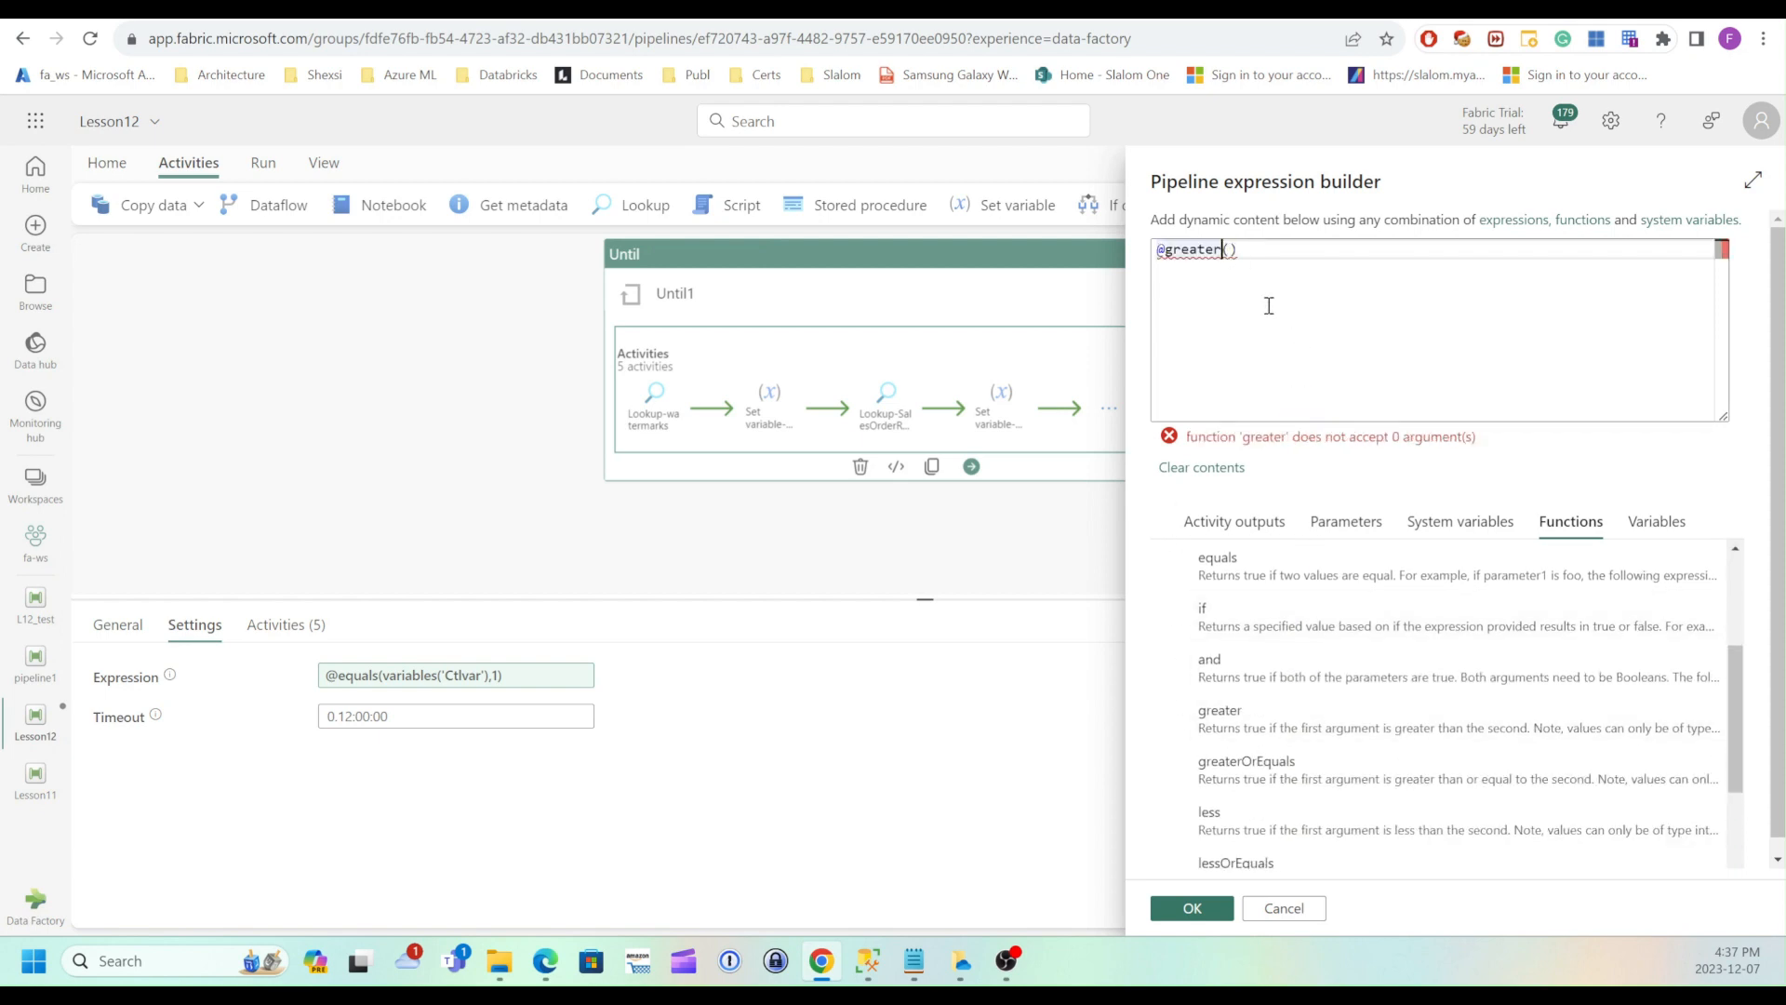
left_click(1227, 244)
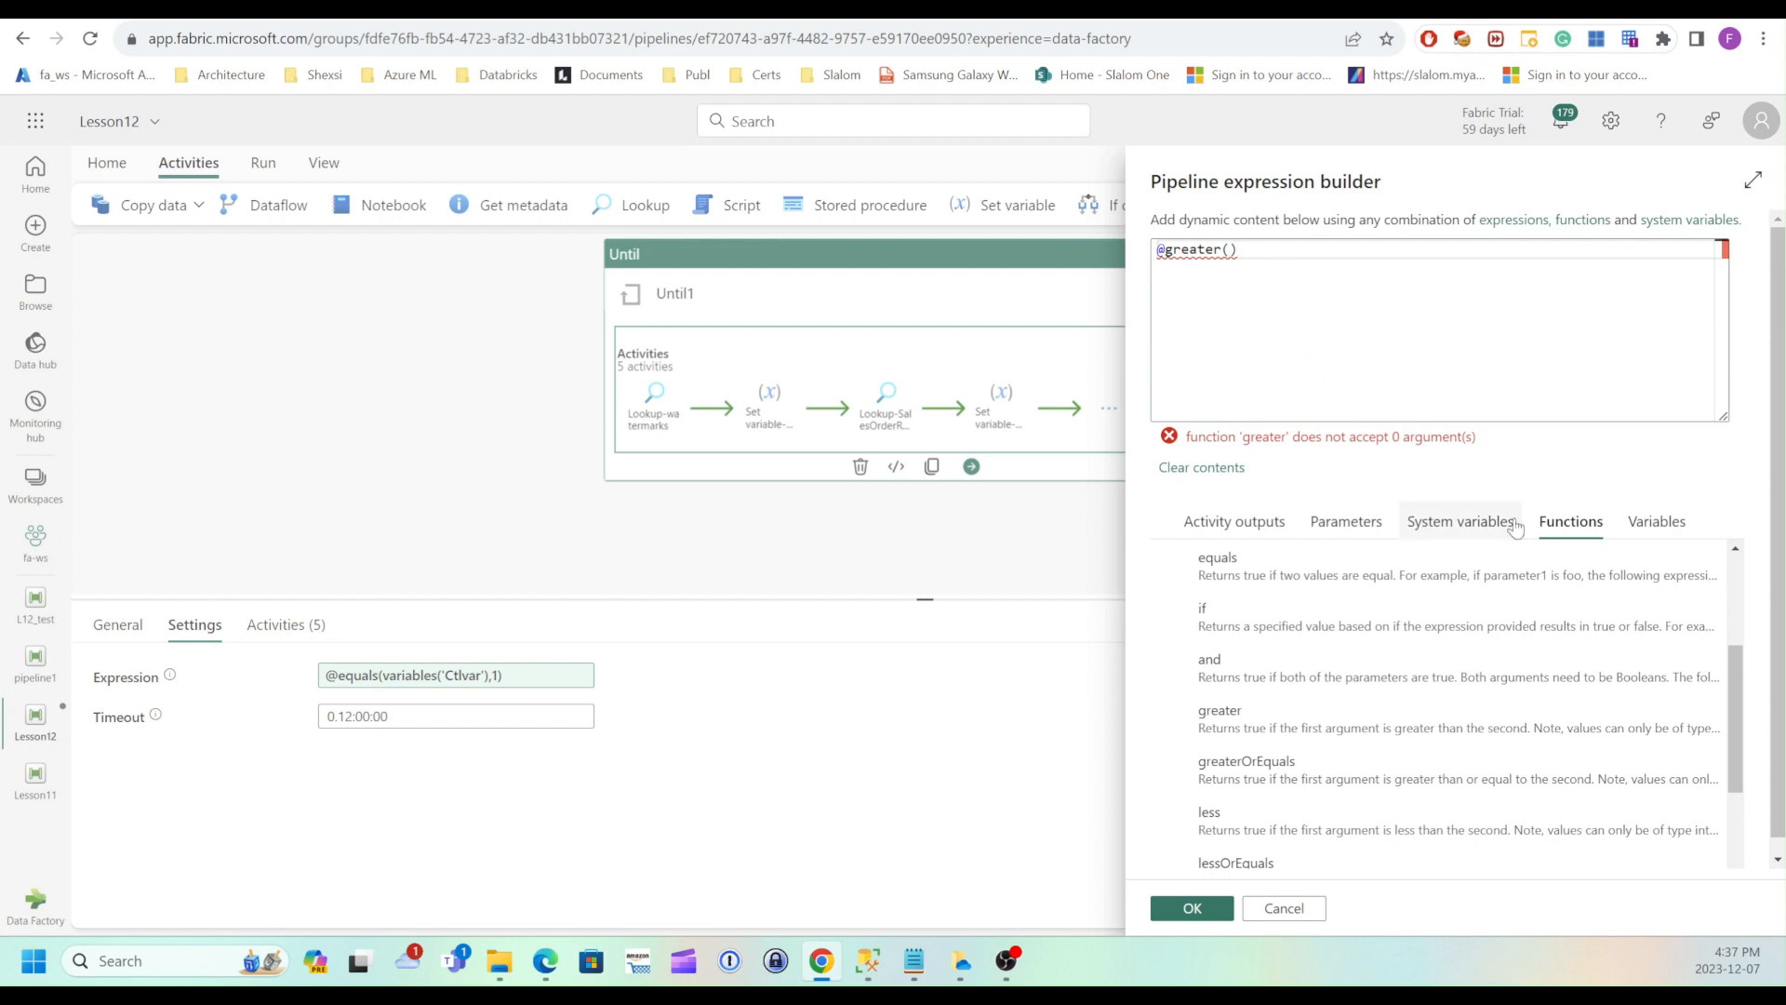
left_click(1665, 525)
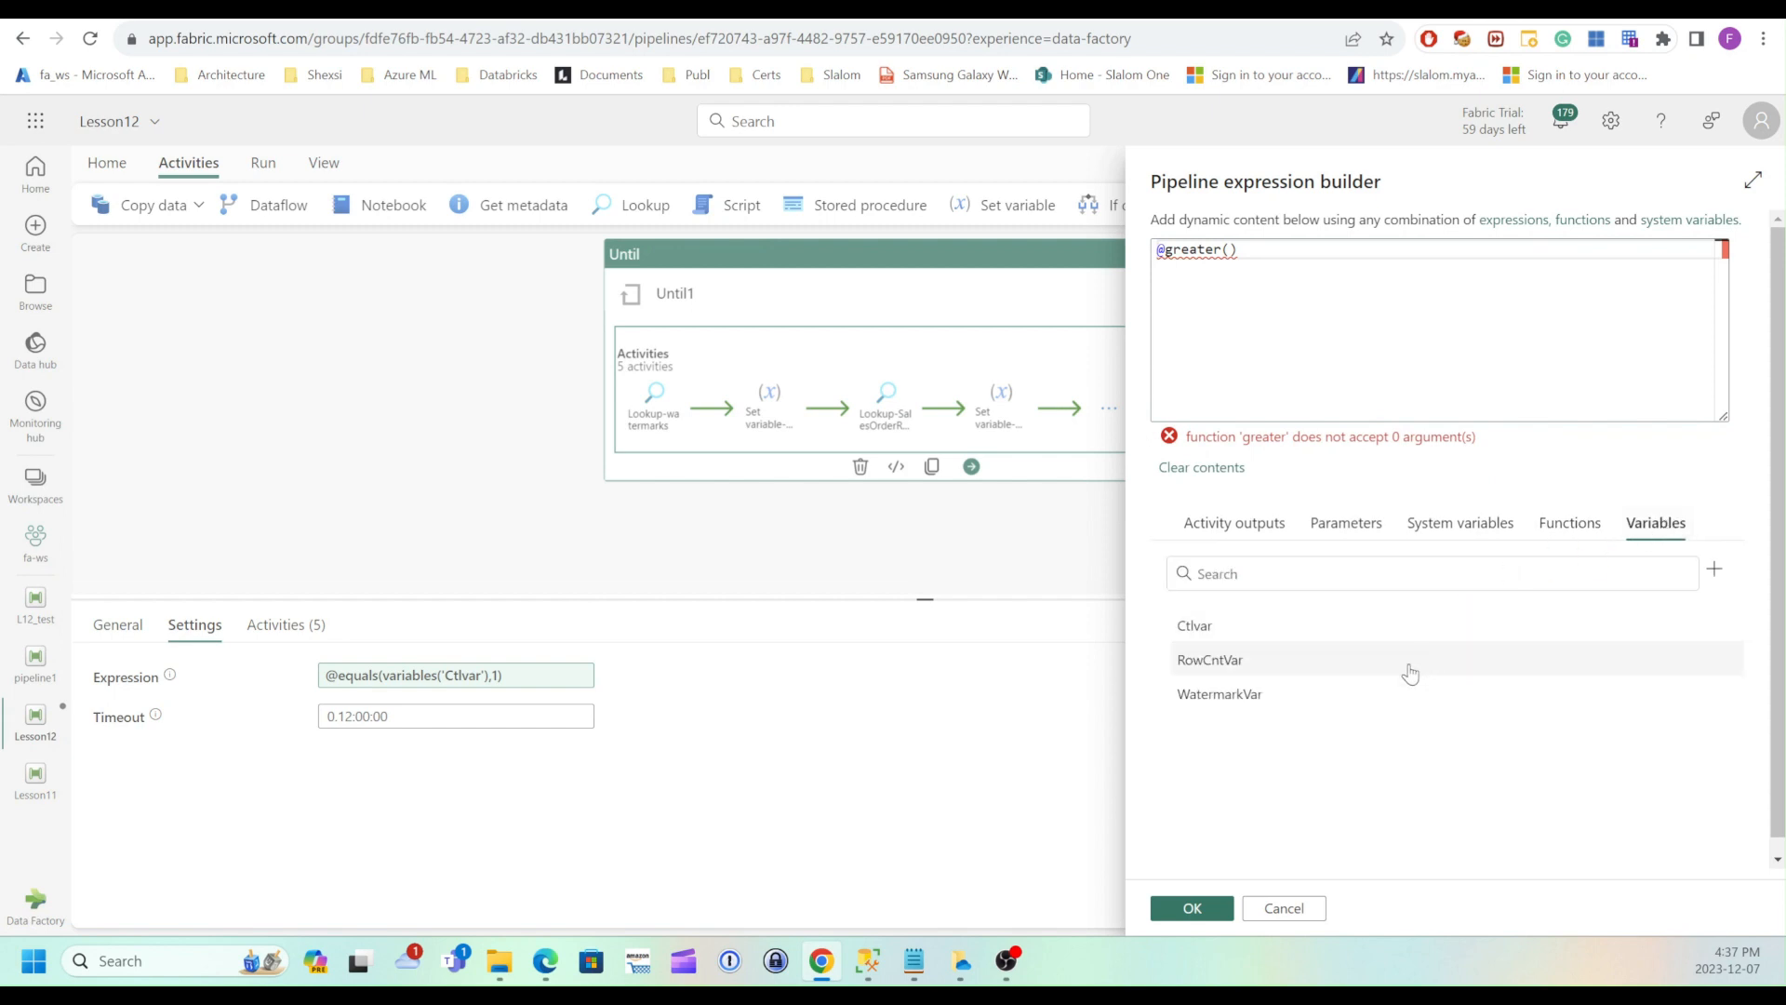
left_click(1208, 663)
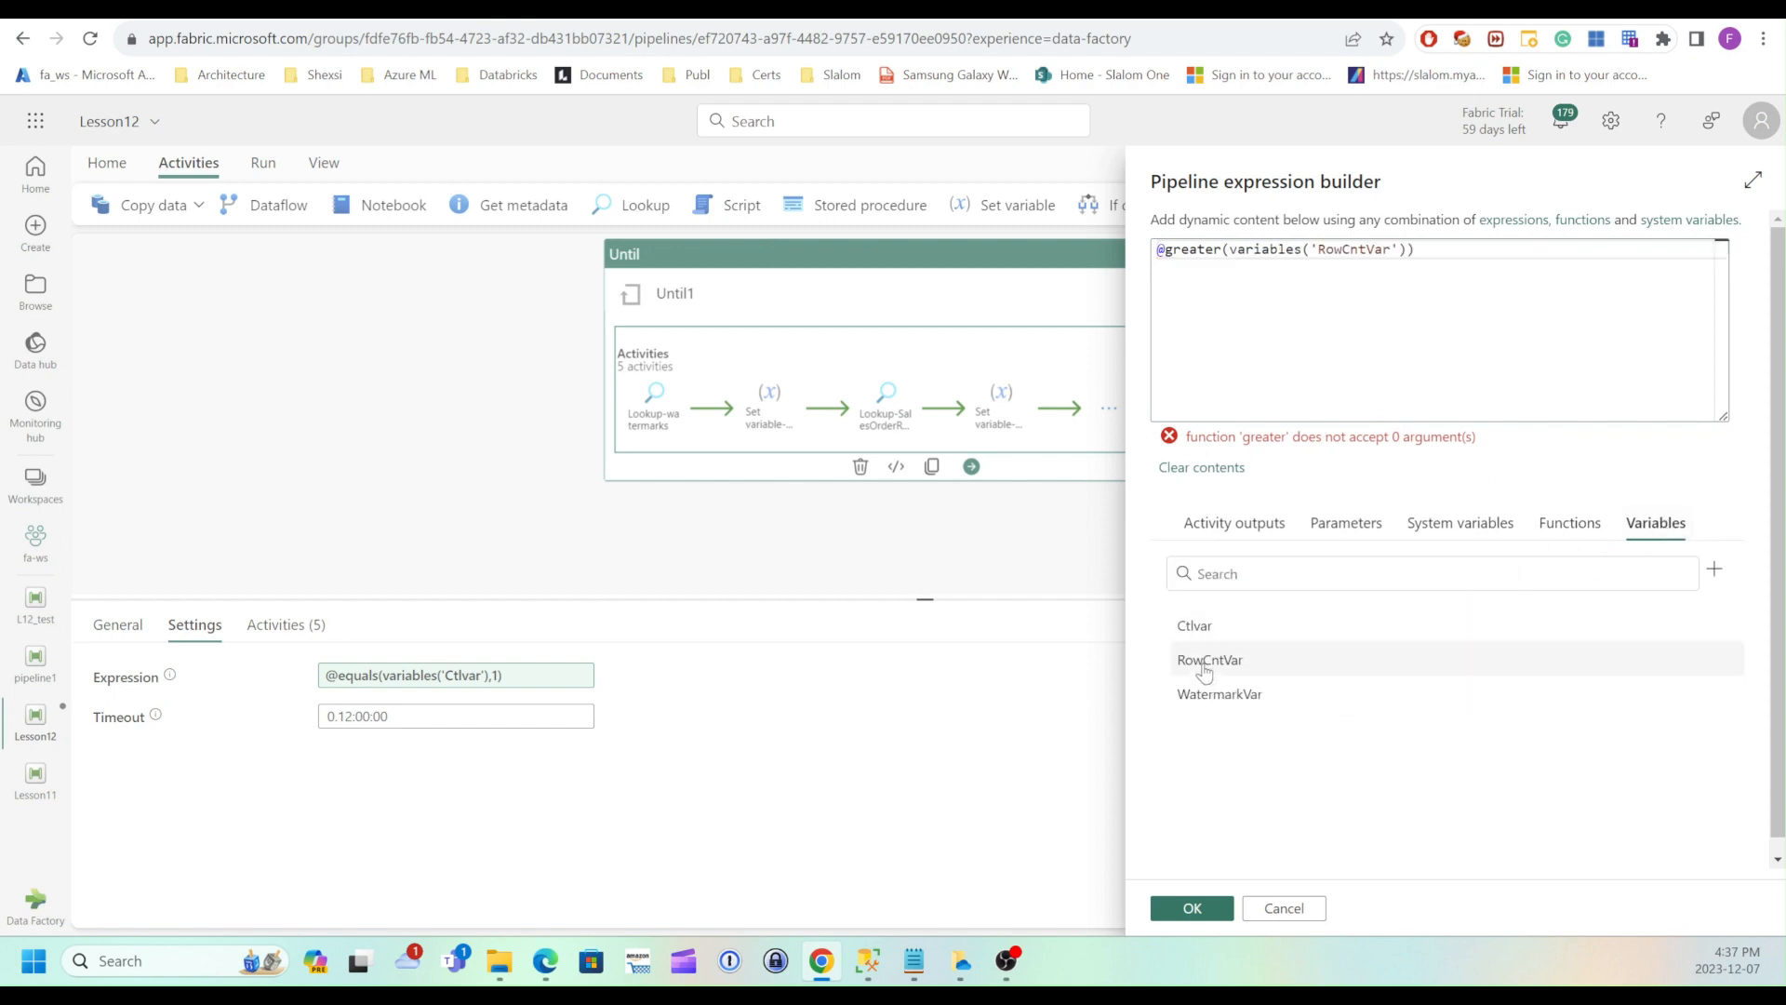
left_click(1418, 253)
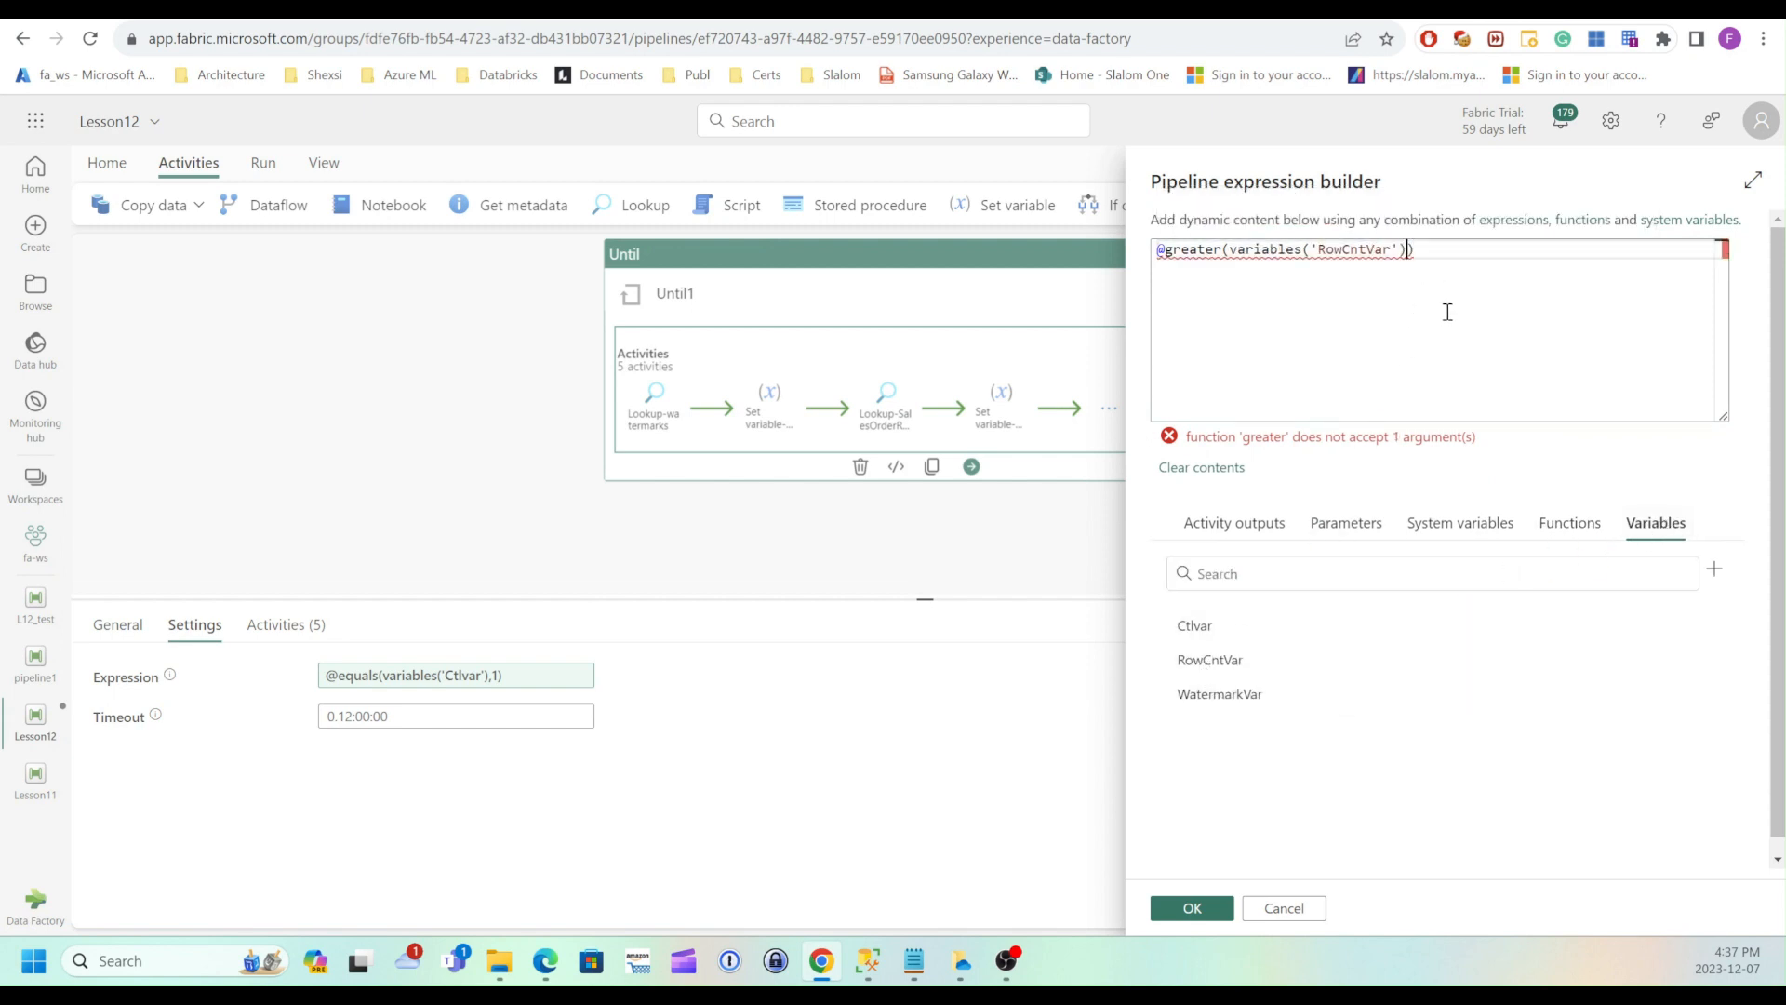
type(",0")
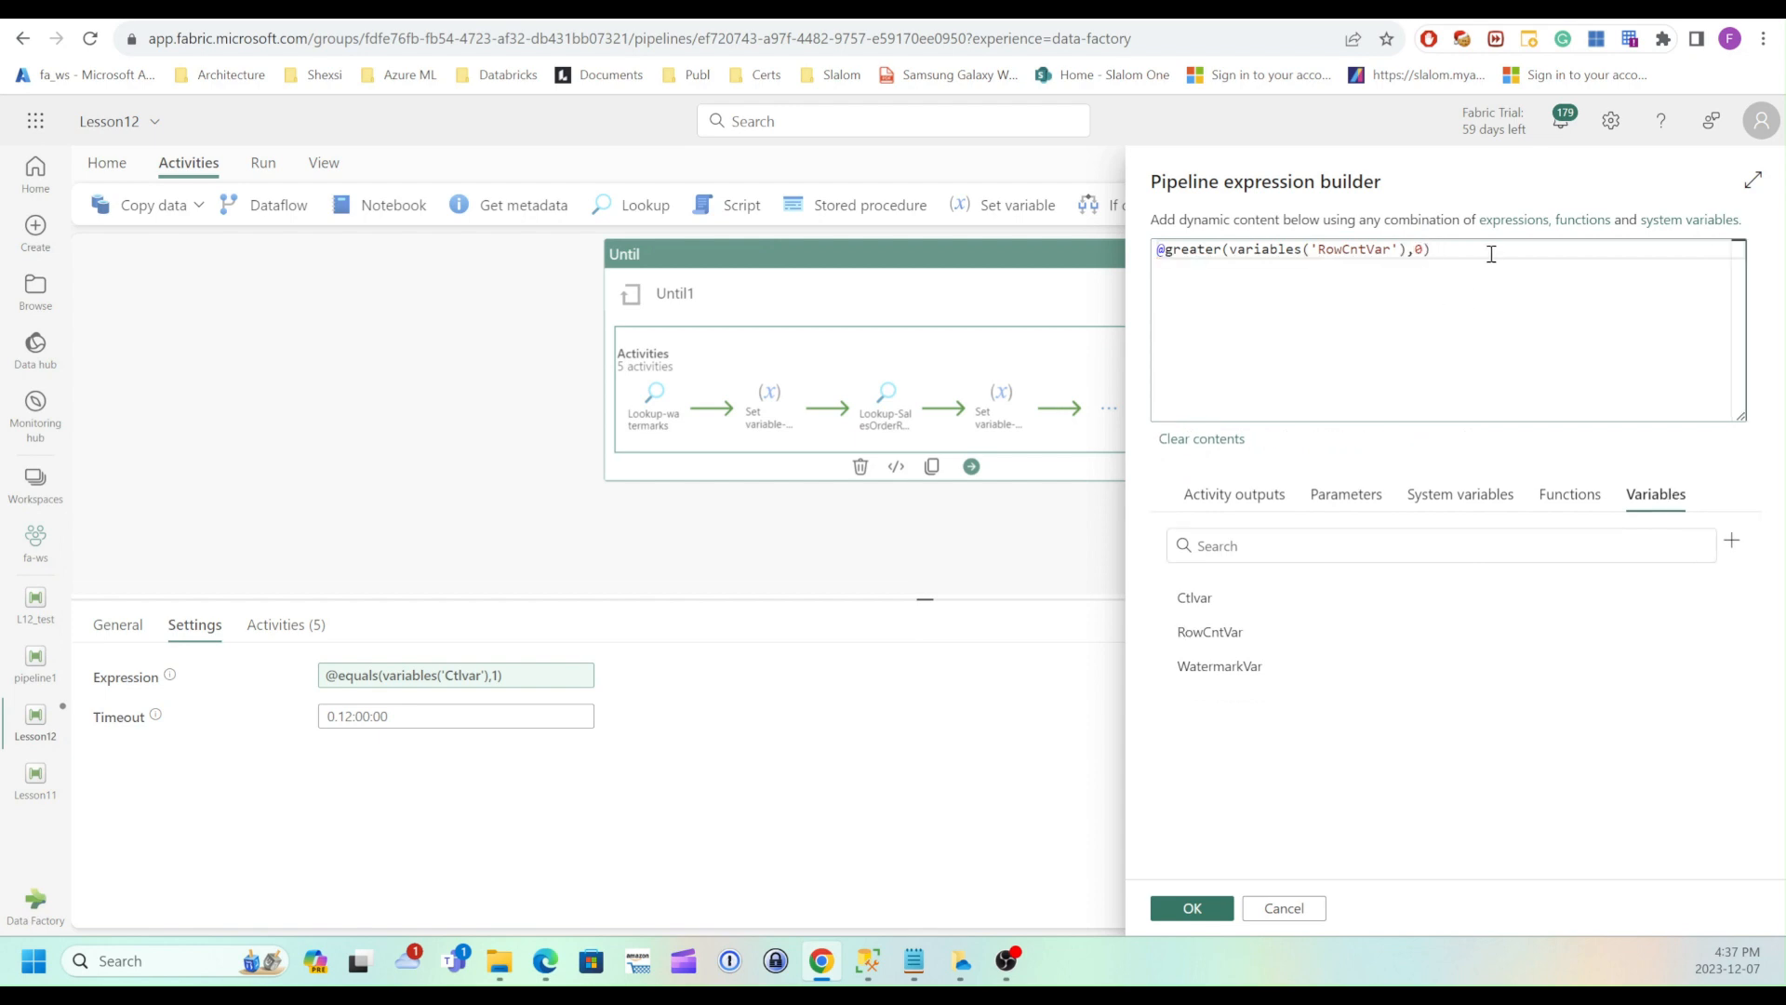
left_click(1441, 256)
left_click(1195, 909)
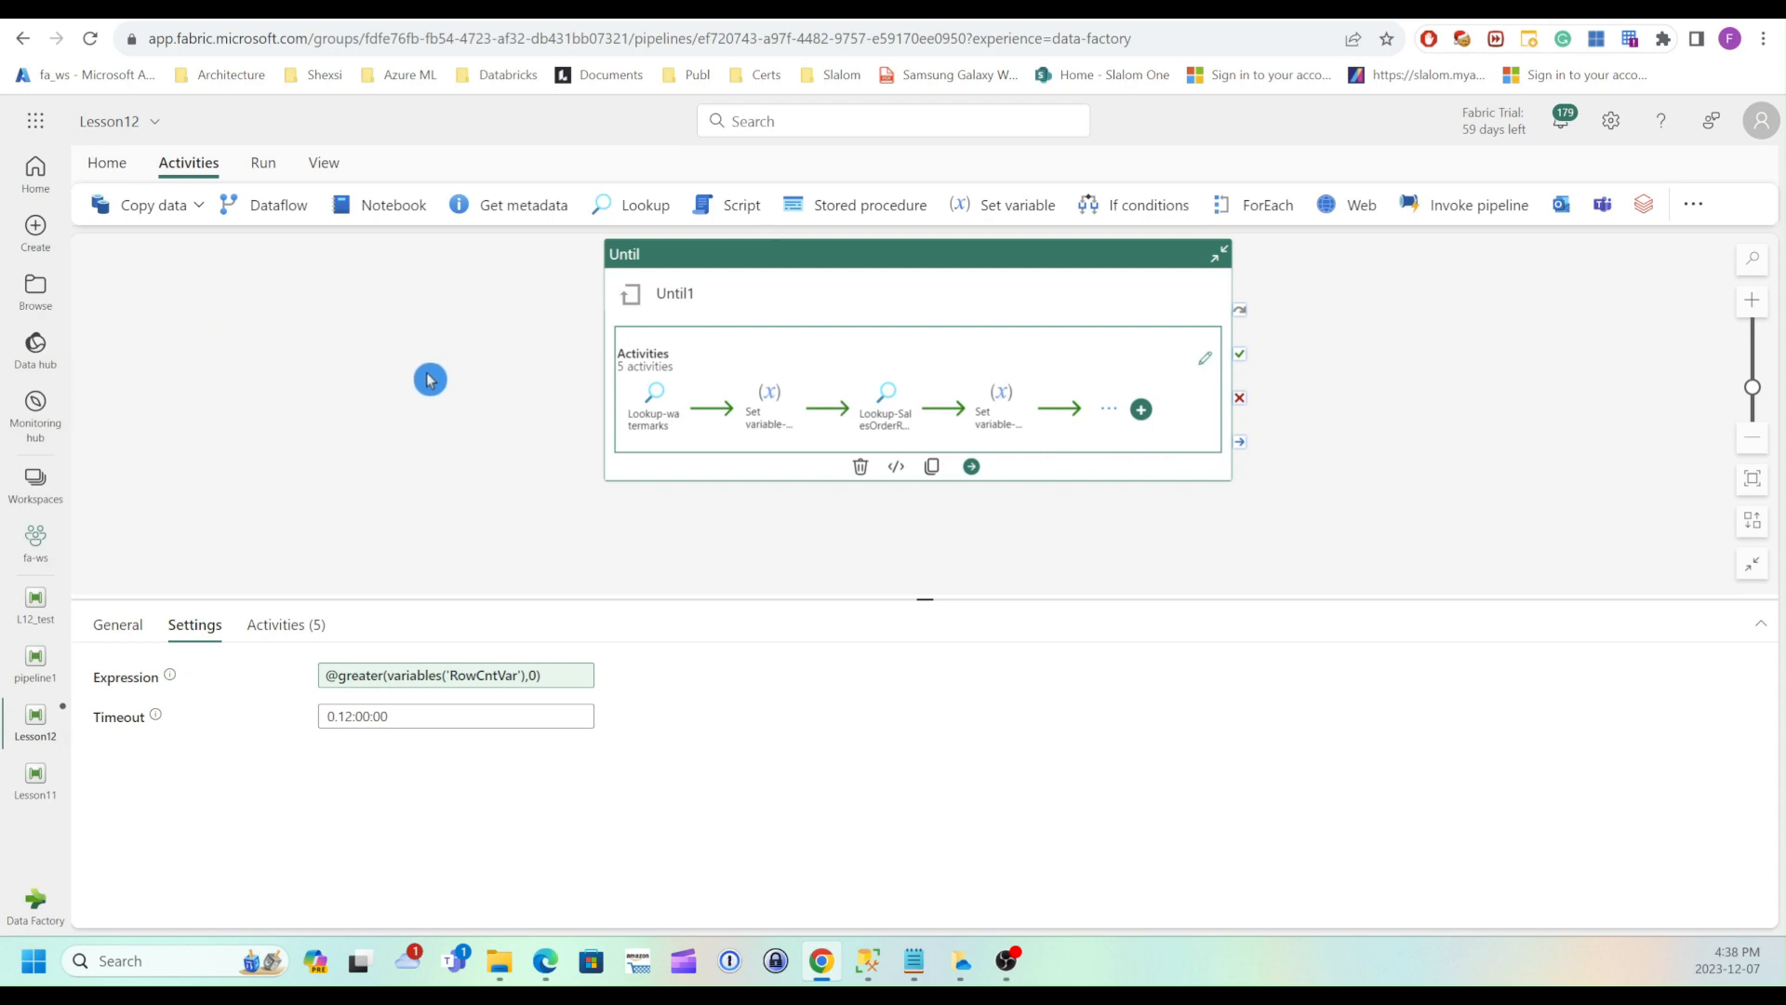
Add a Copy data activity to the main canvas, place it beside Until1 and link the loop's success output to it
left_click(177, 207)
left_click(167, 246)
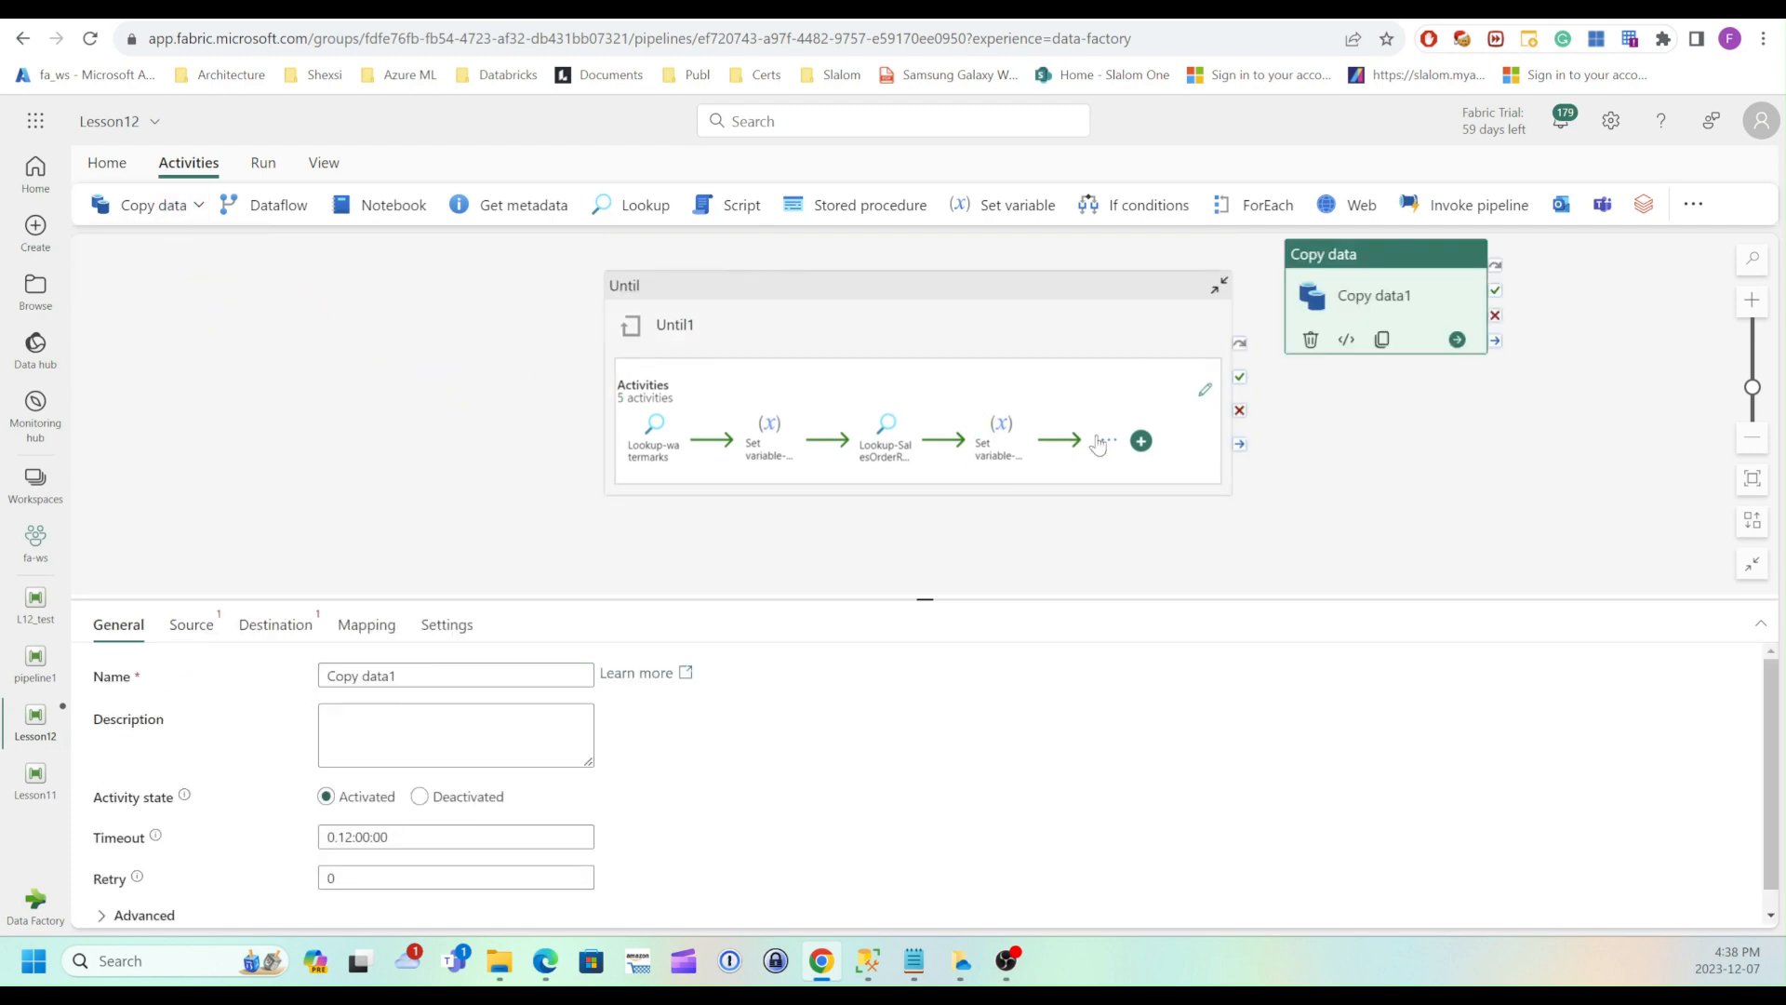
left_click_drag(986, 293, 849, 311)
left_click_drag(1292, 287, 1220, 418)
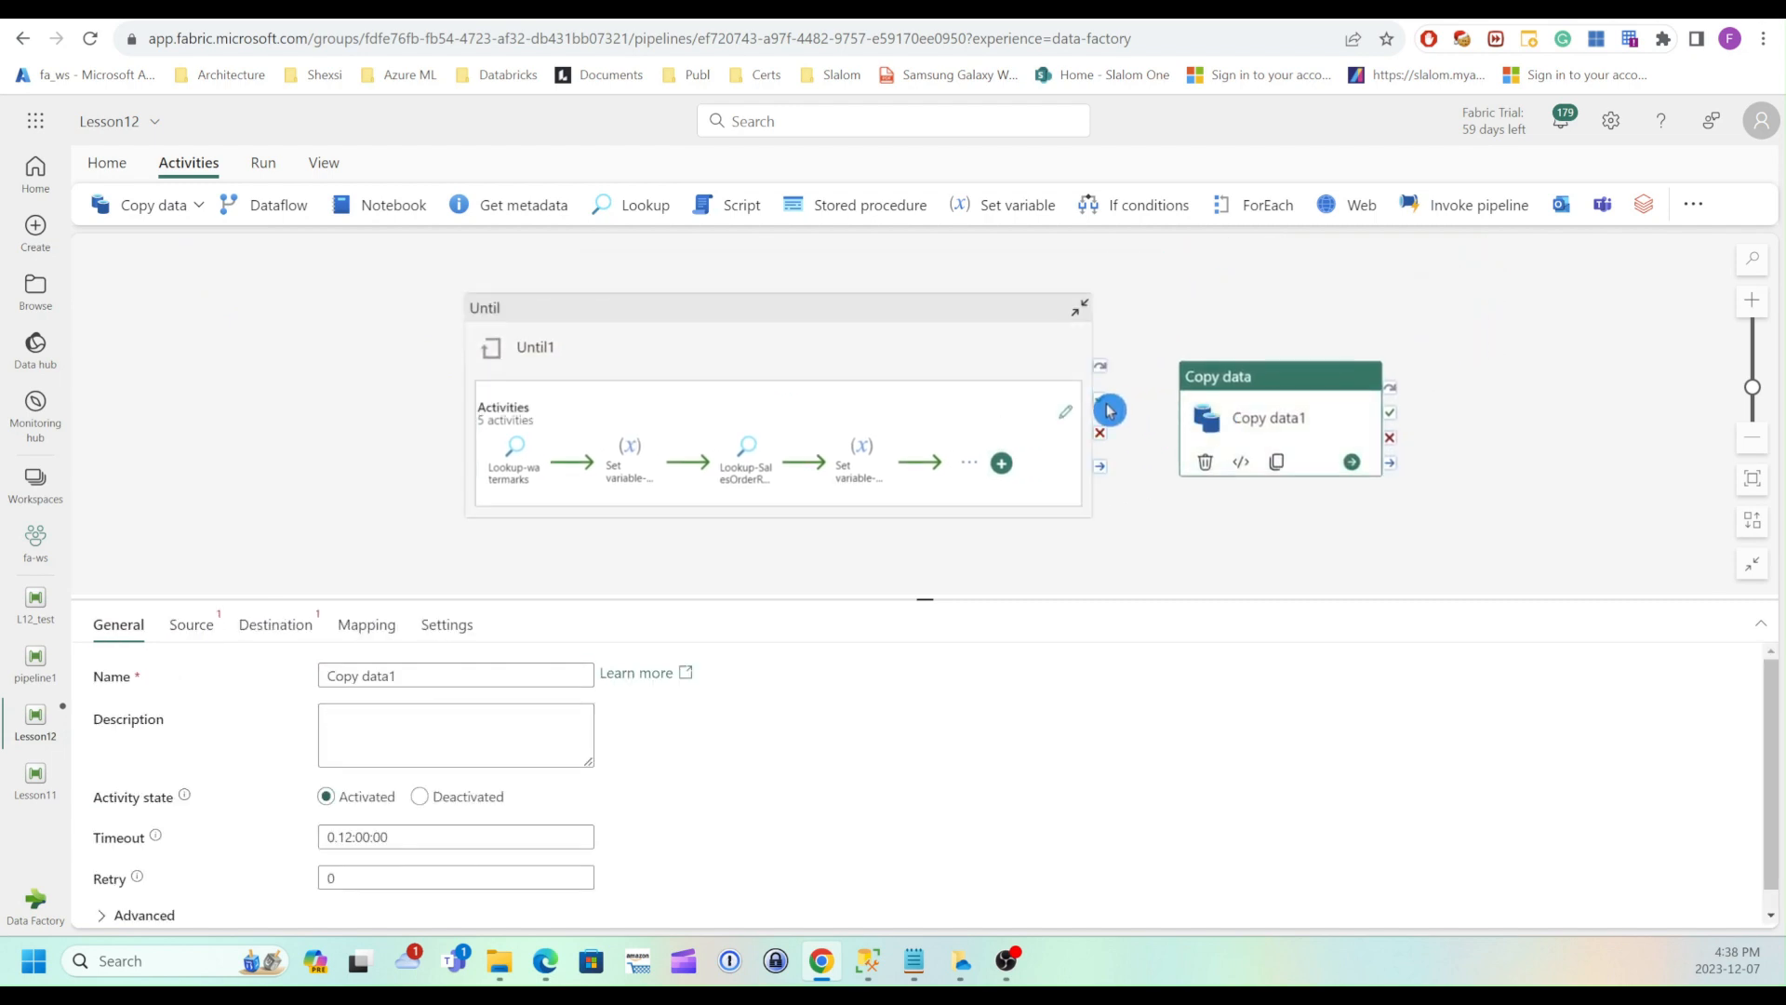
left_click_drag(1105, 407, 1237, 407)
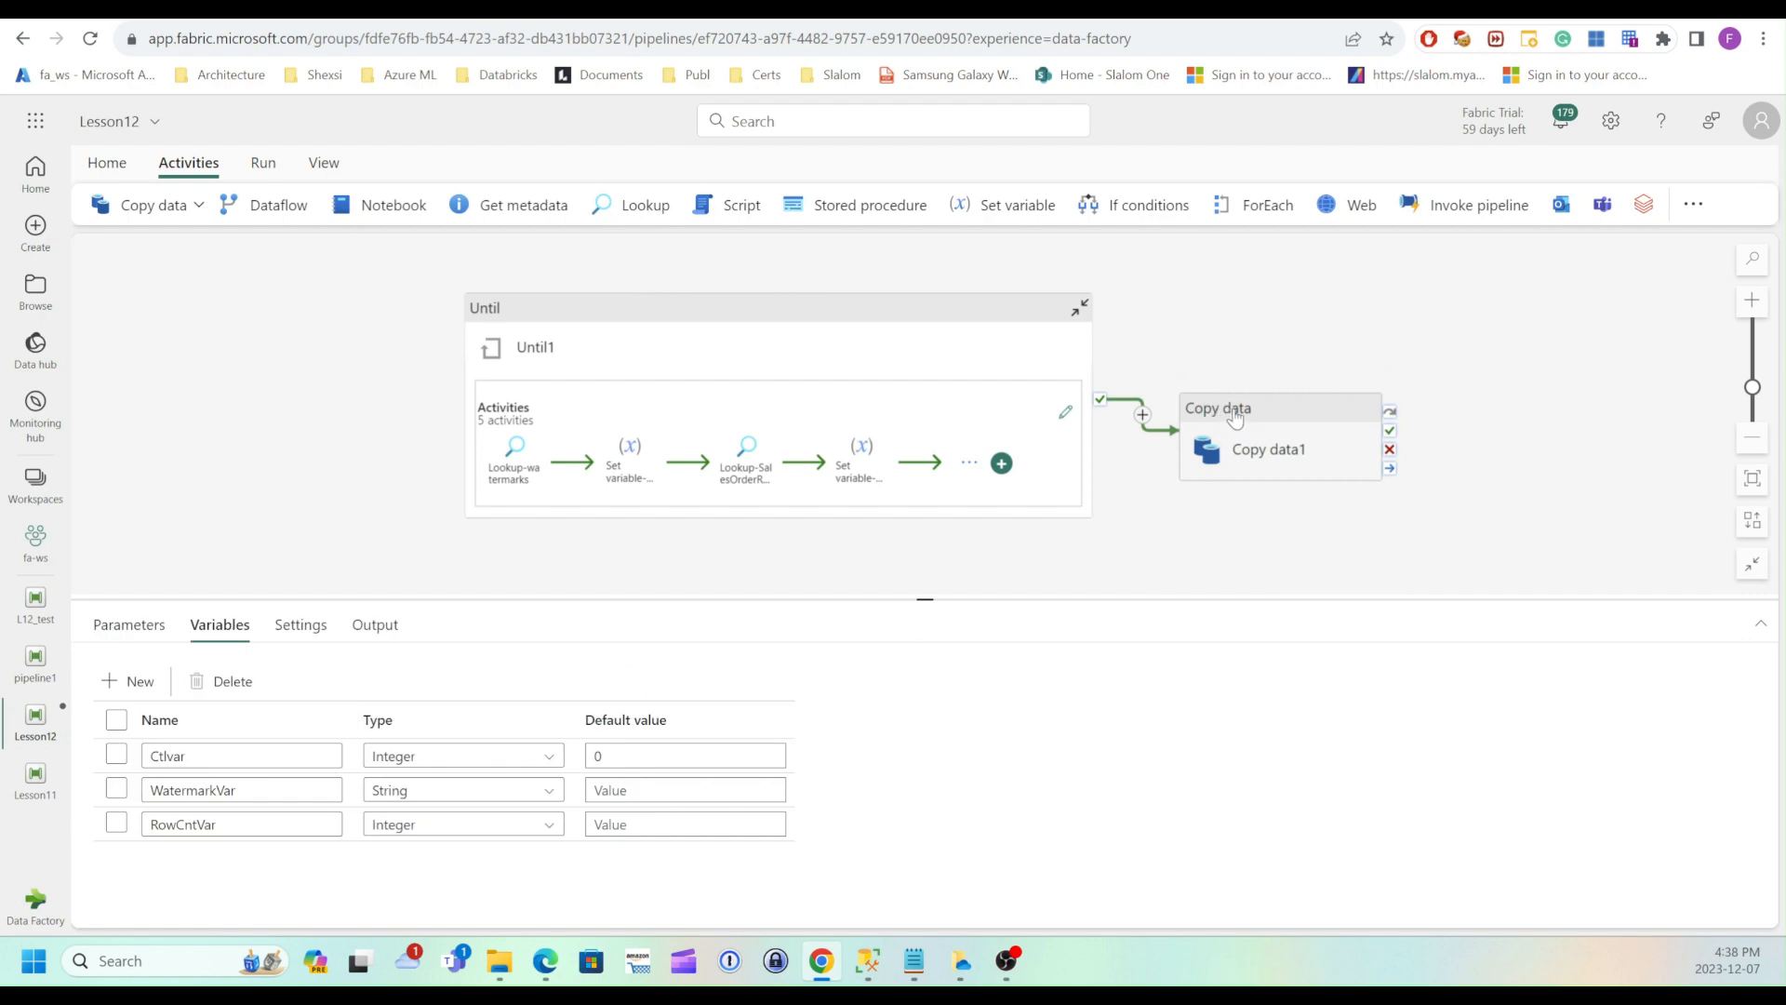
left_click(1240, 406)
left_click(1184, 410)
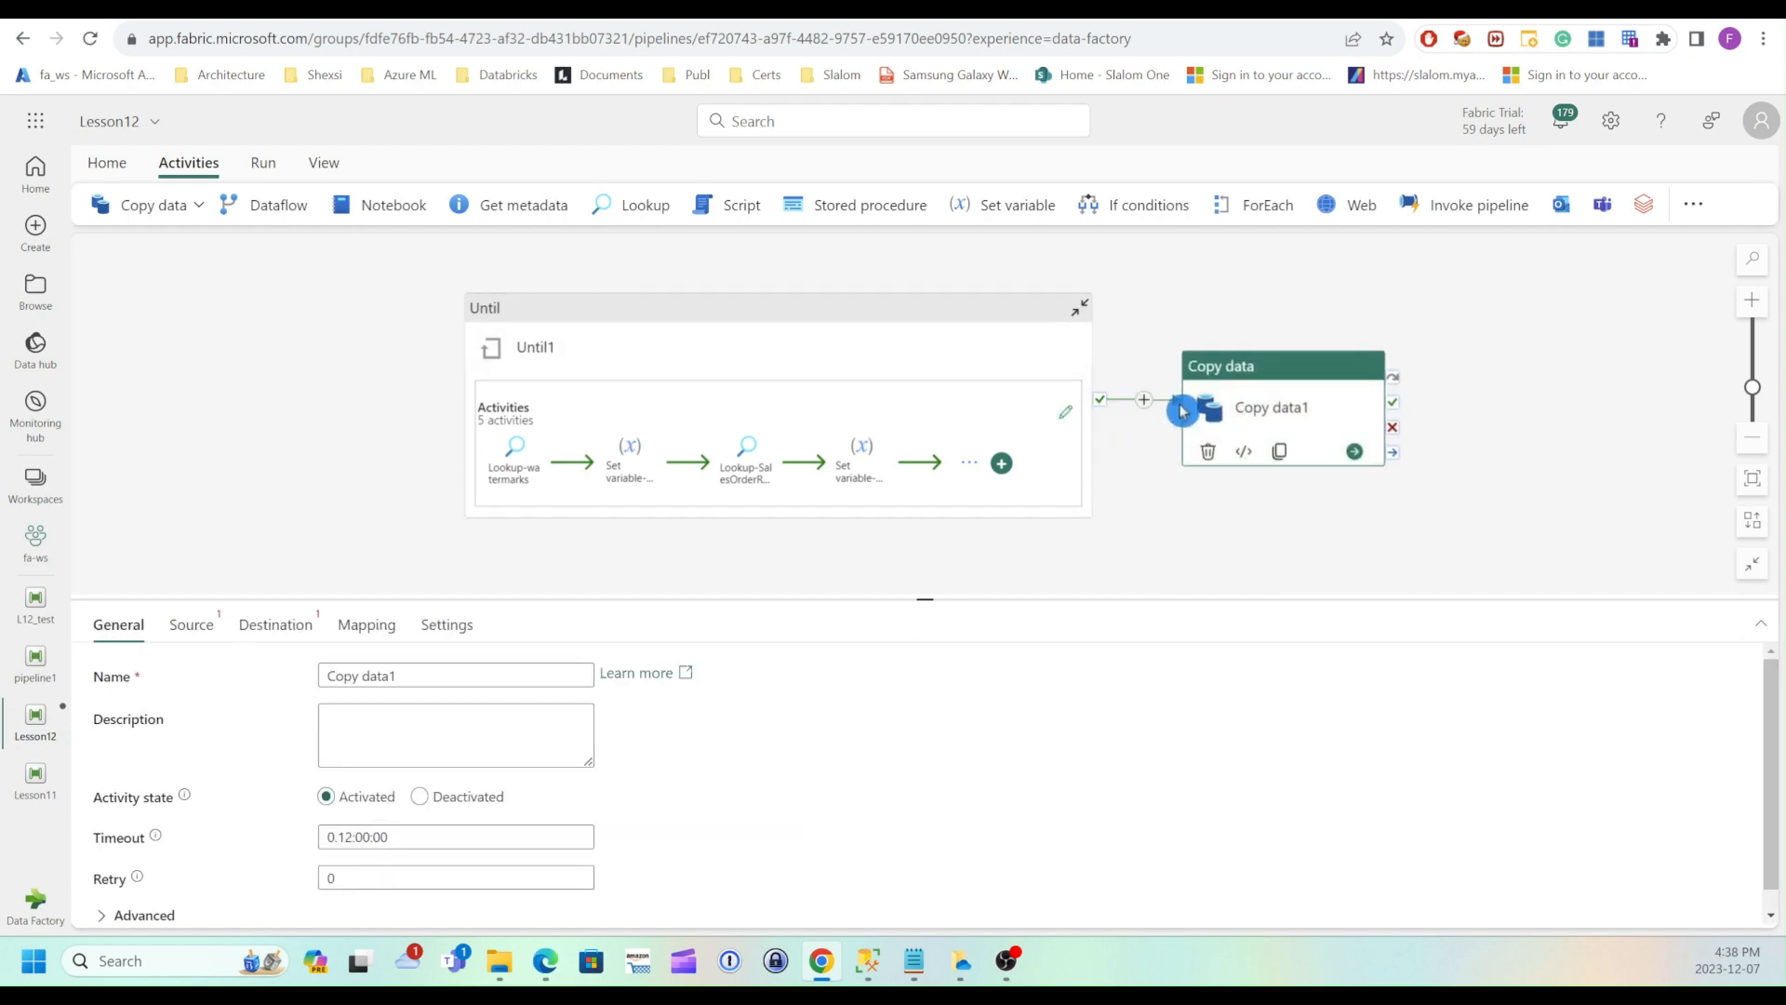
Set the Copy data source to the external asql-AdventureWorks connection and choose Query as the way to read data
left_click(191, 624)
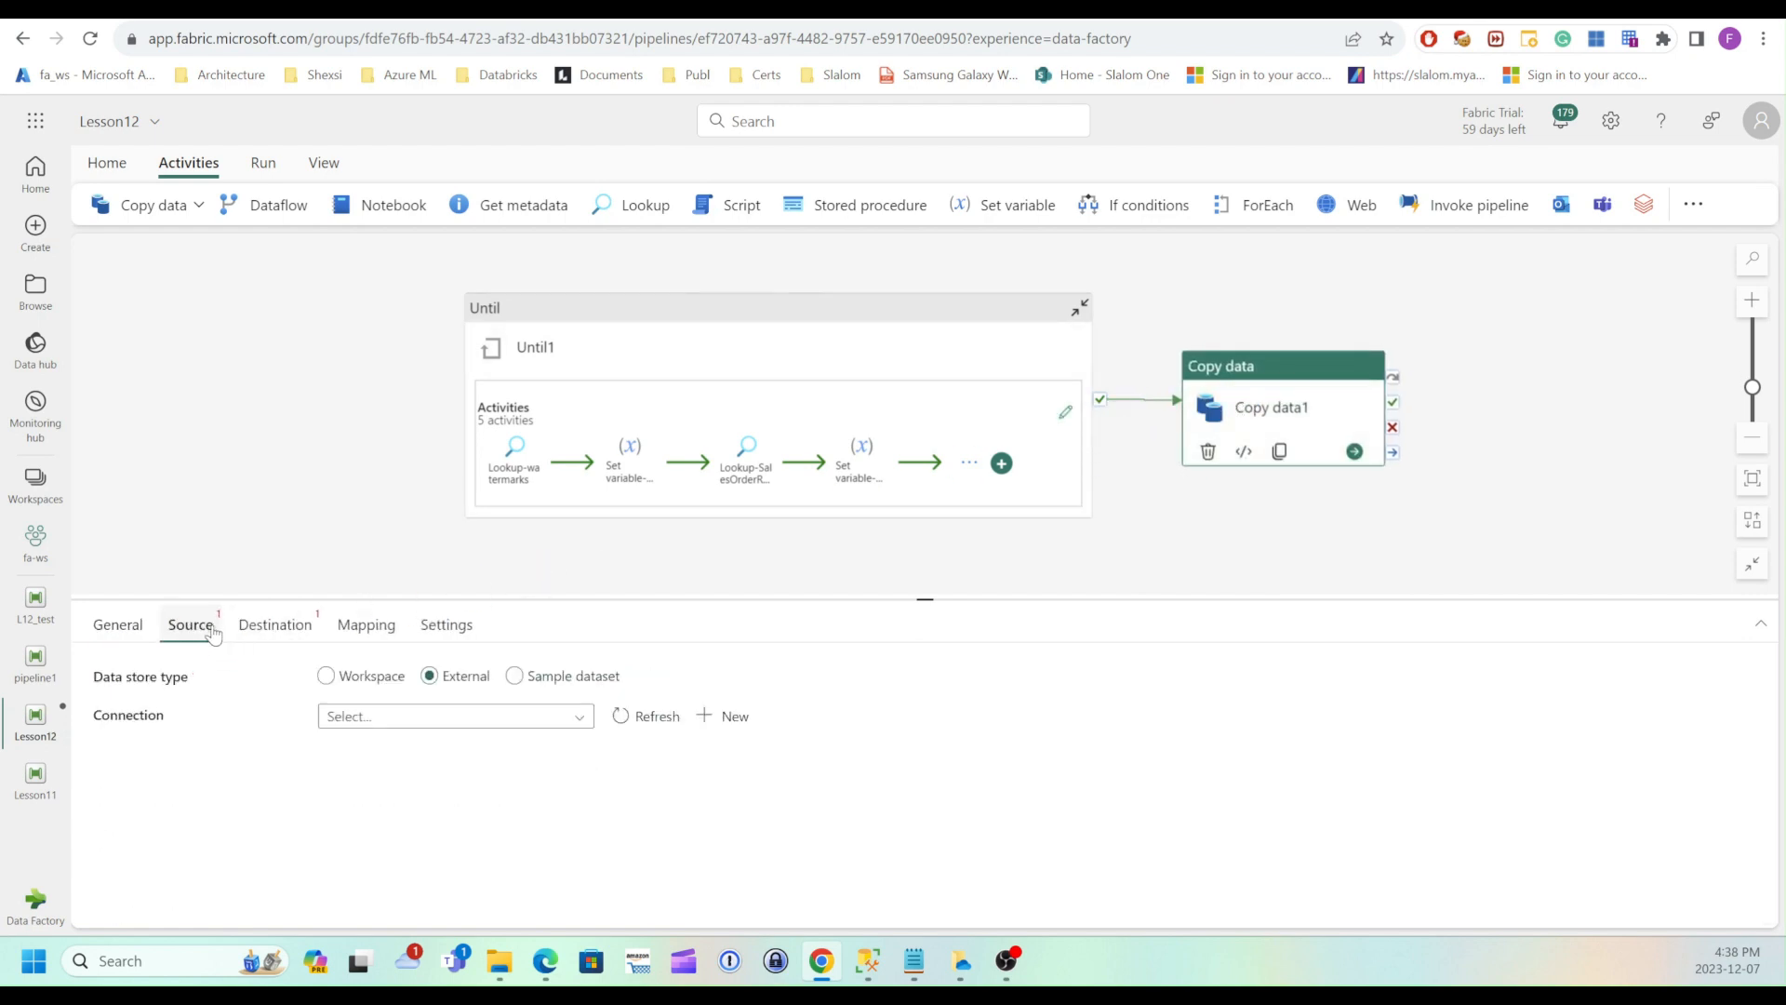
left_click(382, 716)
scroll(490, 851, "down", 5)
left_click(465, 904)
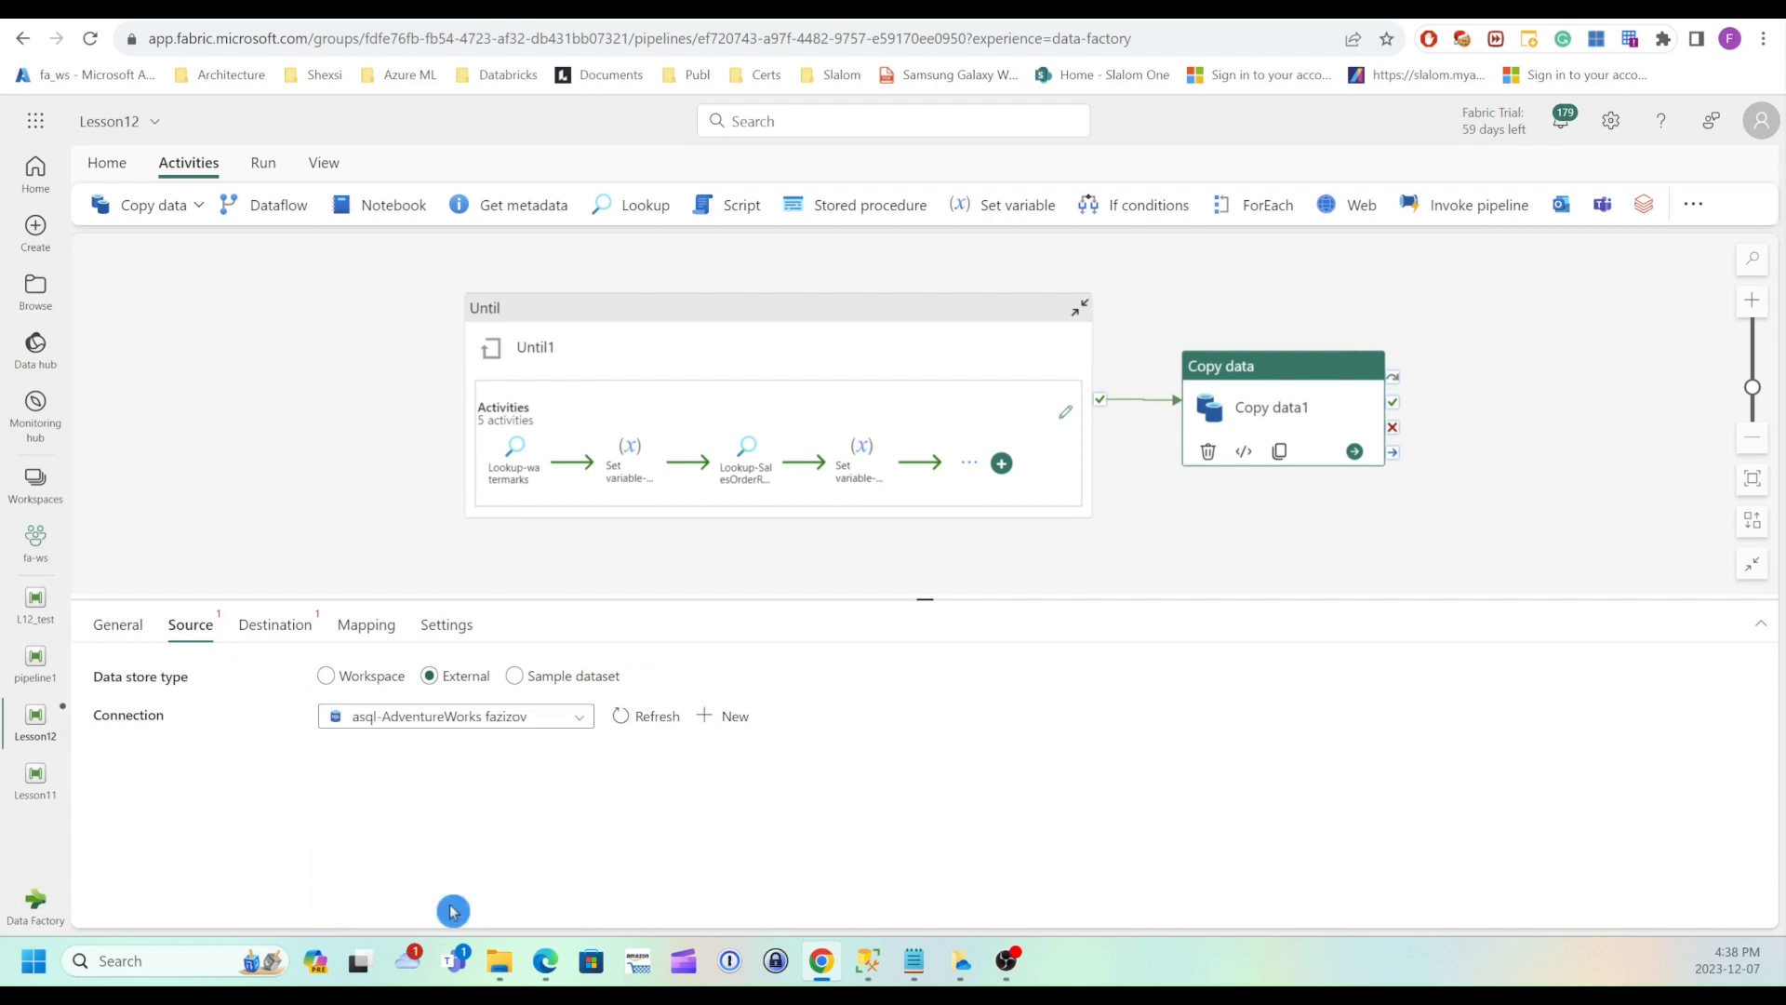
left_click(561, 757)
left_click(386, 853)
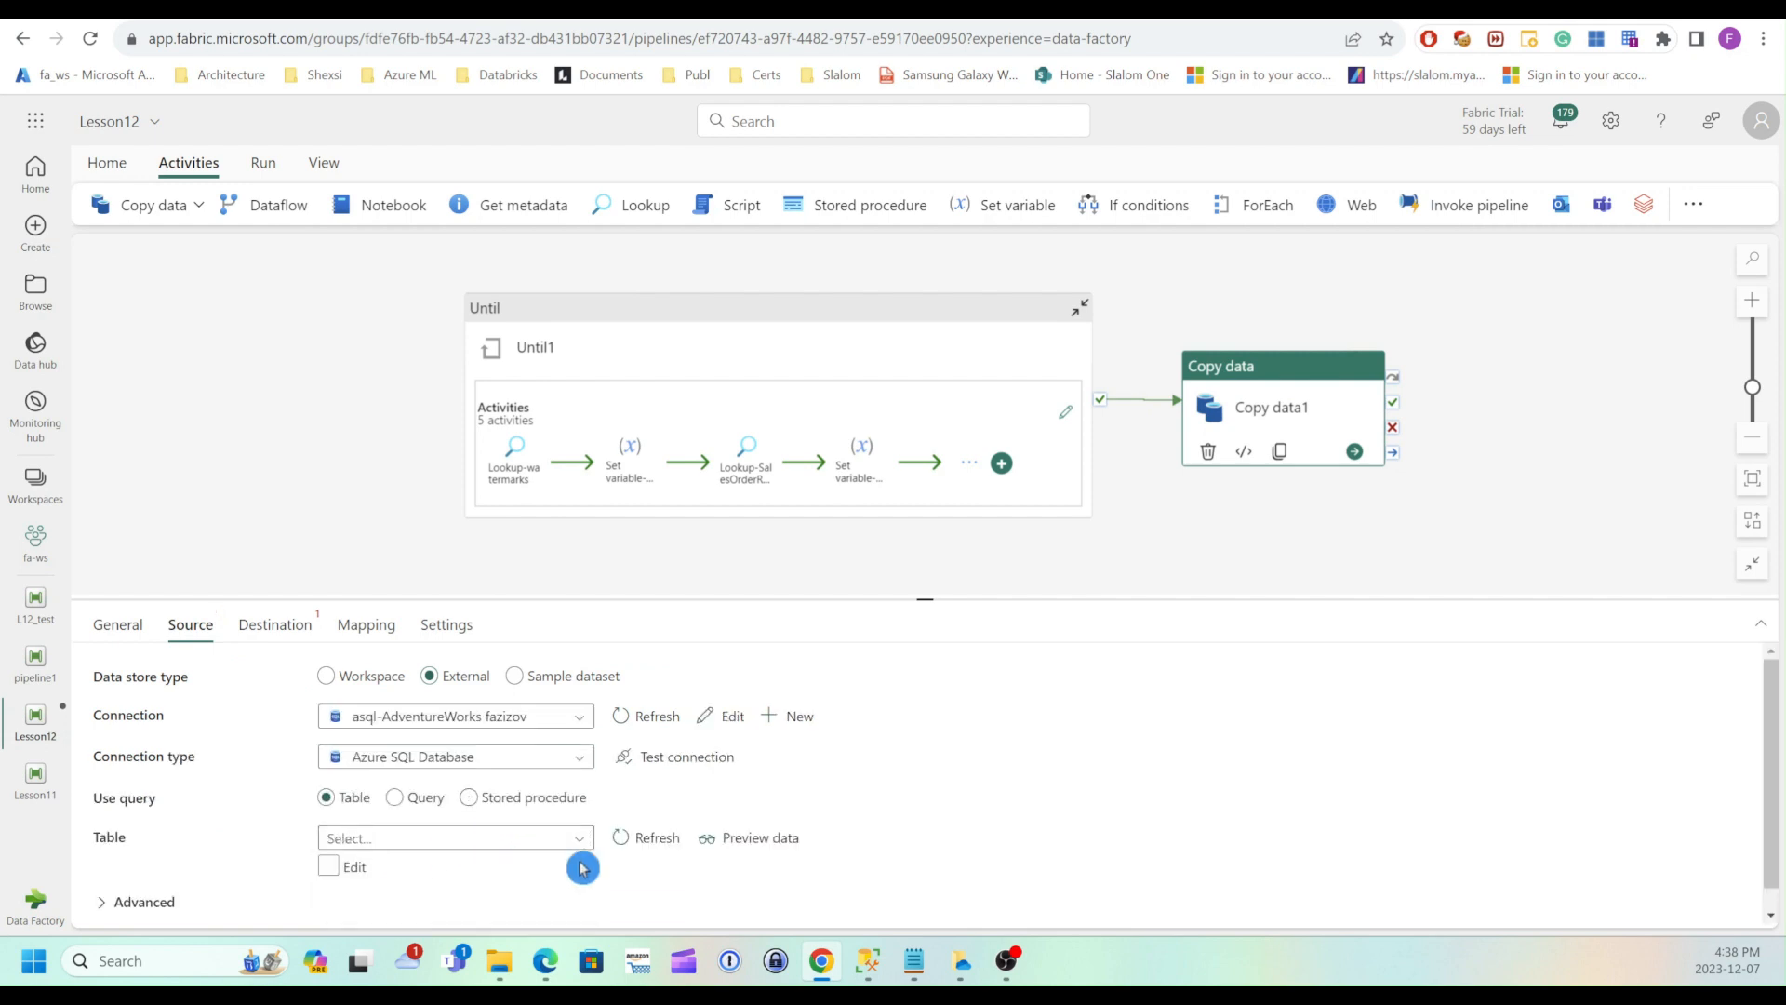
left_click(427, 805)
Switch to SQL Server Management Studio, review the SalesOrderHeader queries in Lesson12.sql and return to the pipeline in the browser
left_click(883, 960)
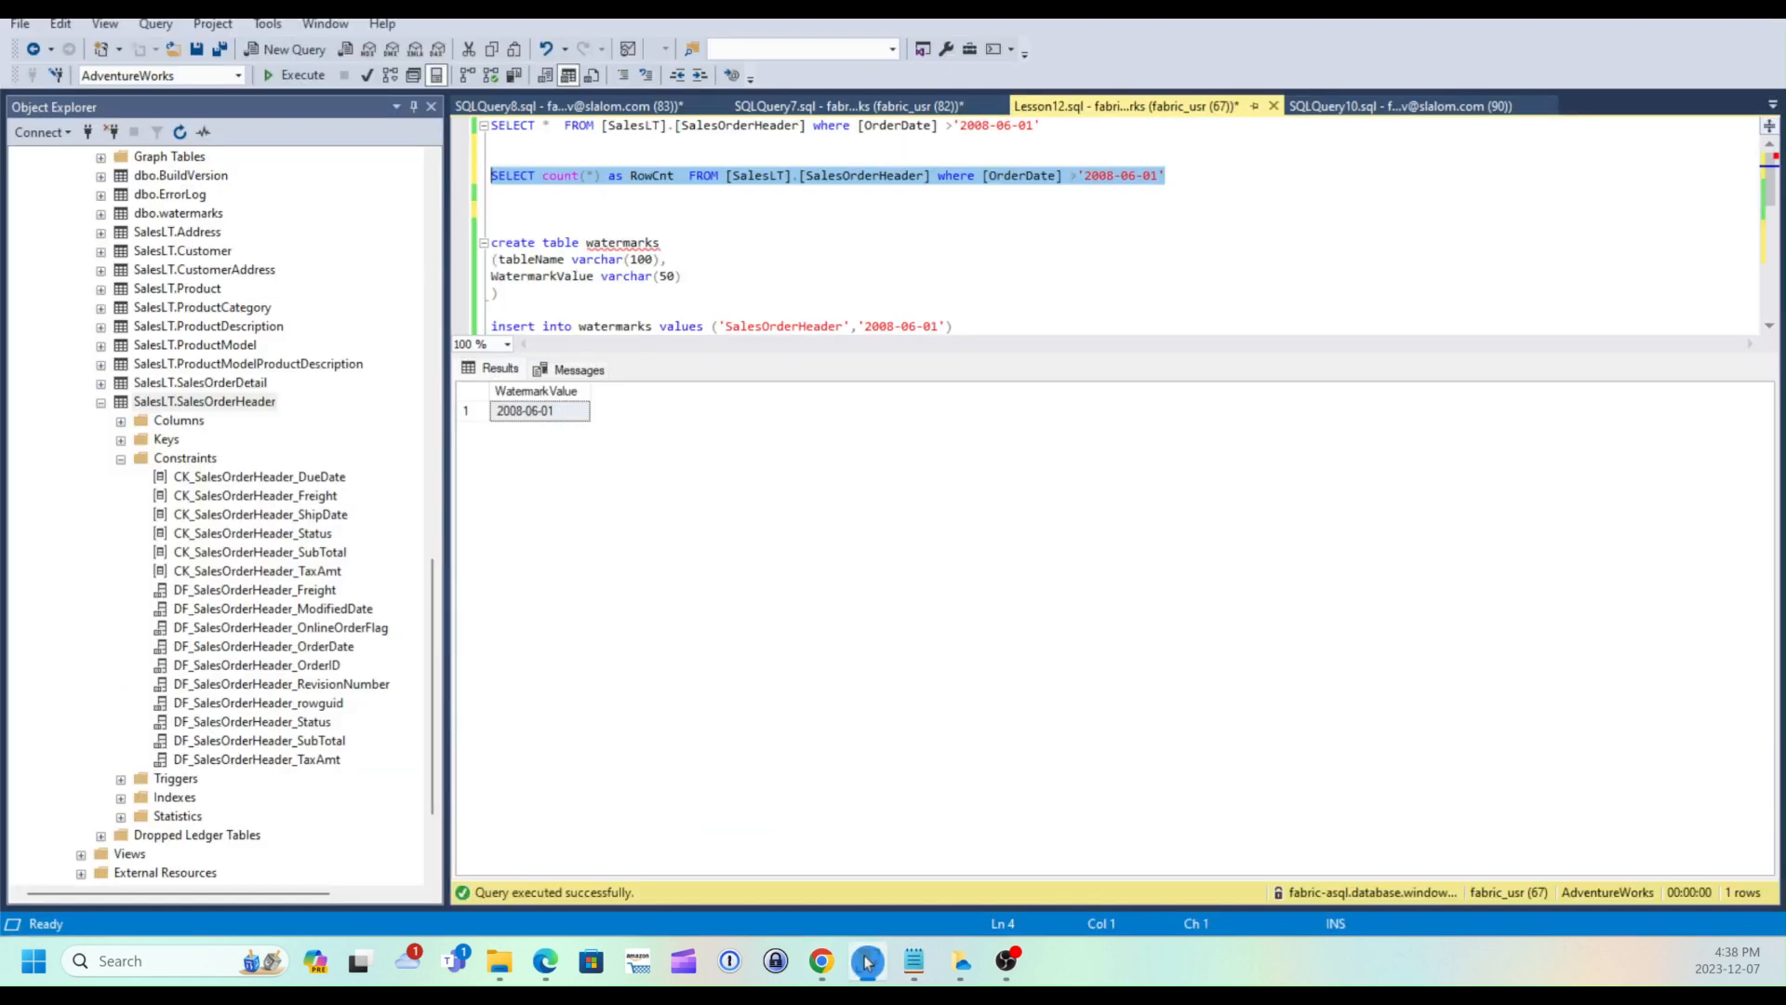
scroll(633, 202, "down", 3)
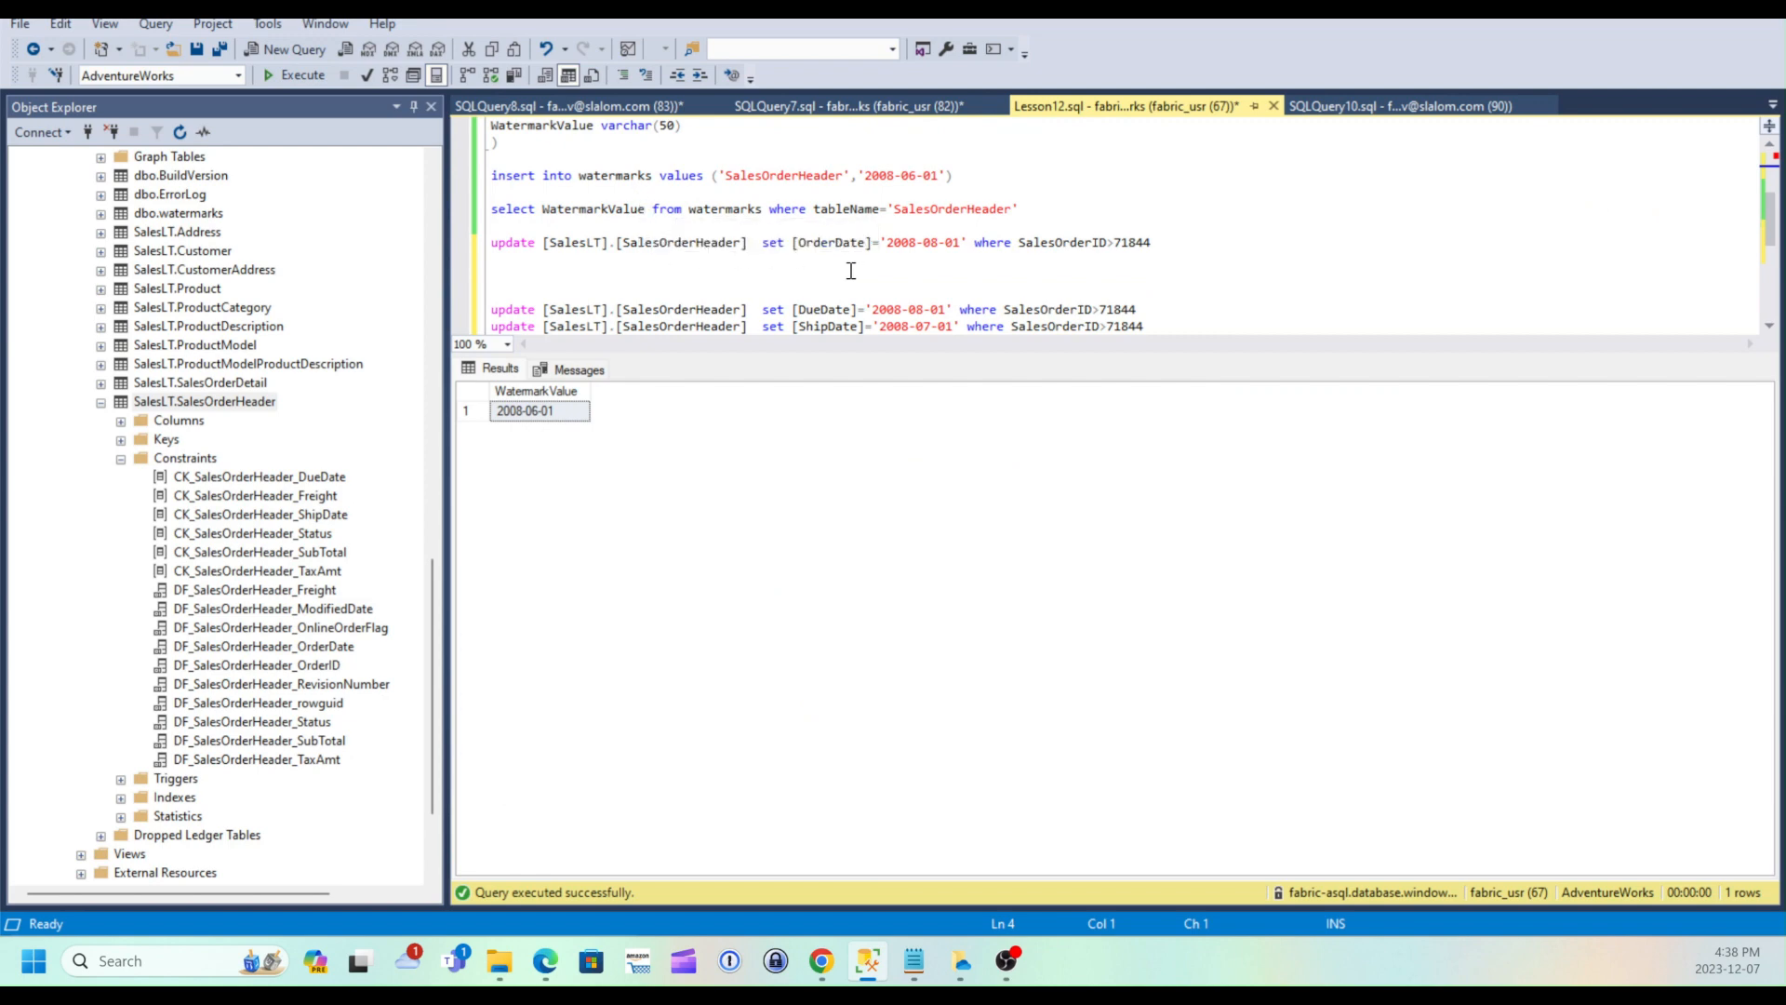
scroll(823, 260, "up", 3)
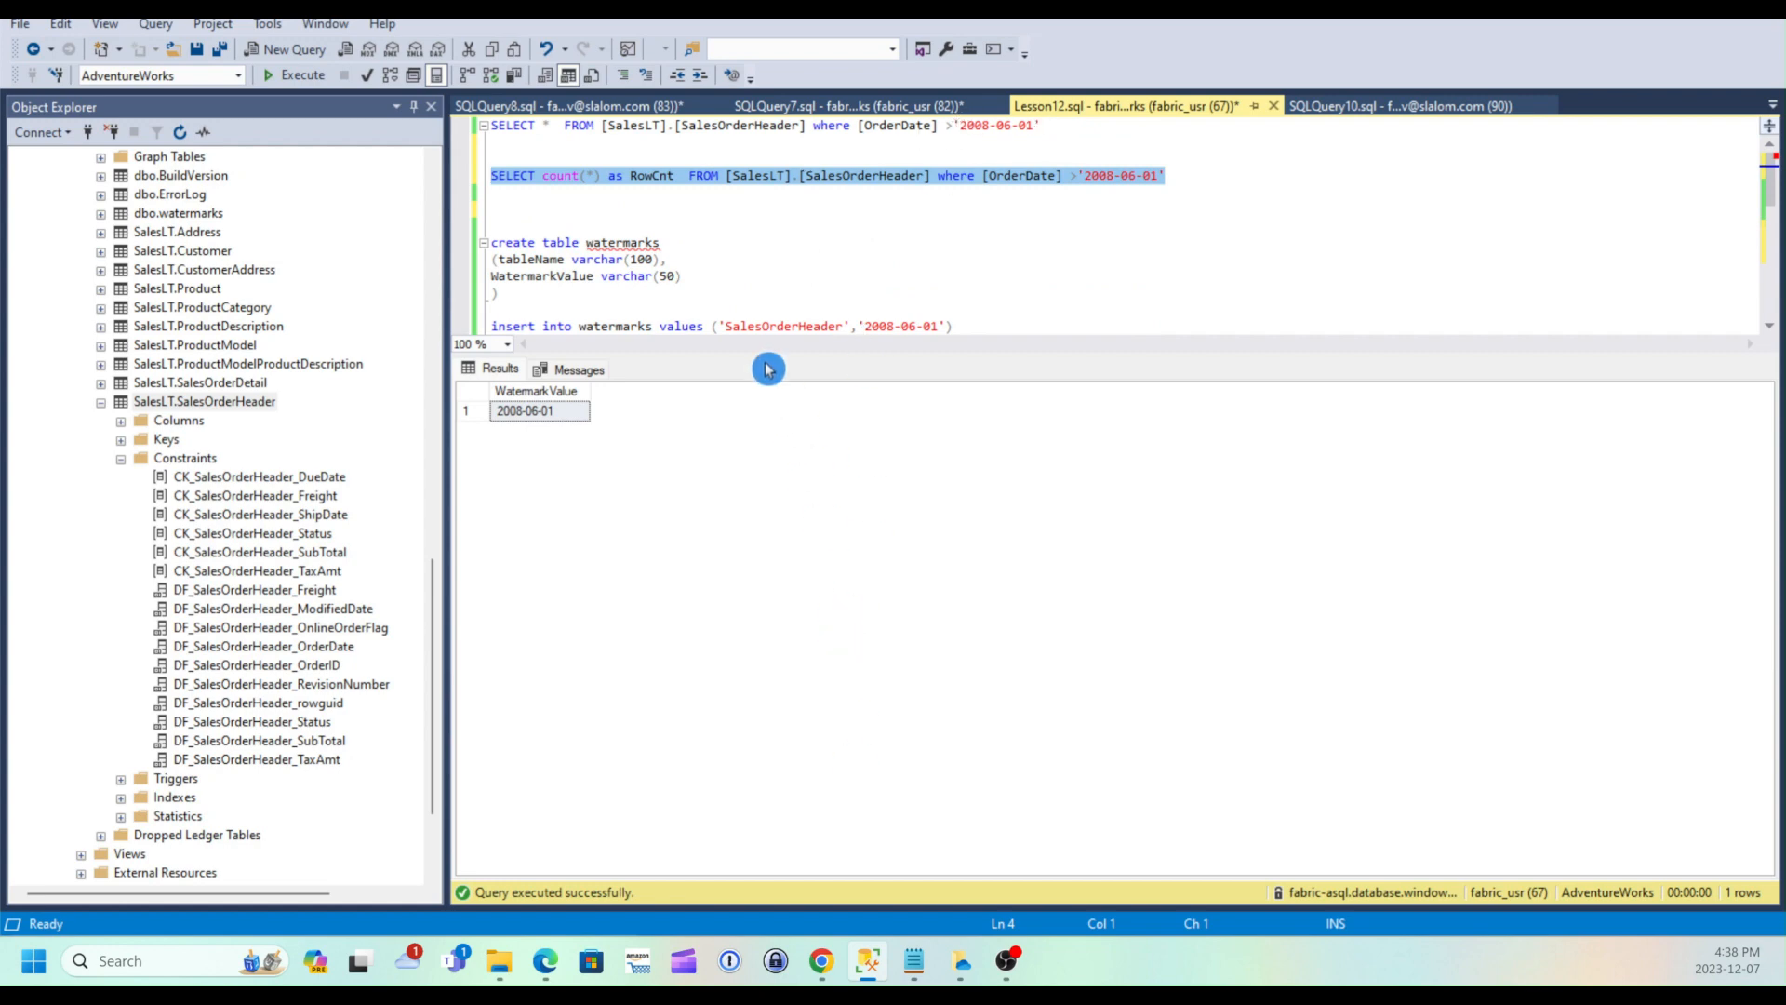
left_click(826, 919)
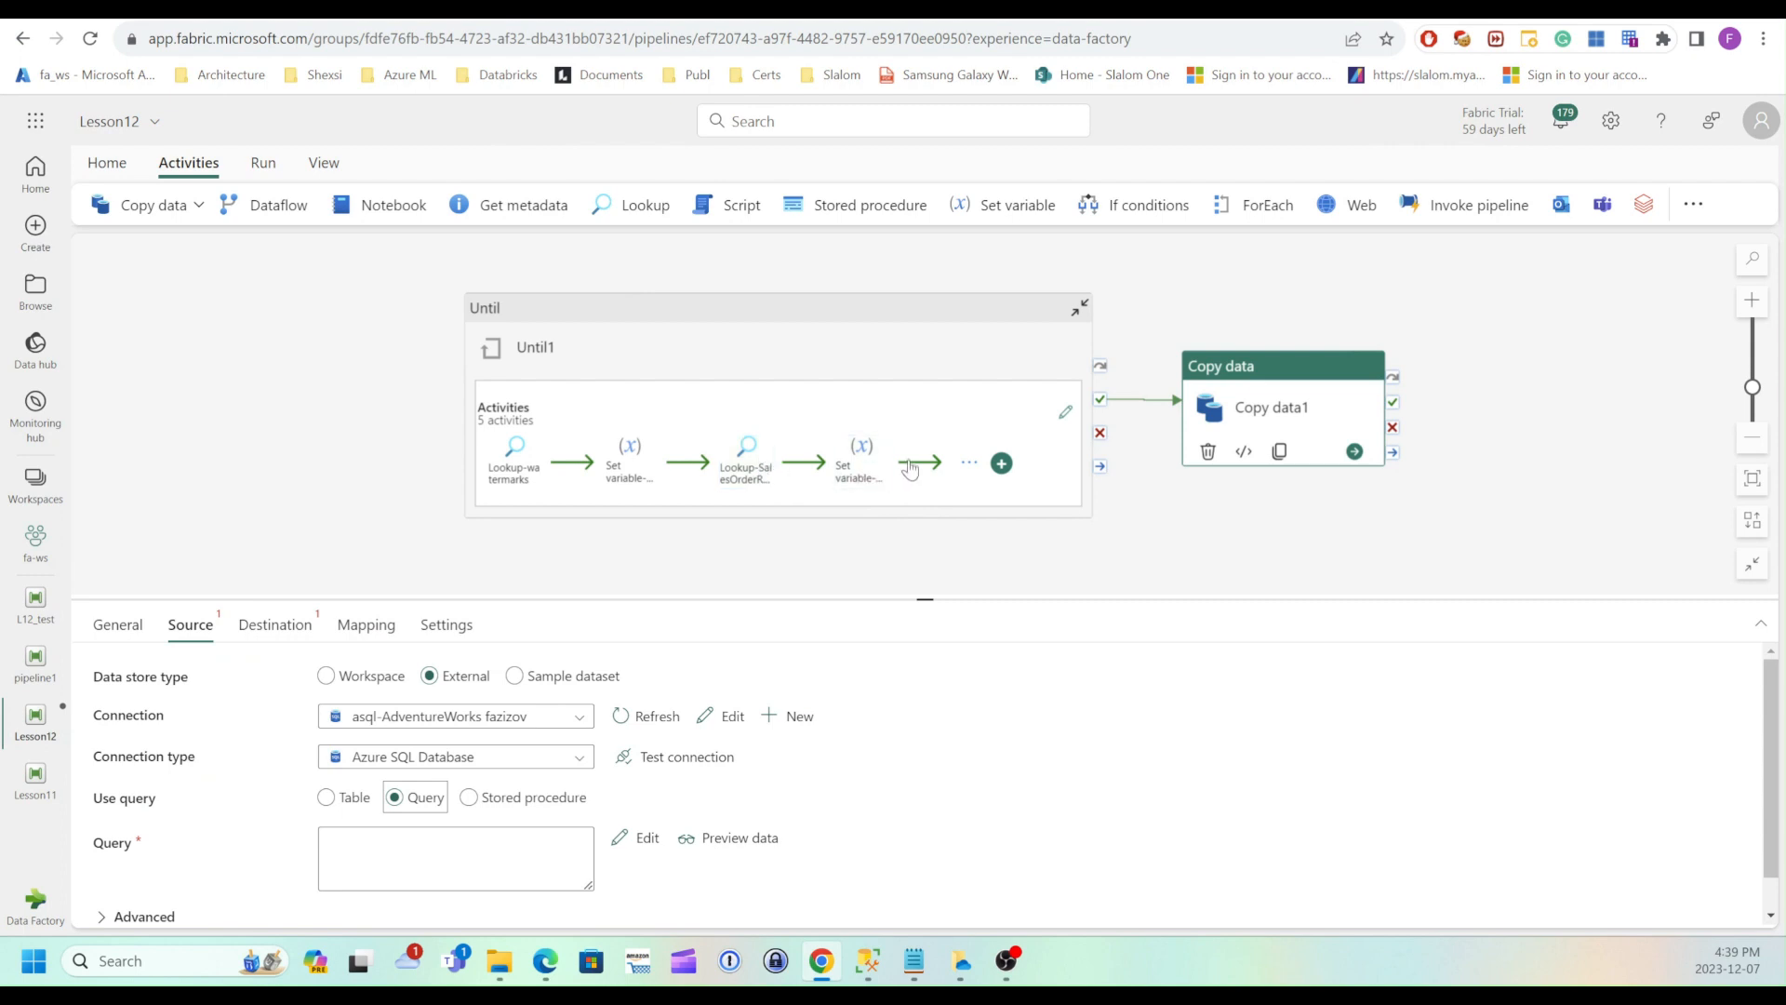
Copy the whole query expression from the Lookup-SalesOrderRowCnt activity inside Until1 and close its expression builder without changes
left_click(972, 522)
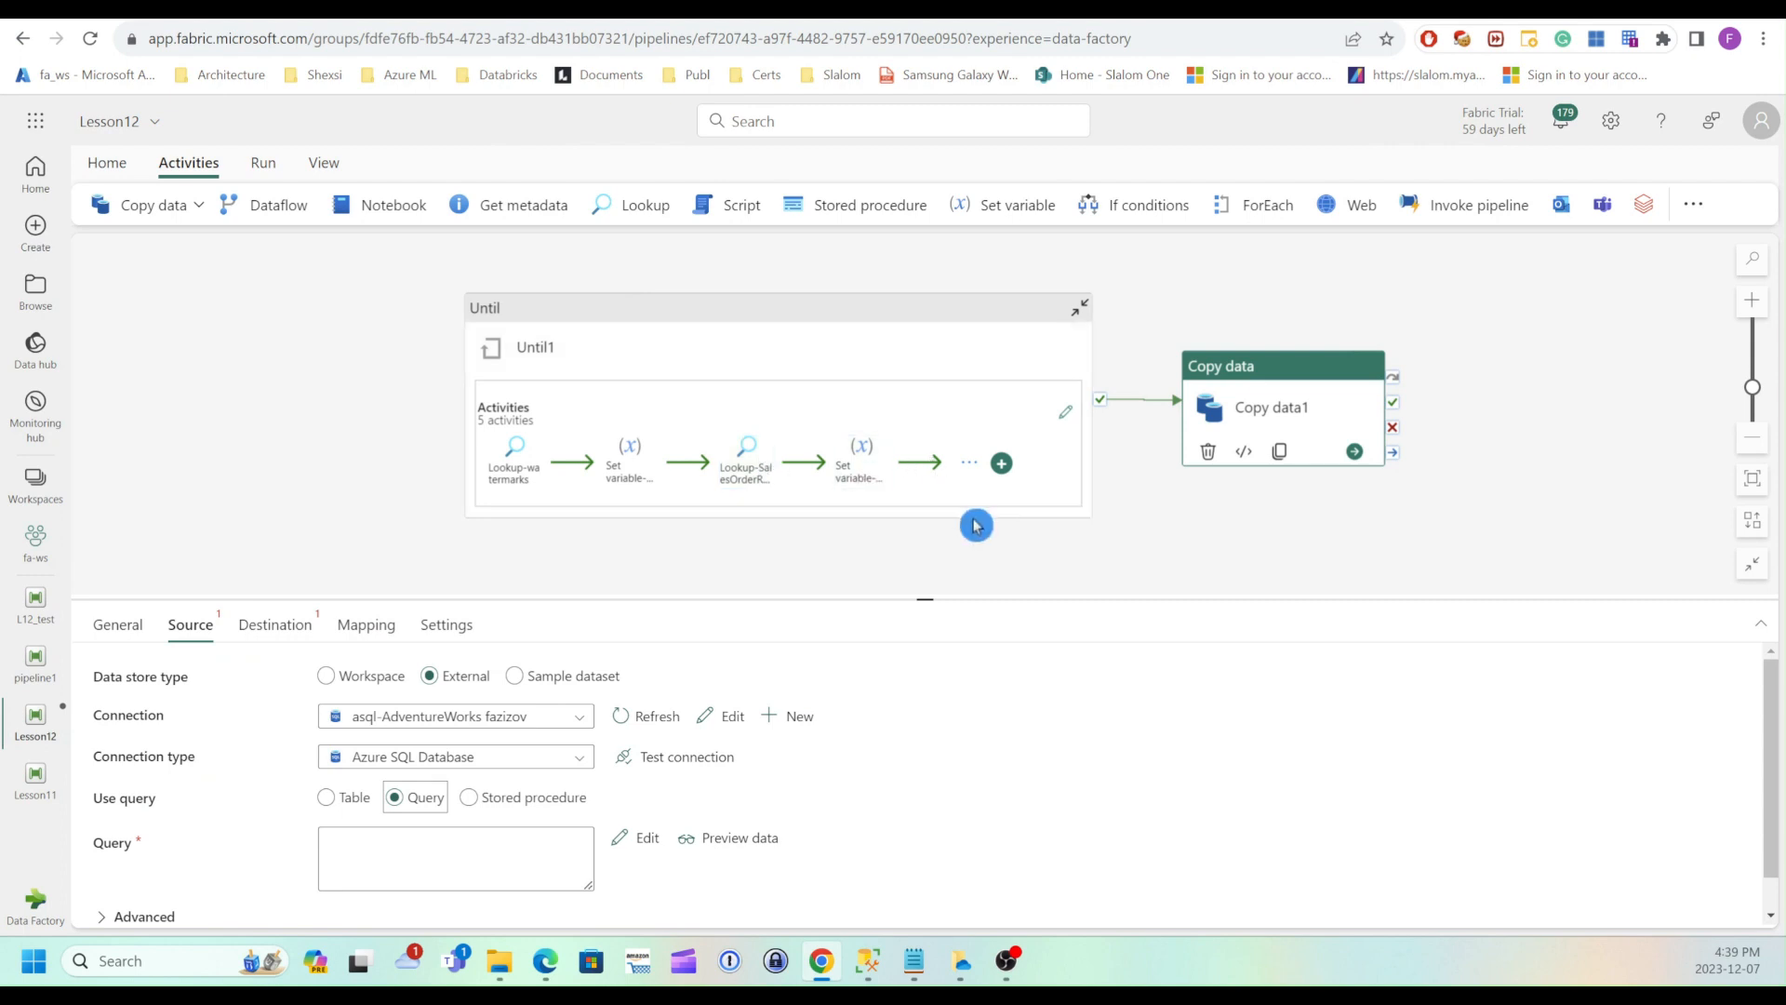
left_click(745, 459)
left_click(745, 423)
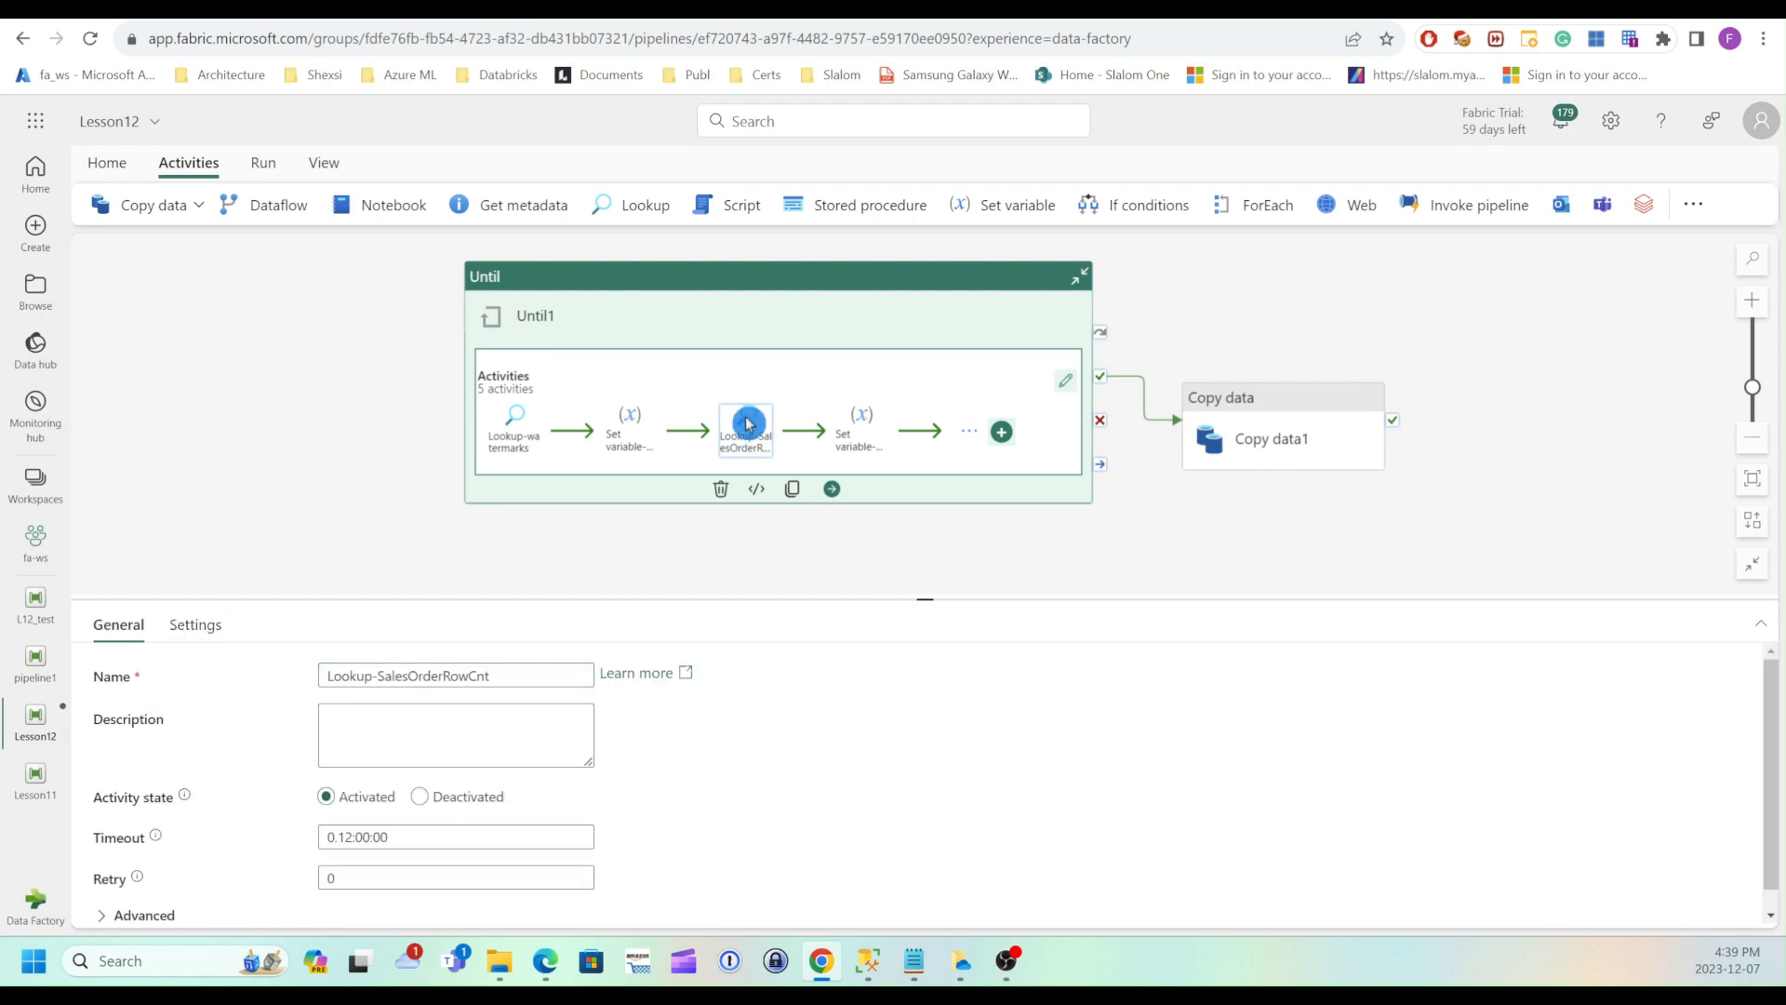
left_click(193, 628)
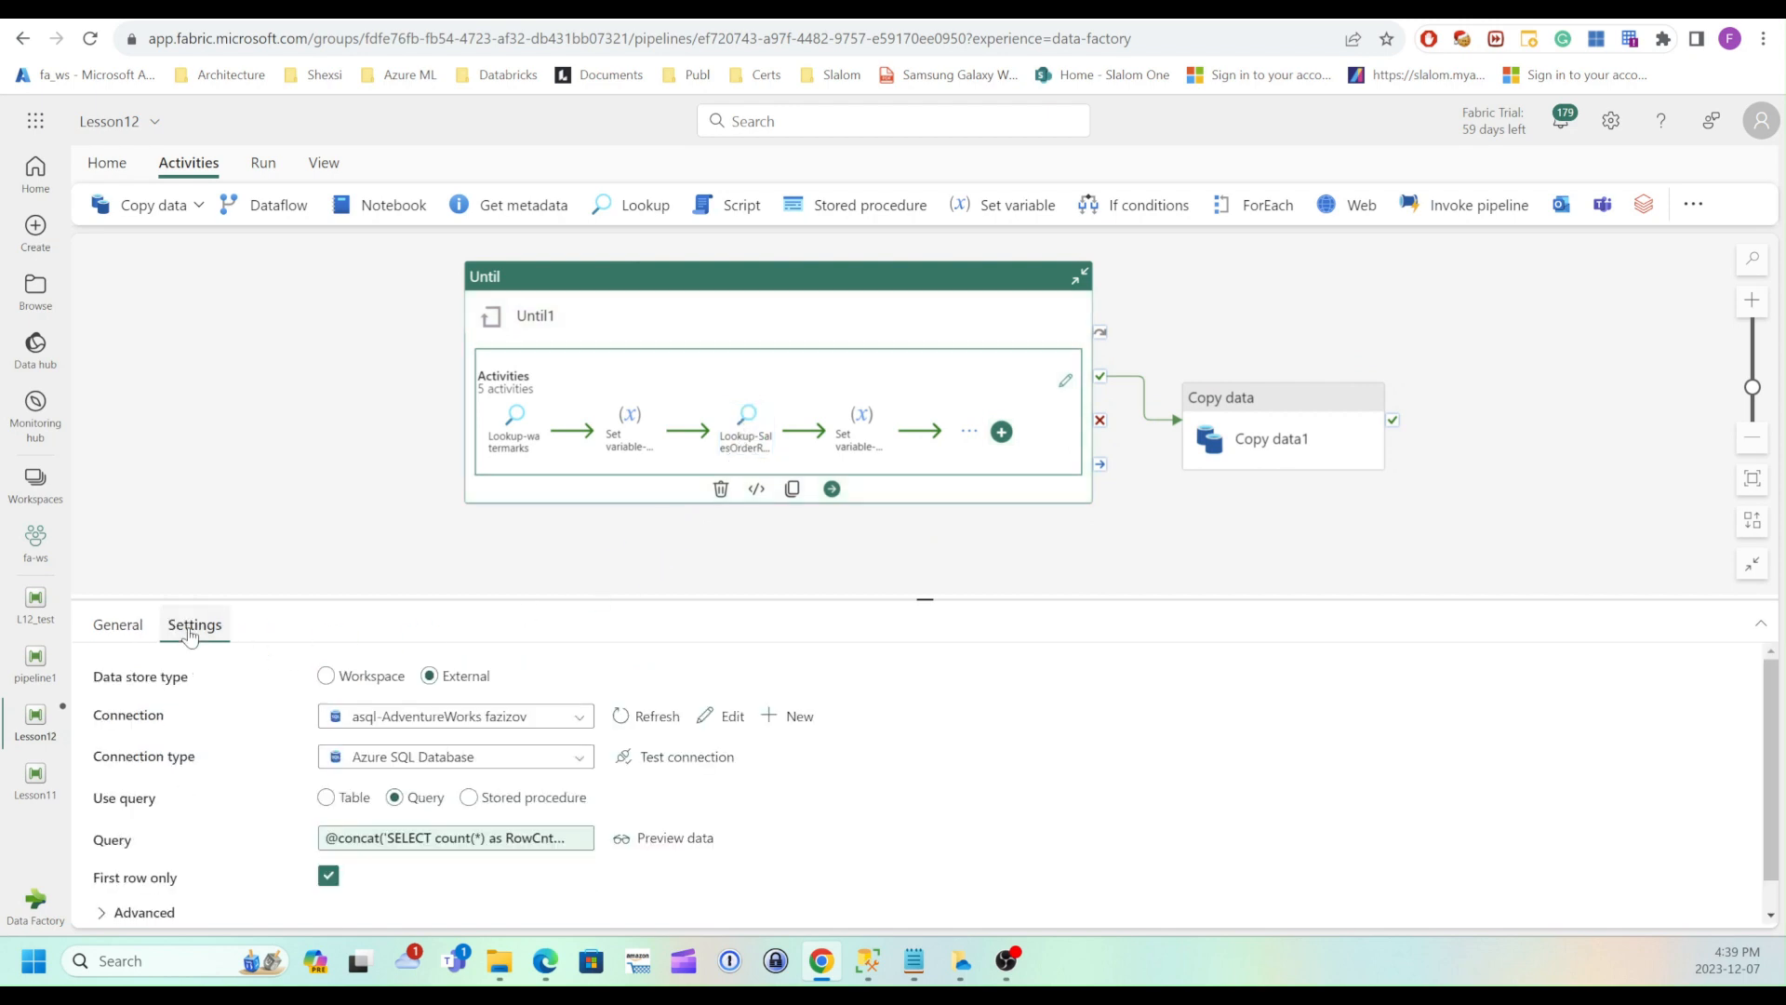
left_click(454, 838)
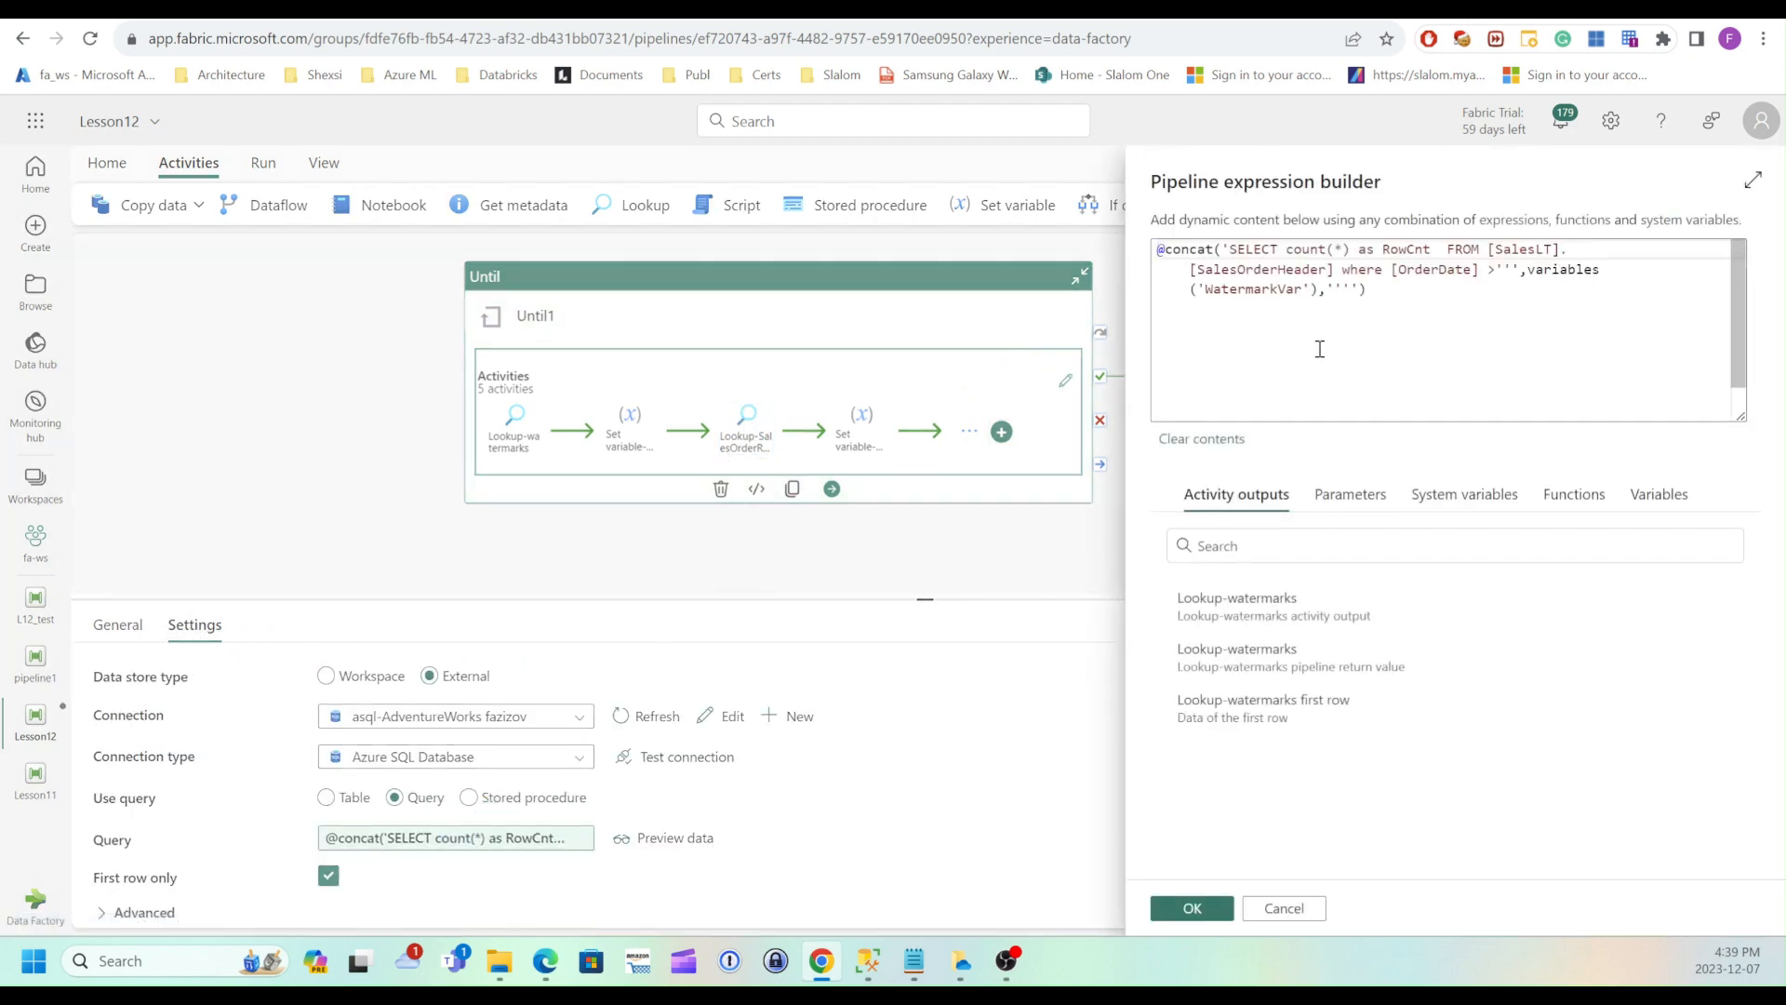
key("ctrl+a")
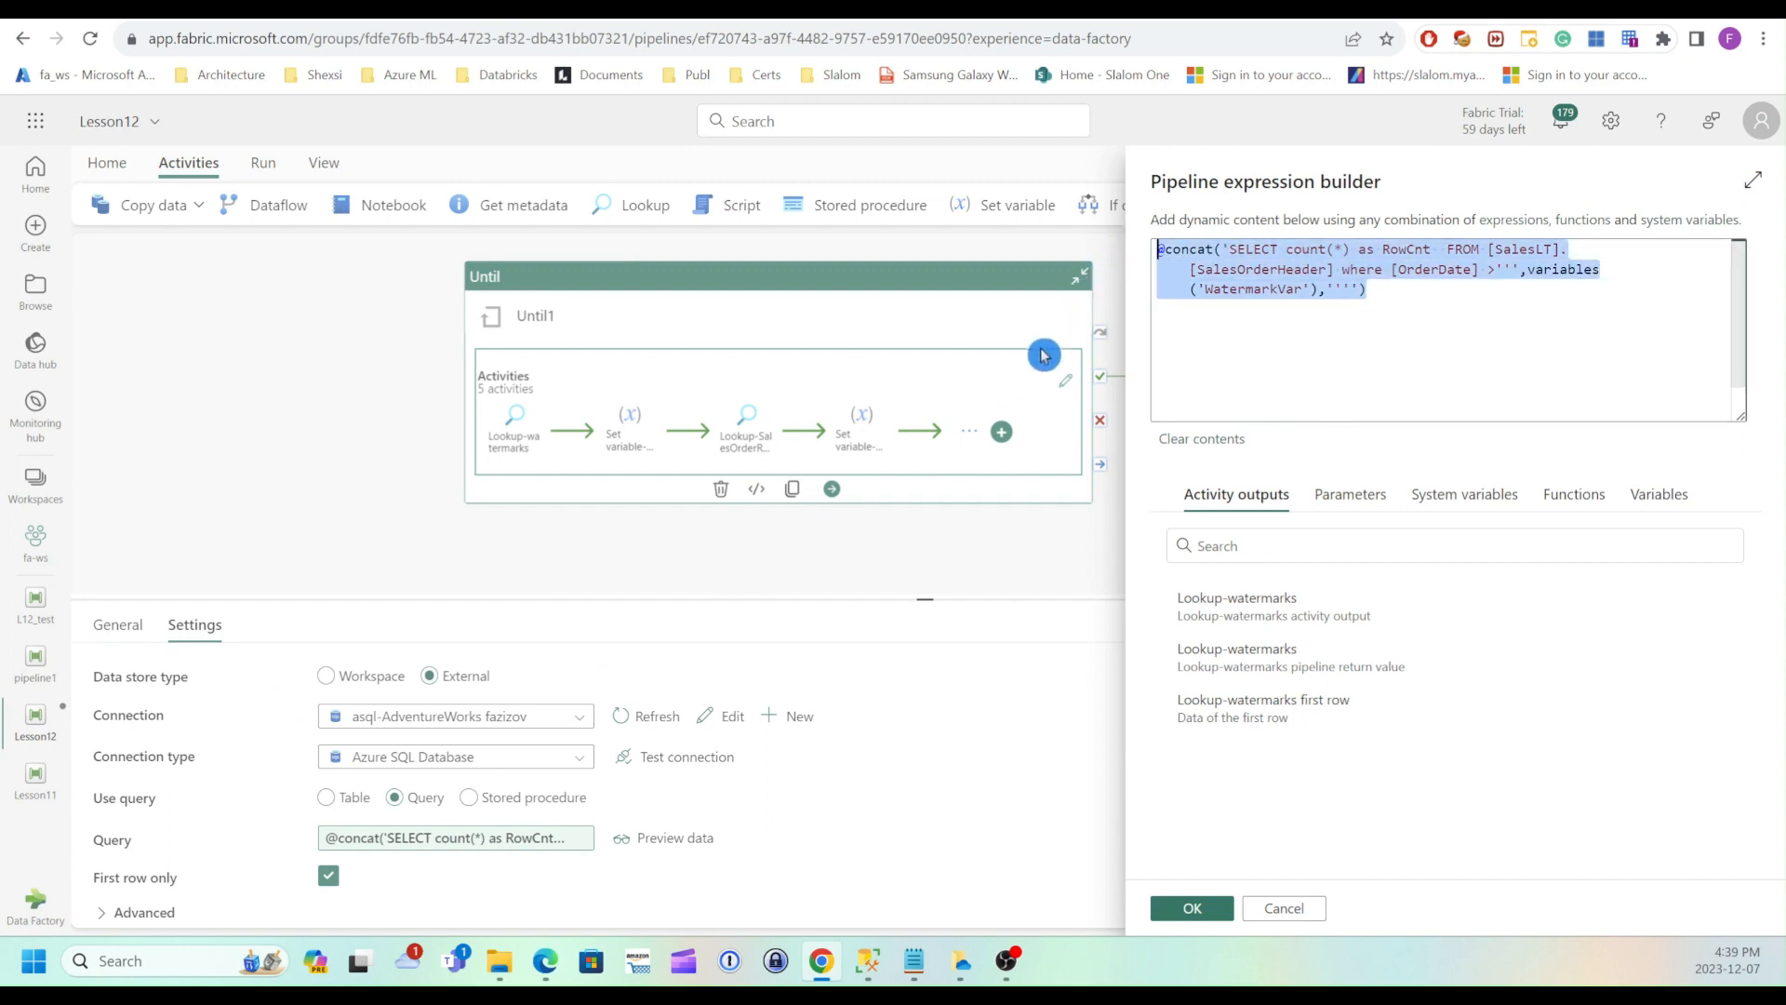
left_click(1272, 891)
Paste the copied expression as the Copy data1 source query, replace count(*) as RowCnt with *, and accept it
left_click(1244, 409)
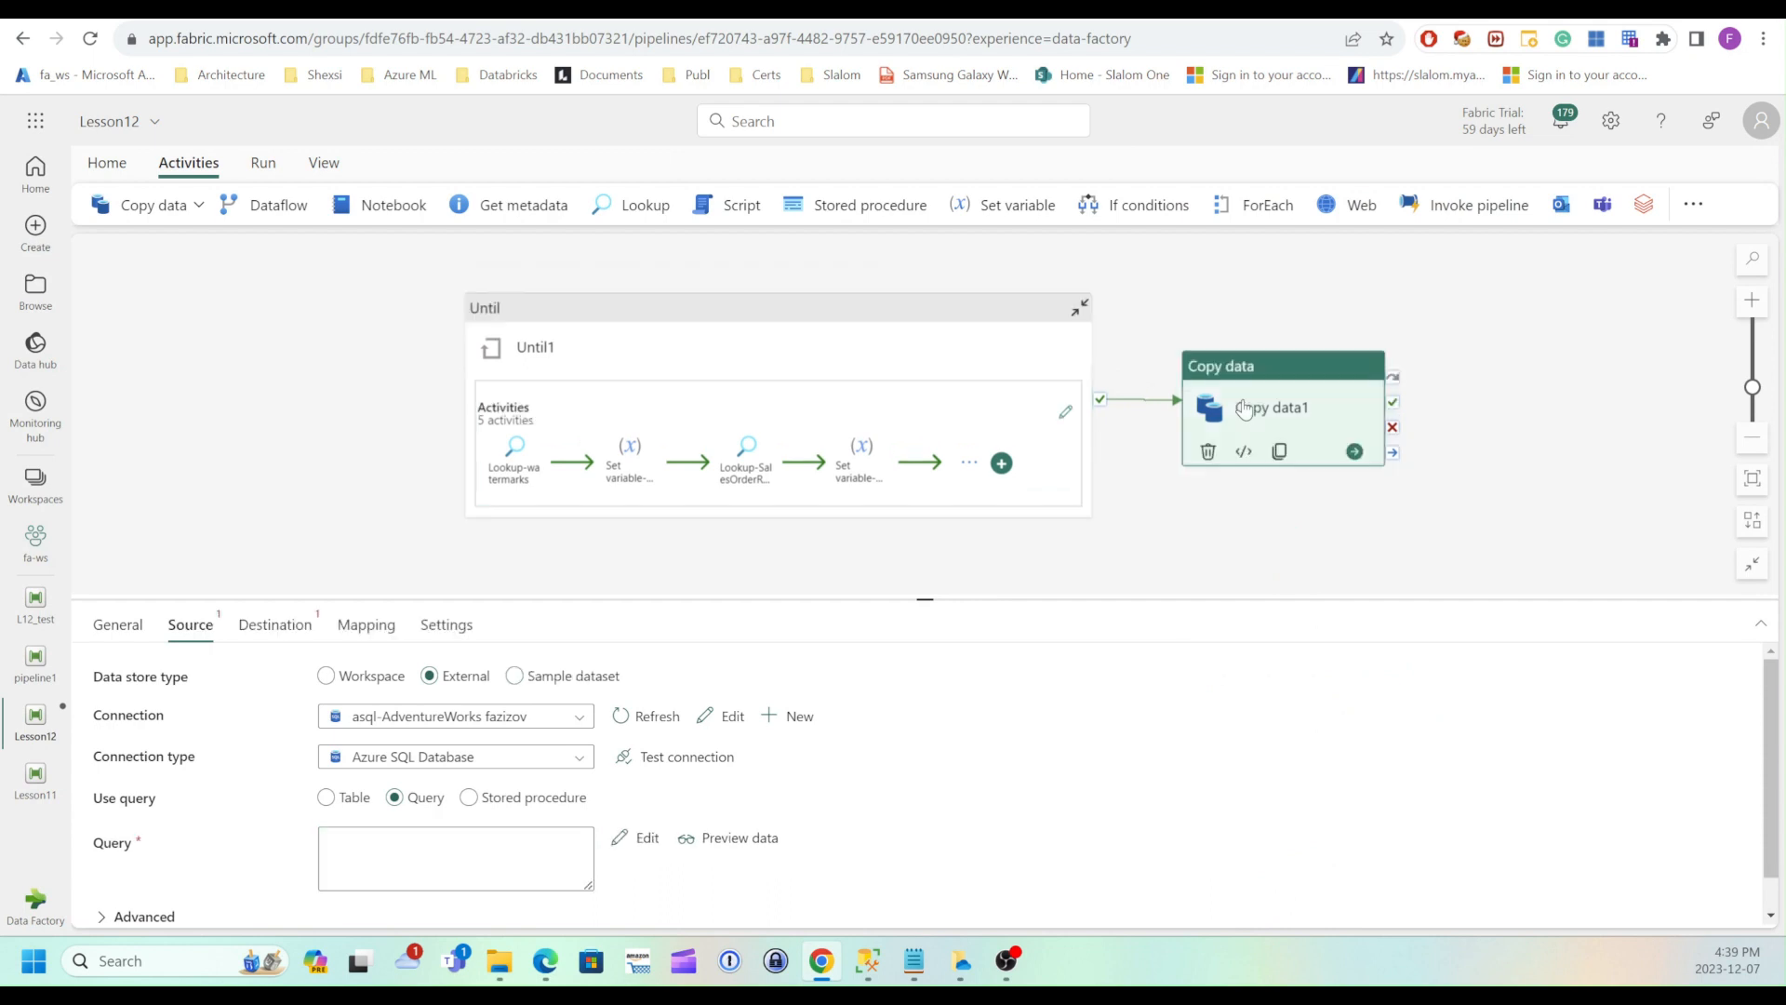
left_click(430, 844)
left_click(460, 905)
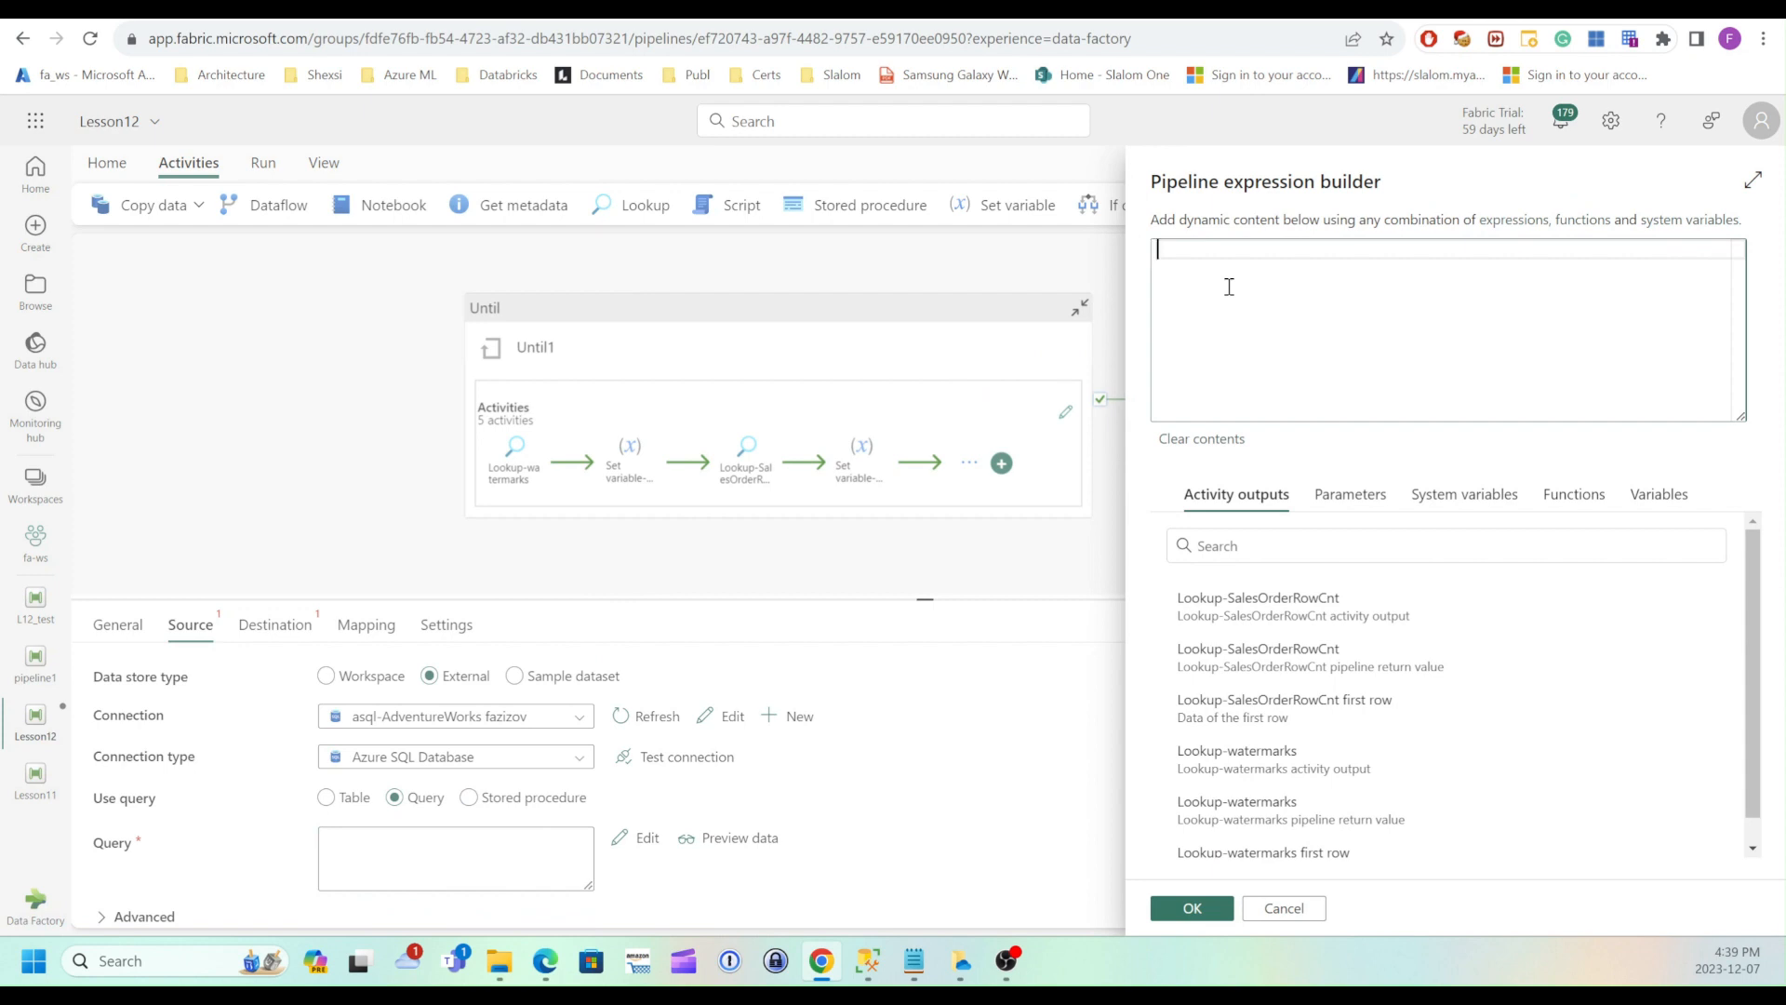
key("ctrl+v")
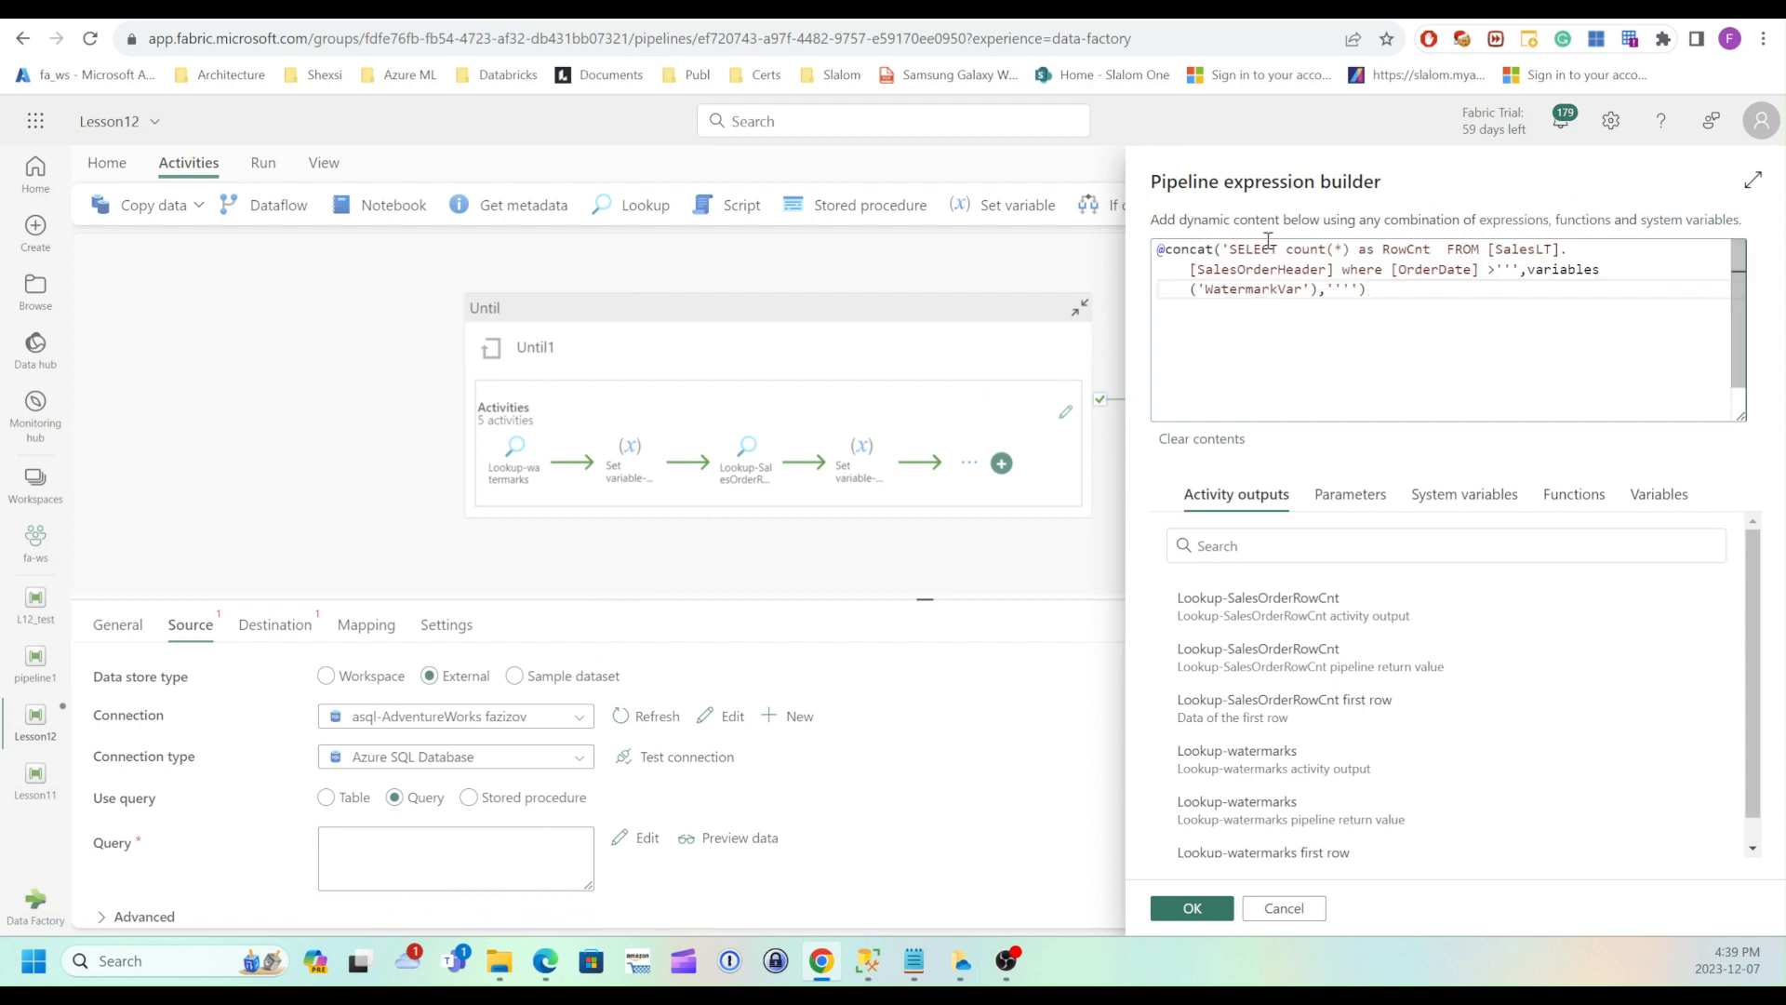
left_click_drag(1287, 244, 1439, 241)
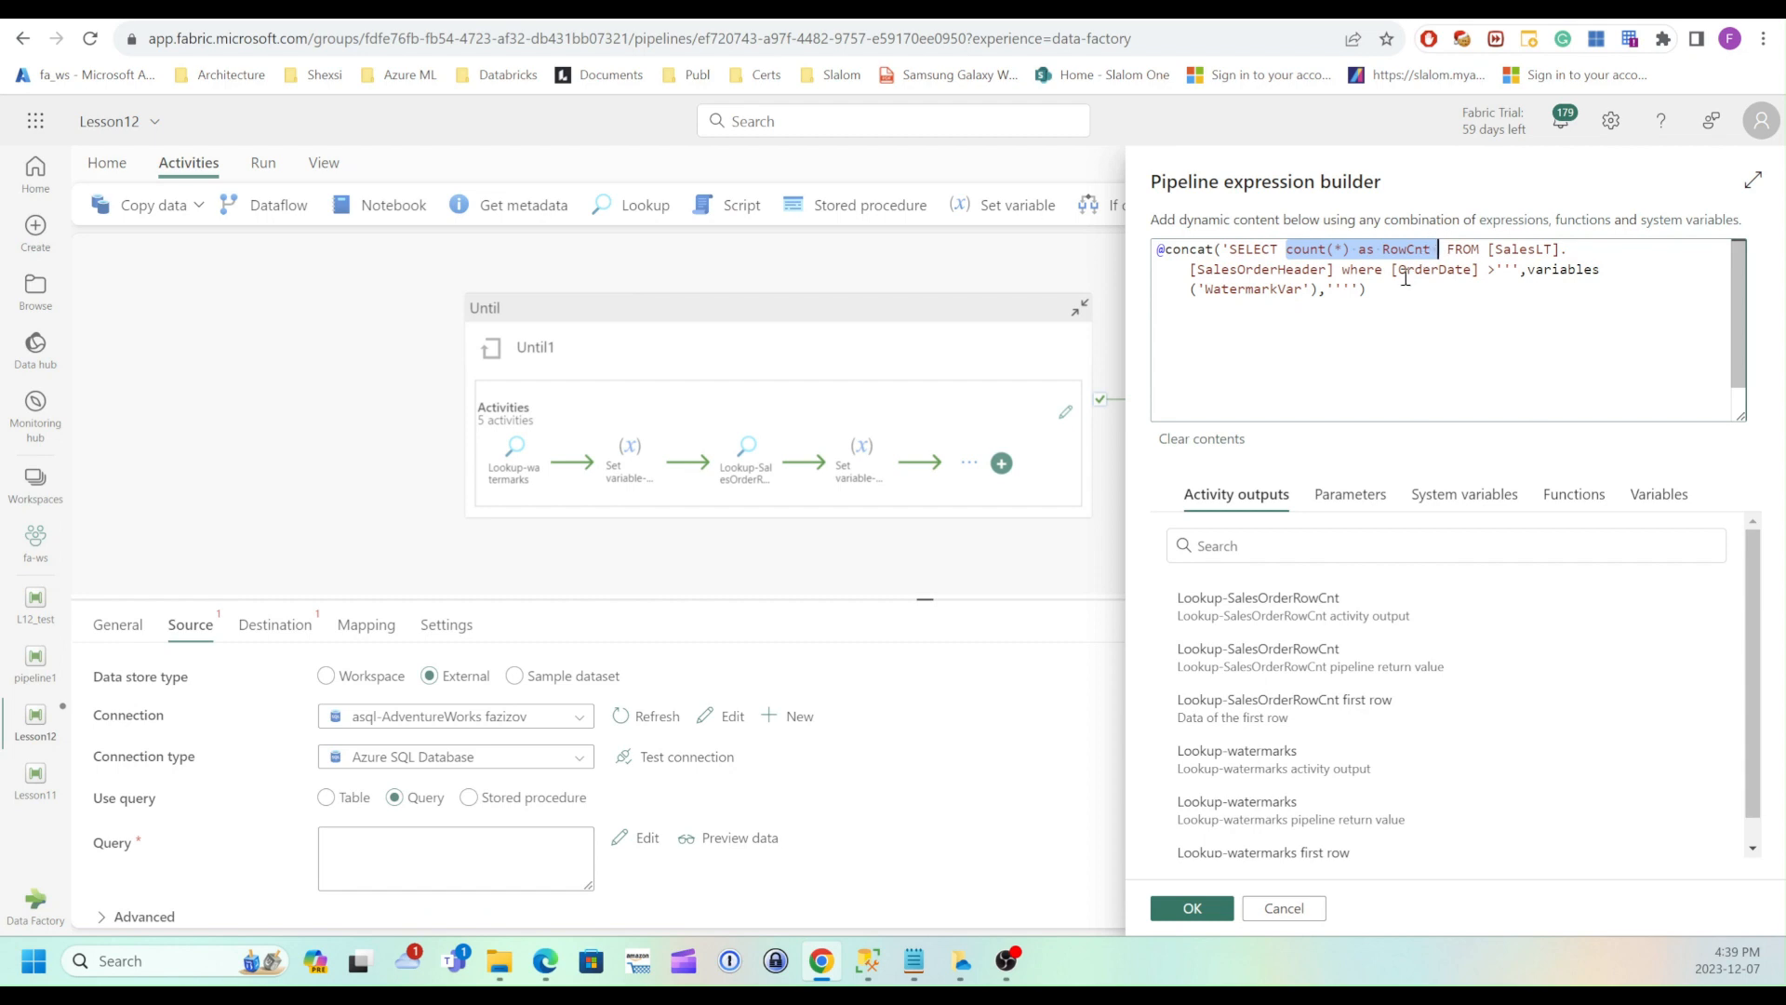
type("*")
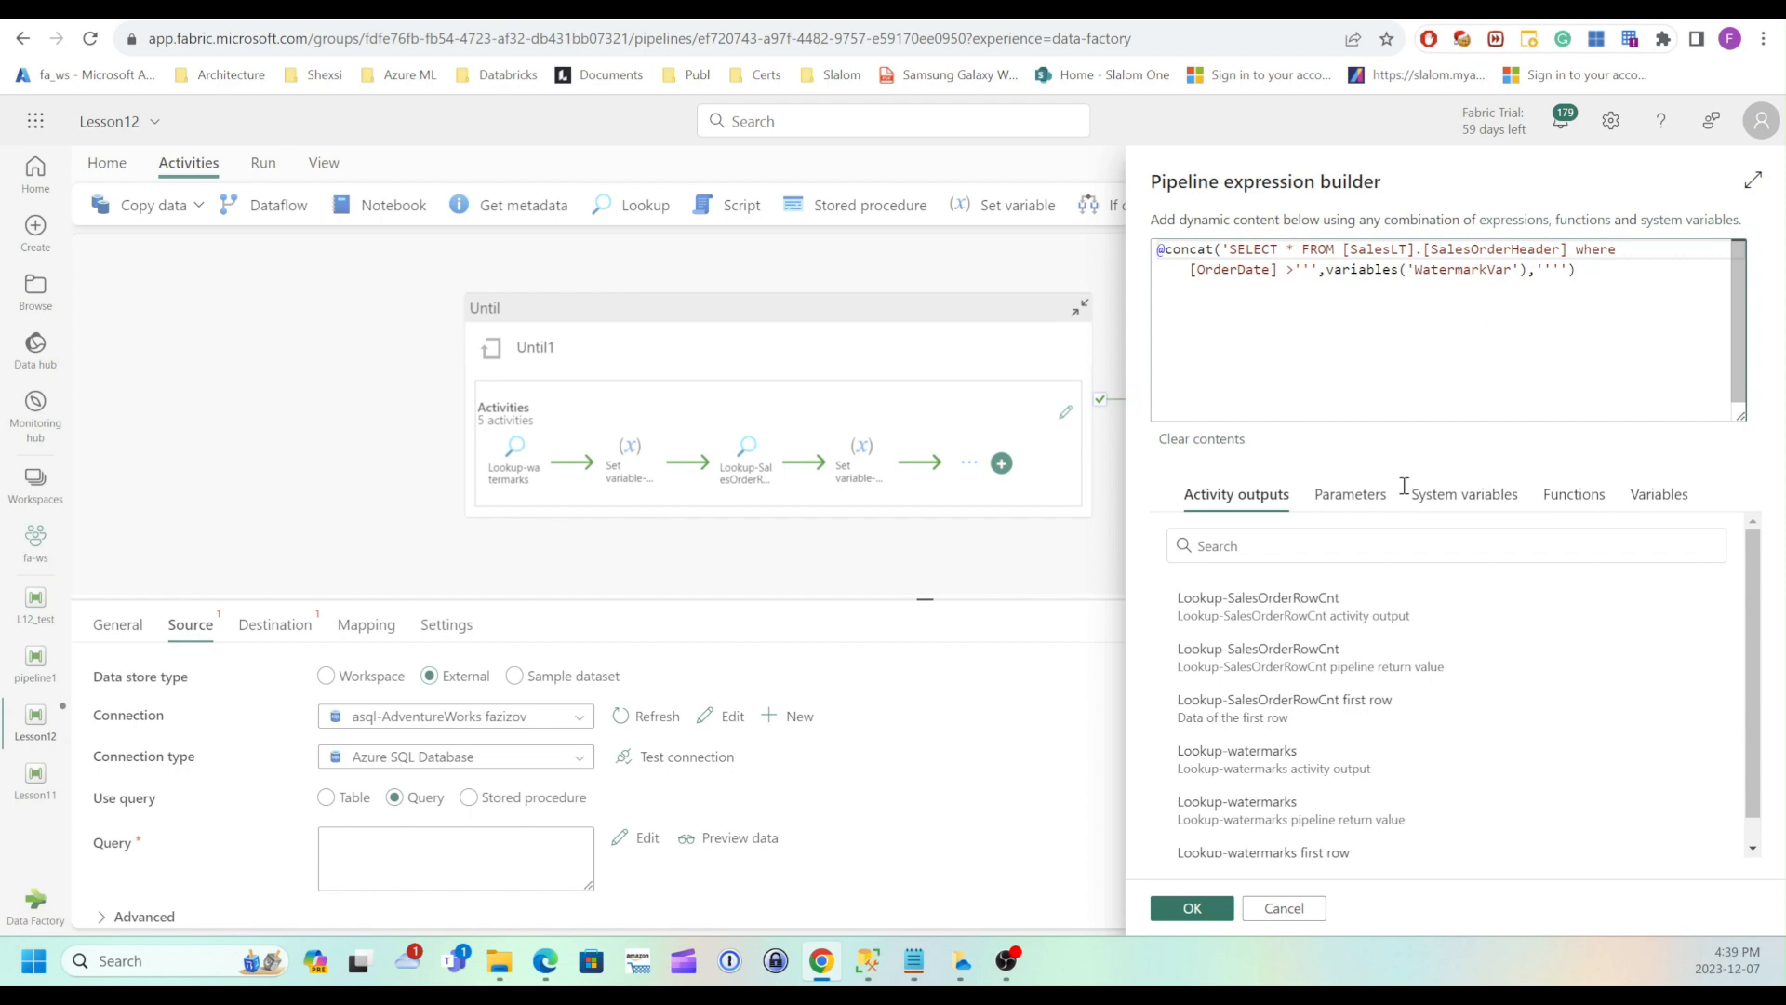
left_click(1191, 908)
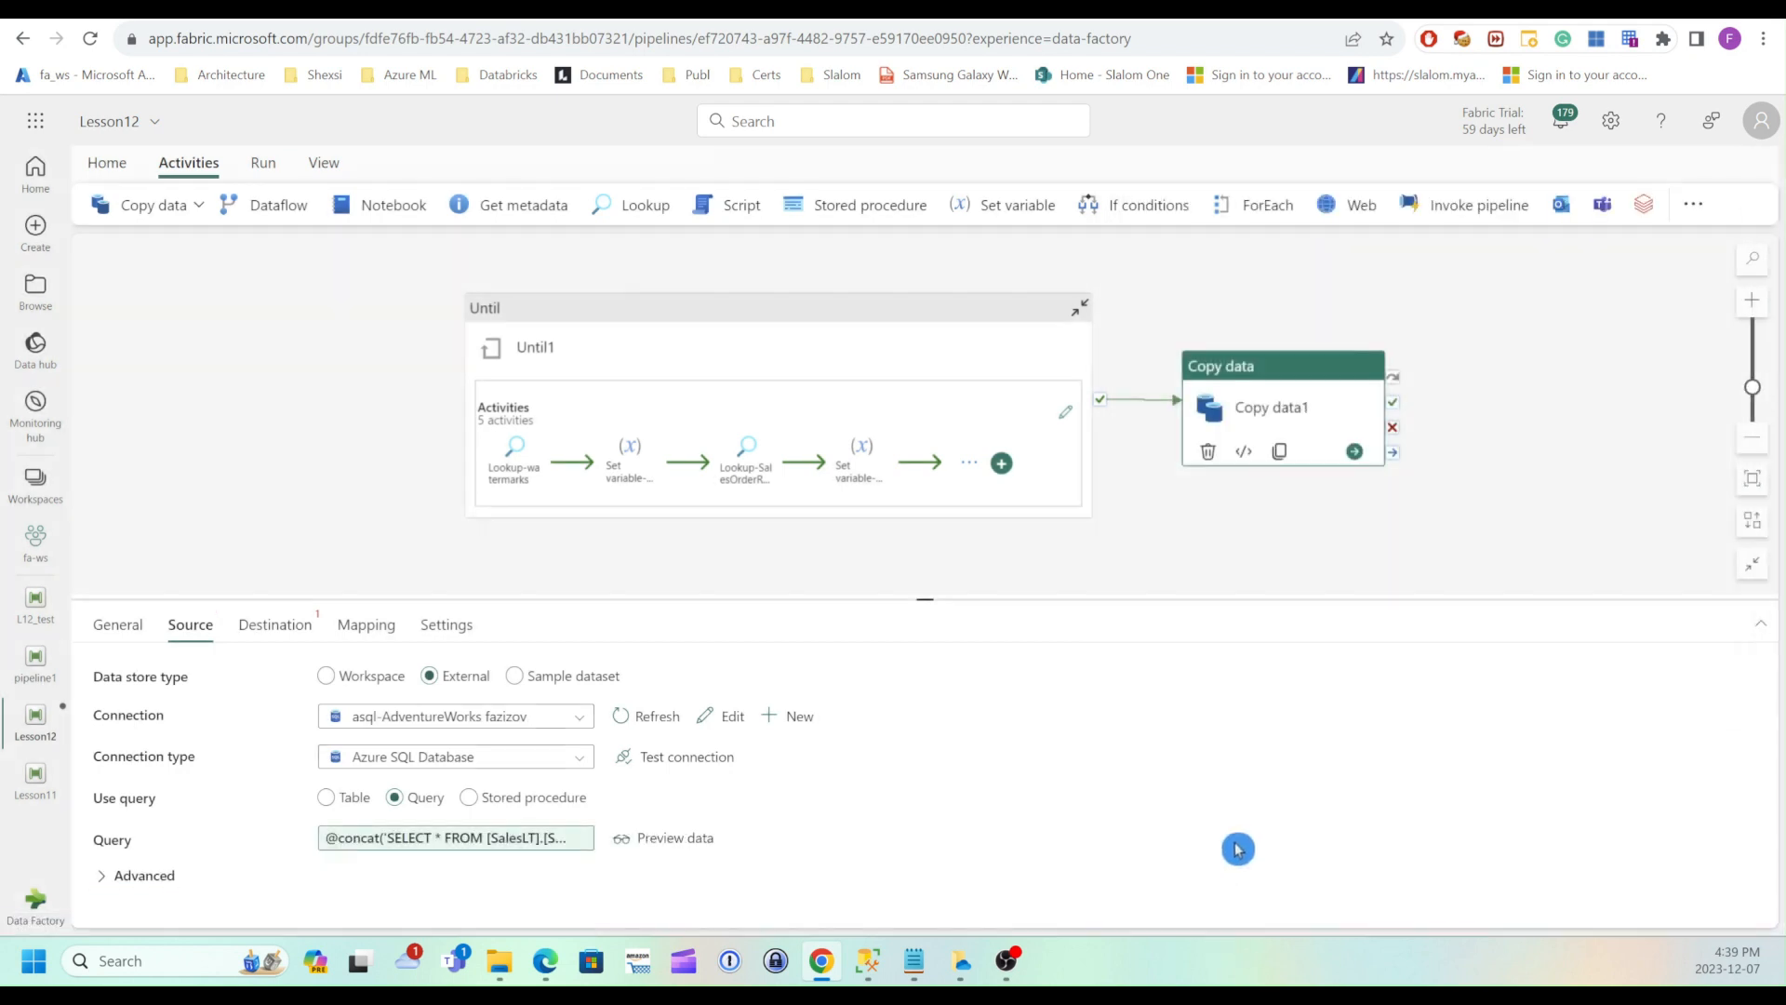
Set the Copy data1 destination to the CovidLH lakehouse in the workspace, with SalesOrderHeader as the table name
left_click(288, 641)
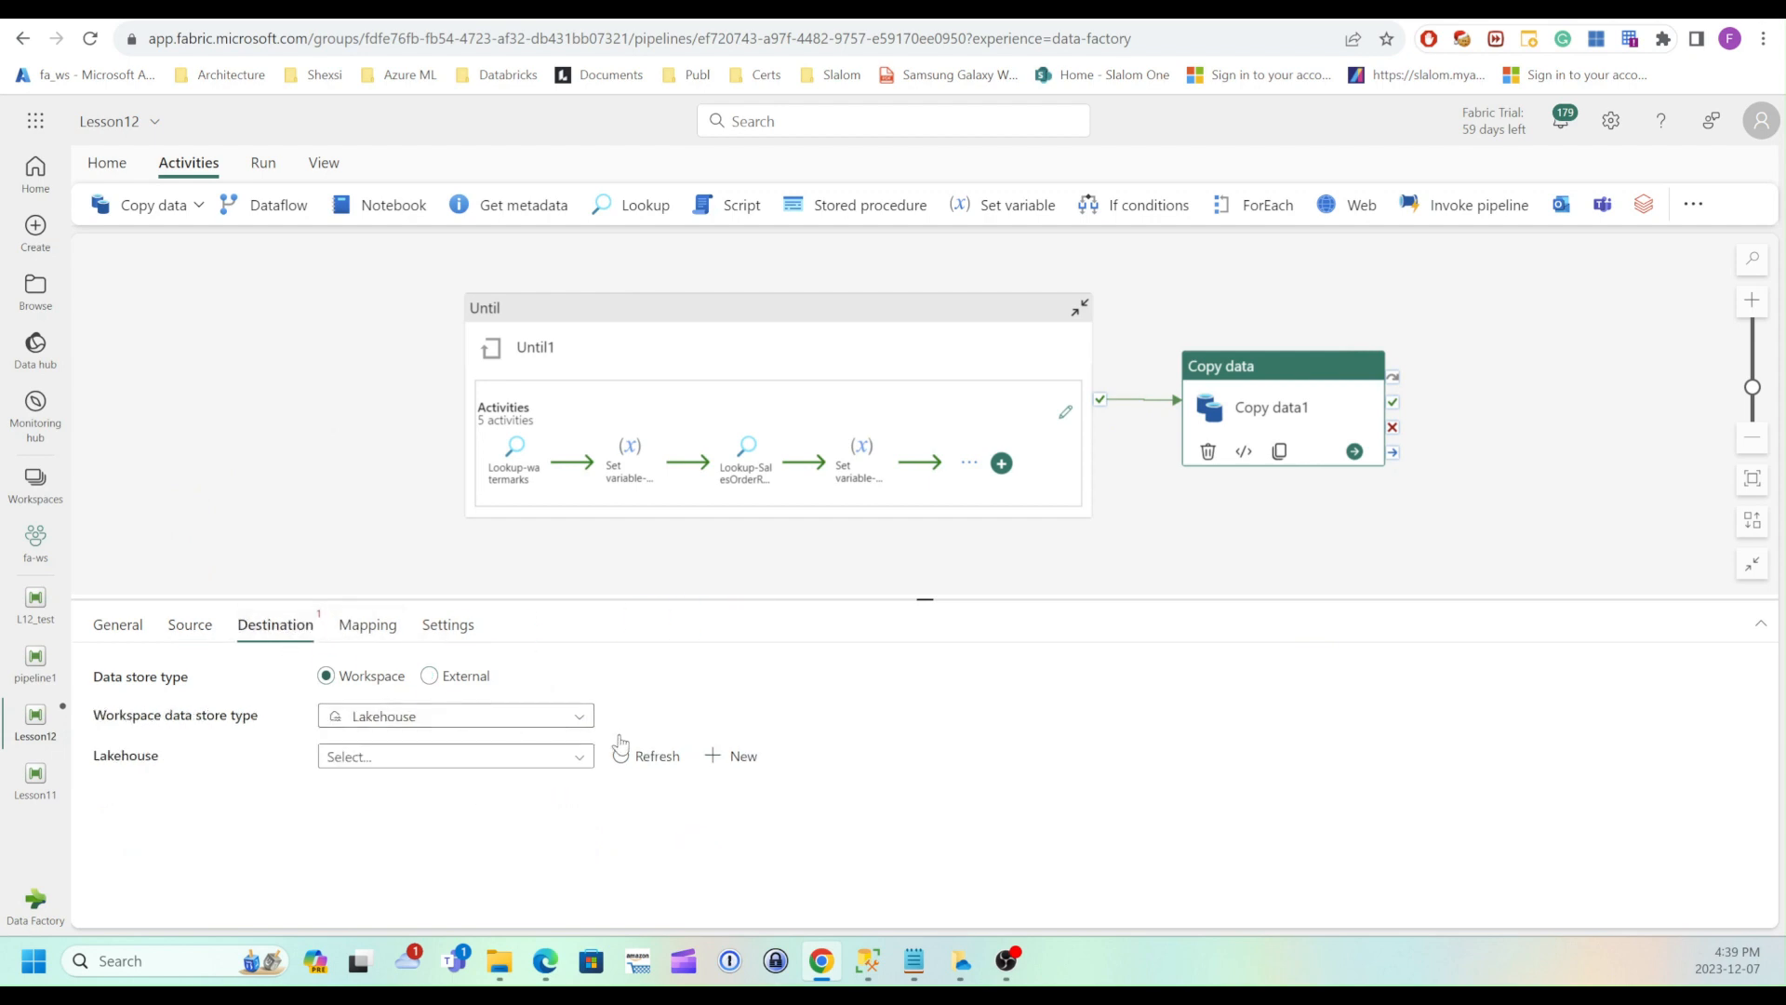
left_click(468, 756)
left_click(414, 795)
left_click(384, 836)
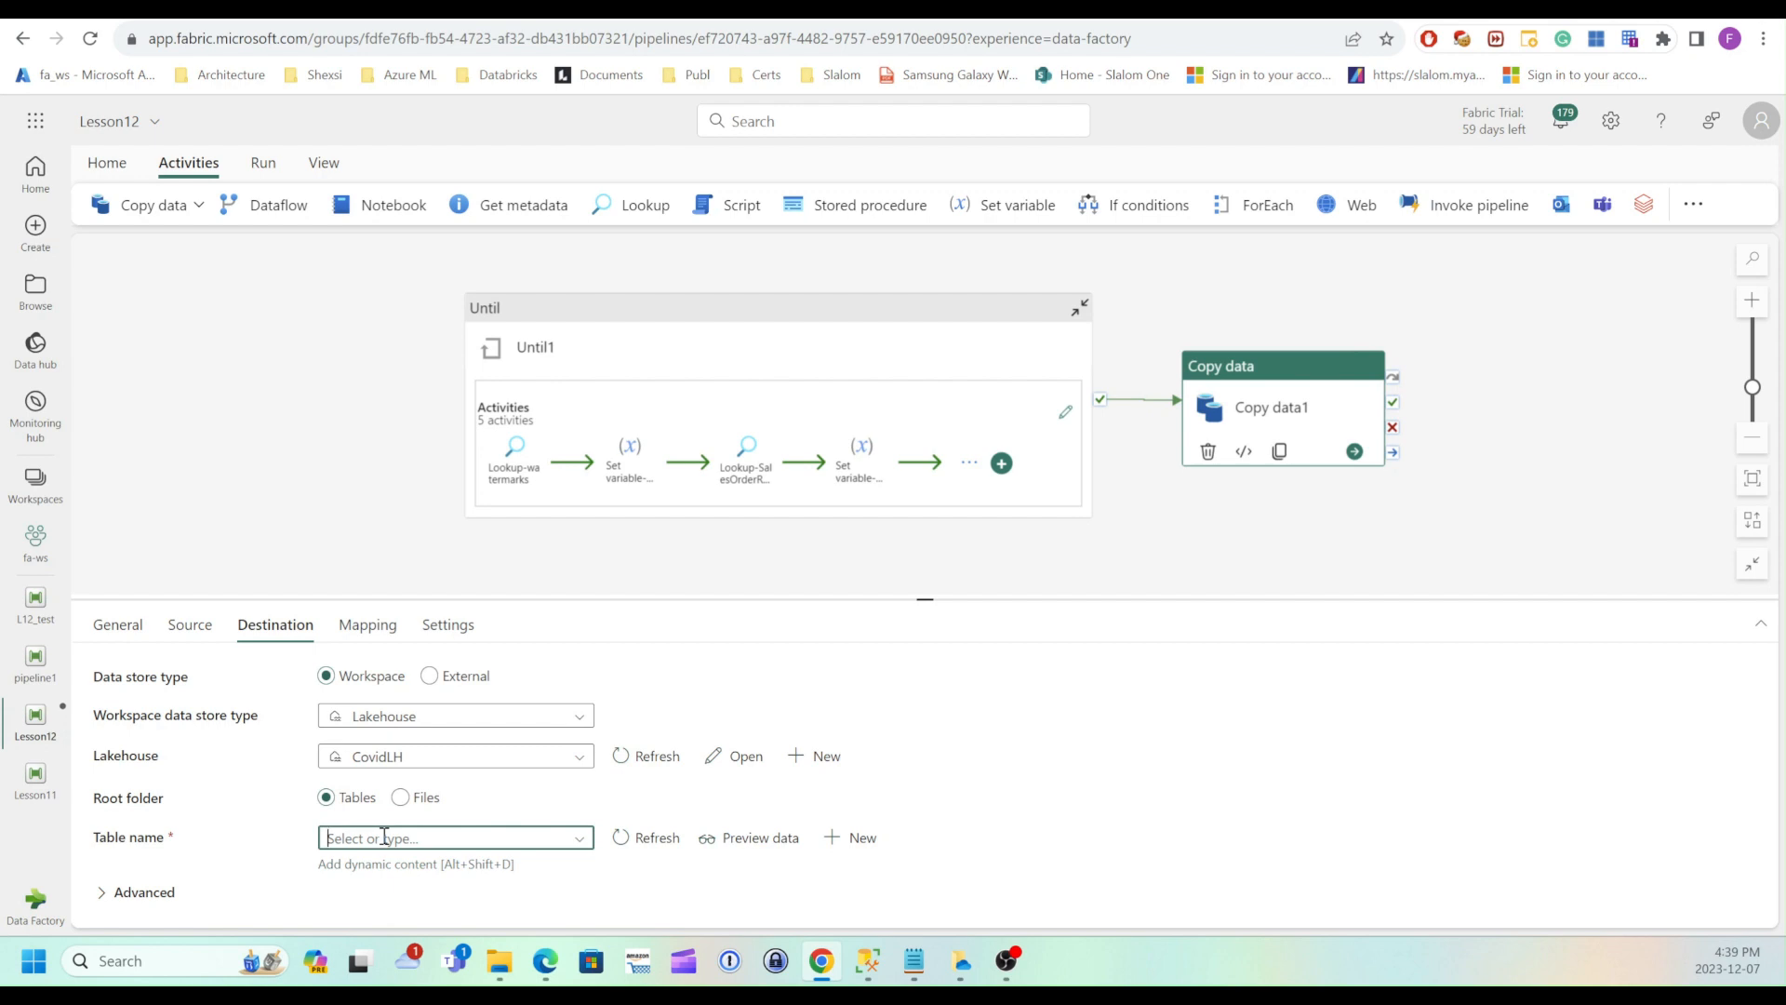
type("SalesOrderHeader")
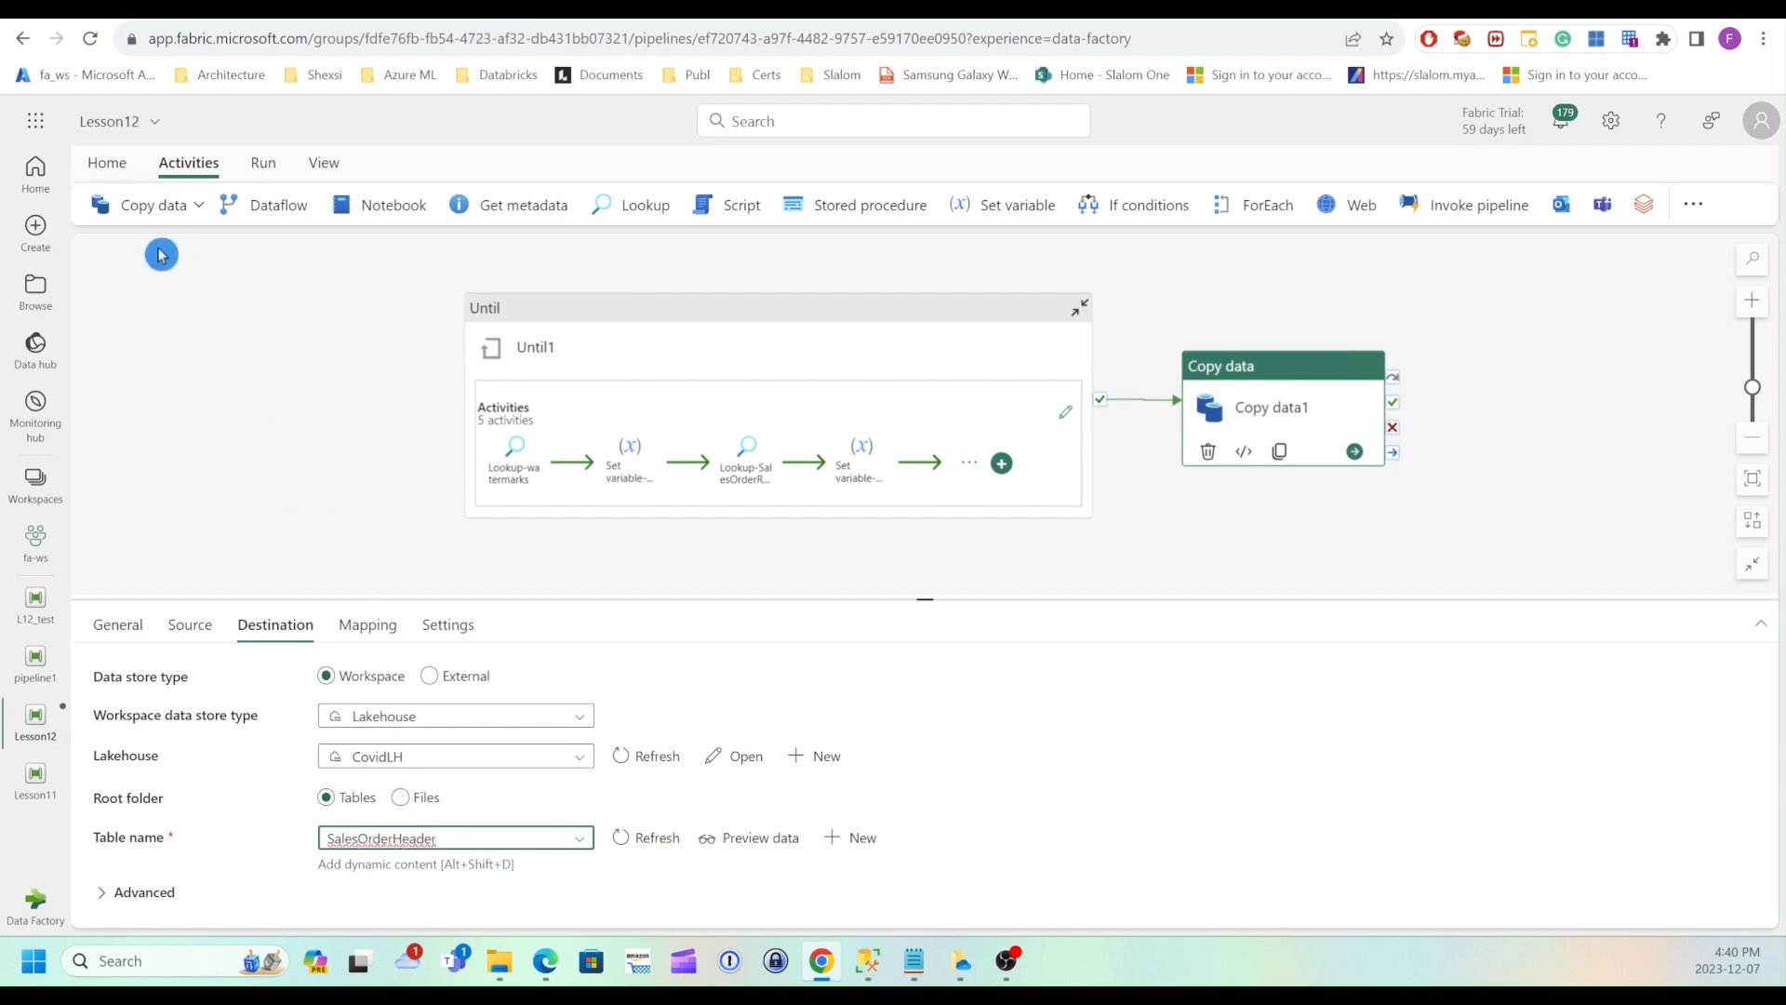
Save the Lesson12 pipeline and run it
left_click(109, 167)
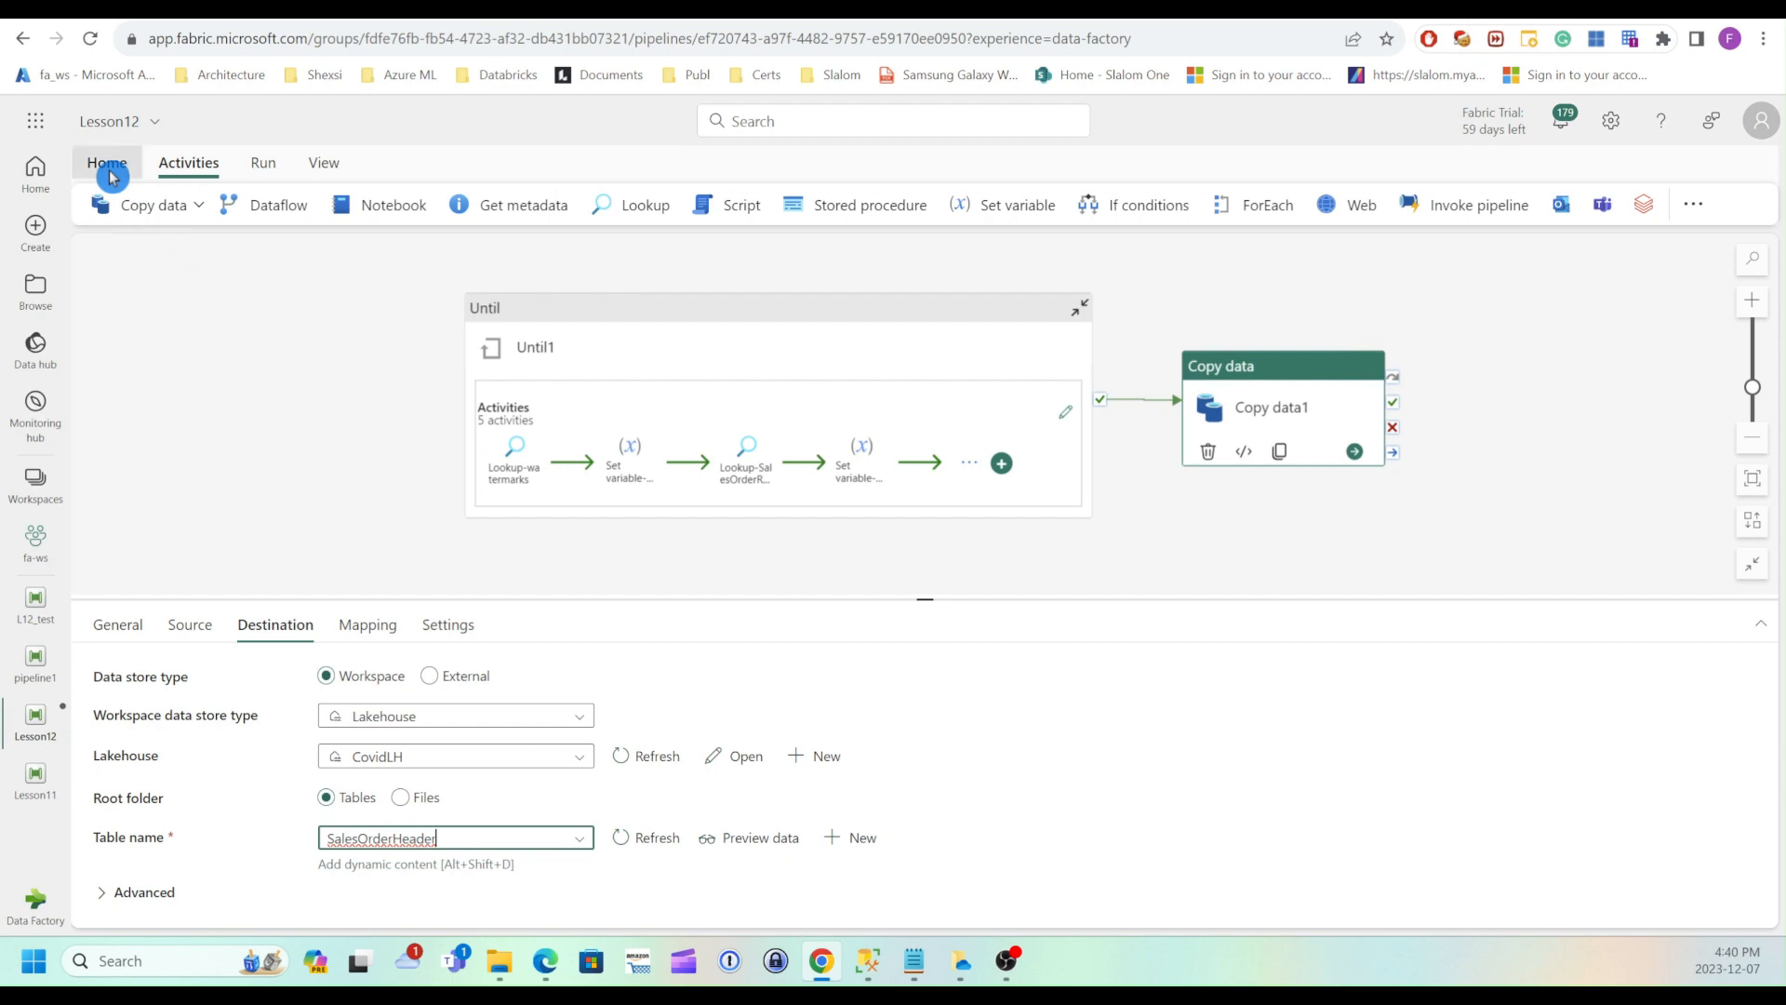
left_click(100, 204)
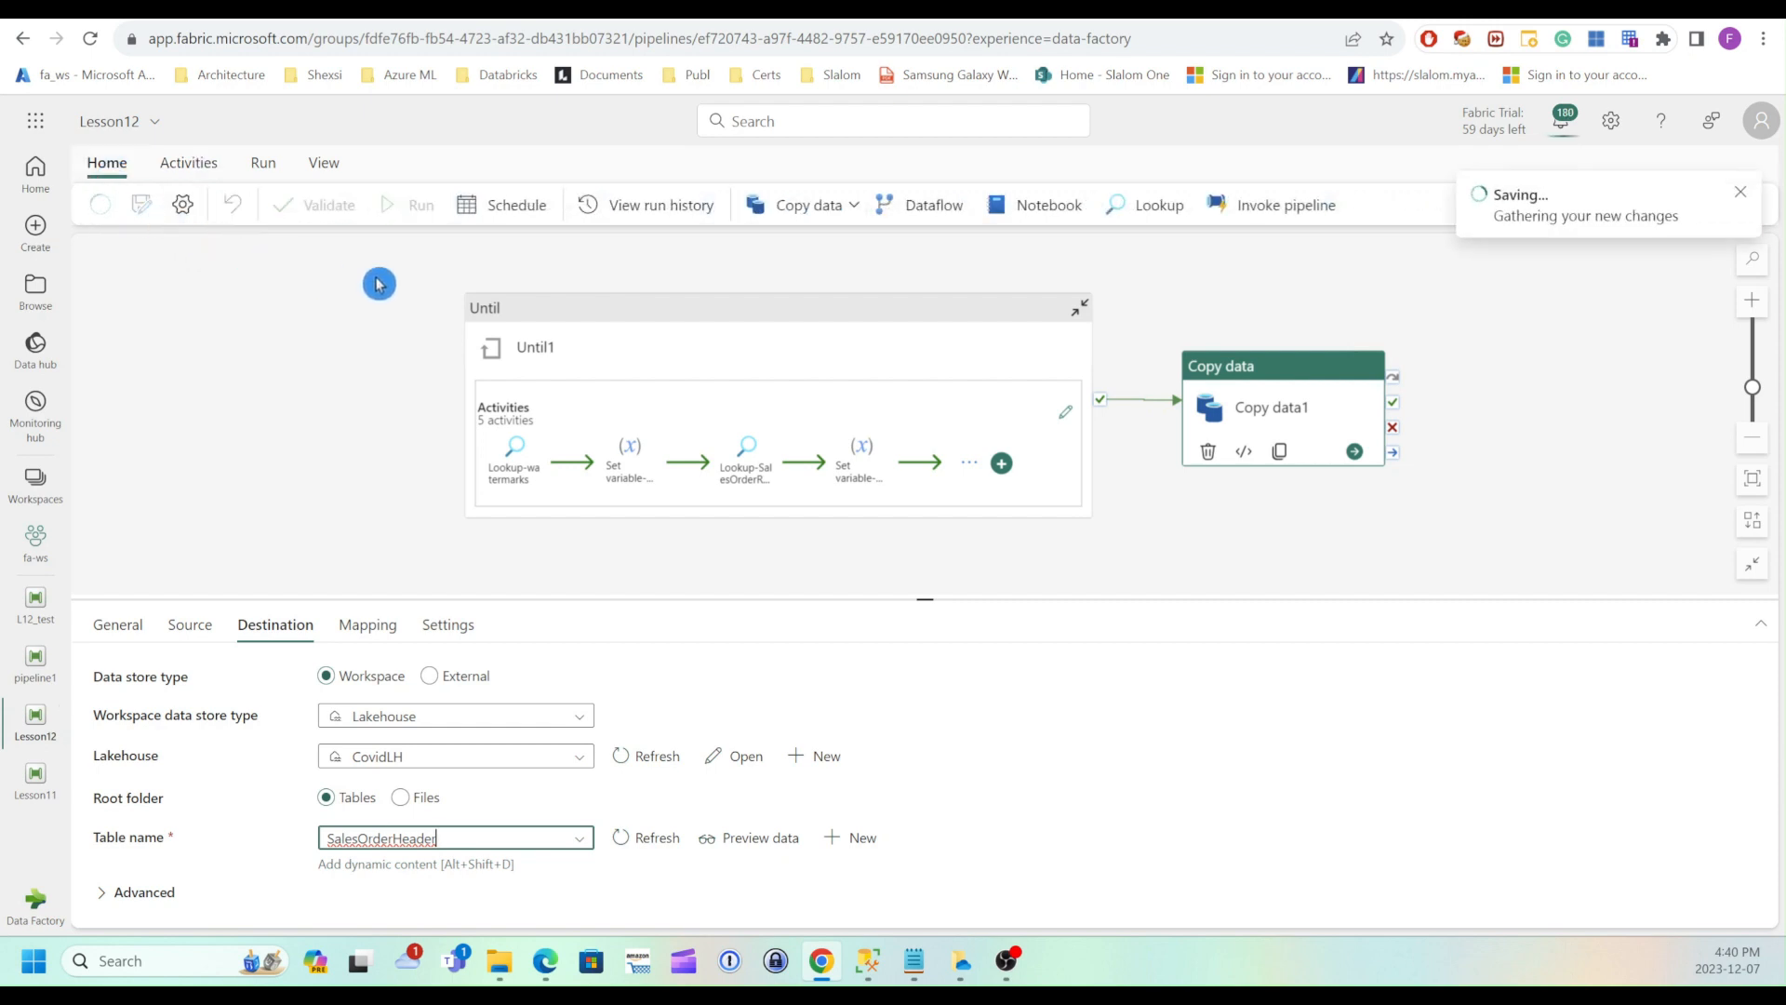
left_click(418, 208)
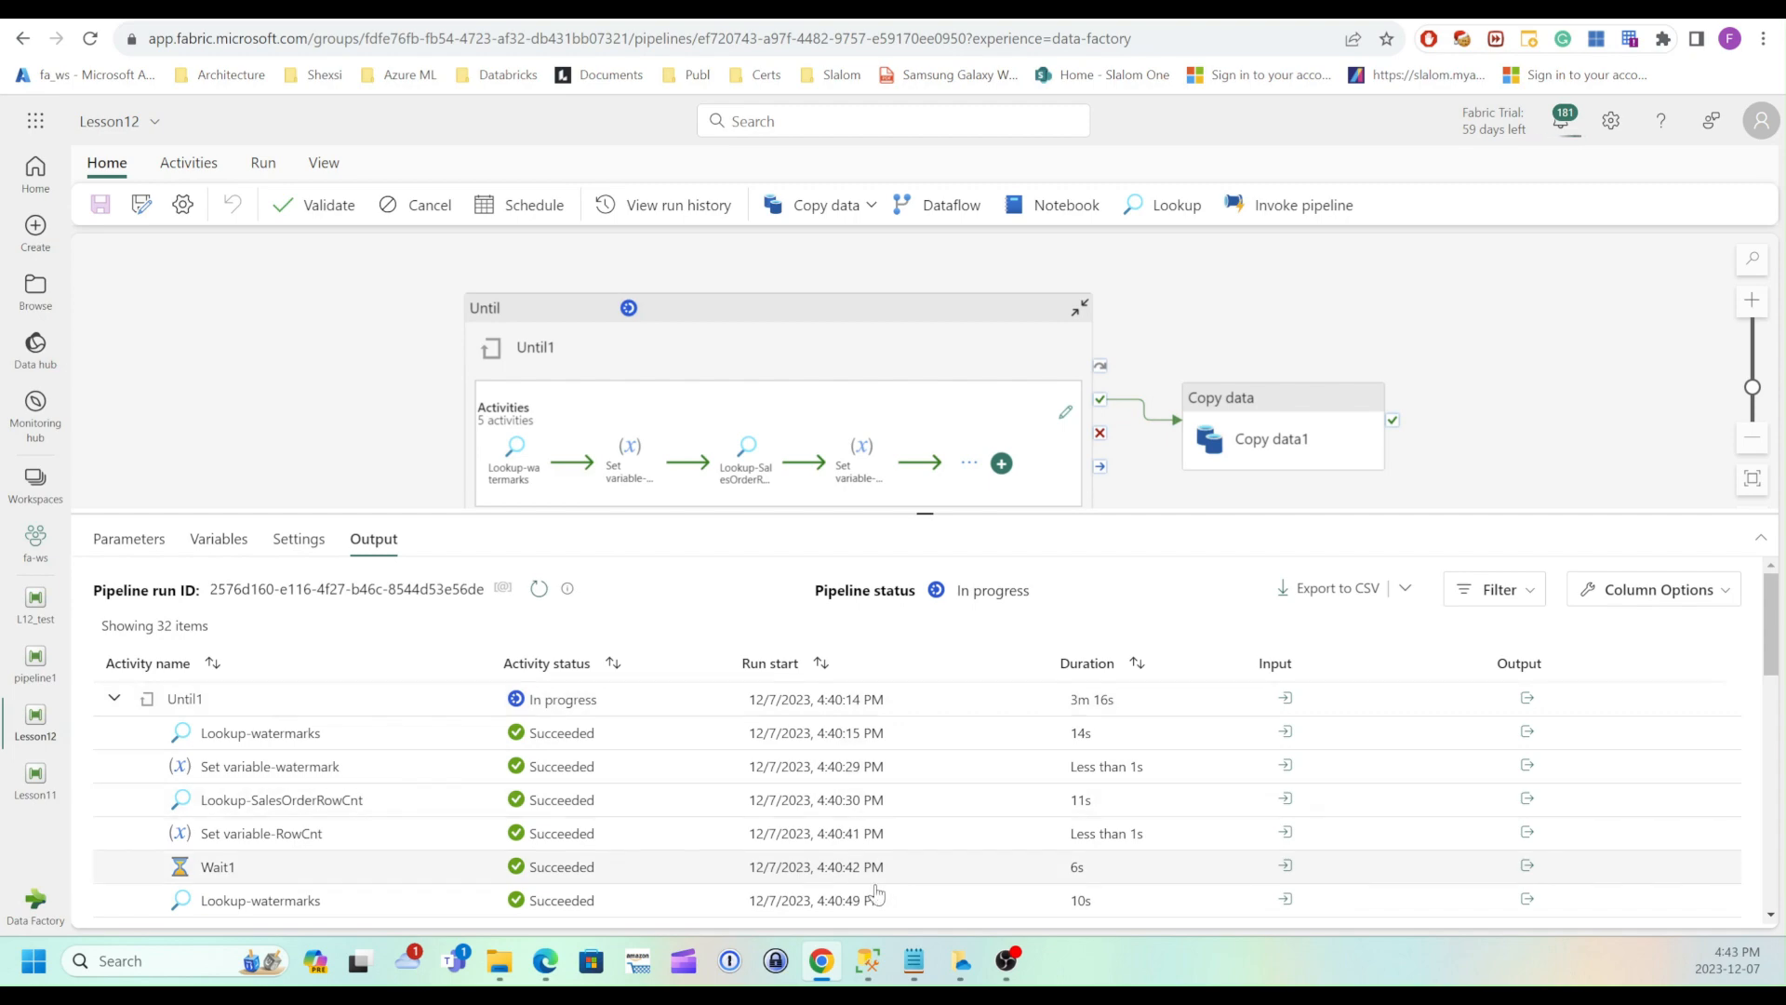
Switch to SQL Server Management Studio and change the Lesson12.sql query's database to AdventureWorks
left_click(869, 967)
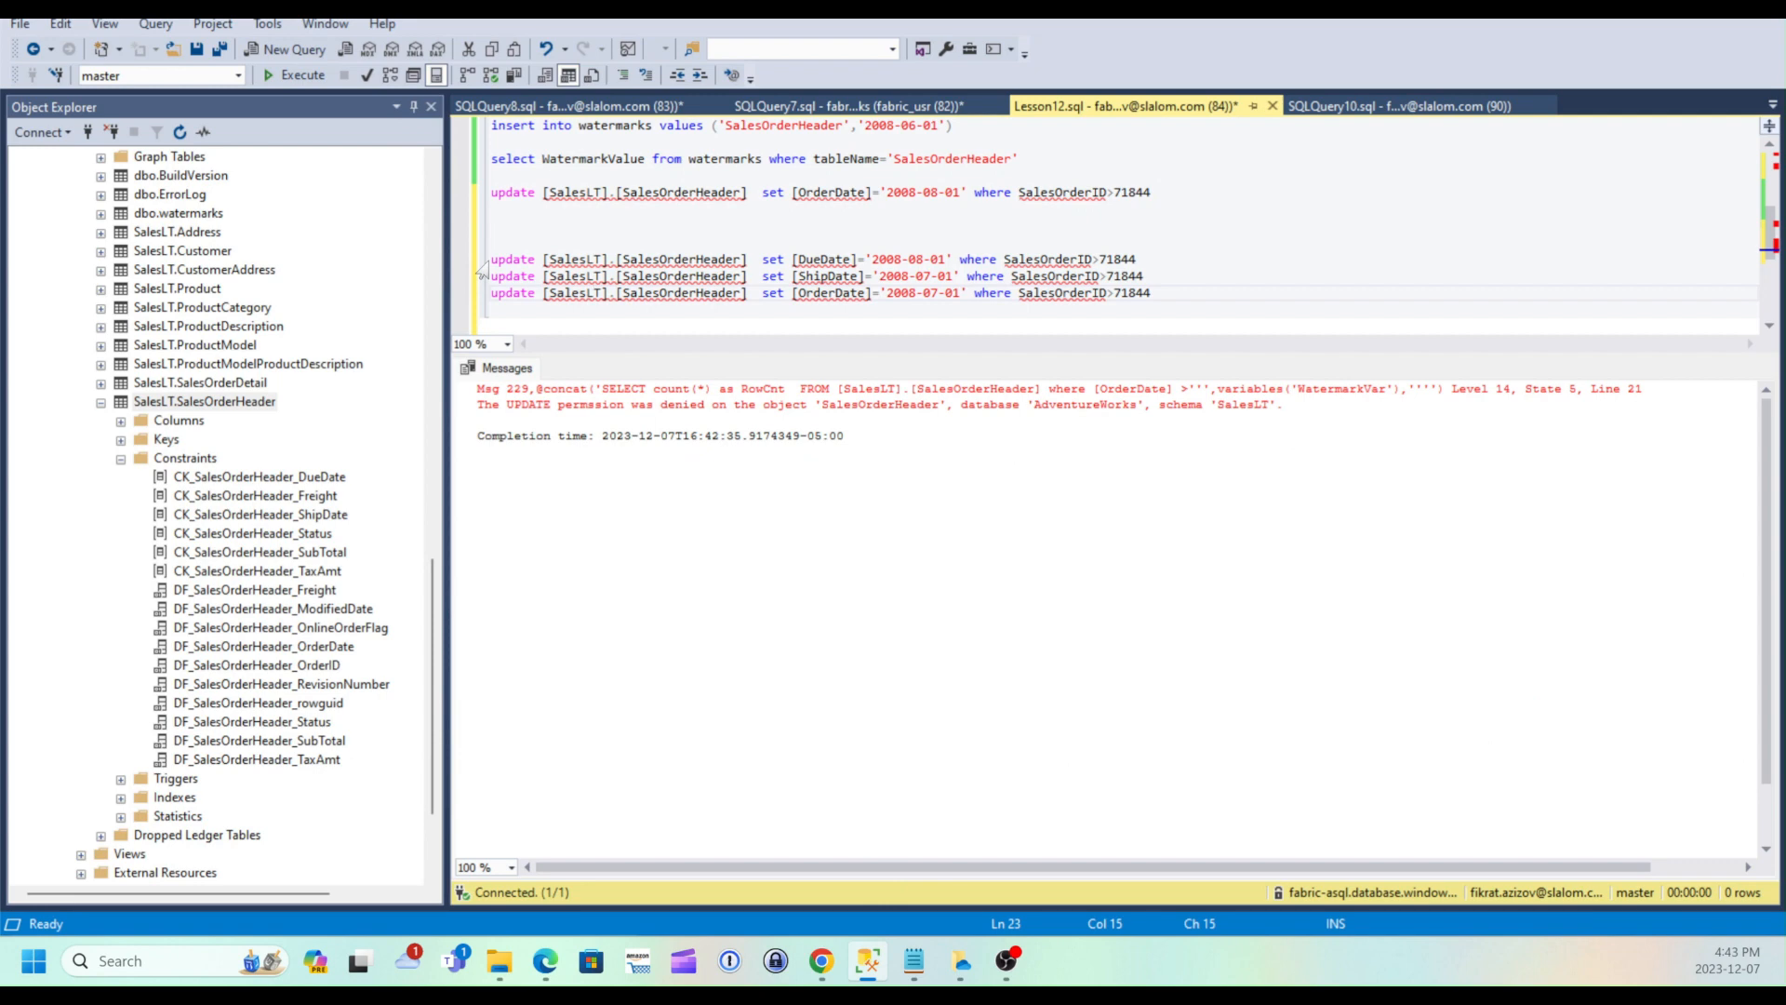
left_click(531, 293)
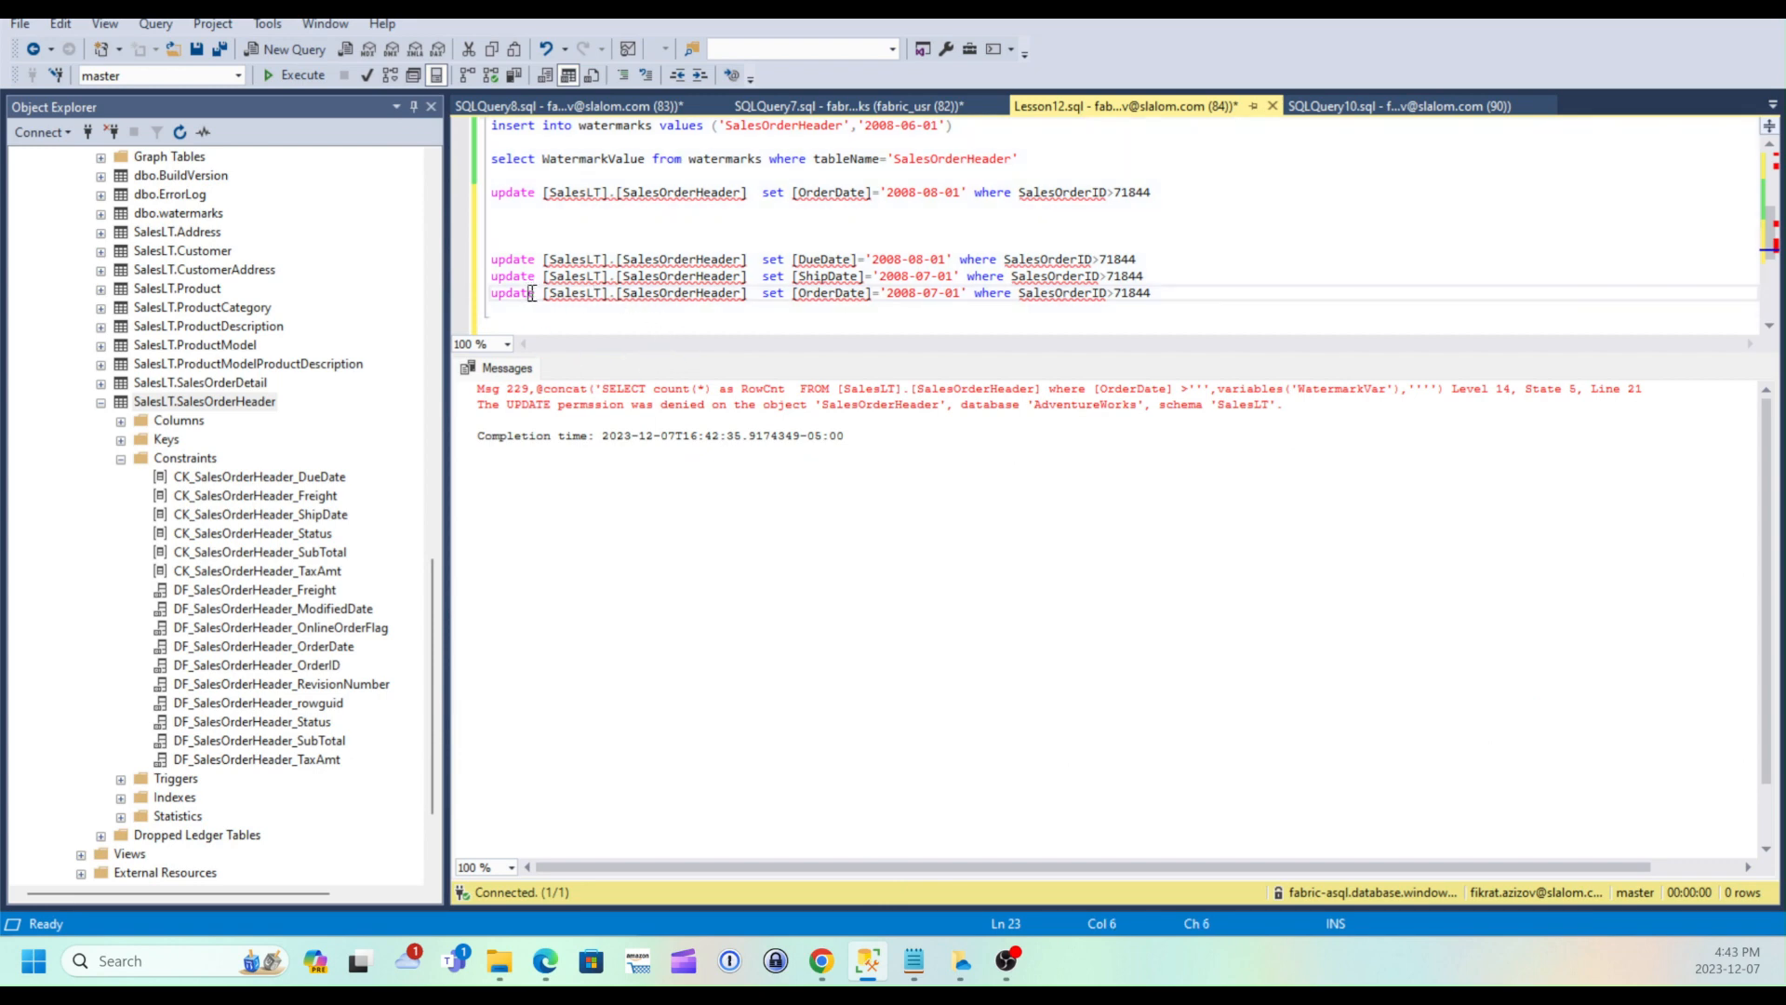
left_click(610, 293)
left_click(1151, 292)
left_click(496, 290)
left_click(493, 260)
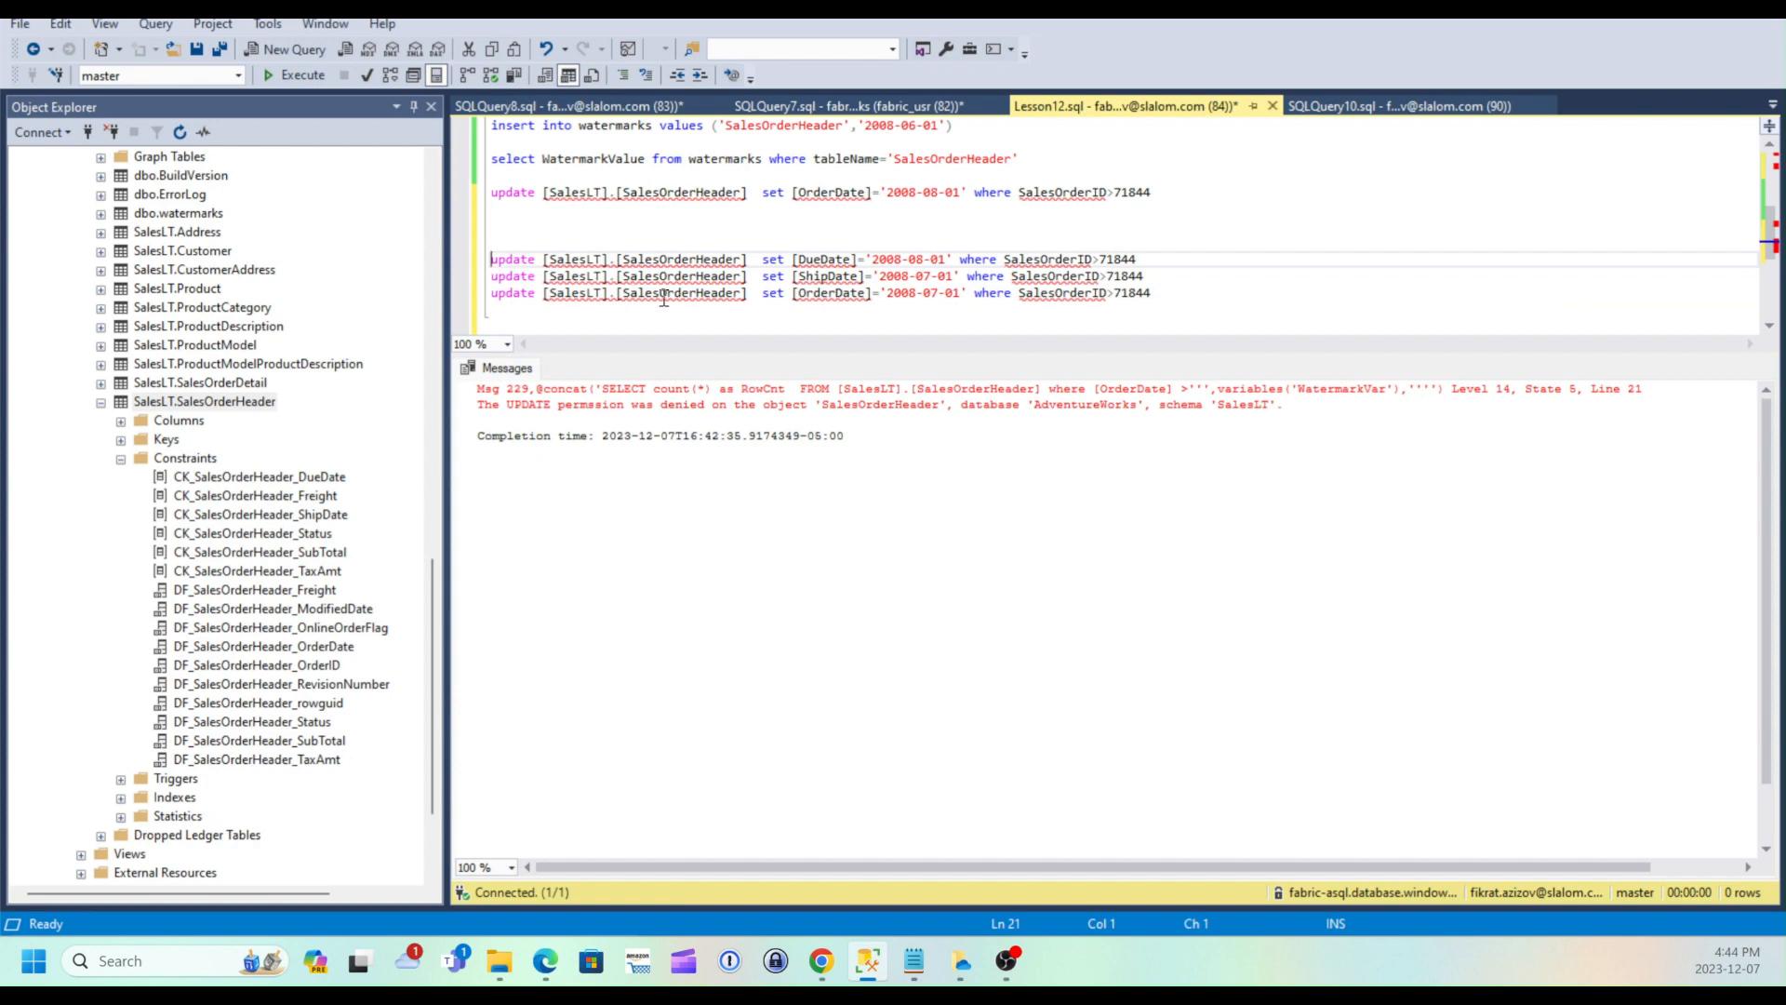
mouse_move(745, 294)
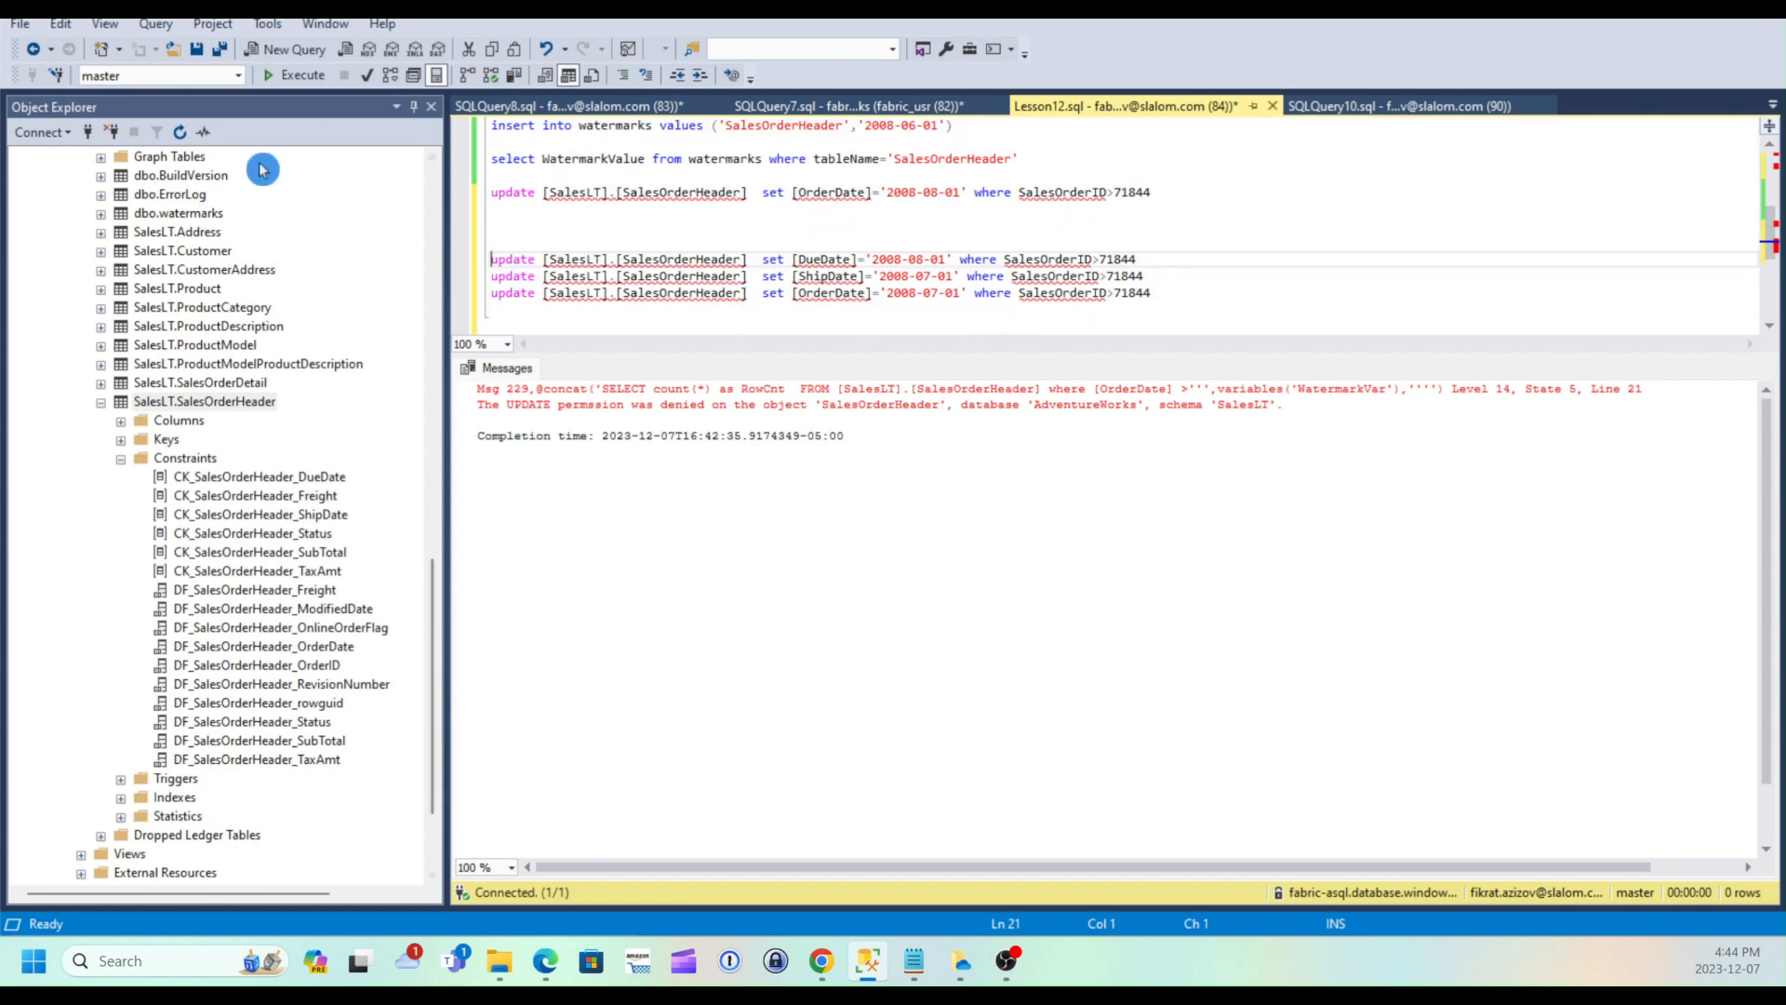
left_click(239, 76)
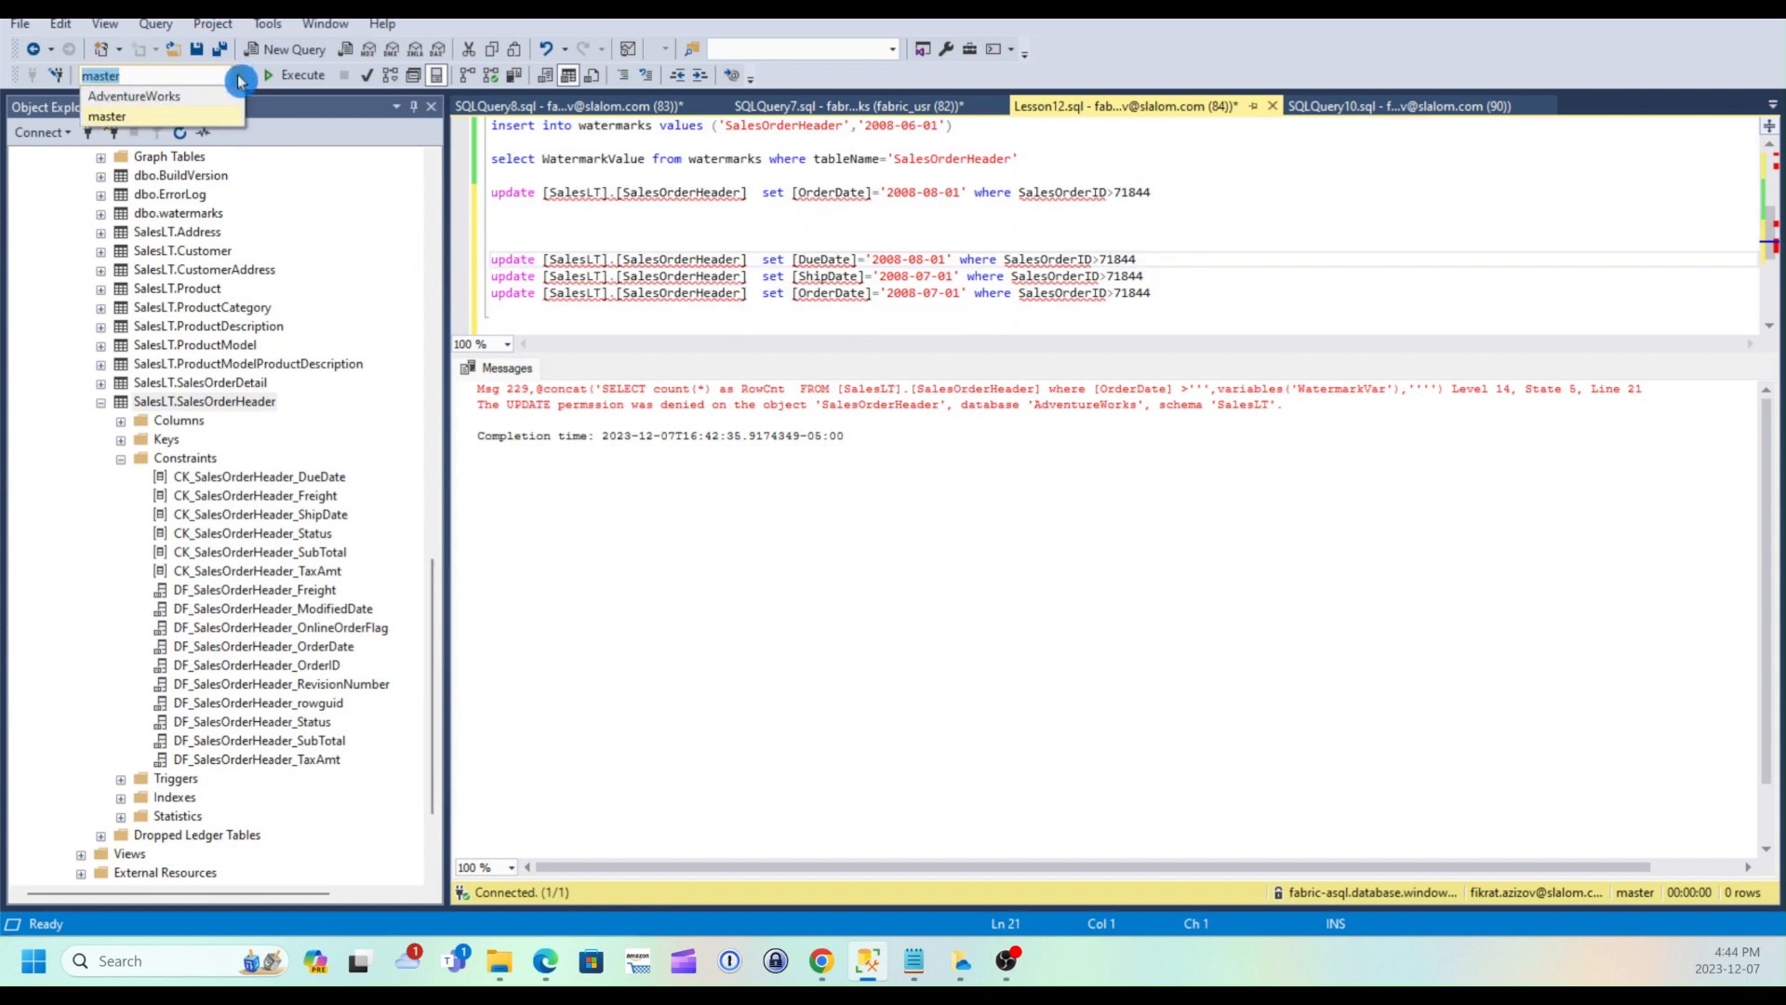
left_click(177, 99)
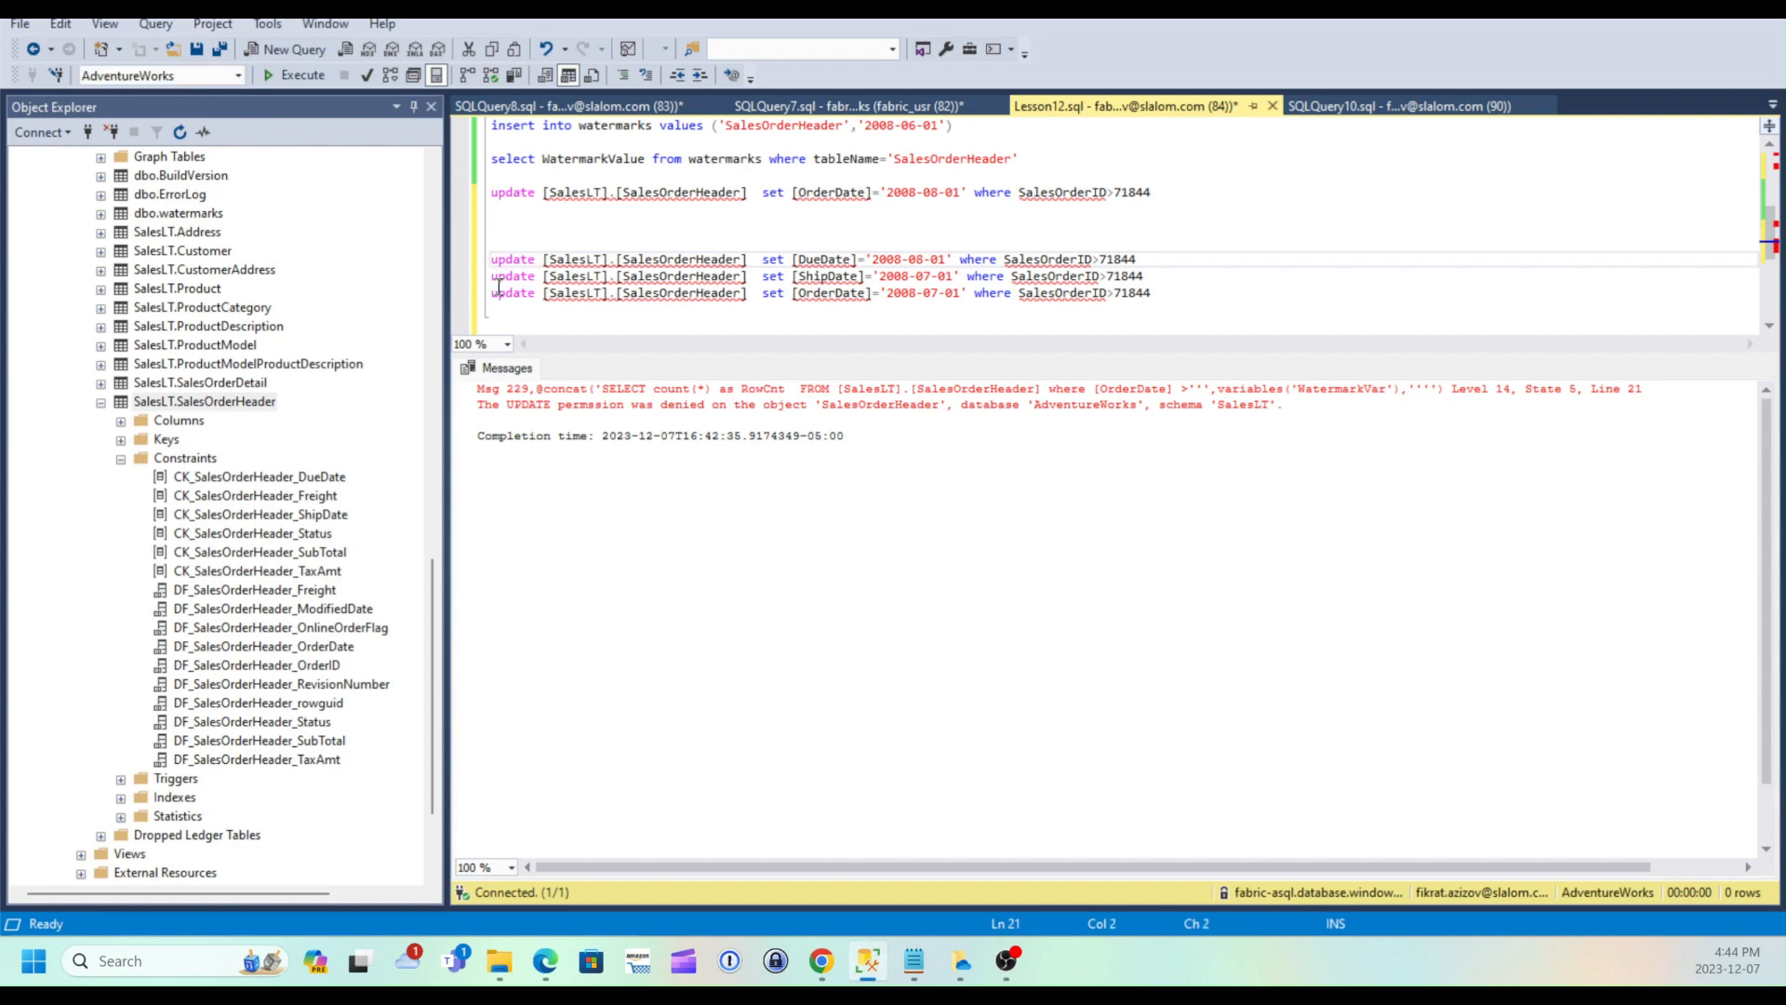
Execute the updates one by one for SalesOrderID>71844, setting DueDate to '2008-08-01', ShipDate to '2008-07-01' and OrderDate to '2008-07-01'
left_click_drag(492, 263, 1117, 265)
left_click(288, 74)
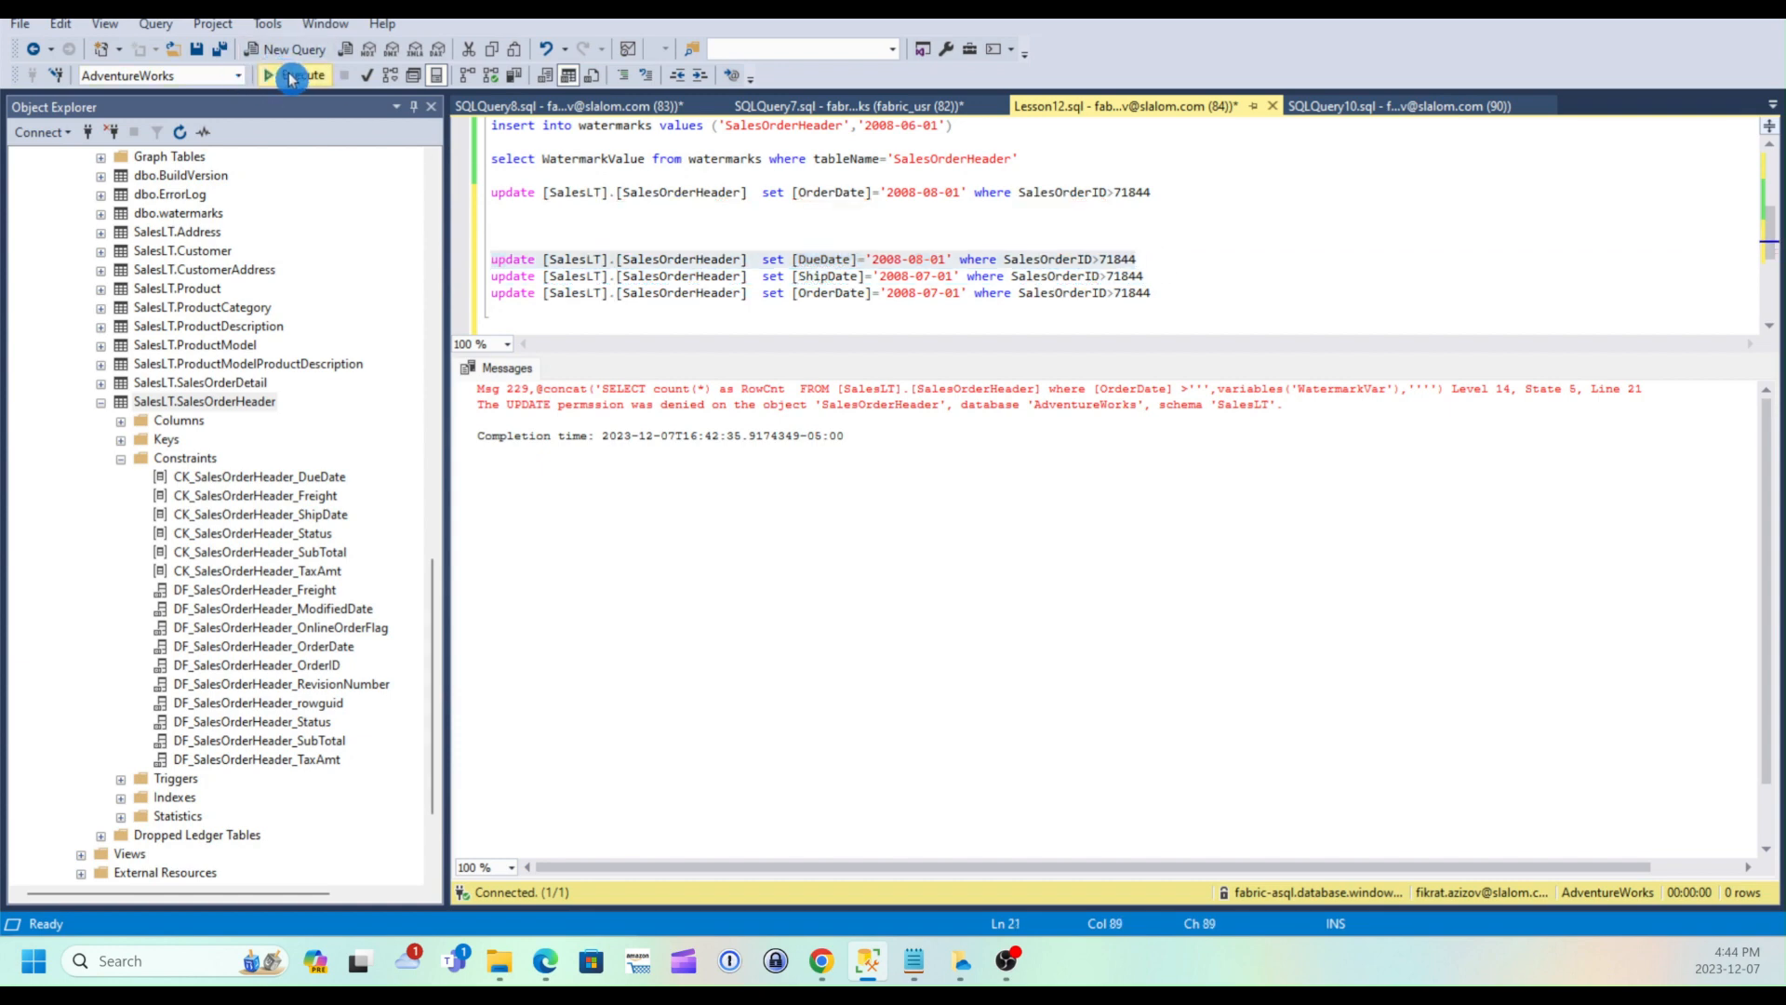
left_click_drag(1161, 276, 456, 276)
left_click(299, 82)
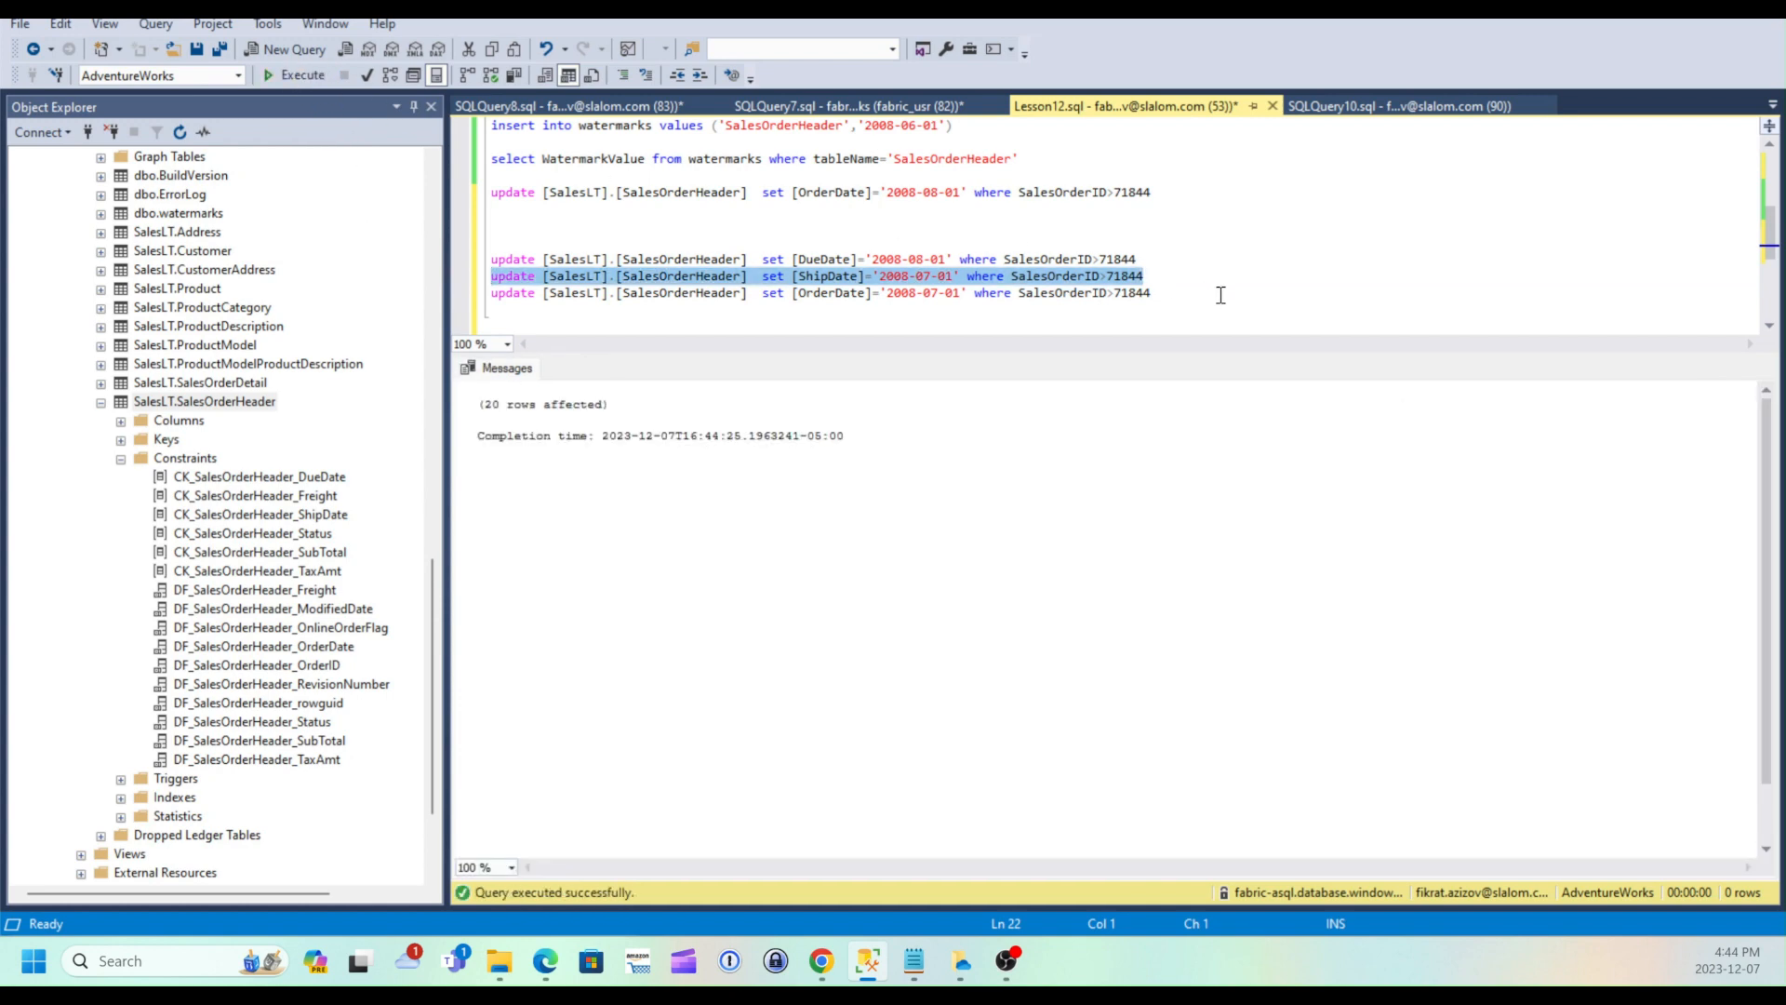
left_click_drag(1217, 292, 465, 299)
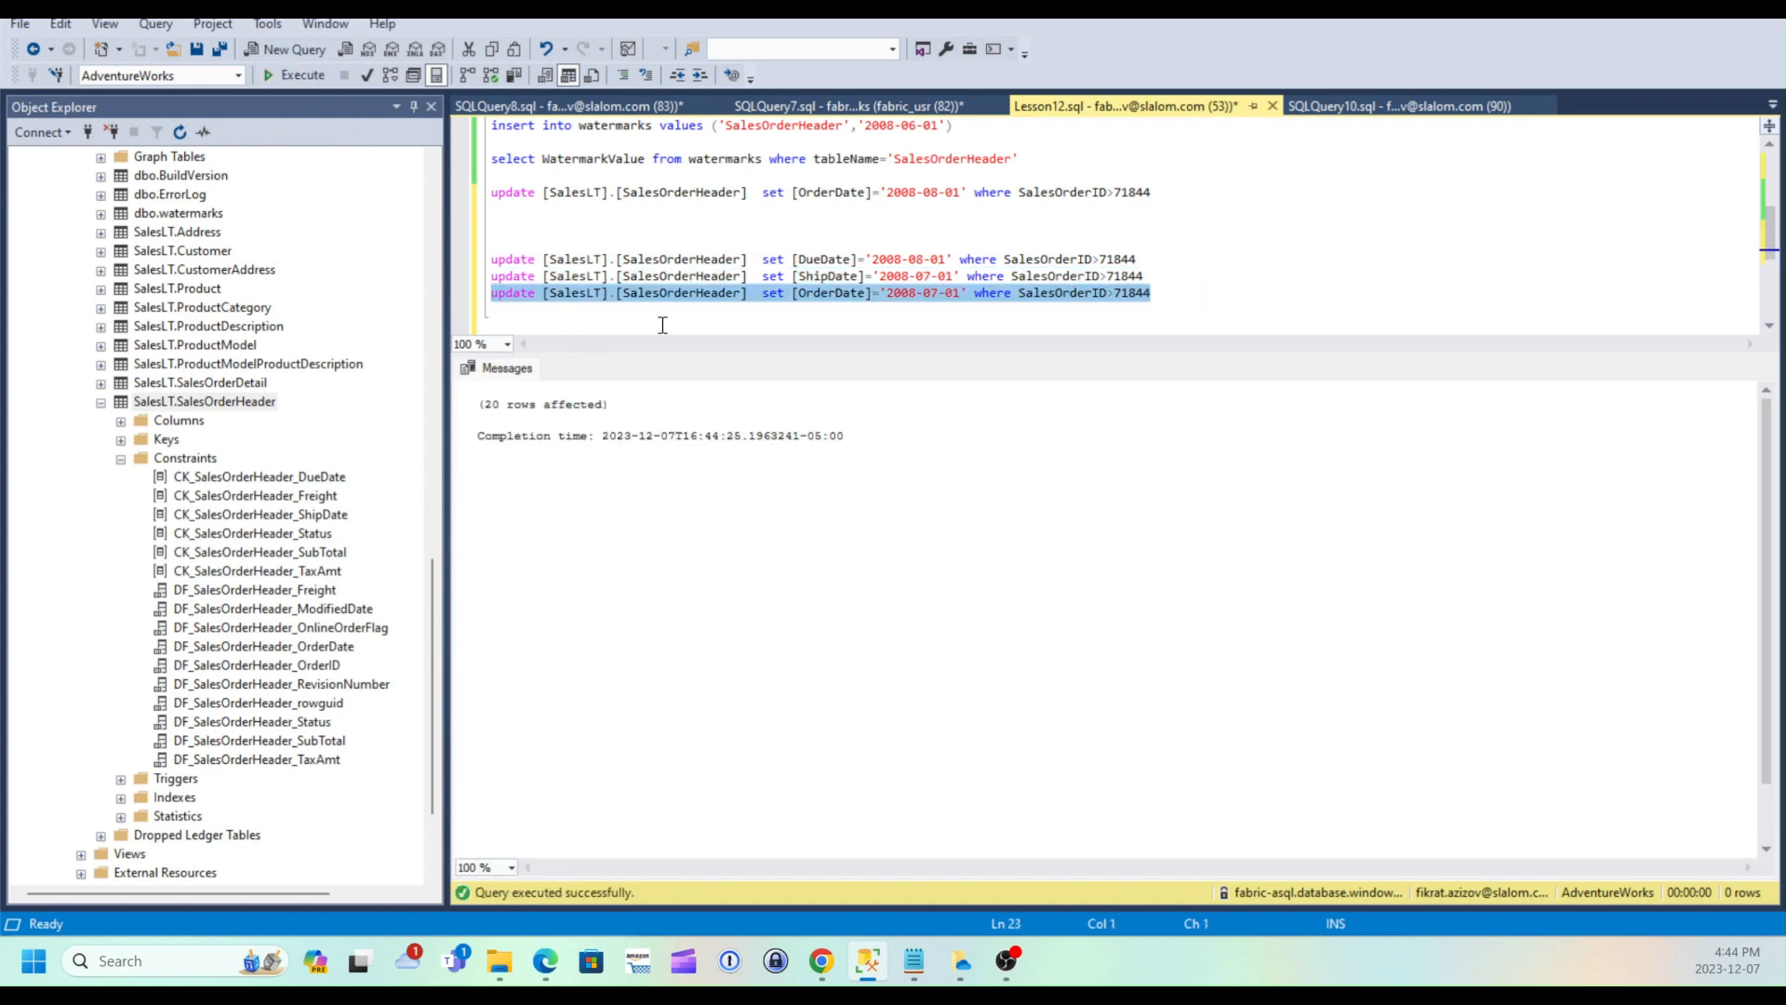
left_click(299, 75)
left_click(302, 74)
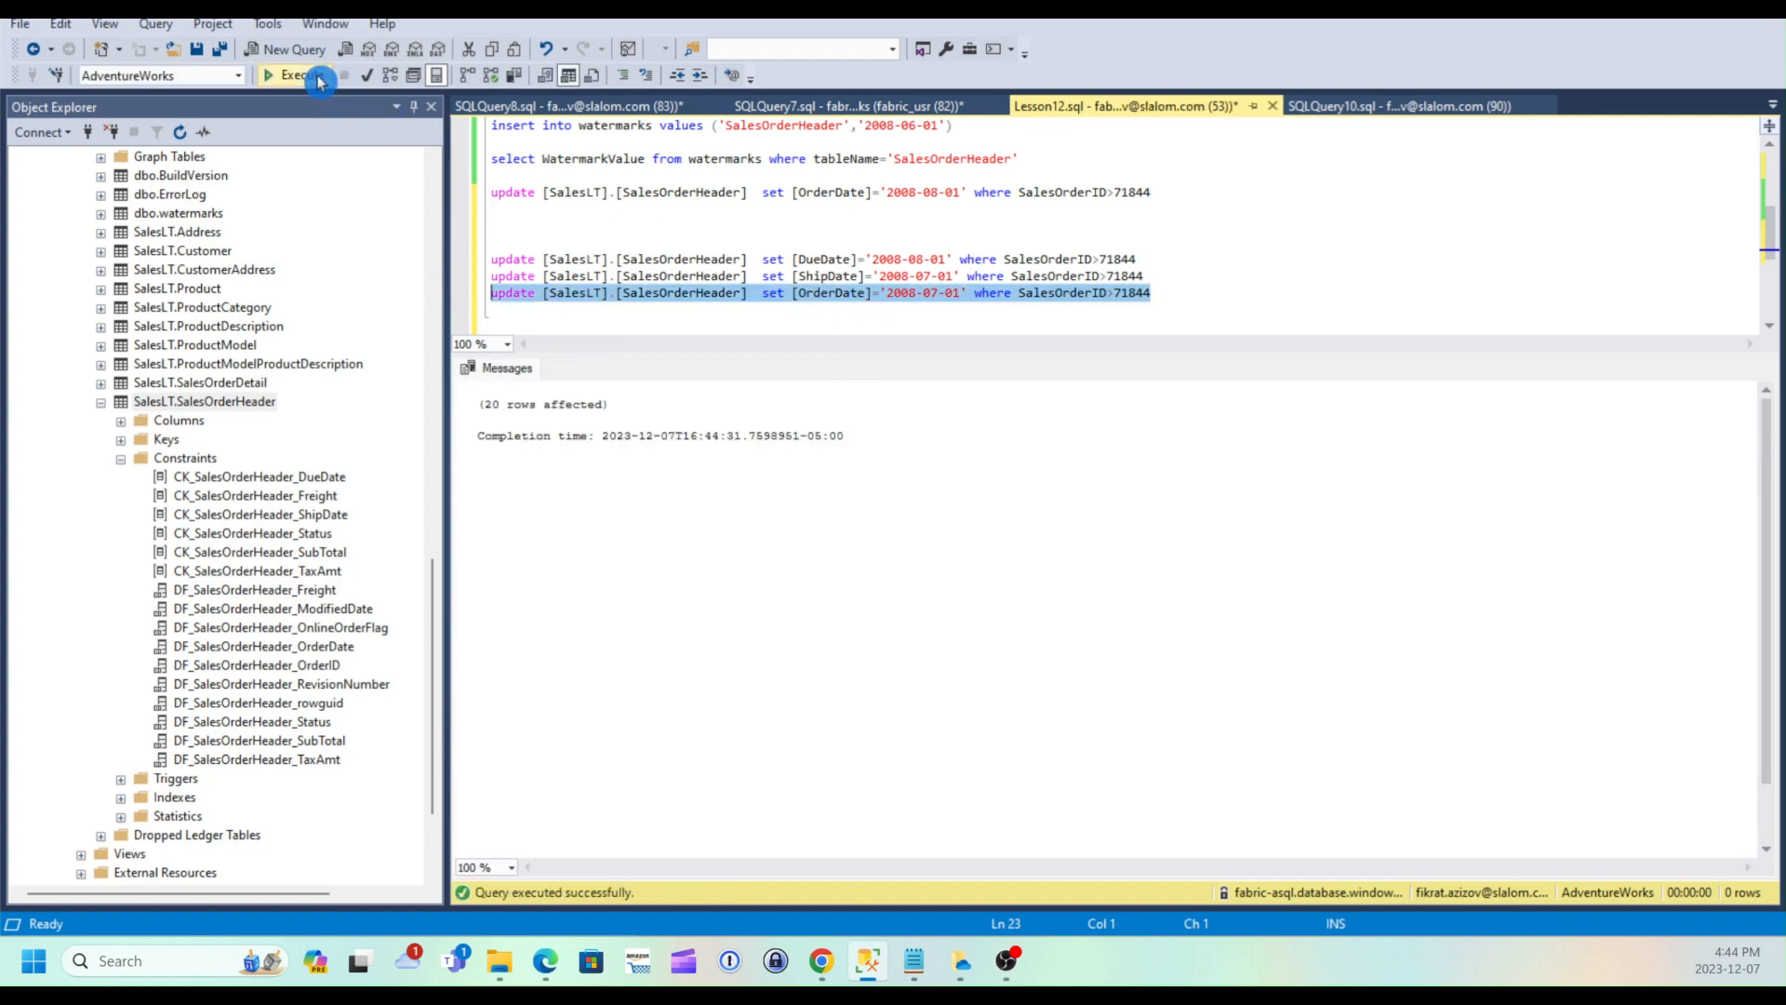
left_click(356, 138)
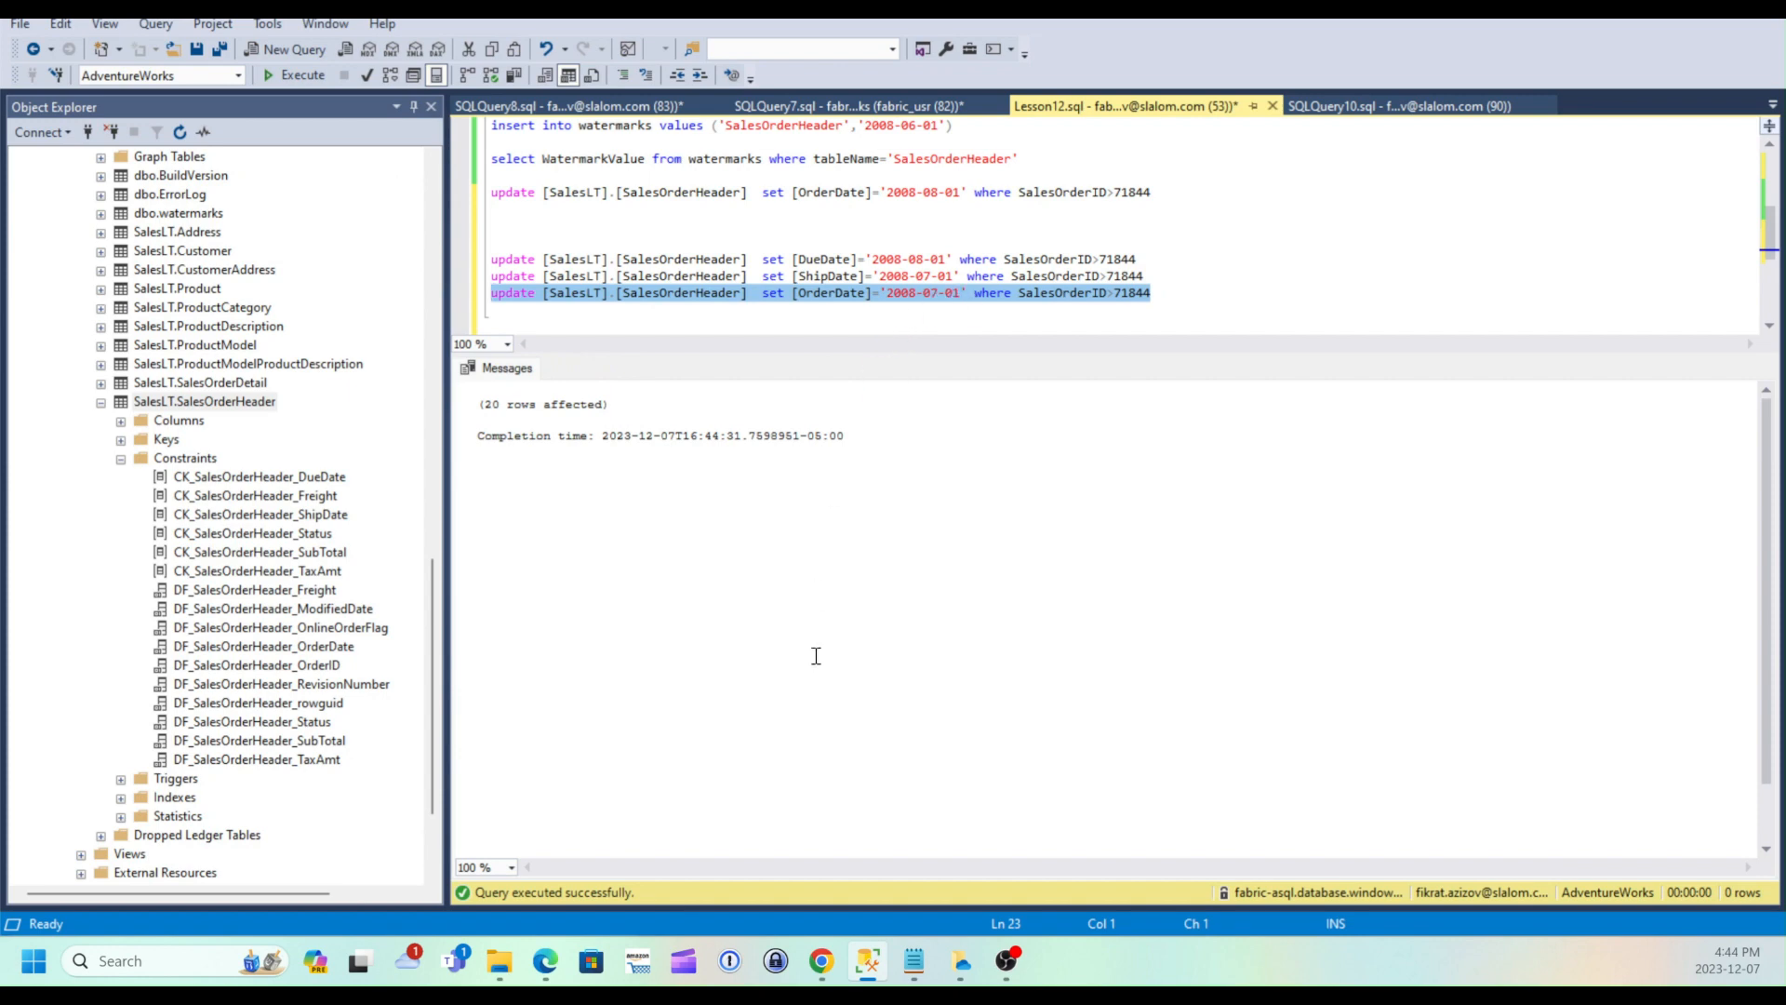
Switch back to the Fabric pipeline in the browser and enlarge the canvas area to monitor the Until1 and Copy data1 run status
left_click(824, 964)
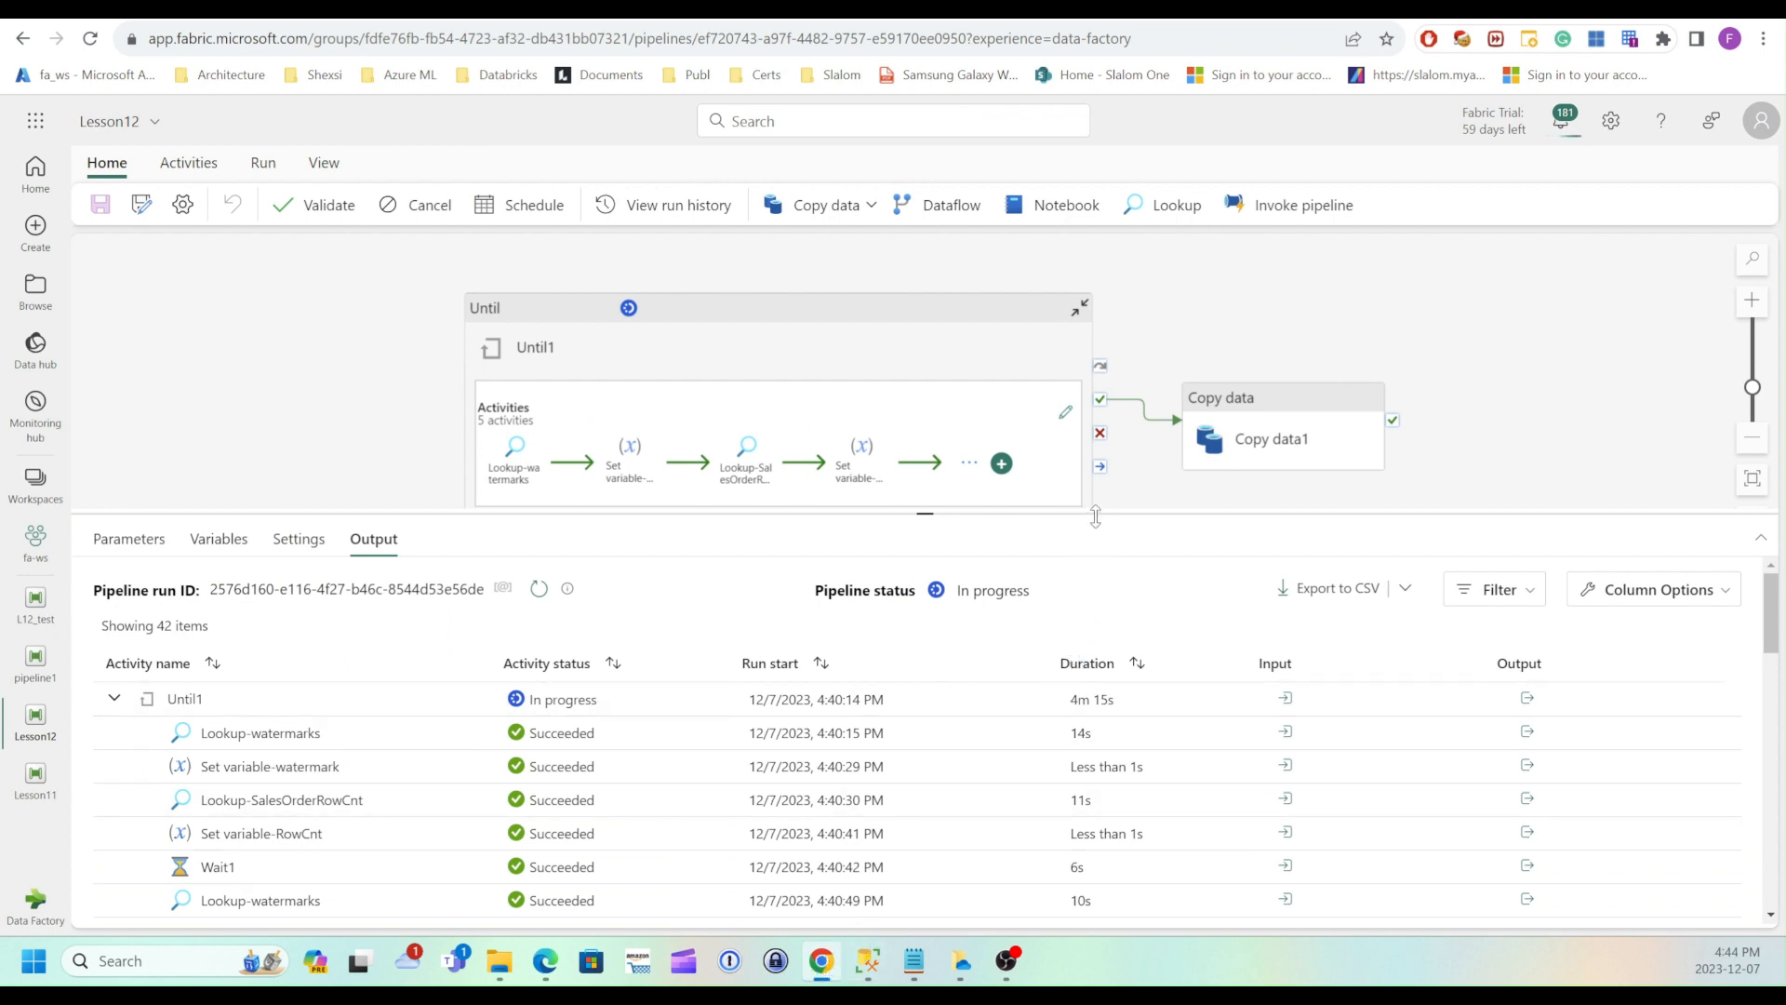
left_click_drag(1096, 517, 1103, 581)
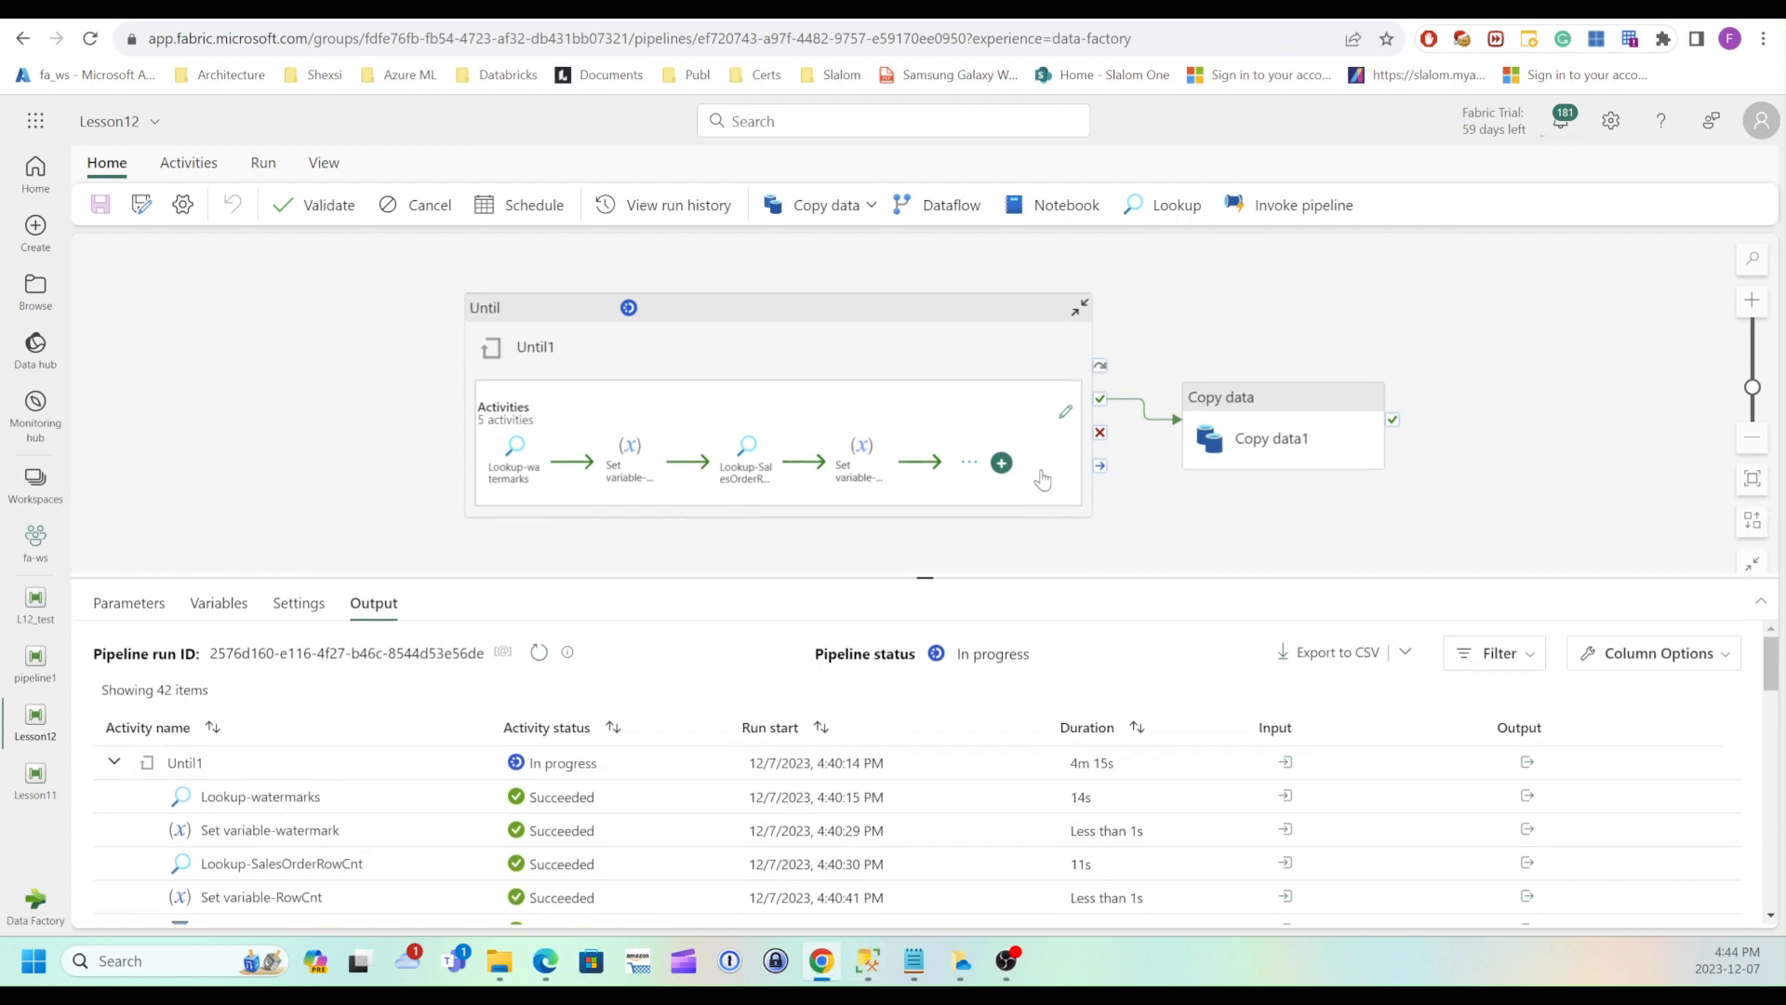
left_click(1149, 514)
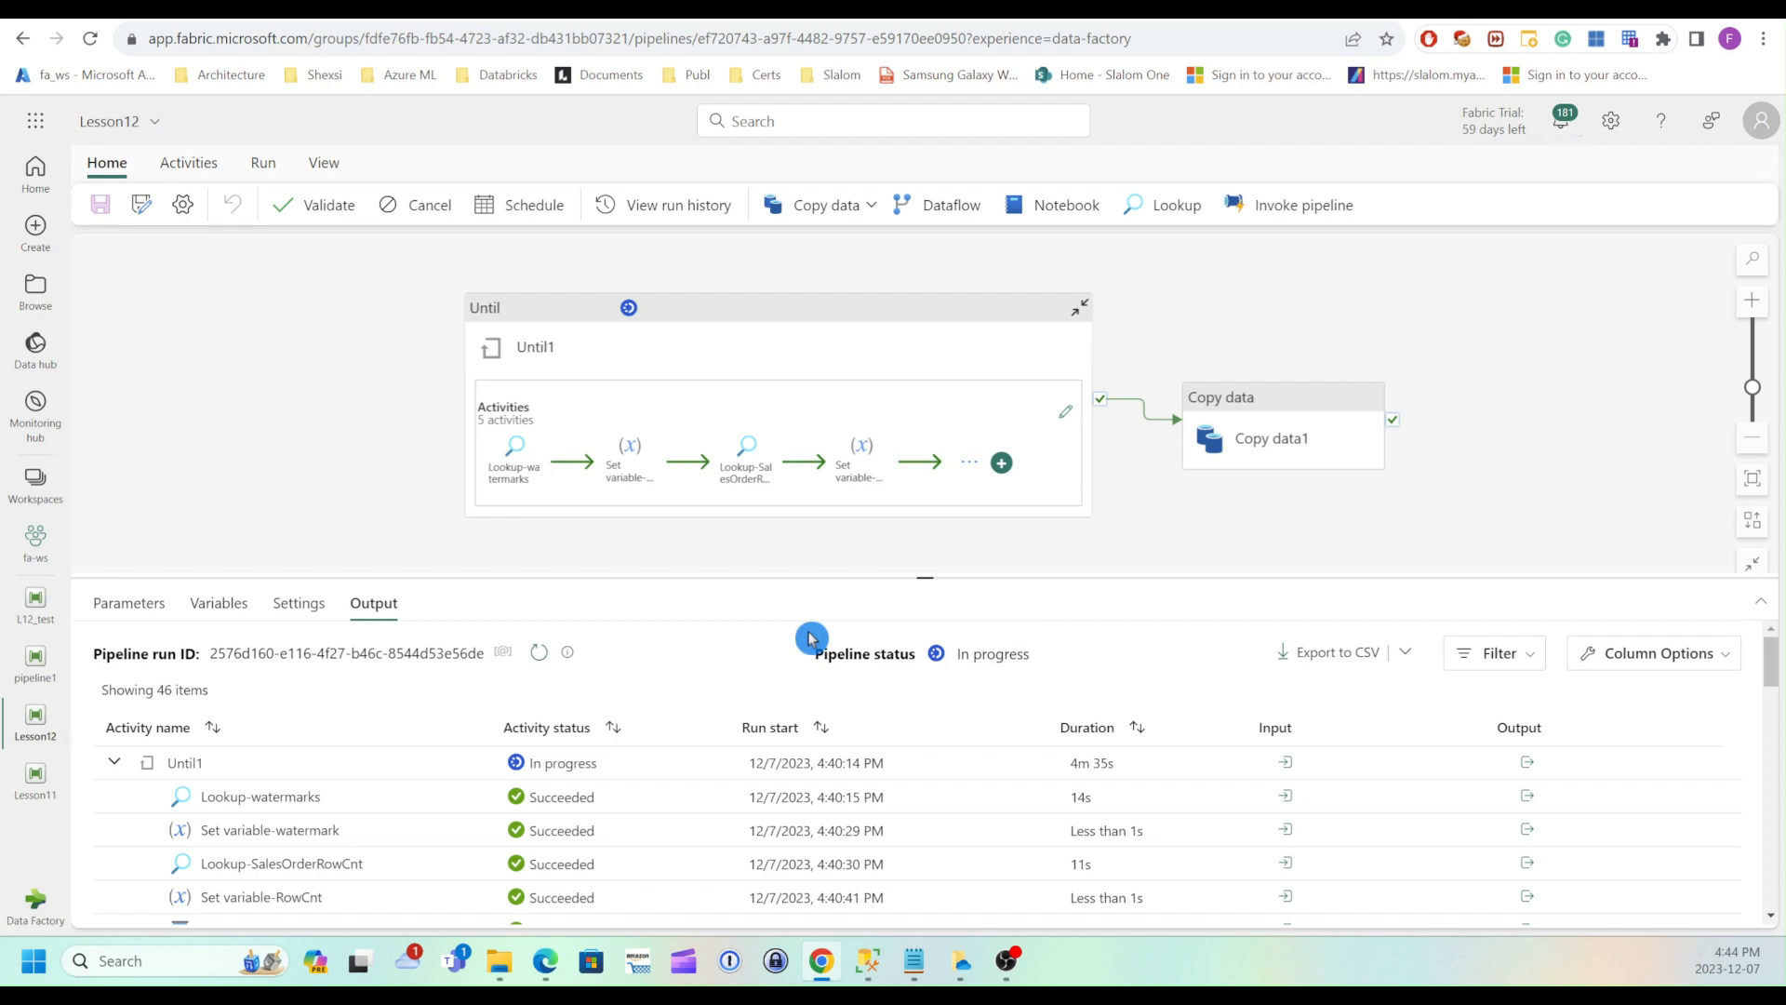
Examine the run output for the latest Until1 iterations and check whether the Copy data1 activity has started
scroll(755, 704, "down", 10)
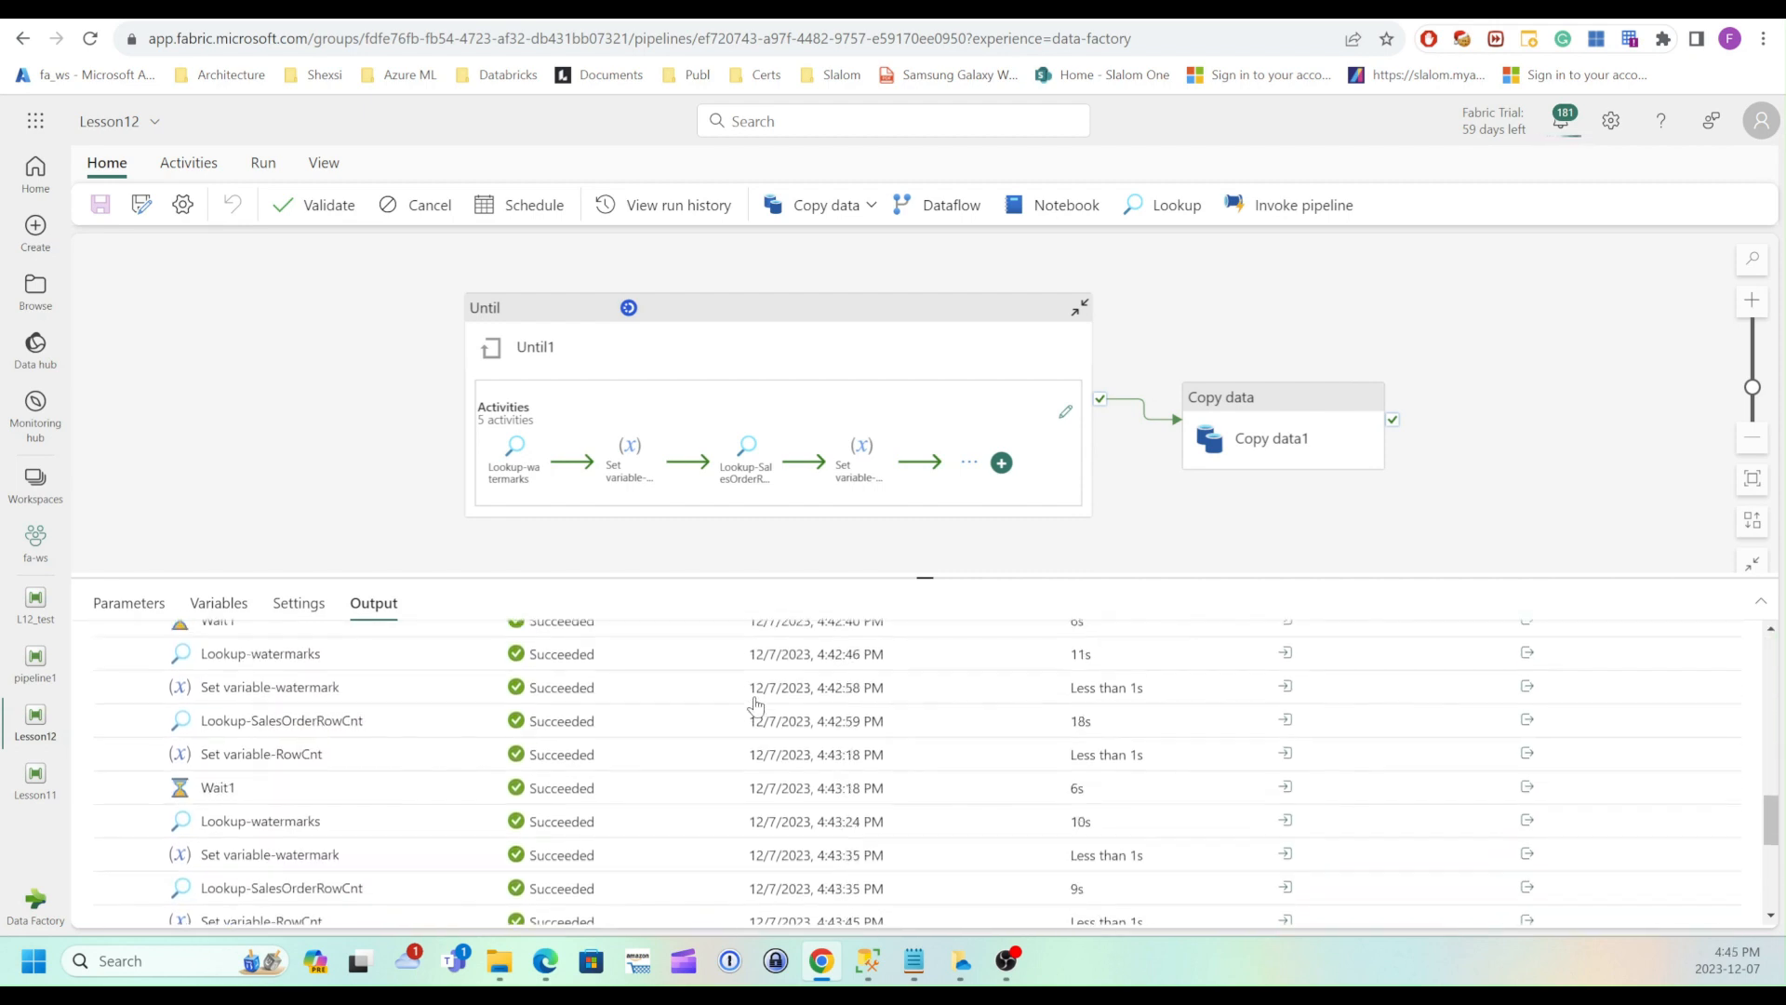
scroll(755, 704, "down", 5)
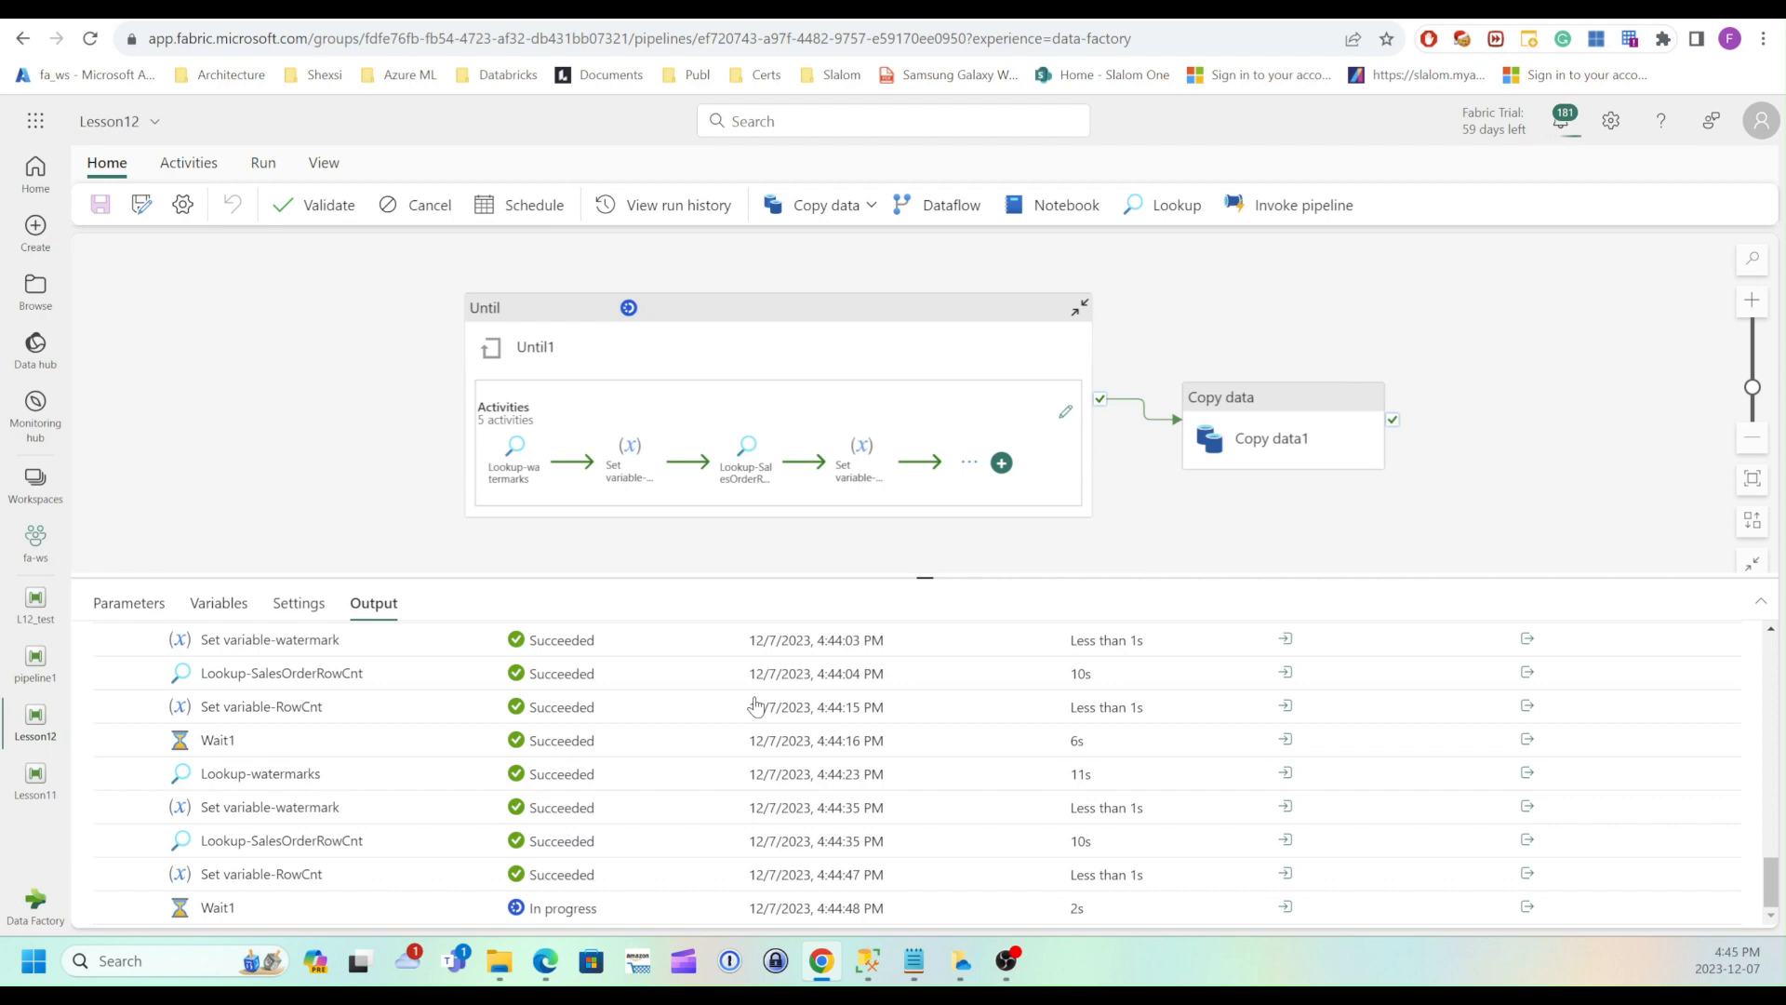
left_click(755, 704)
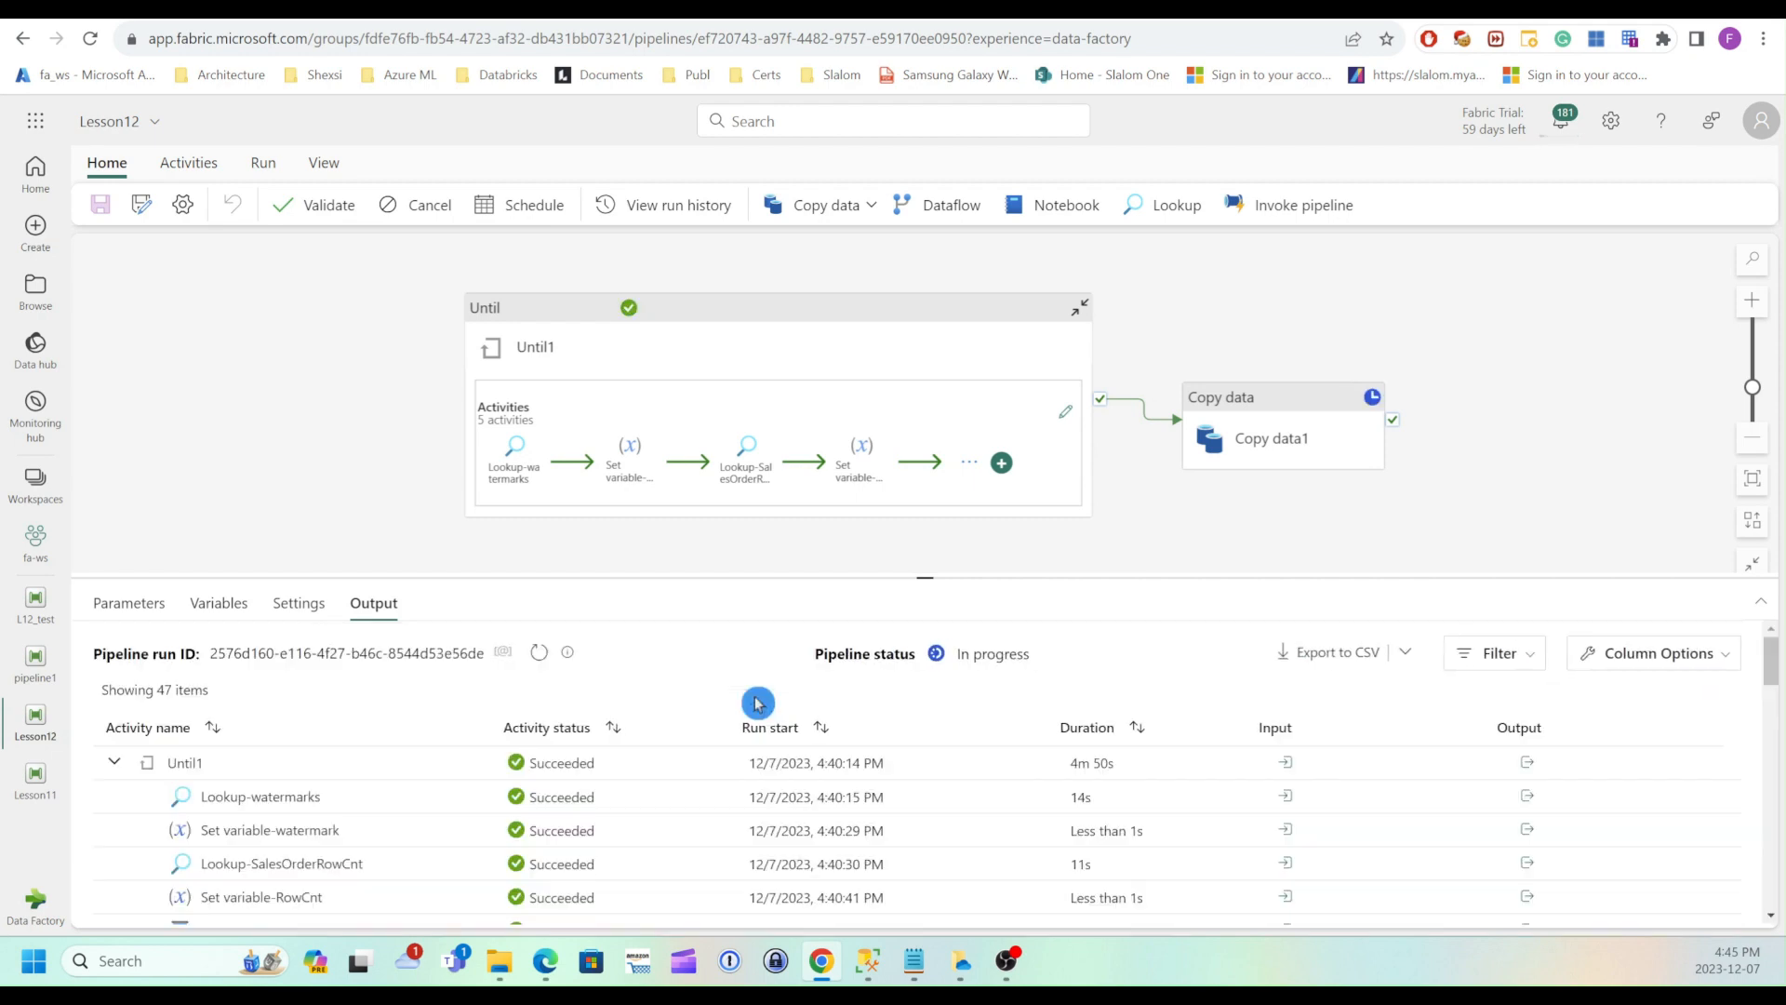
scroll(755, 705, "down", 8)
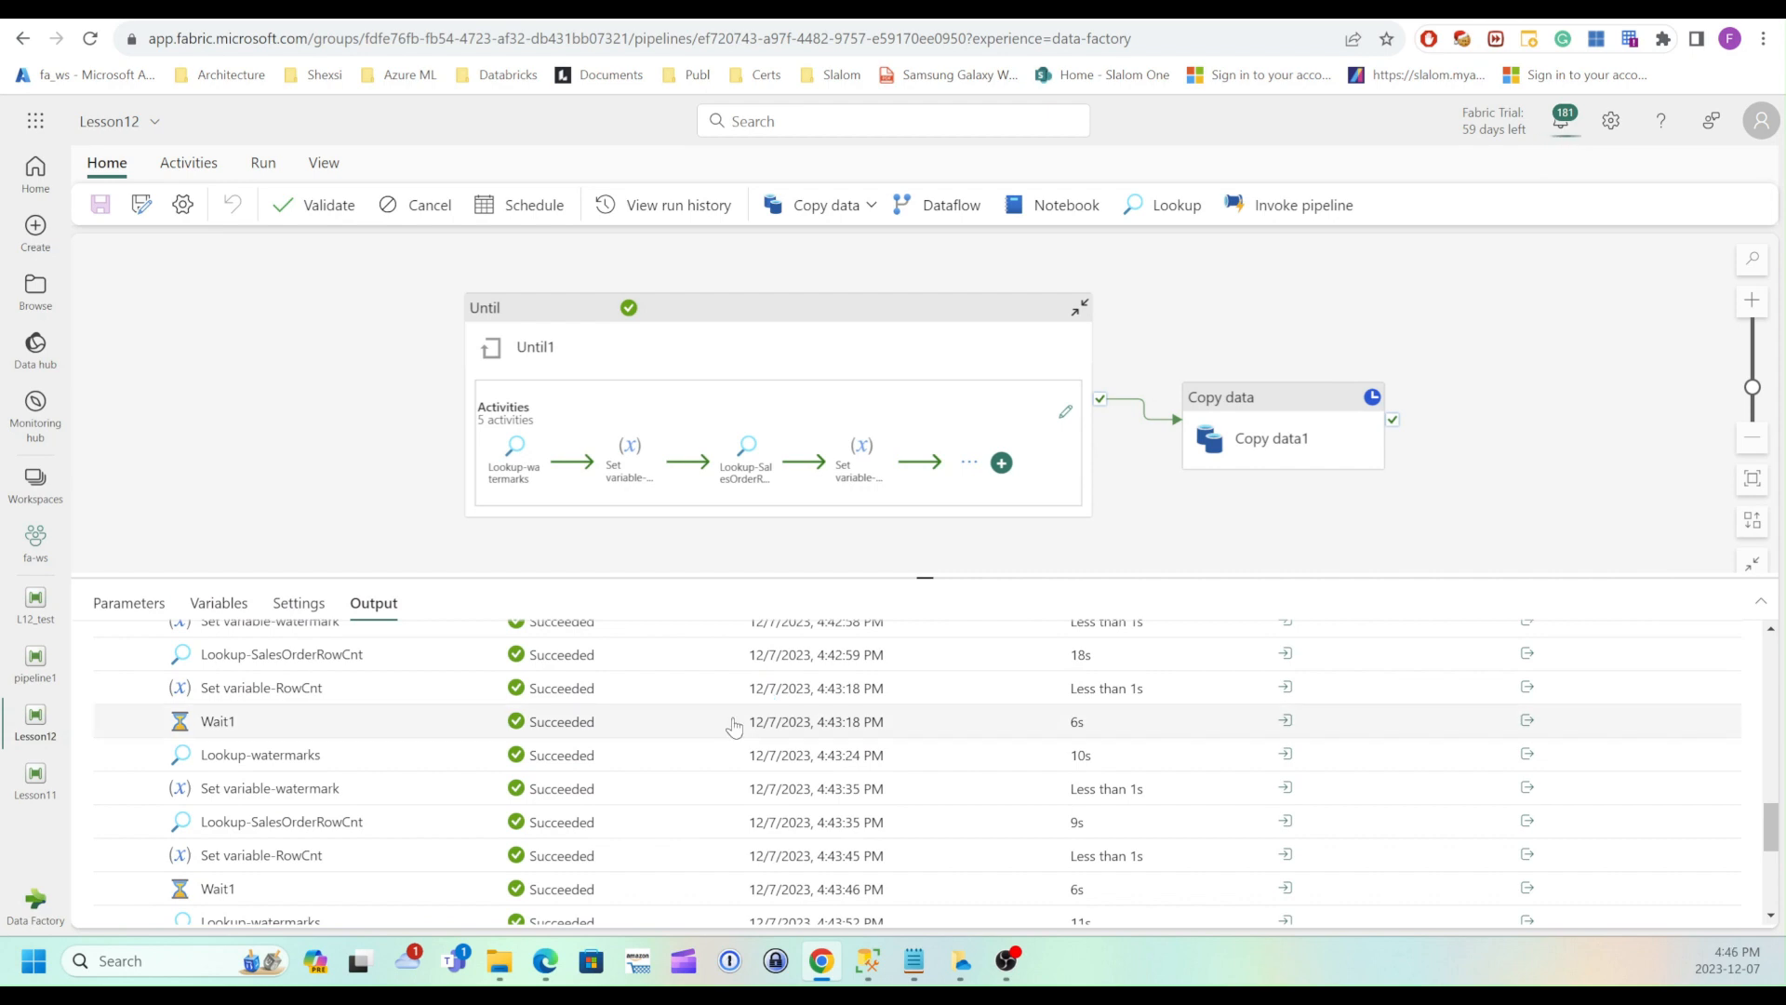
scroll(734, 727, "down", 3)
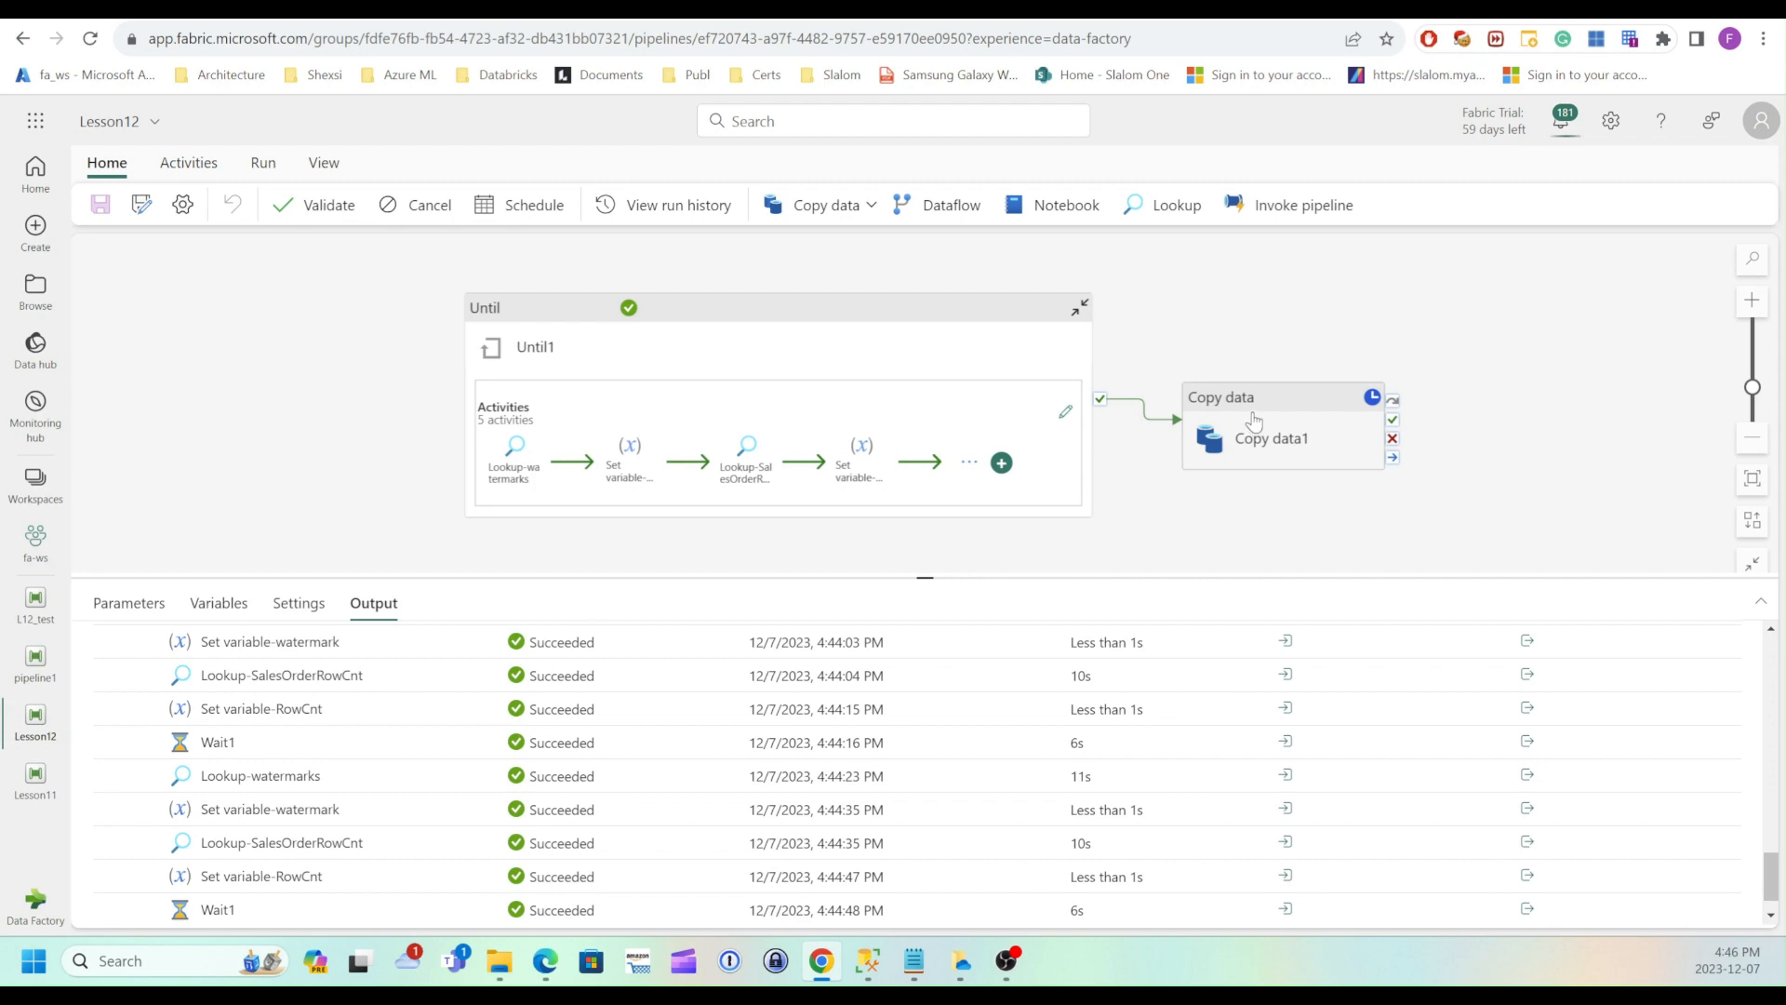
left_click(1163, 426)
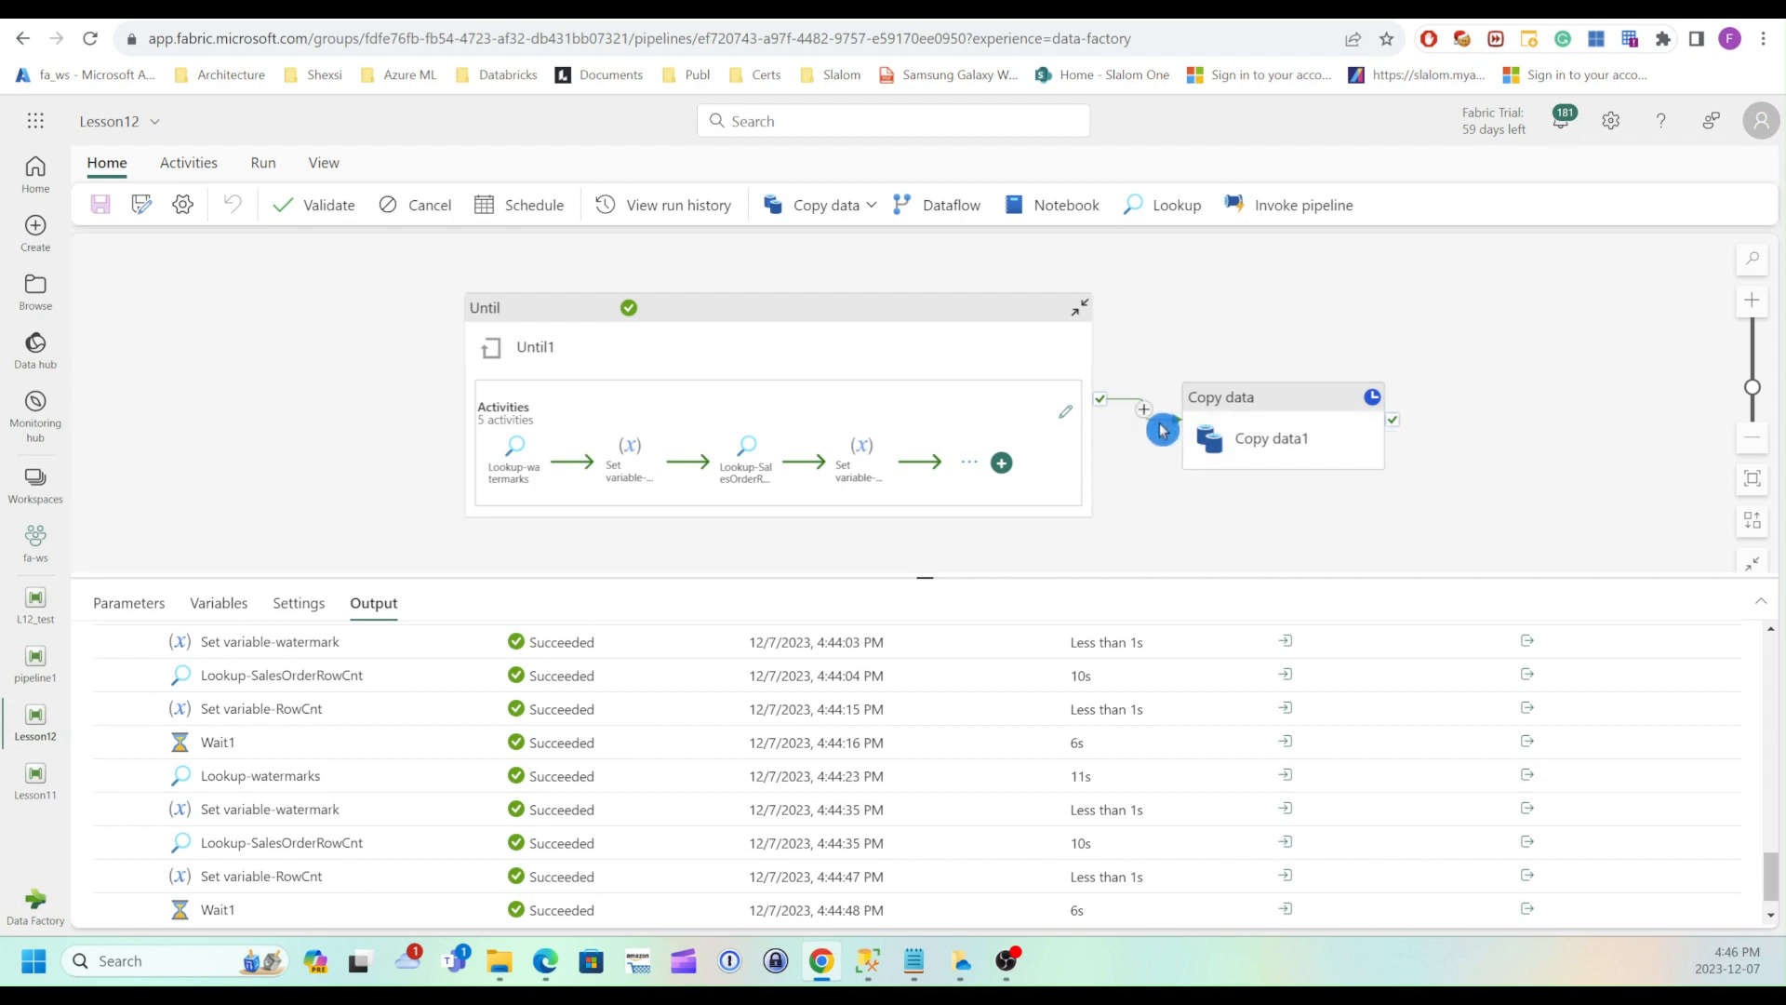